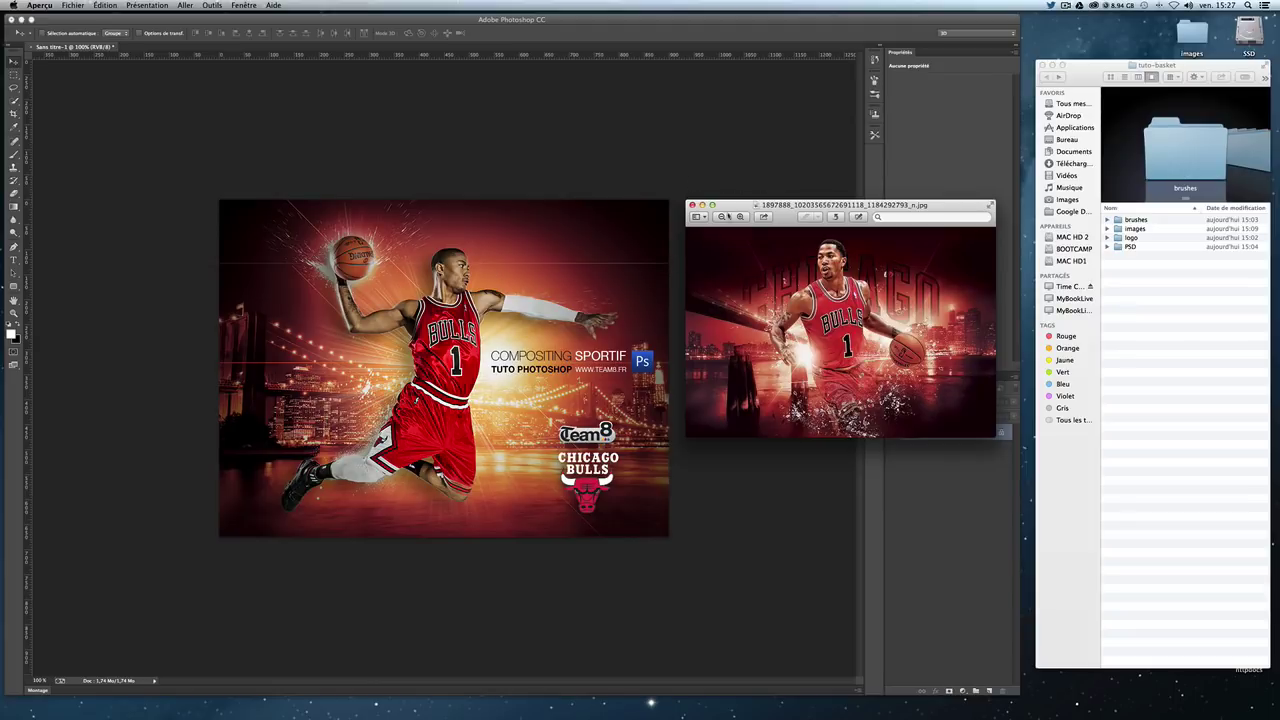
Step: Close the reference image preview and bring the tuto-basket folder window forward
left_click(692, 205)
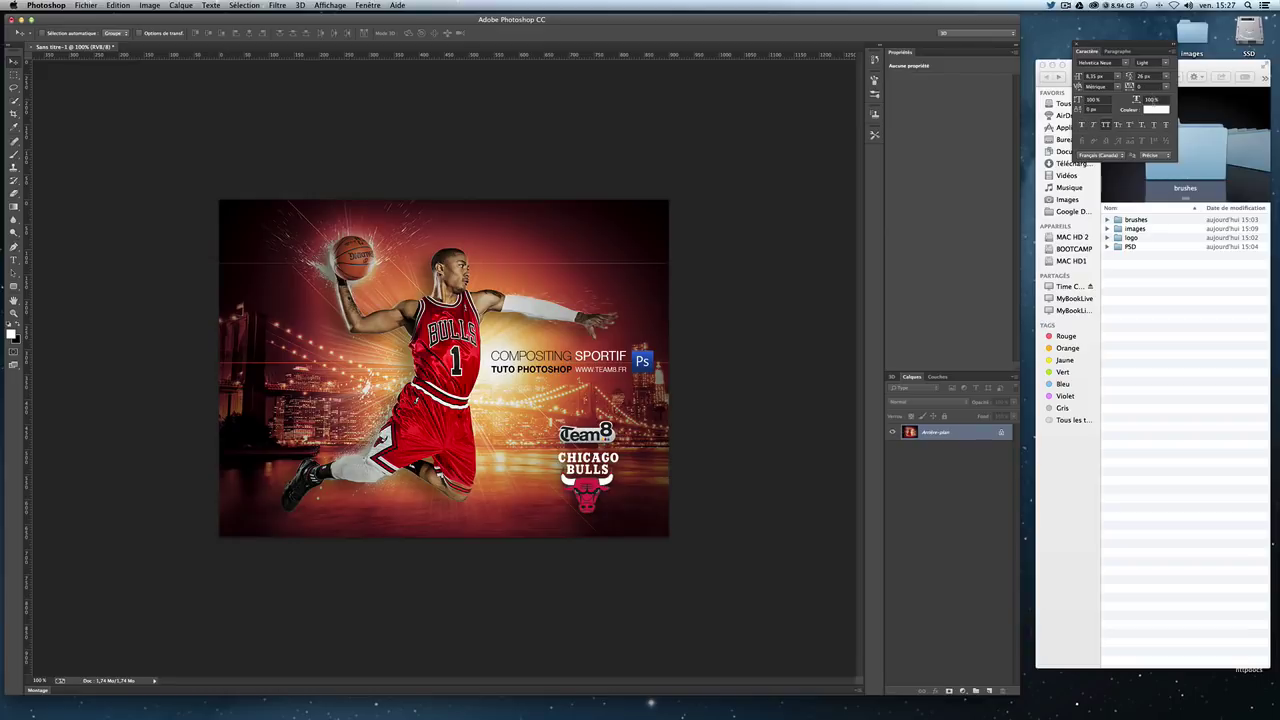
left_click(1188, 72)
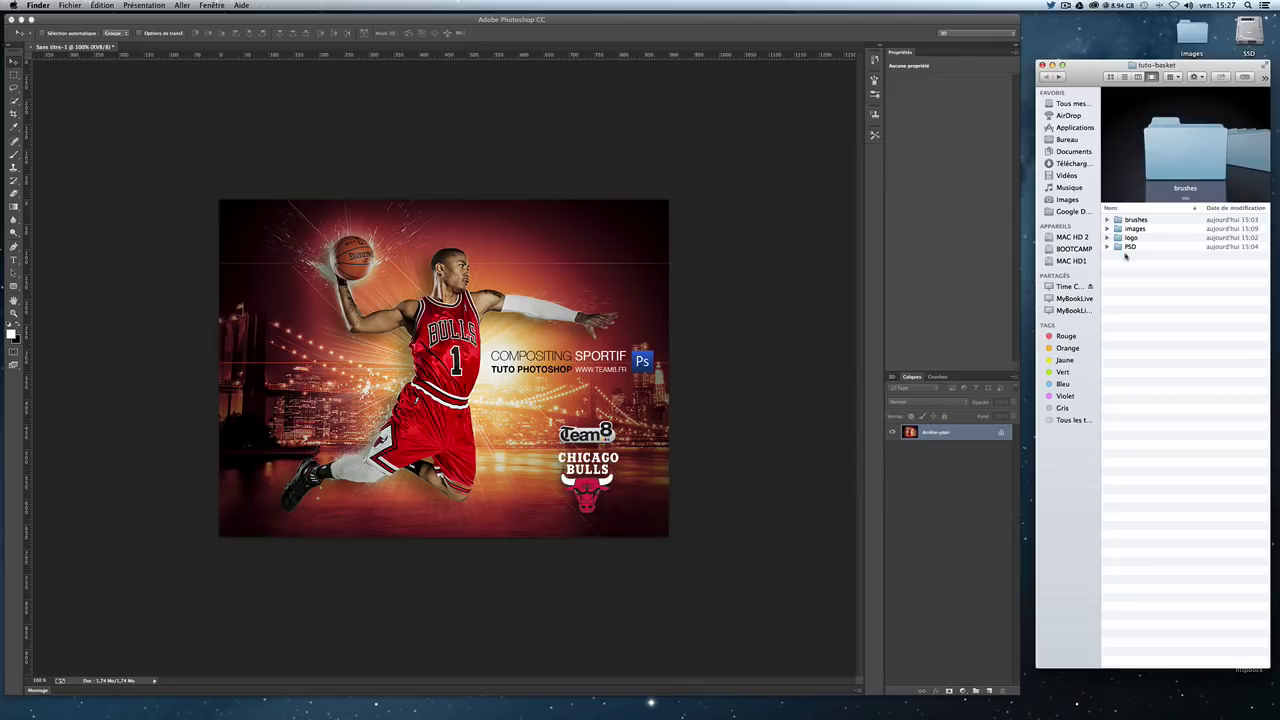
Step: Extract spray.zip from the brushes folder, dismiss the Archive Utility alert, and reposition the window
left_click(1107, 219)
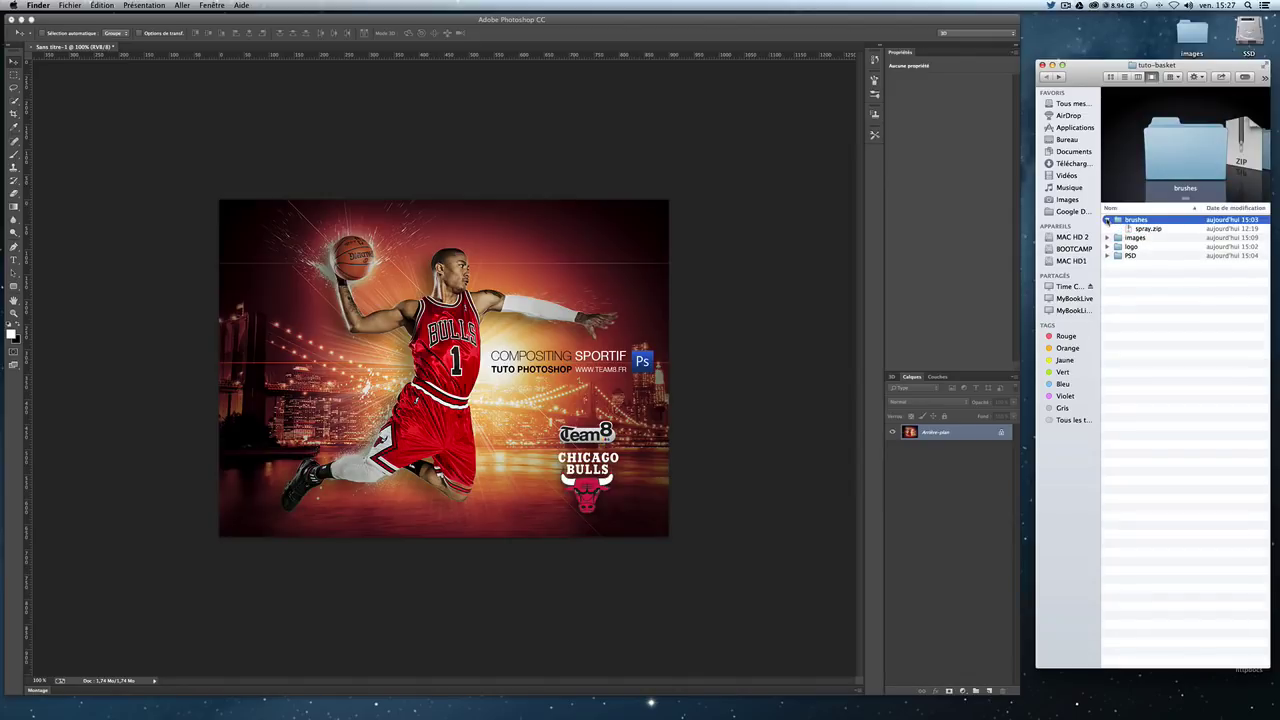
left_click(1157, 230)
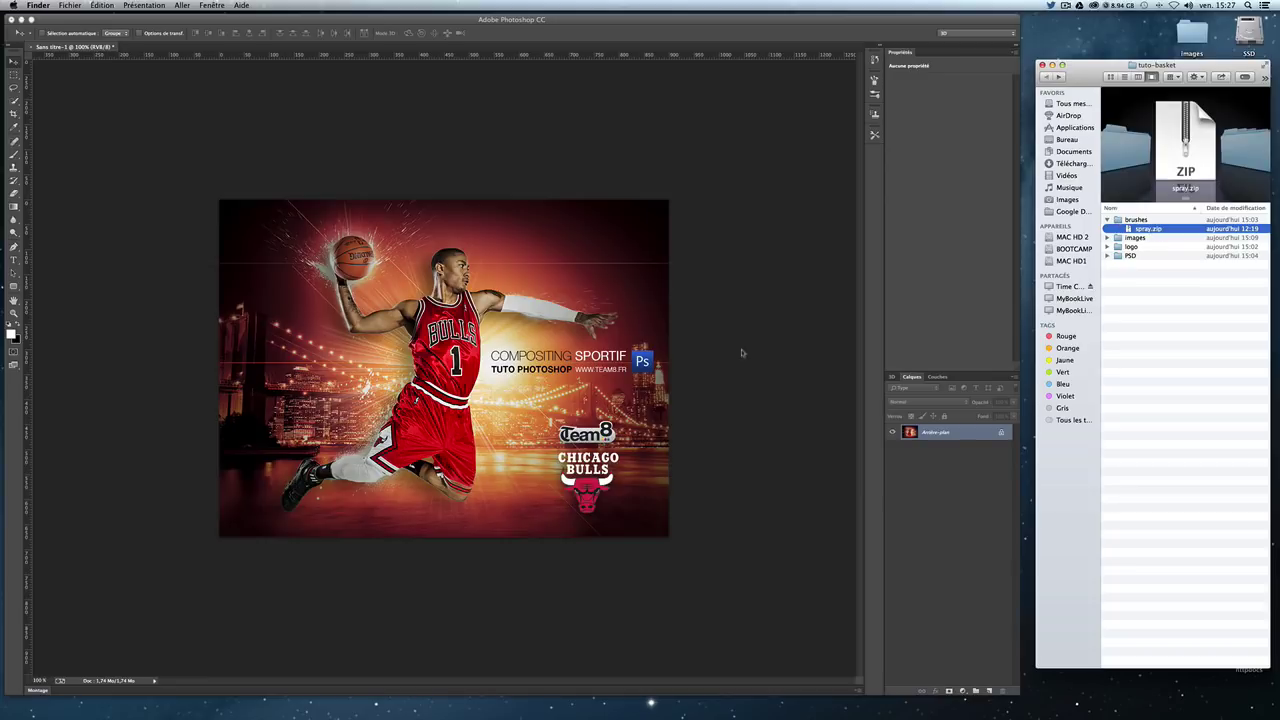
double_click(1143, 231)
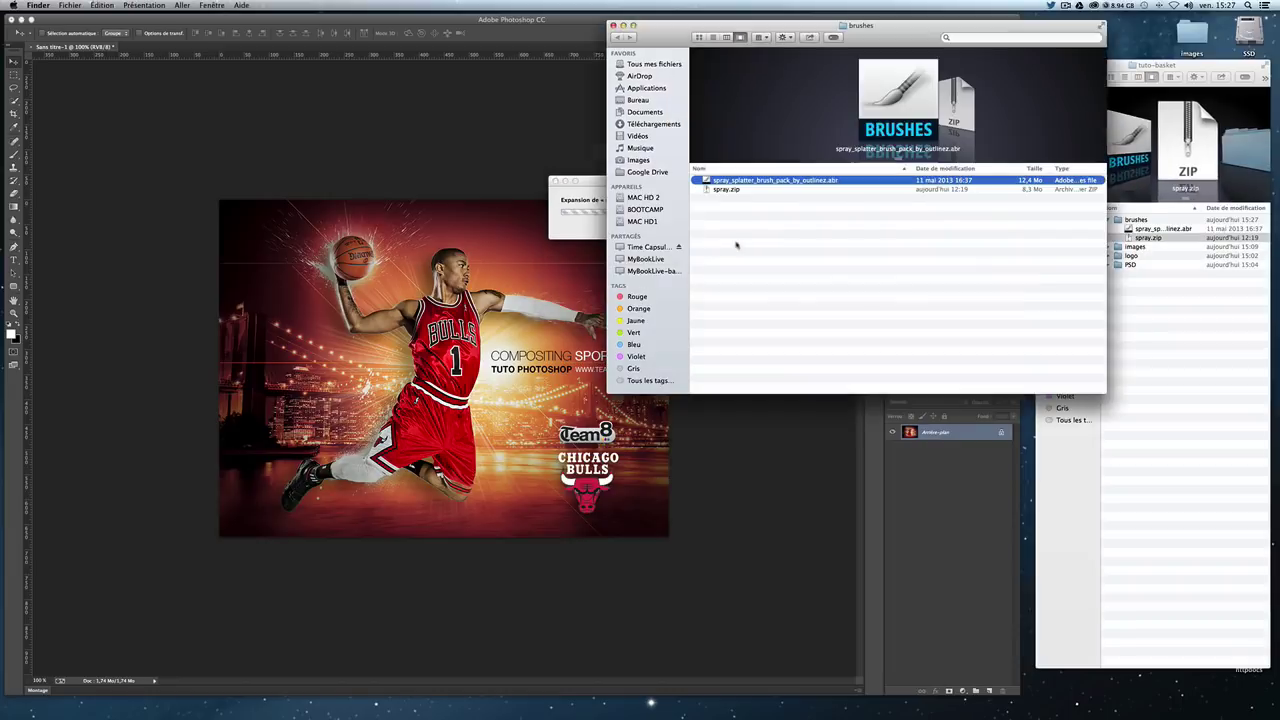
left_click(580, 195)
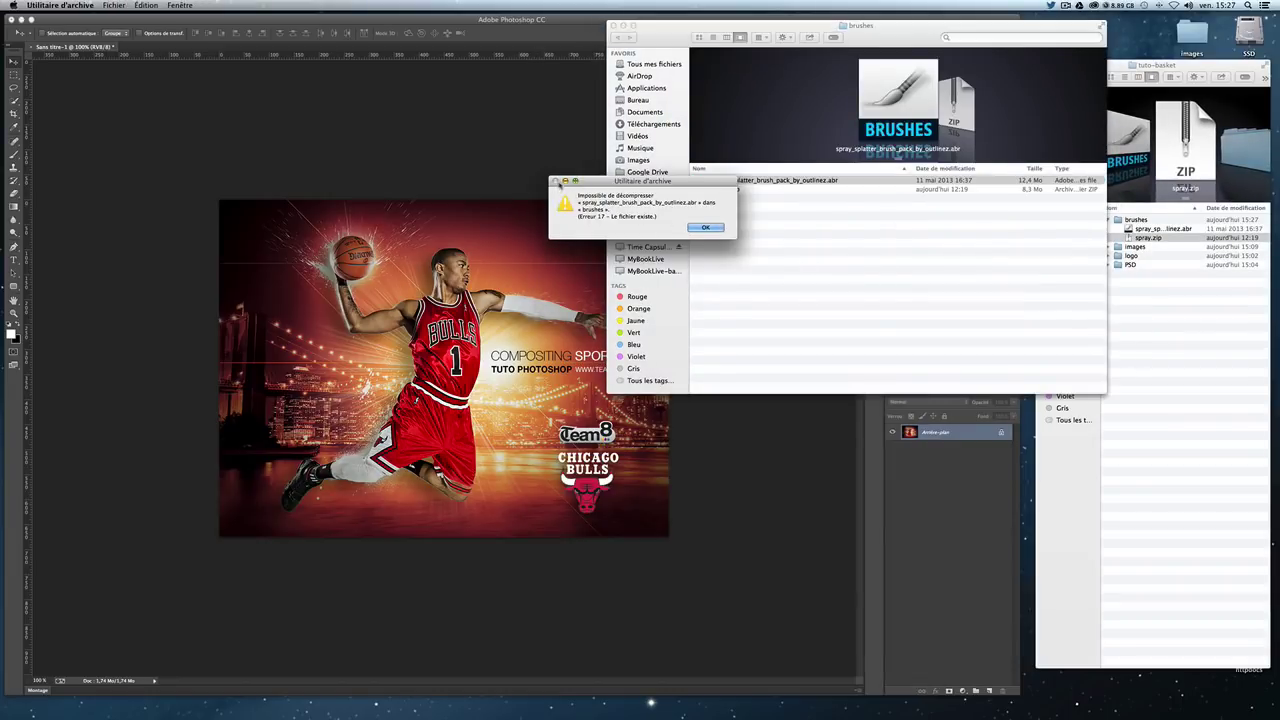
left_click(705, 228)
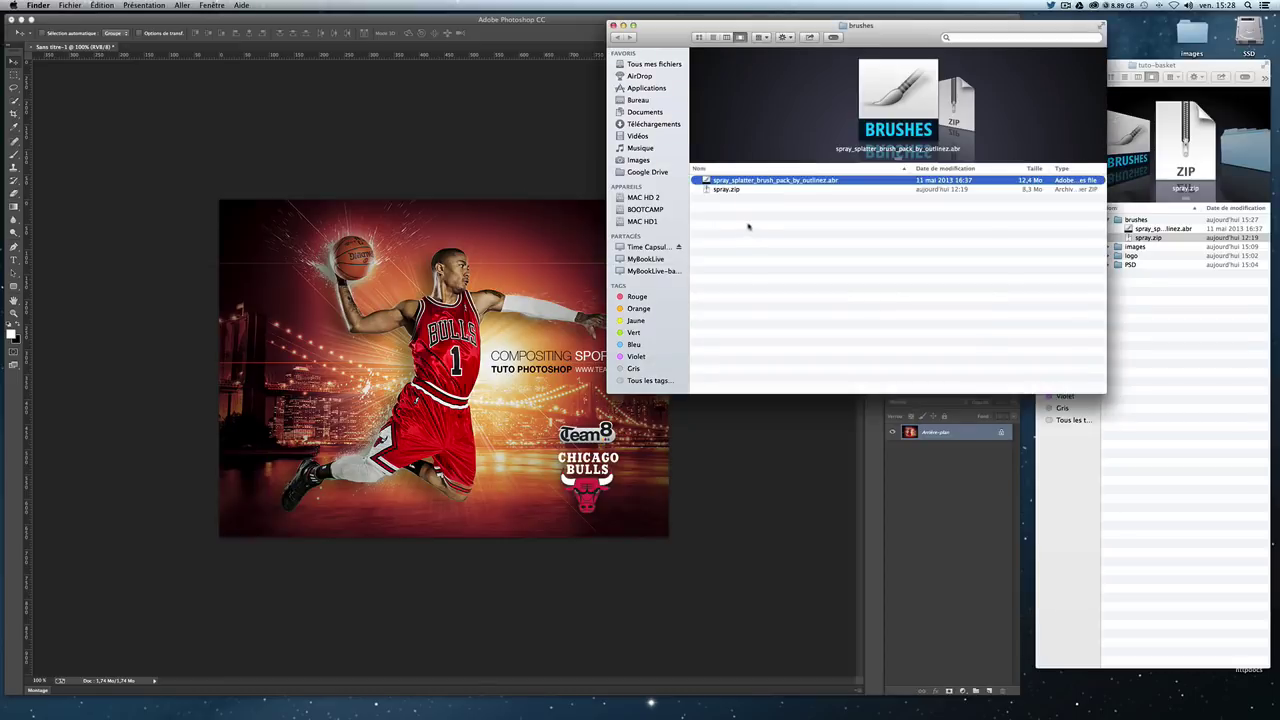
left_click_drag(896, 40, 880, 31)
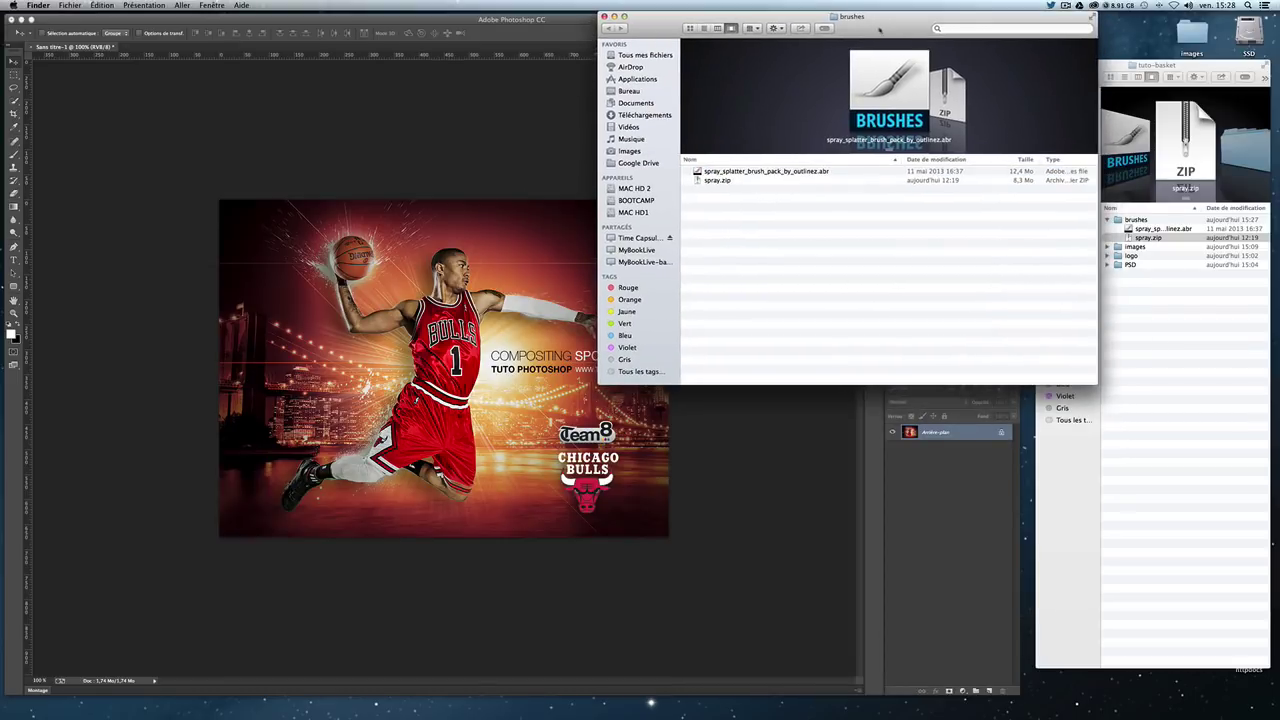
Step: Browse from the SSD through Applications and Adobe Photoshop CC to Presets › Brushes
double_click(1246, 36)
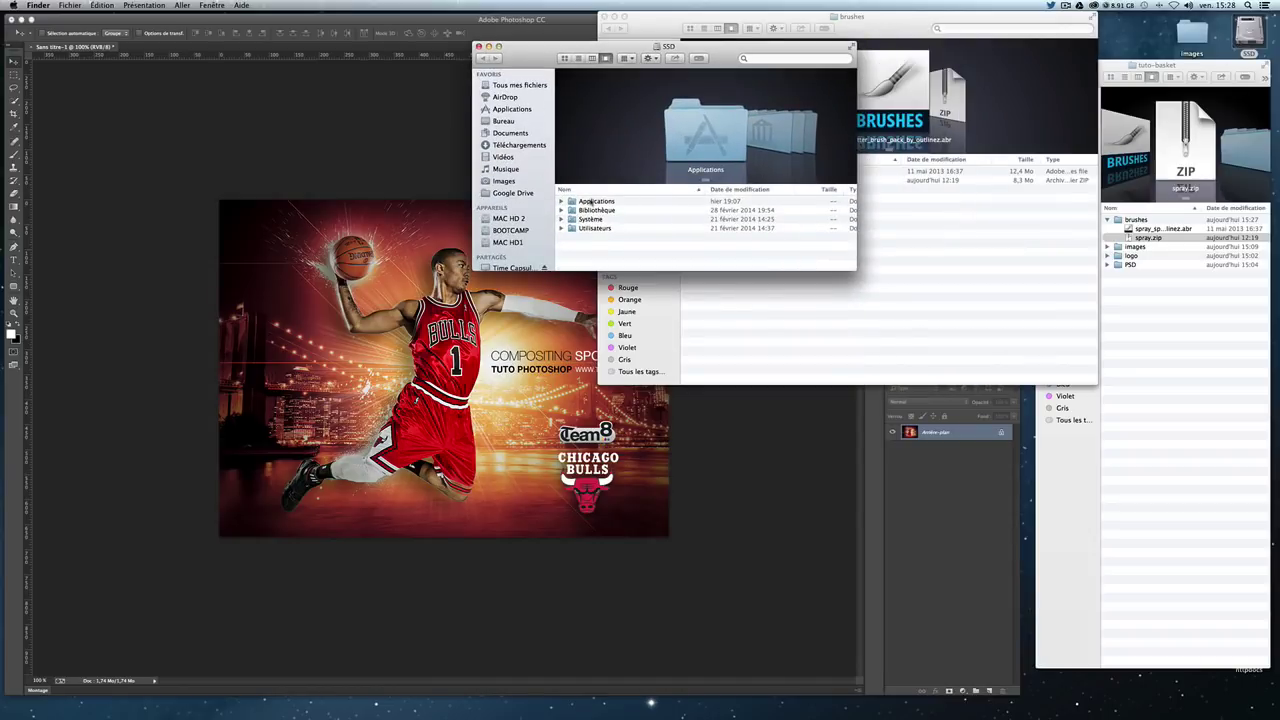
double_click(590, 202)
left_click(741, 149)
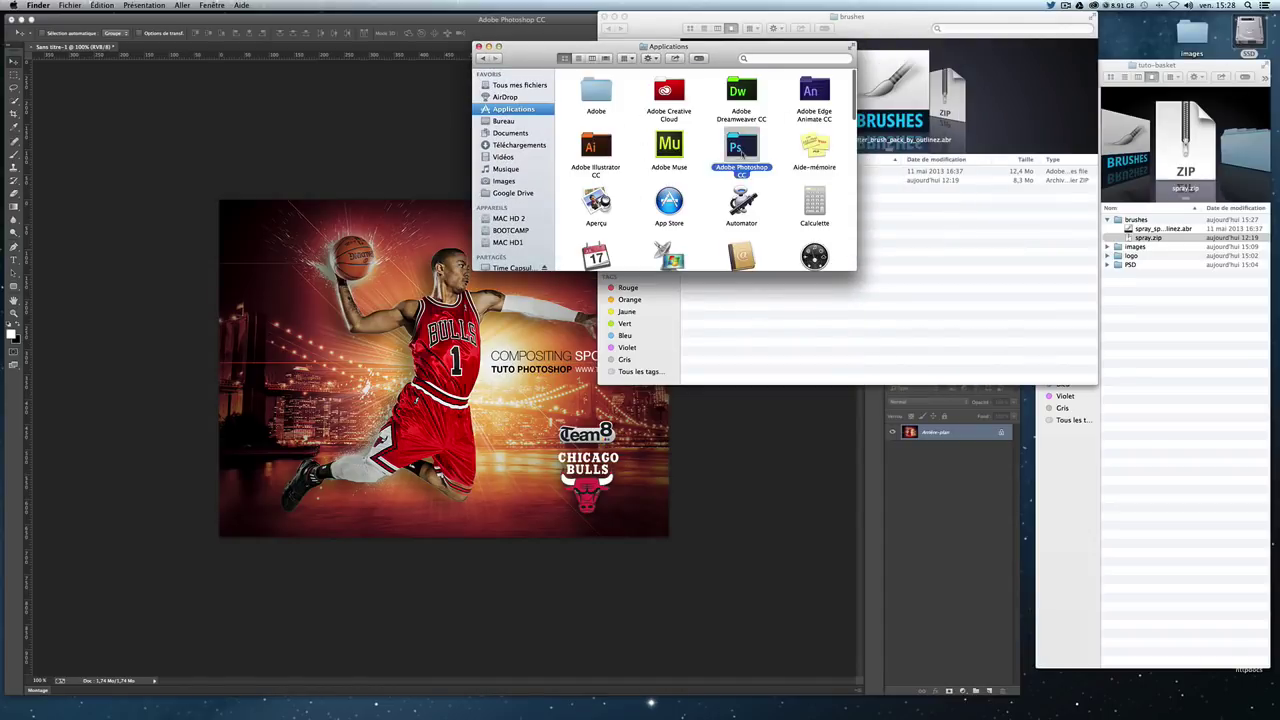
double_click(741, 149)
left_click_drag(707, 46, 838, 412)
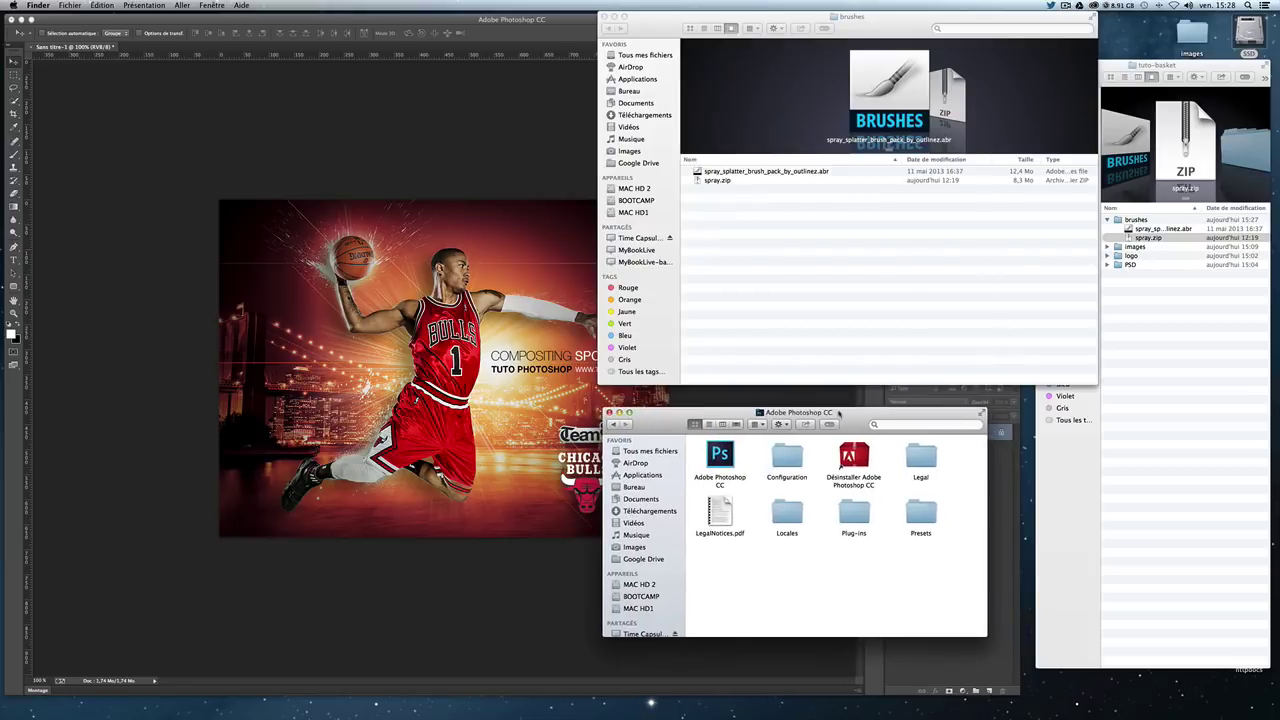
double_click(921, 510)
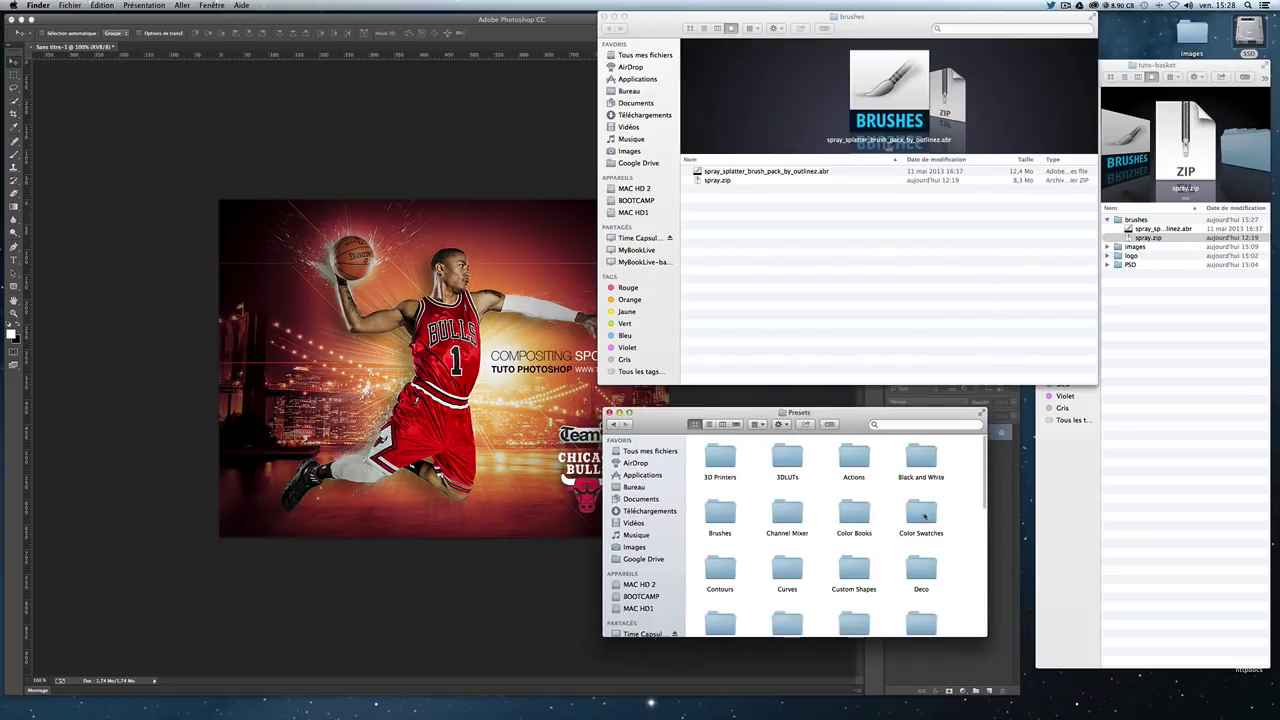
scroll(815, 517, "down", 3)
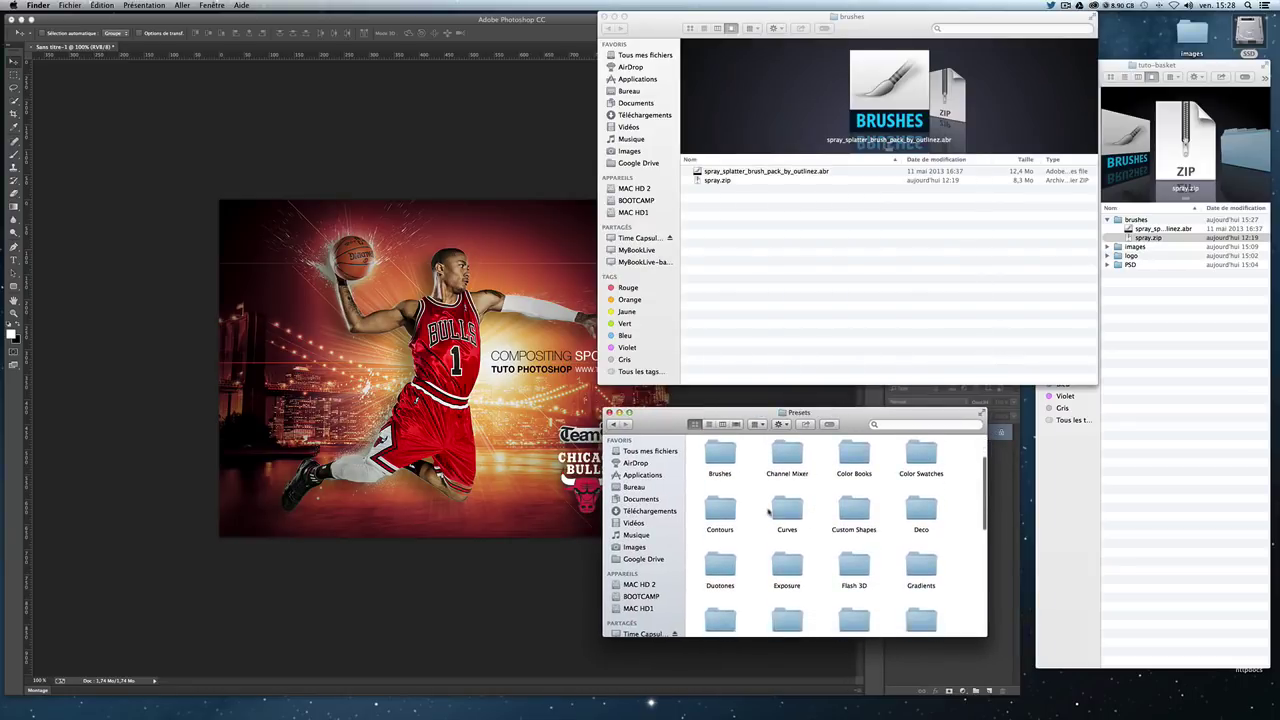
left_click(720, 455)
key("super+Tab")
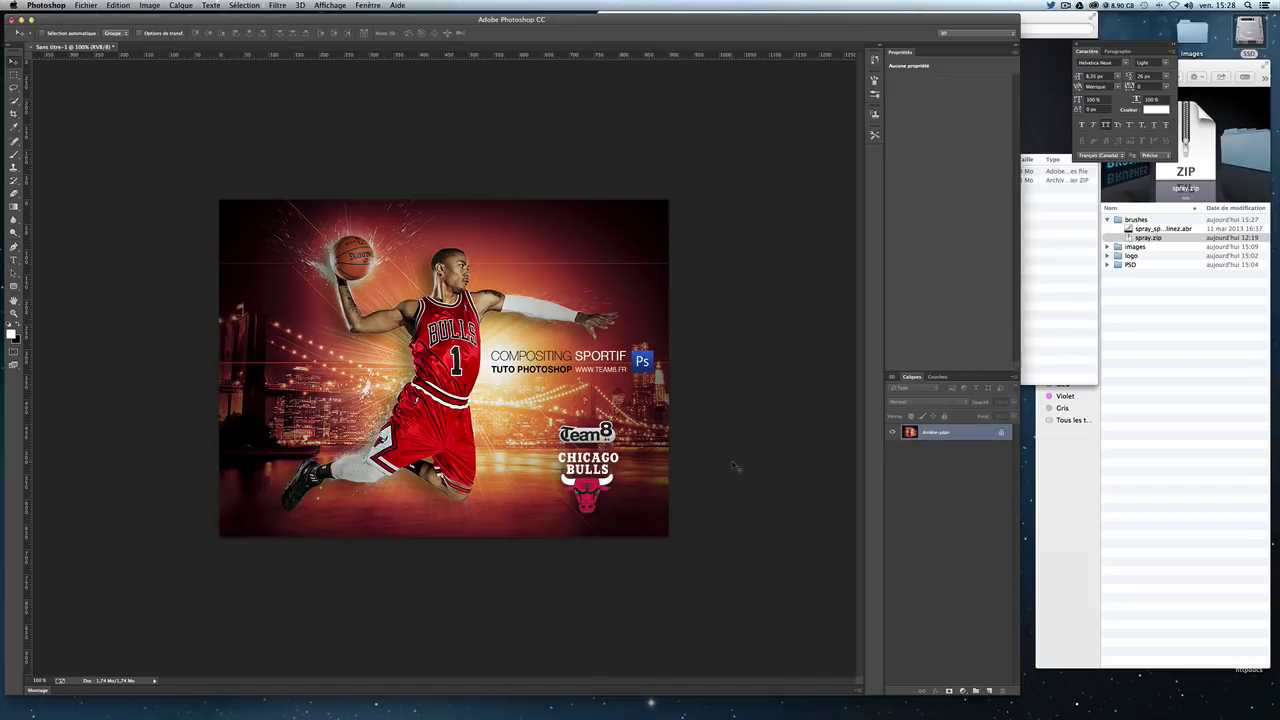
left_click(1073, 218)
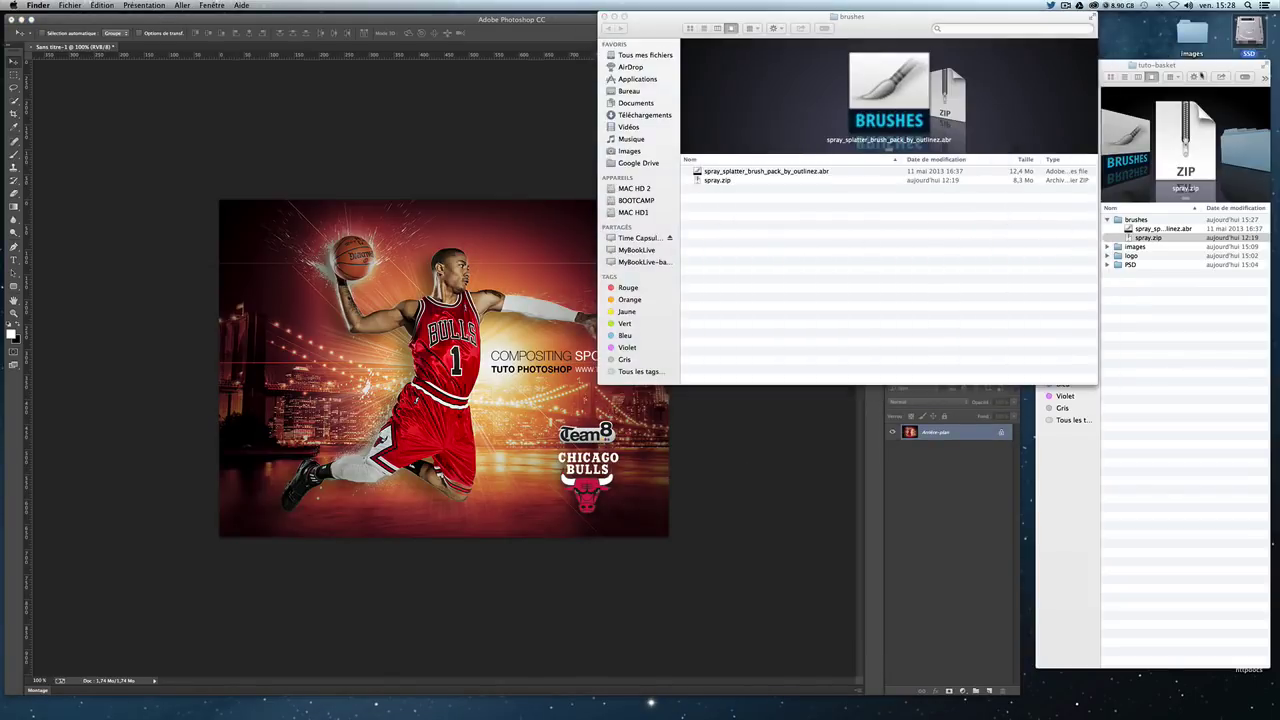
Step: Open a new Finder window at Applications › Adobe Photoshop CC › Presets › Brushes
key("super+n")
key("super+shift+a")
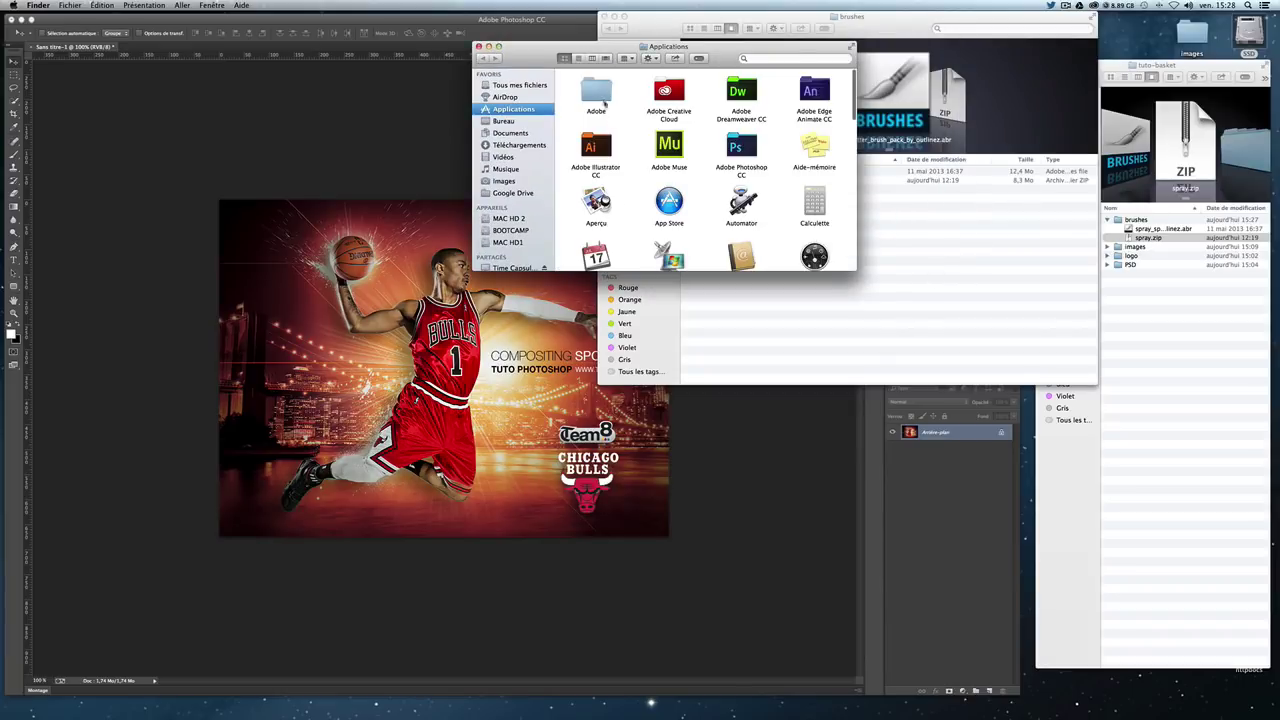
double_click(596, 92)
left_click(488, 59)
double_click(741, 148)
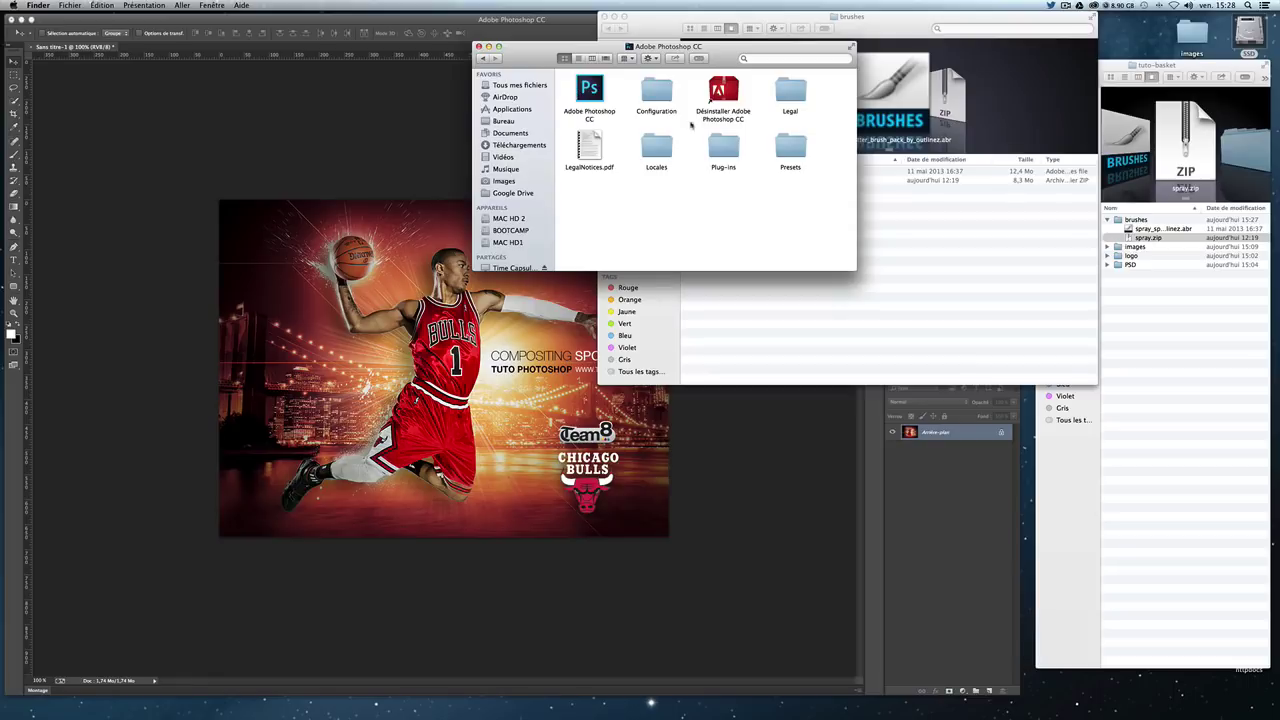
double_click(778, 150)
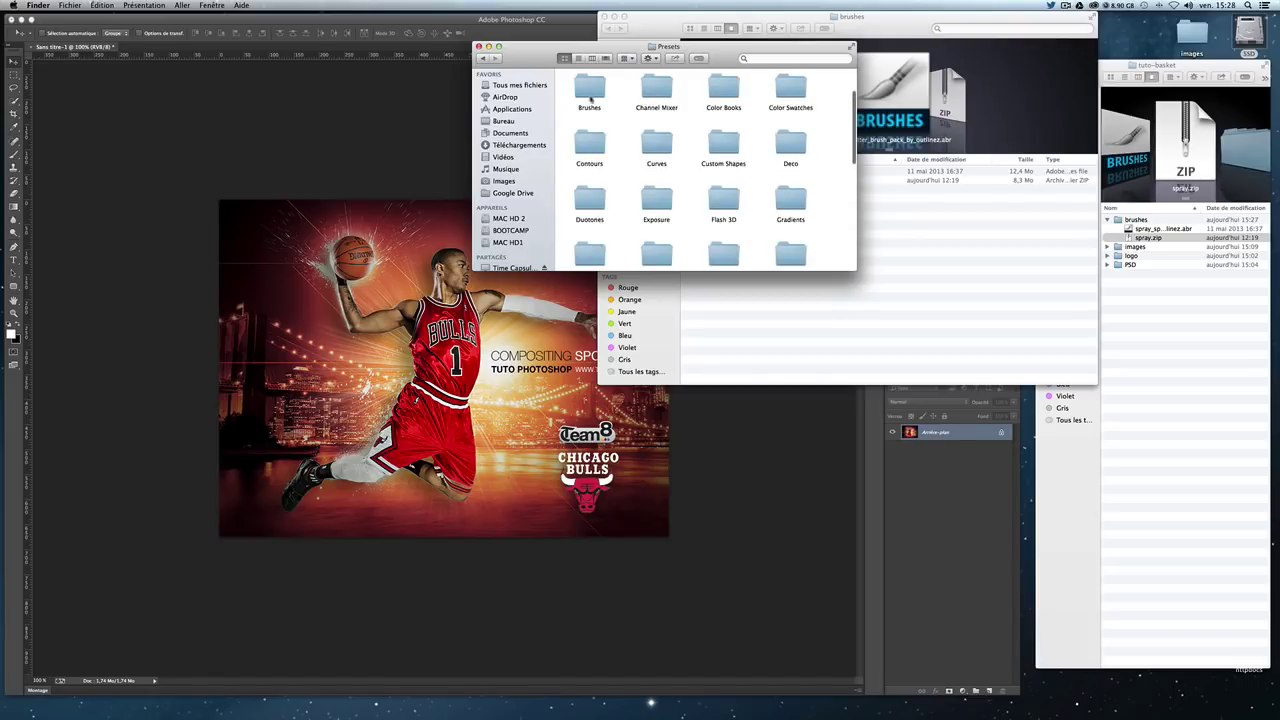
double_click(590, 90)
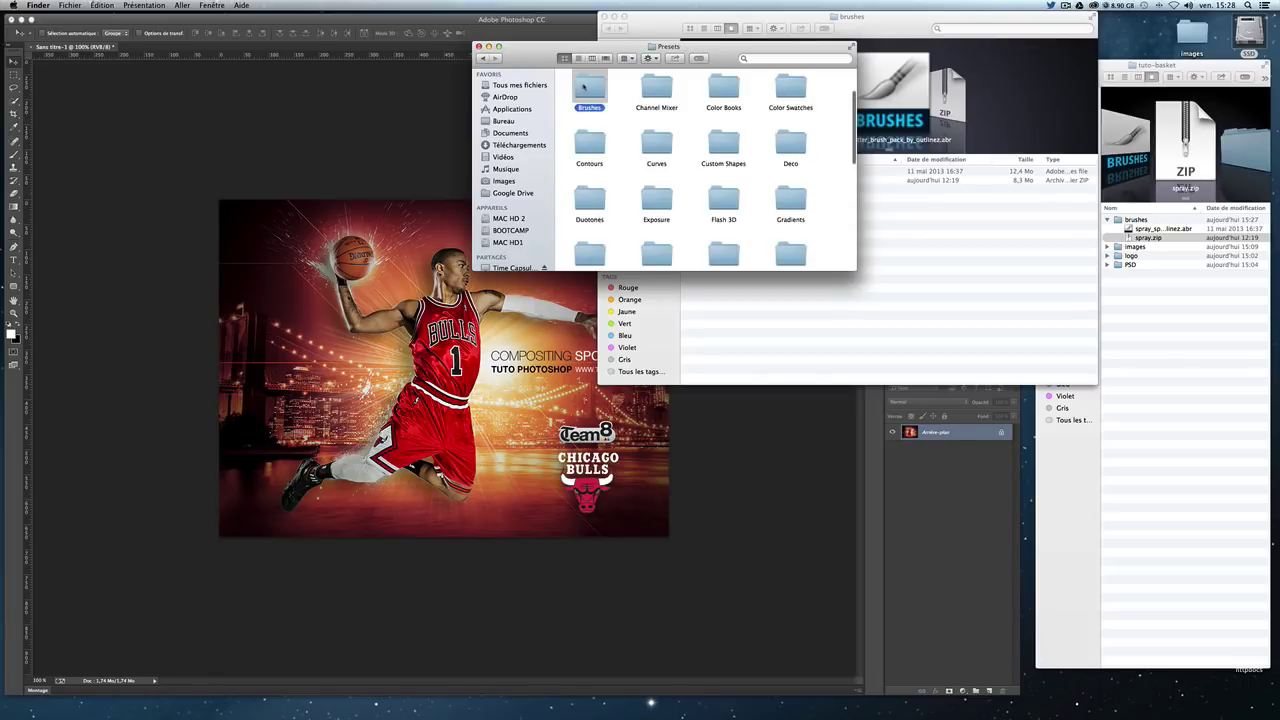
Step: Copy spray_splatter_brush_pack_by_outlinez.abr into Presets › Brushes, answering the replace prompt
left_click(931, 255)
left_click_drag(808, 181, 638, 180)
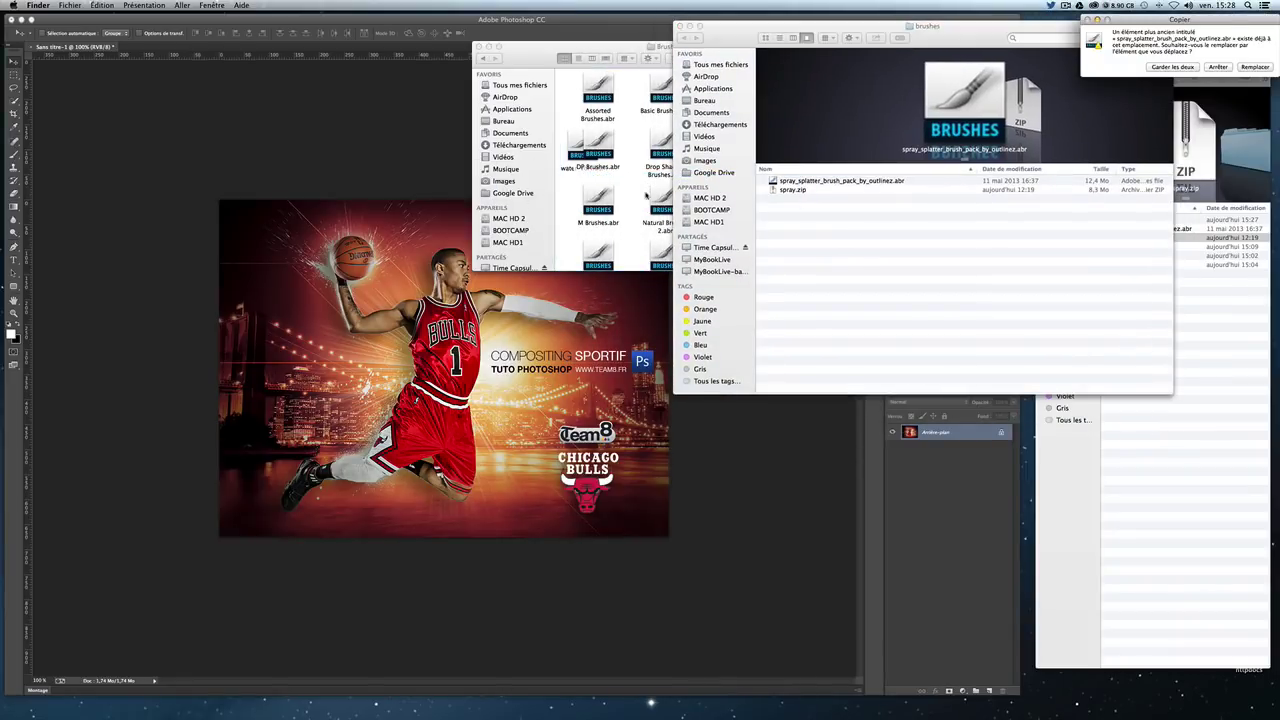
mouse_move(1132, 27)
left_mouse_down()
mouse_move(820, 140)
mouse_move(642, 247)
left_mouse_up()
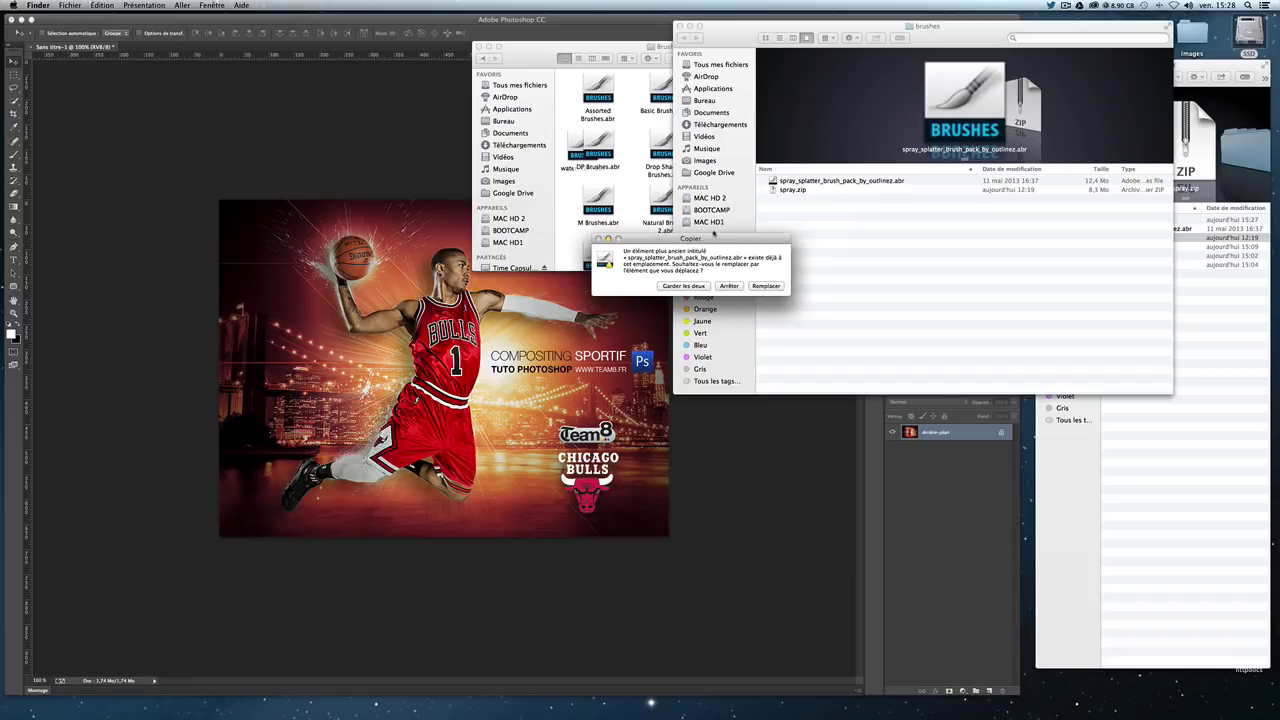
left_click(750, 290)
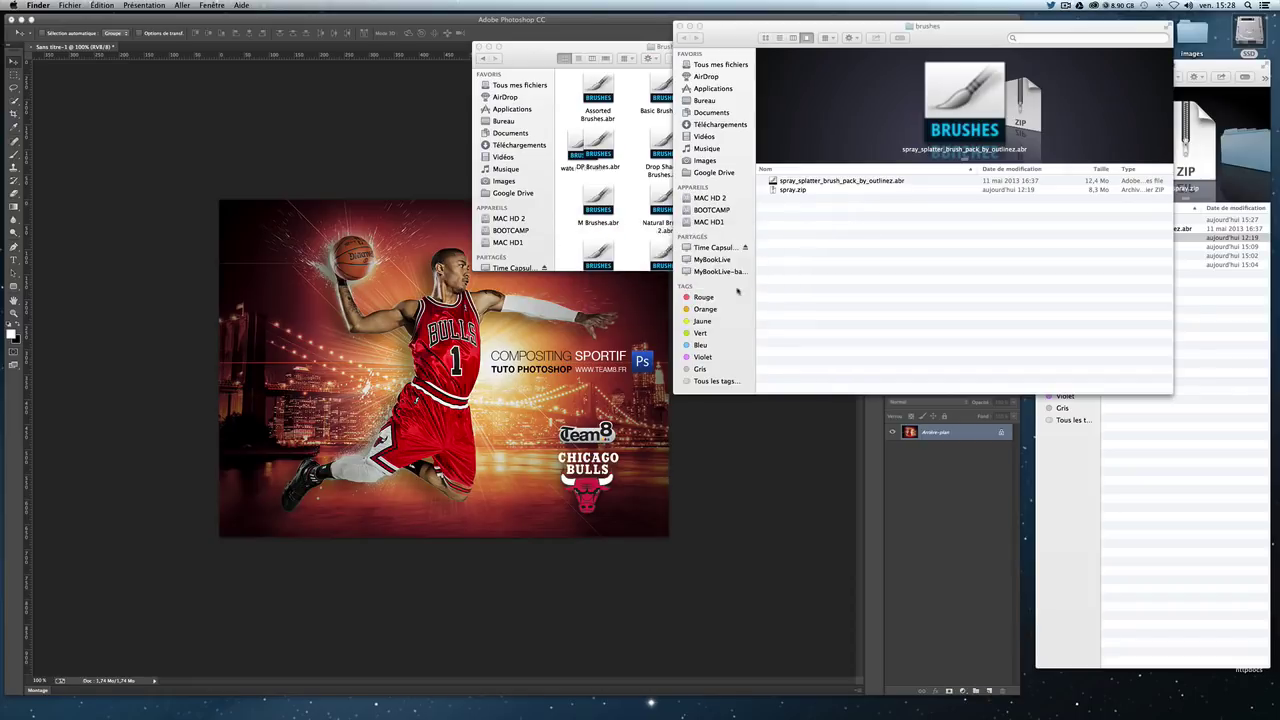
left_click(640, 56)
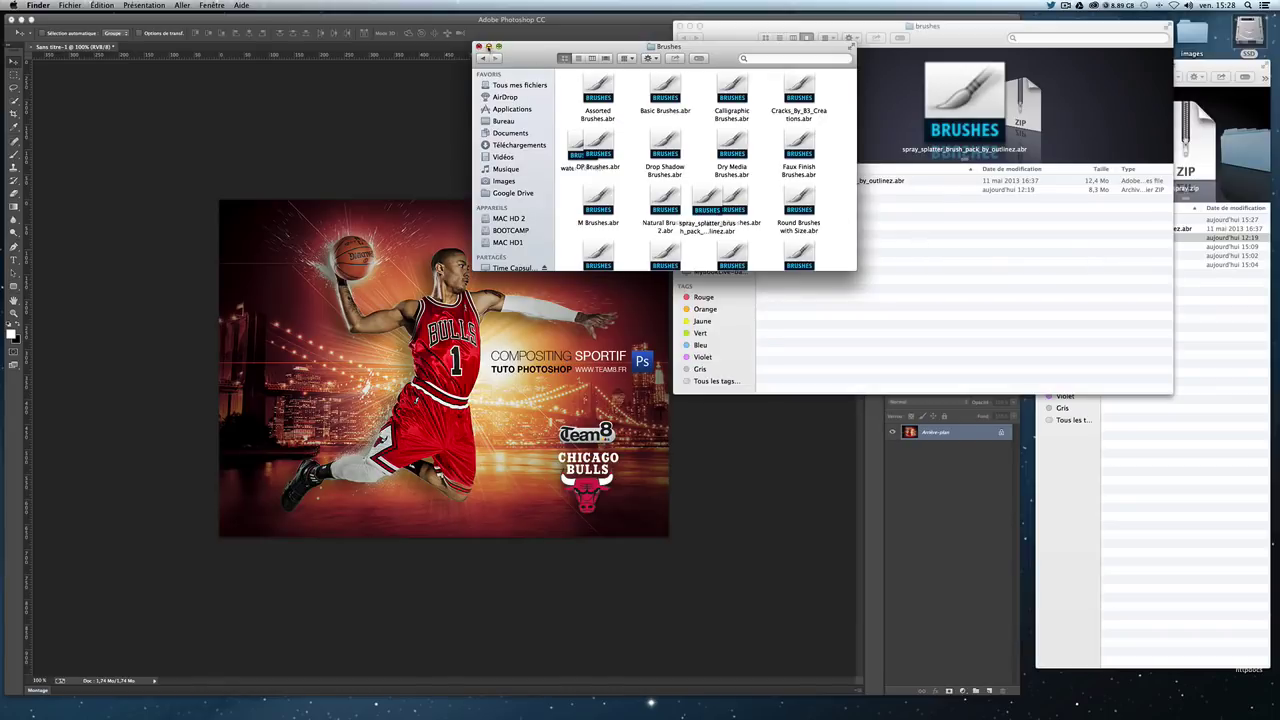
Step: Close the extra Finder windows after checking the Brushes presets folder for the copied file
left_click(478, 47)
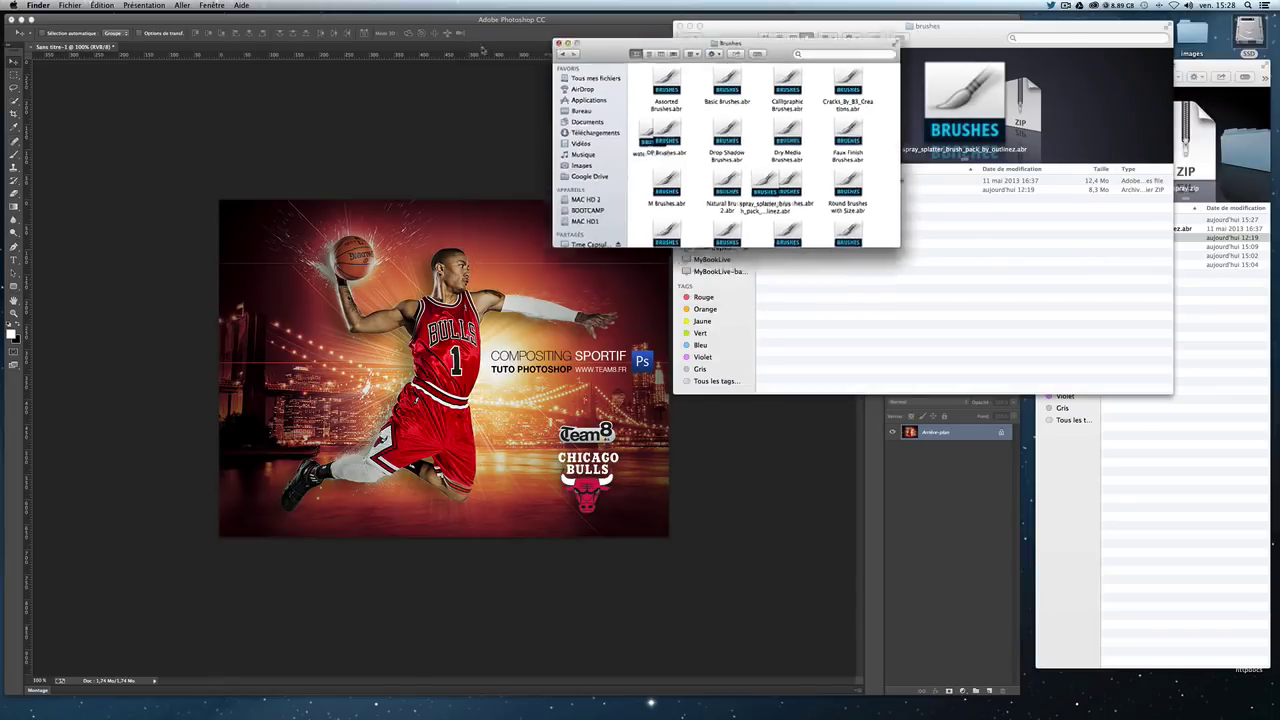
left_click(679, 26)
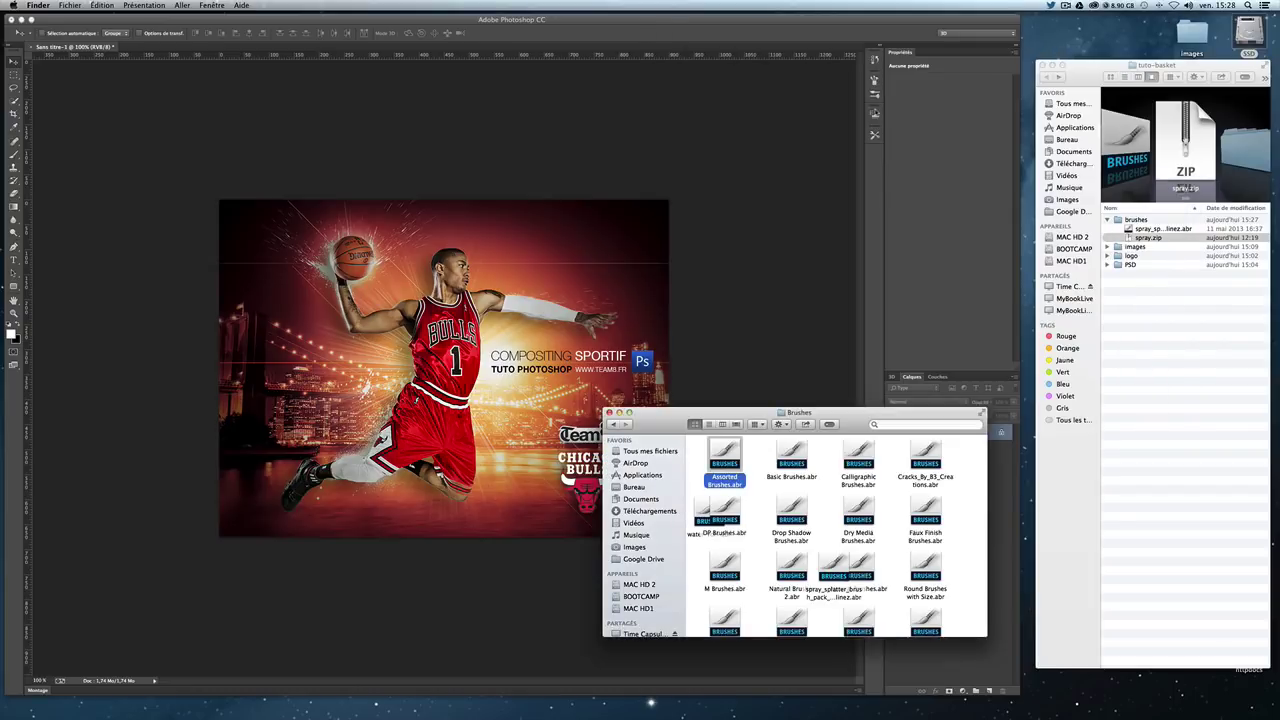
left_click(613, 424)
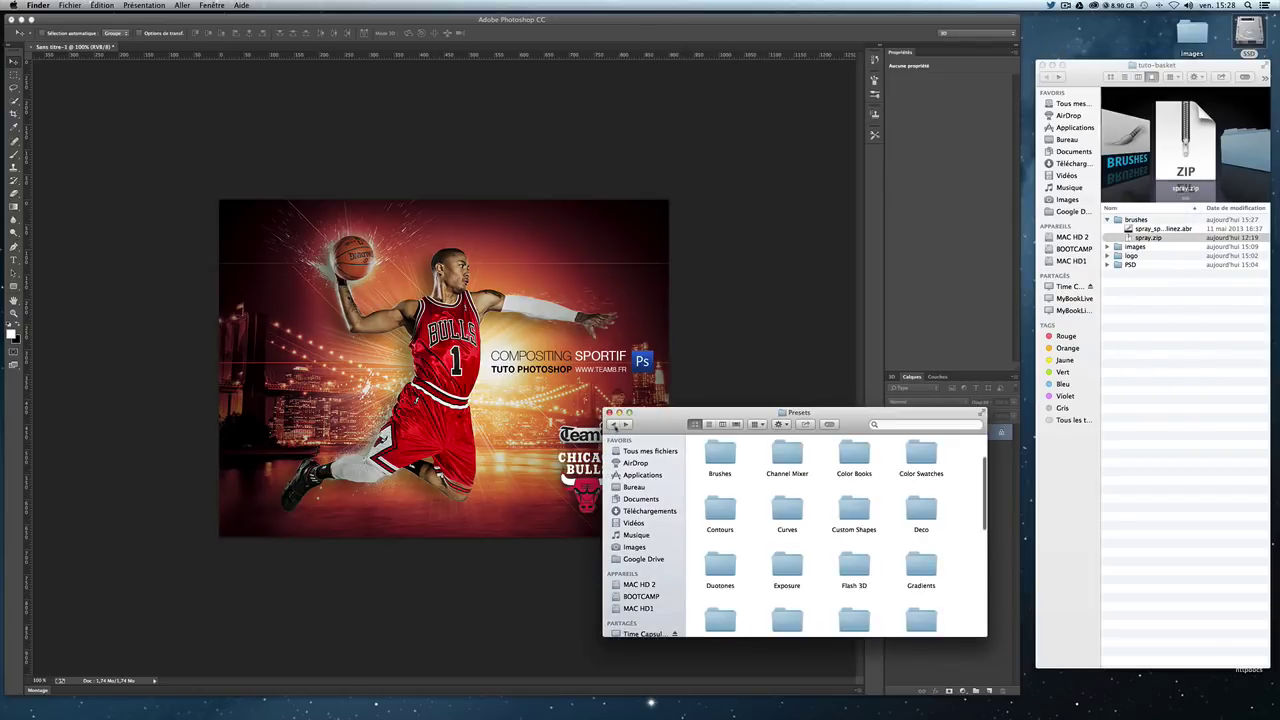
double_click(920, 512)
double_click(720, 458)
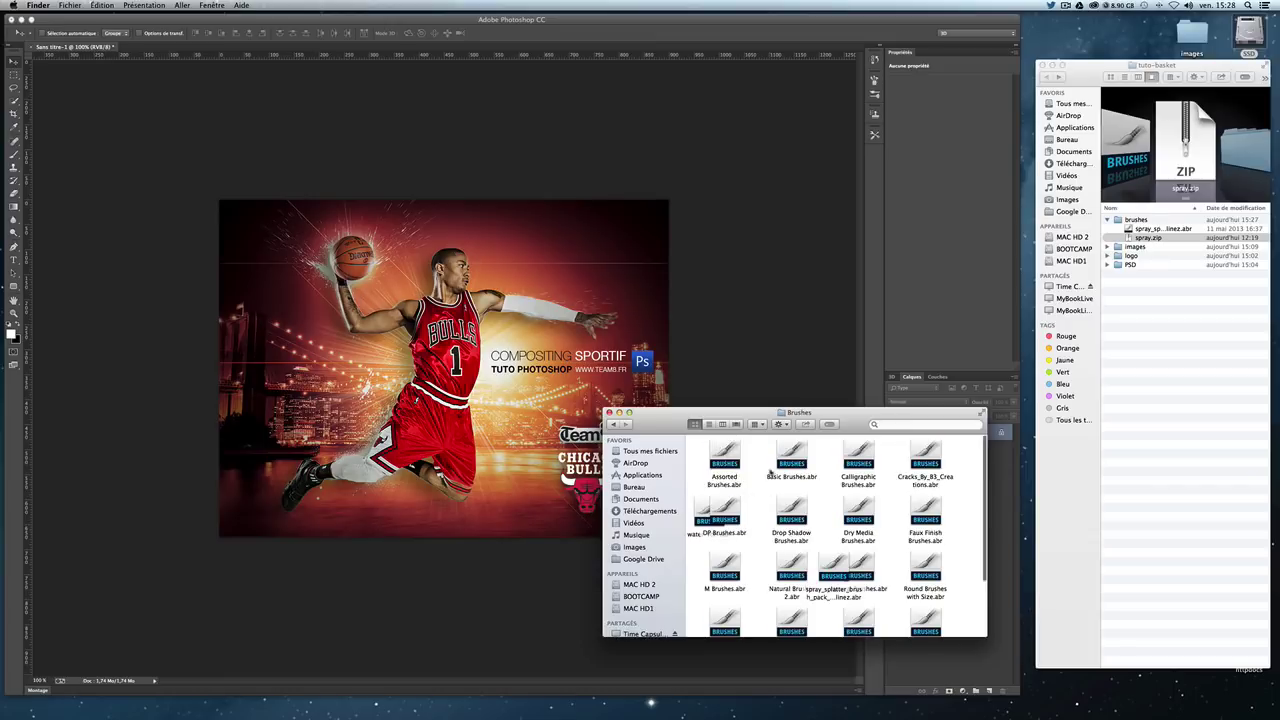
left_click(608, 412)
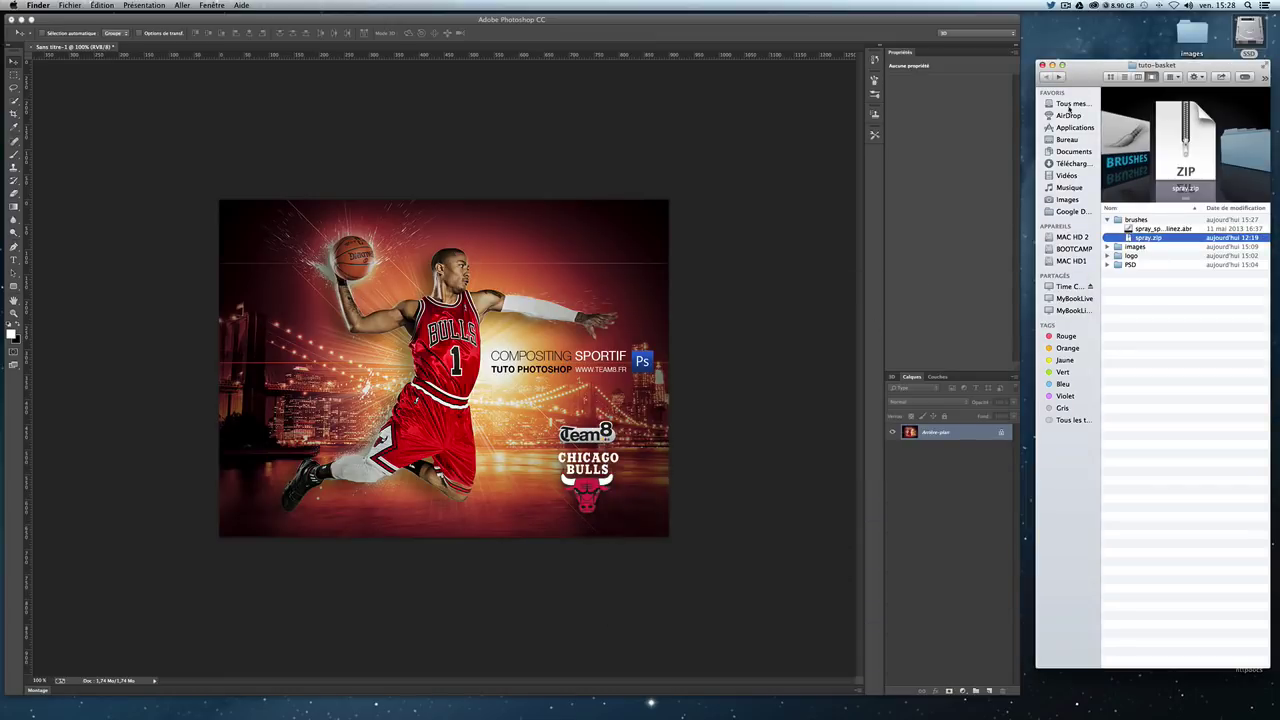
Step: Open brooklyn.jpg from the images folder with Adobe Photoshop CC and unlock its Arrière-plan layer
key("Up")
key("Up")
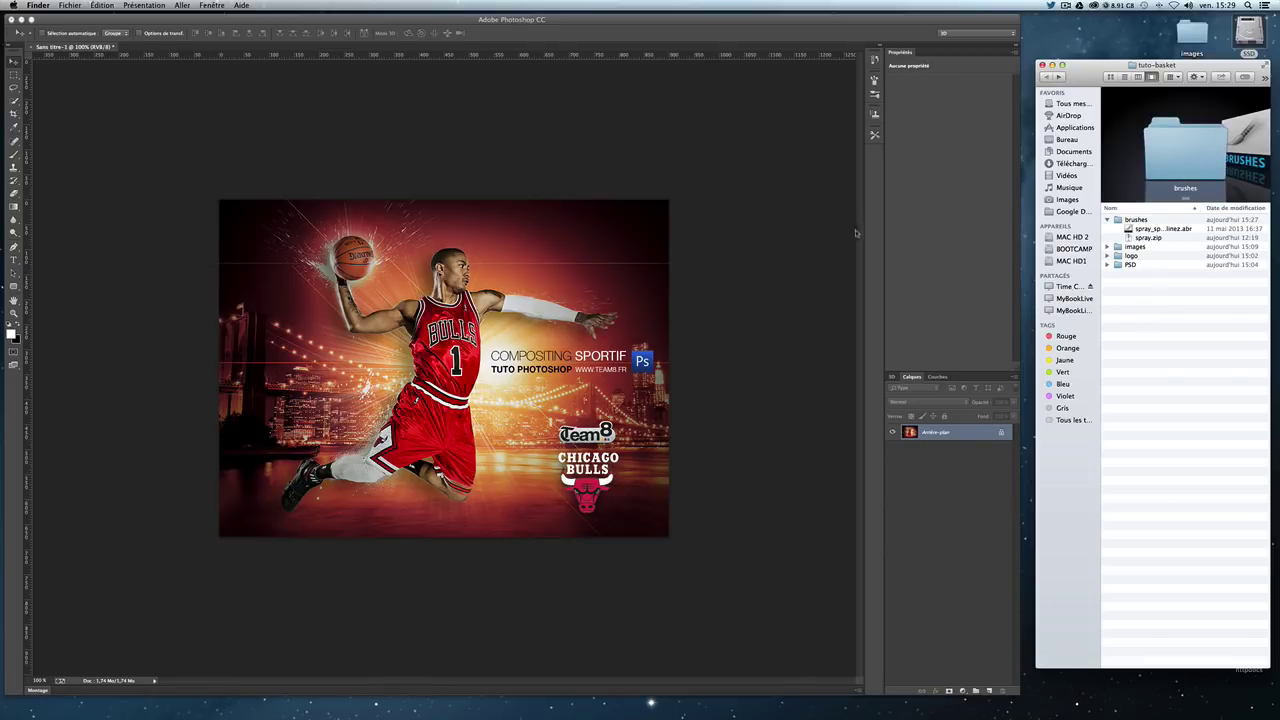
left_click(1107, 247)
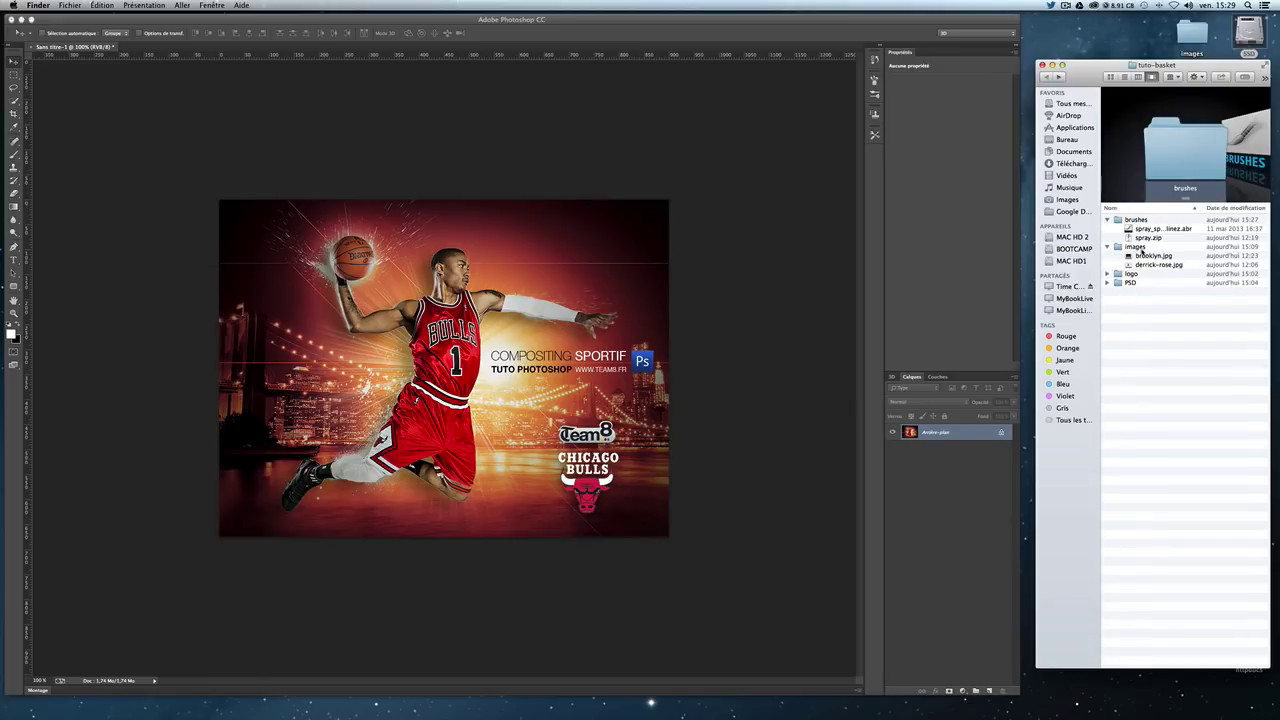
left_click(1141, 256)
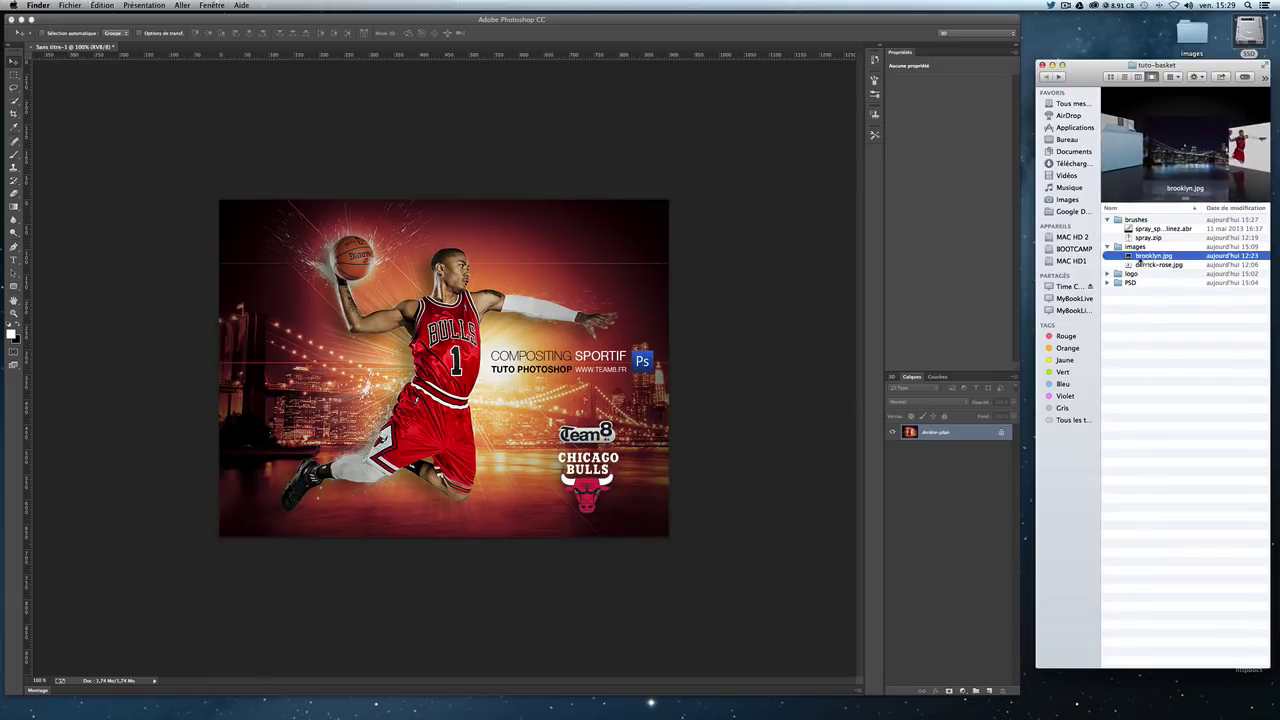
right_click(1140, 261)
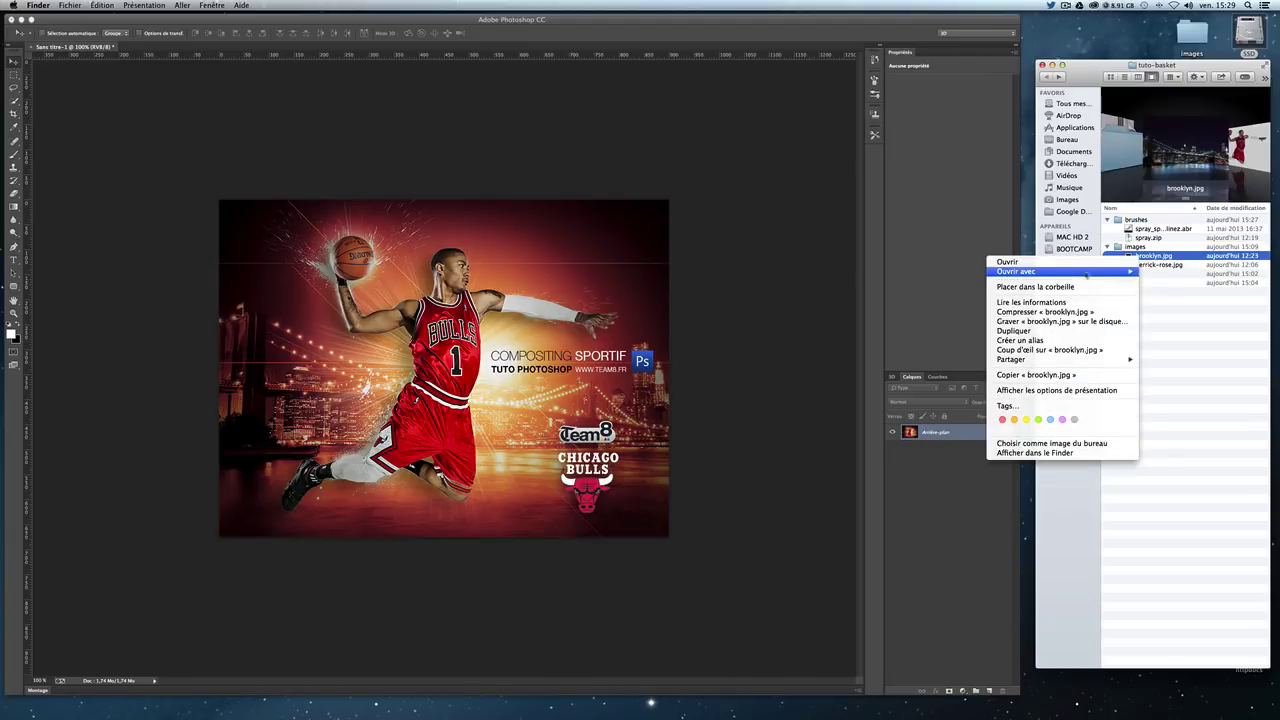
mouse_move(1016, 271)
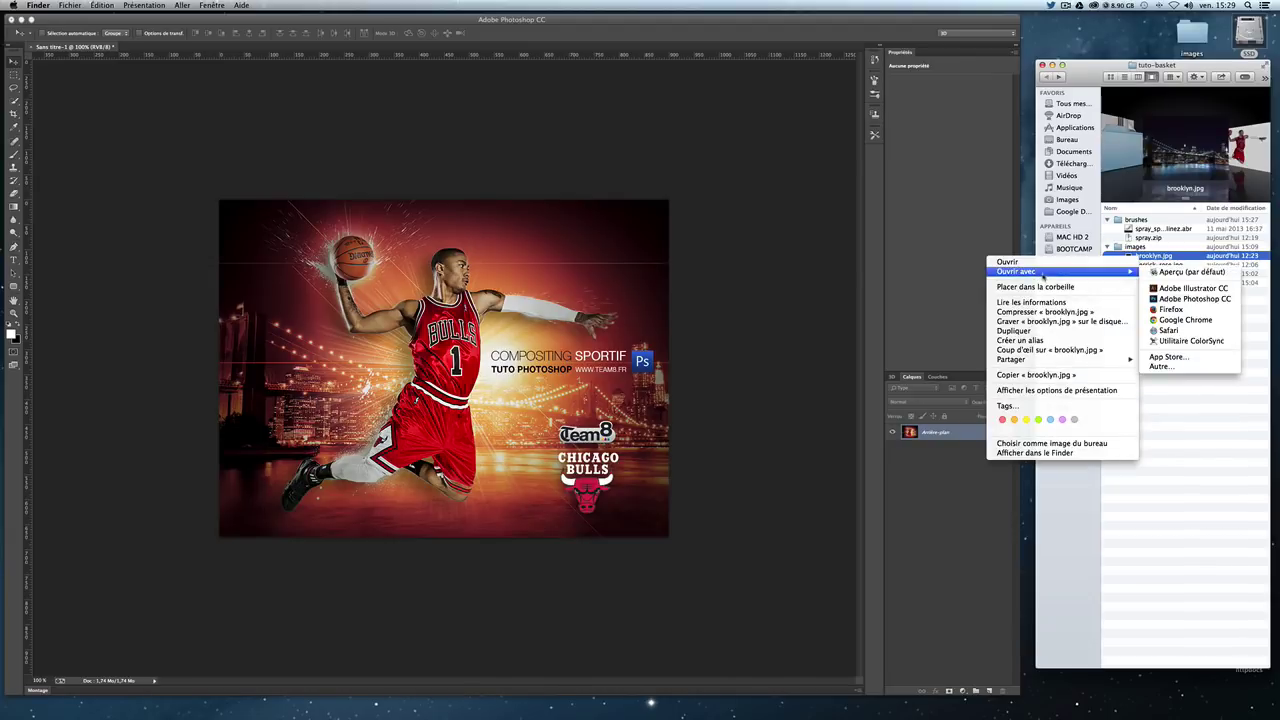
left_click(1190, 299)
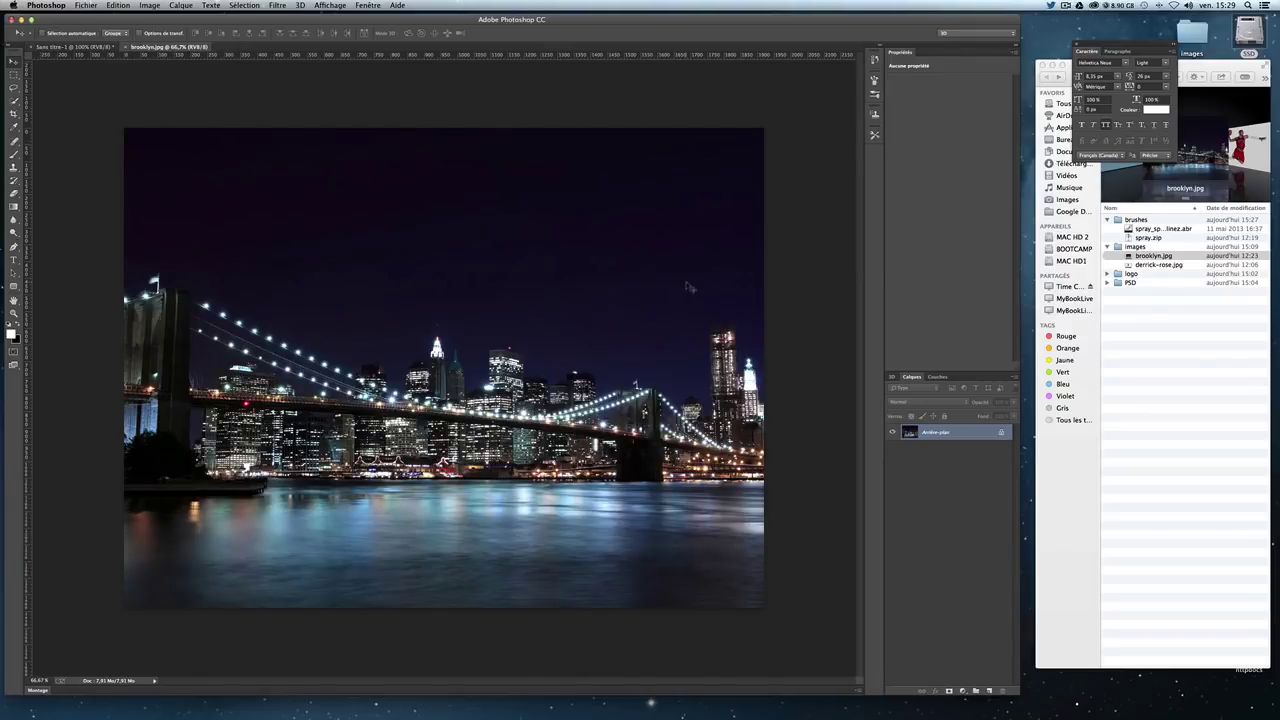
double_click(952, 433)
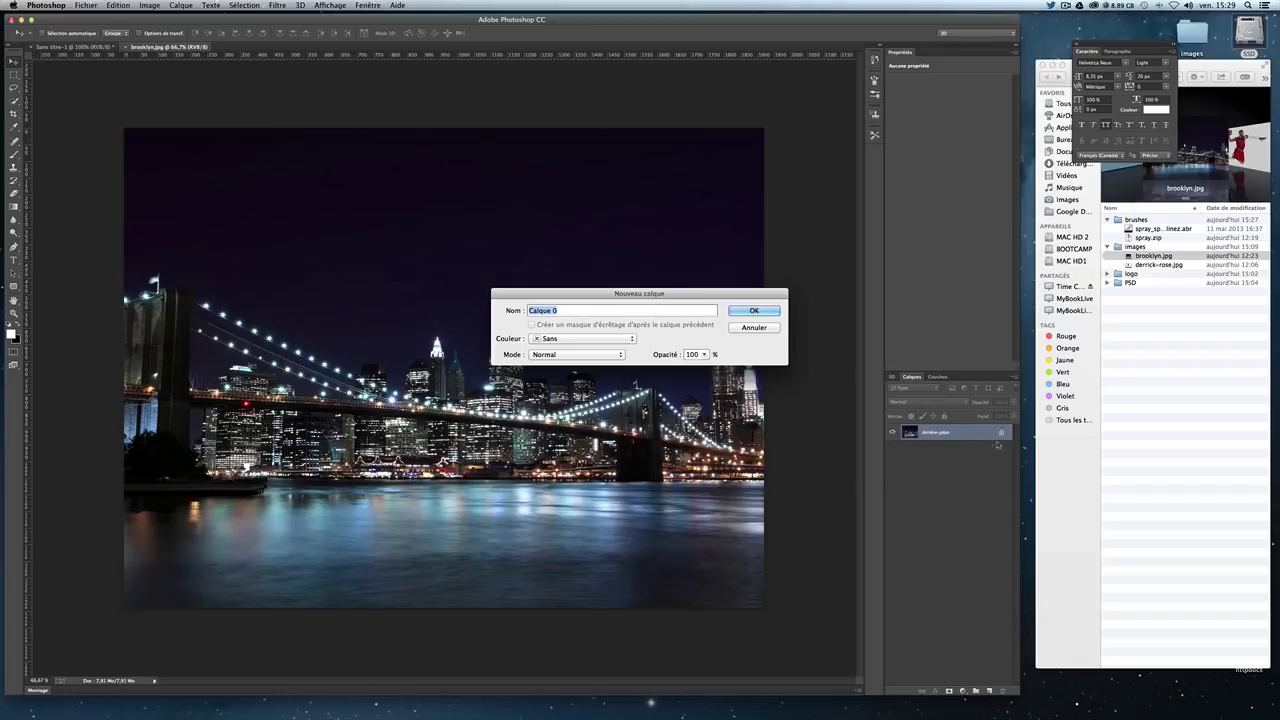
Step: Confirm Calque 0 as a regular layer and duplicate it into Calque 0 copie
left_click(752, 312)
left_click_drag(948, 433, 989, 690)
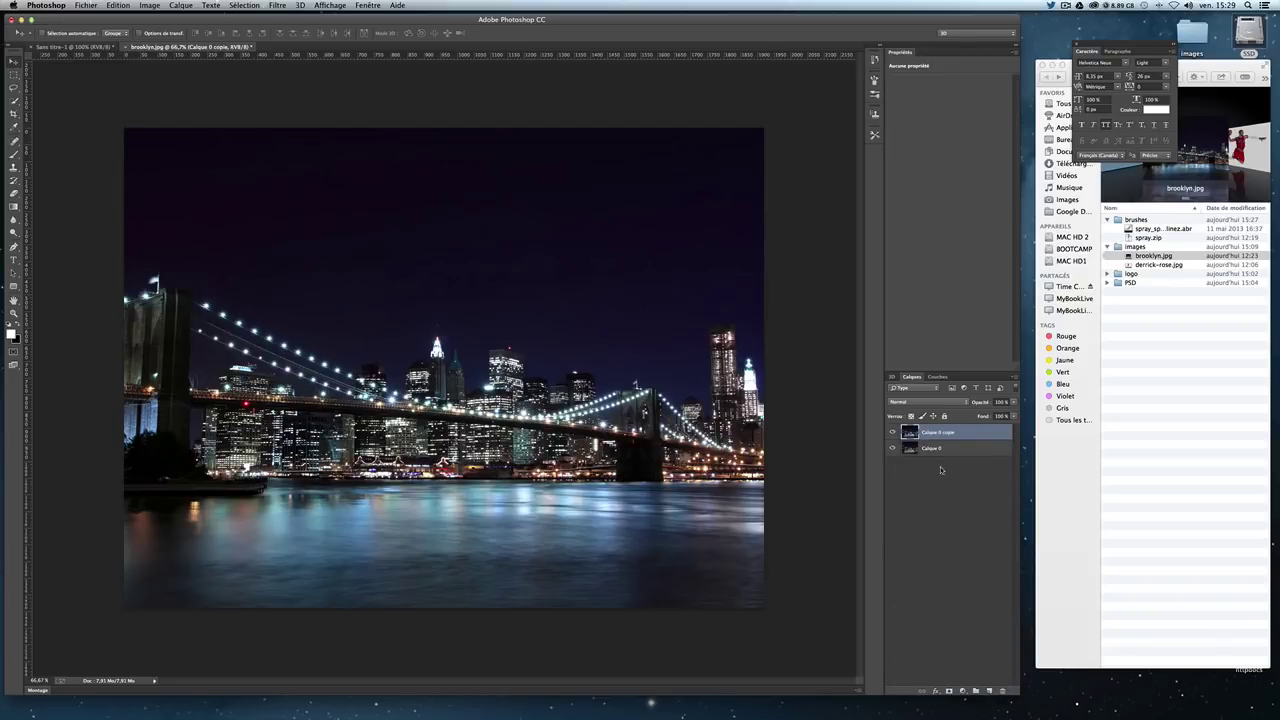
key("ctrl+z")
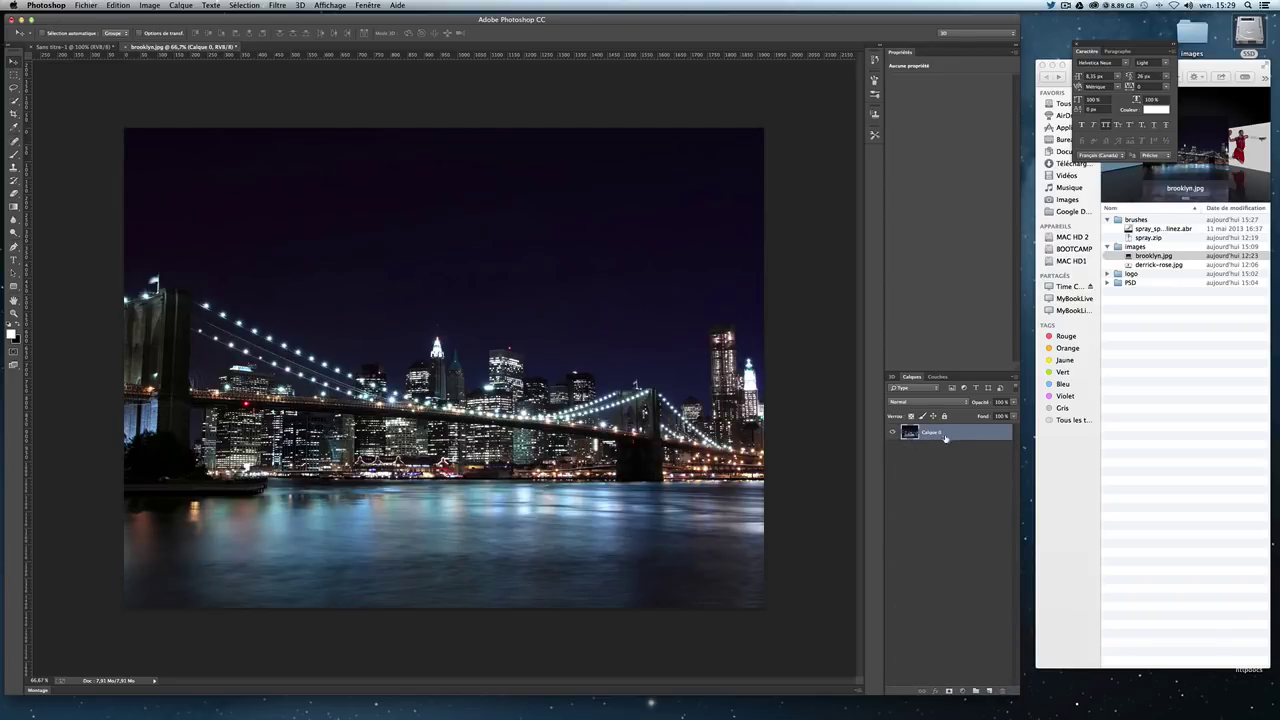
mouse_move(923, 434)
left_mouse_down()
mouse_move(993, 617)
mouse_move(992, 676)
left_mouse_up()
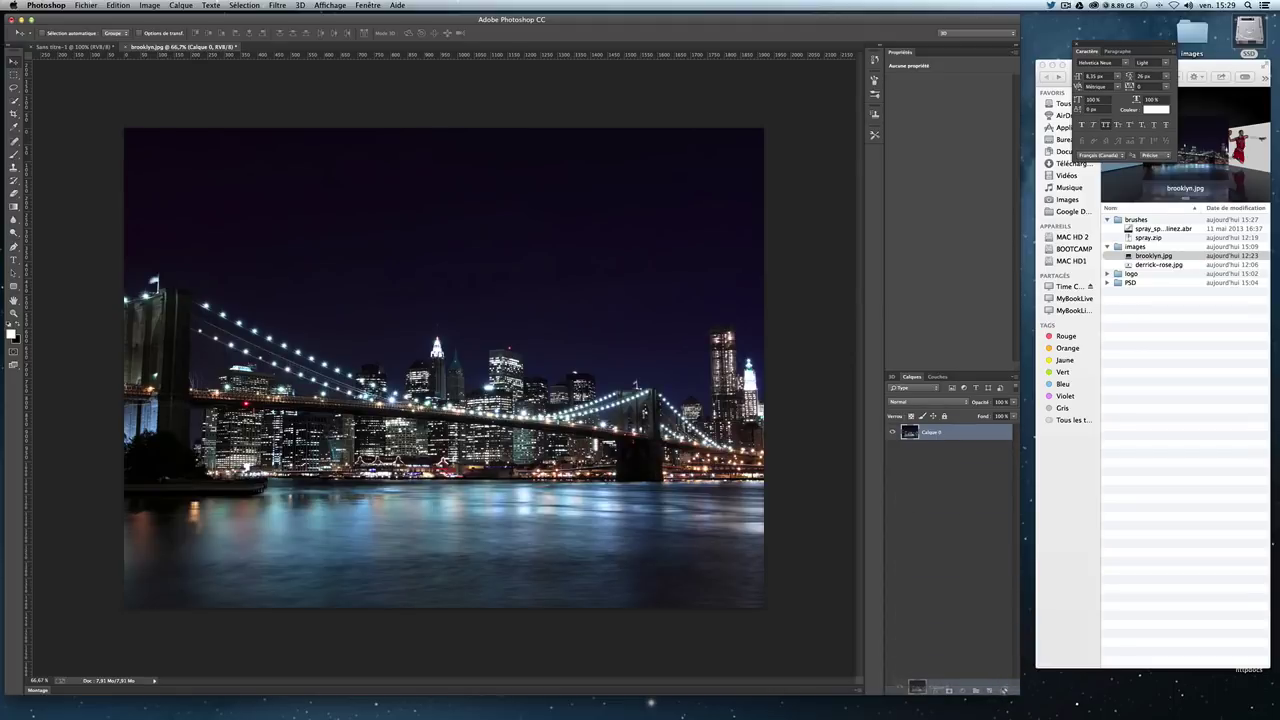
left_click_drag(991, 691, 990, 690)
key("ctrl+z")
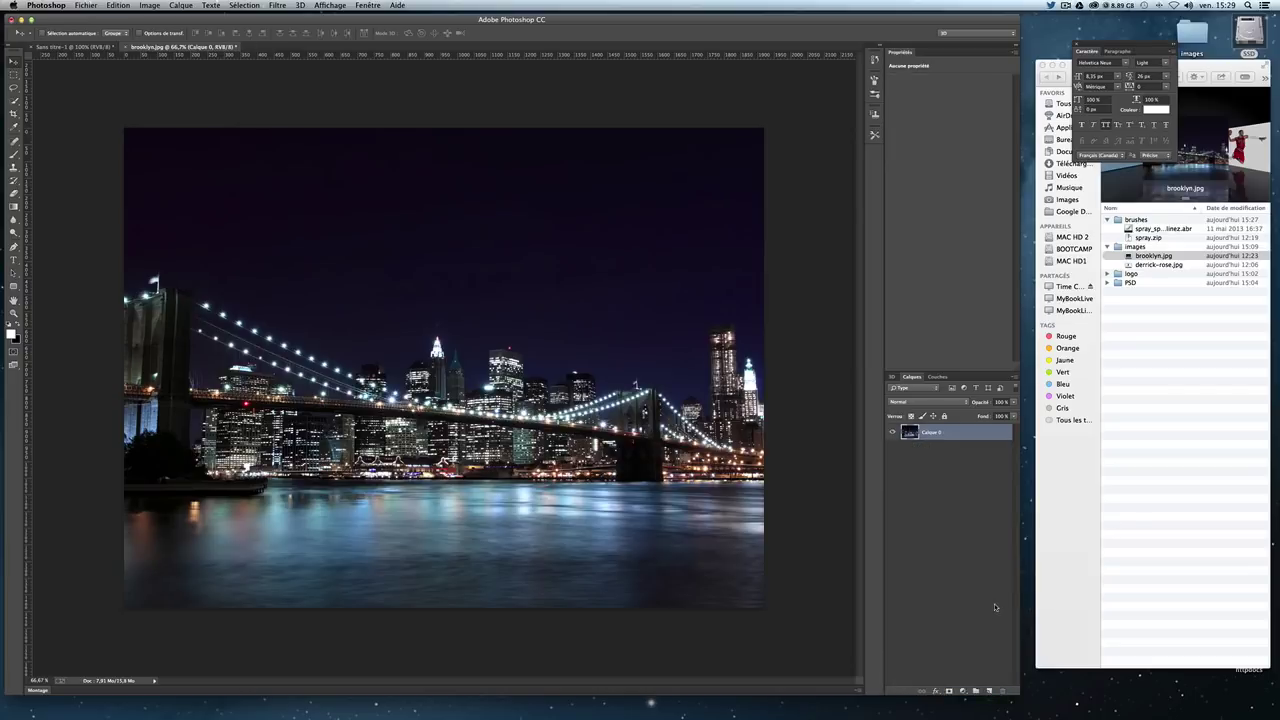
key("ctrl+j")
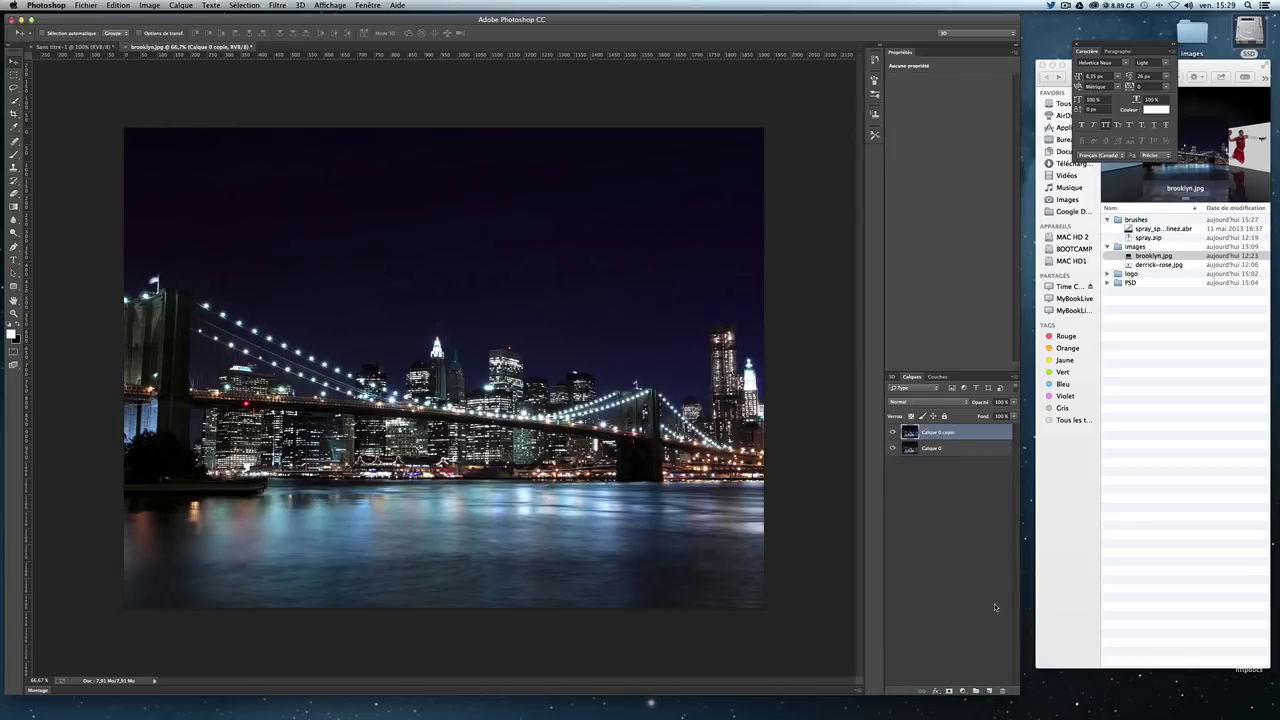
key("ctrl+z")
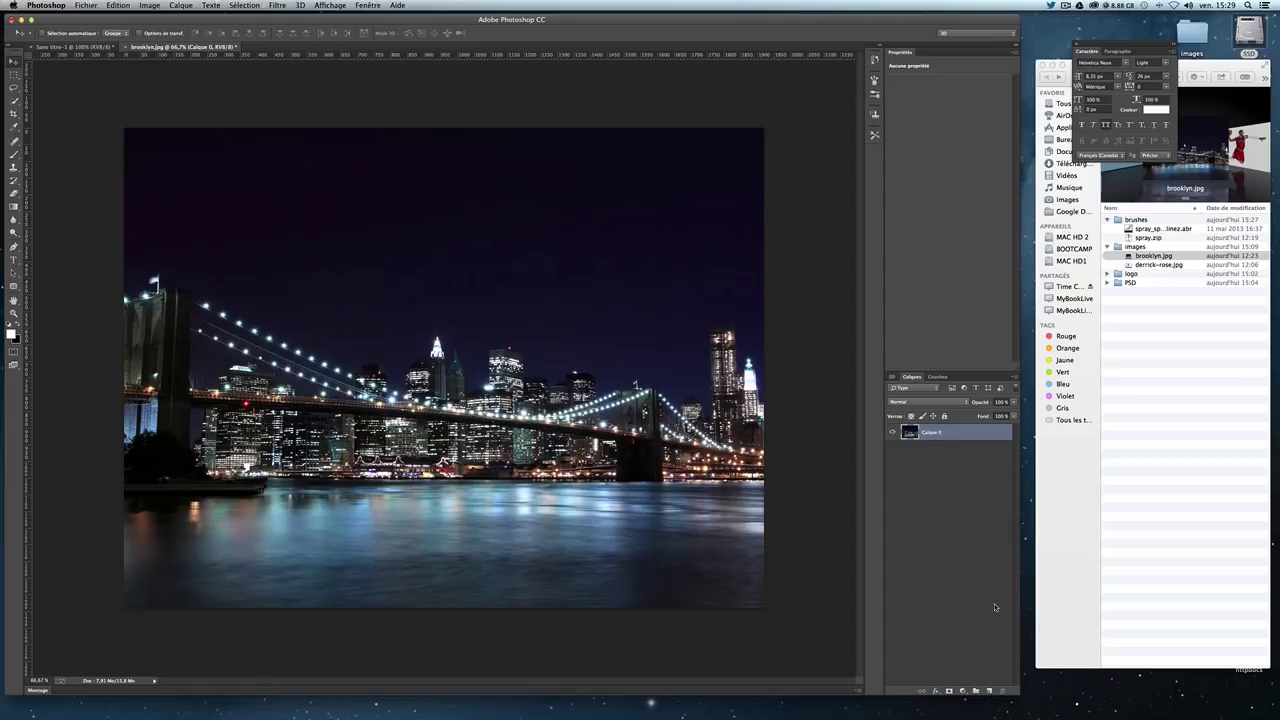
key("ctrl+z")
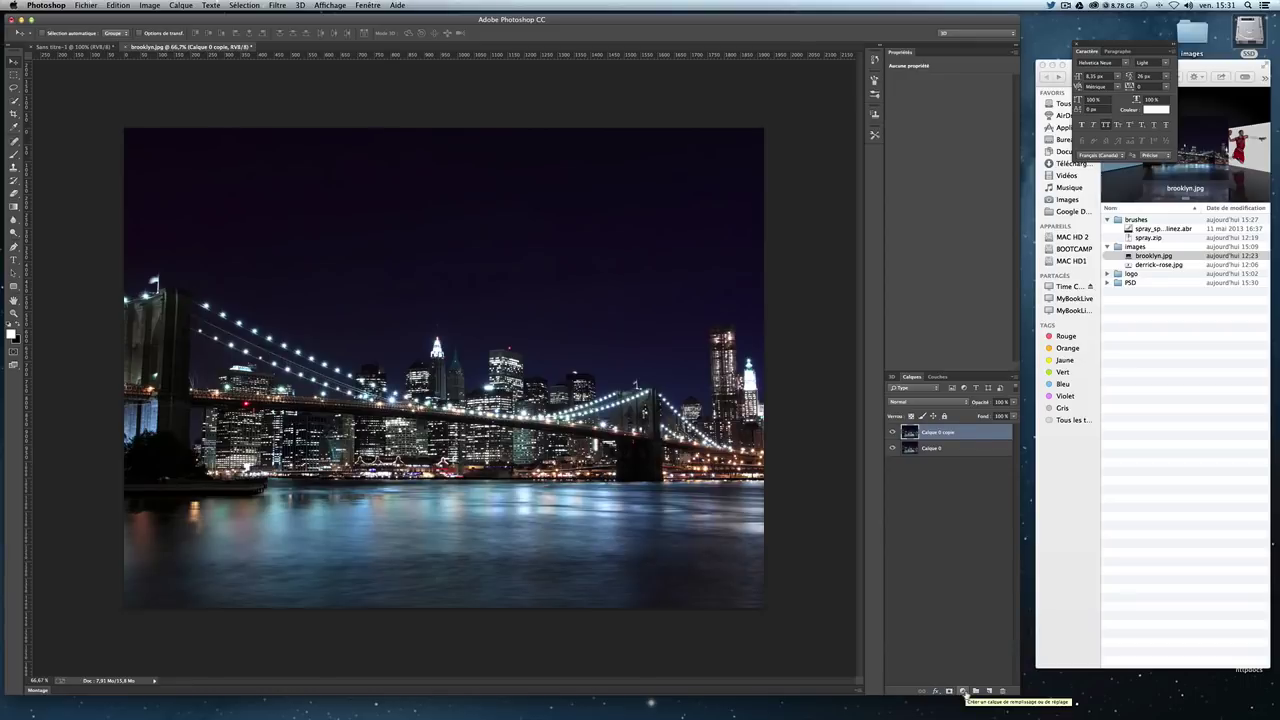
Step: Add a Hue/Saturation adjustment layer with hue -30 and saturation 40
left_click(963, 692)
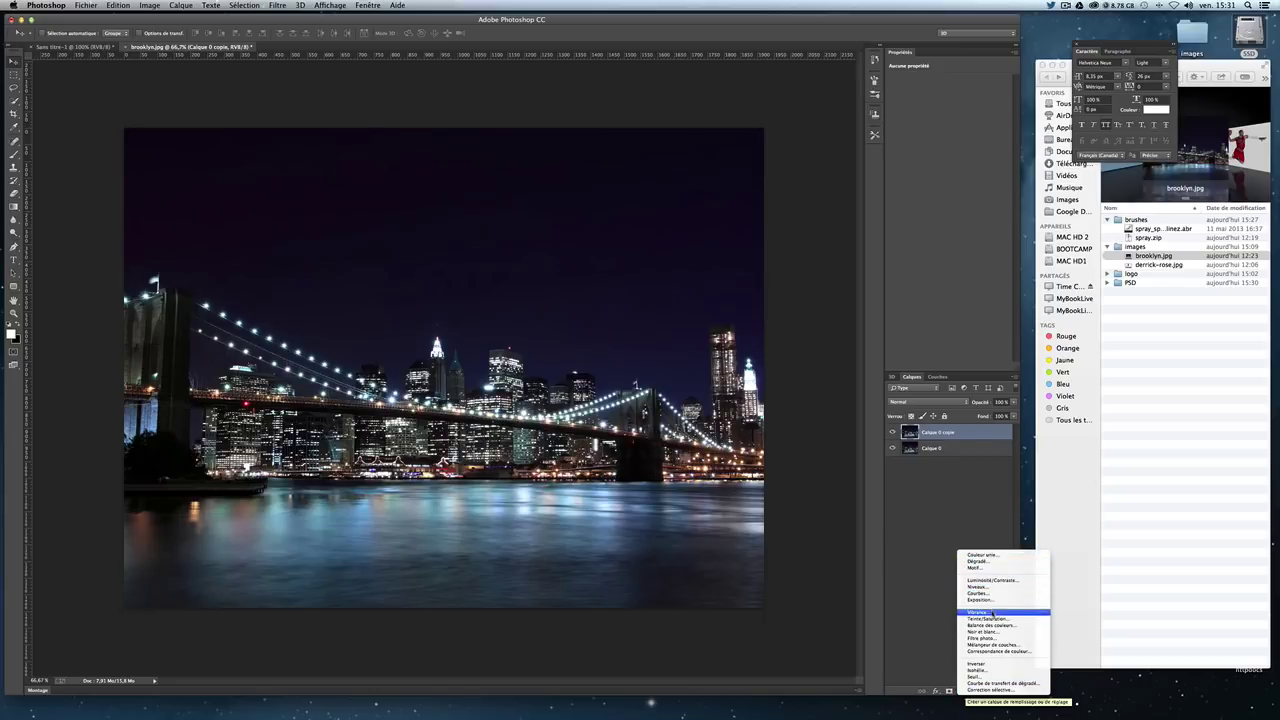
left_click(987, 620)
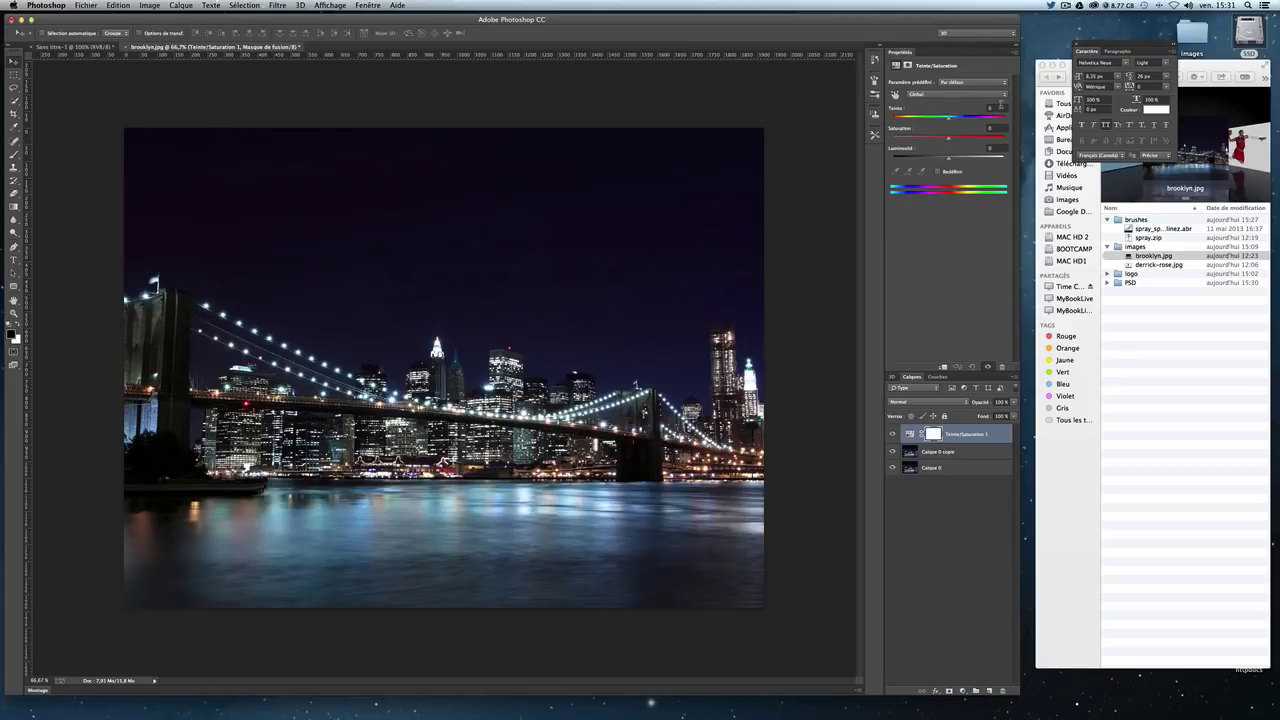
left_click(994, 107)
type("30")
key("Tab")
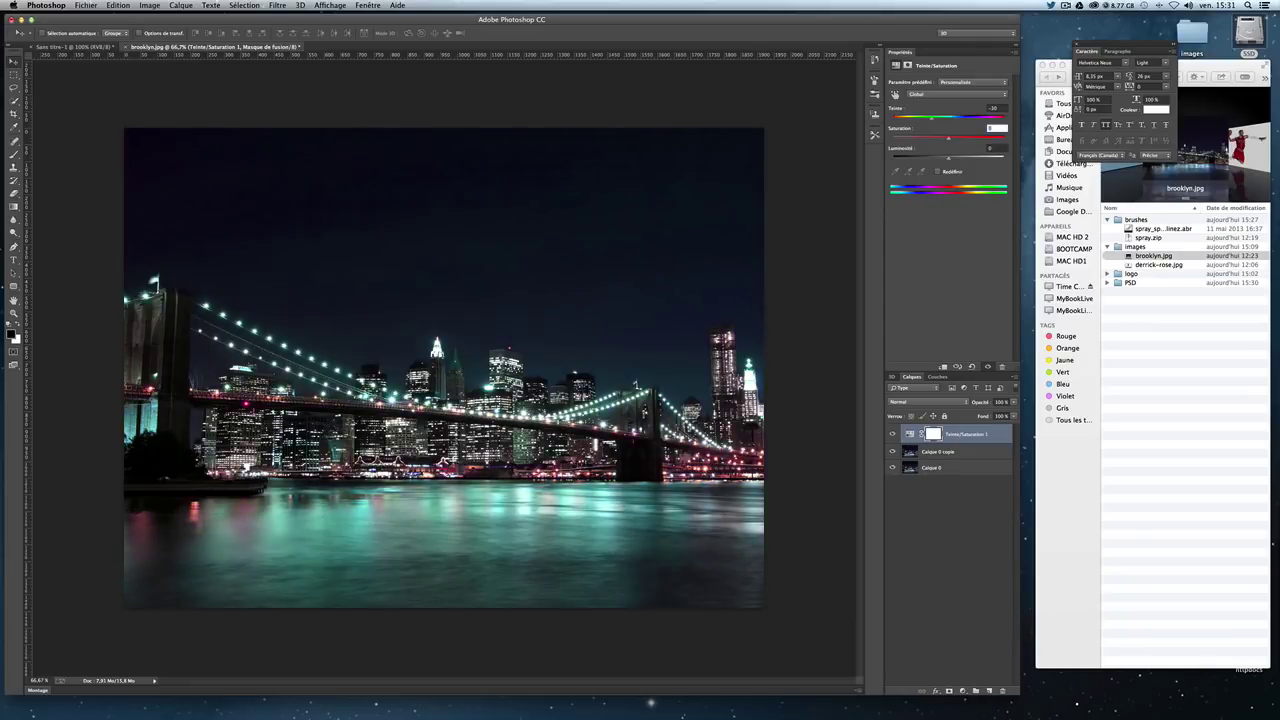
type("40")
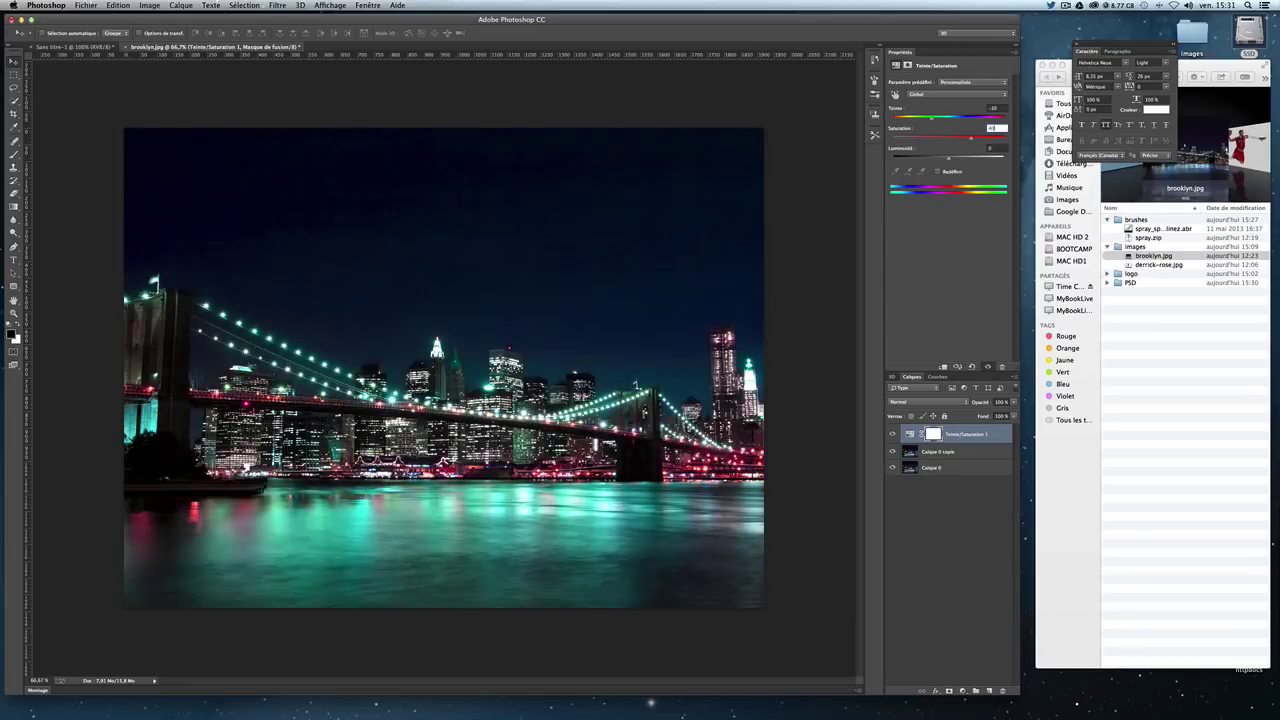
key("Tab")
Step: Duplicate it, set hue 0, saturation 25 with Colorize, and make white the foreground colour
left_click(988, 468)
left_click(987, 436)
left_click_drag(987, 436, 989, 690)
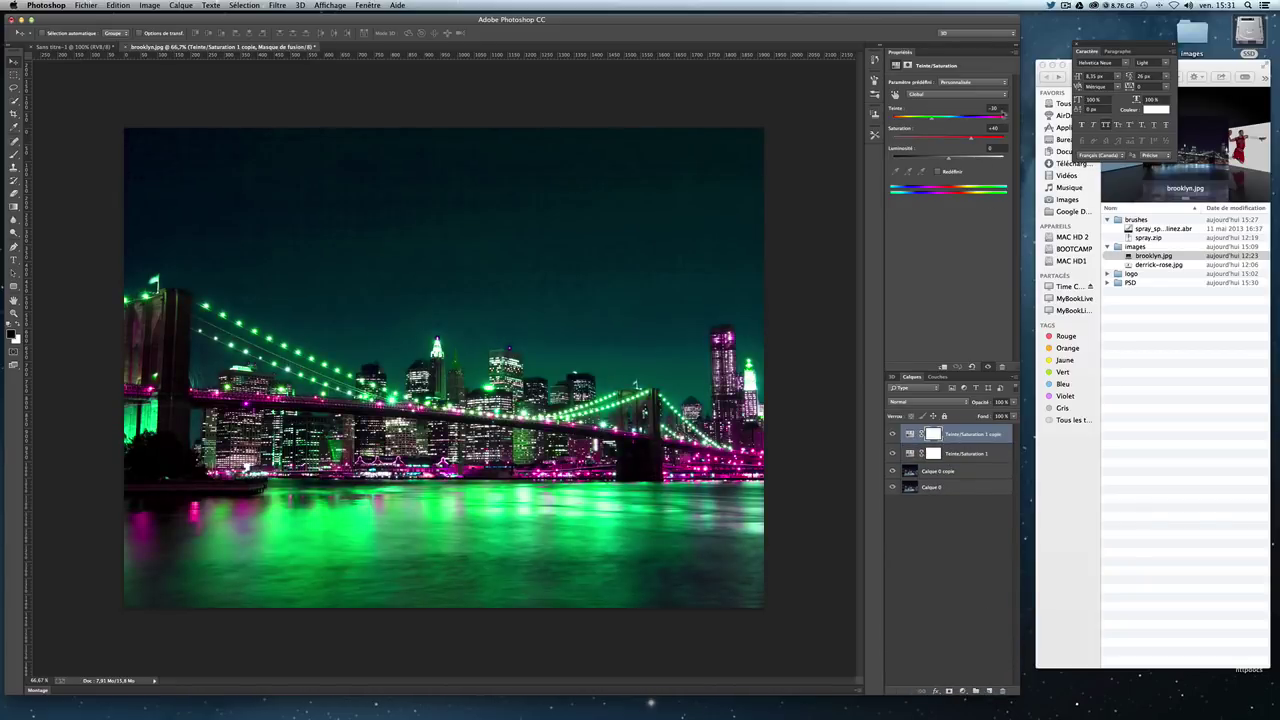
left_click(992, 107)
type("0")
key("Tab")
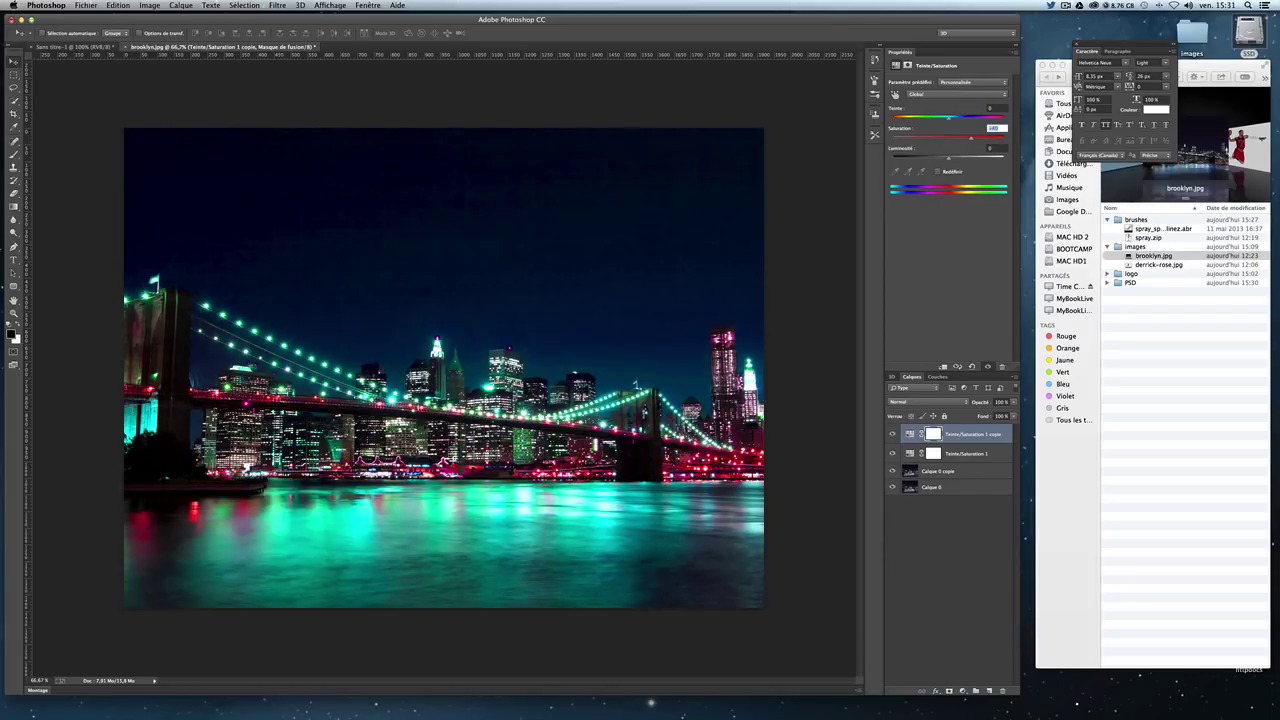
type("25")
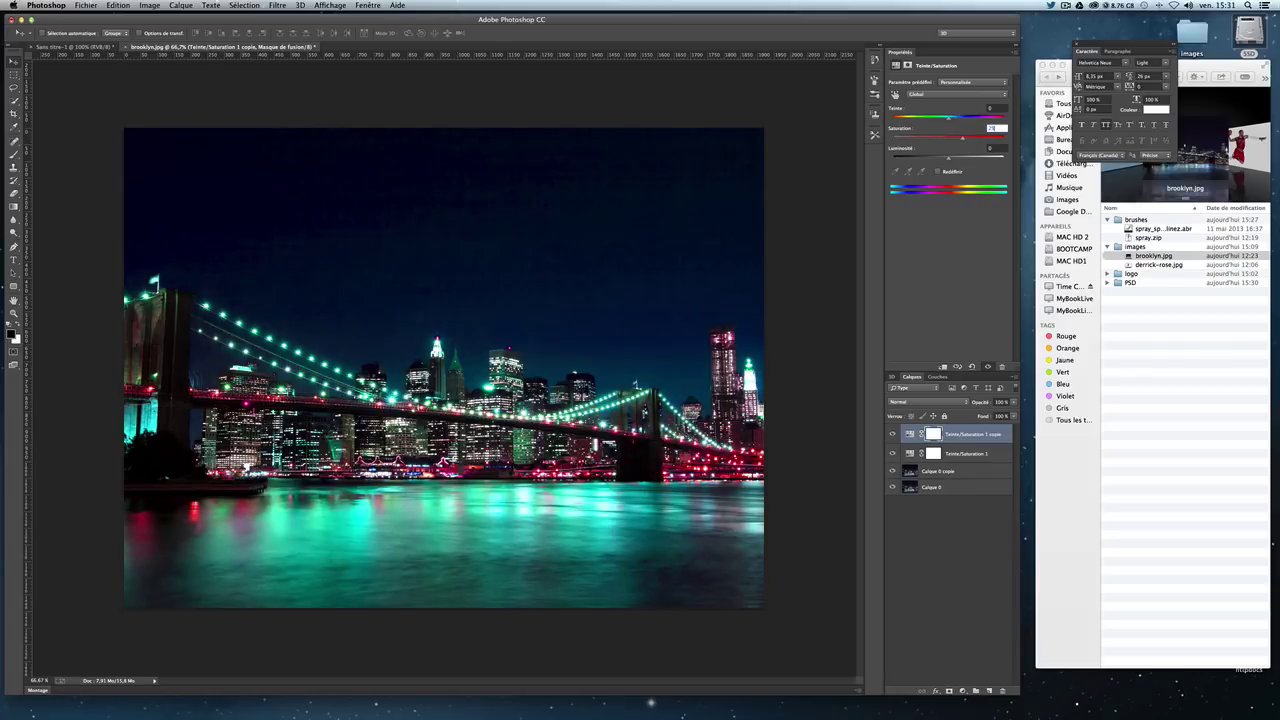
left_click(937, 172)
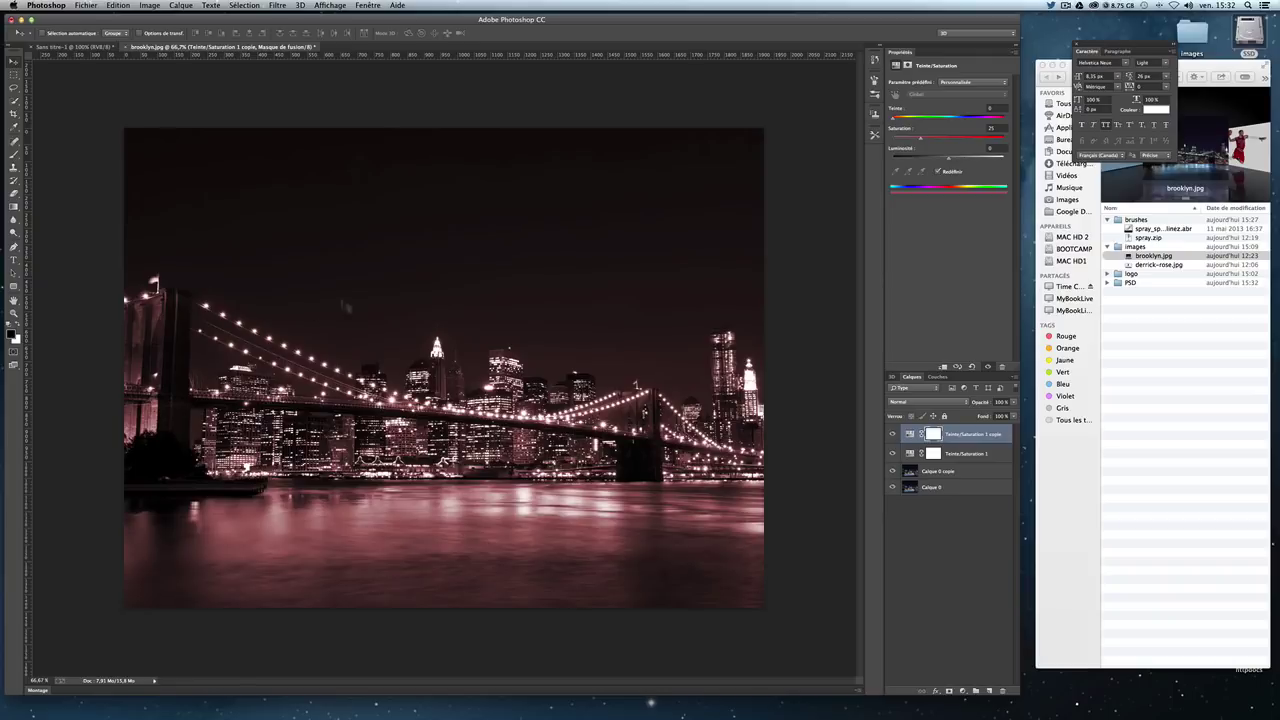
left_click(19, 327)
left_click(180, 6)
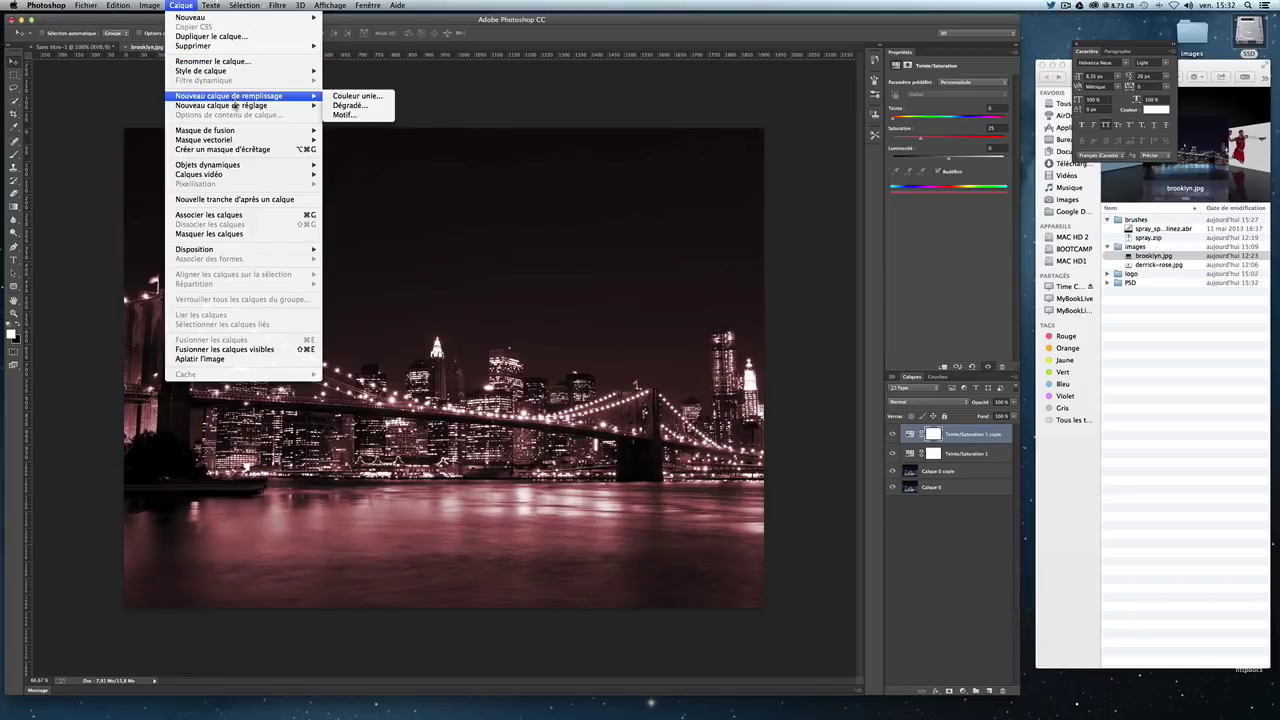
mouse_move(229, 96)
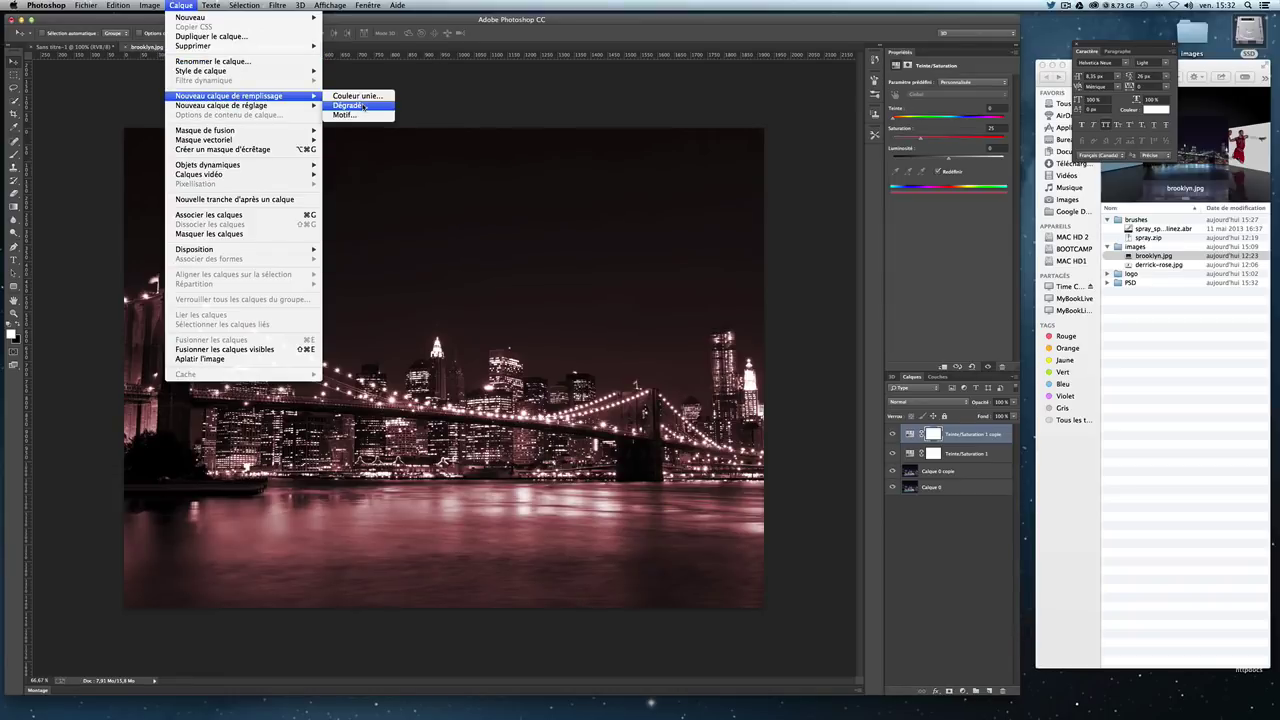
Step: Add a radial foreground-to-transparent gradient fill layer
left_click(348, 105)
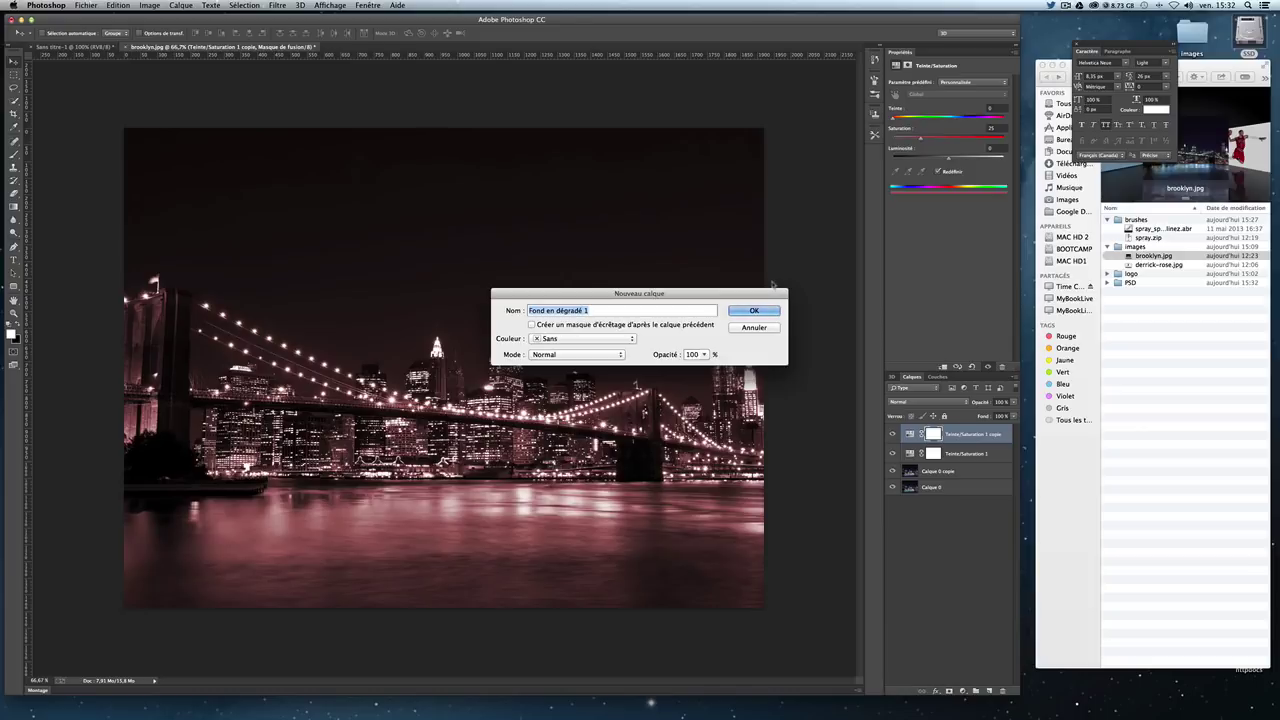
key("Return")
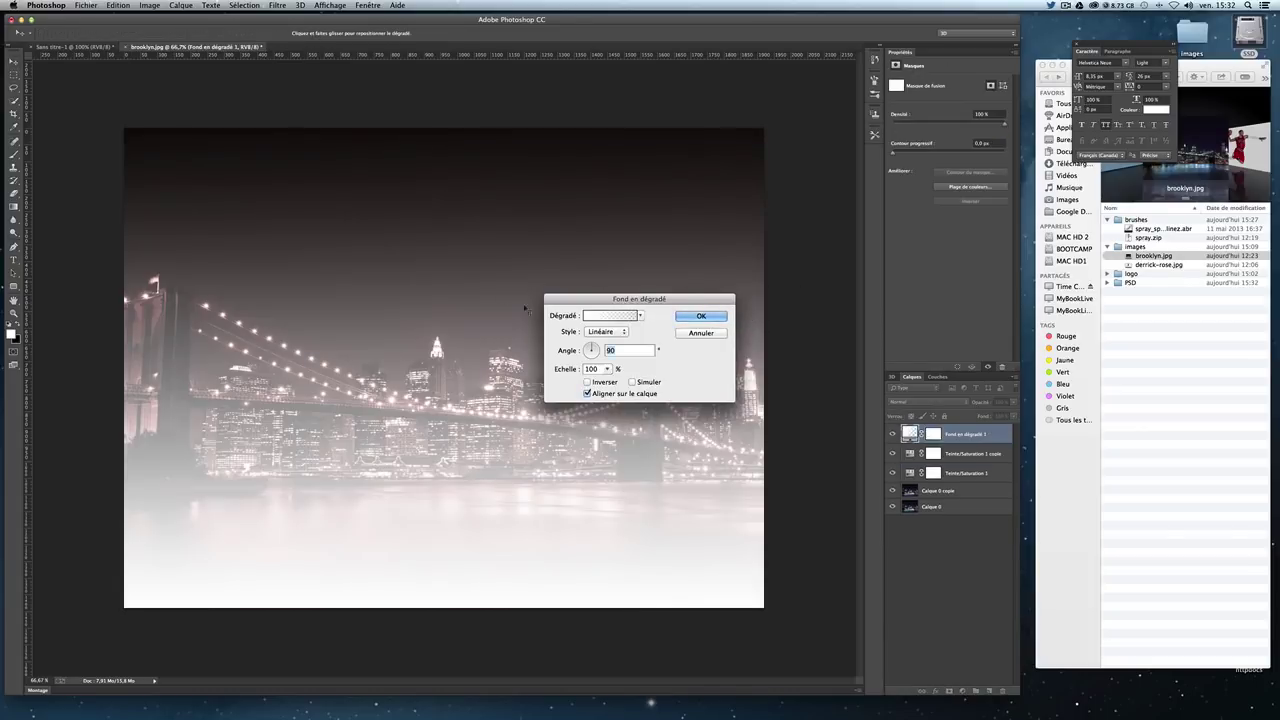
left_click(607, 316)
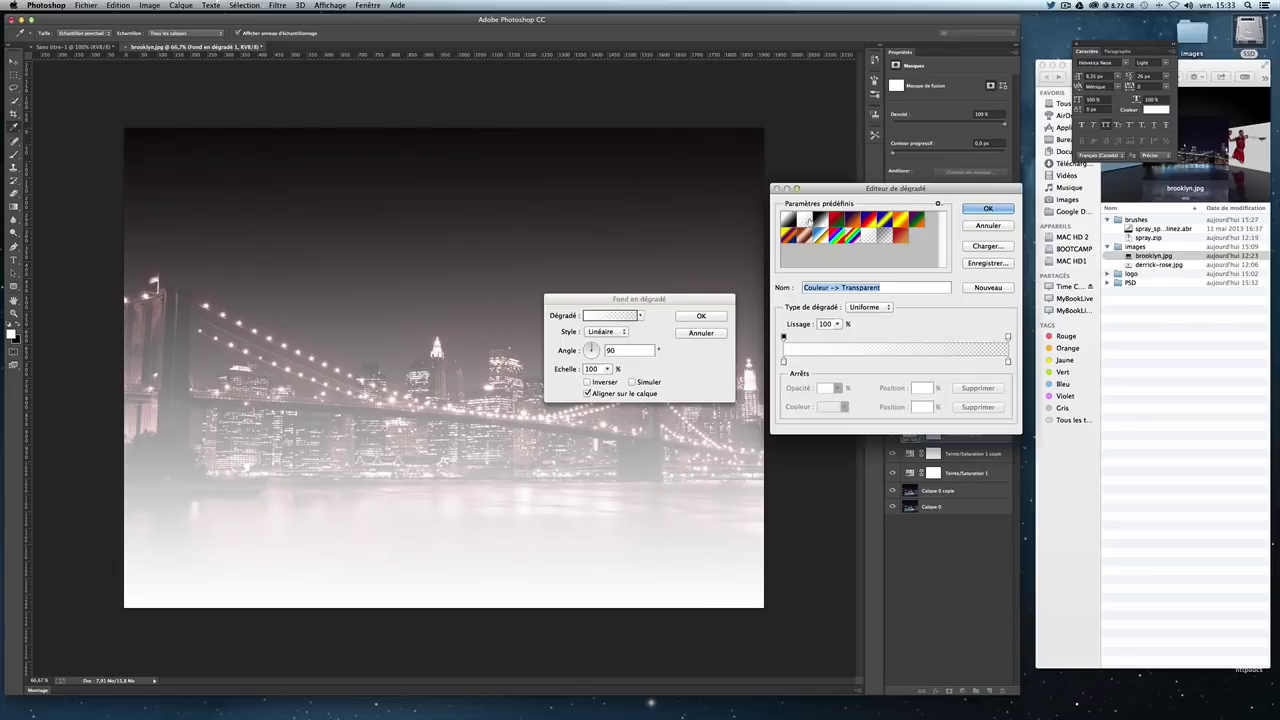
left_click(805, 220)
left_click(988, 209)
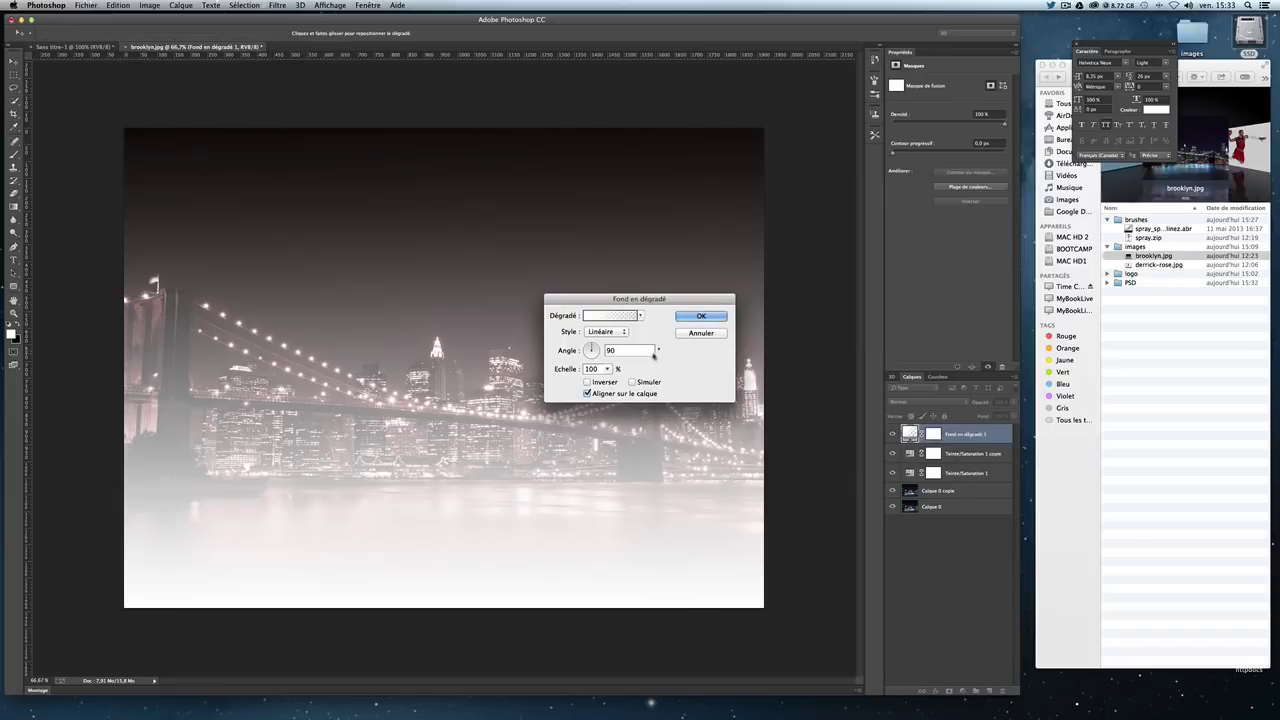
left_click(607, 334)
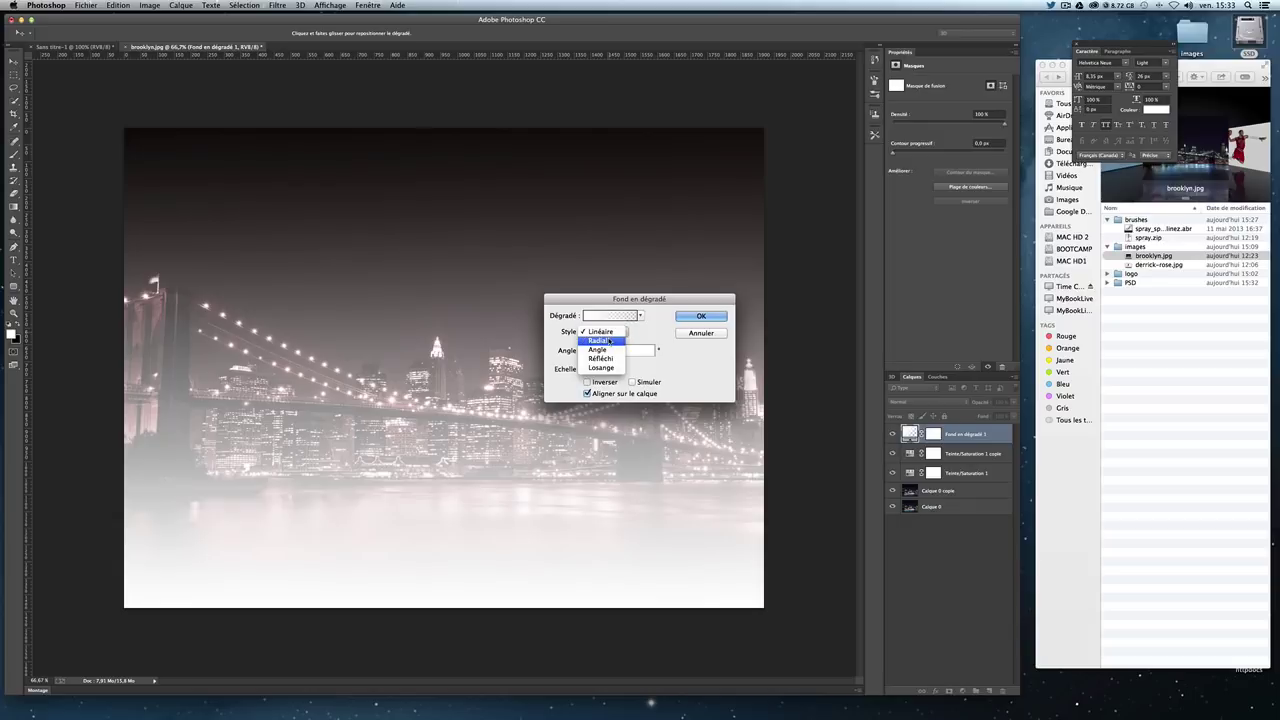
left_click(600, 340)
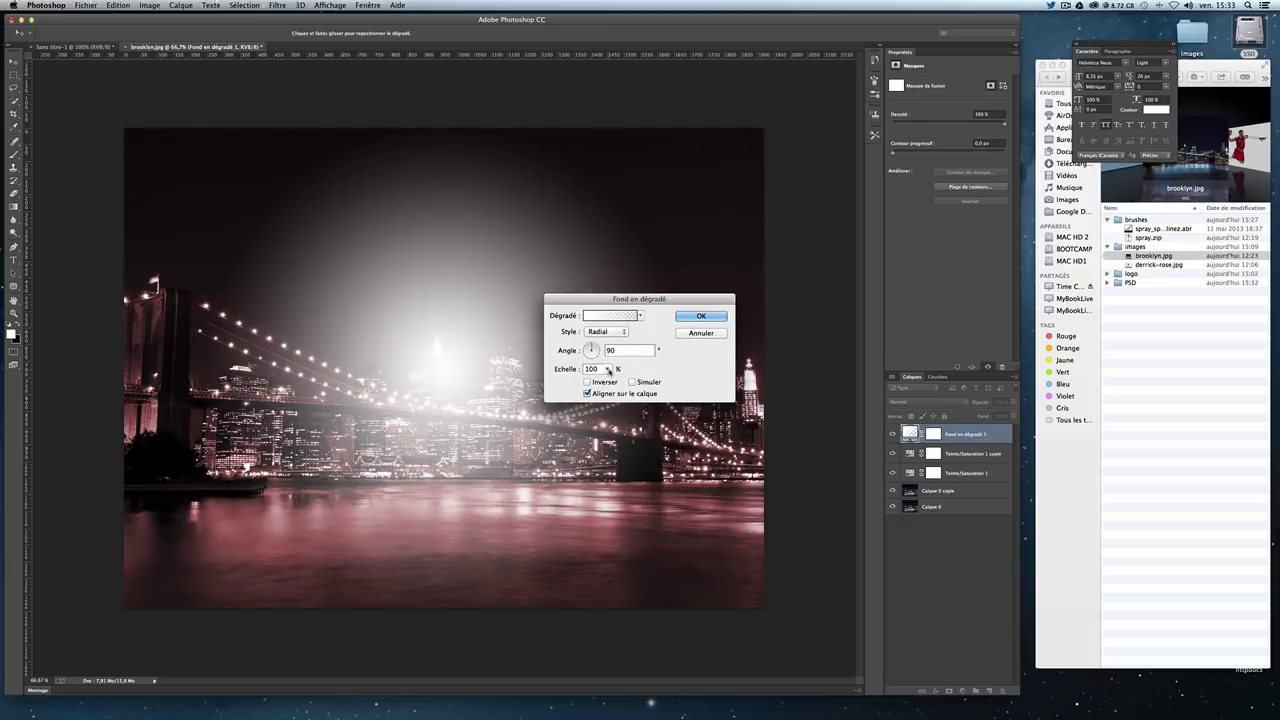
Step: Set the glow to 0° angle and 75% scale, centred over the skyline
left_click(607, 369)
left_click_drag(594, 352, 598, 352)
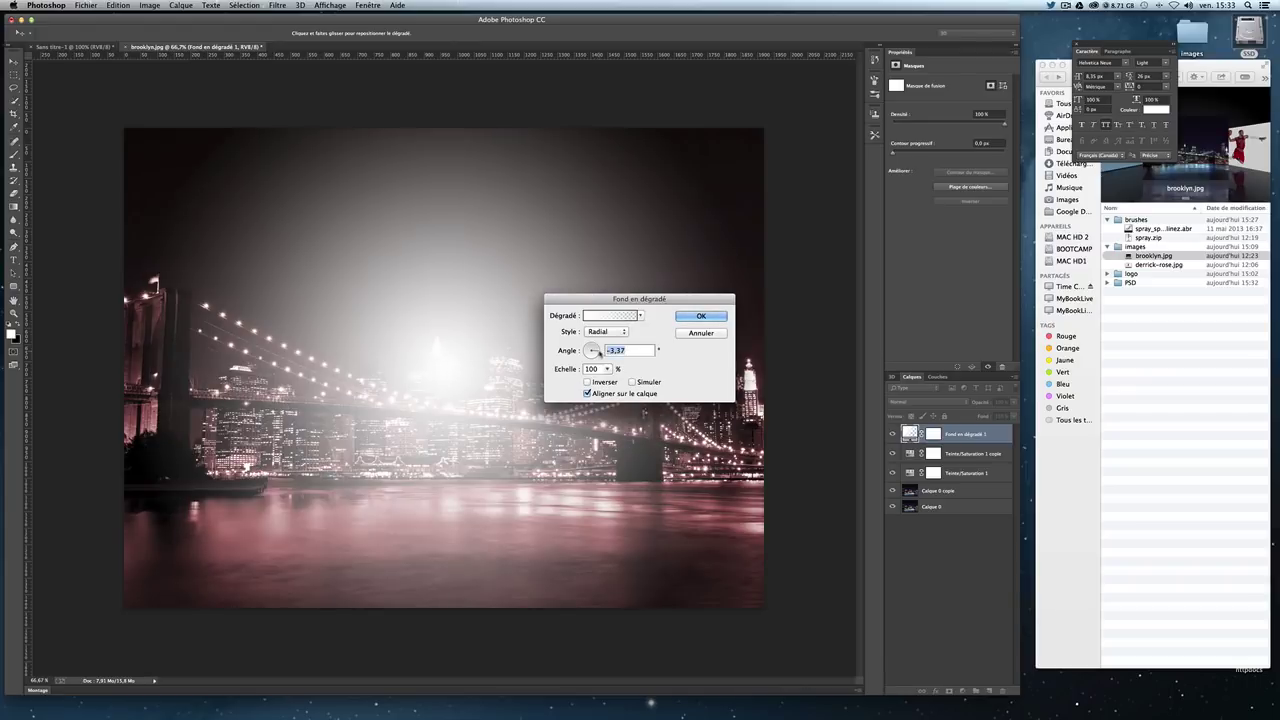
type("0")
left_click(606, 369)
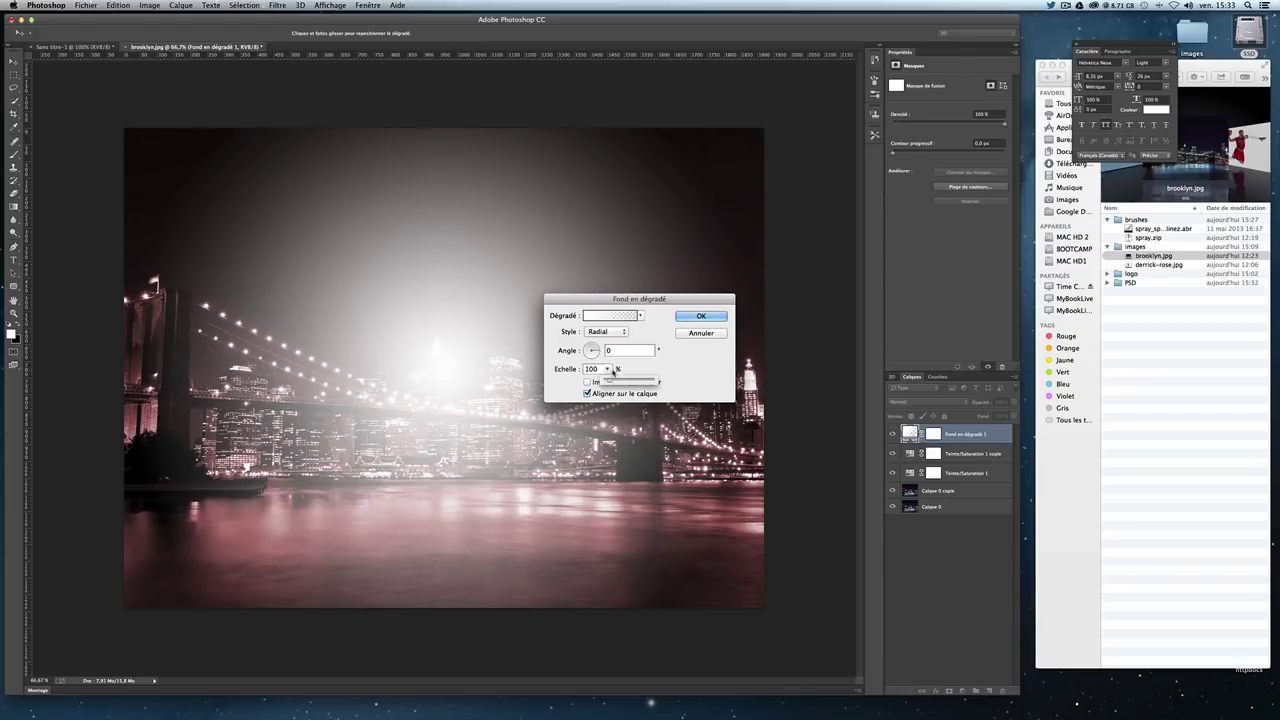
left_click_drag(601, 381, 608, 382)
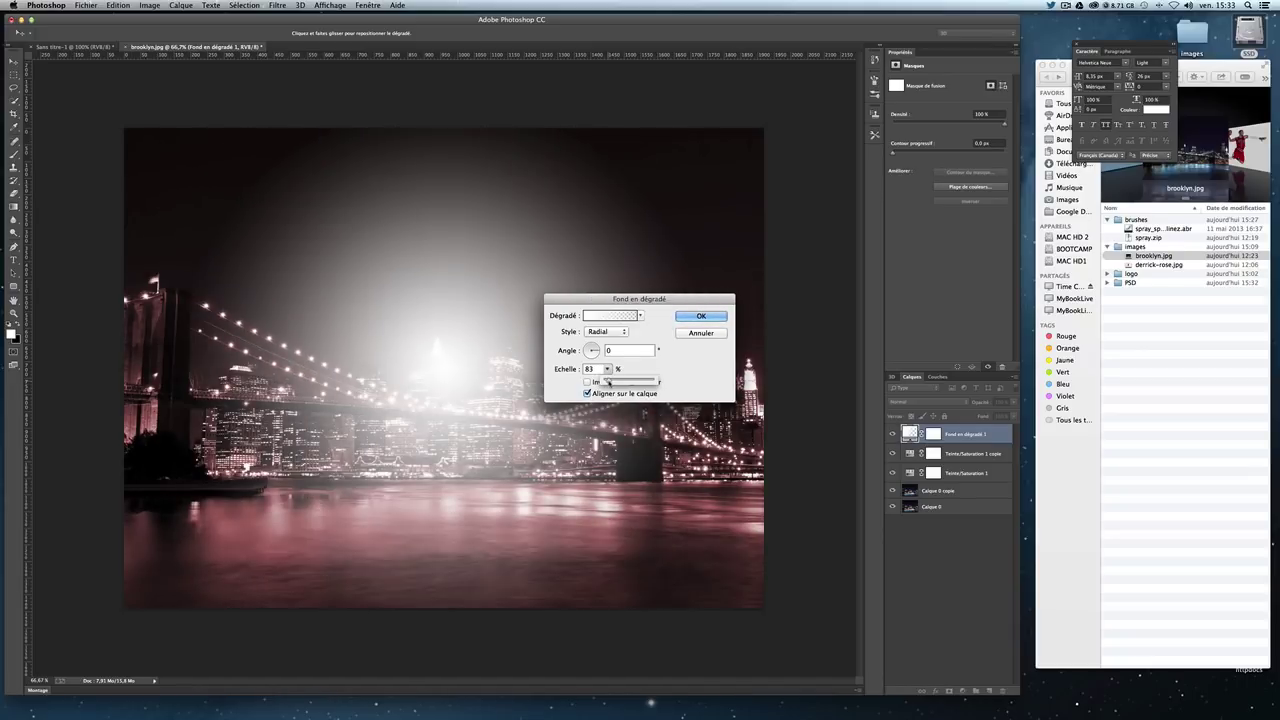
mouse_move(464, 264)
left_mouse_down()
mouse_move(466, 288)
mouse_move(363, 280)
mouse_move(349, 234)
mouse_move(490, 253)
mouse_move(449, 280)
mouse_move(443, 266)
mouse_move(451, 274)
left_mouse_up()
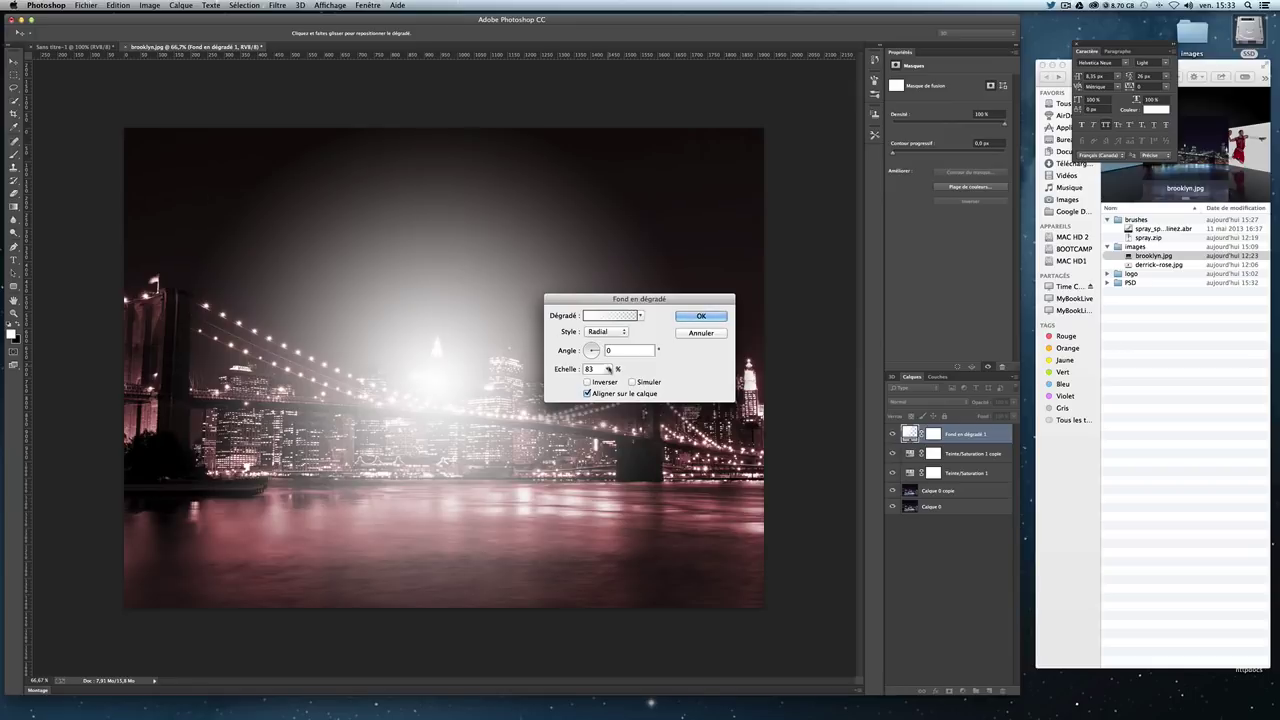
left_click(609, 370)
left_click(592, 370)
type("7")
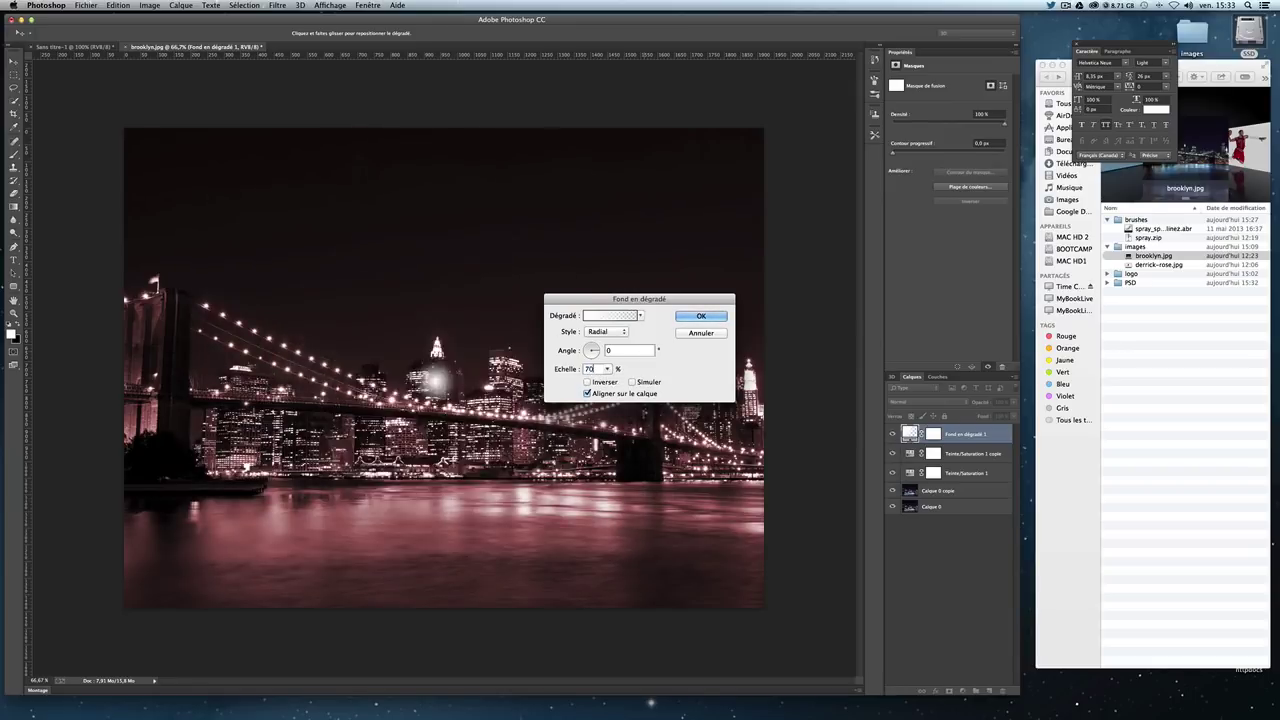
type("0")
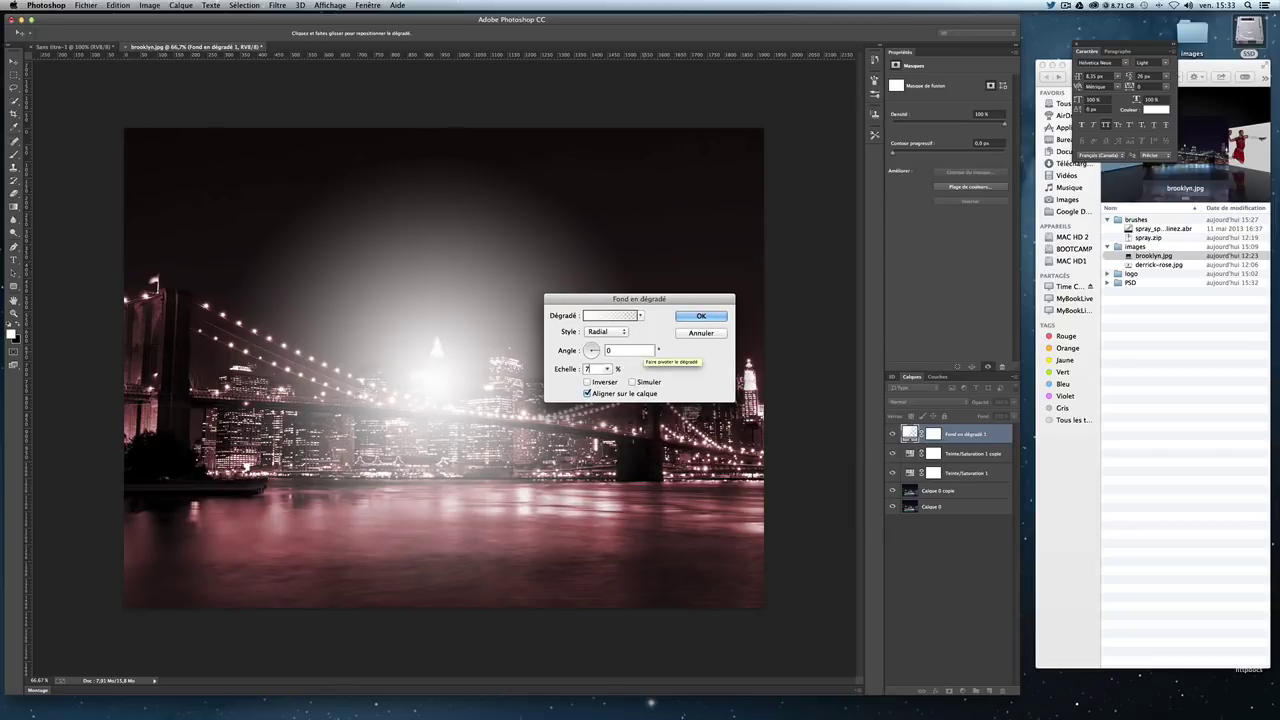
key("BackSpace")
type("5")
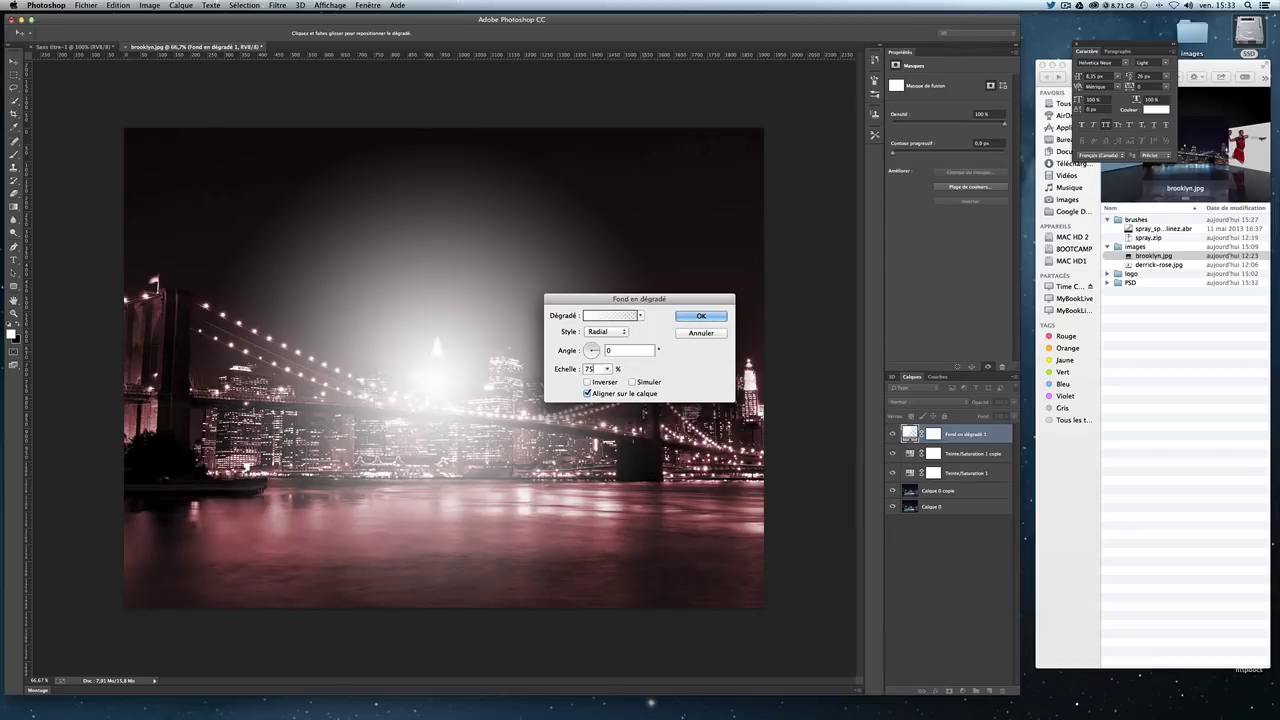
mouse_move(626, 300)
left_mouse_down()
mouse_move(873, 300)
mouse_move(849, 300)
left_mouse_up()
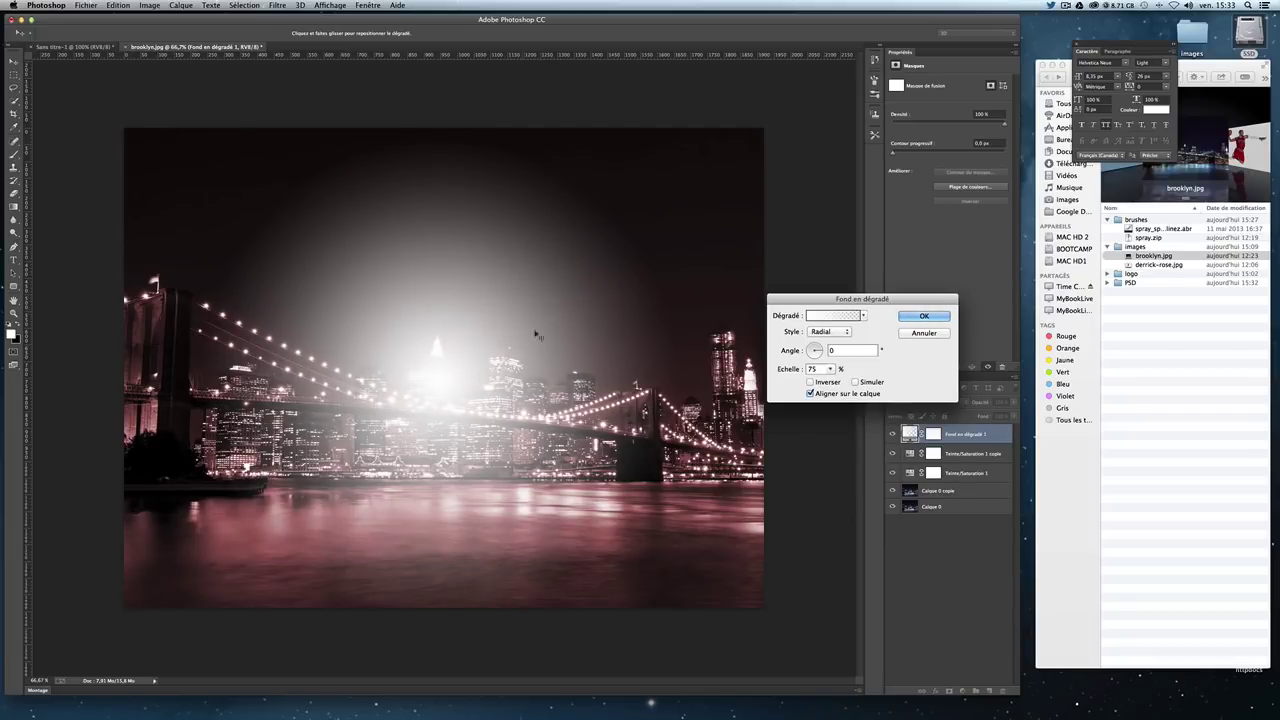
left_click(924, 317)
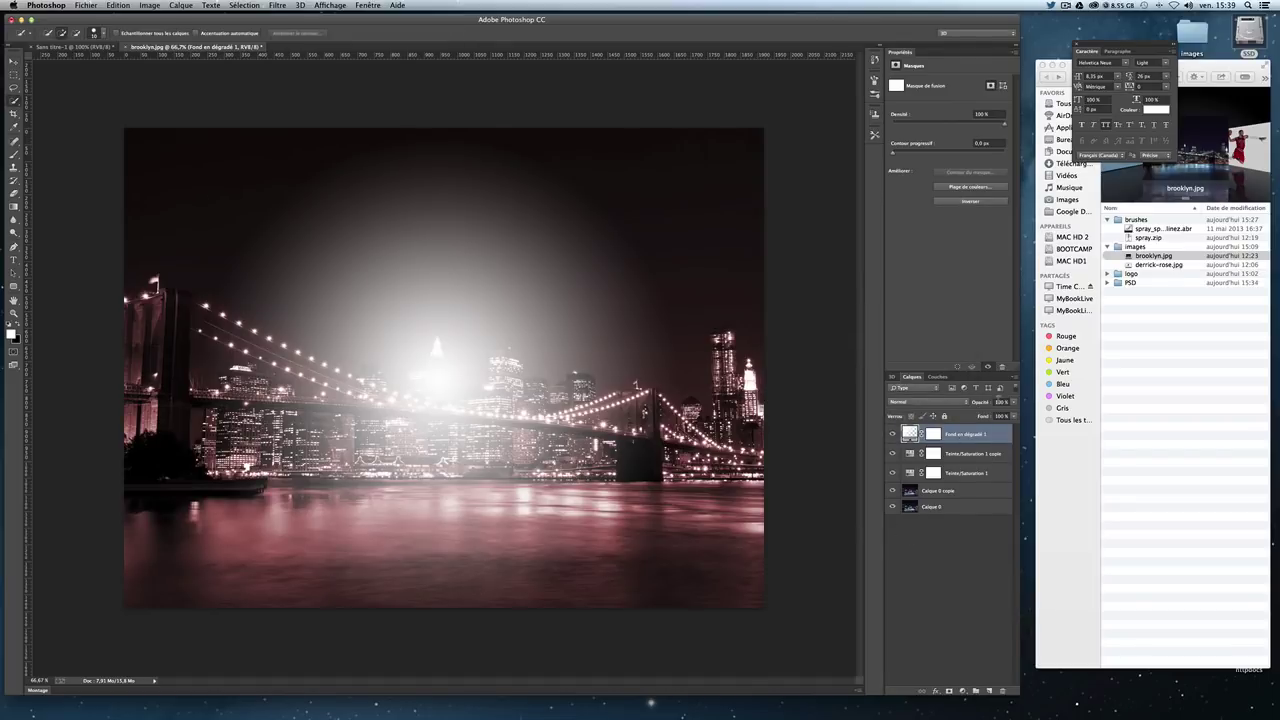
Step: Lower the gradient fill layer's opacity to 70%
left_click(1001, 401)
type("070")
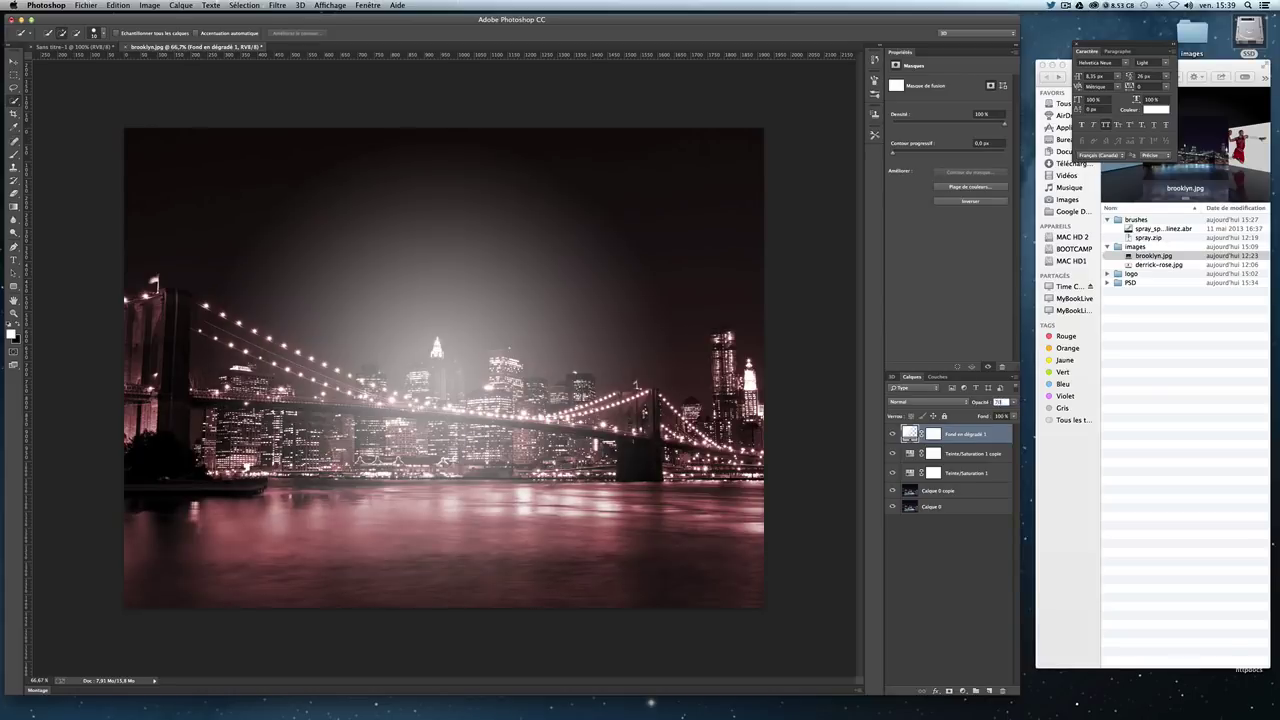
key("Return")
Step: Add a Curves adjustment layer and raise a midpoint on the red channel
left_click(962, 692)
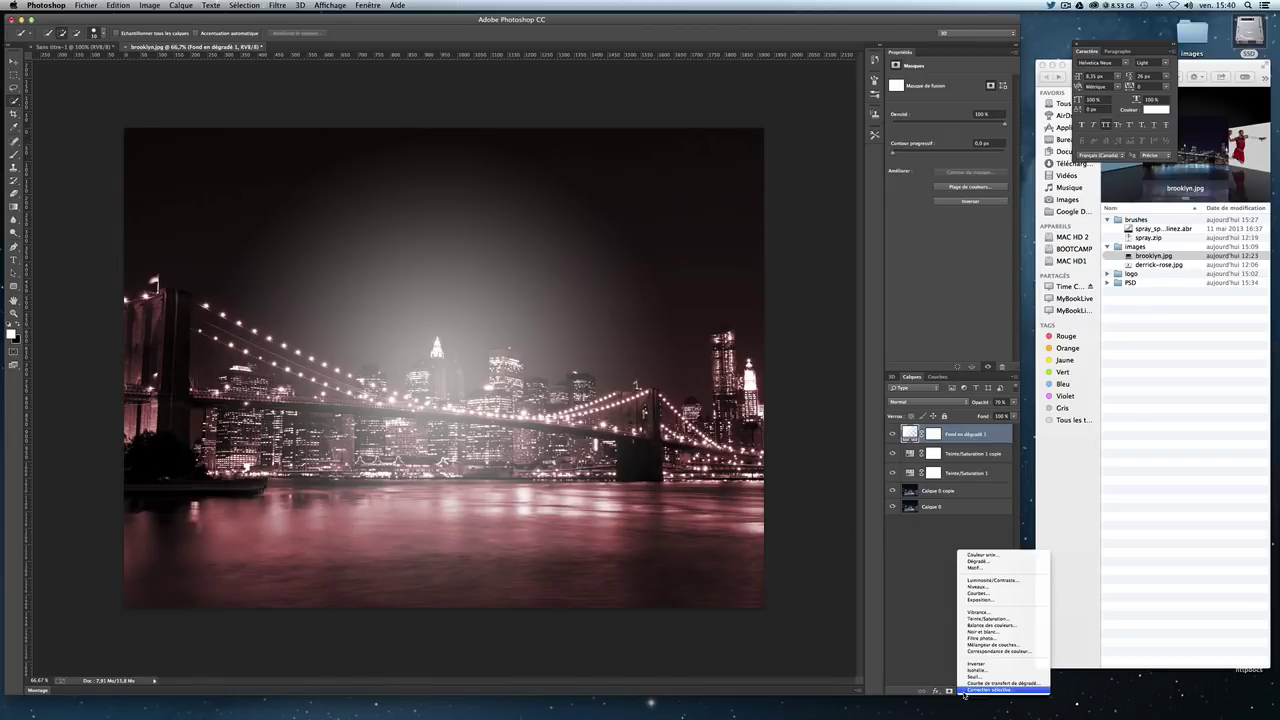
left_click(987, 597)
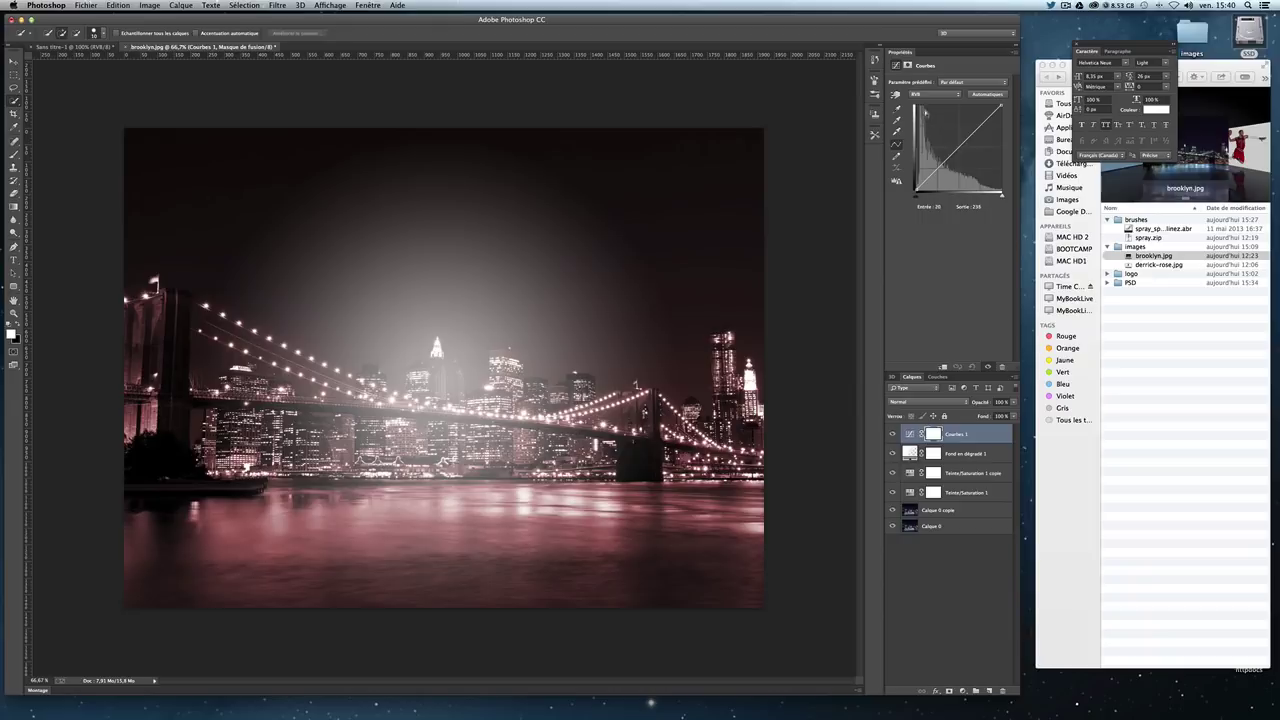
left_click(935, 94)
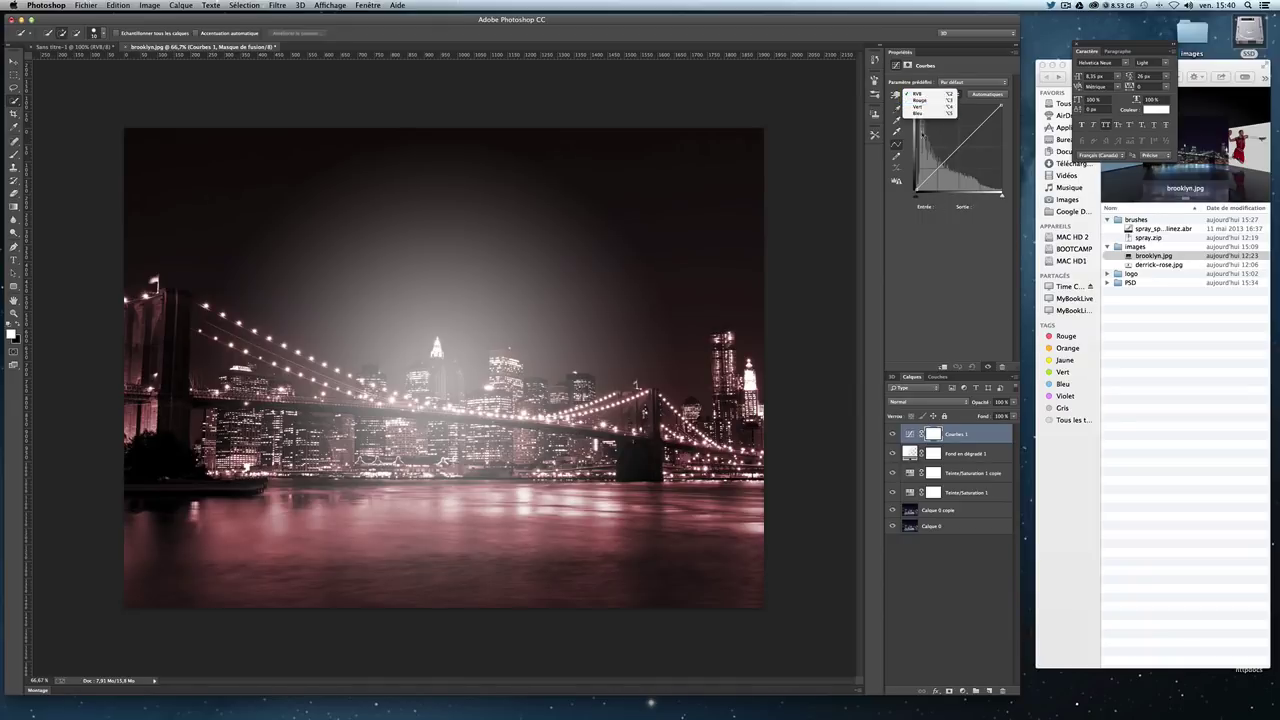
left_click(926, 101)
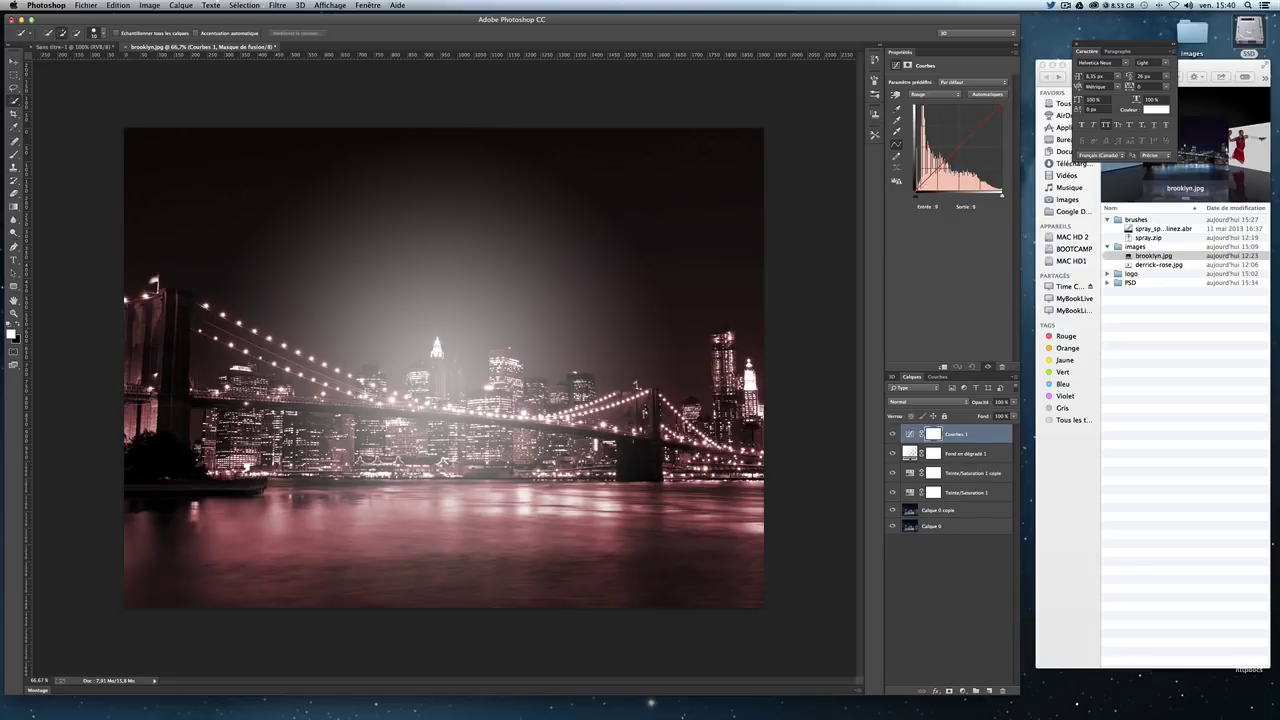
left_click_drag(972, 138, 960, 135)
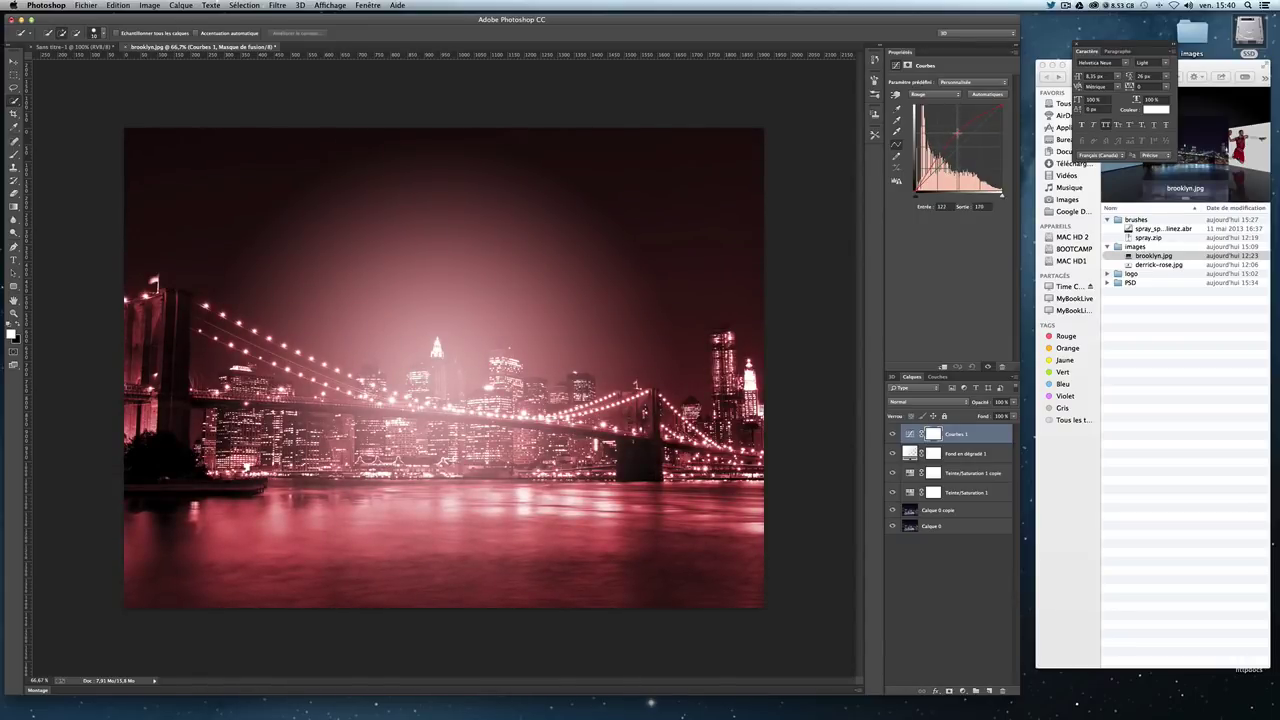
left_click_drag(958, 133, 958, 130)
Step: Add and slightly raise a midpoint on the green channel curve
left_click(929, 96)
left_click(928, 101)
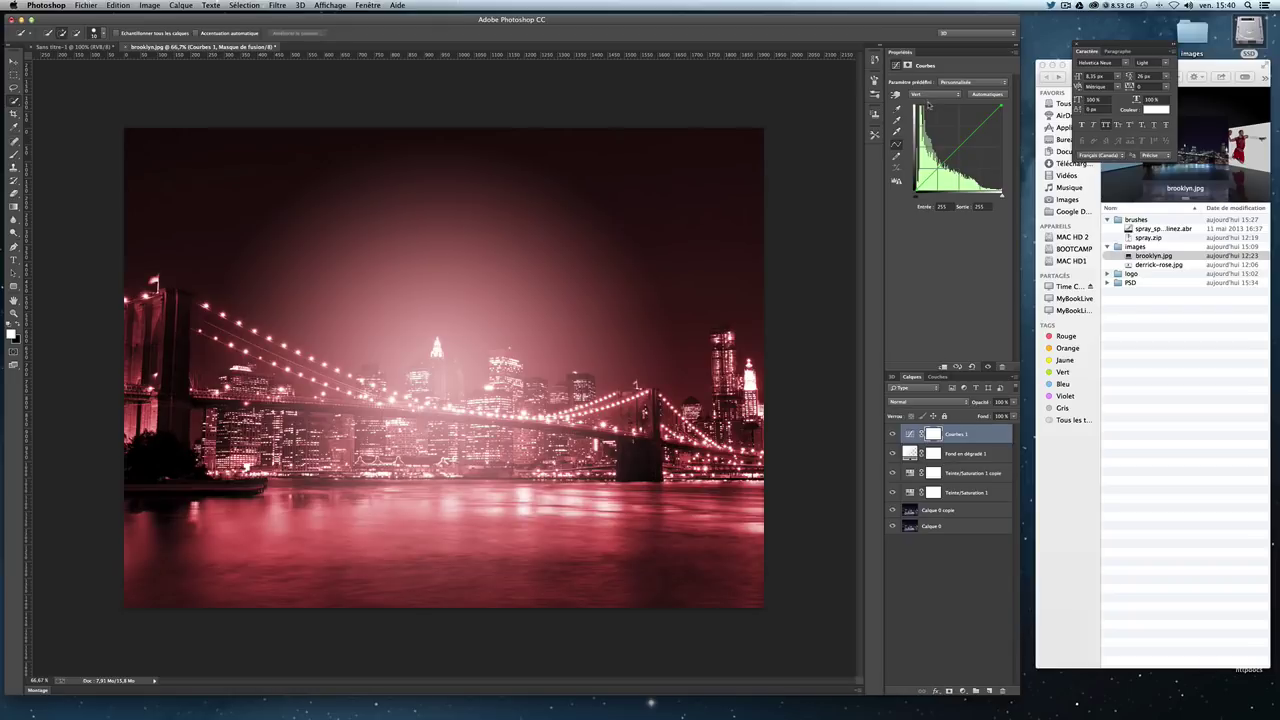
left_click(958, 147)
left_click_drag(958, 147, 956, 144)
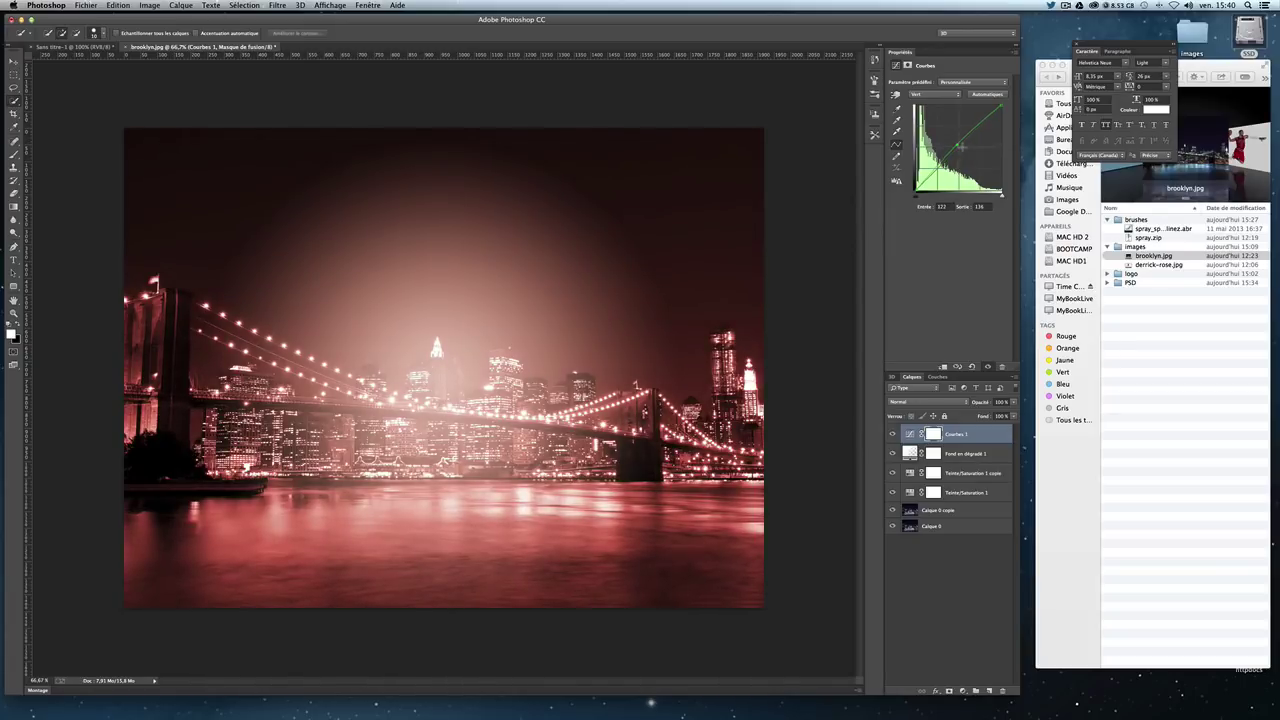
left_click(924, 94)
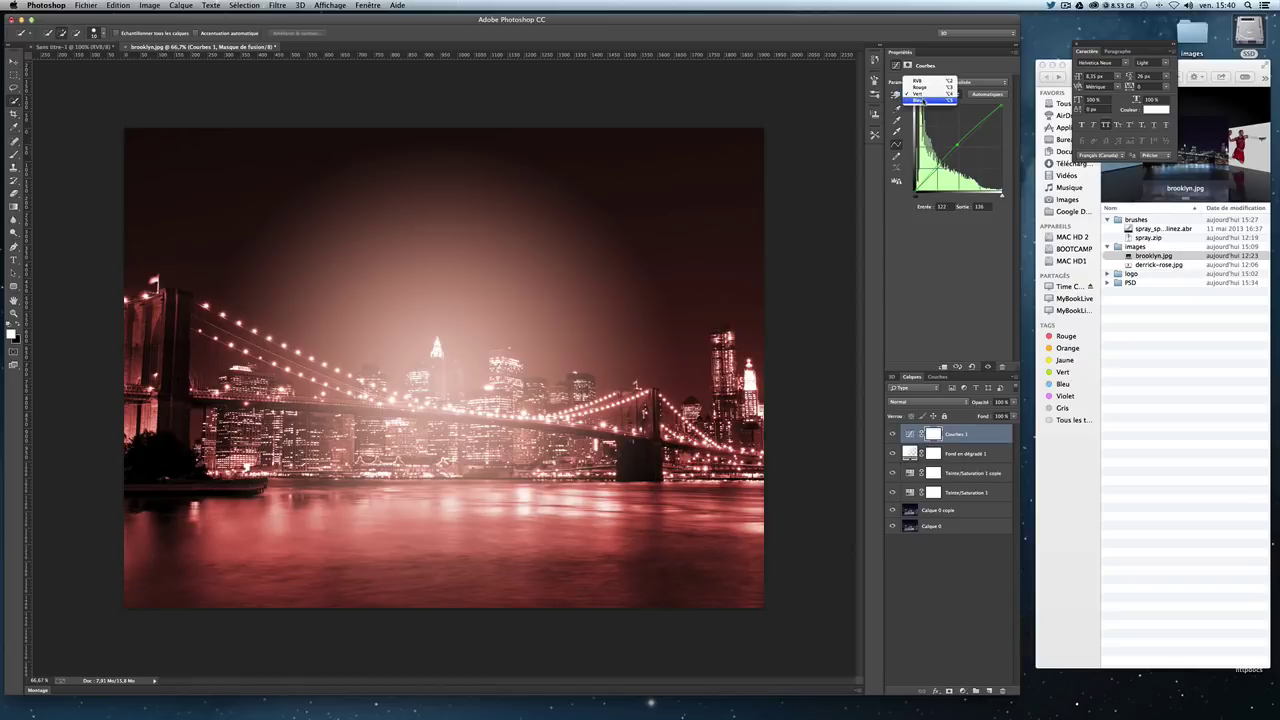
Step: Reshape the blue curve: lower highlights toward orange-yellow and lift shadows toward magenta
left_click(923, 101)
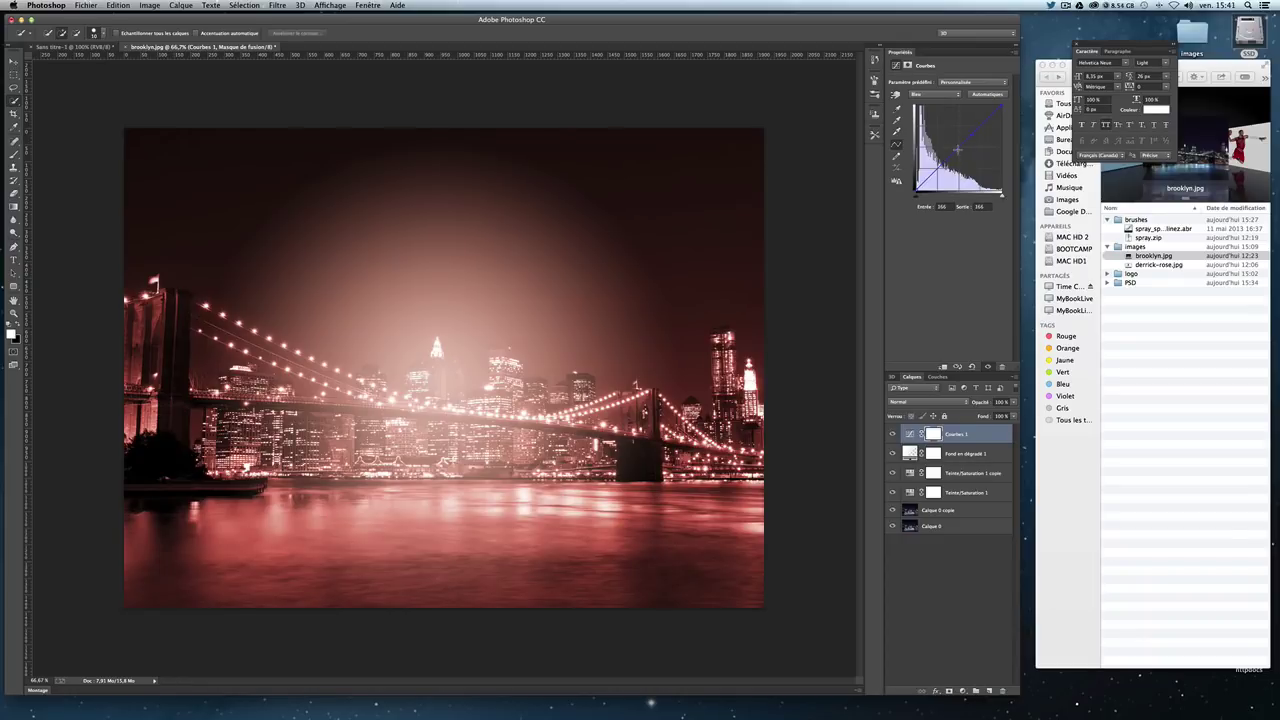
left_click(970, 134)
left_click(939, 167)
left_click(977, 141)
left_click_drag(978, 141, 981, 144)
left_click_drag(921, 176, 931, 166)
left_click(978, 141)
left_click_drag(978, 141, 982, 138)
Step: Raise the red curve point further for a redder glow
left_click(935, 94)
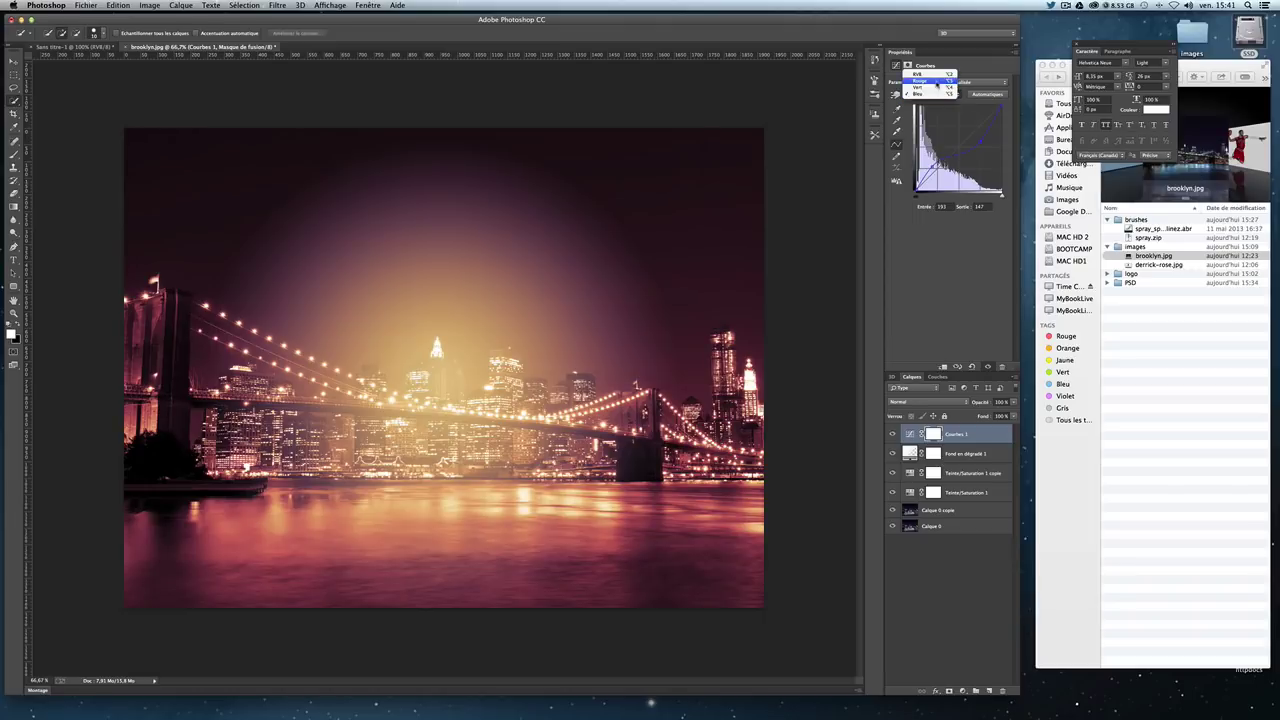
left_click(928, 79)
left_click_drag(957, 129, 951, 128)
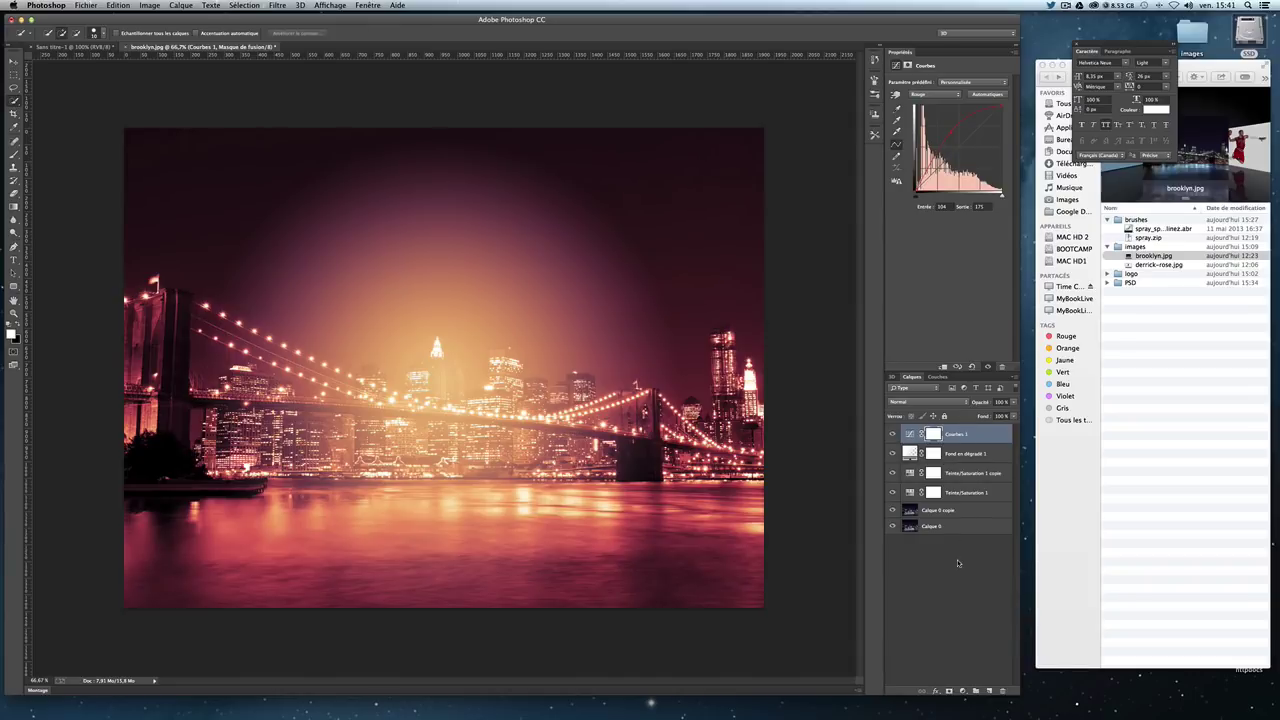
left_click(960, 563)
left_click(910, 434)
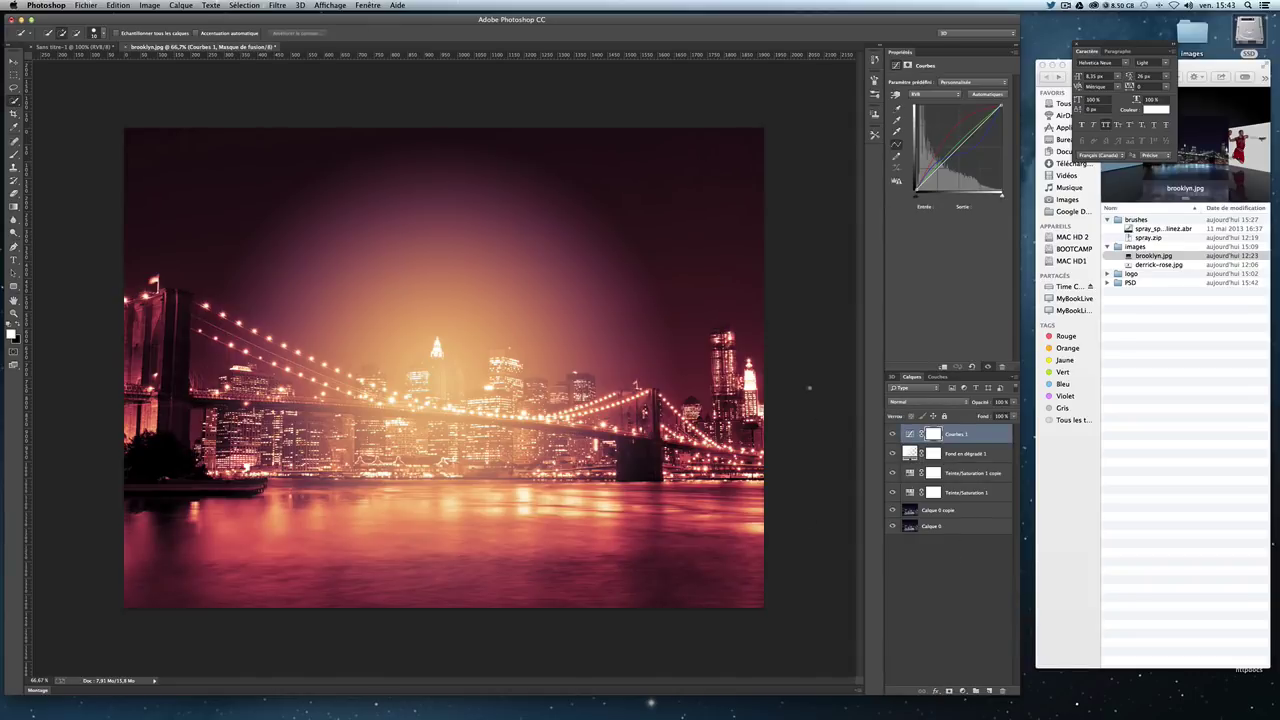
Step: Add a Gradient Fill layer with the Foreground to Transparent preset and Noise gradient type
left_click(963, 692)
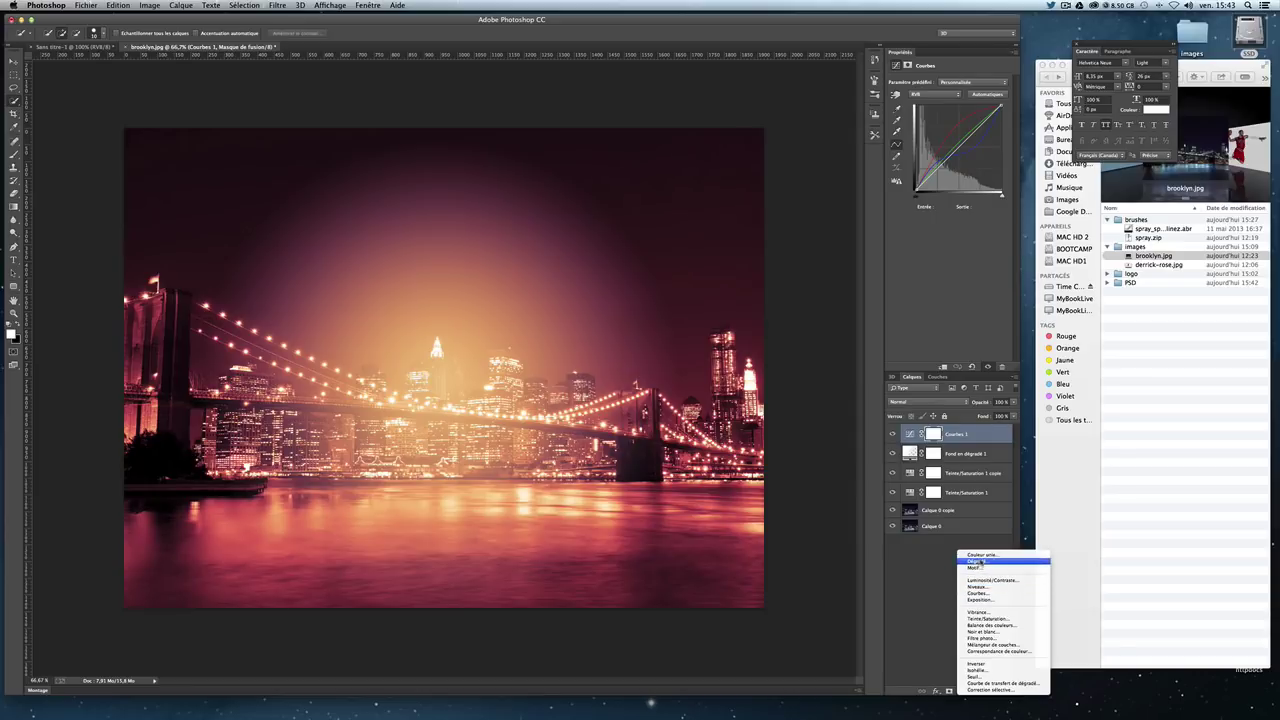
left_click(979, 564)
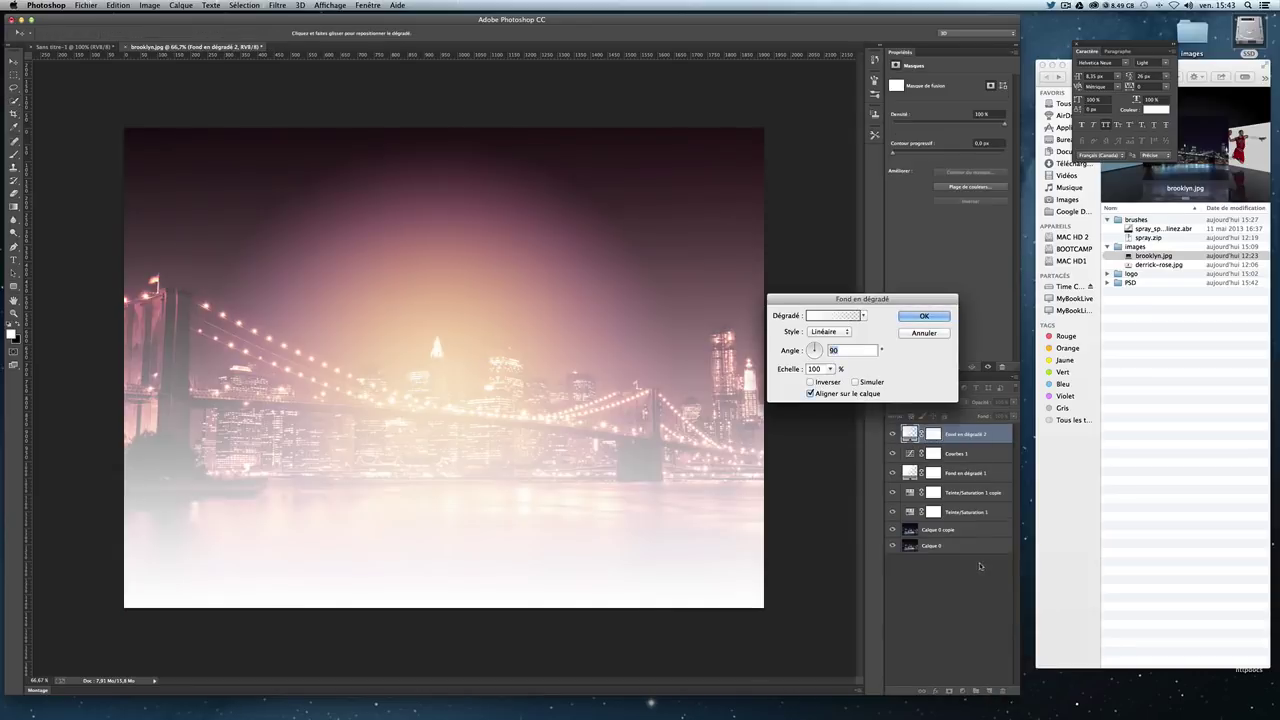
left_click(809, 316)
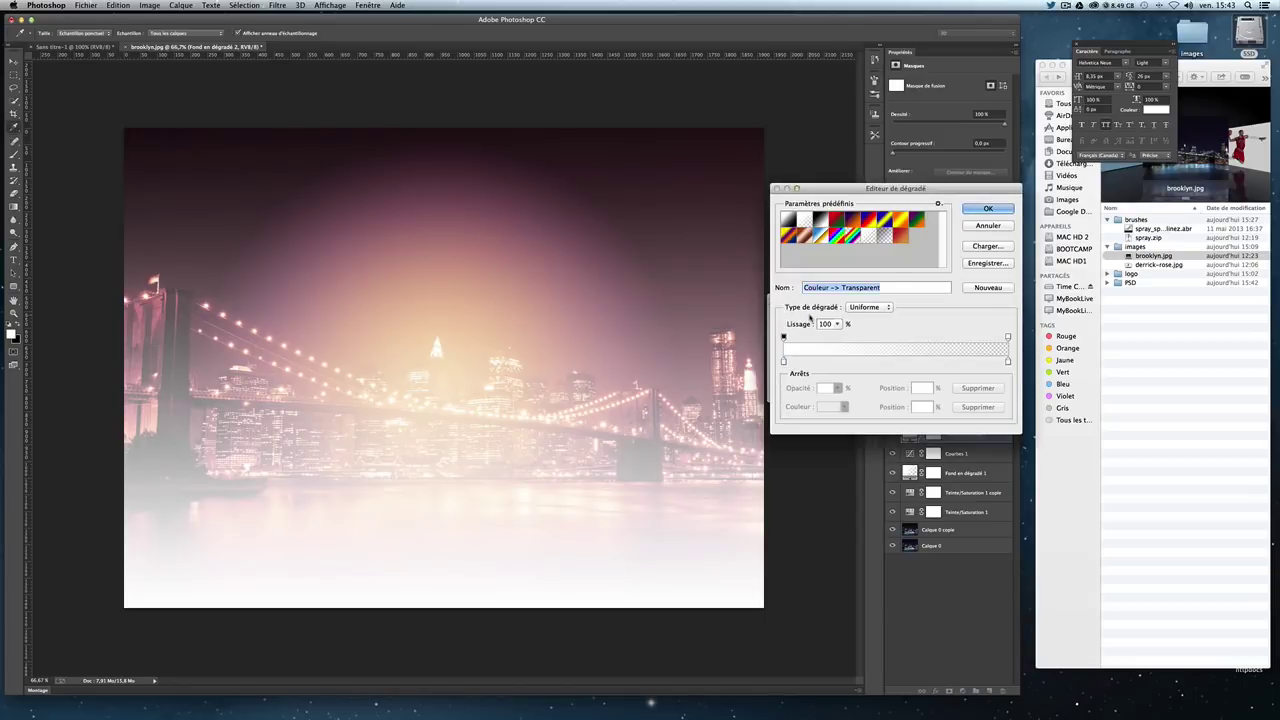
left_click(805, 221)
left_click(871, 307)
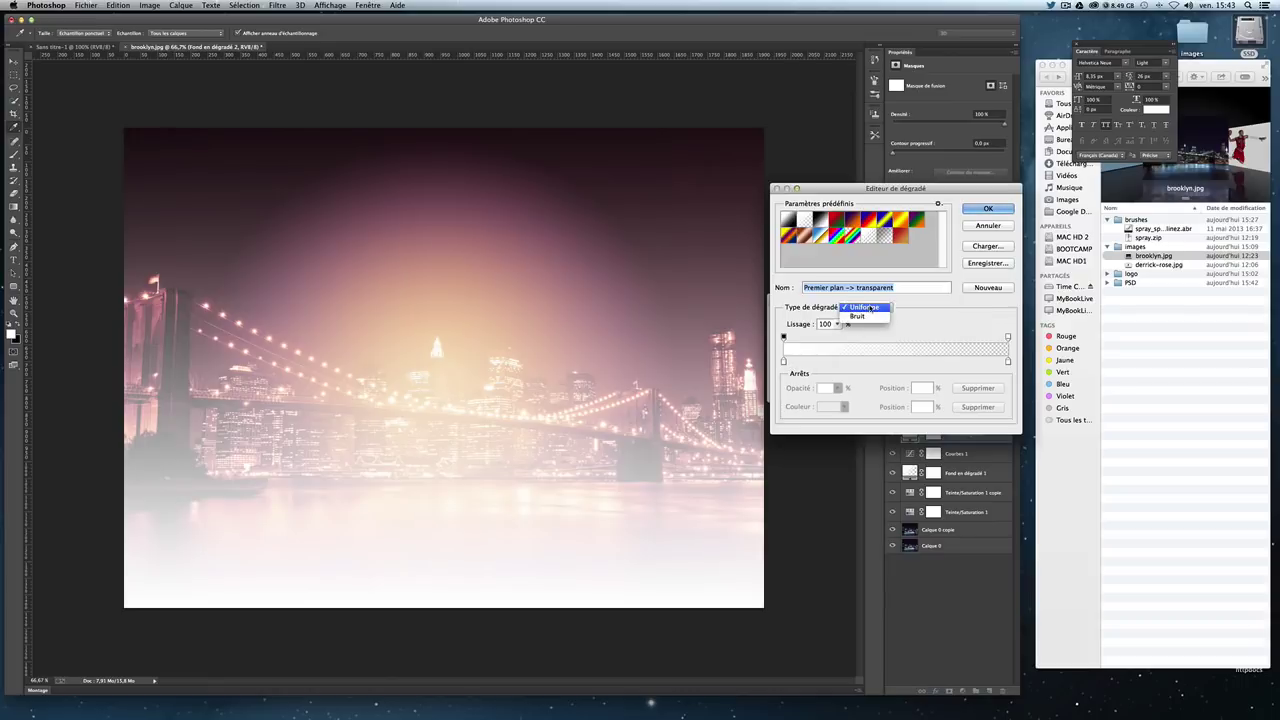
left_click(870, 316)
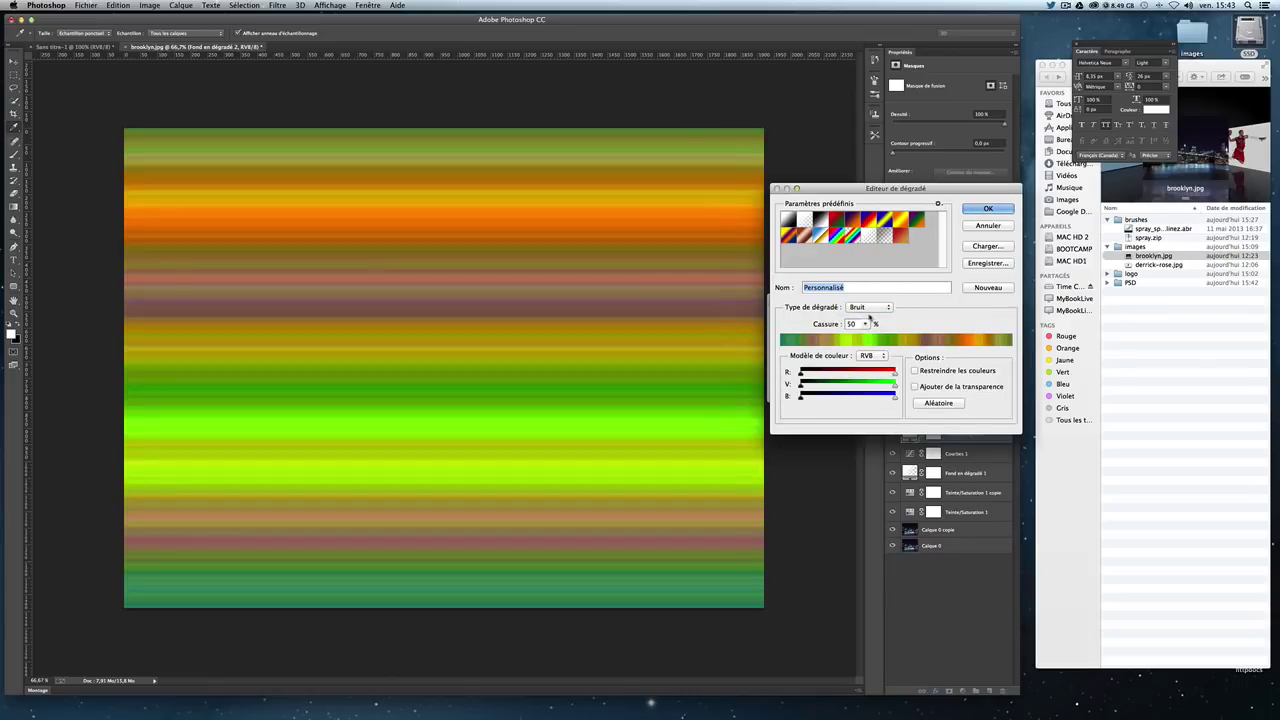
Step: Set the noise gradient to 100% roughness with Ajouter de la transparence enabled
left_click(865, 324)
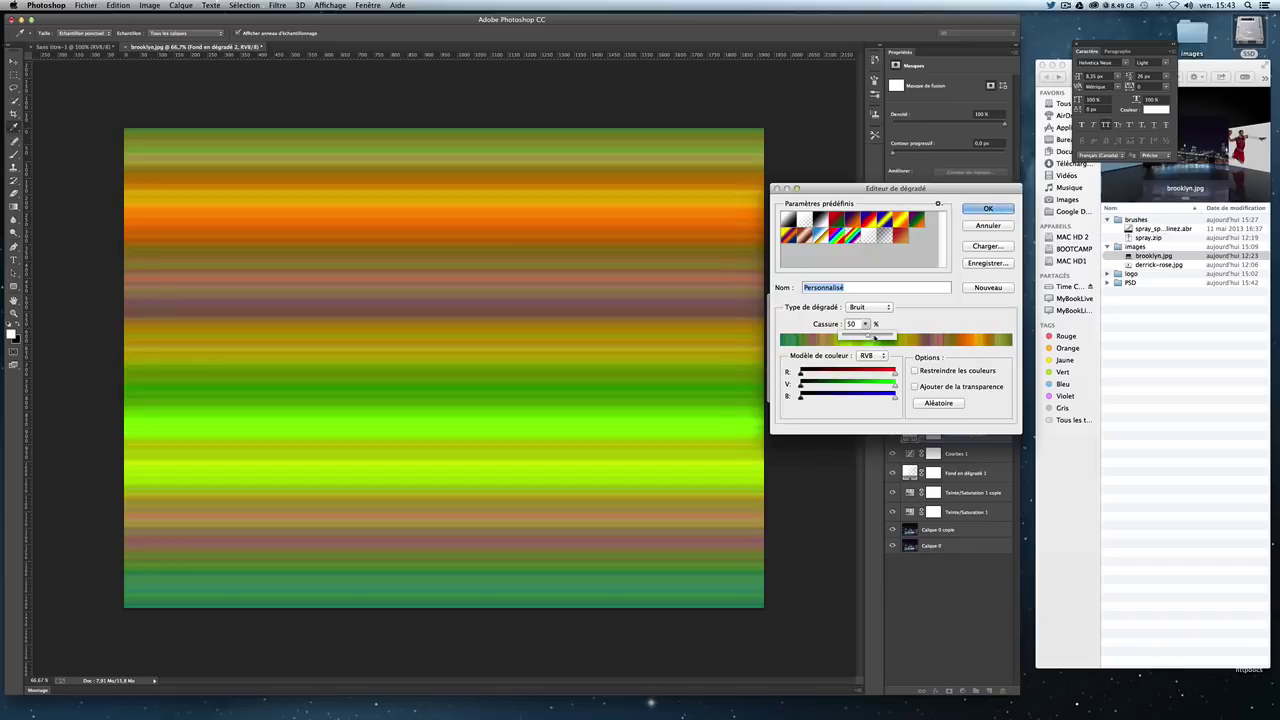
left_click_drag(875, 338, 940, 336)
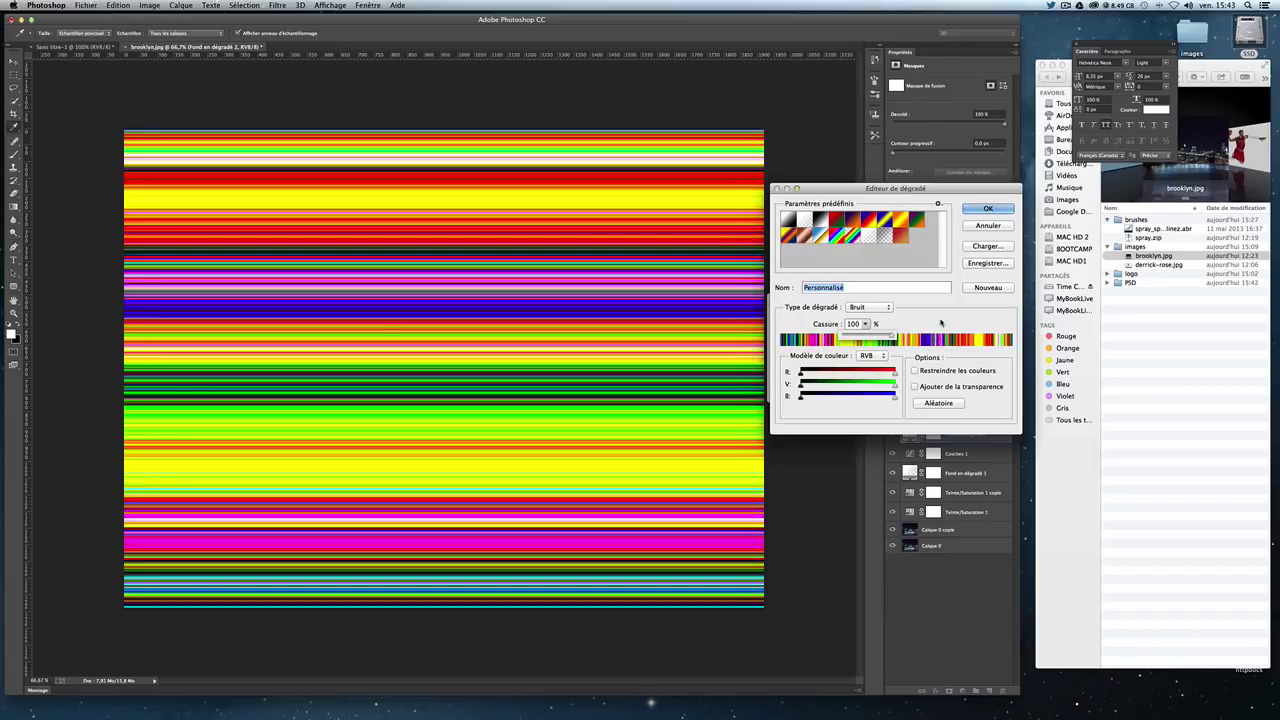
left_click(940, 323)
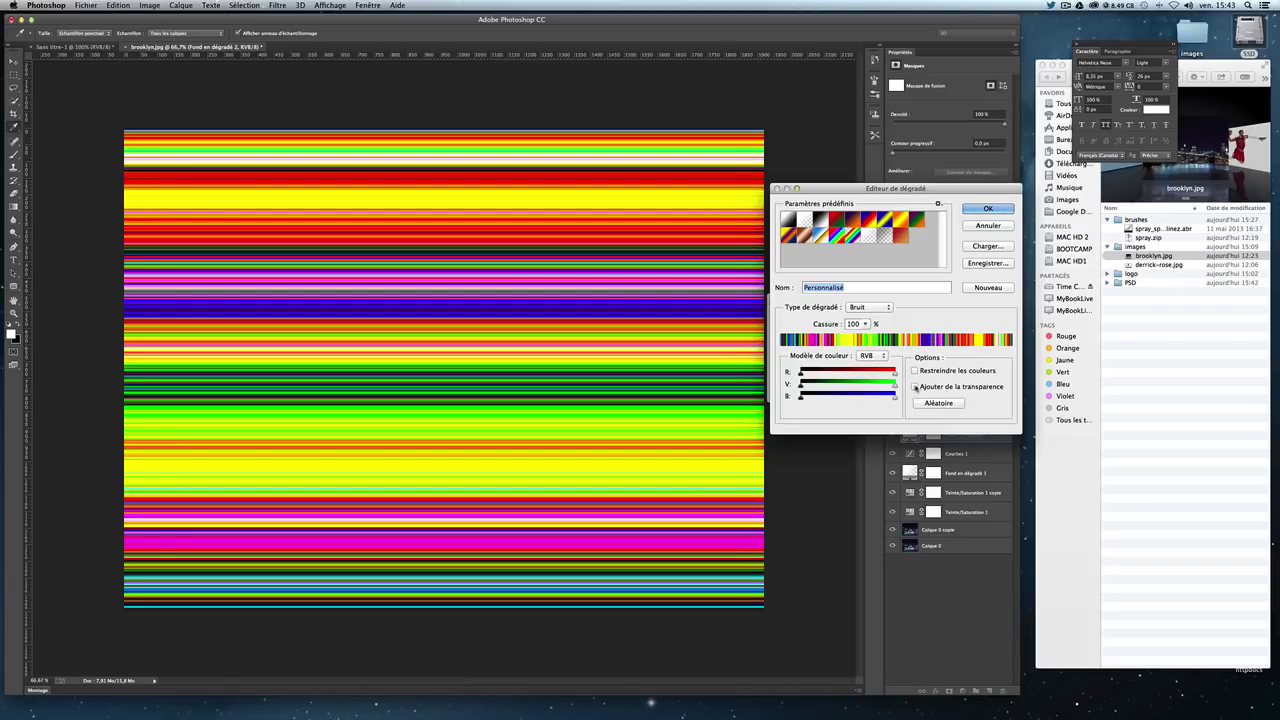
left_click(915, 387)
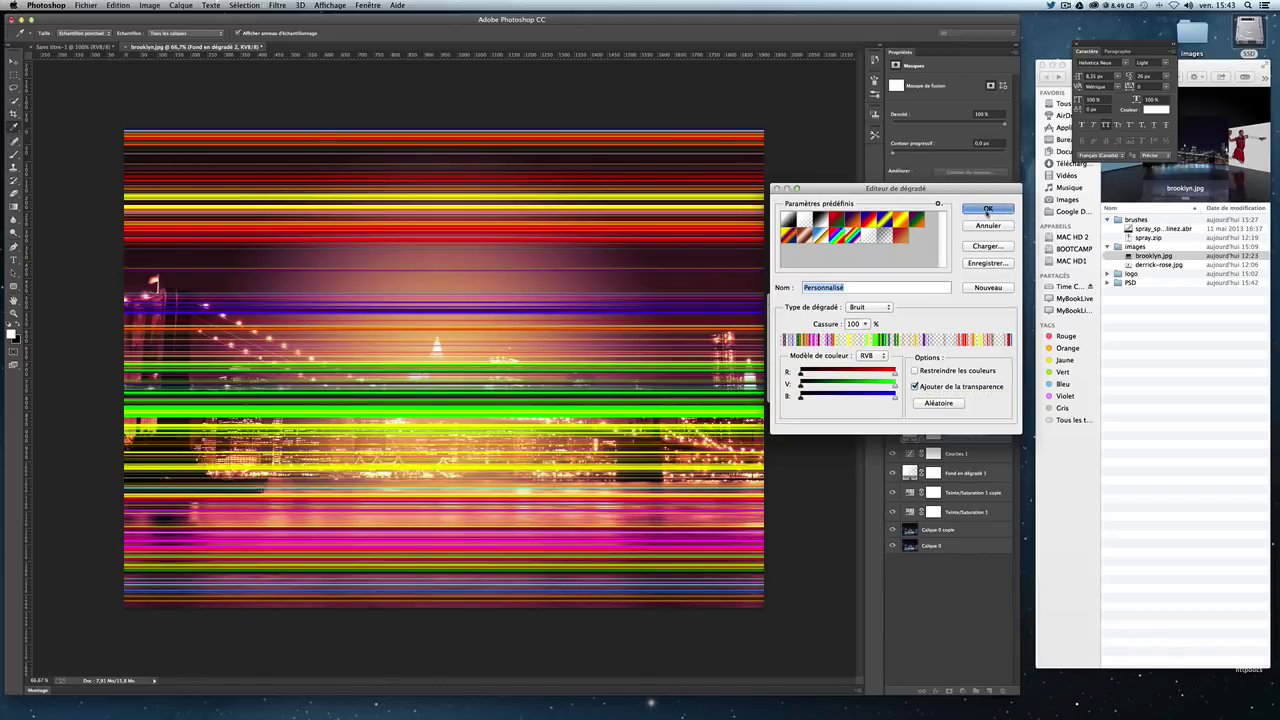
left_click(987, 210)
Step: Give the gradient fill the Angle style and rotate its angle to about 0°
left_click(845, 333)
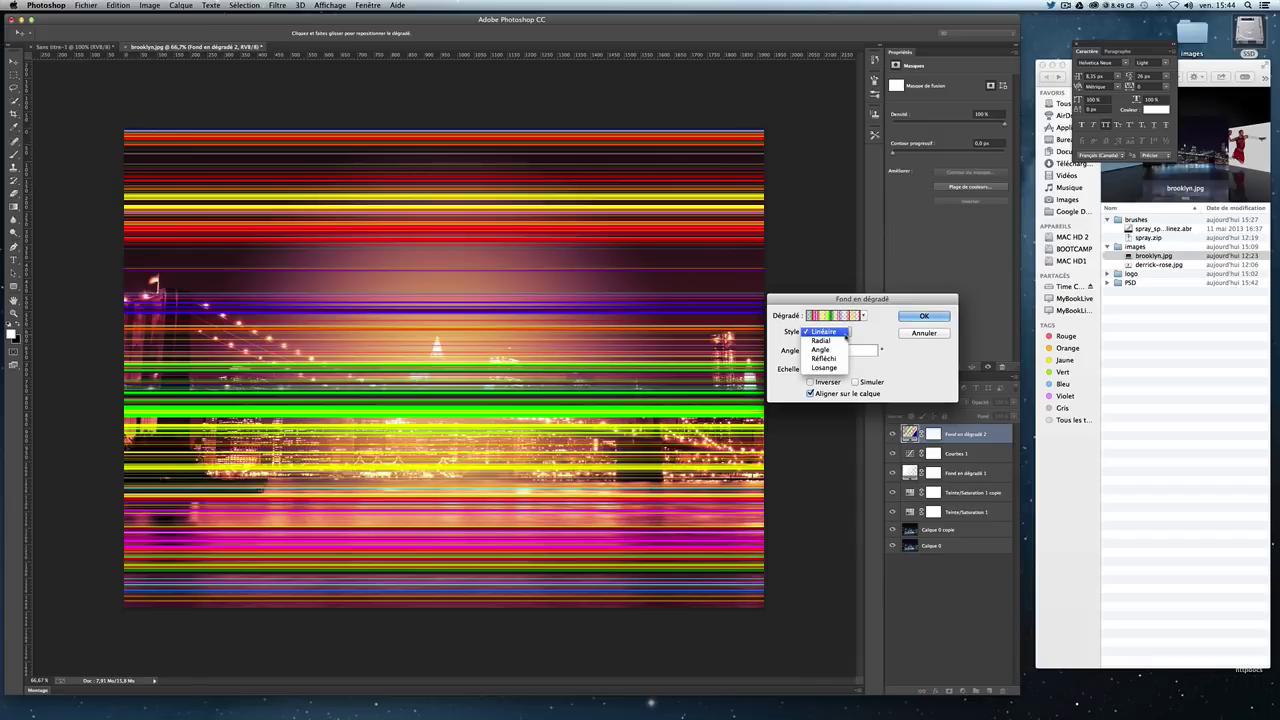
left_click(840, 351)
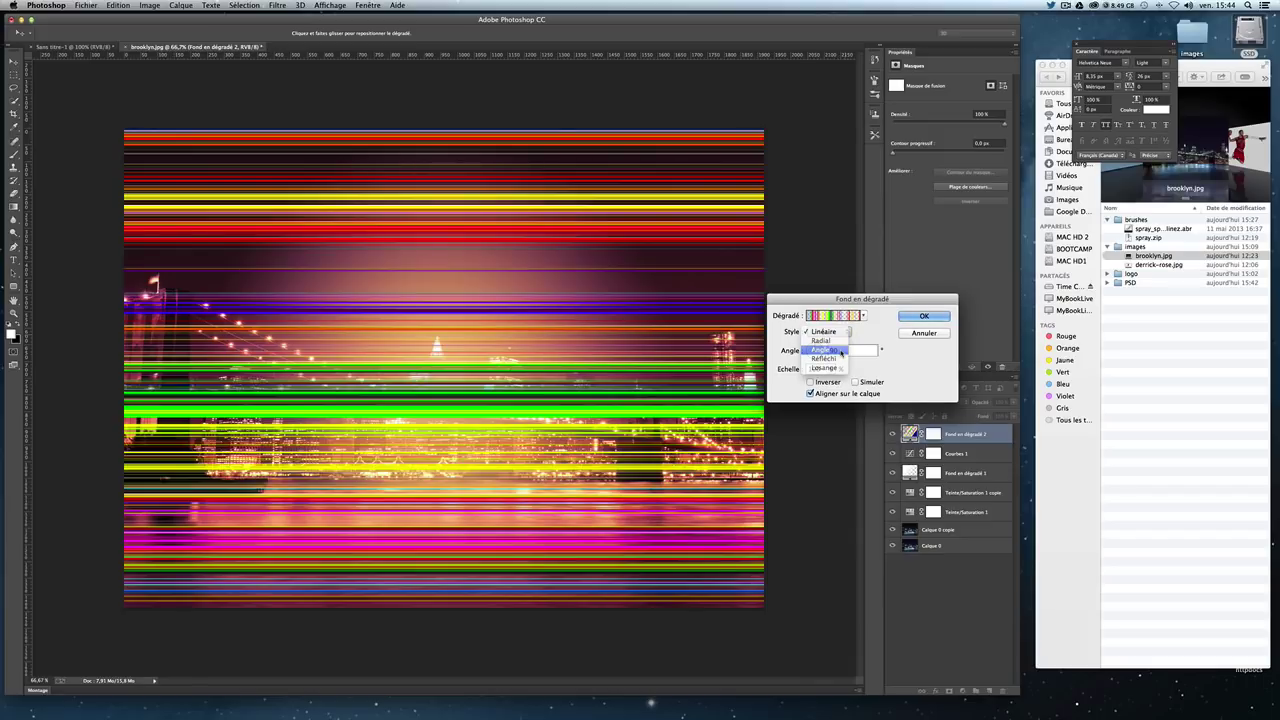
left_click_drag(817, 358, 825, 350)
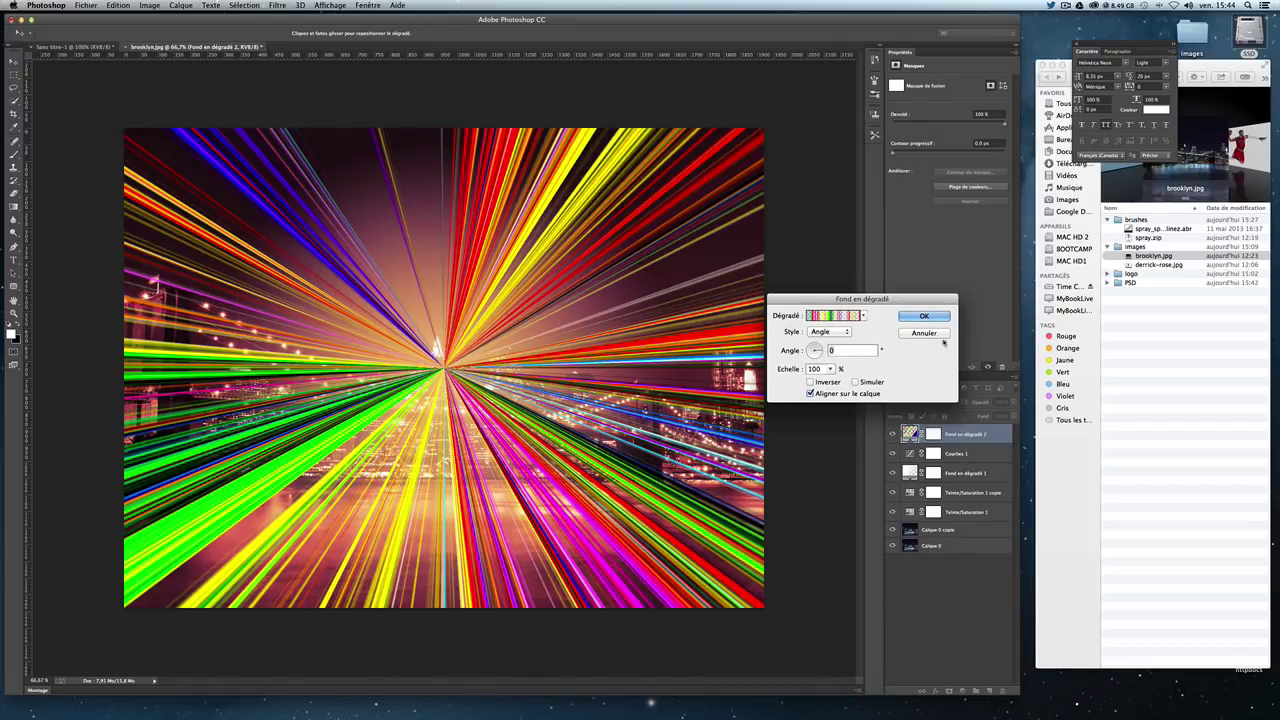
left_click(922, 317)
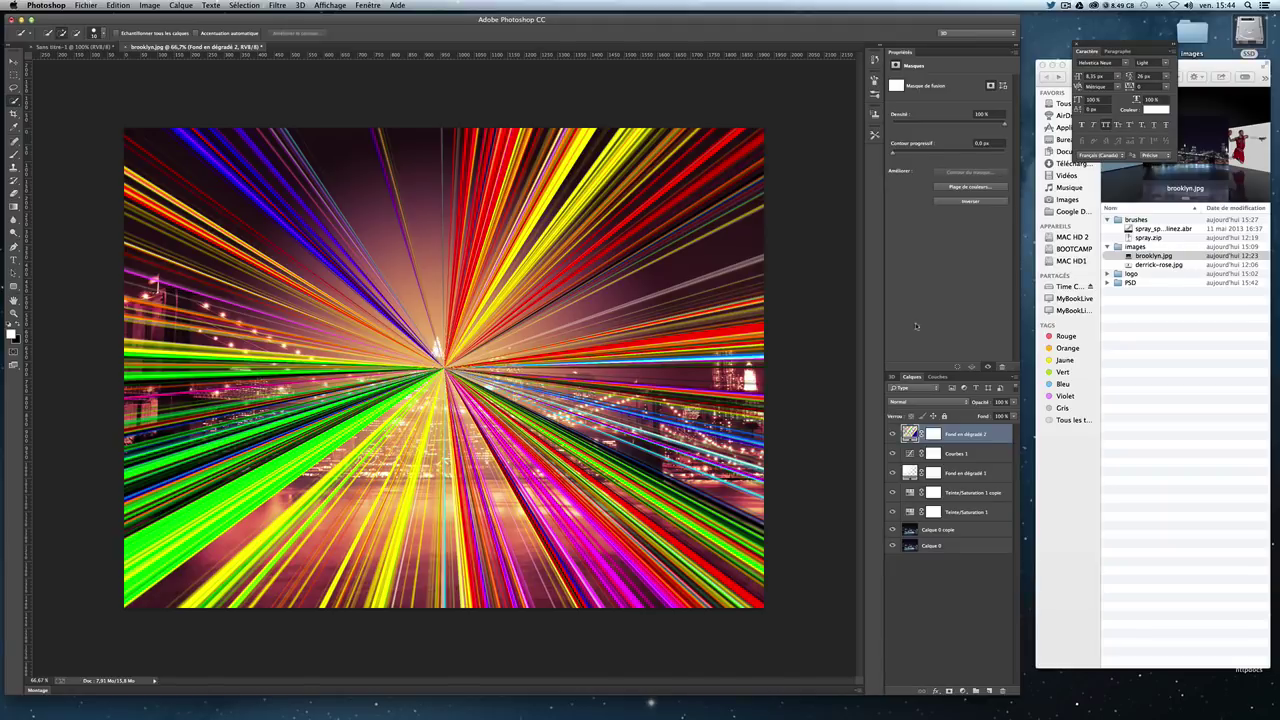
Step: Add a Noir et blanc adjustment layer and clip it to the Fond en dégradé 2 rays
left_click(962, 692)
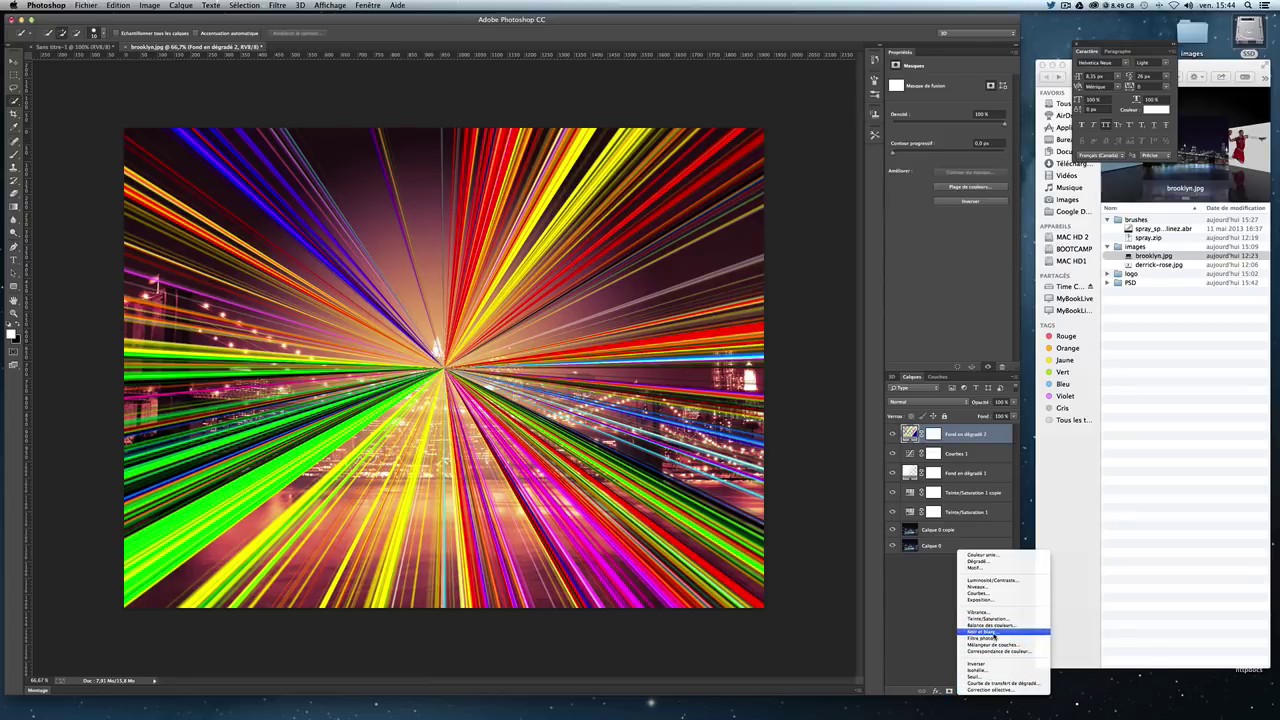
left_click(980, 631)
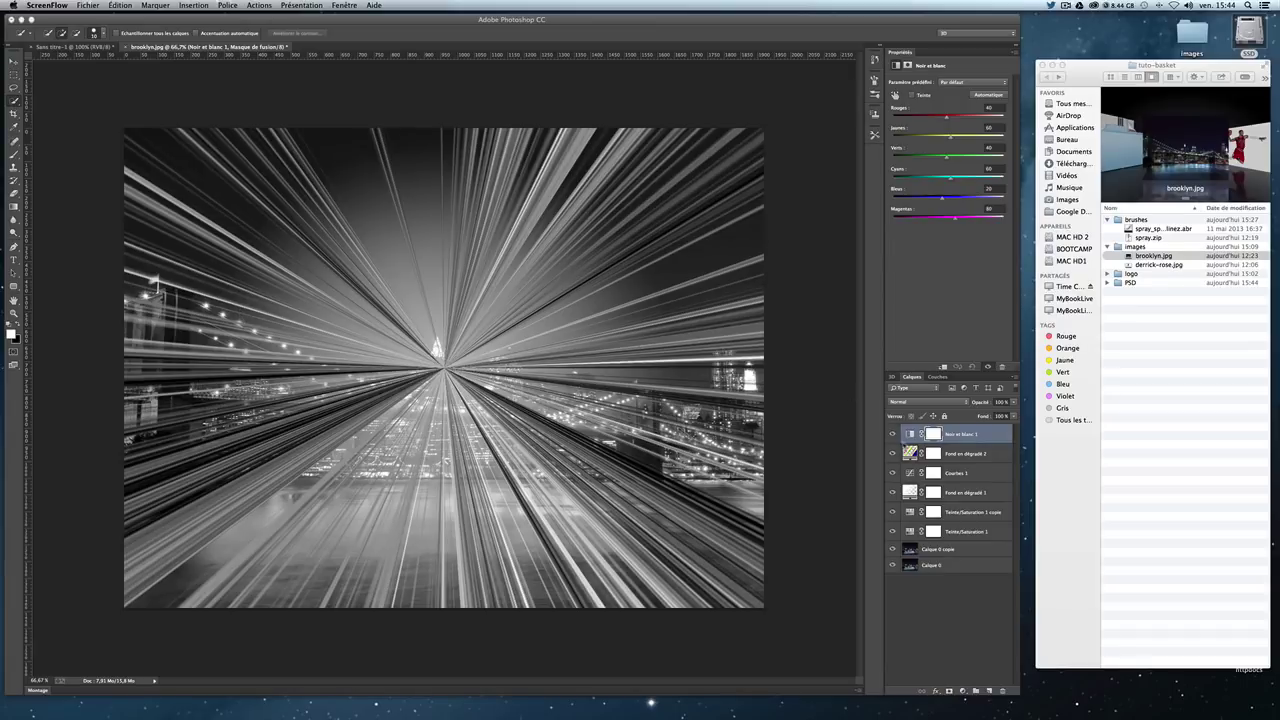
left_click(952, 585)
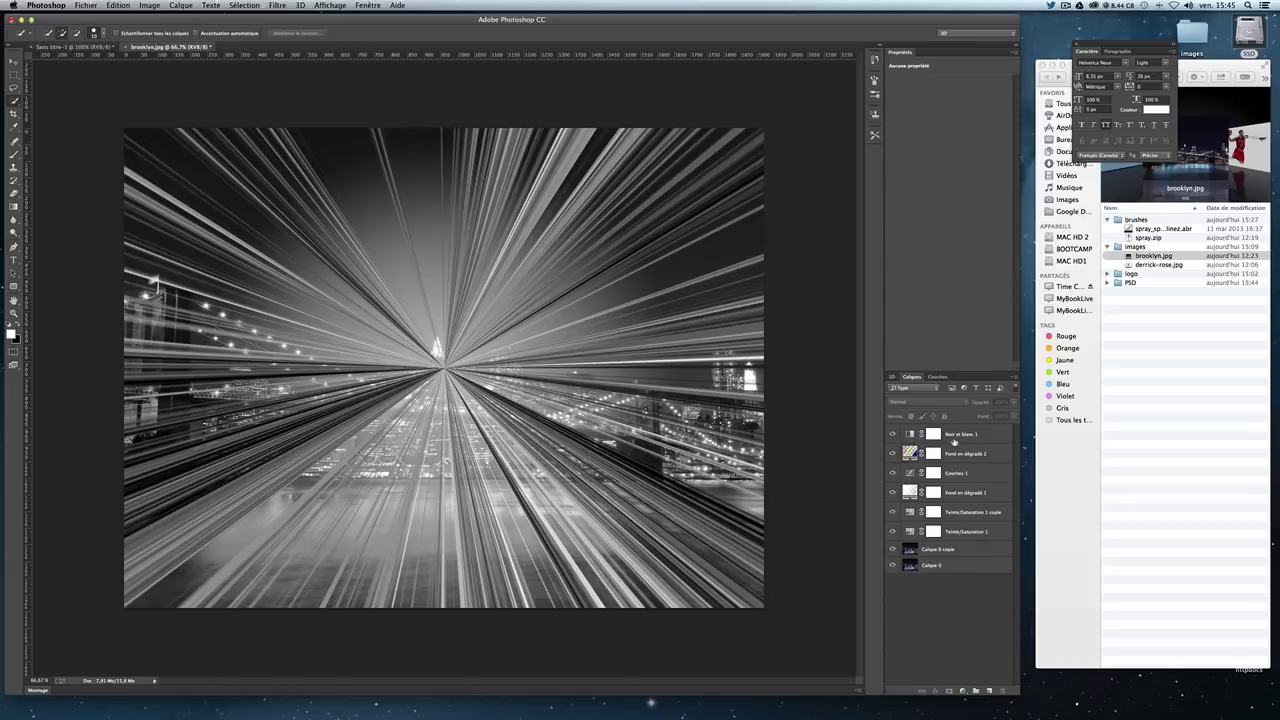
left_click(966, 436)
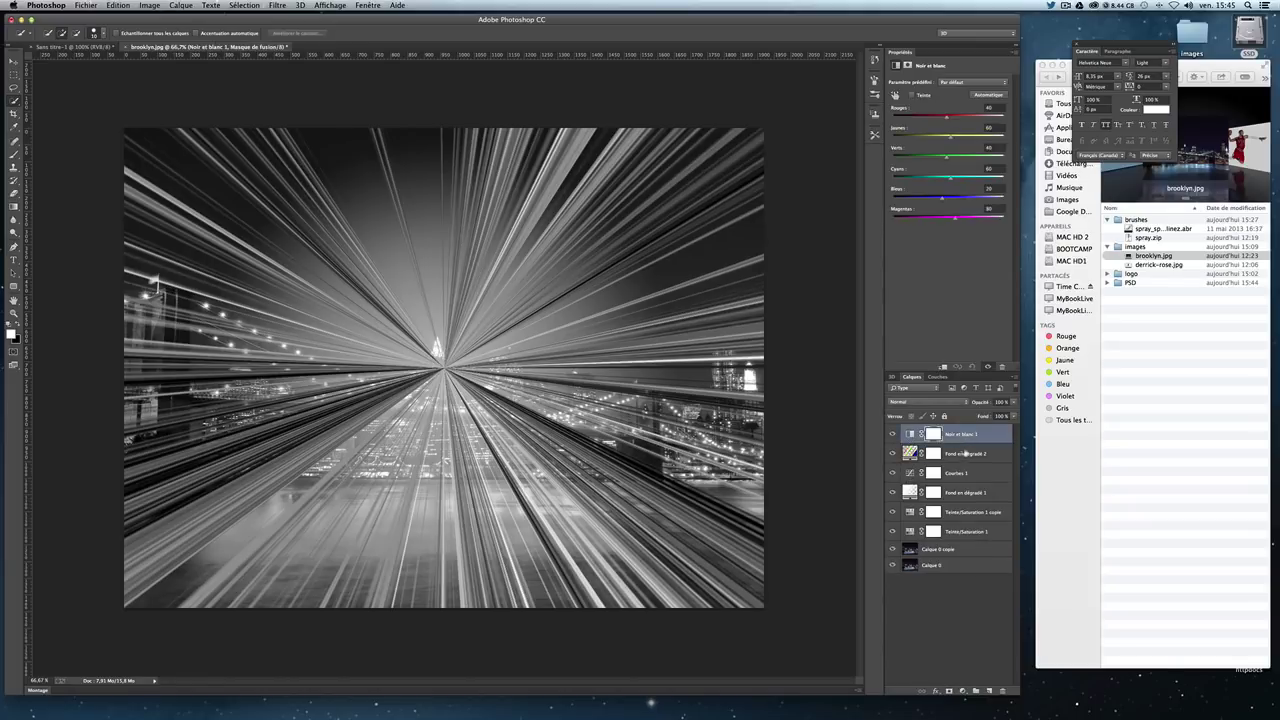
left_click(910, 435)
left_click(910, 440, "alt")
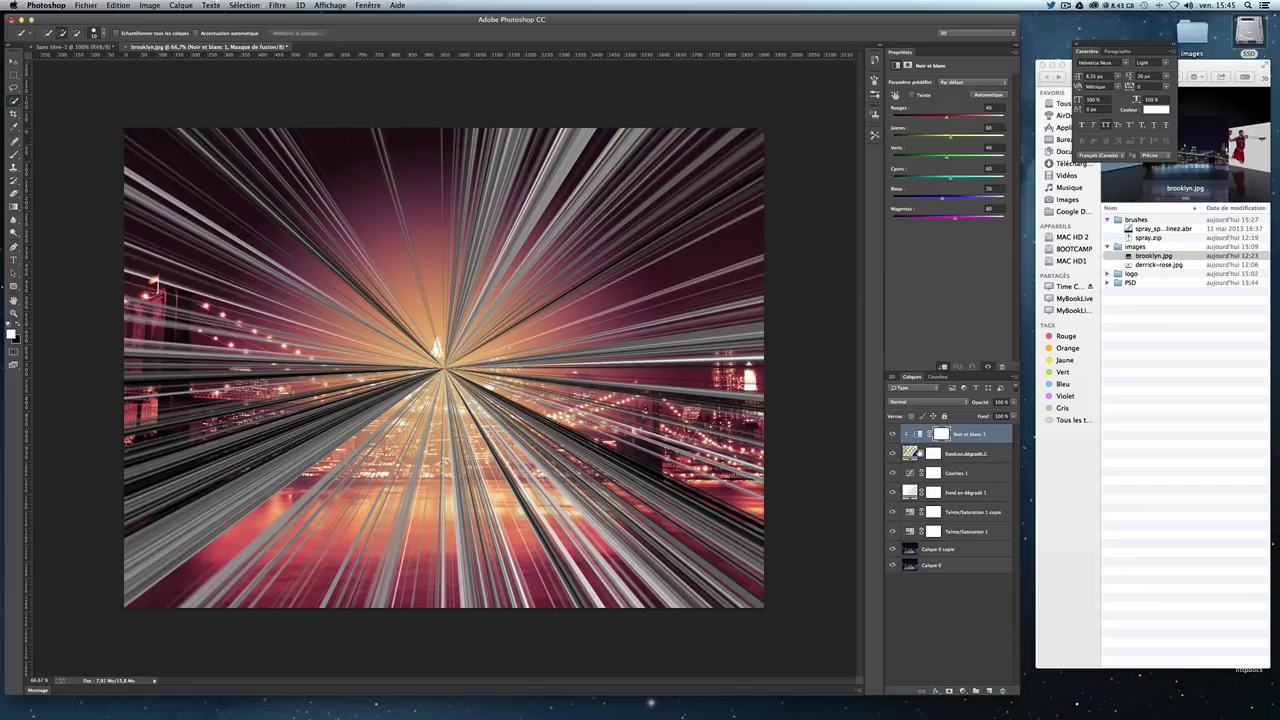
Step: Select the layer mask of Fond en dégradé 2
left_click(988, 455)
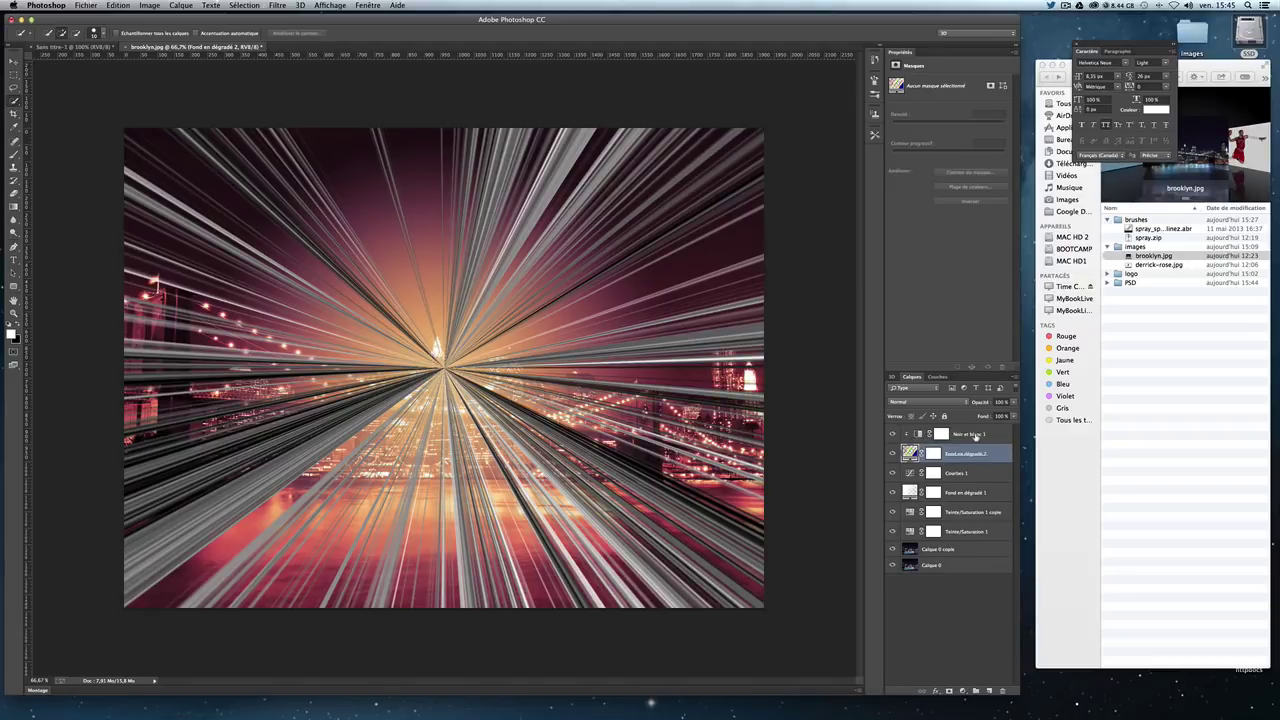
left_click(976, 436)
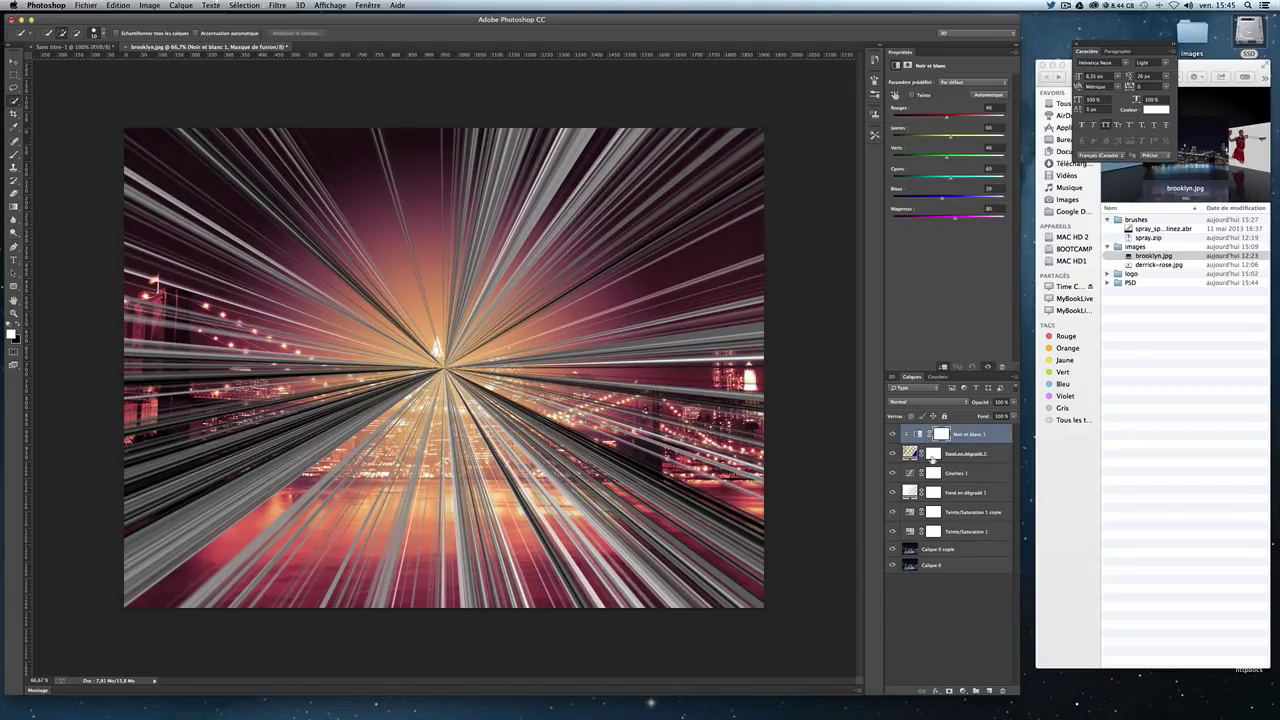
left_click(932, 459)
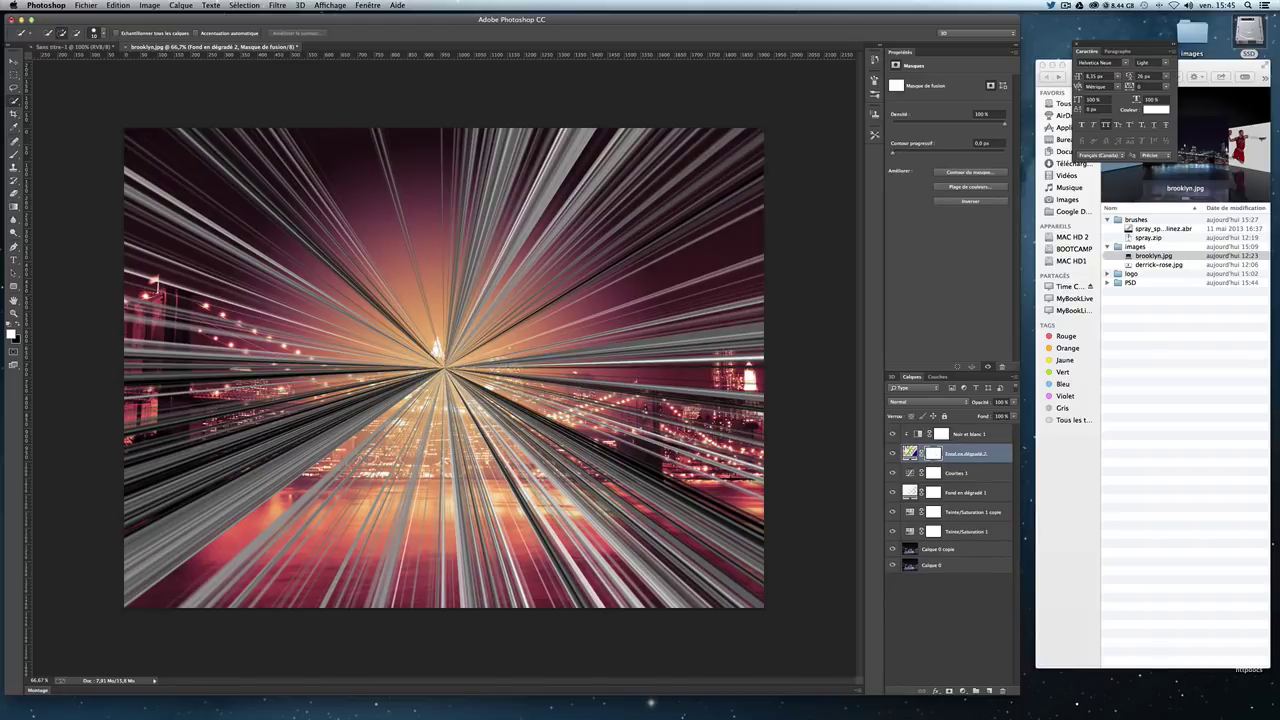
Step: Fill the rays layer's mask with black using default black/white colours
key("g")
left_click(20, 329)
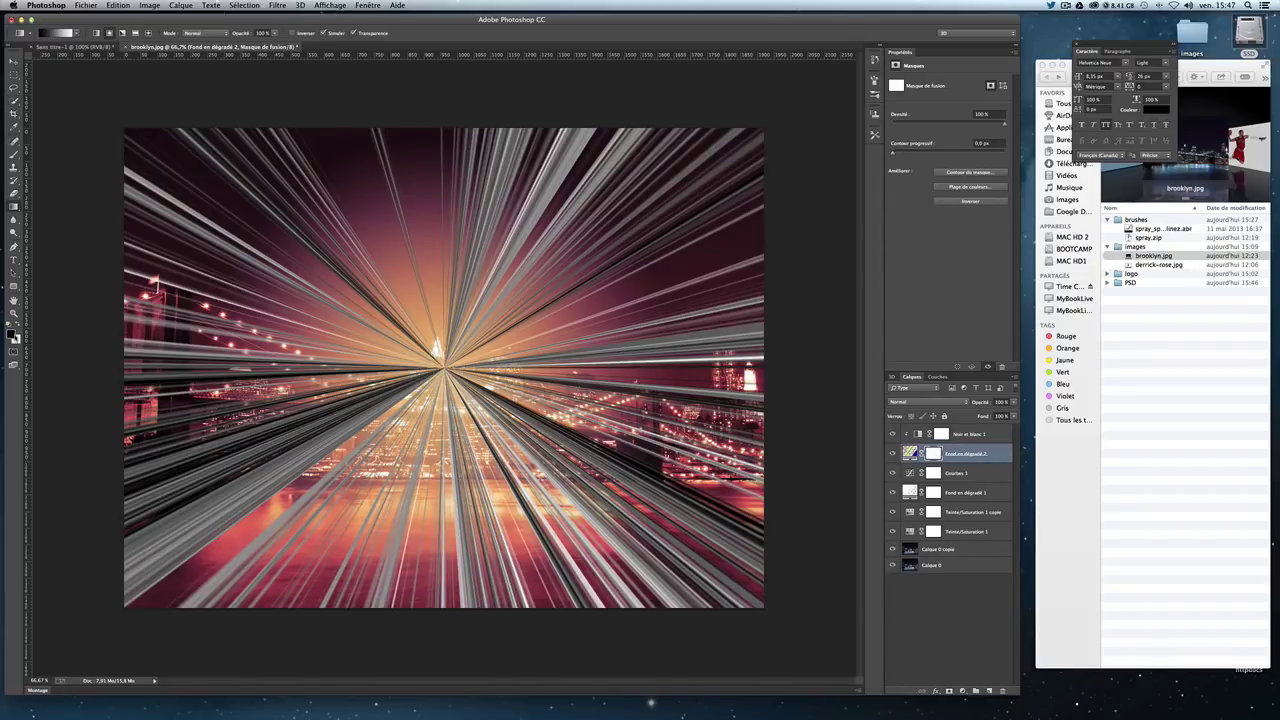
left_click(148, 5)
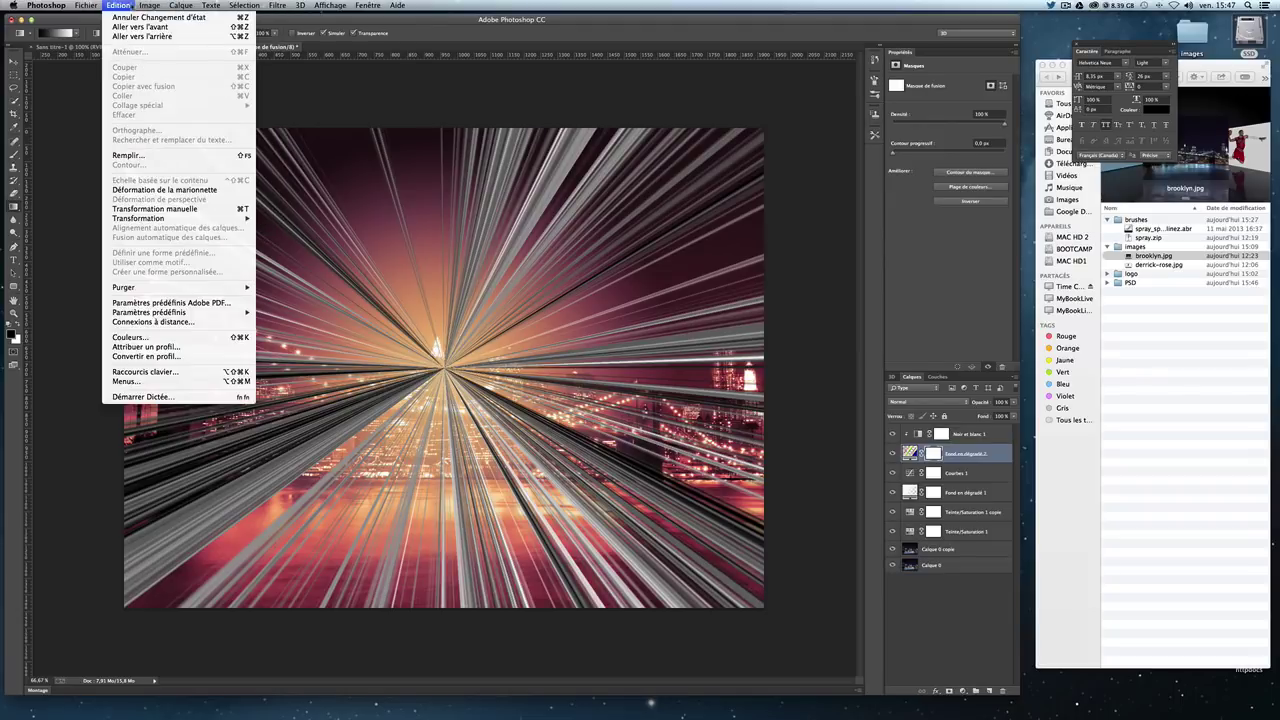
left_click(165, 154)
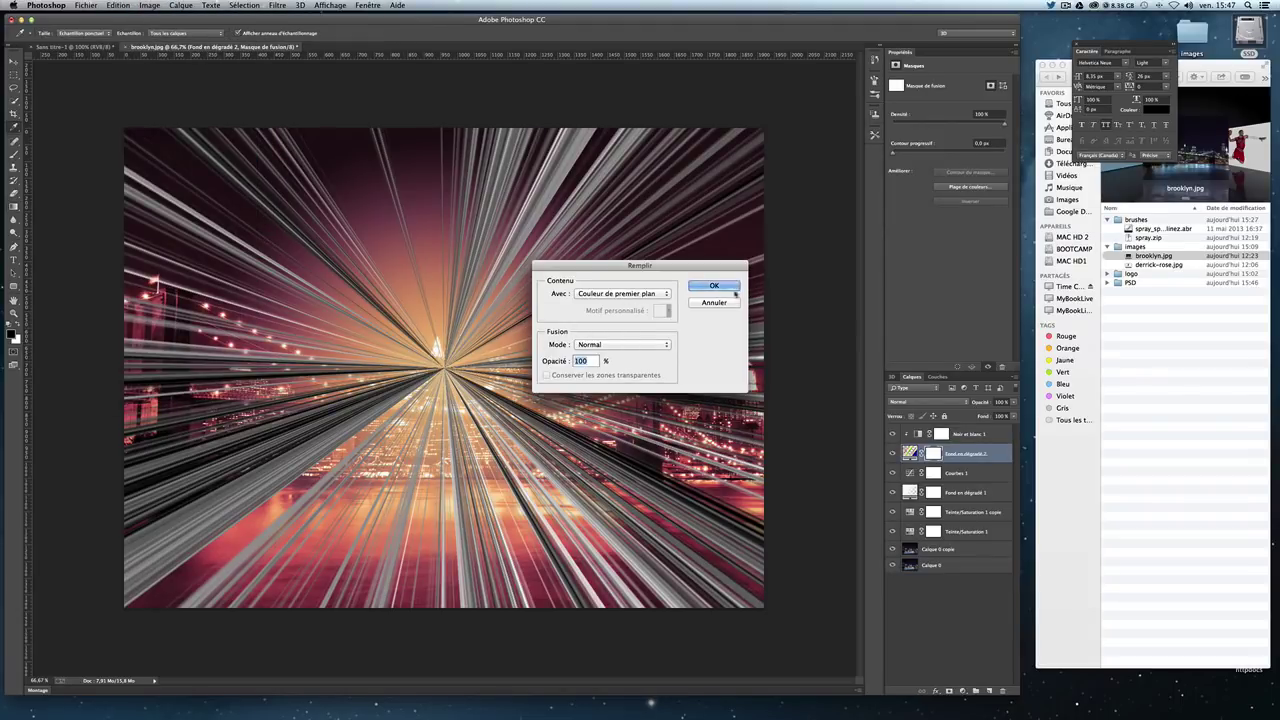
left_click(714, 286)
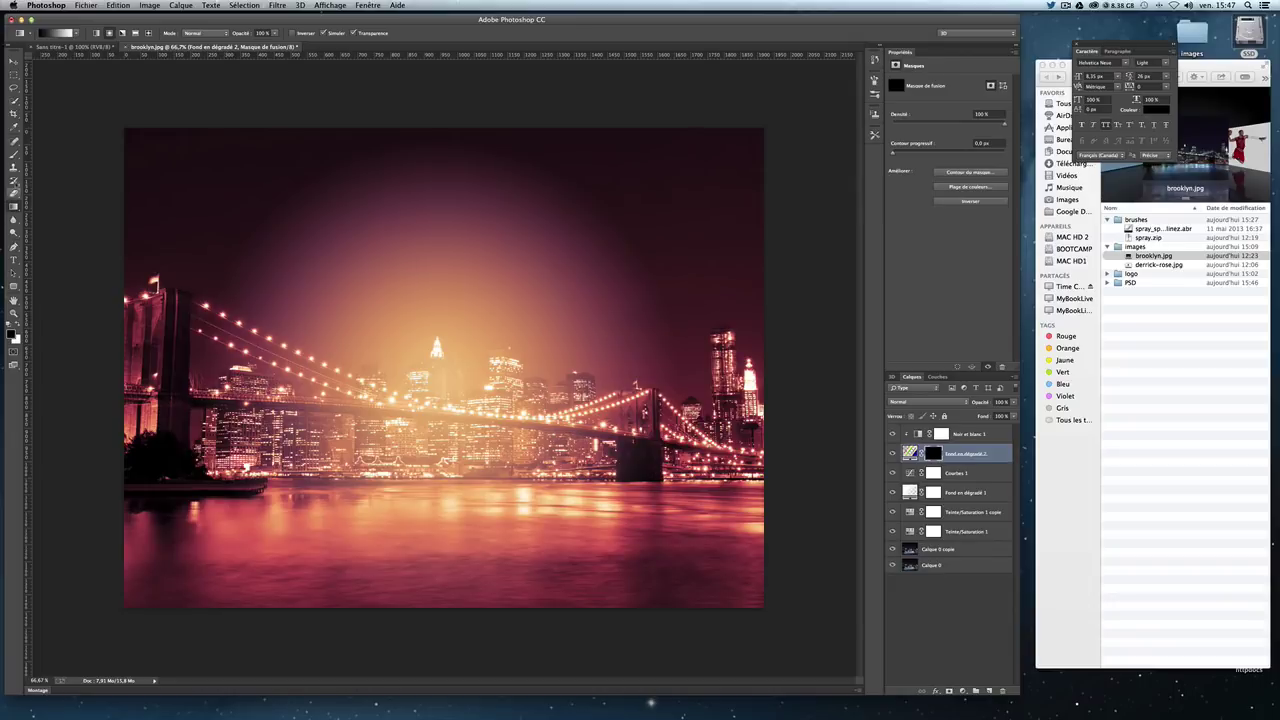
Step: Return to the Gradient tool with white as the foreground colour
left_click(13, 192)
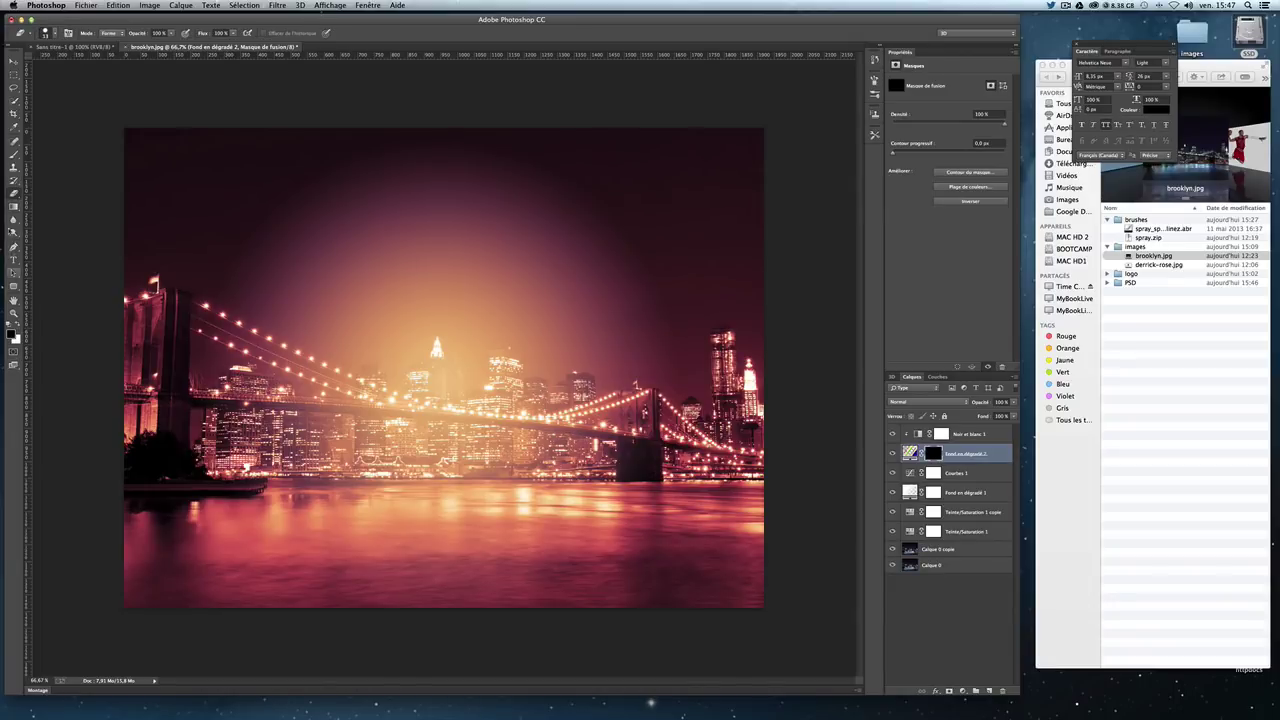
left_click(13, 206)
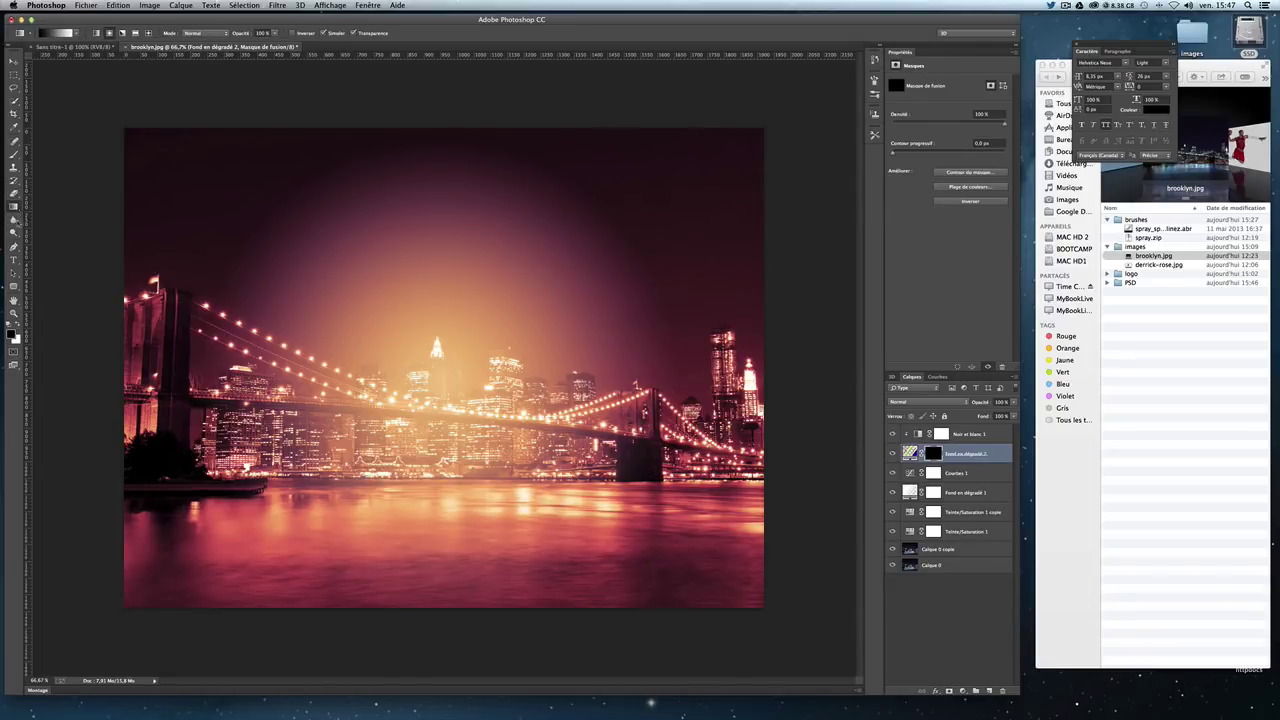
left_click(21, 330)
Step: Draw radial gradients on the Fond en dégradé 2 mask so rays fade toward the edges
left_click_drag(408, 316, 518, 396)
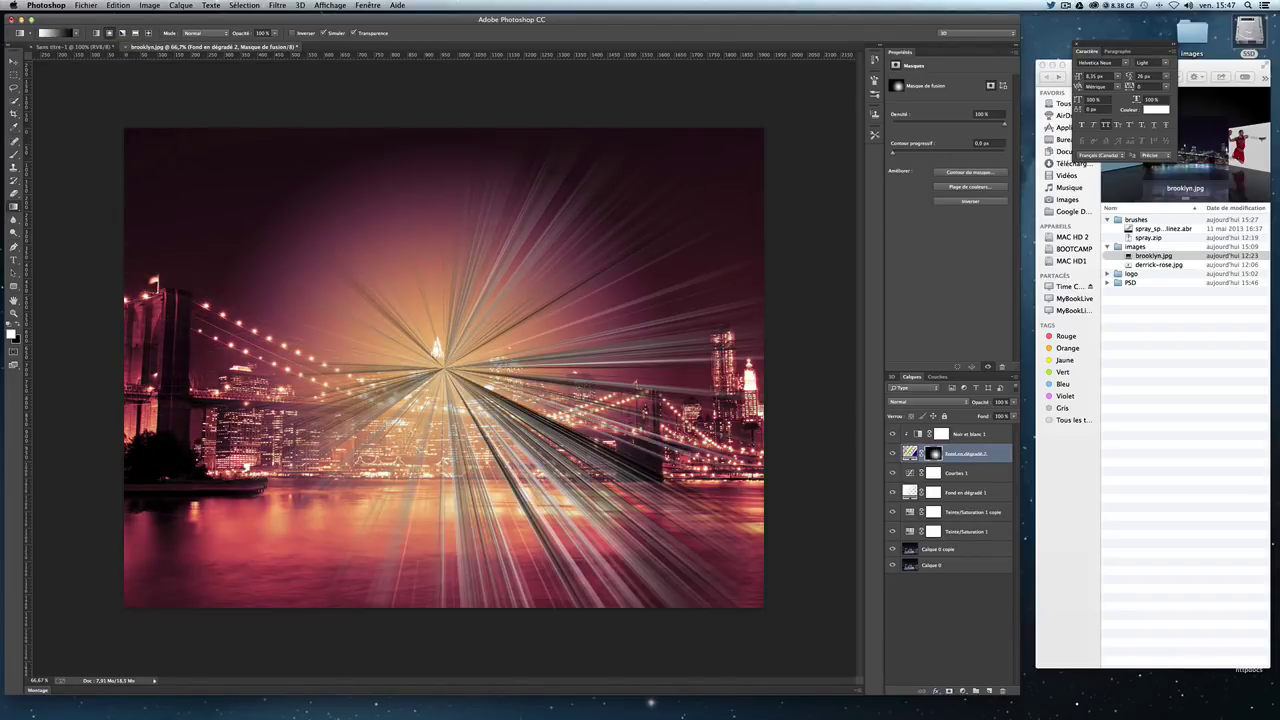
left_click_drag(437, 300, 600, 450)
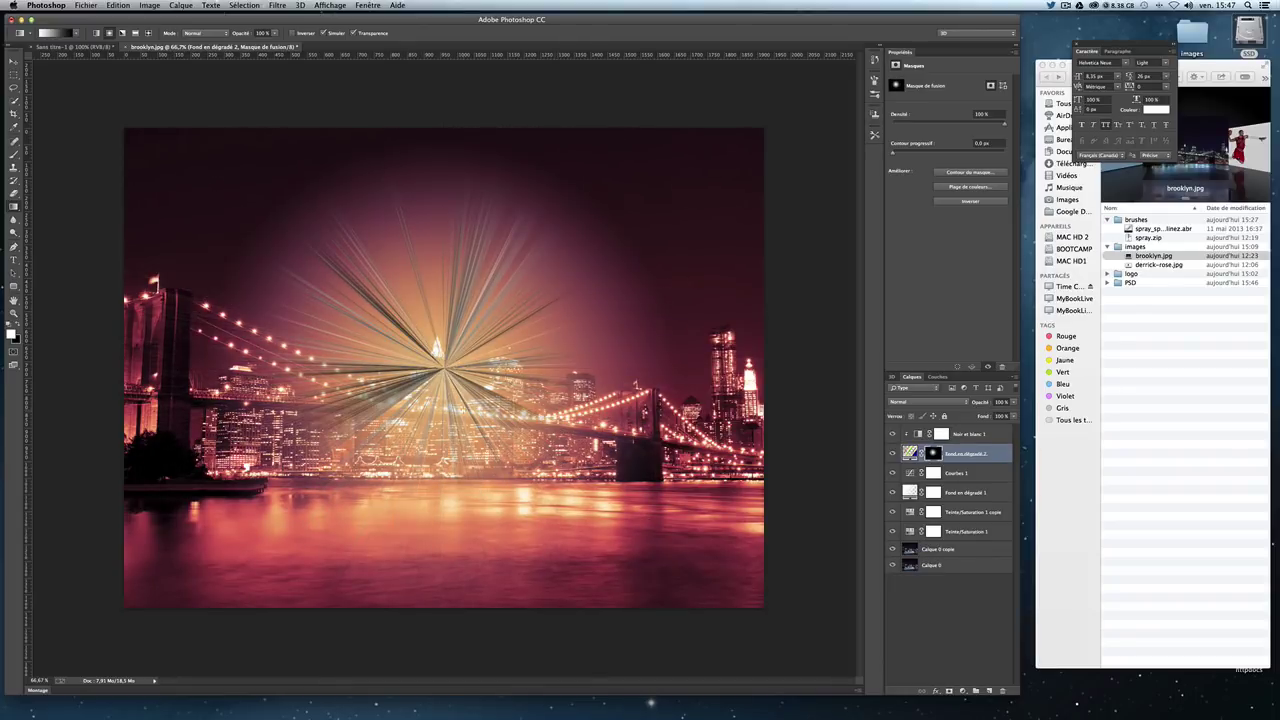
left_click_drag(270, 450, 655, 543)
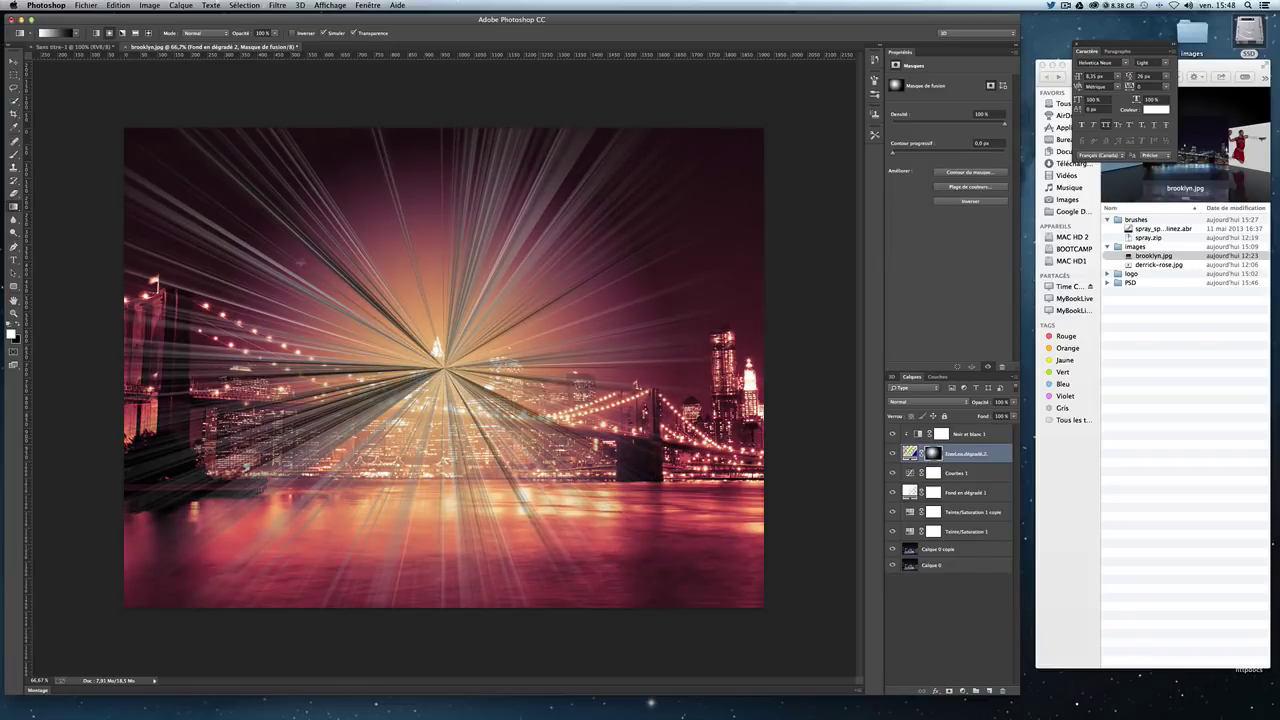
left_click_drag(240, 222, 158, 160)
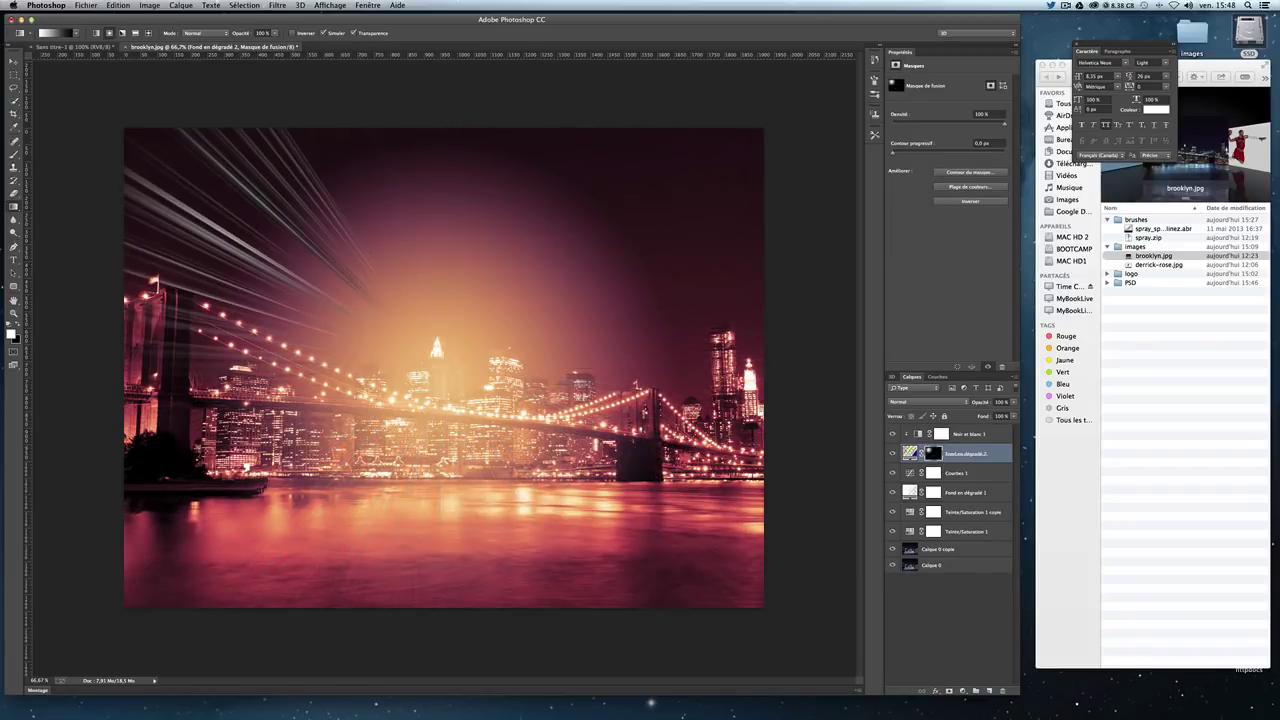
left_click_drag(440, 370, 131, 208)
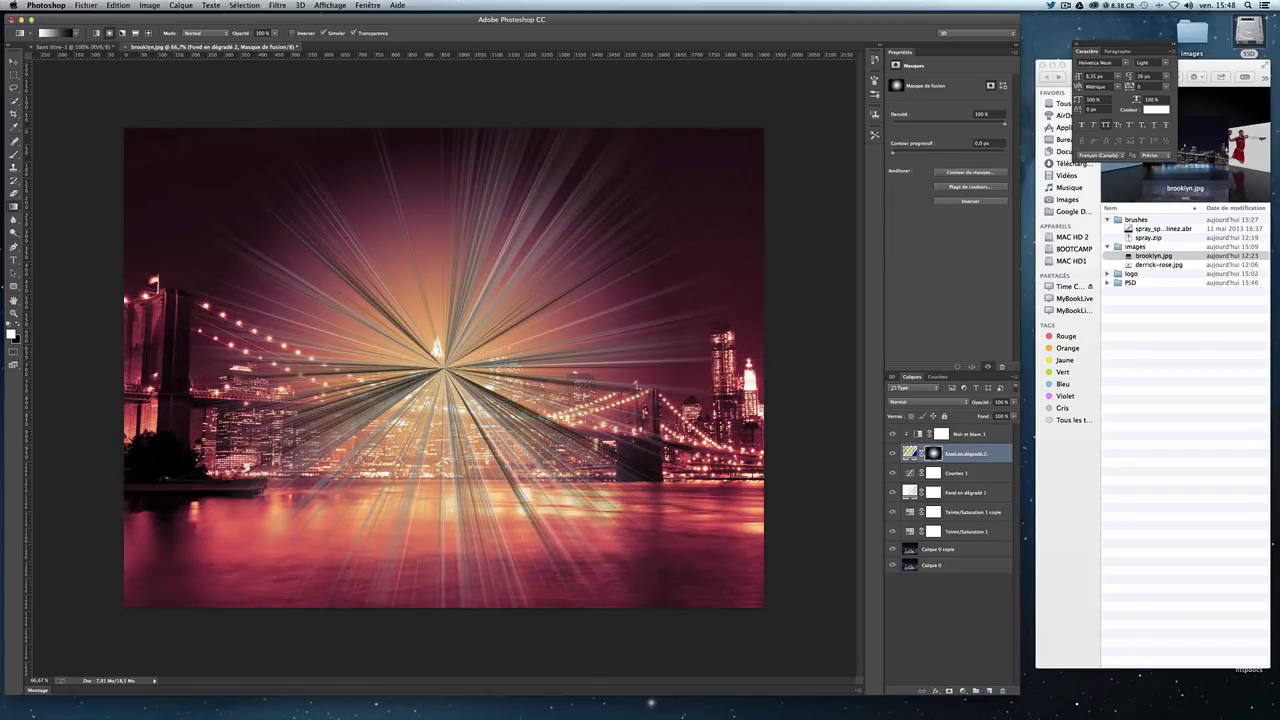
left_click_drag(446, 360, 171, 148)
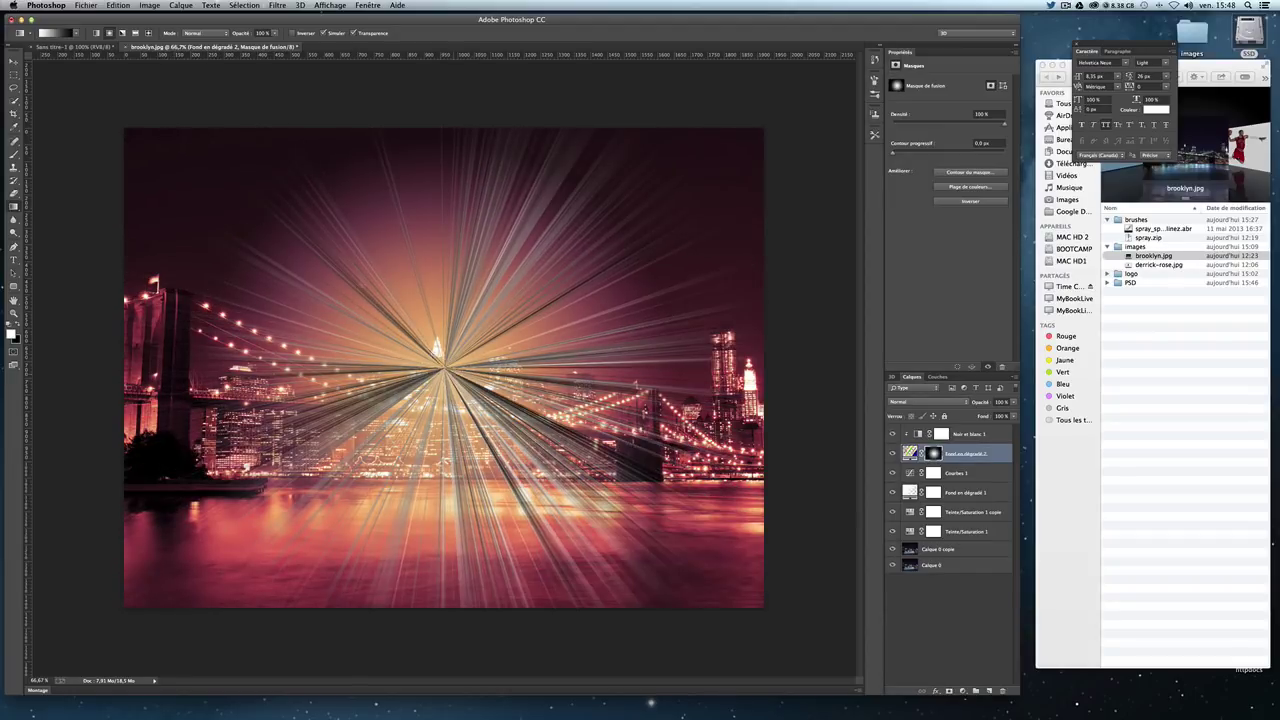
left_click_drag(438, 356, 405, 326)
key("ctrl+z")
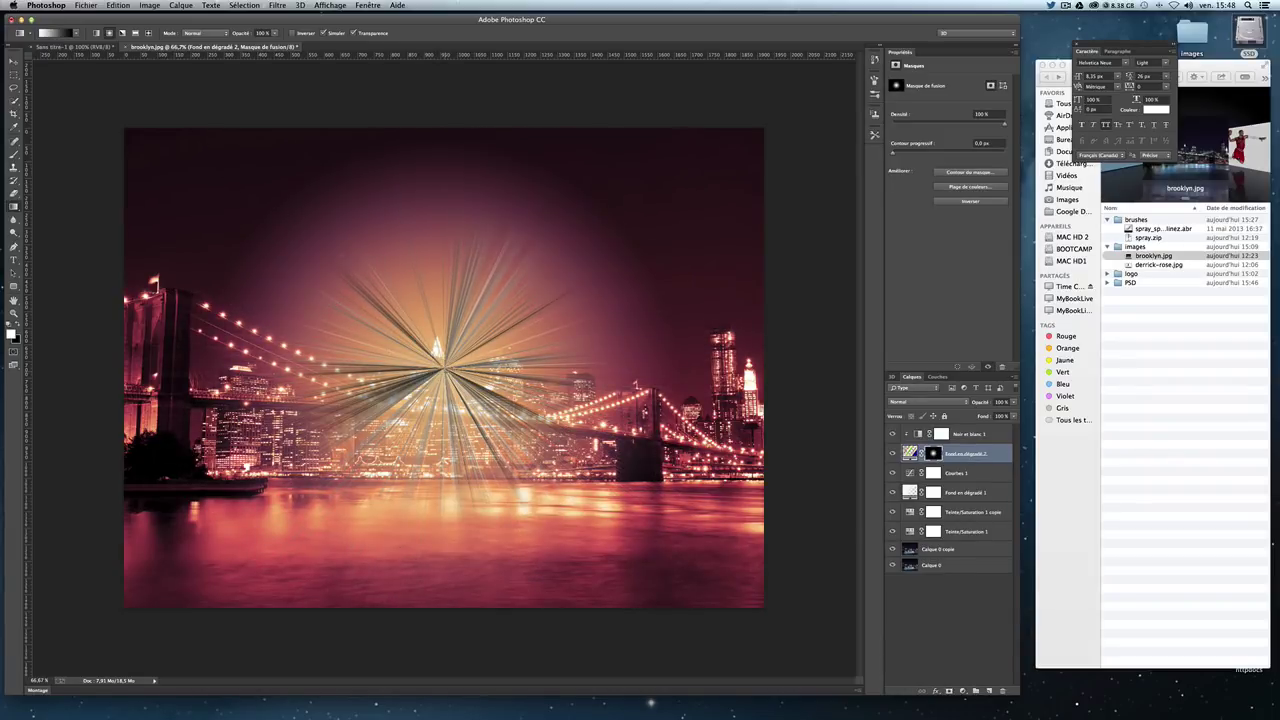
key("ctrl+z")
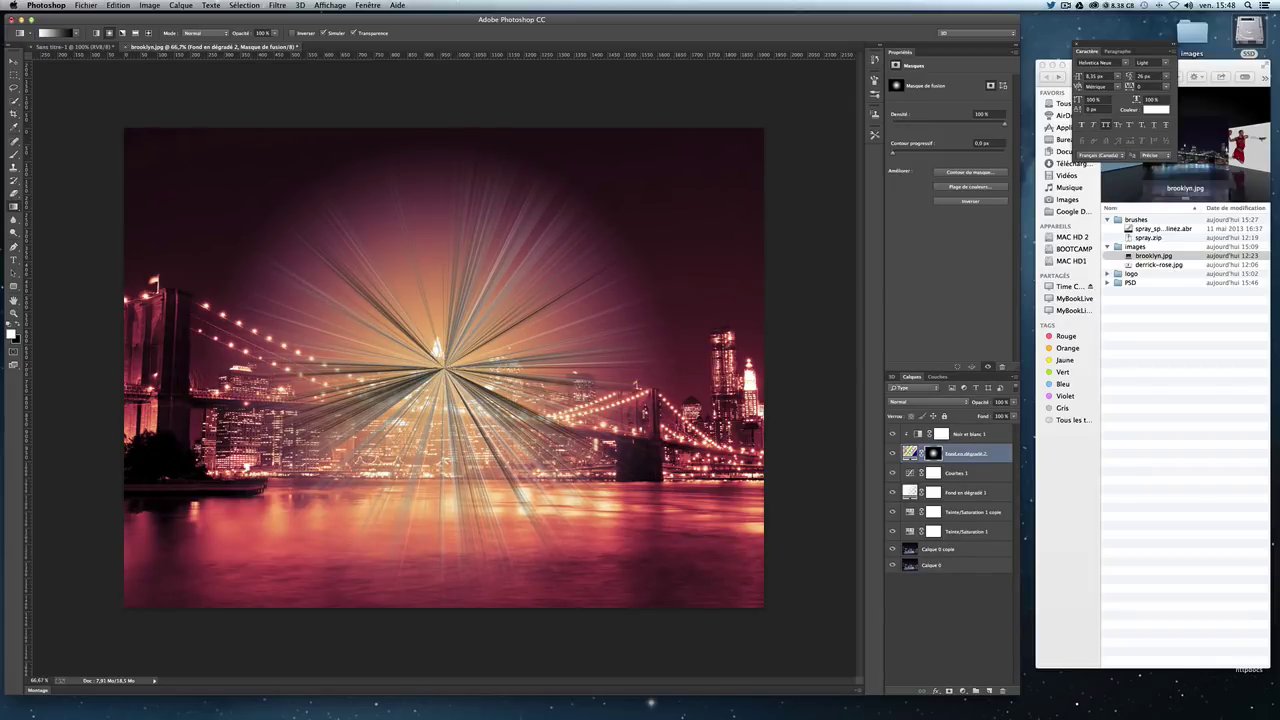
left_click_drag(270, 266, 145, 182)
left_click_drag(145, 182, 145, 182)
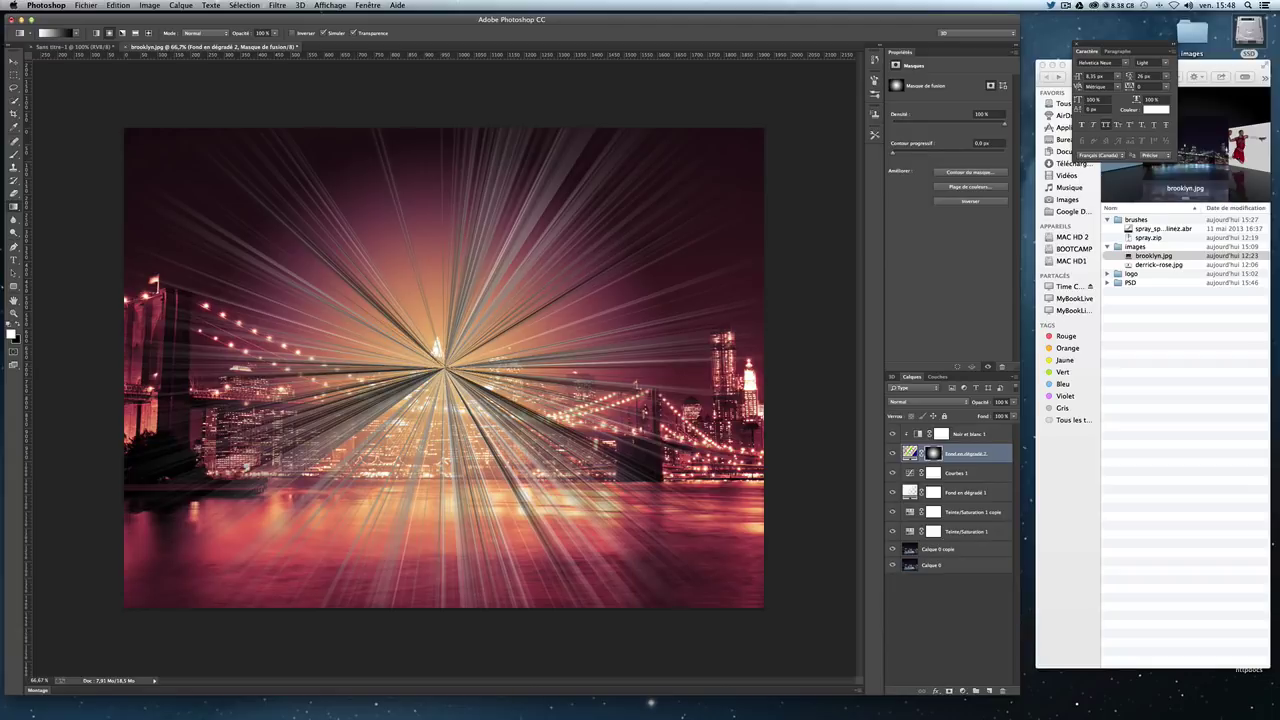
left_click_drag(442, 364, 217, 228)
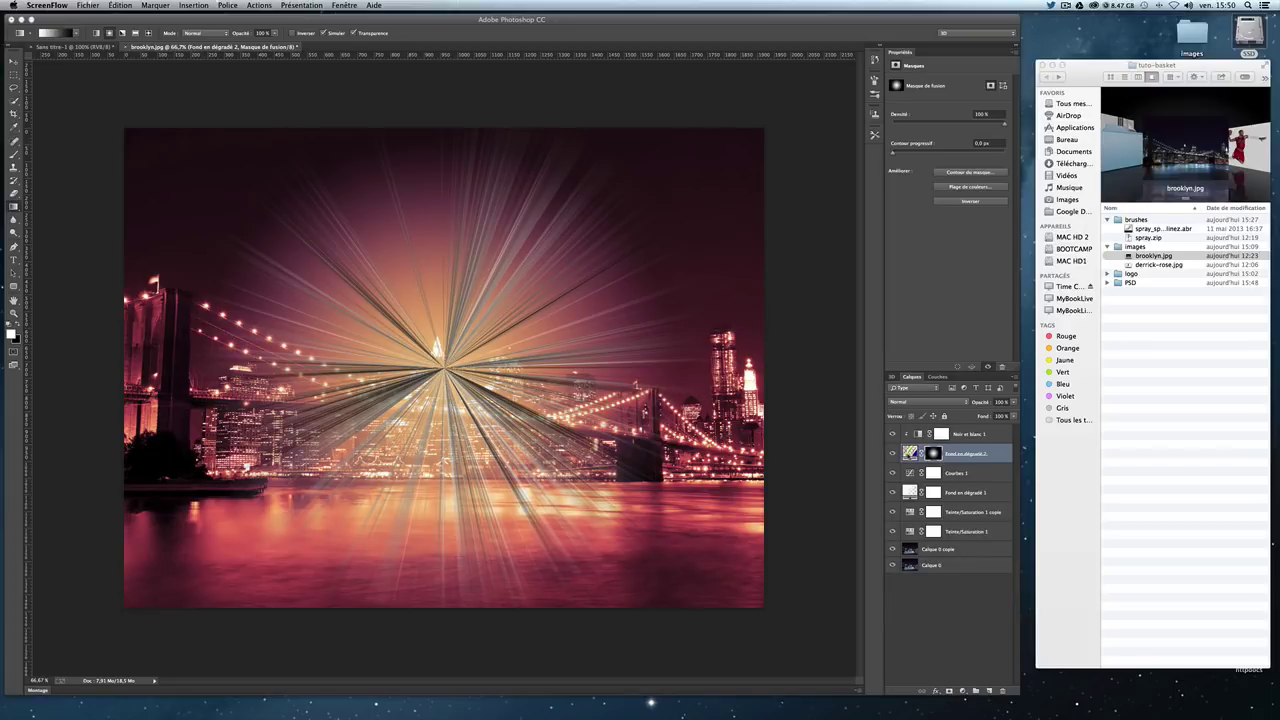
Step: Set the ray layer's blend mode to Superposition and select derrick-rose.jpg in Finder
left_click(908, 455)
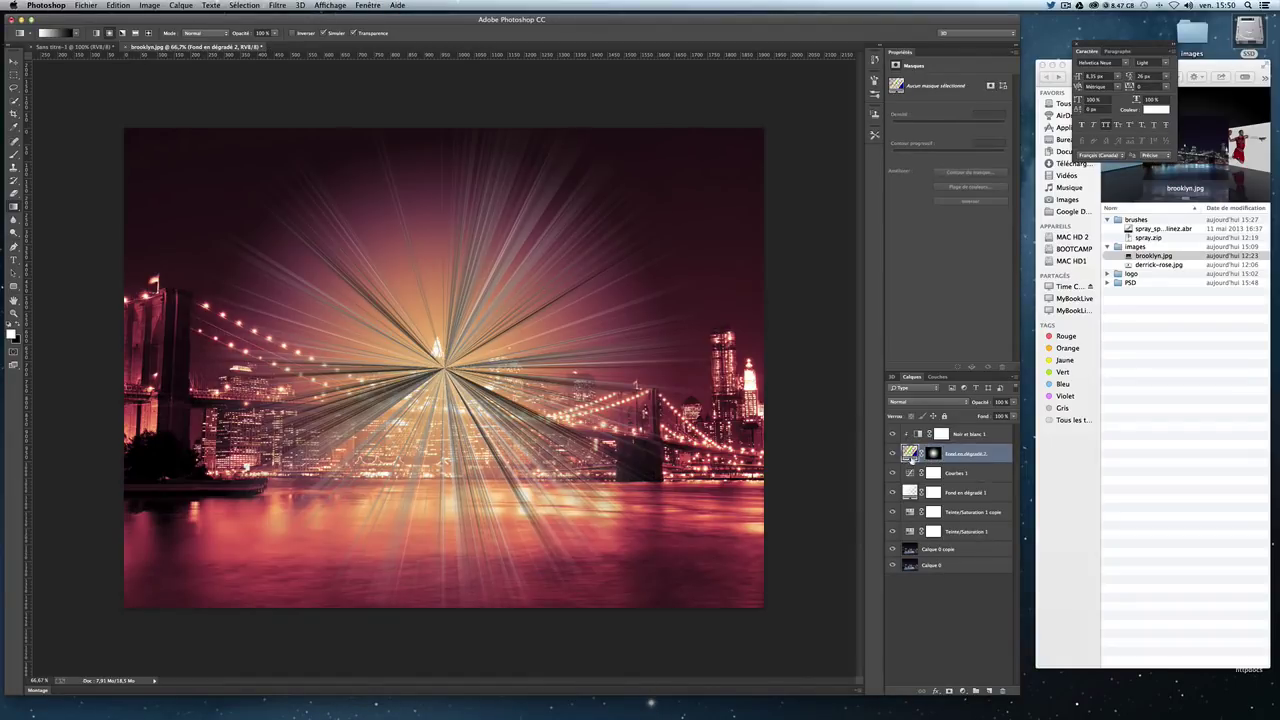
left_click(905, 402)
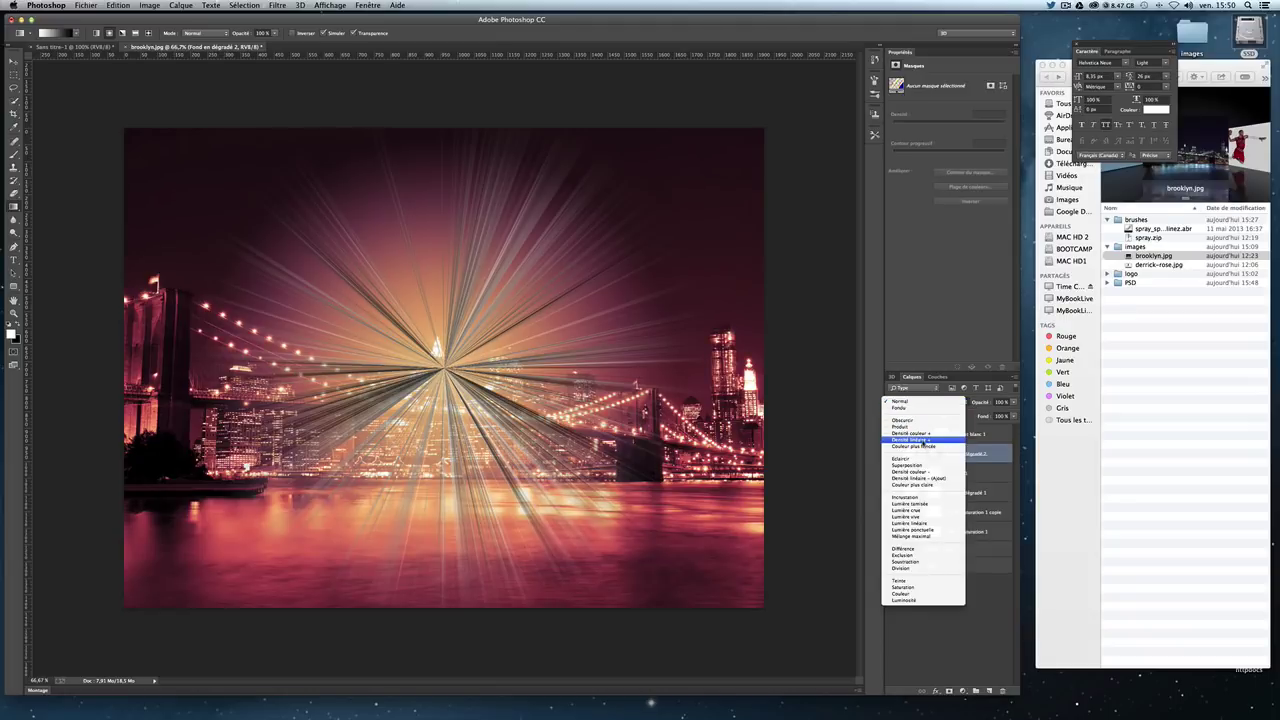
left_click(921, 465)
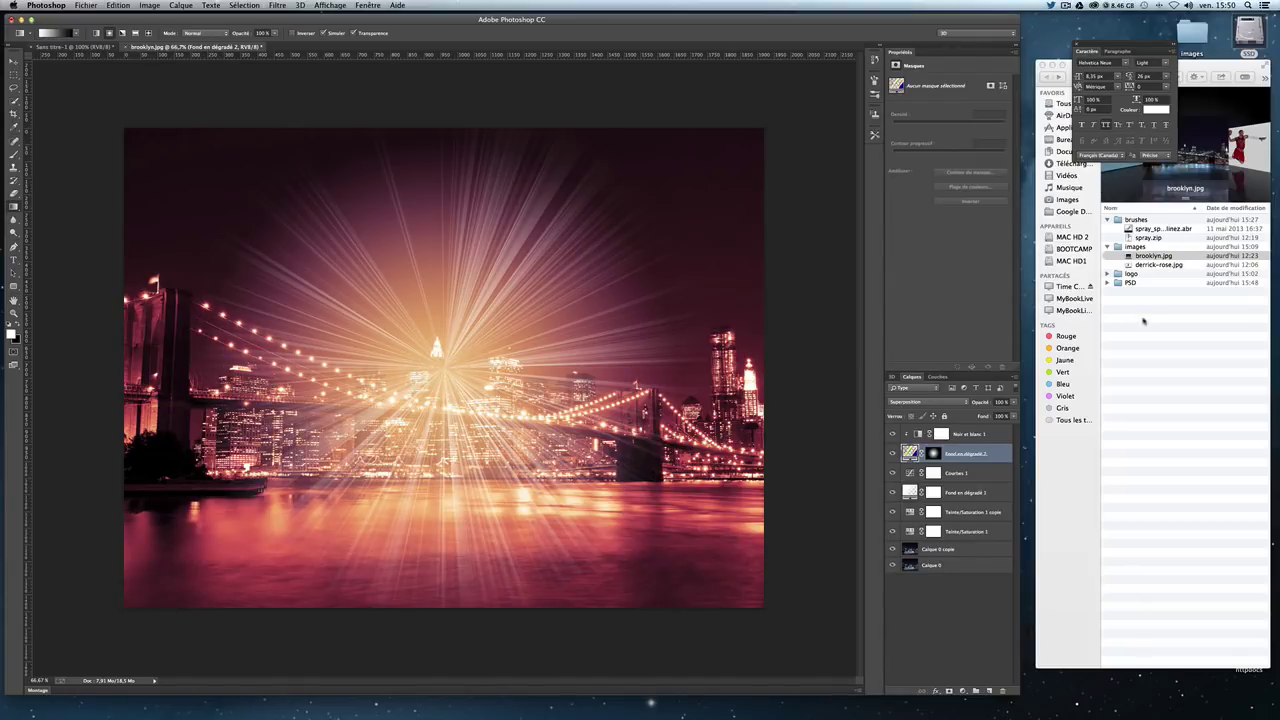
left_click(1152, 190)
left_click(1150, 264)
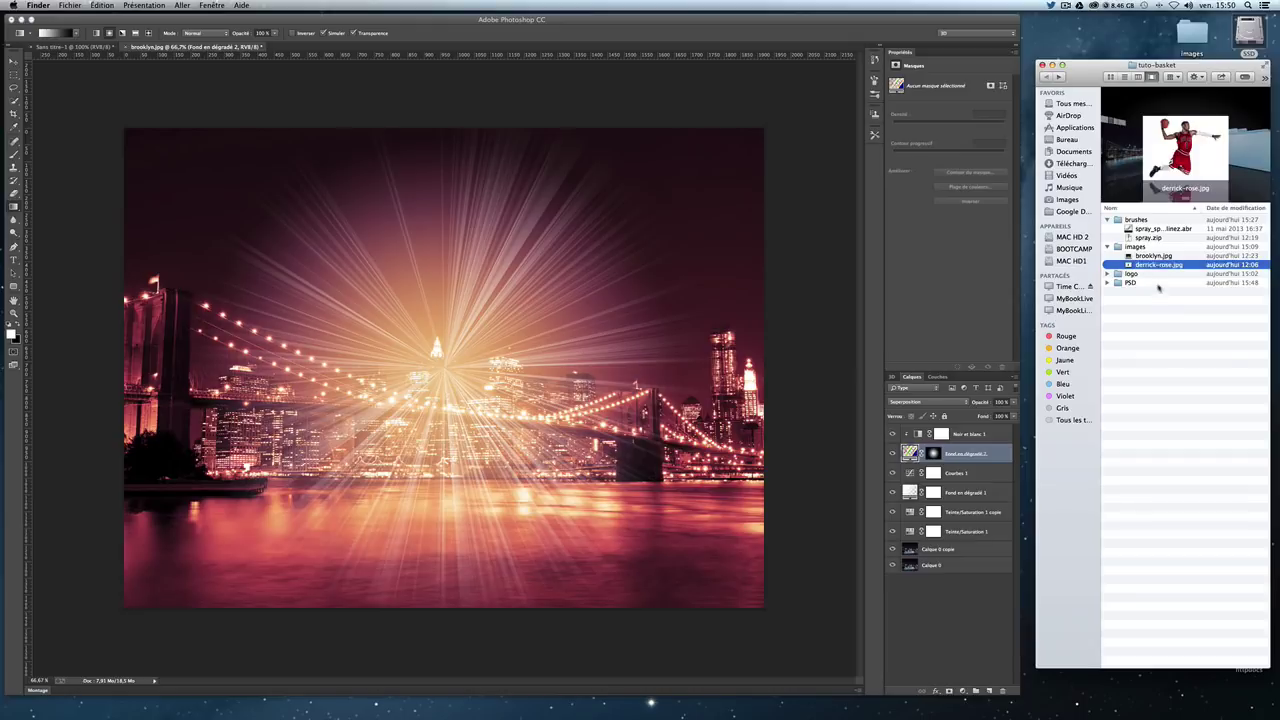
Step: Open derrick-rose.jpg in Adobe Photoshop CC via Finder's Ouvrir avec menu
left_click(1156, 267)
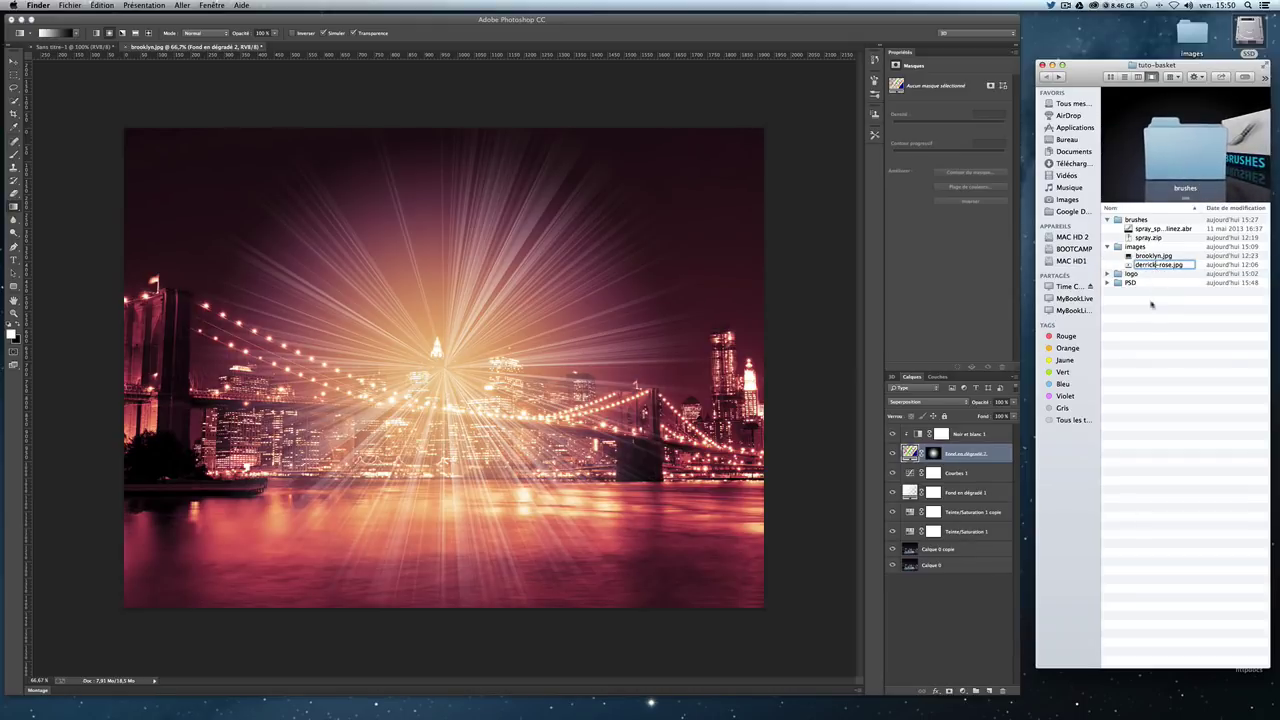
left_click(1141, 267)
right_click(1141, 269)
mouse_move(1003, 279)
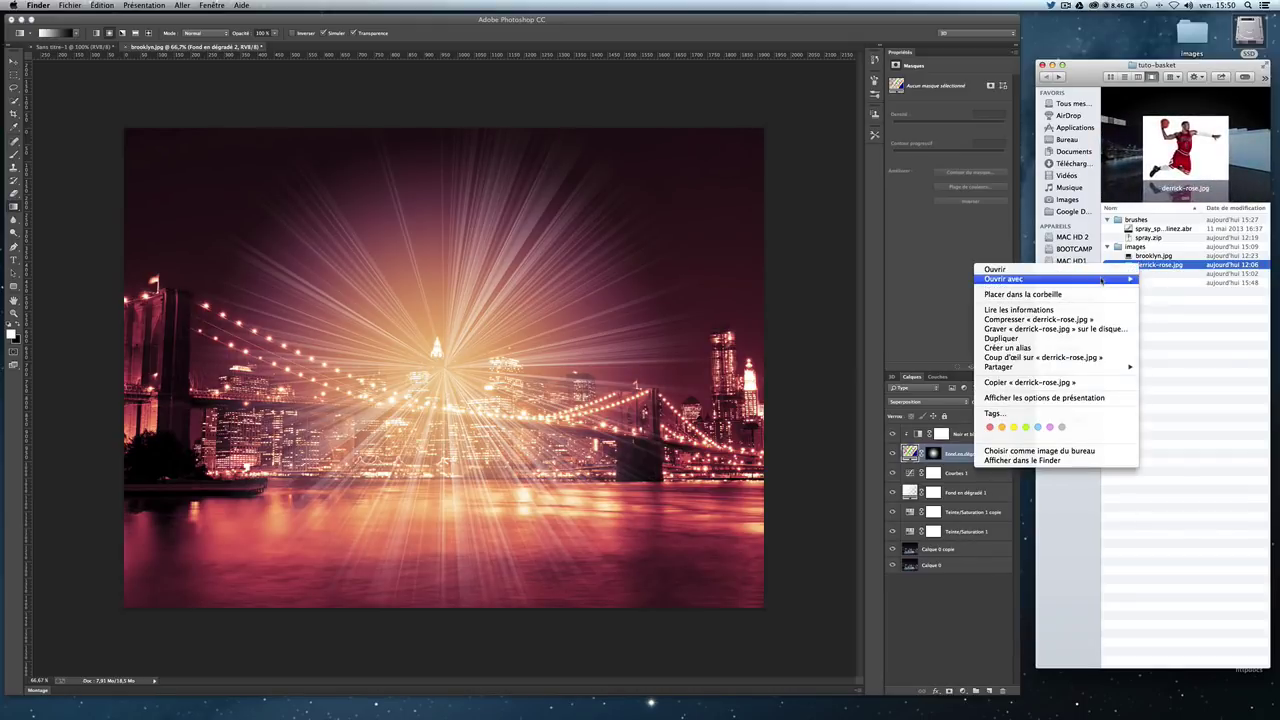
left_click(1195, 307)
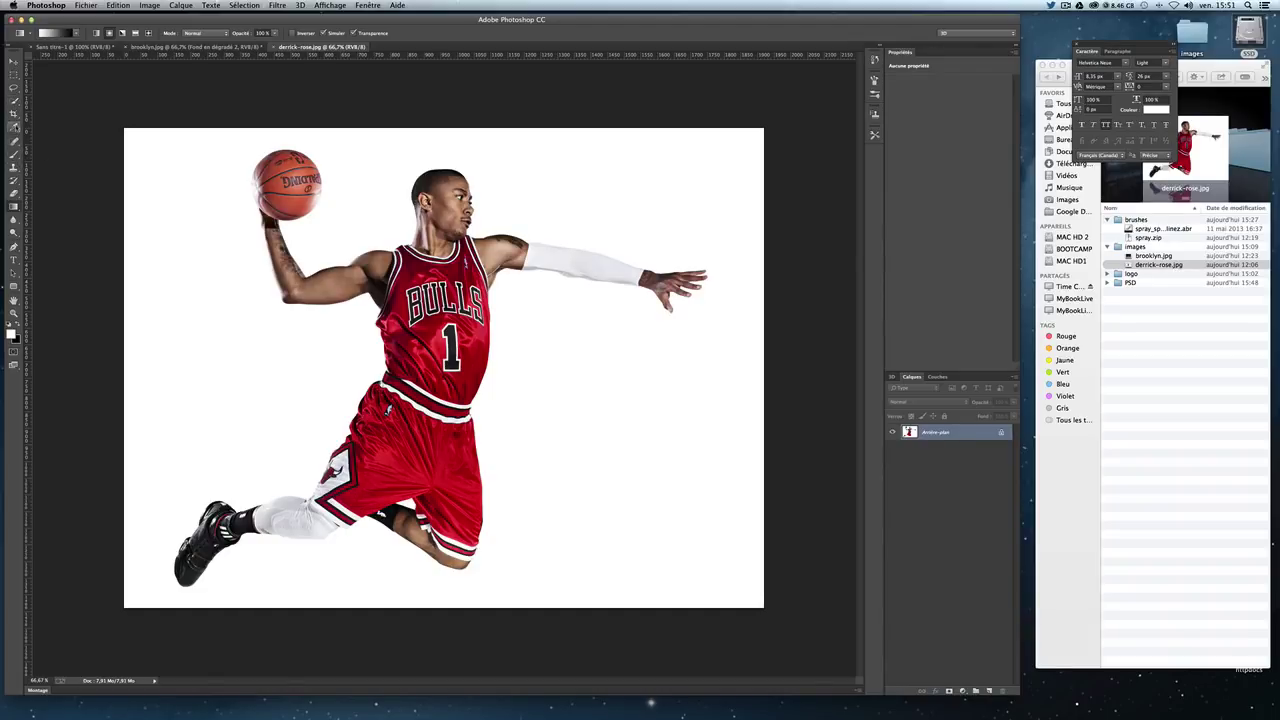
Step: Switch to the Quick Selection tool with a 50 px brush
left_click(14, 114)
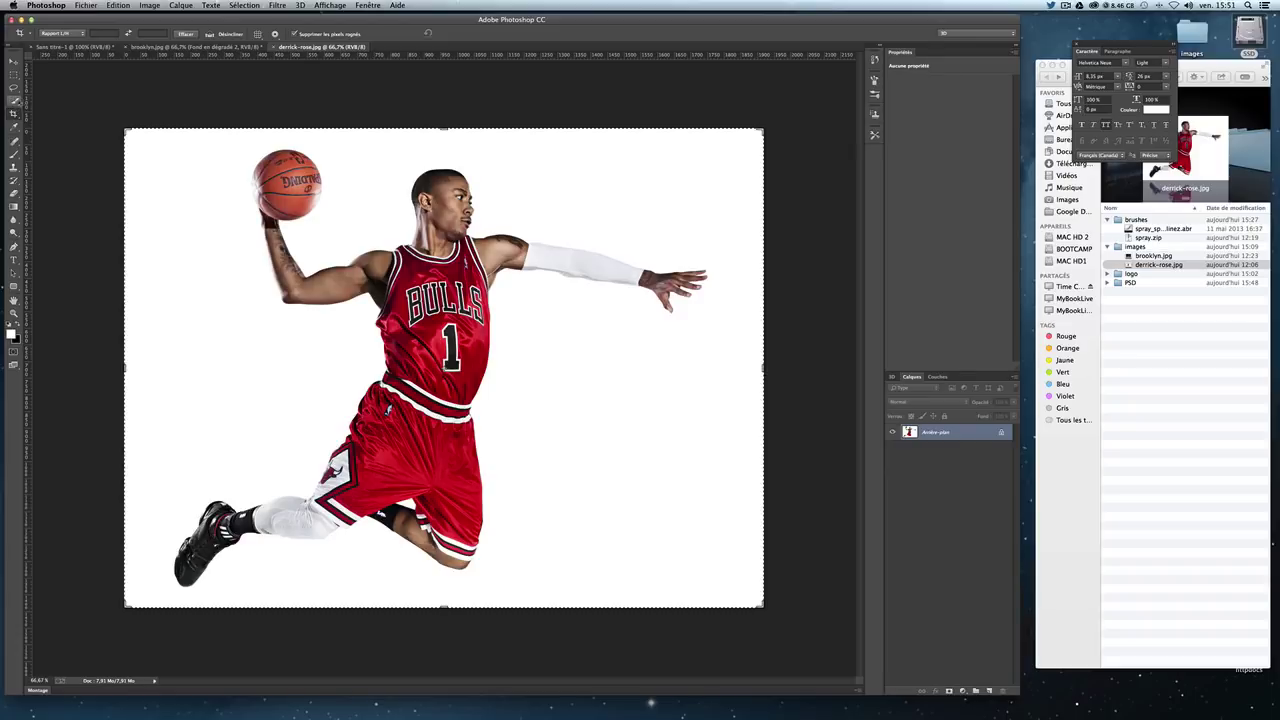
left_click(14, 101)
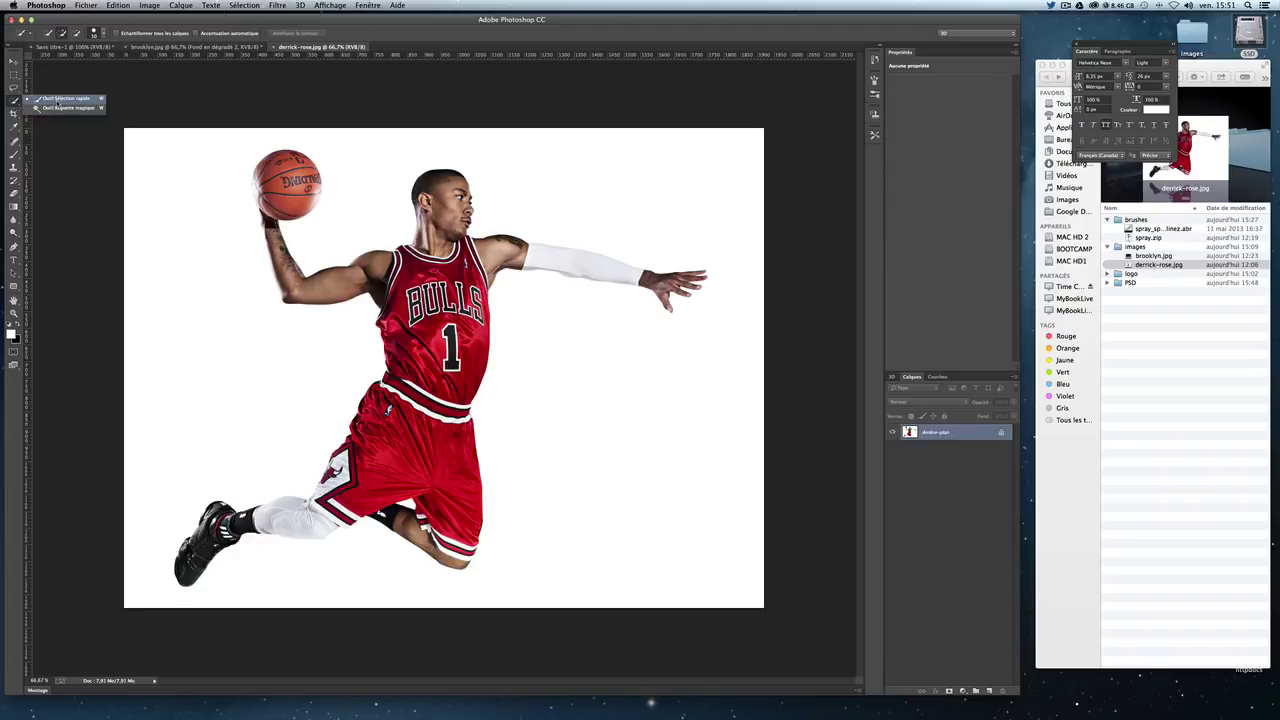
left_click(57, 102)
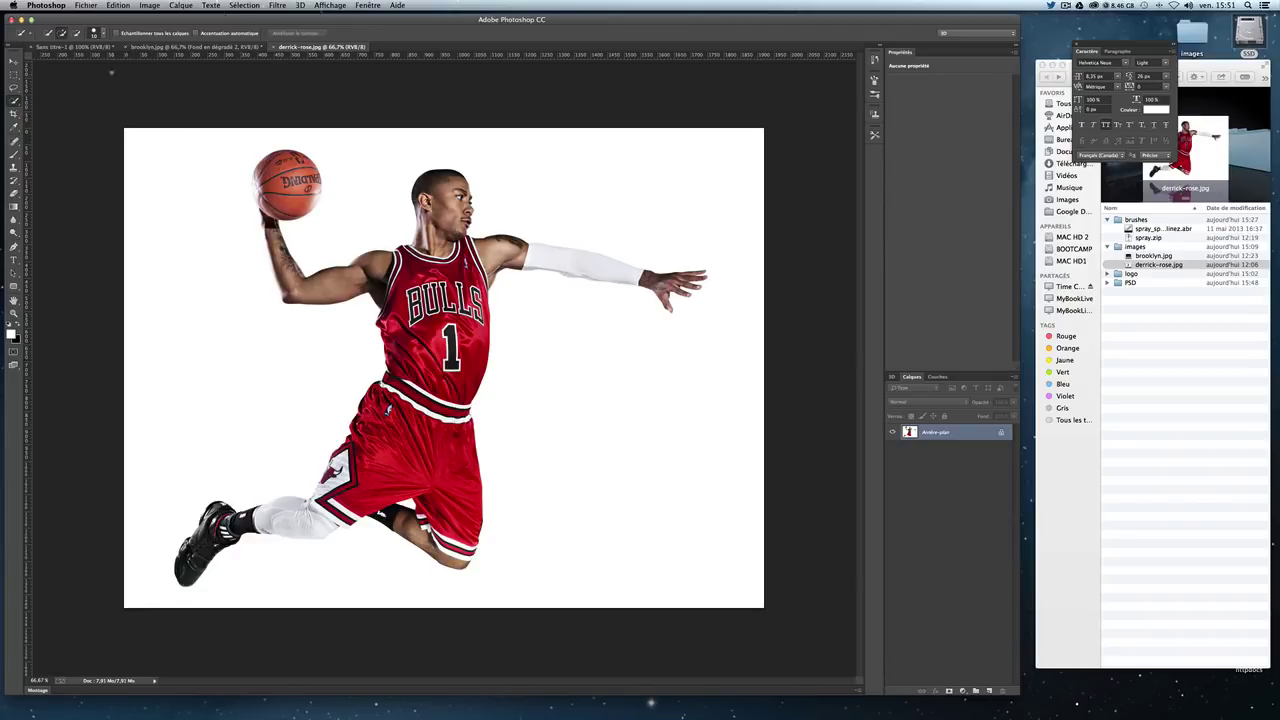
left_click(99, 33)
left_click_drag(38, 62, 50, 62)
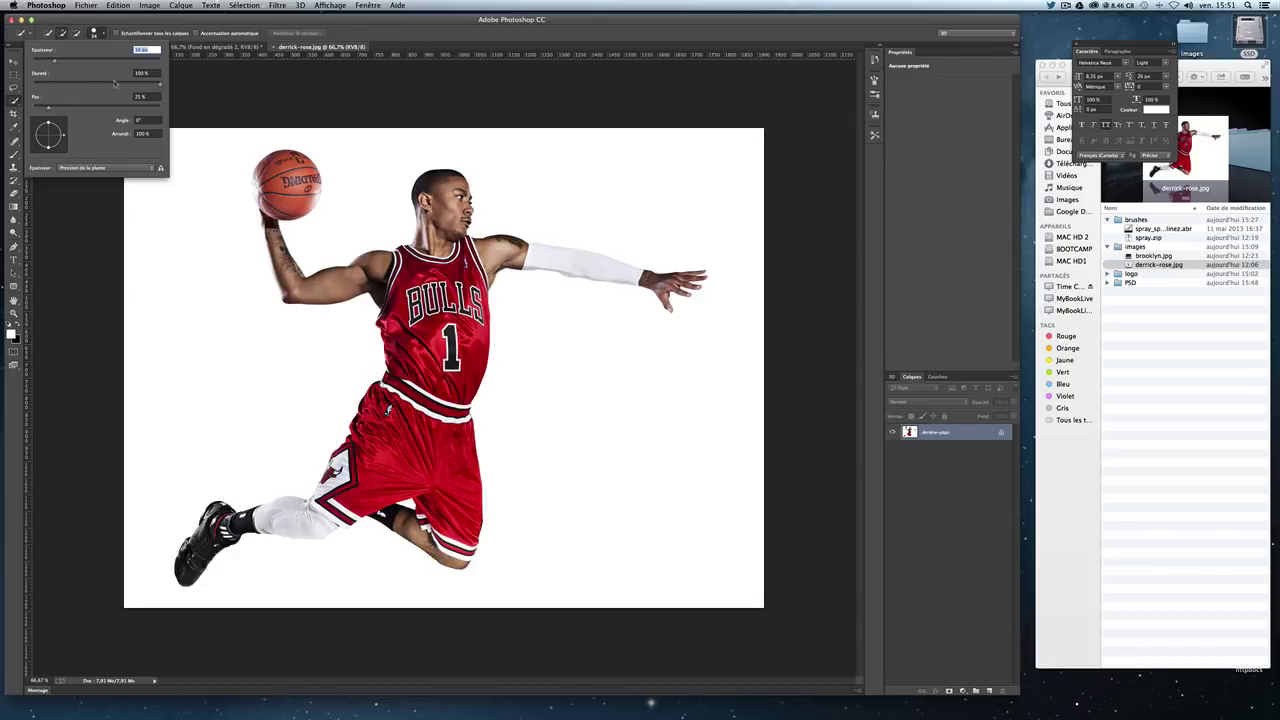
type("50")
key("Return")
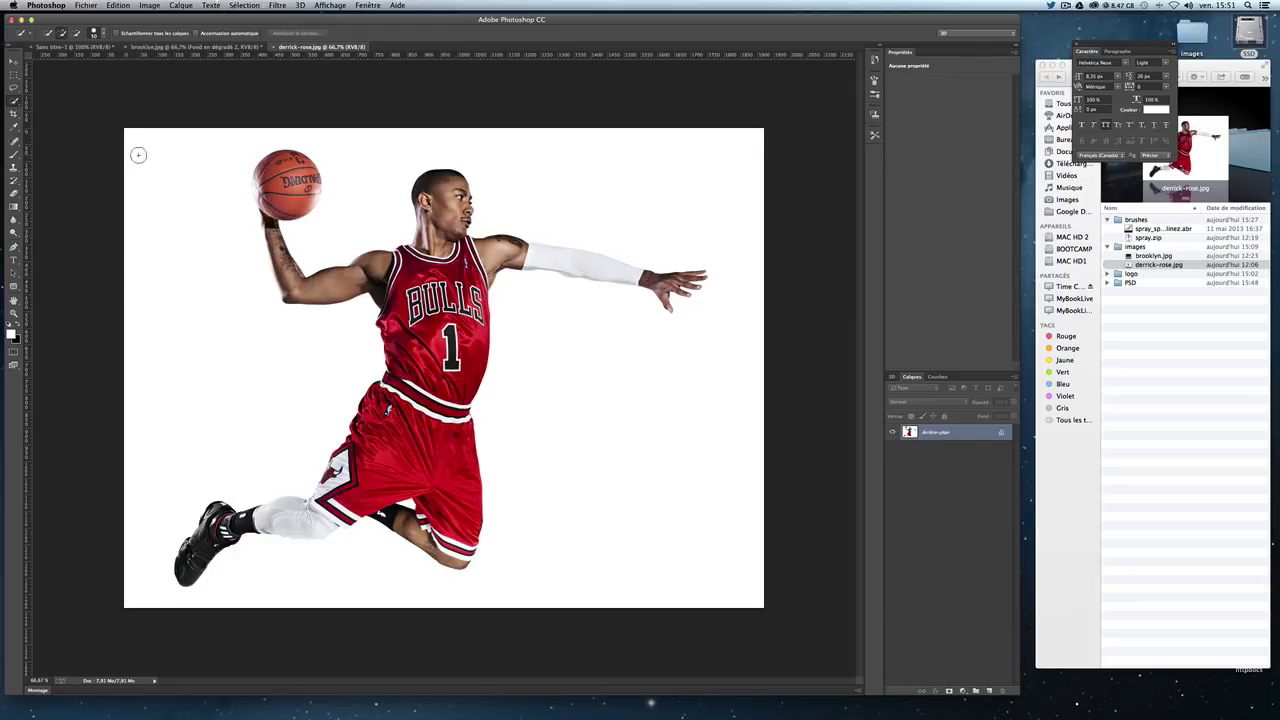
Step: Paint over the white background on the left, top and right around the player
mouse_move(157, 162)
left_mouse_down()
mouse_move(191, 234)
mouse_move(171, 309)
left_mouse_up()
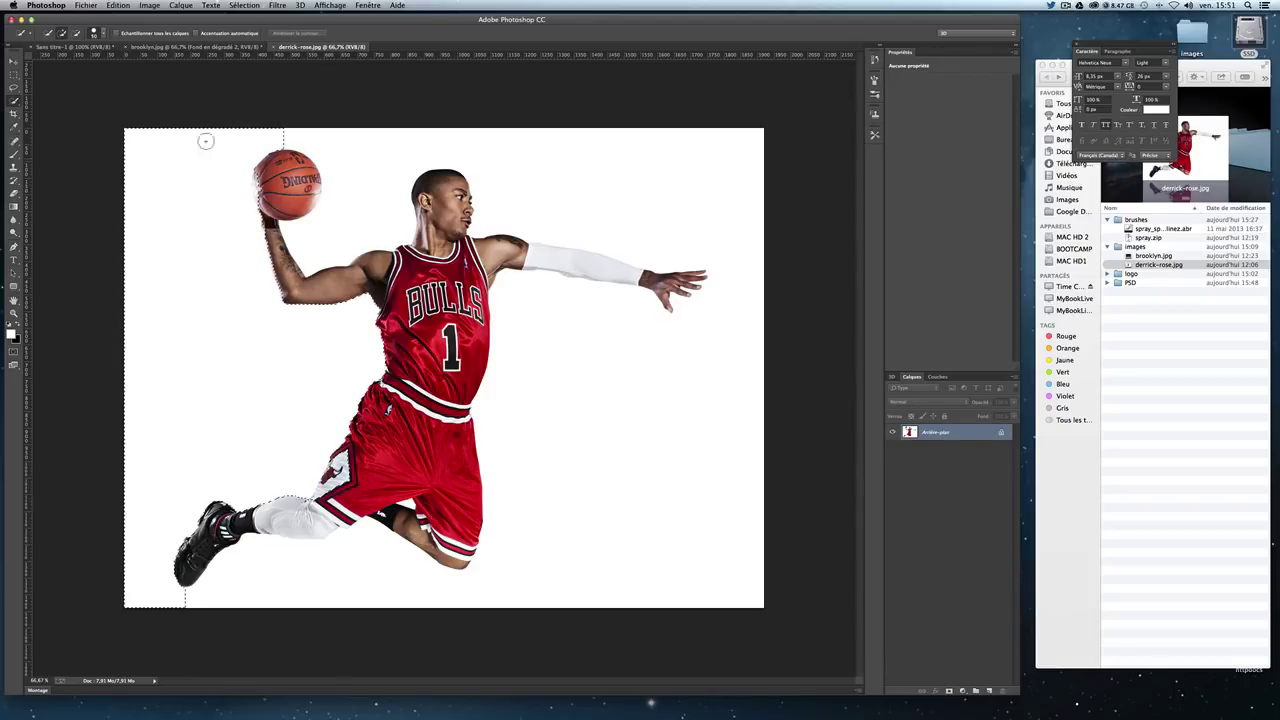
left_click_drag(206, 140, 364, 179)
mouse_move(449, 137)
left_mouse_down()
mouse_move(574, 177)
mouse_move(563, 211)
mouse_move(636, 212)
left_mouse_up()
mouse_move(731, 237)
left_mouse_down()
mouse_move(709, 371)
mouse_move(631, 343)
left_mouse_up()
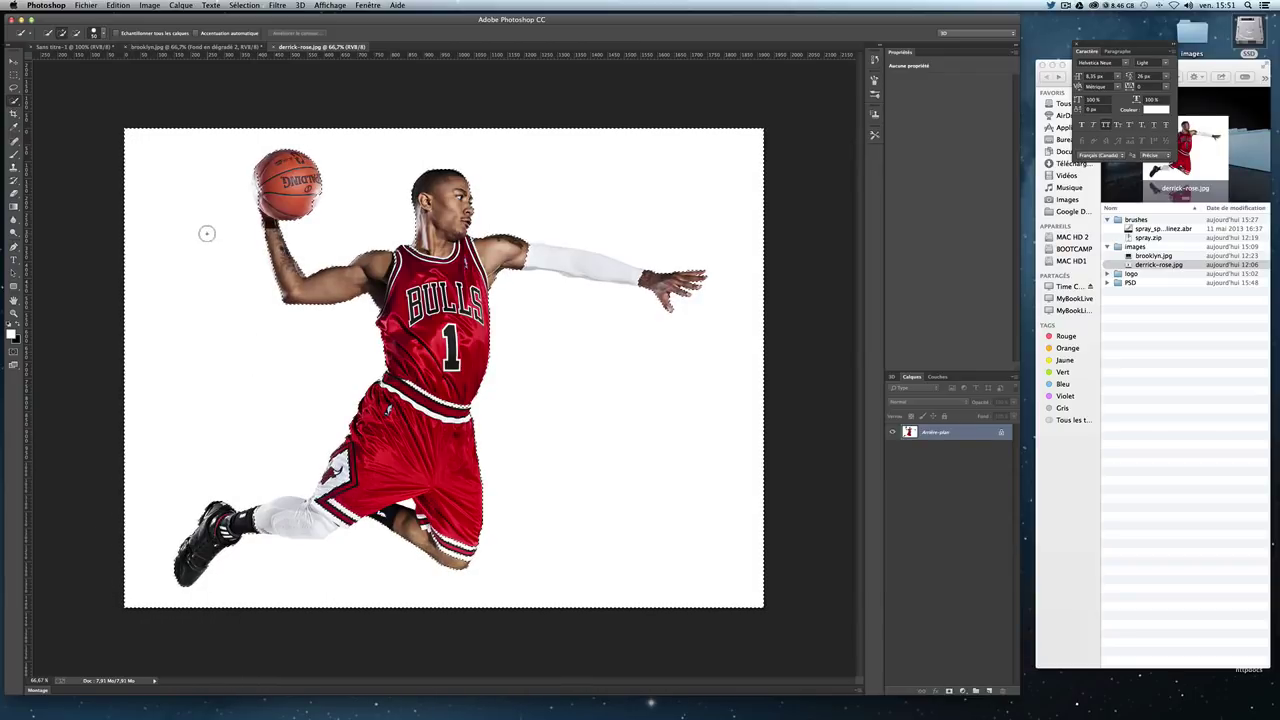
left_click(237, 357)
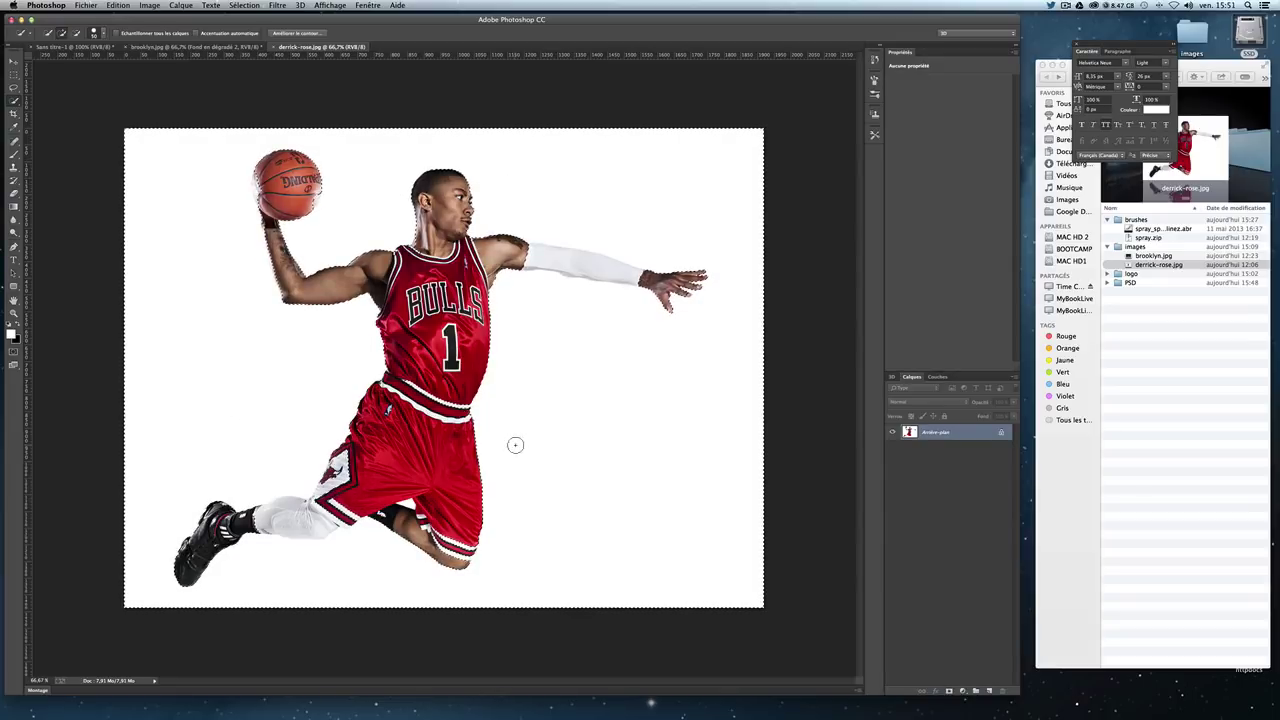
Step: Zoom to 200% around the ball and add the background beside the wrist
key("super+plus")
key("super+plus")
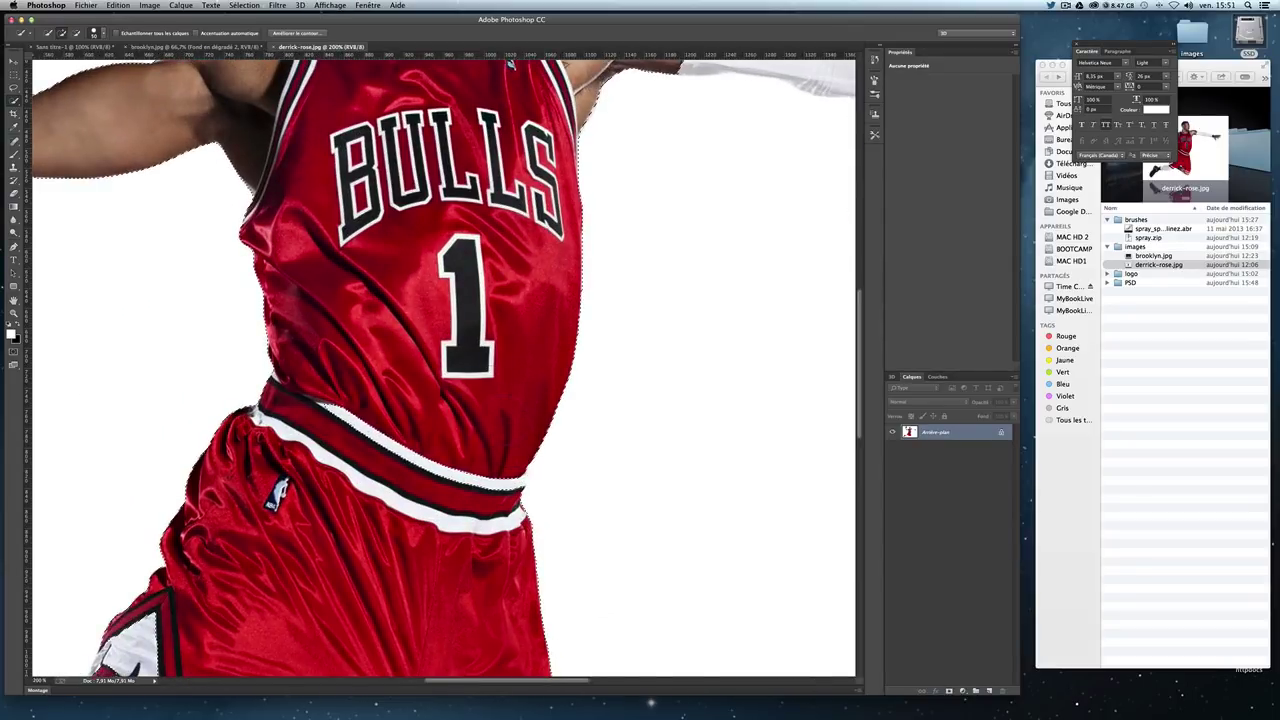
key("super+minus")
scroll(337, 209, "up", 3)
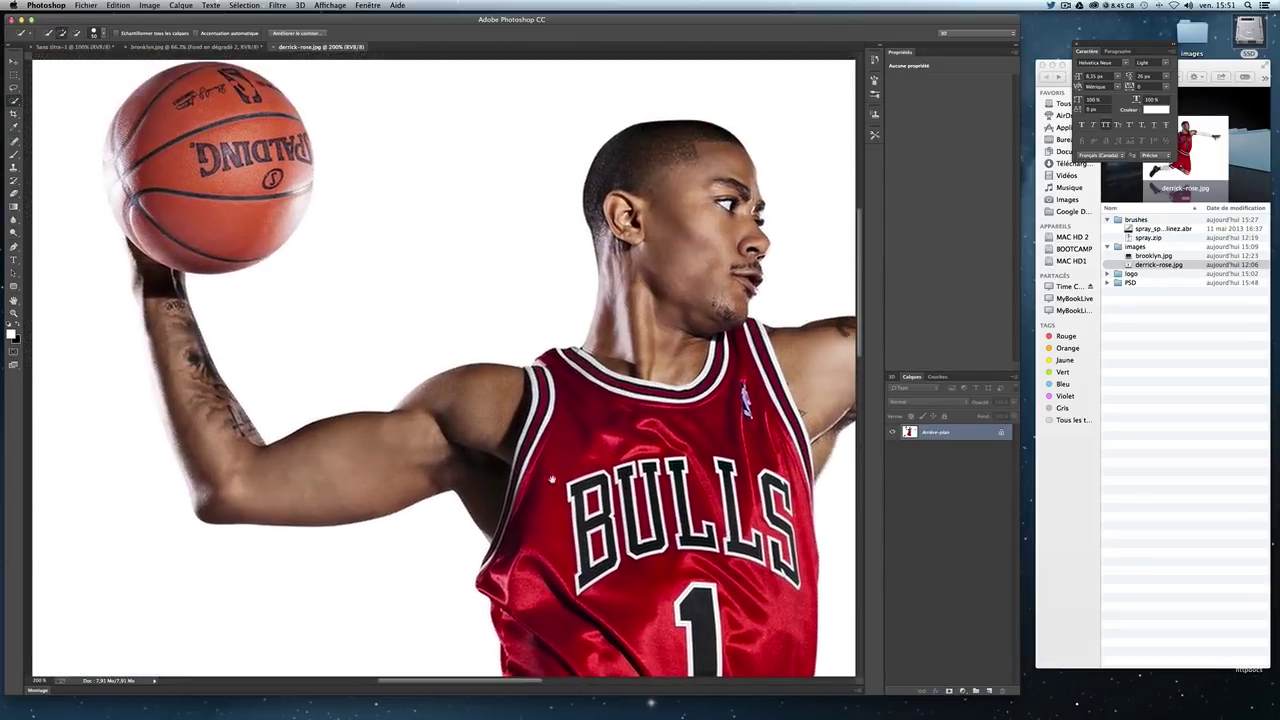
key("super+plus")
key("Return")
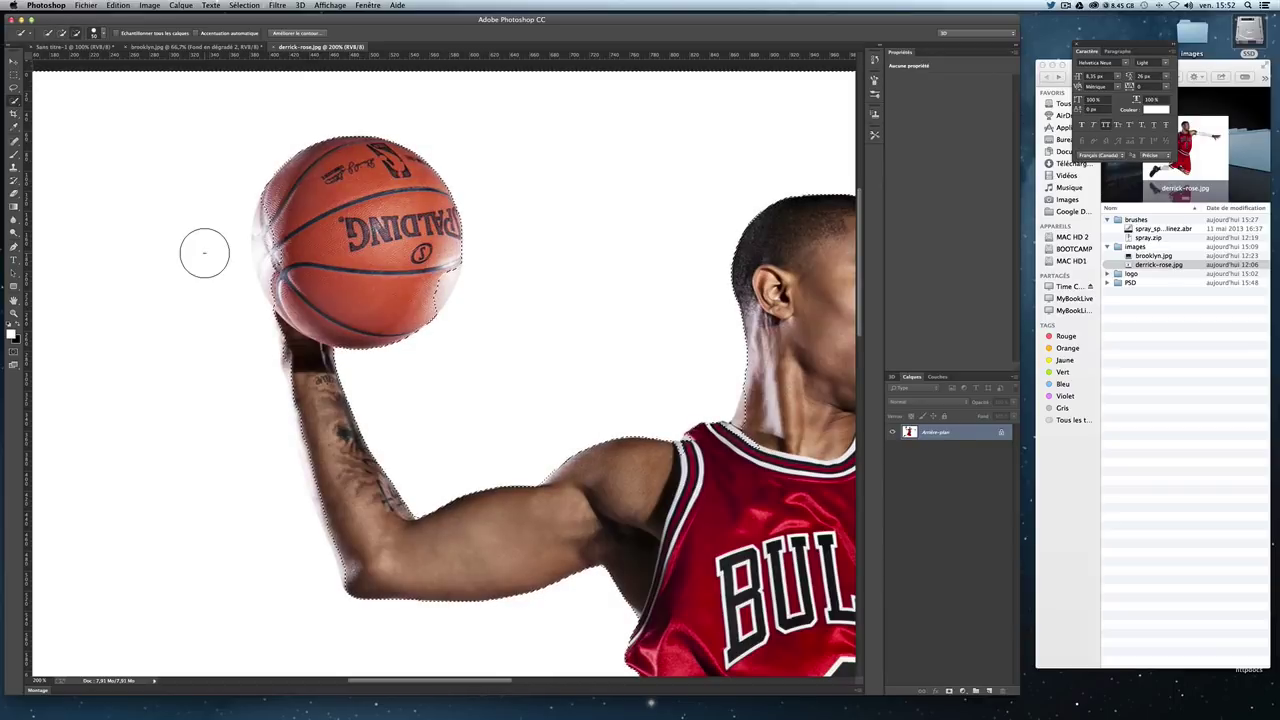
left_click_drag(295, 248, 285, 262)
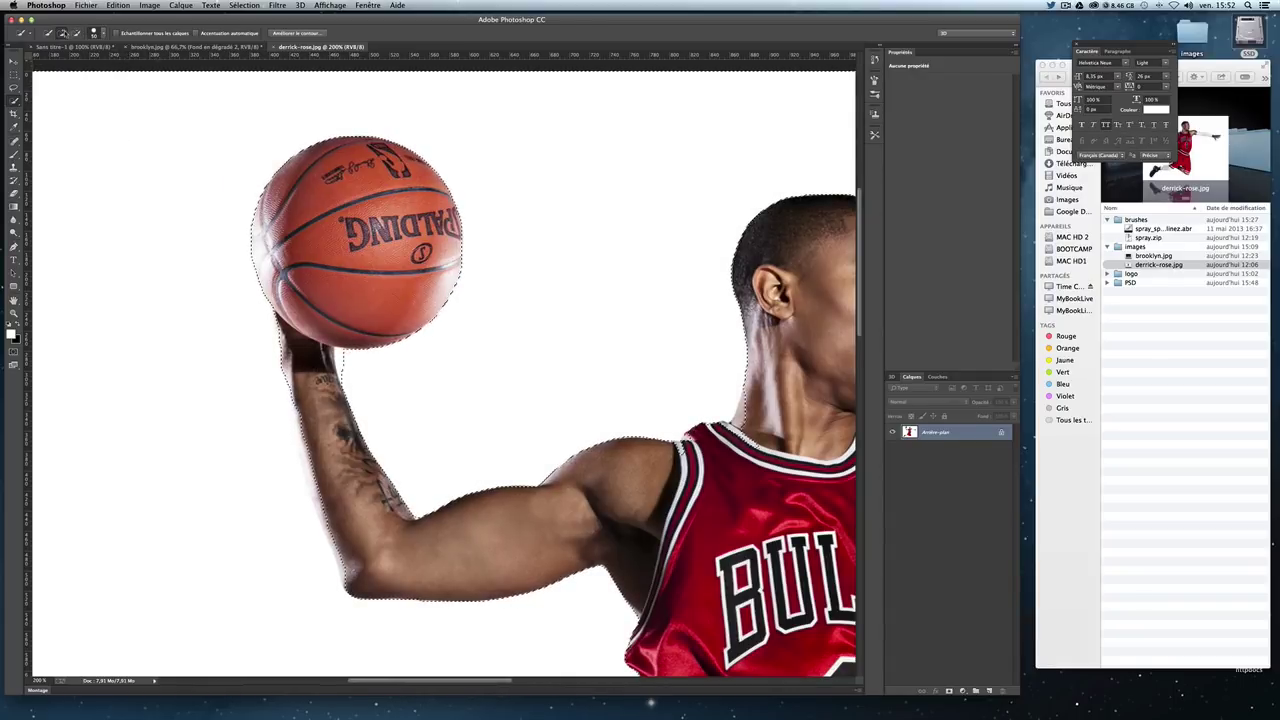
left_click(95, 34)
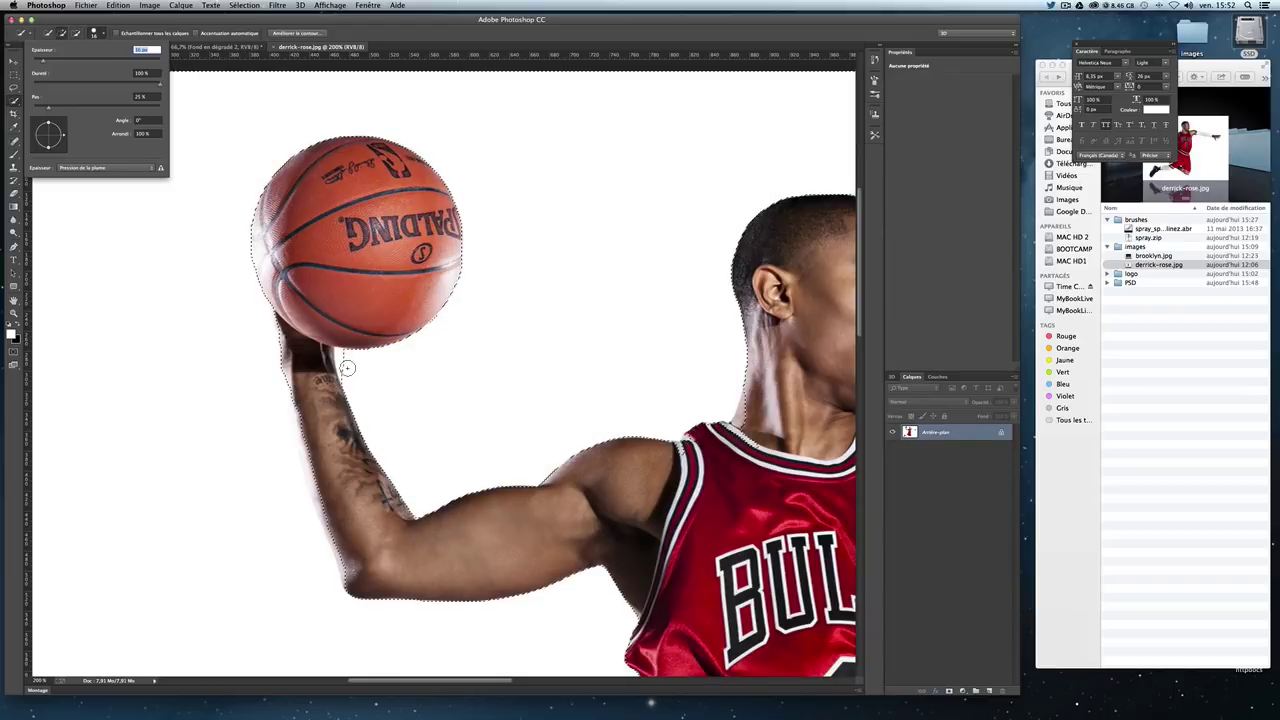
key("Return")
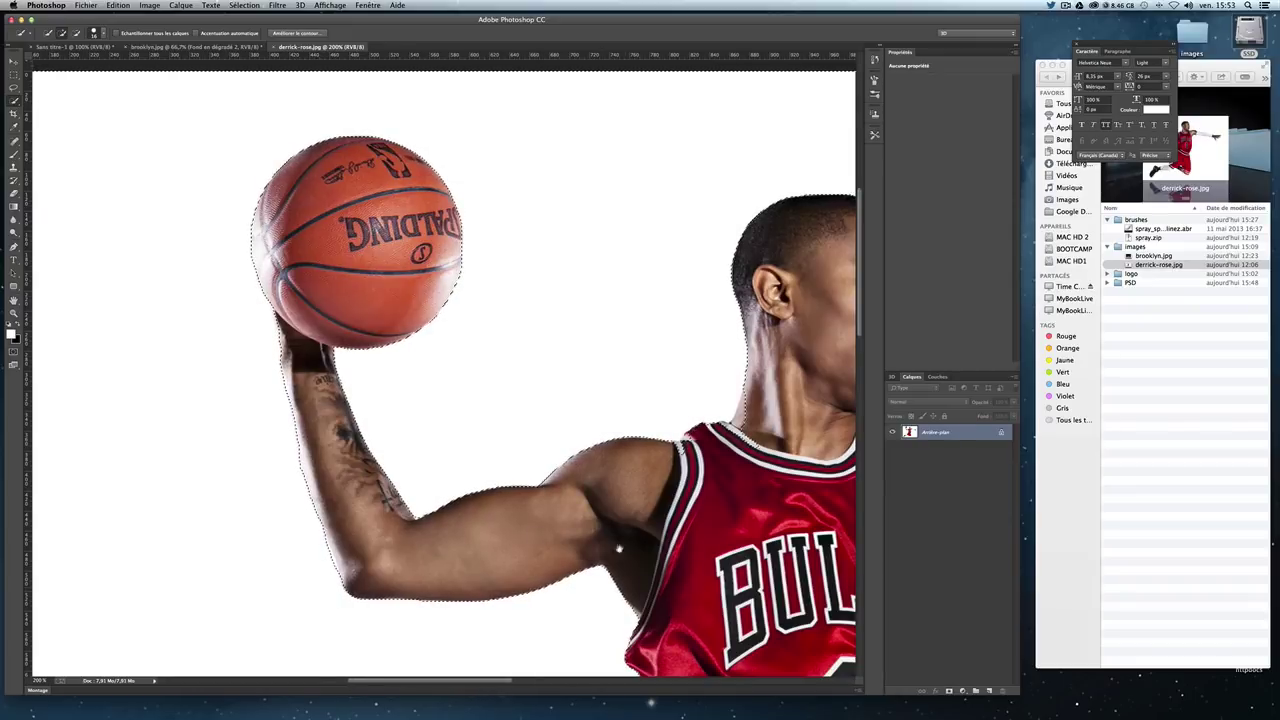
Step: Zoom in on the face and neck and add the area beside the chin
scroll(257, 433, "right", 5)
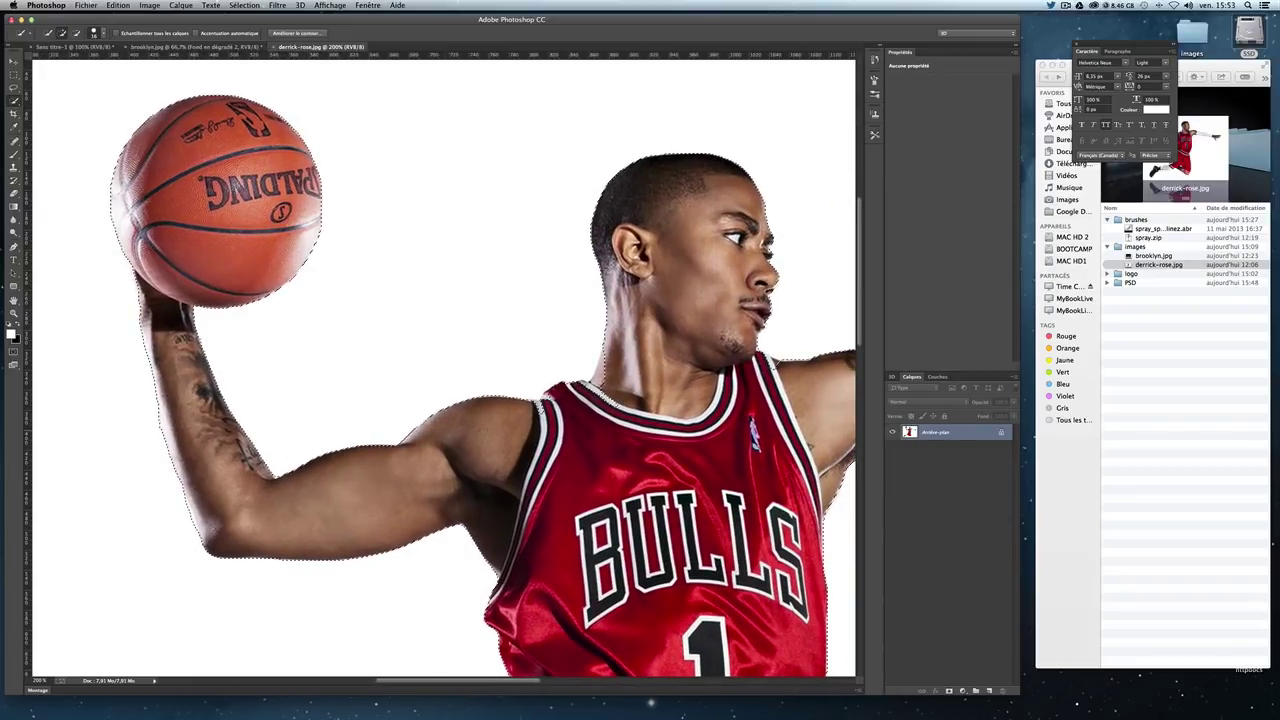
scroll(424, 430, "right", 3)
scroll(424, 430, "right", 2)
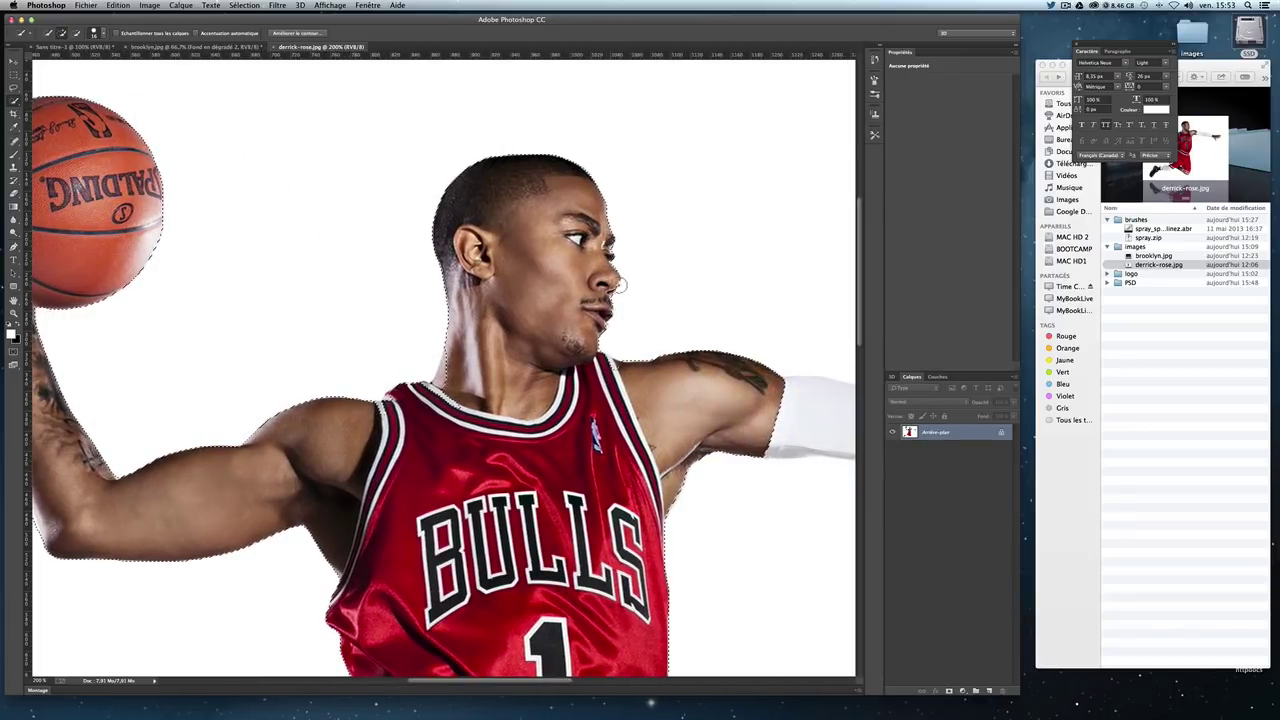
key("ctrl+plus")
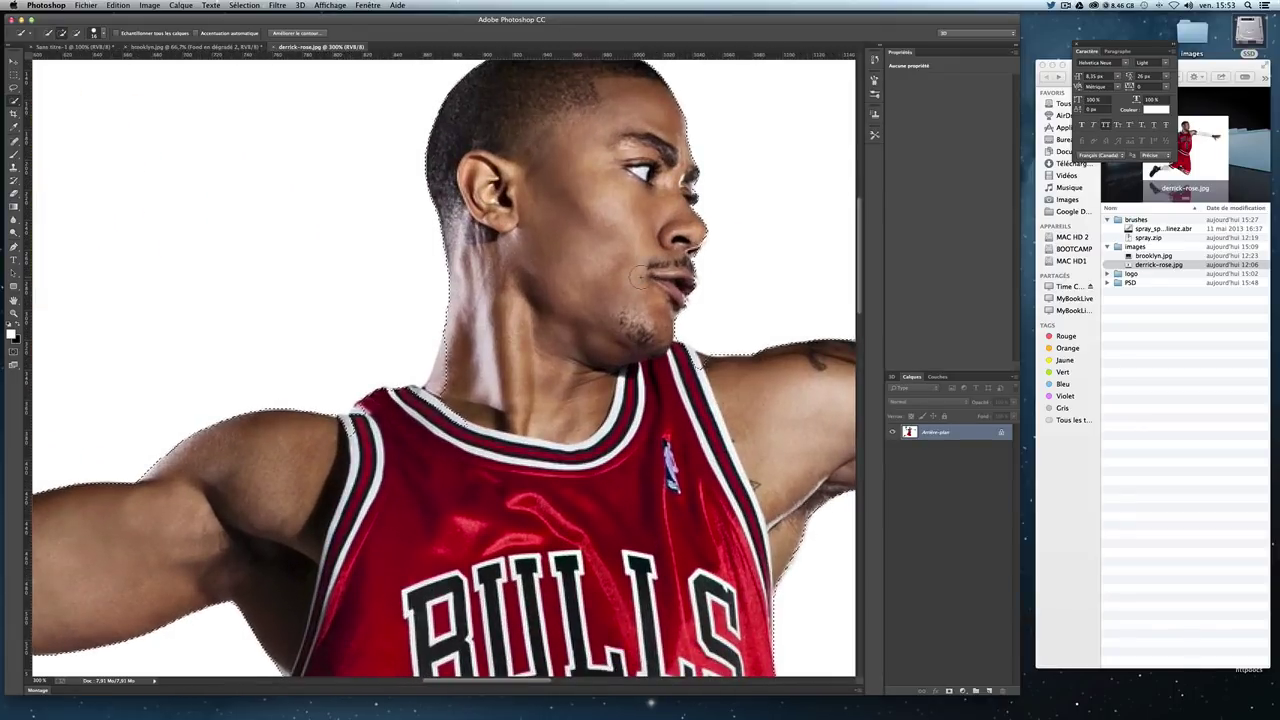
key("ctrl+plus")
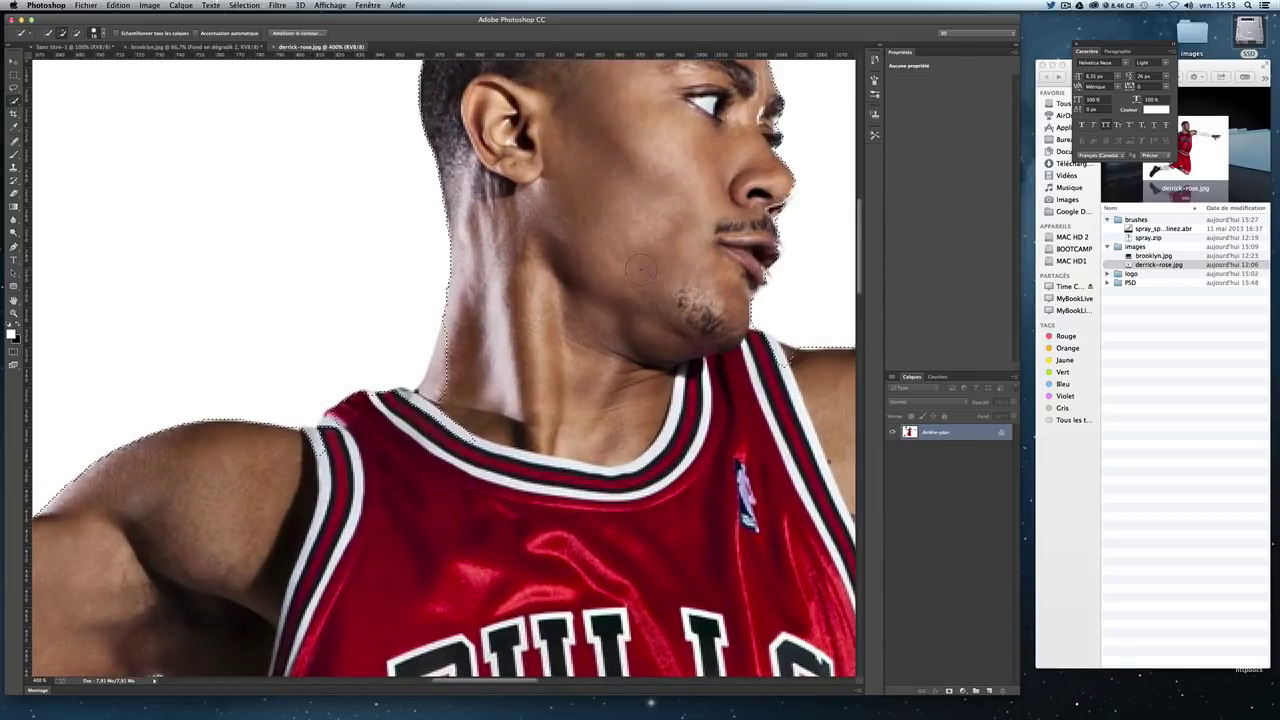
left_click_drag(622, 270, 505, 367)
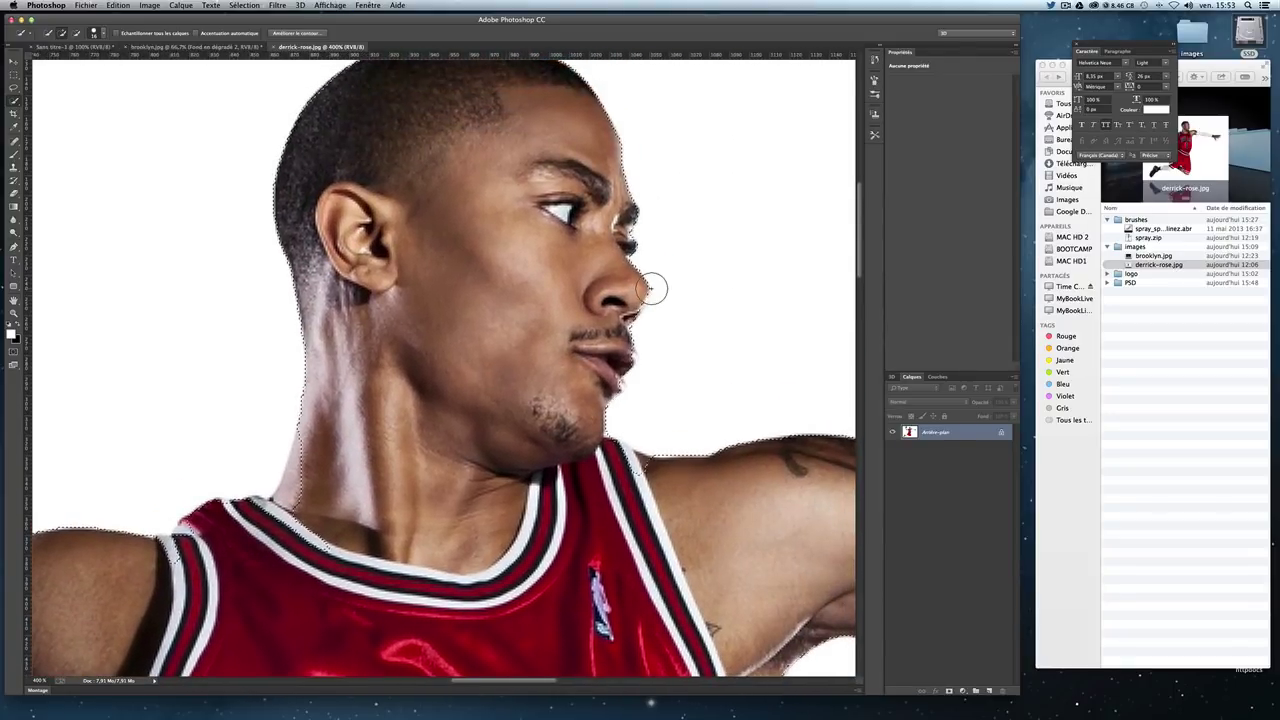
mouse_move(411, 315)
left_mouse_down()
mouse_move(658, 270)
mouse_move(549, 279)
left_mouse_up()
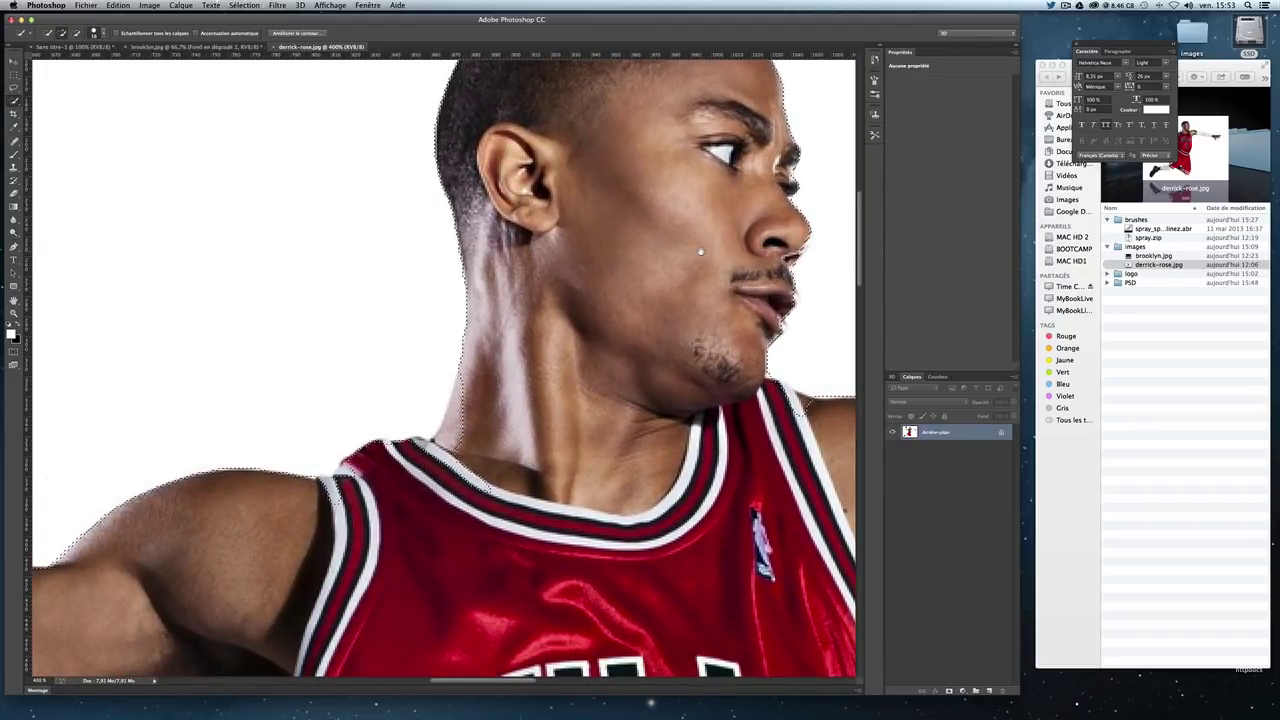
mouse_move(701, 252)
left_mouse_down()
mouse_move(587, 303)
mouse_move(450, 433)
left_mouse_up()
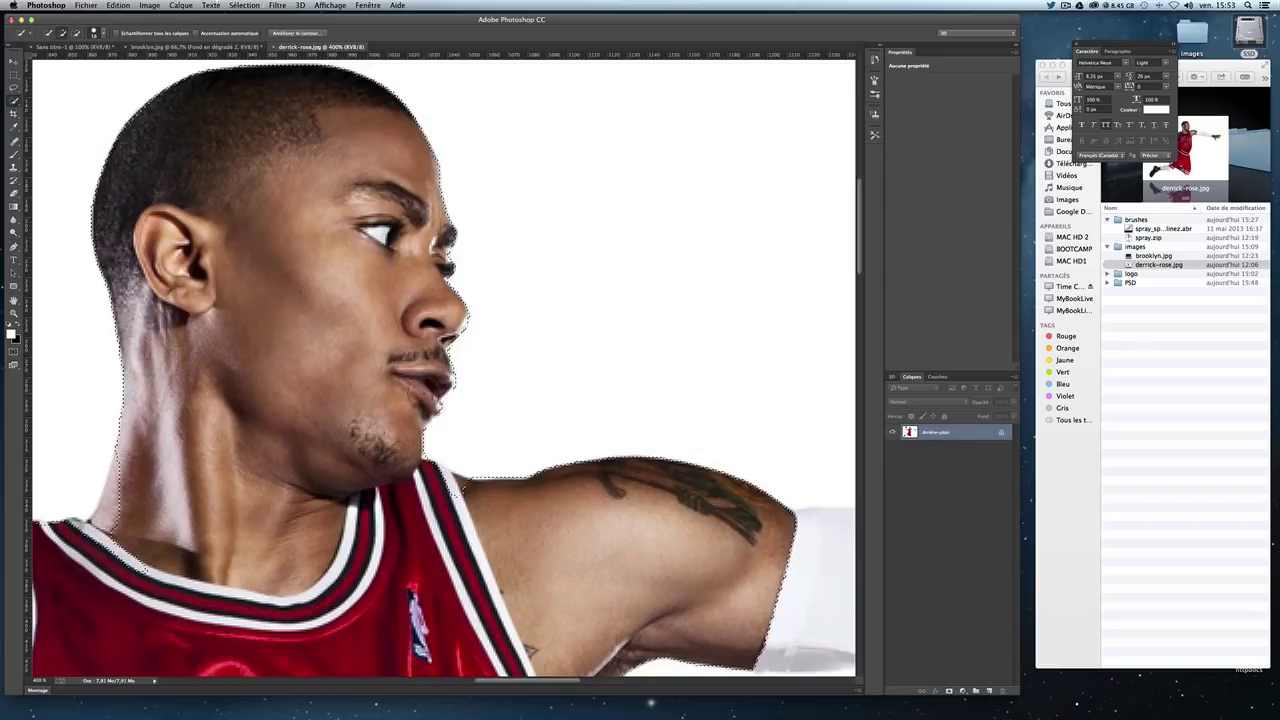
left_click(100, 36)
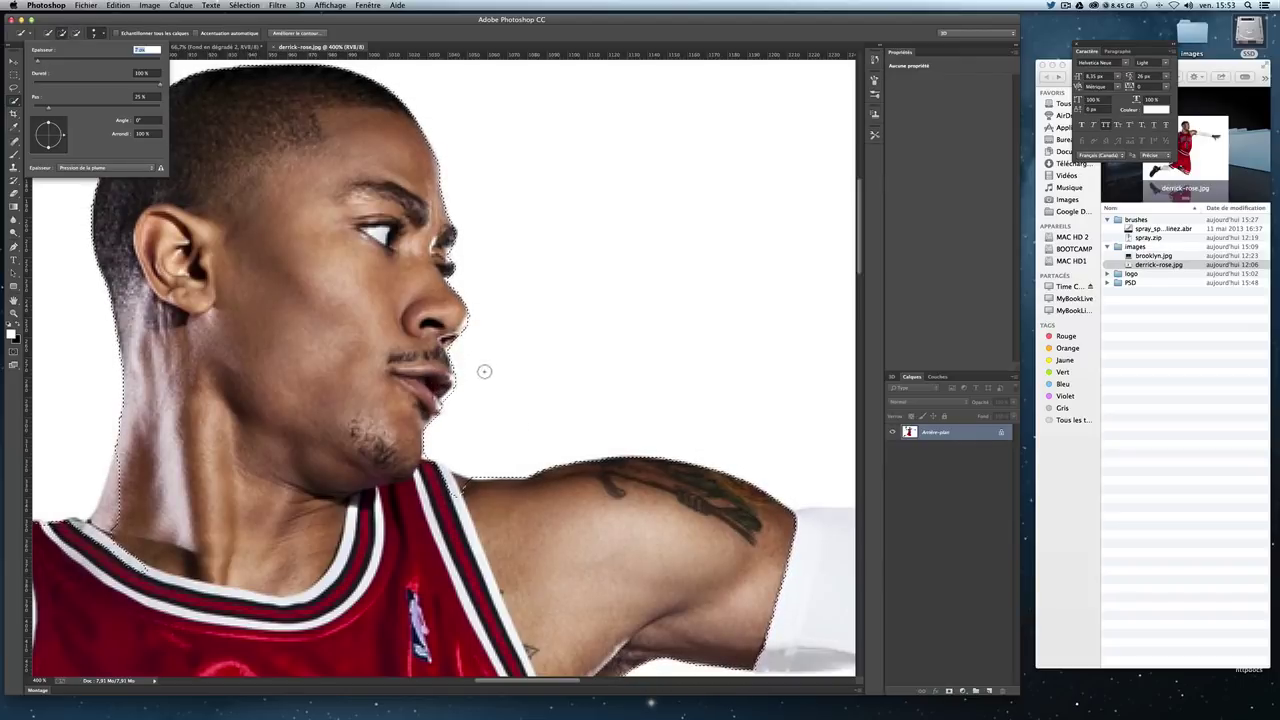
left_click(437, 407)
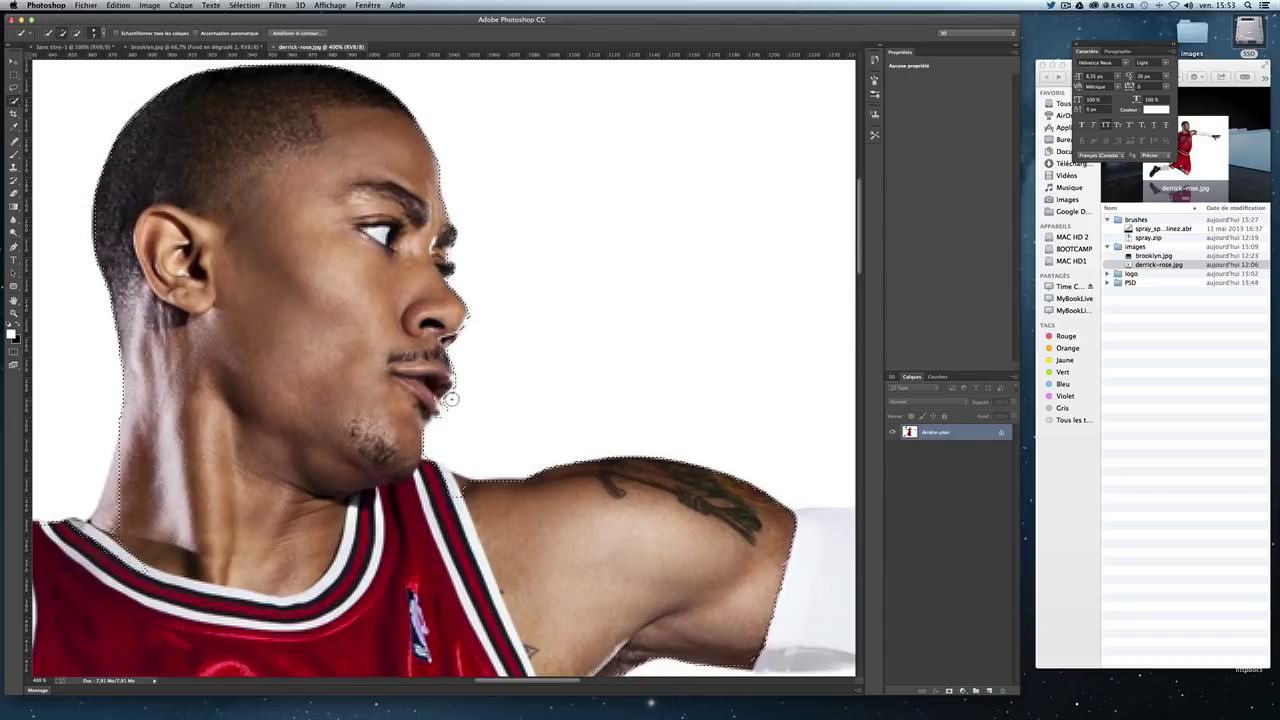
Step: Set the Quick Selection brush size to 20 px
scroll(560, 399, "down", 2)
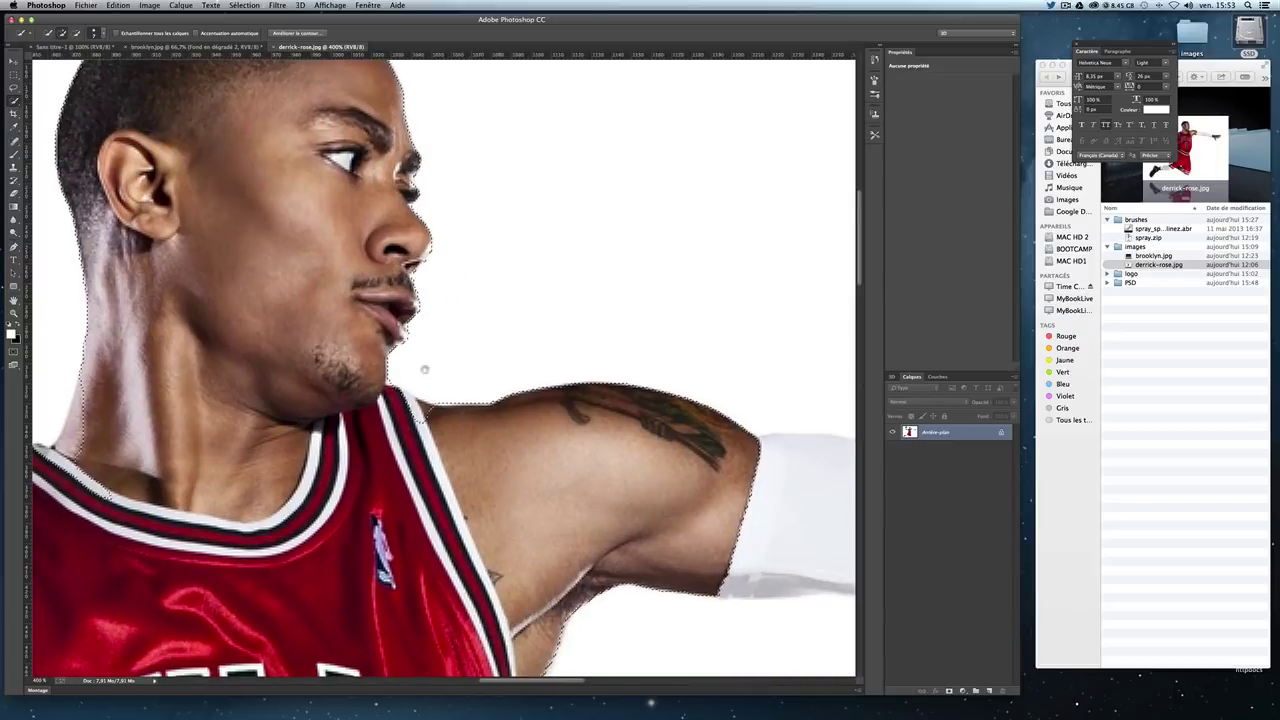
left_click(96, 33)
left_click_drag(37, 60, 45, 60)
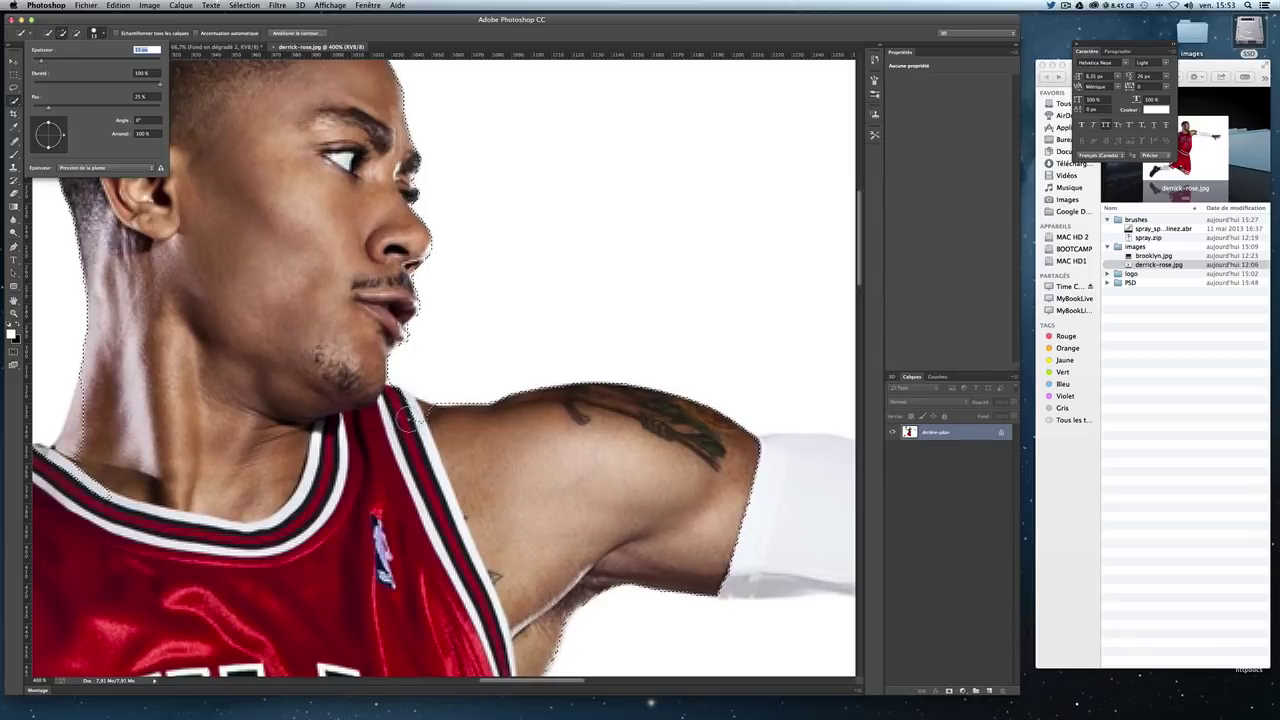
key("Return")
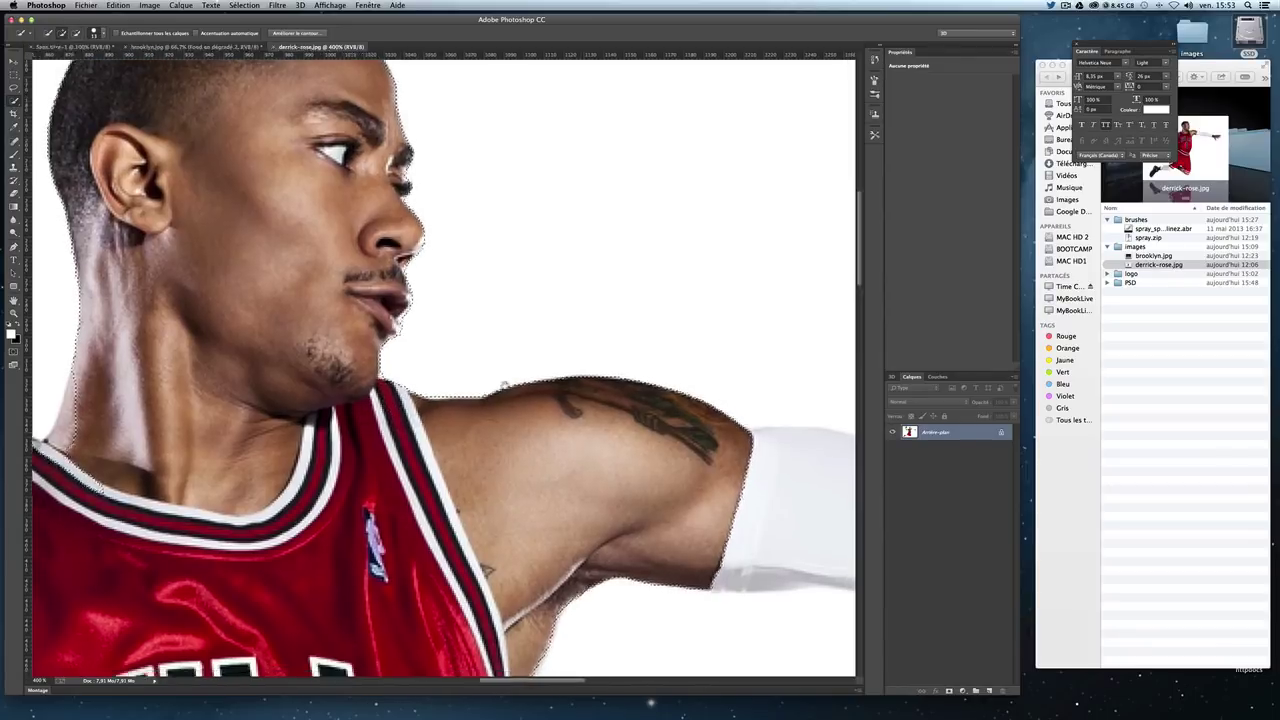
Step: Zoom out and add the sleeve edge near the shoulder to the selection
scroll(560, 390, "down", 5)
scroll(560, 390, "right", 5)
key("super+minus")
scroll(689, 357, "right", 5)
scroll(349, 266, "right", 3)
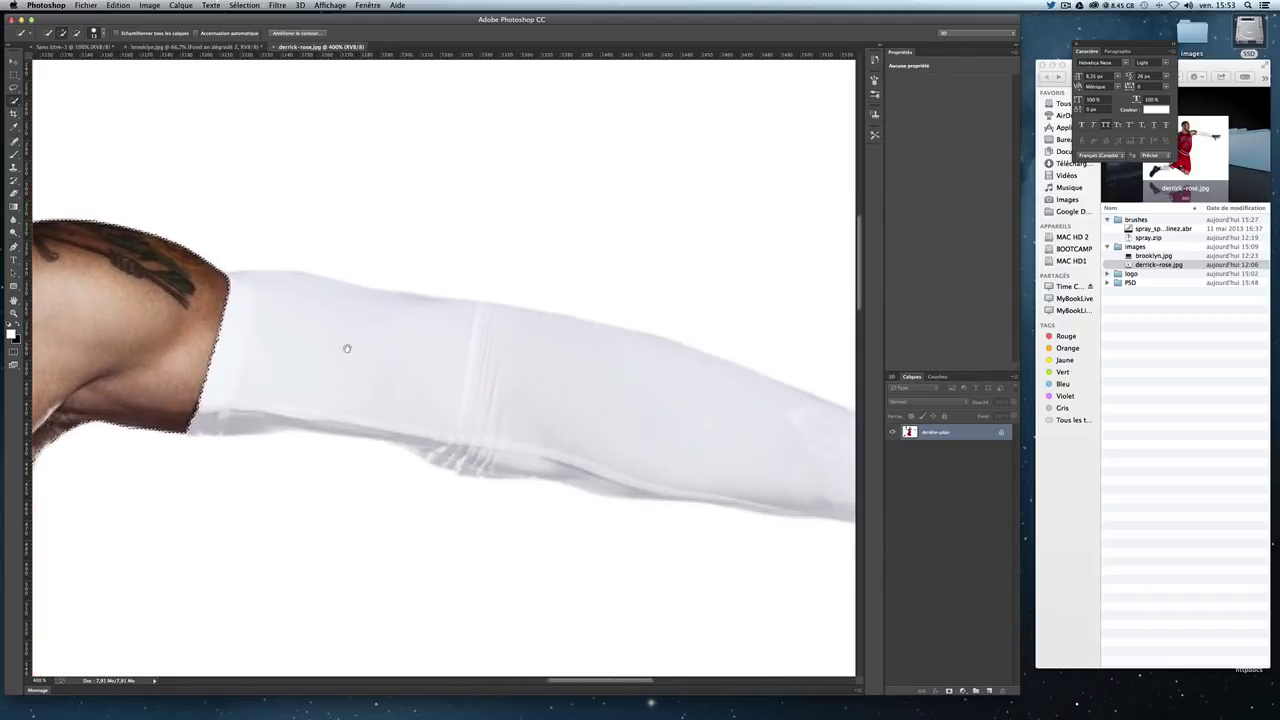
scroll(367, 350, "left", 2)
key("super+minus")
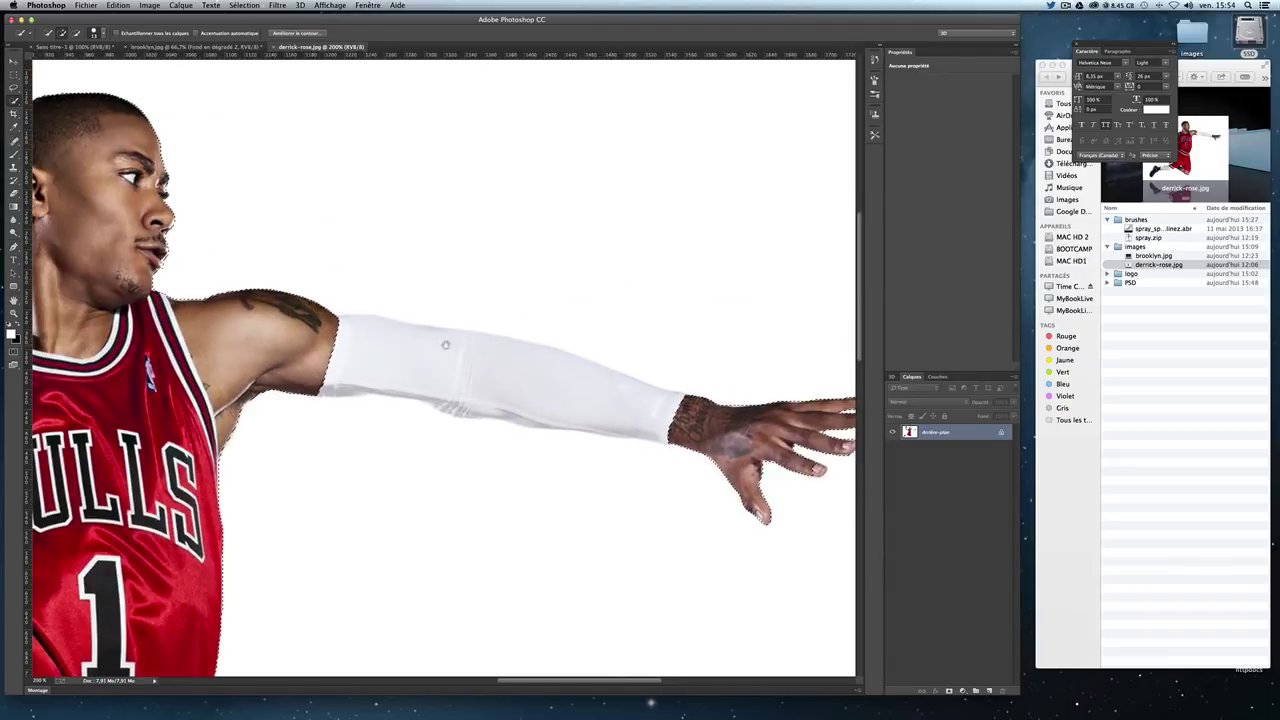
scroll(330, 330, "right", 3)
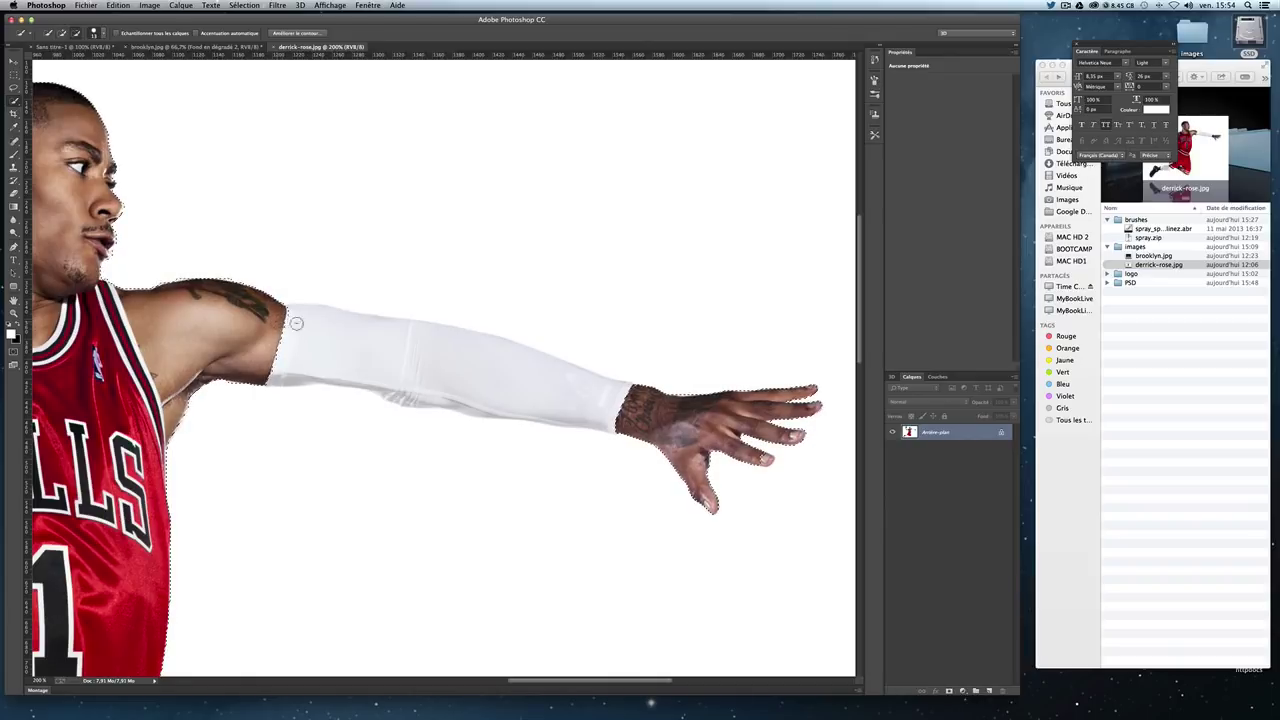
left_click_drag(292, 324, 322, 330)
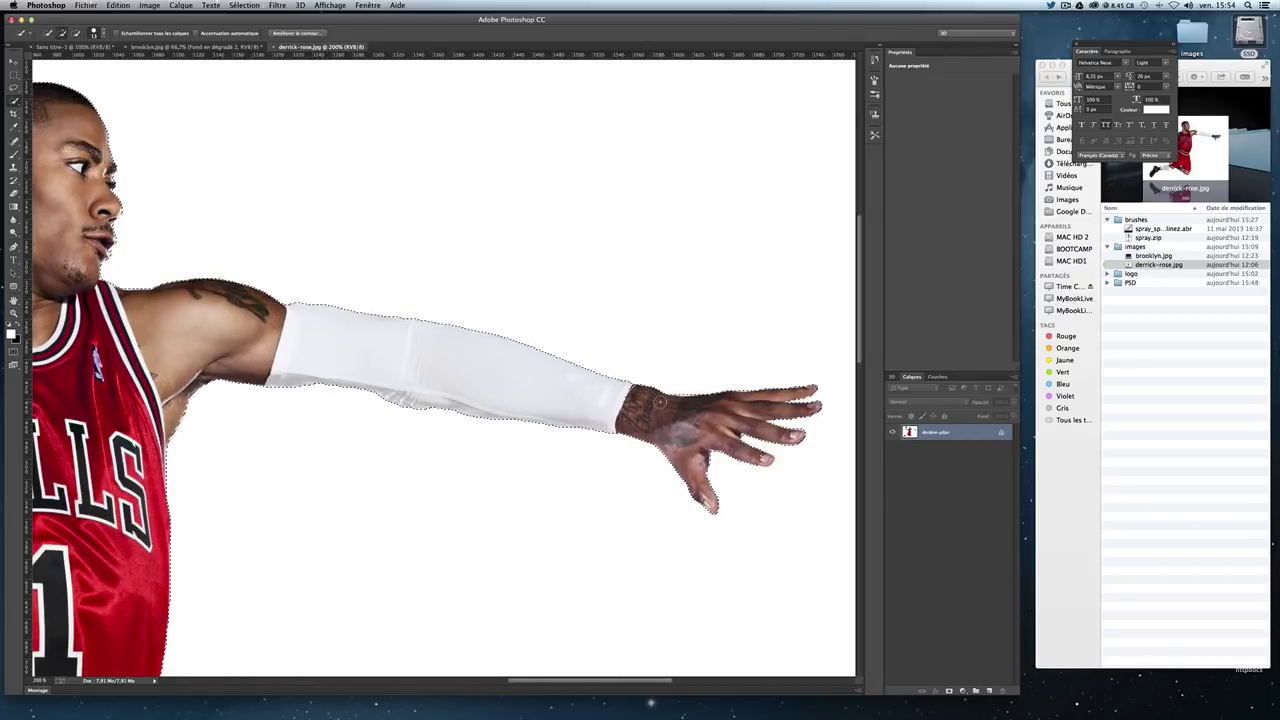
Step: Pan around the arm and hand, adding more of the forearm to the selection
scroll(543, 371, "left", 3)
scroll(500, 330, "down", 2)
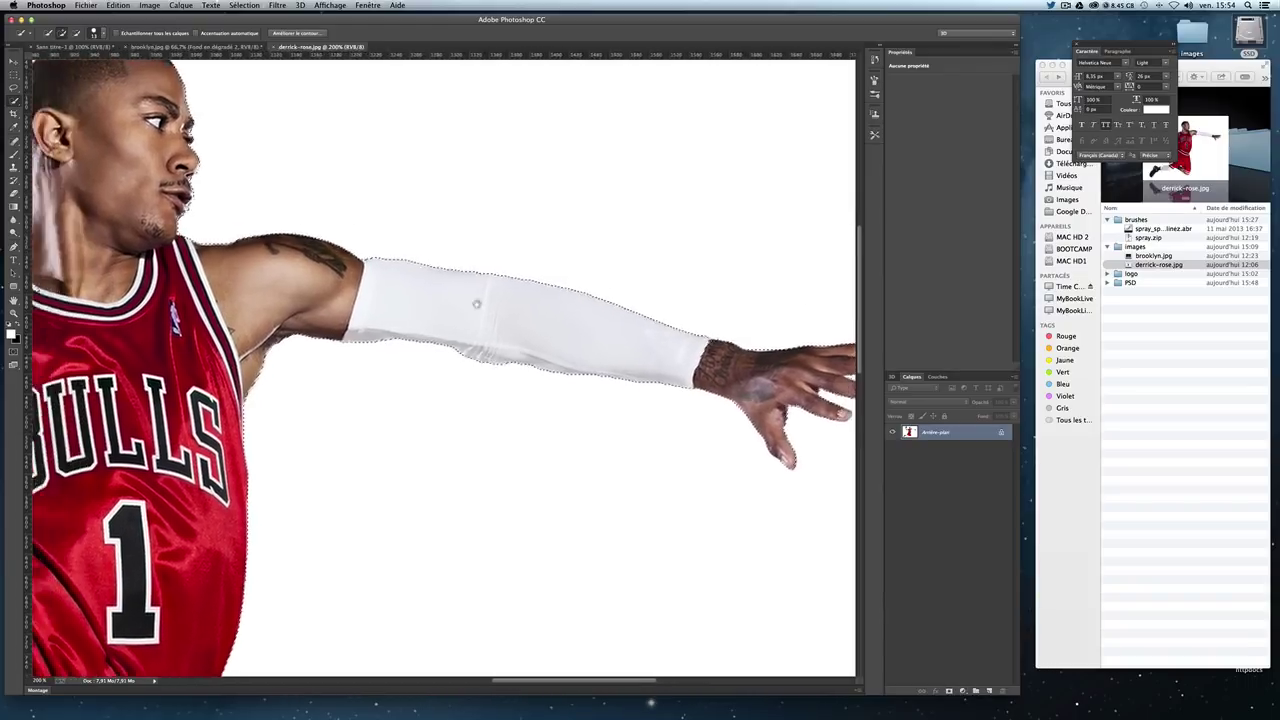
scroll(476, 304, "right", 3)
scroll(476, 304, "down", 1)
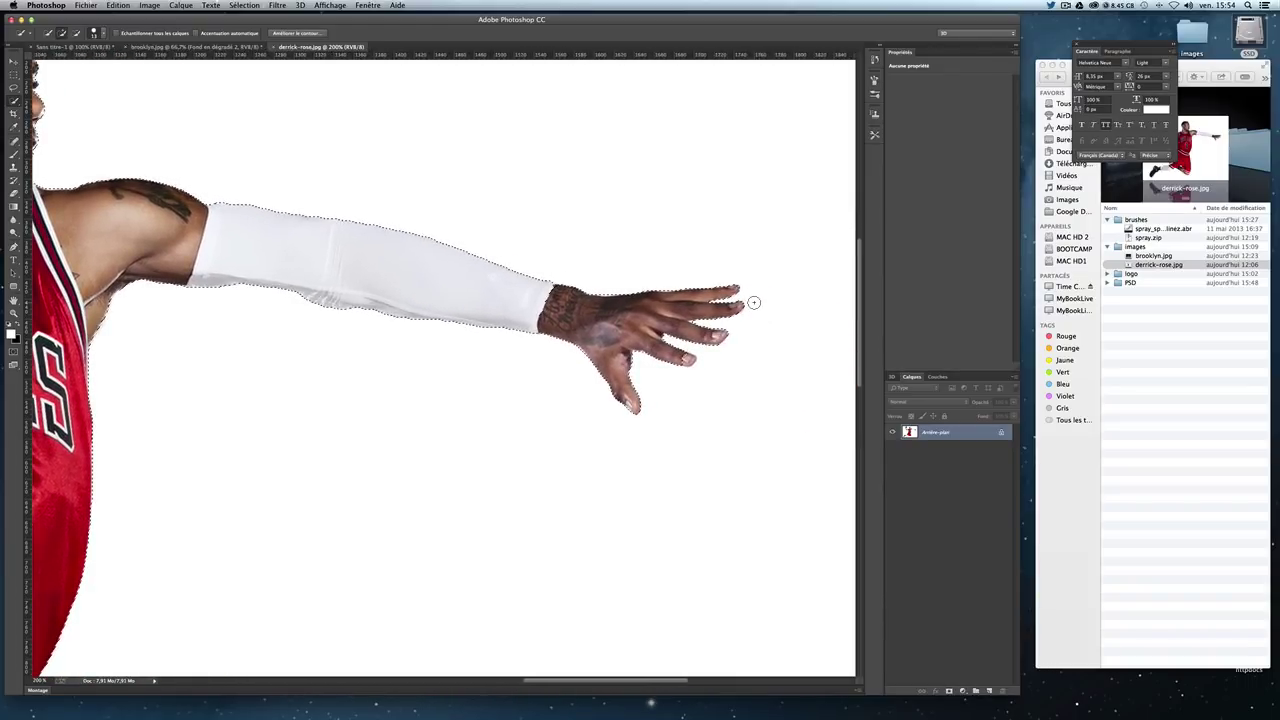
scroll(753, 302, "up", 3)
scroll(600, 290, "left", 2)
scroll(381, 267, "right", 4)
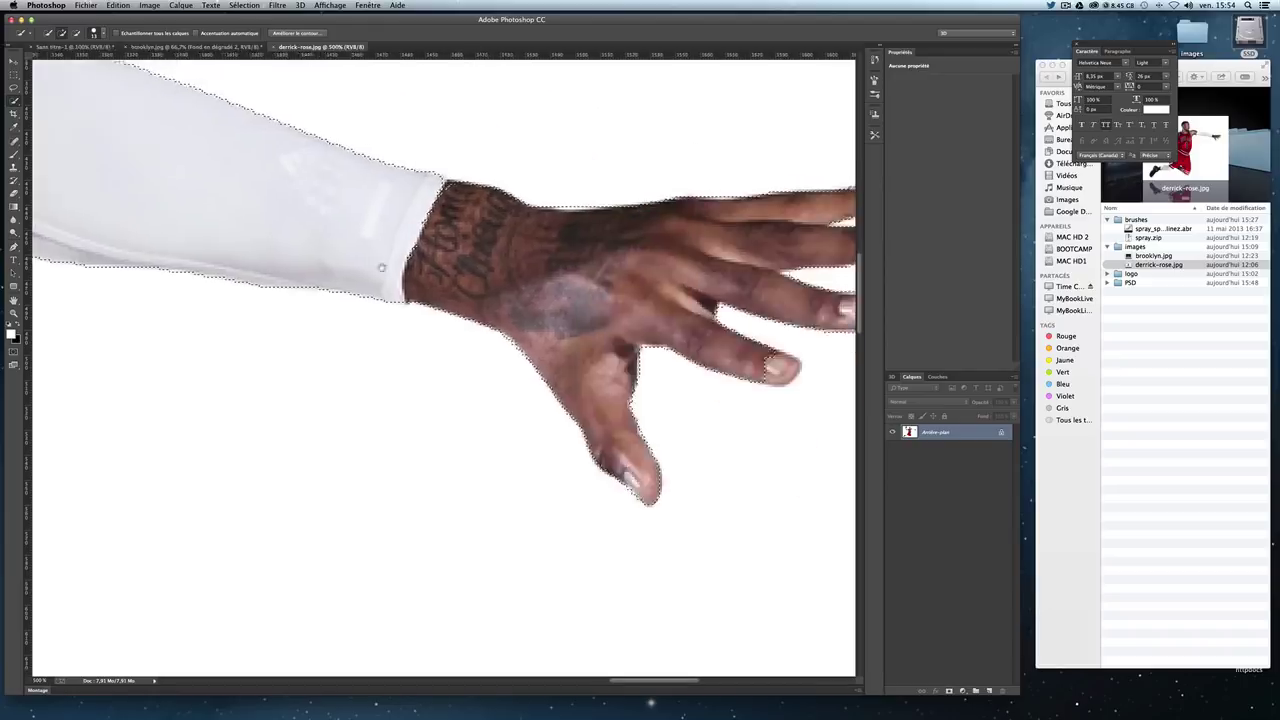
scroll(381, 267, "right", 5)
scroll(400, 300, "left", 2)
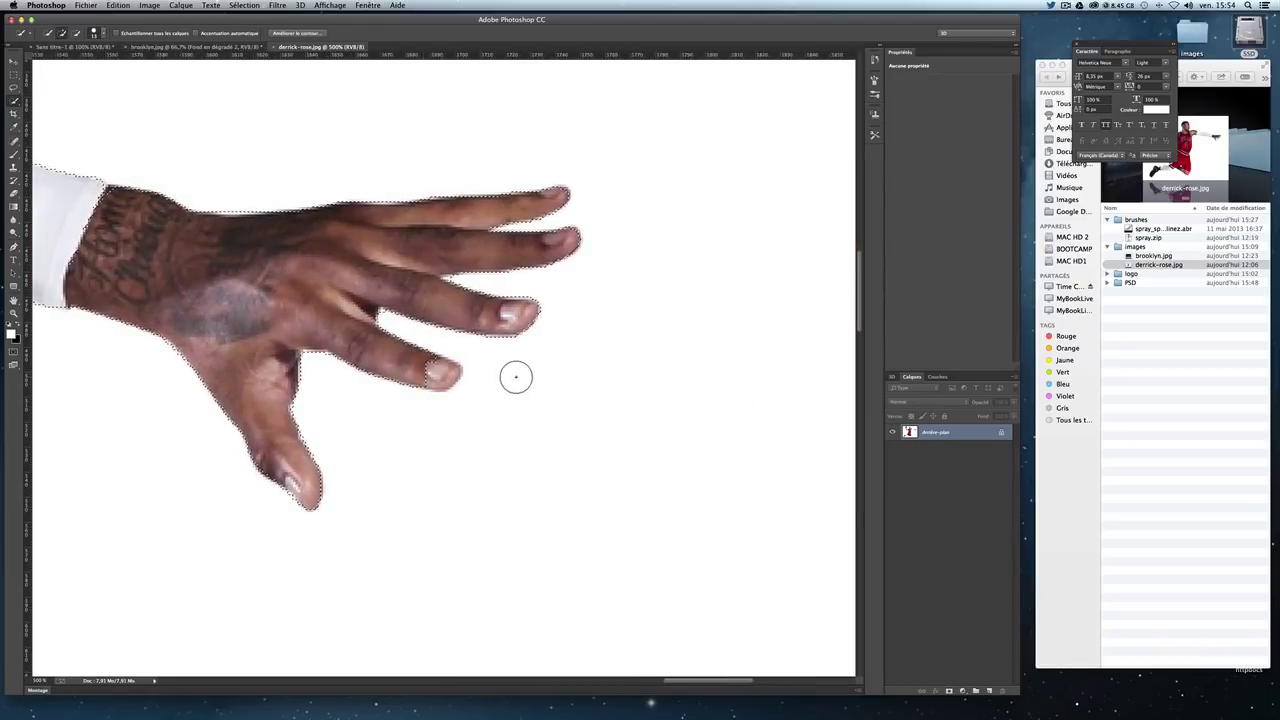
left_click(423, 368)
scroll(409, 306, "down", 3)
scroll(457, 333, "left", 5)
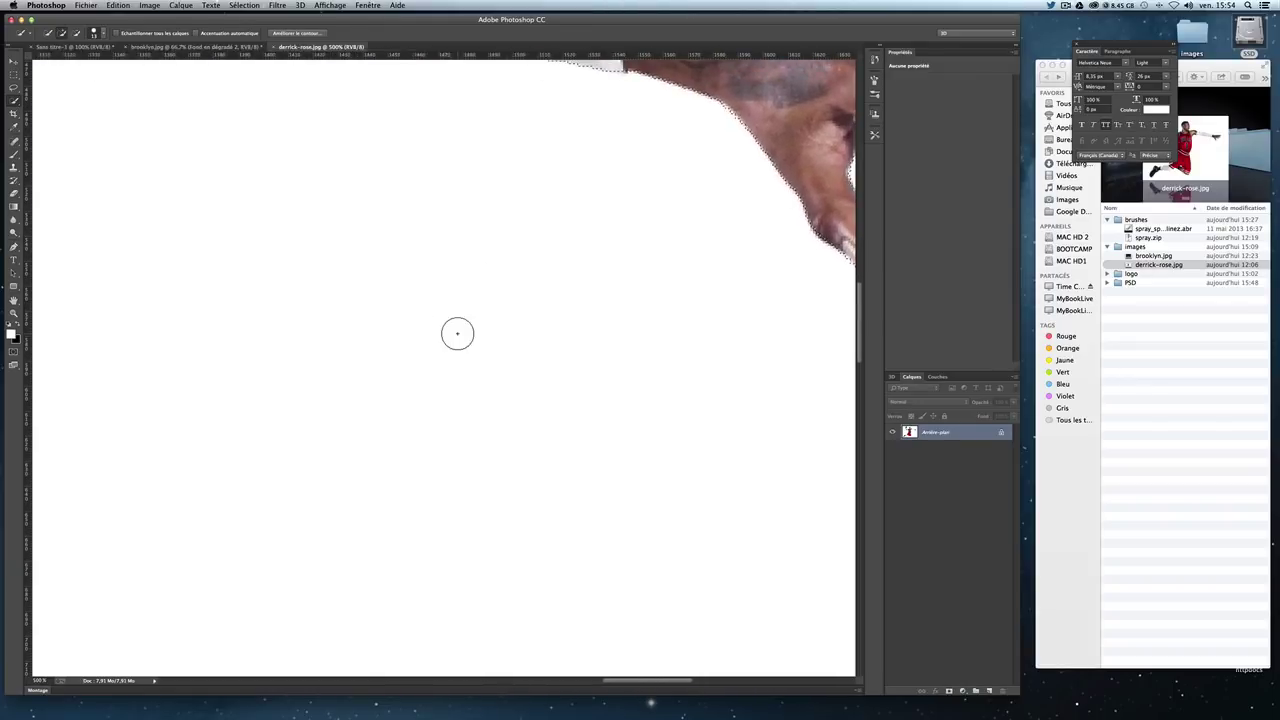
scroll(457, 337, "down", 2)
scroll(455, 332, "down", 1)
Step: Fix the Quick Selection edge along the right side of the jersey waistband
scroll(603, 260, "left", 4)
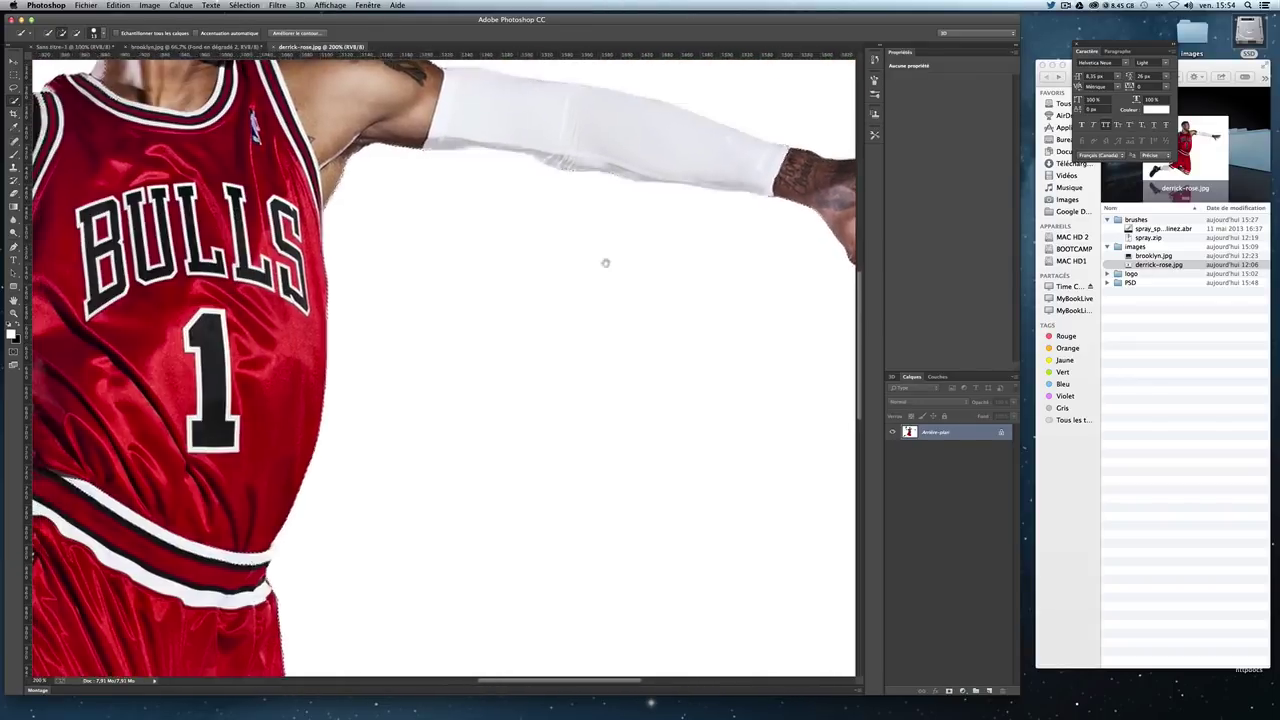
scroll(258, 374, "down", 3)
scroll(258, 374, "left", 3)
scroll(300, 370, "left", 1)
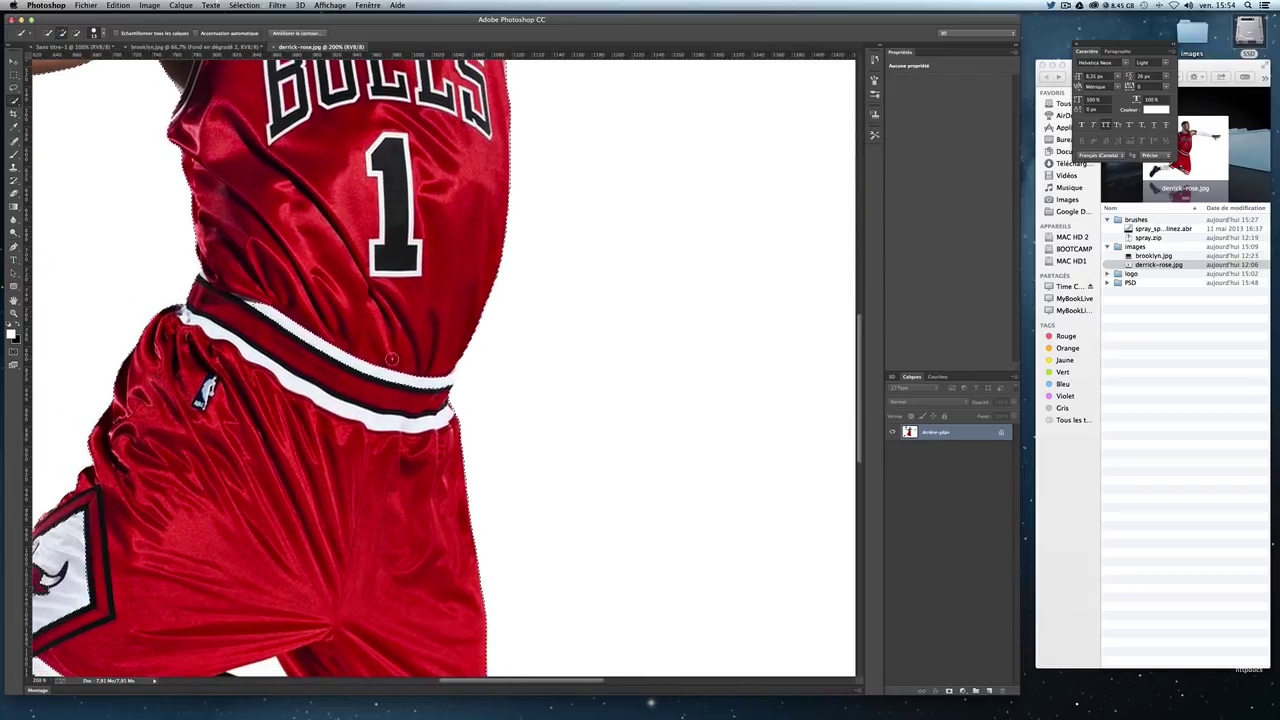
scroll(404, 353, "up", 1)
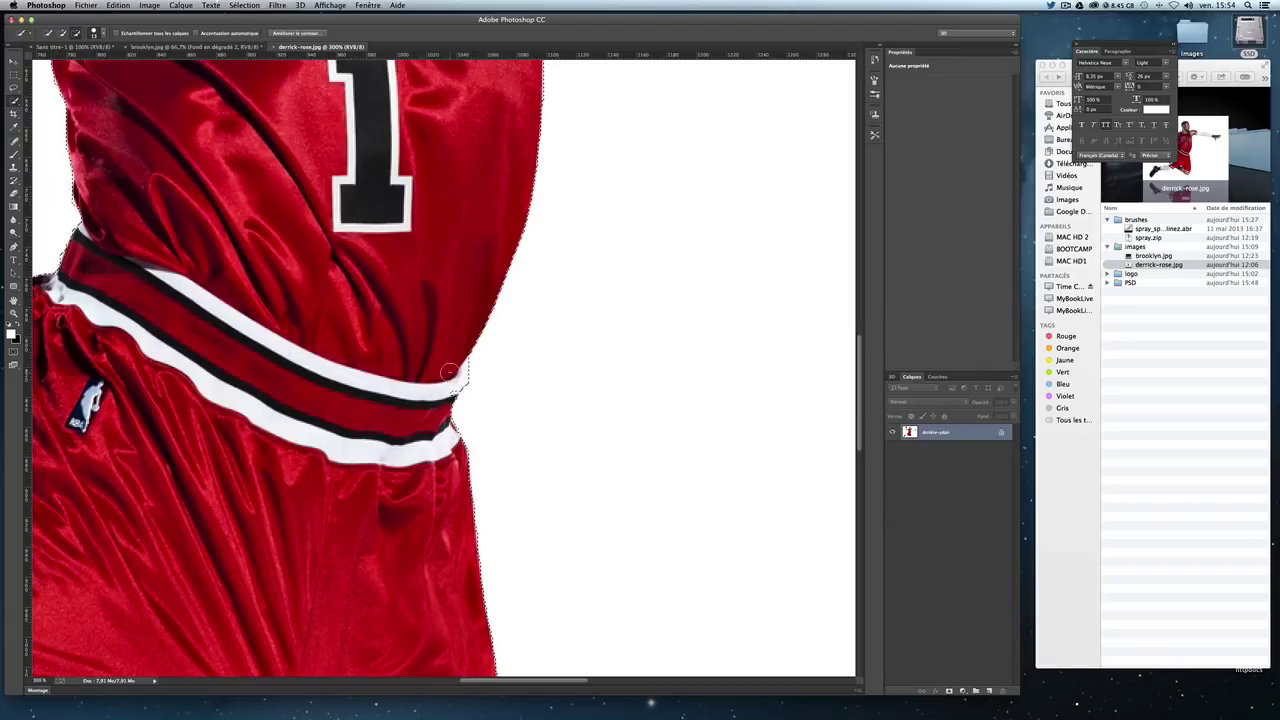
left_click_drag(449, 372, 387, 386)
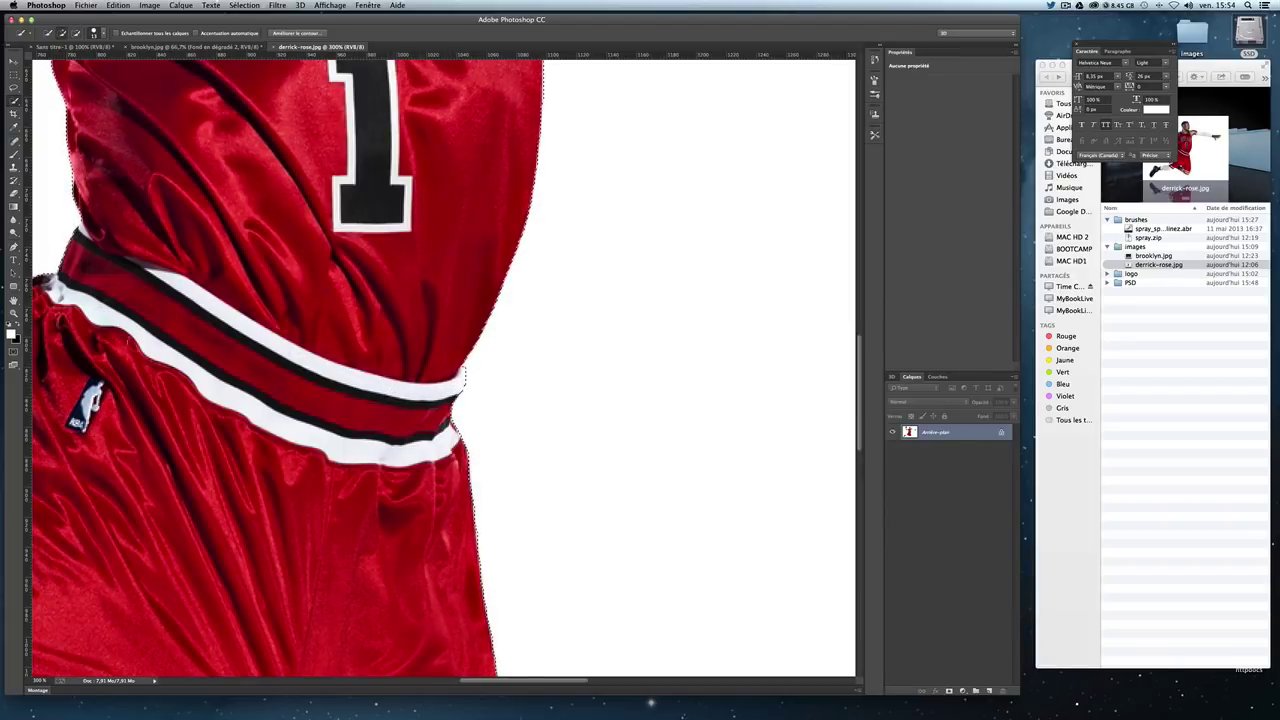
Step: Move down to the lower right of the shorts and refine the selection along the striped hem
left_click_drag(357, 343, 554, 444)
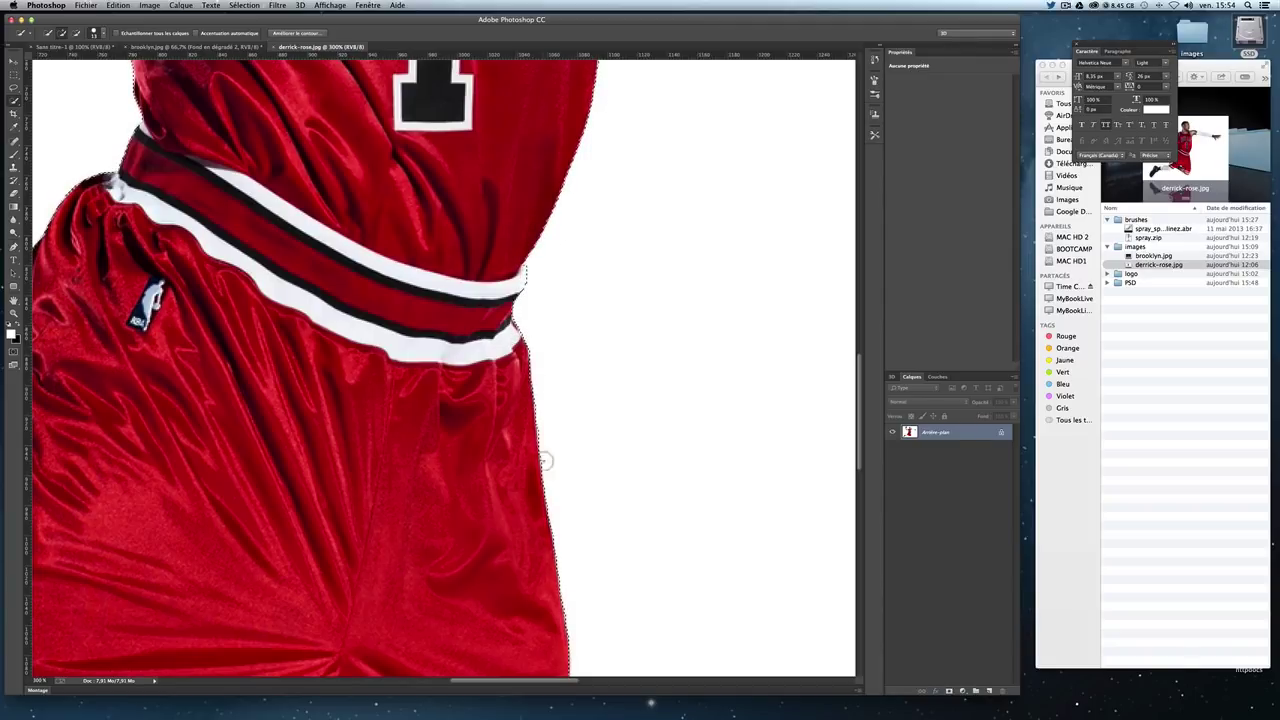
scroll(535, 300, "down", 5)
scroll(535, 300, "down", 3)
scroll(535, 300, "down", 3)
scroll(538, 296, "down", 3)
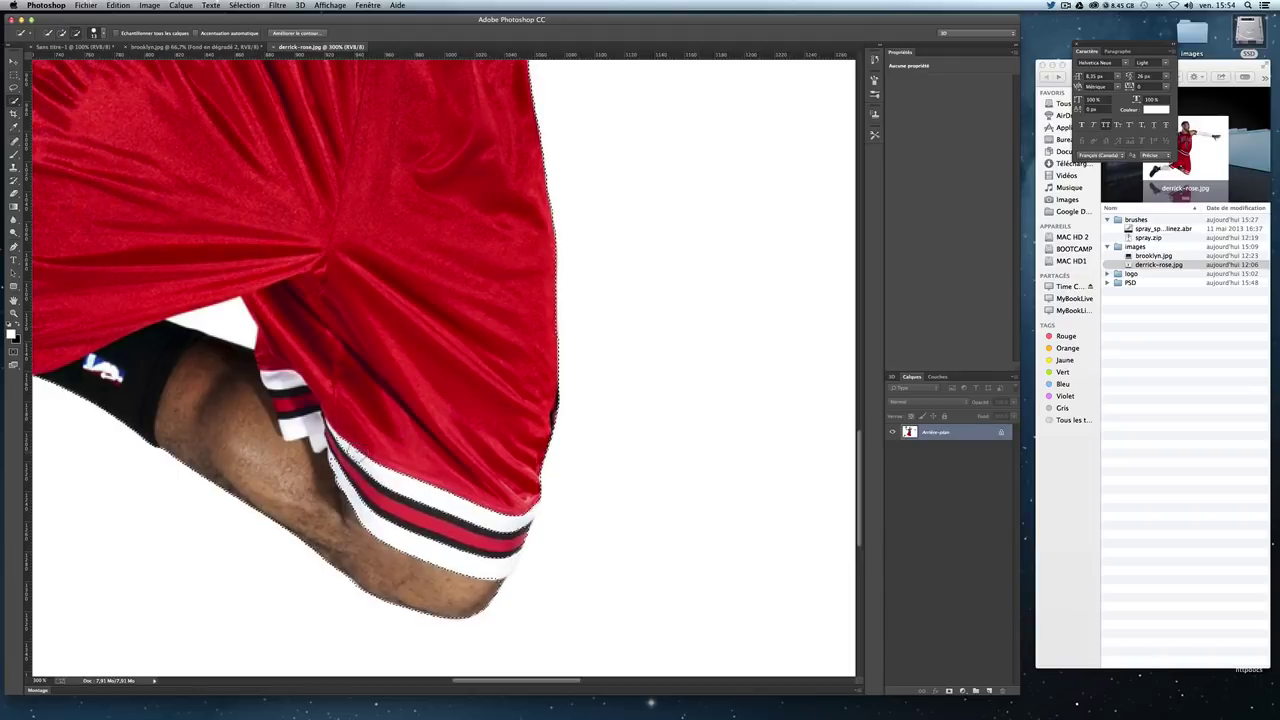
left_click_drag(355, 455, 383, 537)
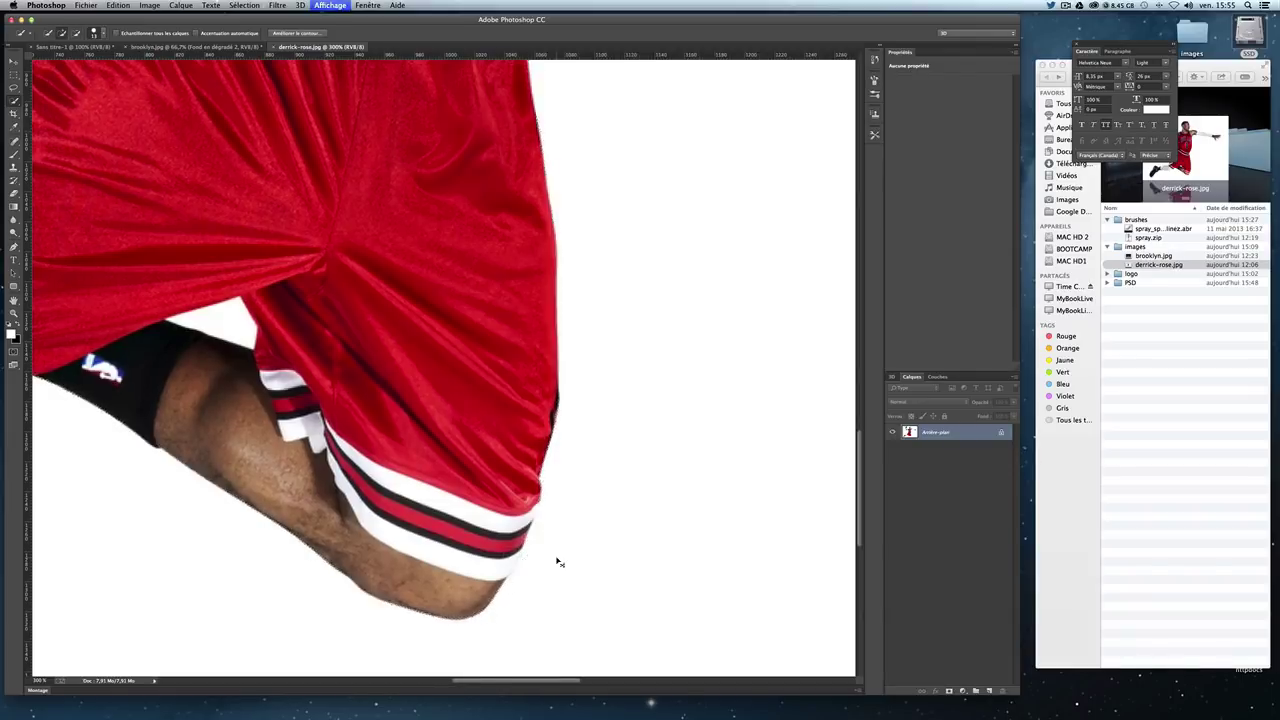
Step: Trim the stray corner beside the white hem and add the white patch above the shorts
scroll(556, 557, "up", 2)
scroll(500, 277, "down", 3)
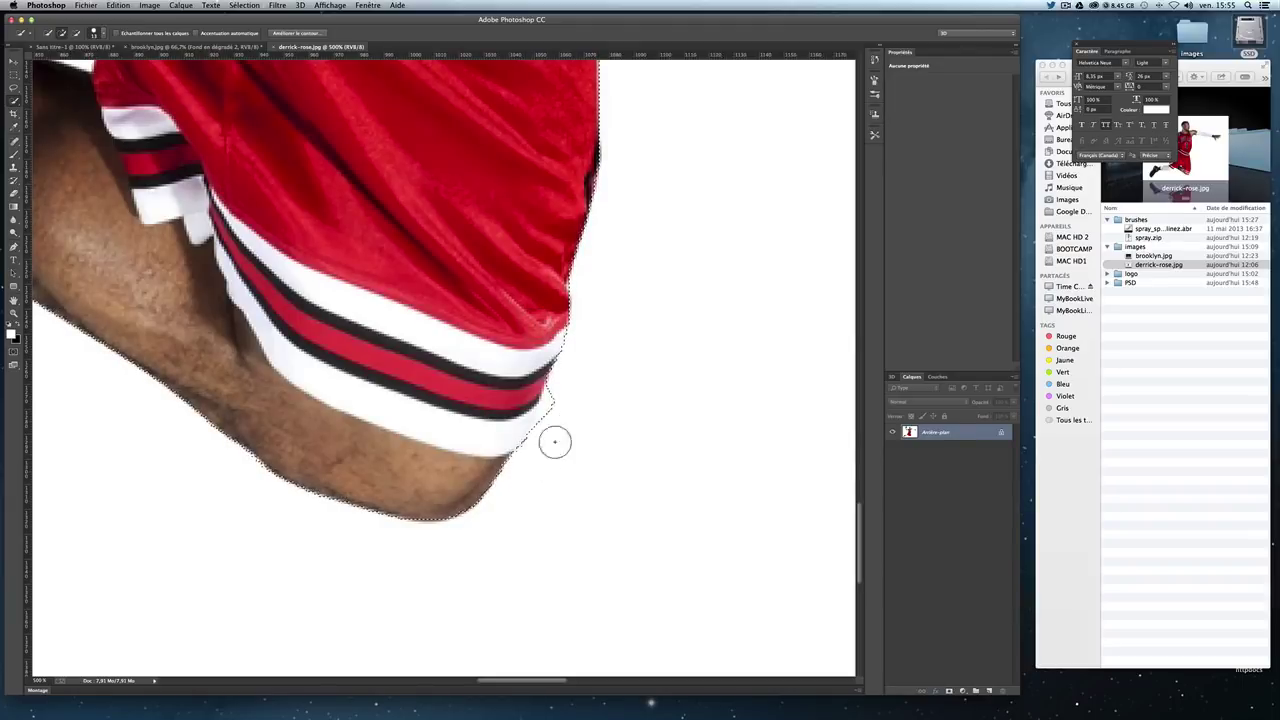
left_click_drag(570, 431, 563, 409)
scroll(394, 309, "up", 5)
scroll(394, 309, "left", 5)
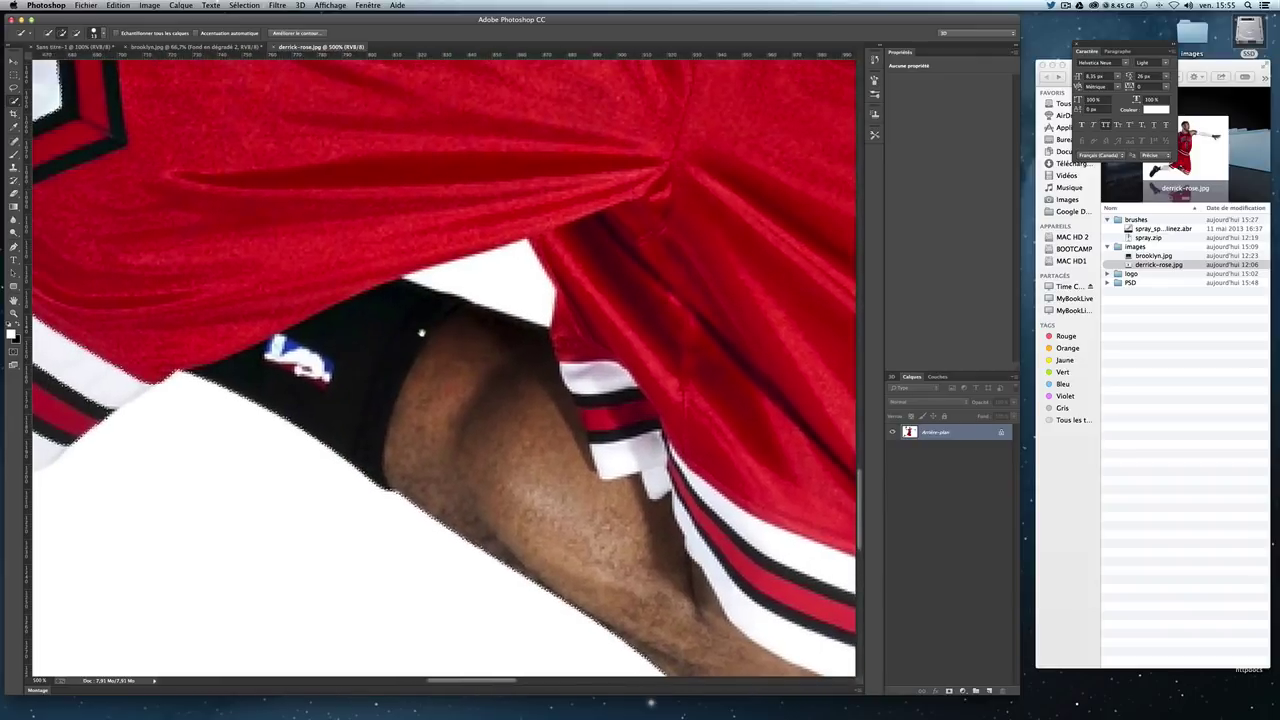
left_click(502, 285)
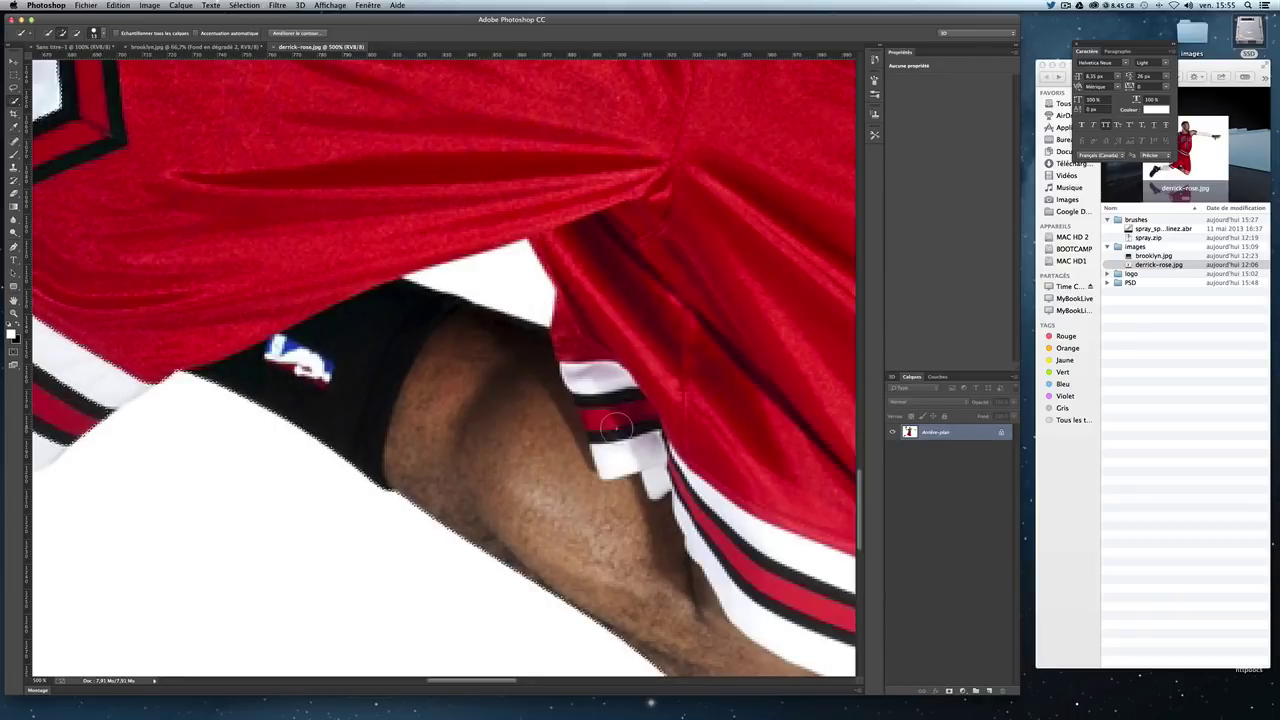
Step: Zoom out and add the Bulls logo area of the shorts to the selection
left_click_drag(553, 478, 487, 357)
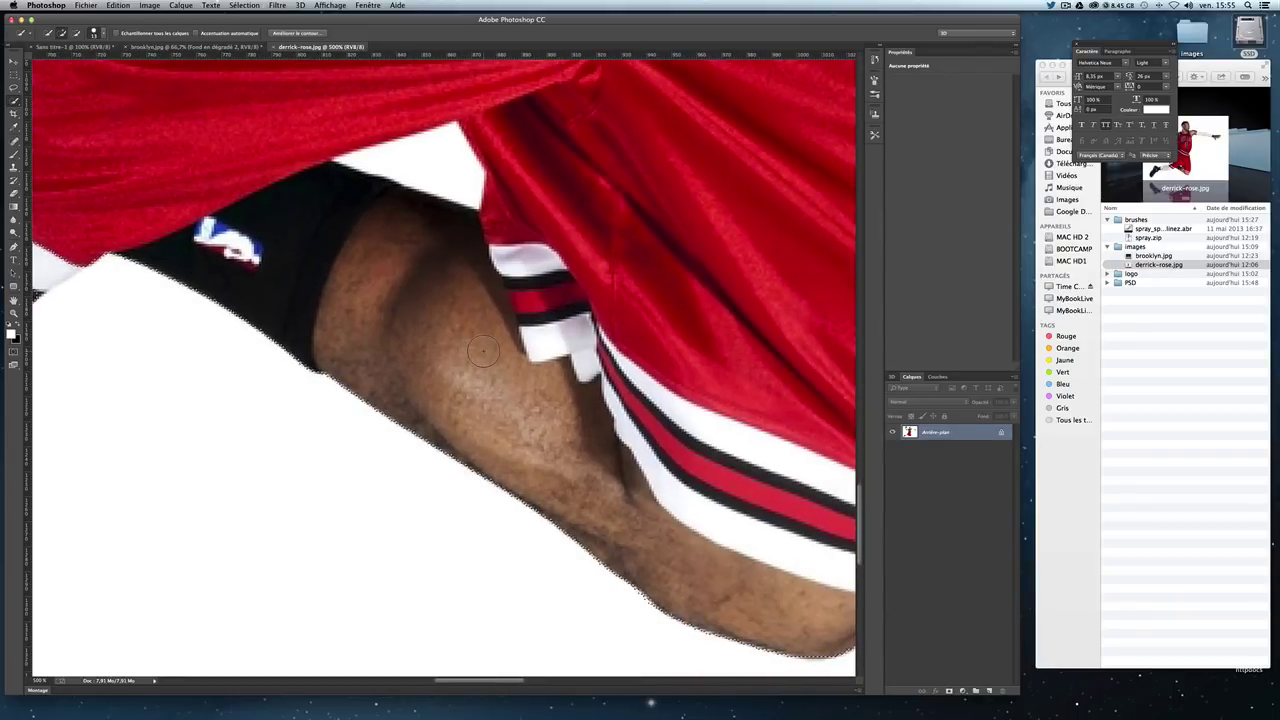
key("super+minus")
key("super+minus")
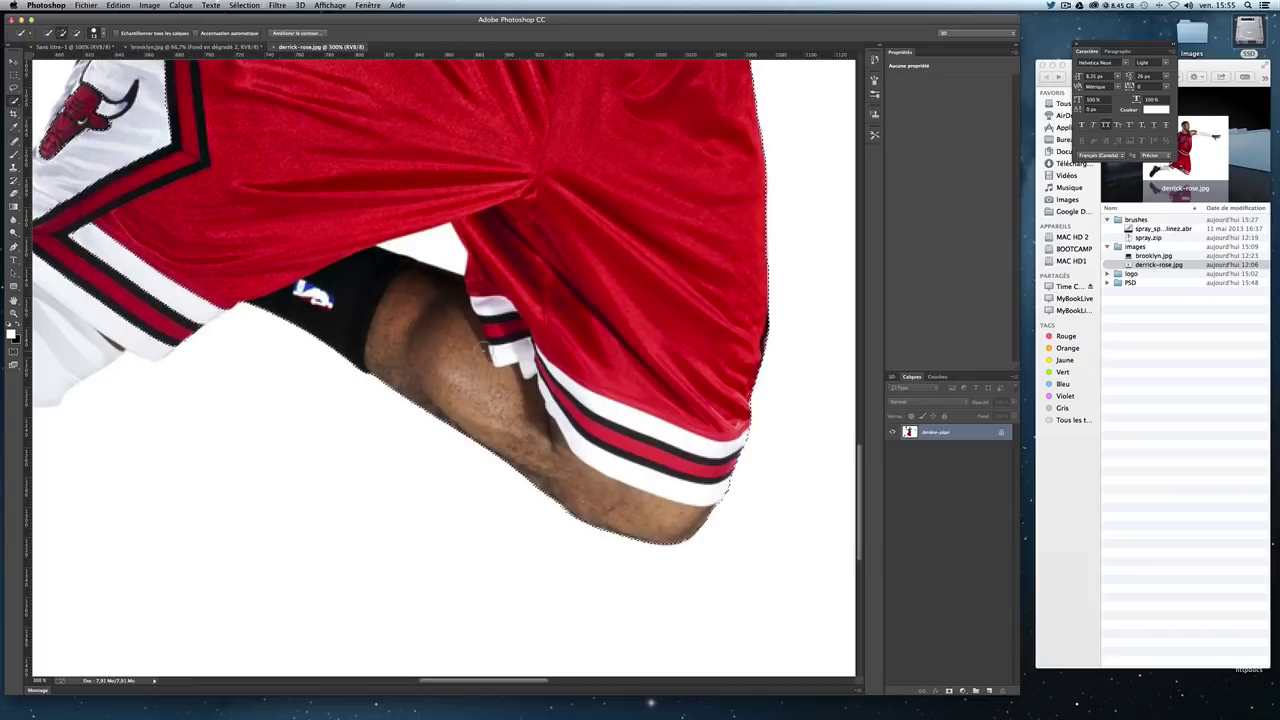
scroll(464, 318, "left", 3)
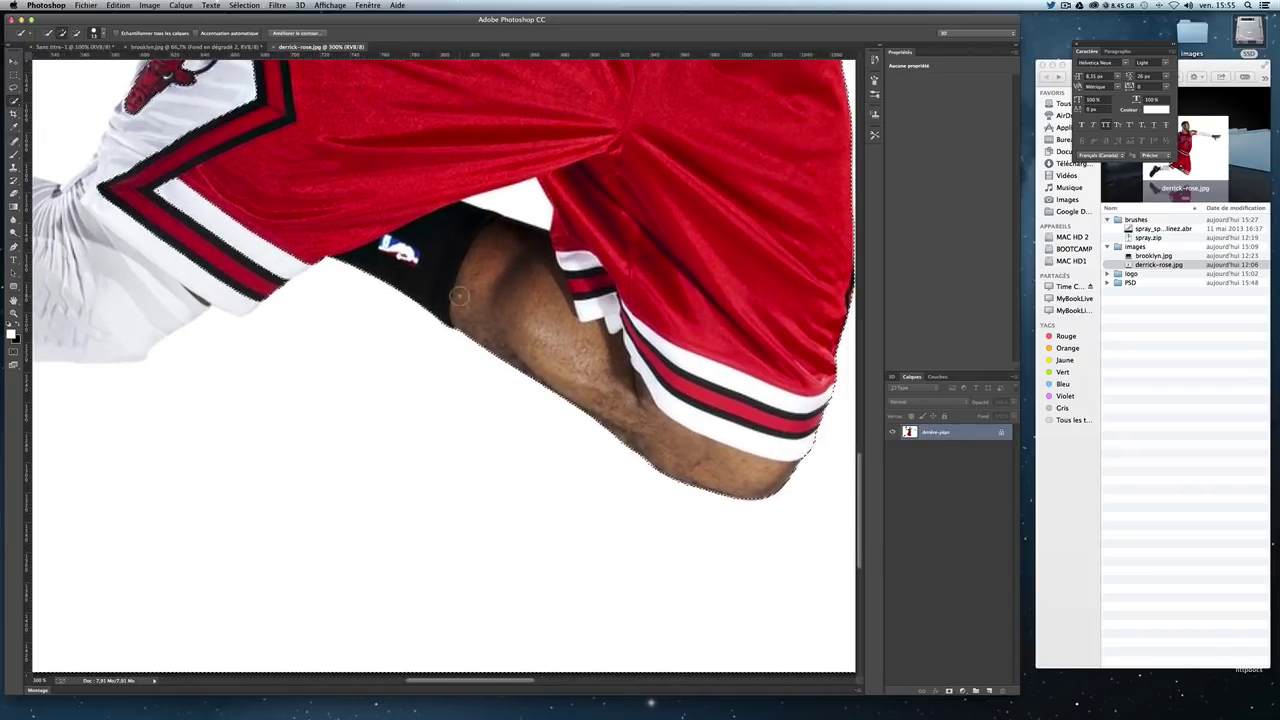
scroll(458, 296, "left", 5)
scroll(458, 296, "up", 3)
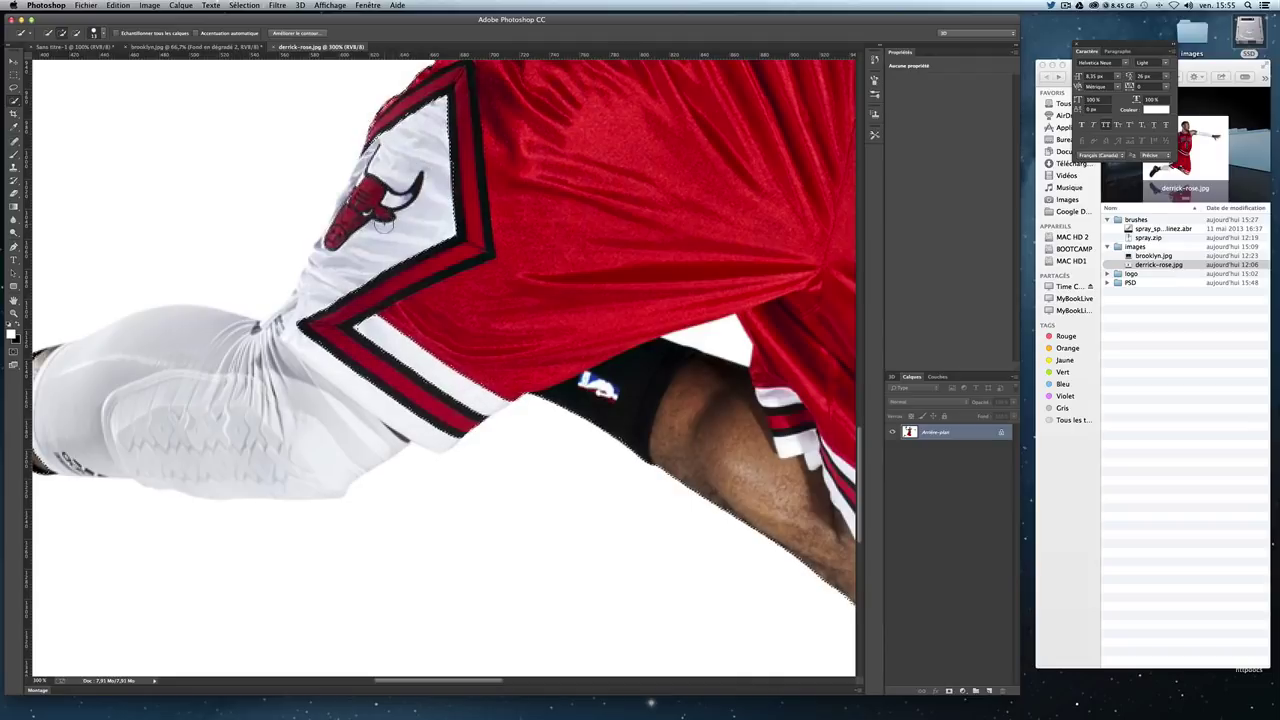
left_click_drag(382, 225, 422, 182)
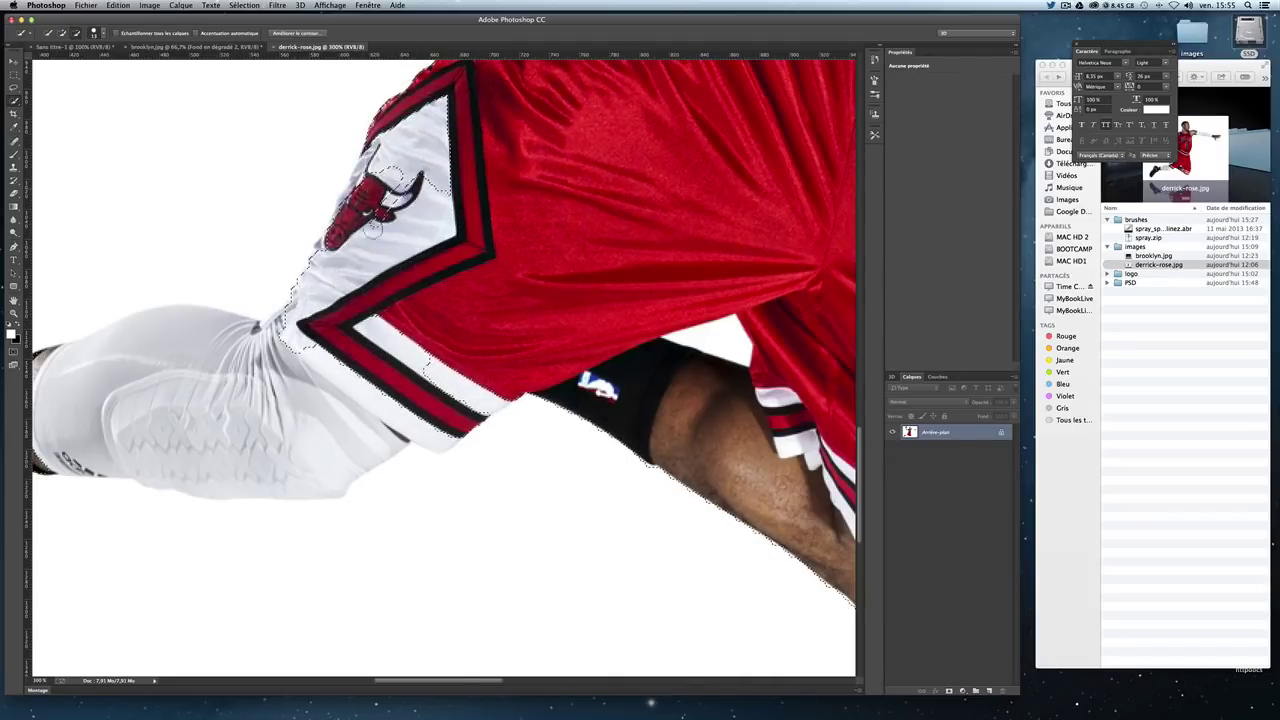
key("ctrl+d")
Step: Extend the selection across the shorts near the logo and down over the knee
scroll(420, 240, "up", 5)
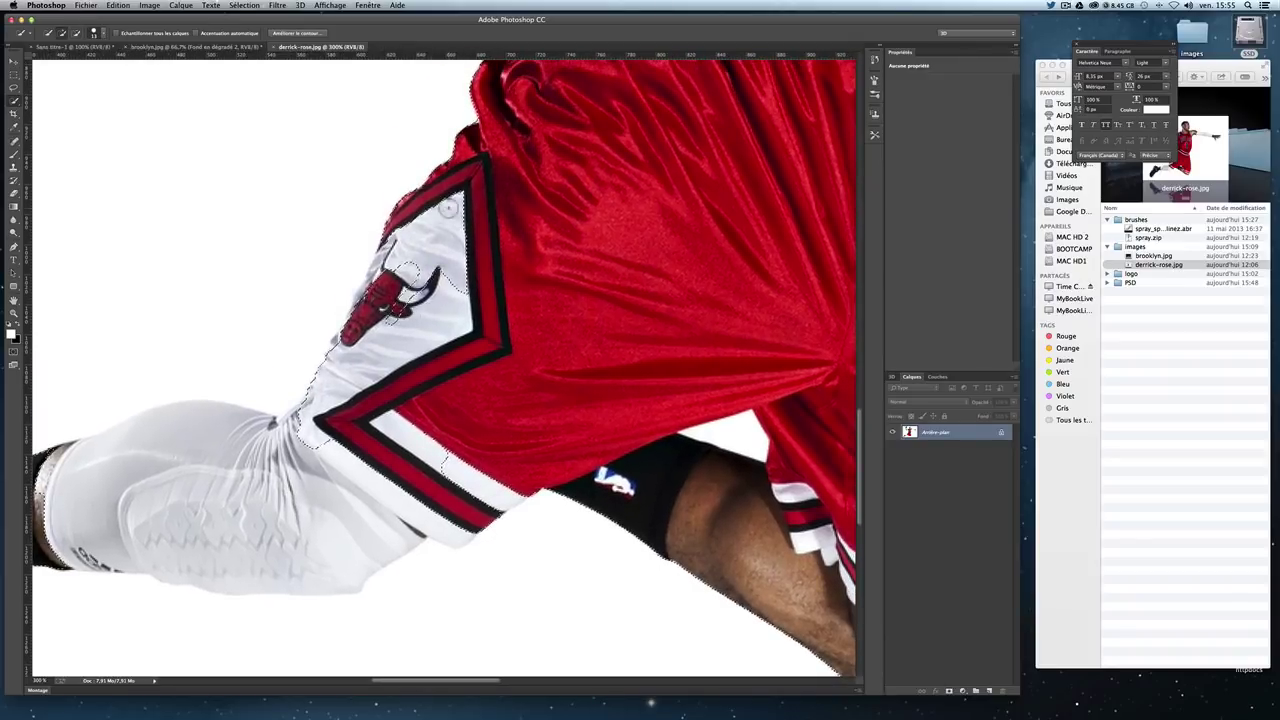
mouse_move(452, 262)
left_mouse_down()
mouse_move(439, 284)
mouse_move(395, 258)
mouse_move(457, 205)
left_mouse_up()
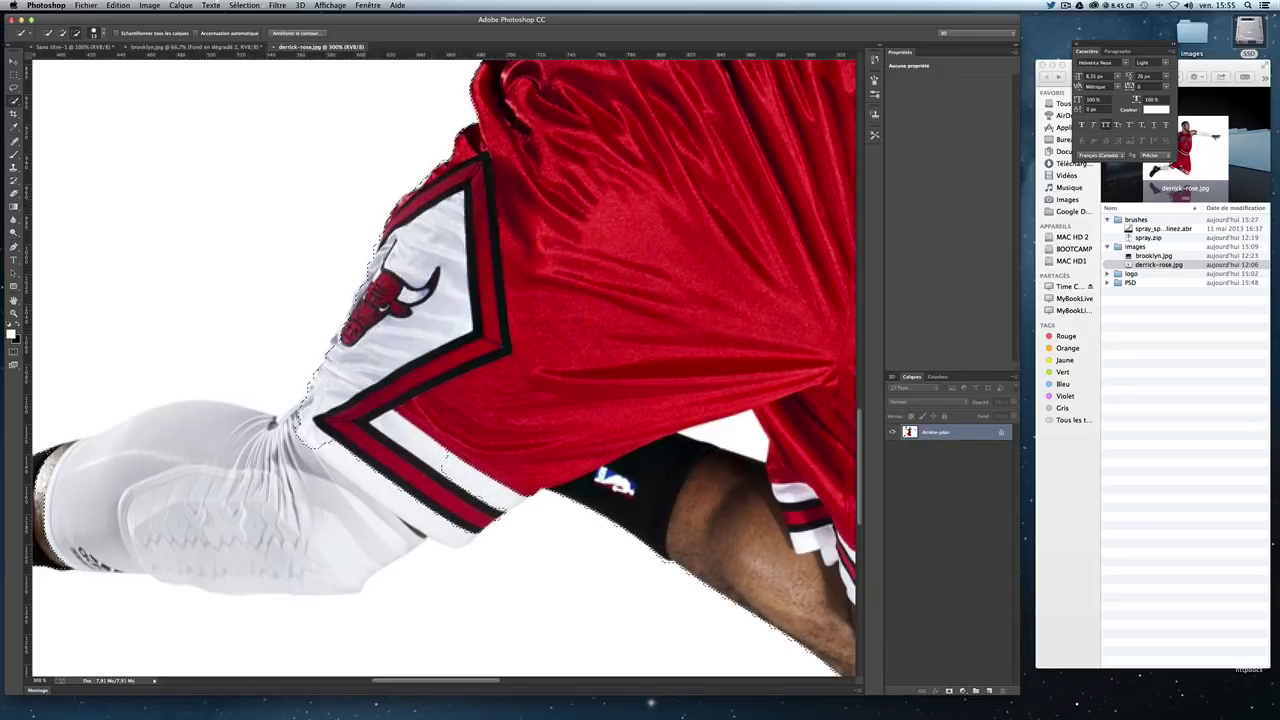
left_click_drag(300, 438, 374, 412)
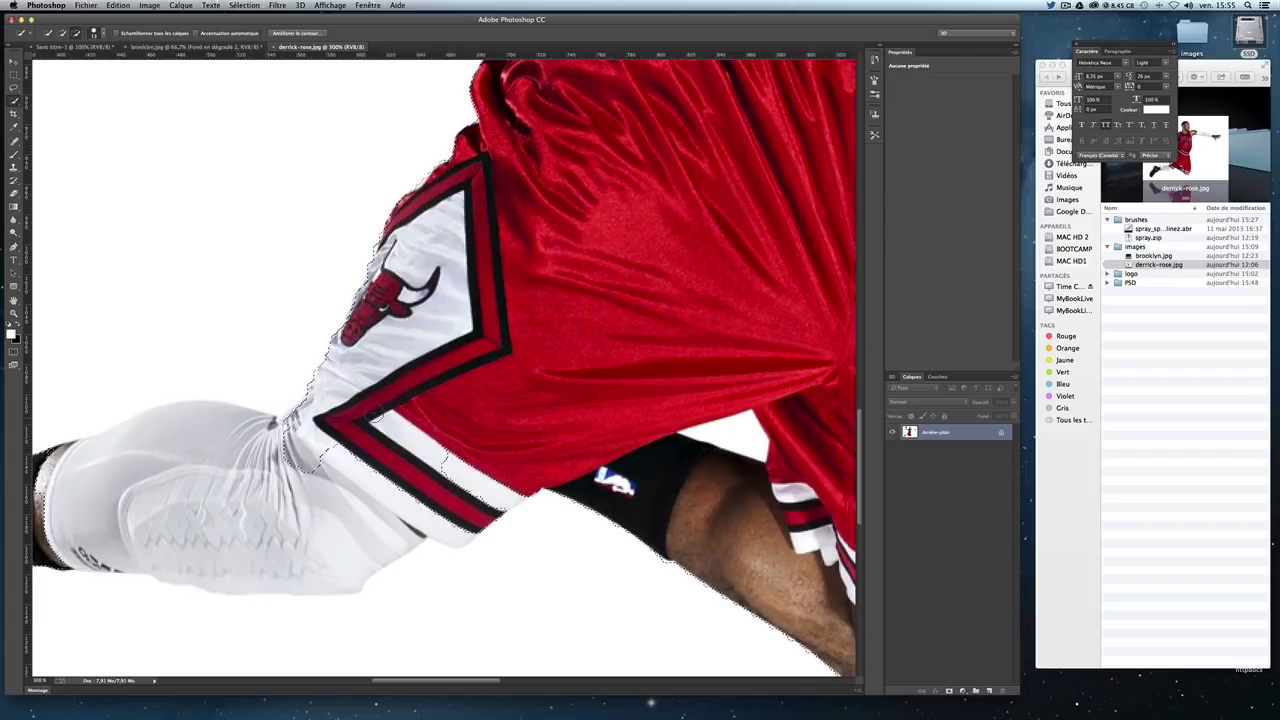
left_click(334, 471, "alt")
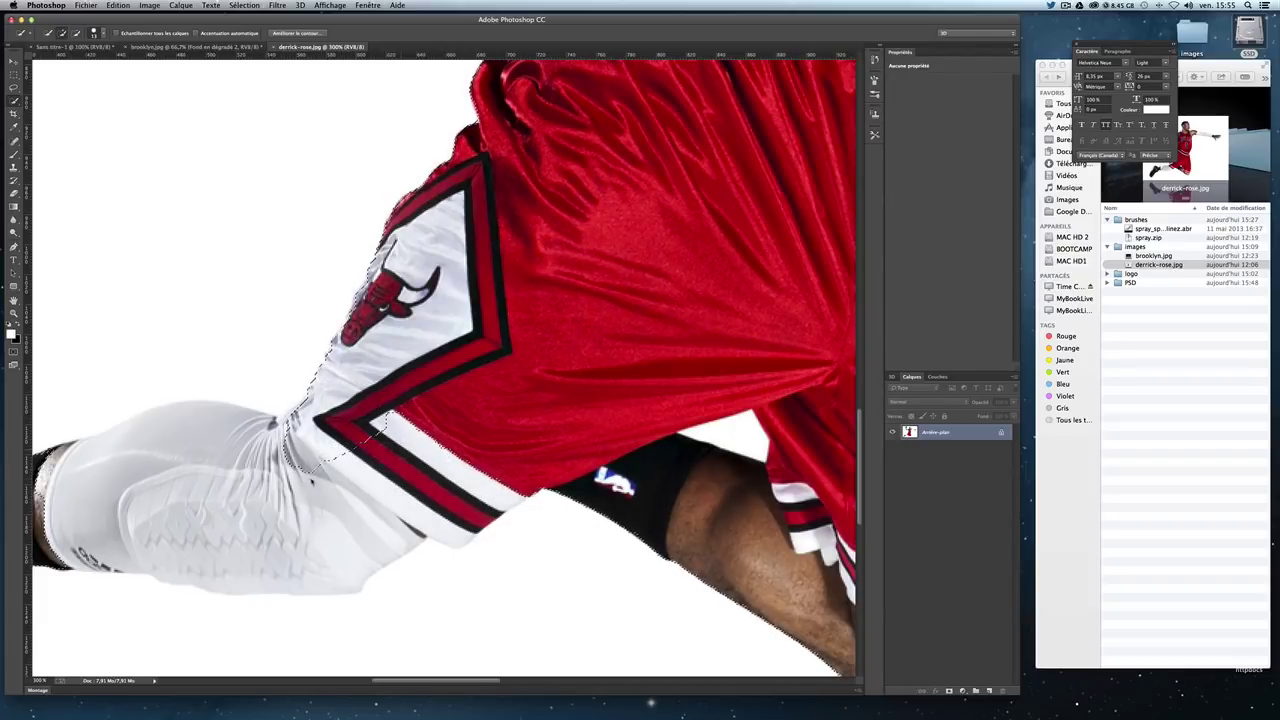
left_click_drag(332, 466, 405, 420)
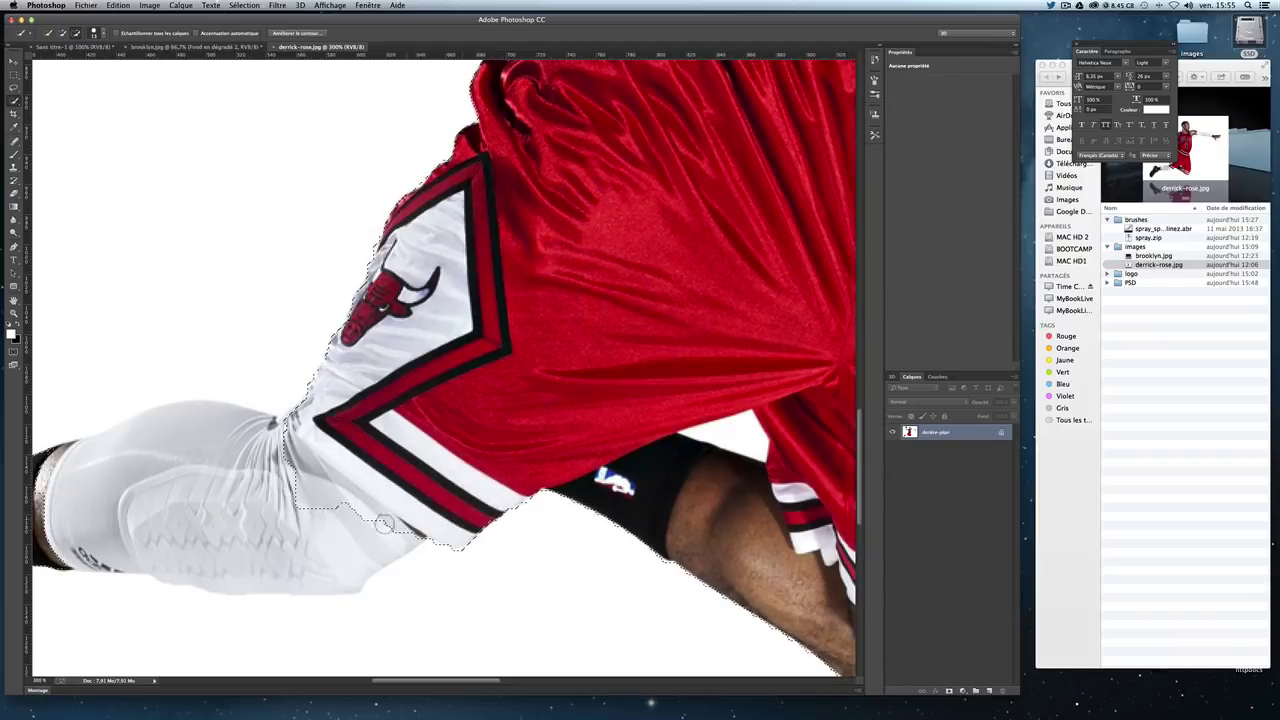
Step: Add the whole white knee pad to the selection, adjusting with add and subtract strokes
scroll(452, 540, "down", 3)
scroll(452, 540, "left", 1)
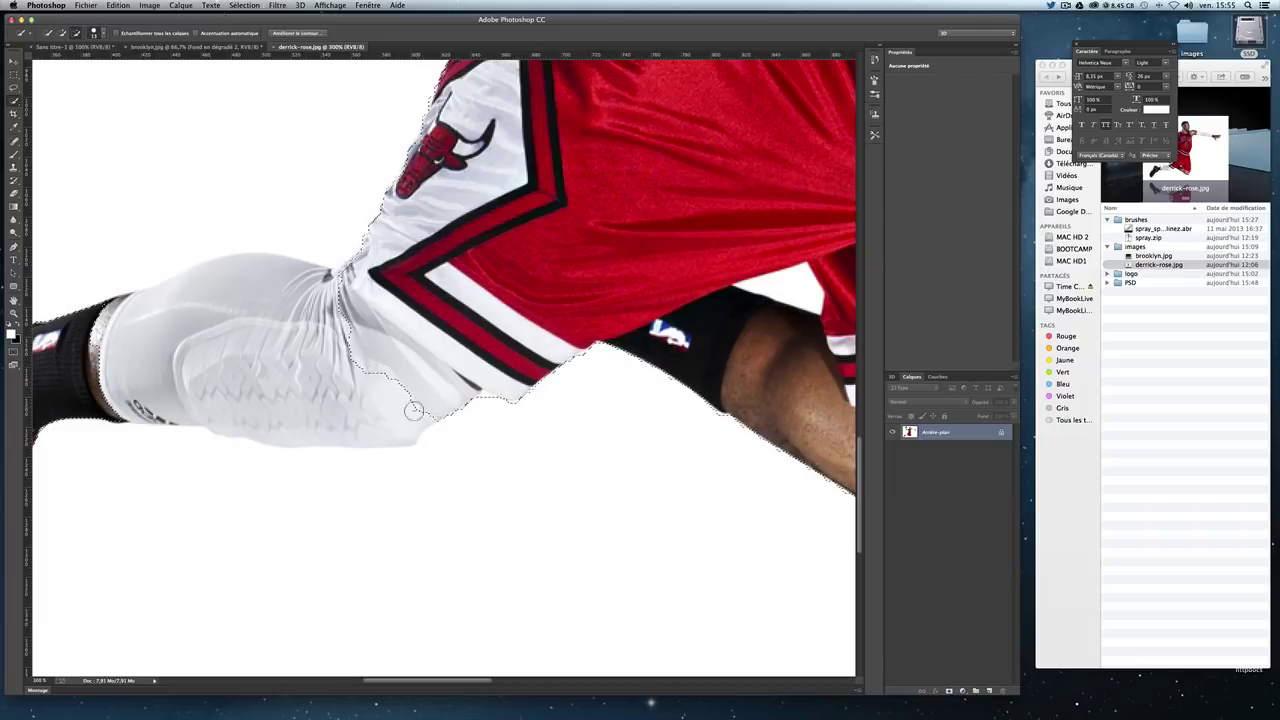
left_click_drag(416, 404, 317, 351)
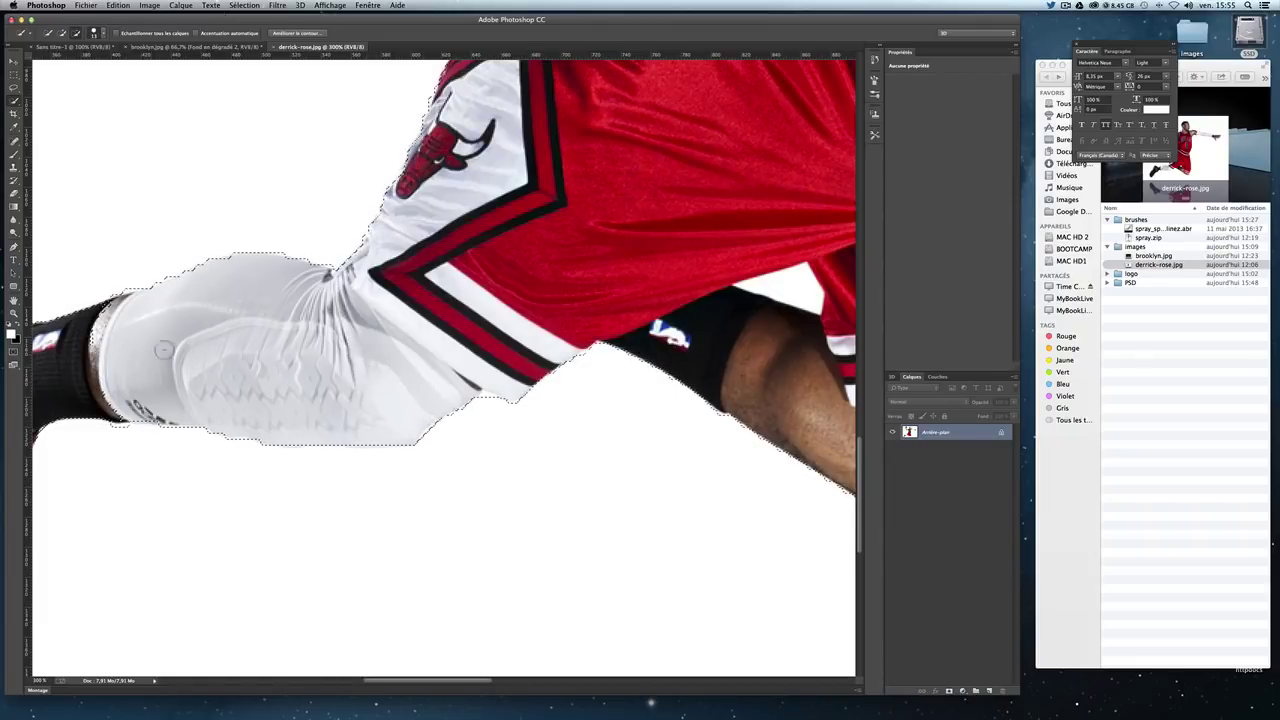
scroll(483, 361, "left", 3)
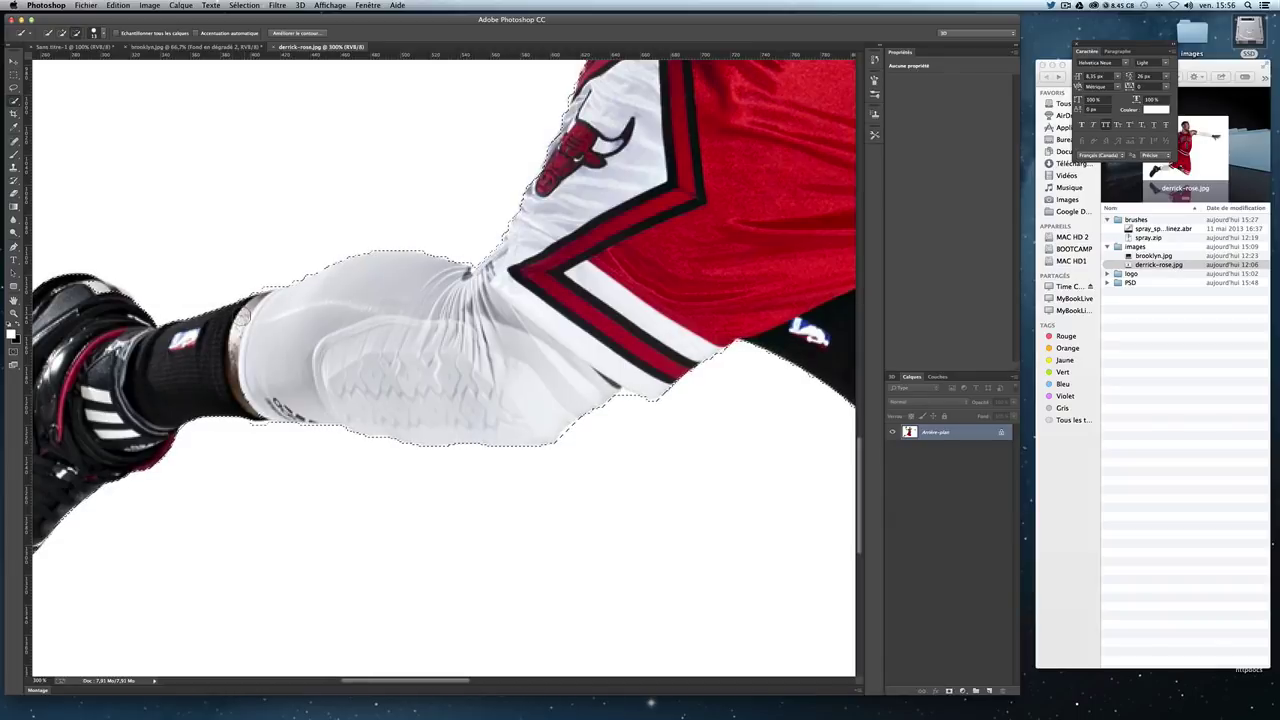
scroll(440, 352, "down", 1)
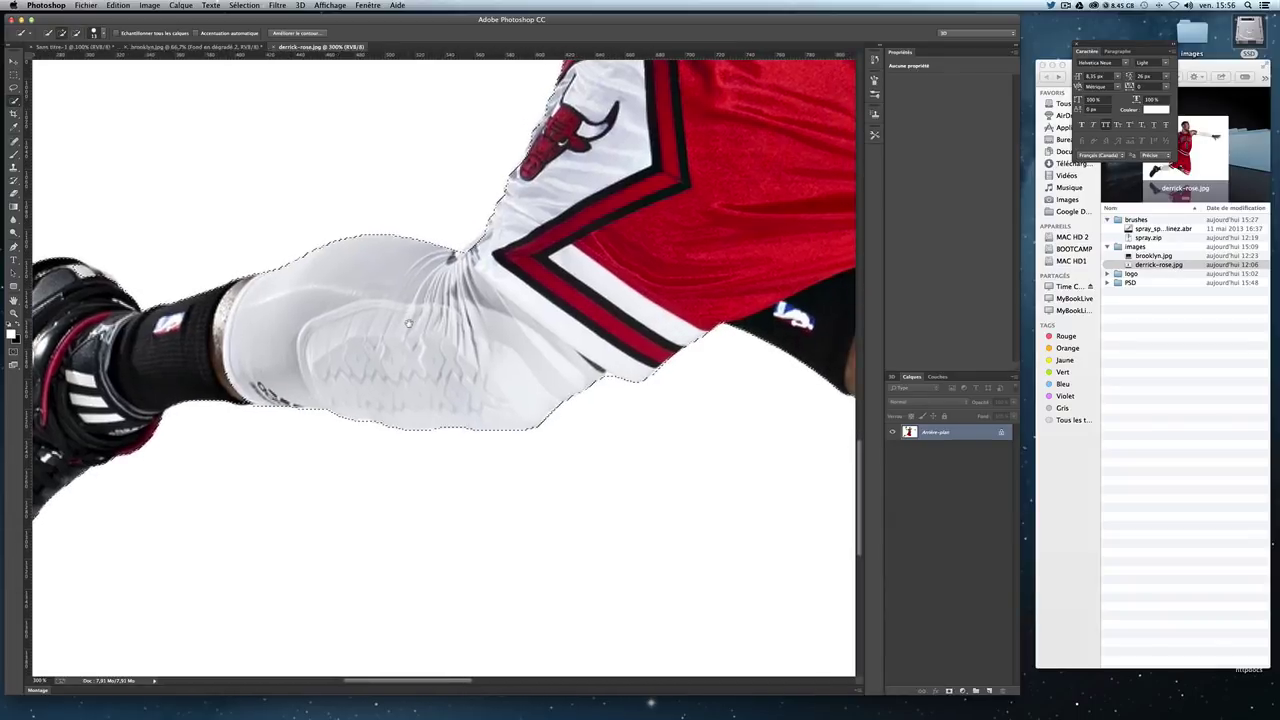
left_click(468, 250, "alt")
Step: Magnify to 500% and pan around the knee pad, sock and shoe to check the outline
left_click_drag(577, 181, 566, 259)
key("ctrl+plus")
key("ctrl+plus")
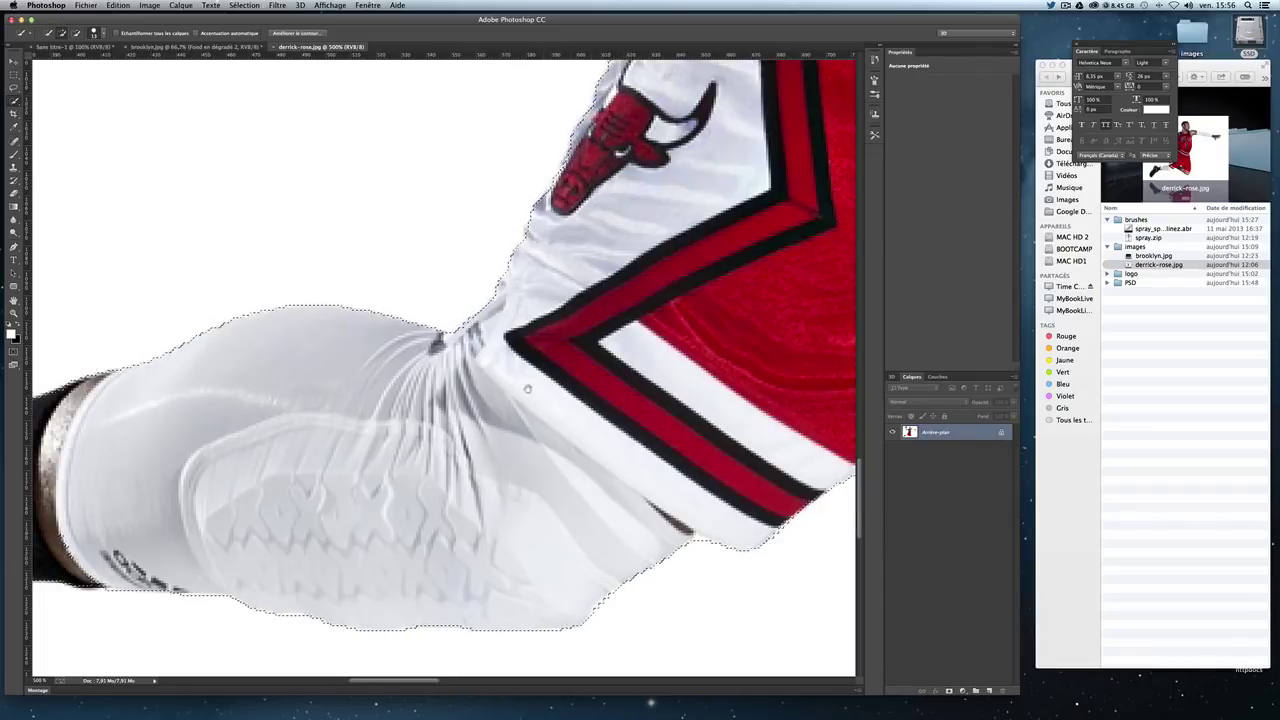
scroll(620, 330, "down", 5)
scroll(406, 409, "left", 3)
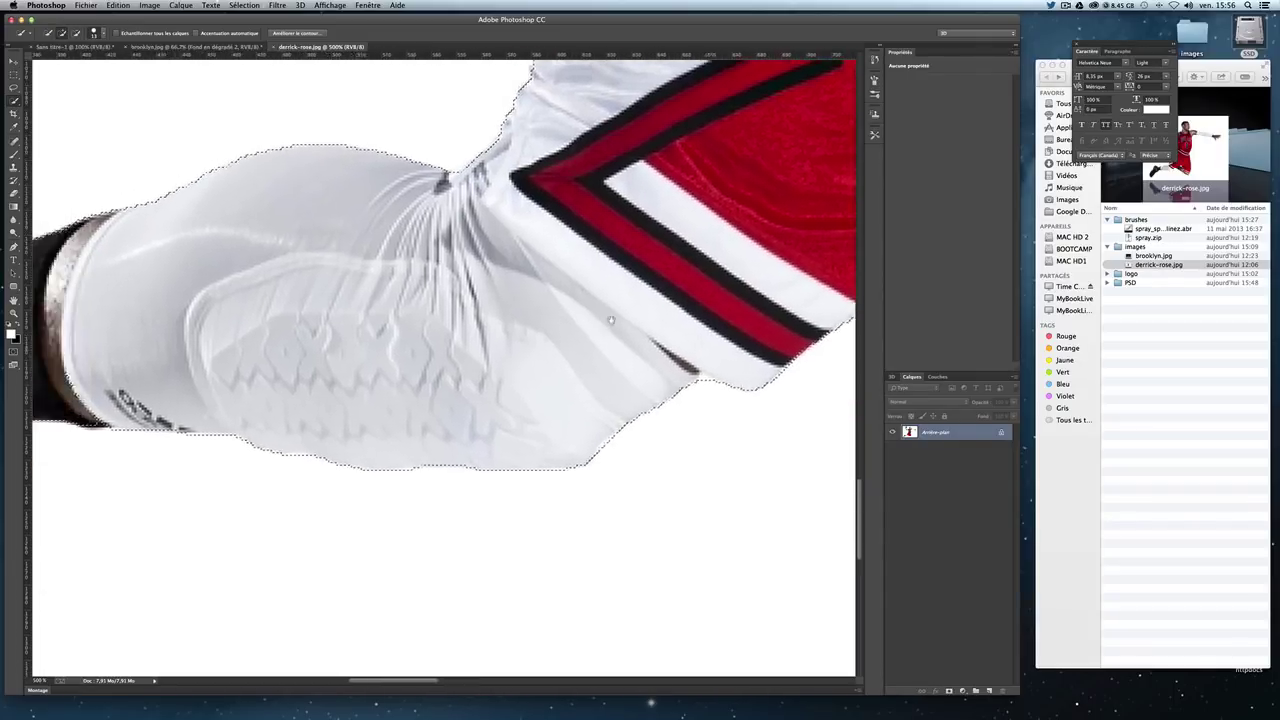
scroll(500, 380, "left", 5)
scroll(617, 340, "left", 3)
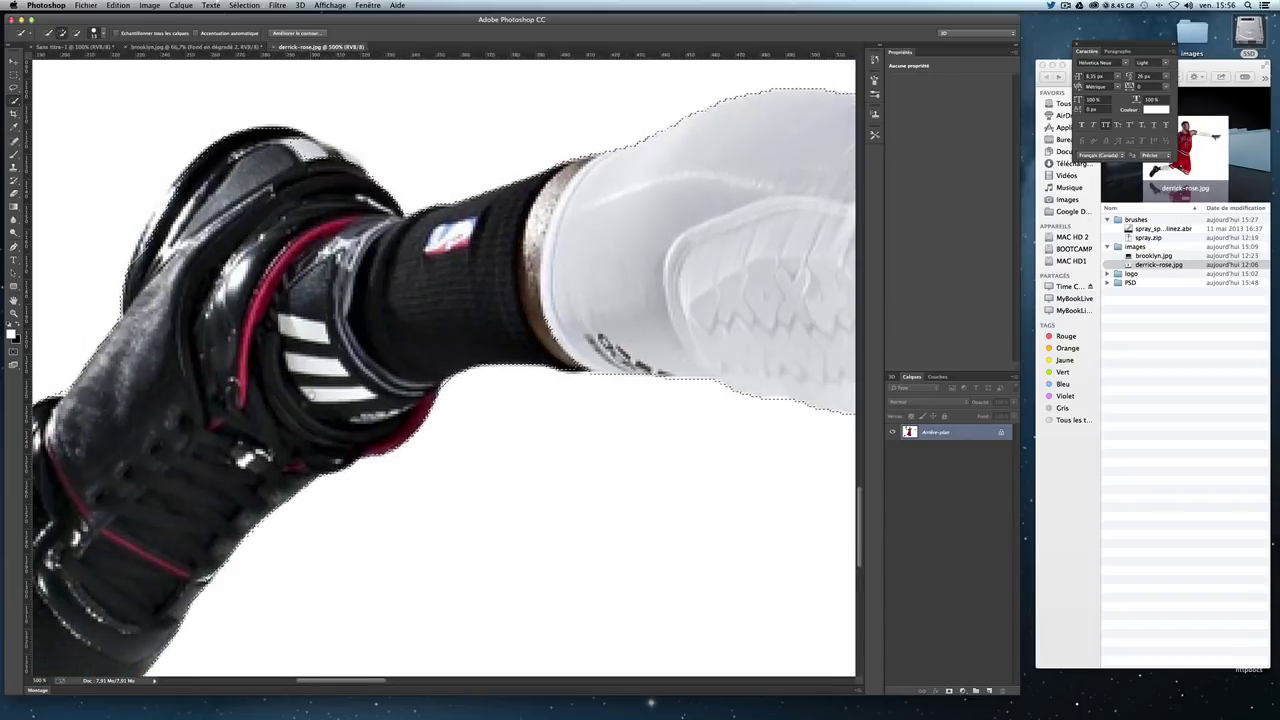
scroll(617, 340, "left", 3)
scroll(617, 340, "down", 2)
scroll(400, 180, "up", 2)
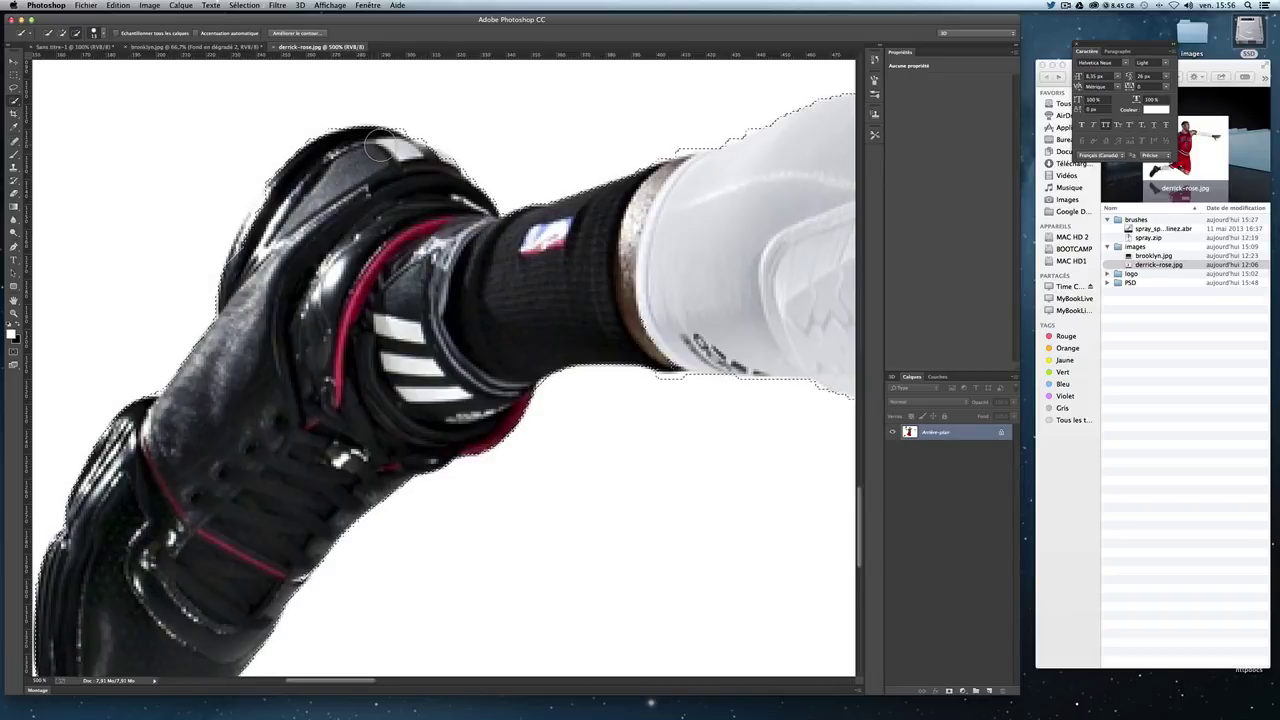
scroll(455, 313, "down", 2)
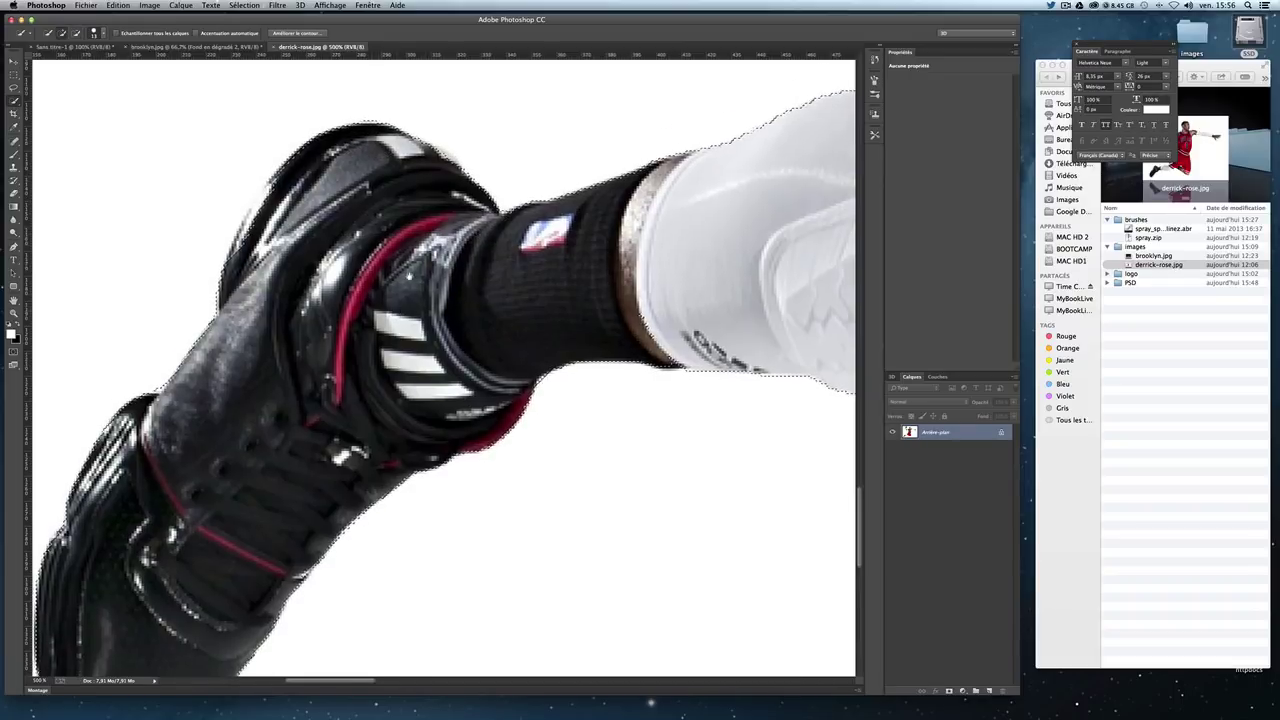
scroll(400, 260, "down", 2)
scroll(340, 210, "down", 2)
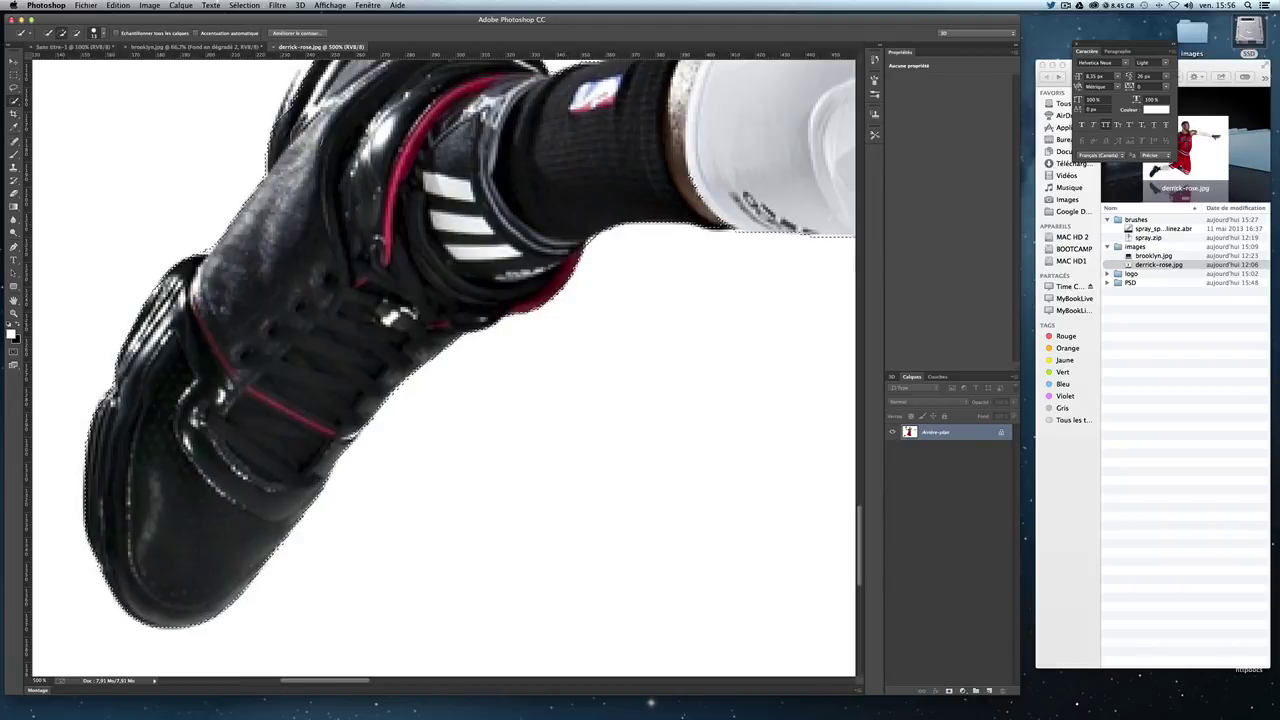
scroll(308, 189, "up", 2)
scroll(308, 189, "up", 2)
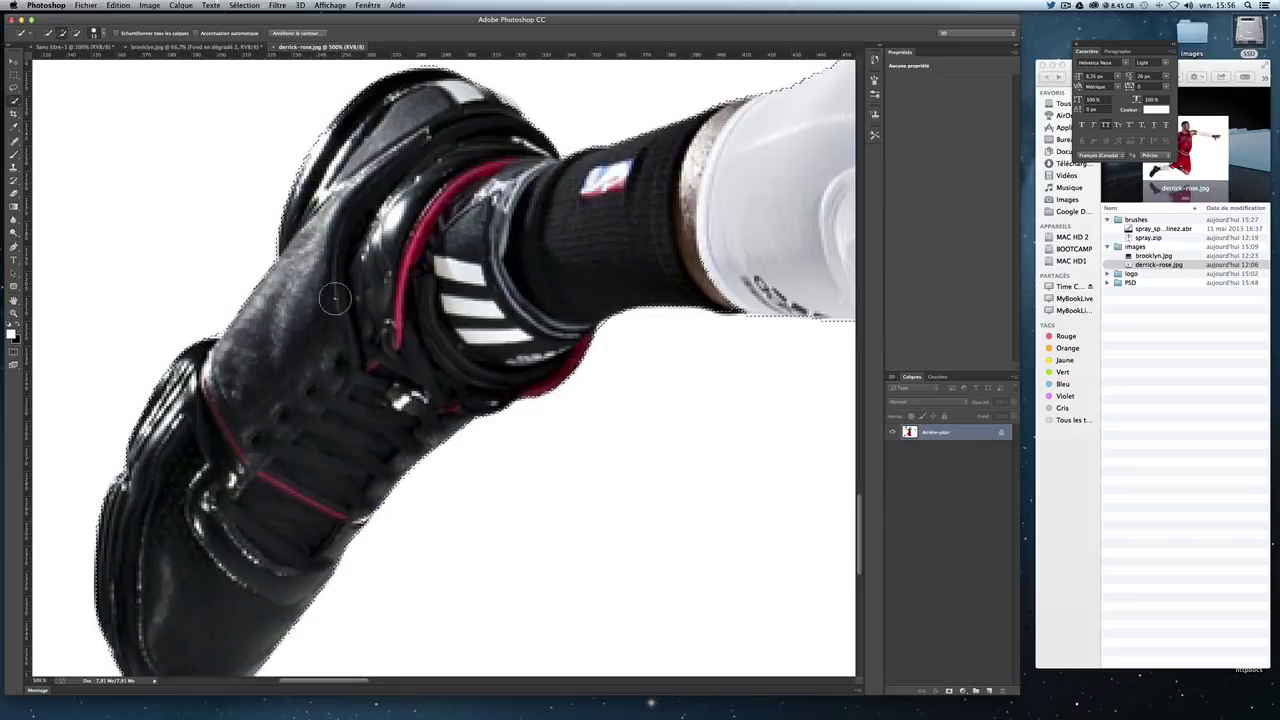
scroll(334, 294, "down", 2)
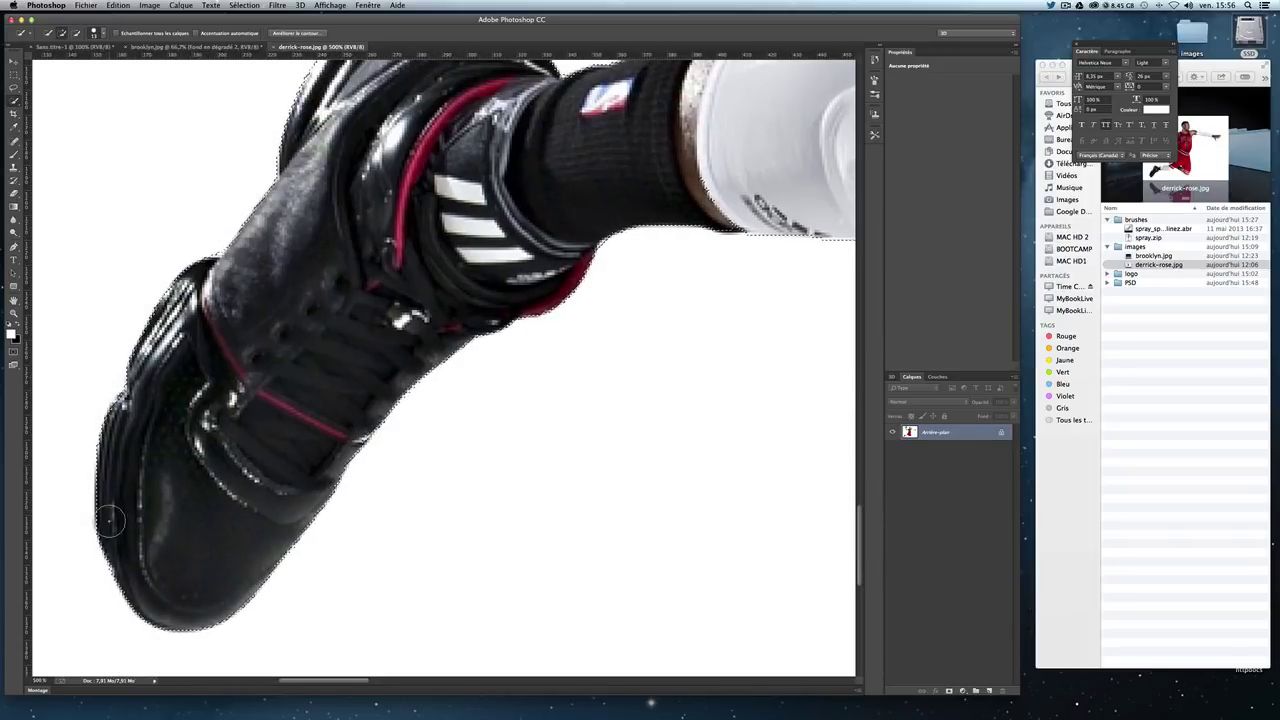
scroll(567, 303, "down", 2)
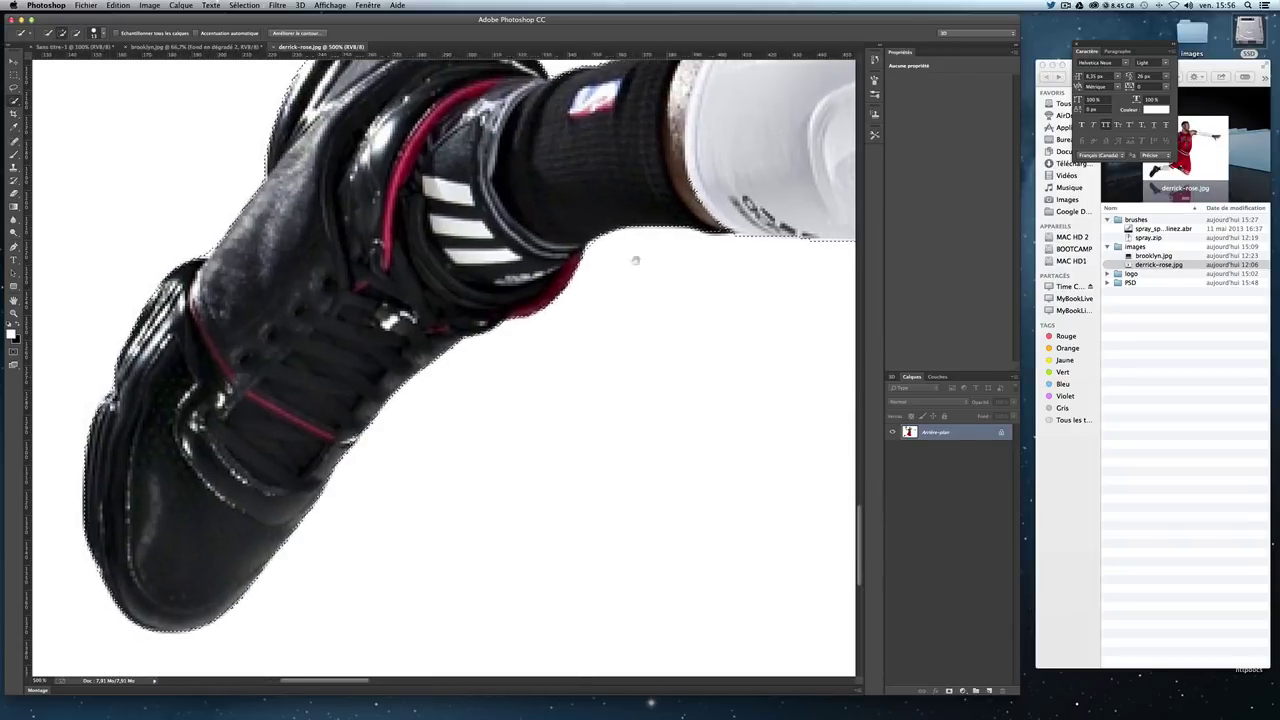
scroll(520, 260, "right", 5)
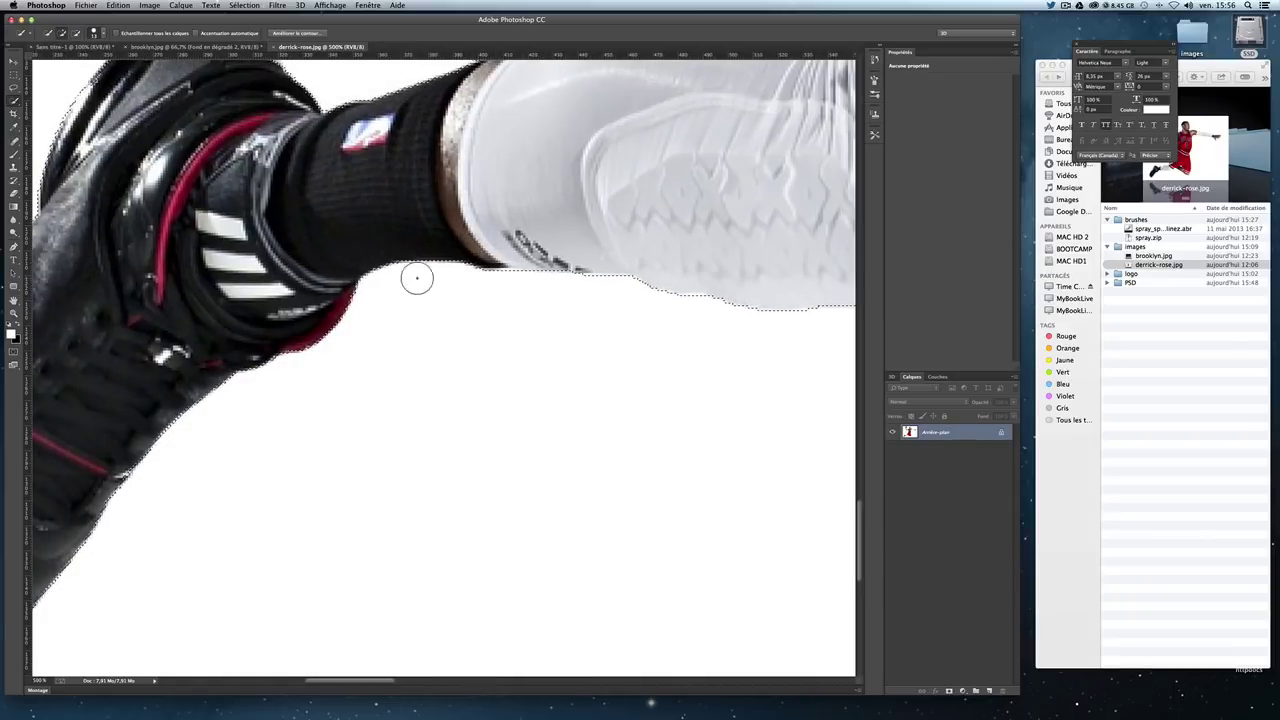
scroll(520, 300, "right", 10)
Step: Shrink the Quick Selection brush and repaint the edge beneath the shorts hem
left_click_drag(635, 323, 510, 393)
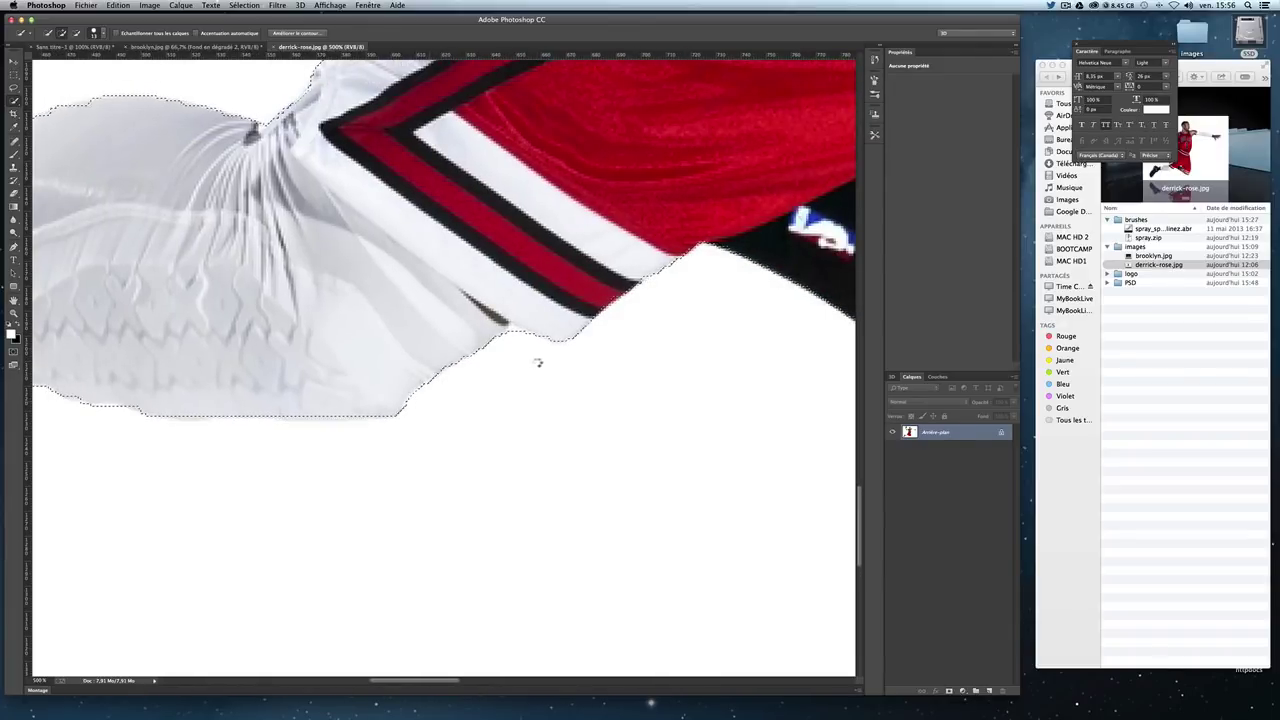
left_click(101, 39)
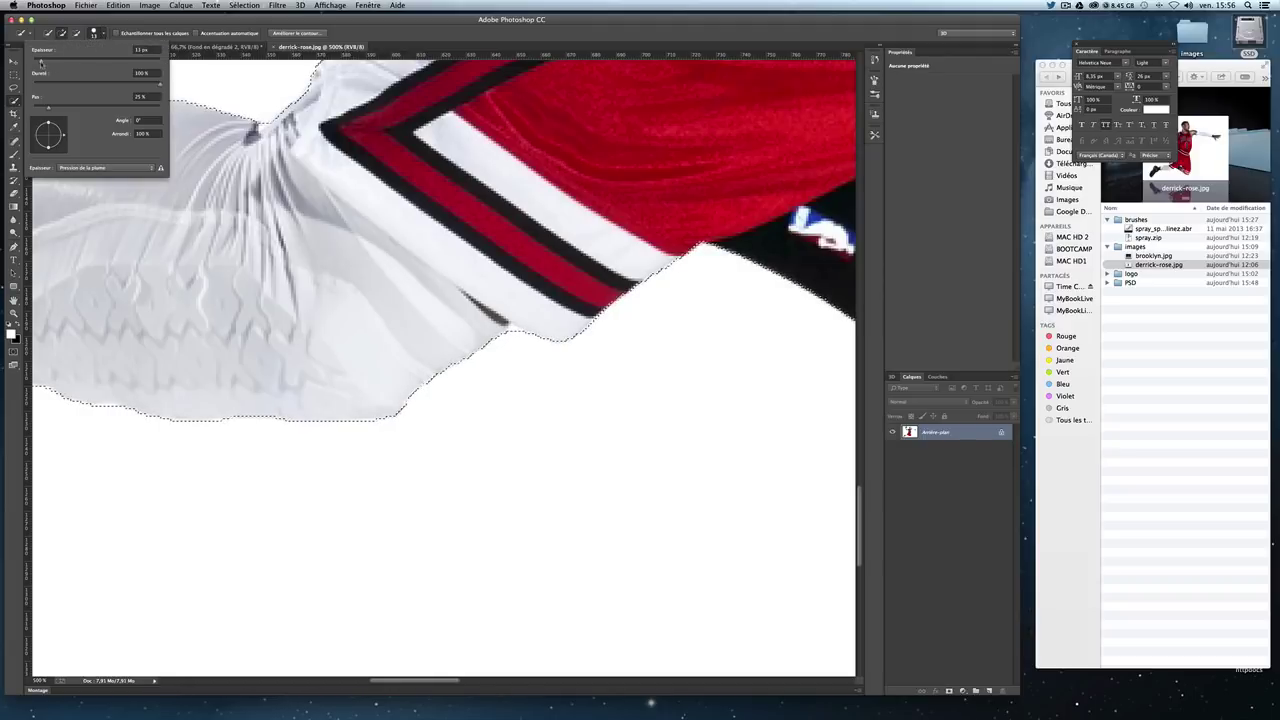
left_click(512, 337)
Step: Pan along the shorts and leg outline to check it, then zoom out to see the player
scroll(660, 300, "right", 3)
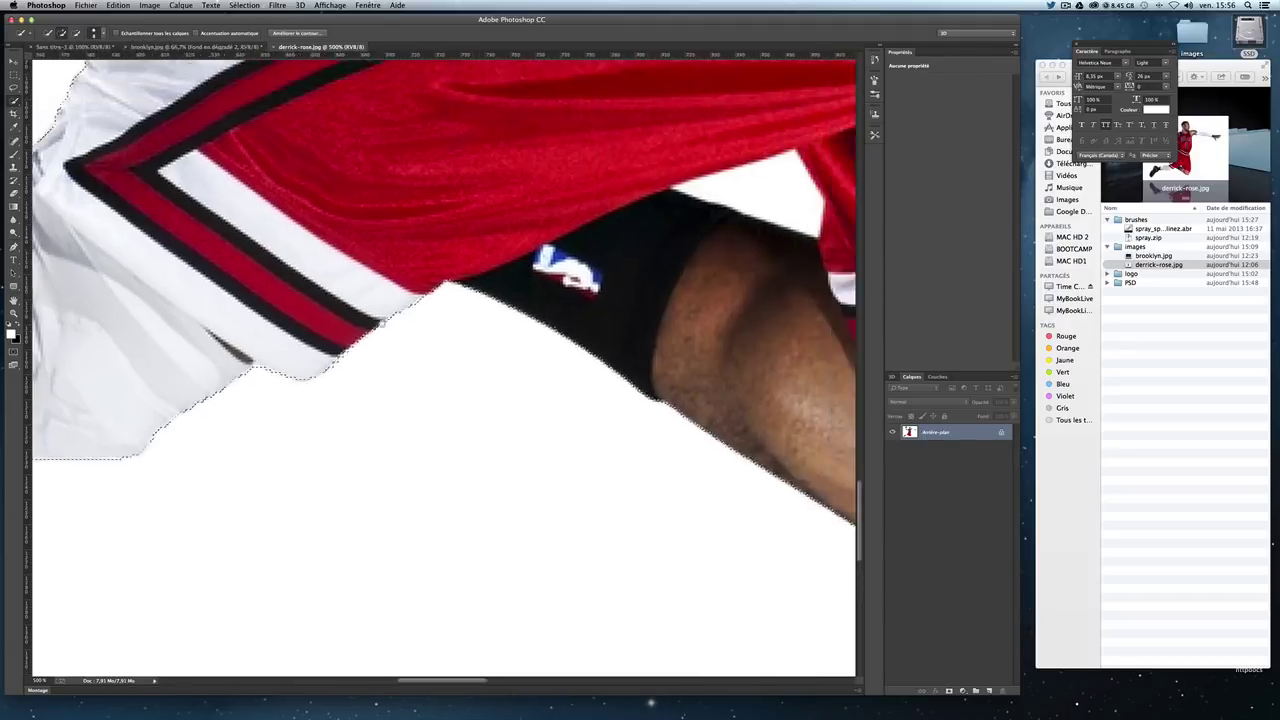
scroll(383, 294, "right", 2)
scroll(566, 357, "right", 3)
scroll(566, 357, "down", 1)
scroll(550, 420, "right", 2)
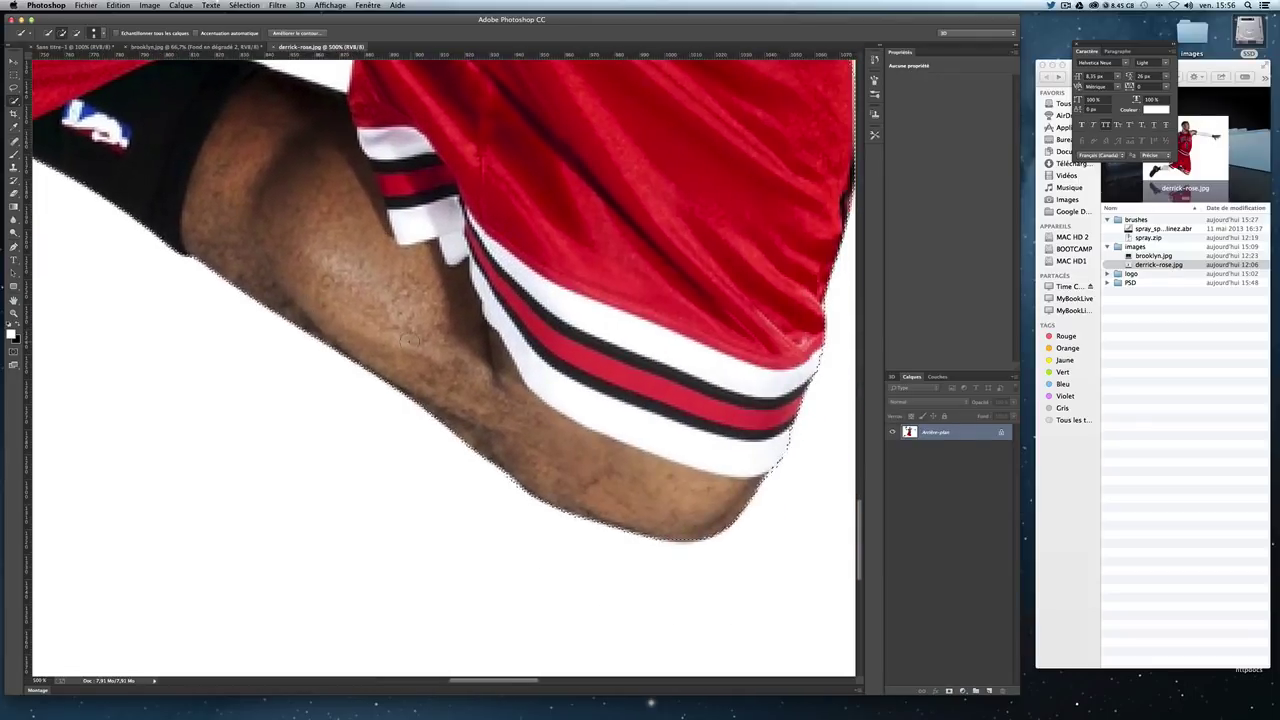
scroll(527, 502, "right", 3)
scroll(527, 502, "up", 2)
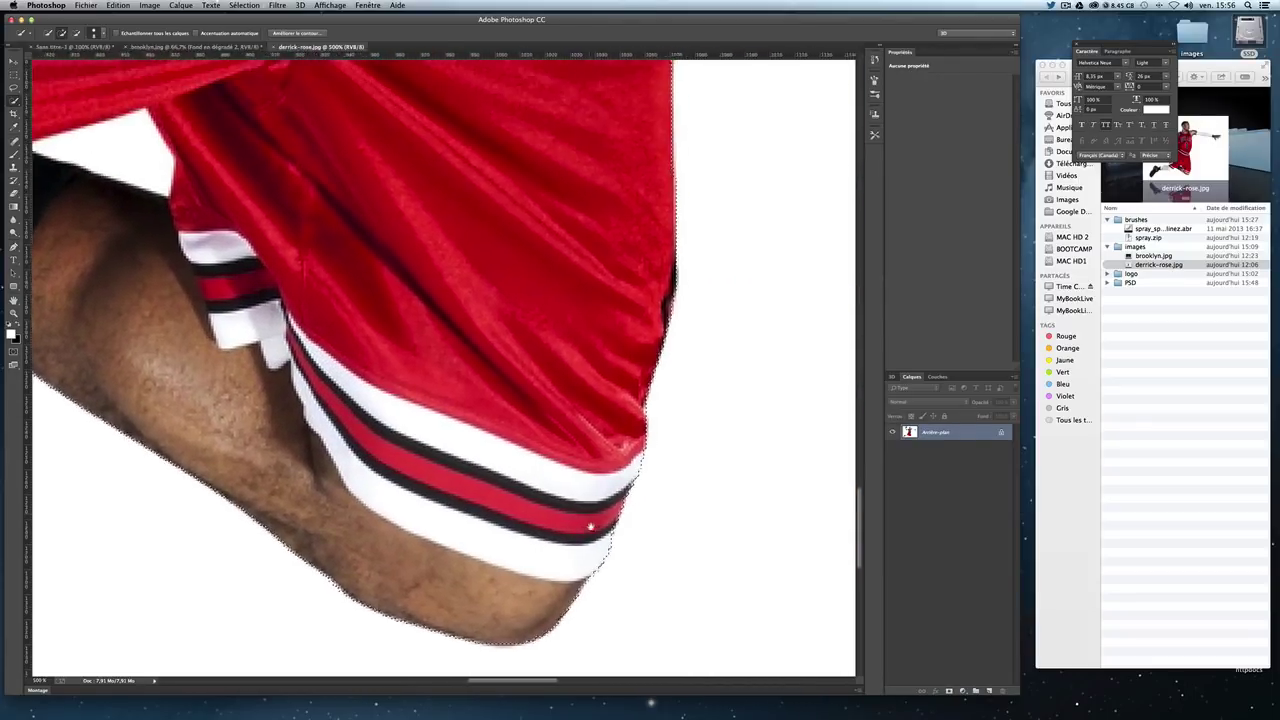
scroll(680, 257, "up", 1)
scroll(655, 408, "up", 2)
scroll(655, 408, "up", 5)
scroll(620, 360, "up", 1)
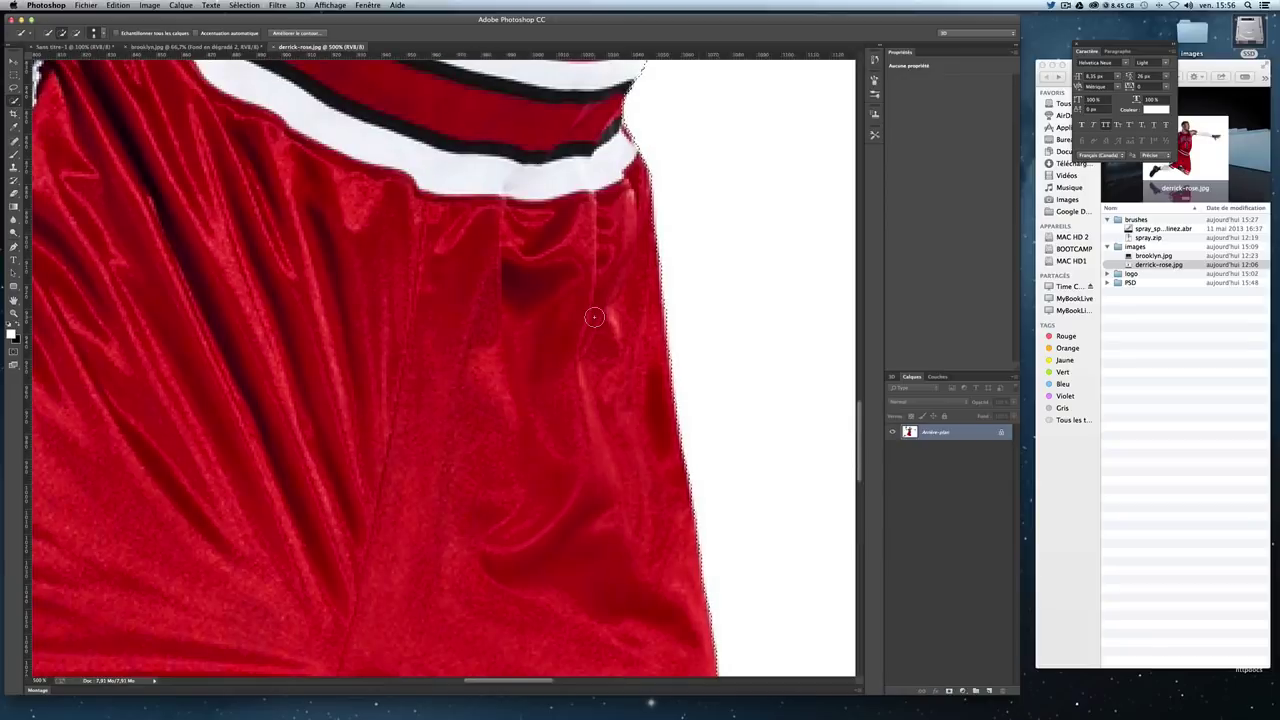
key("super+minus")
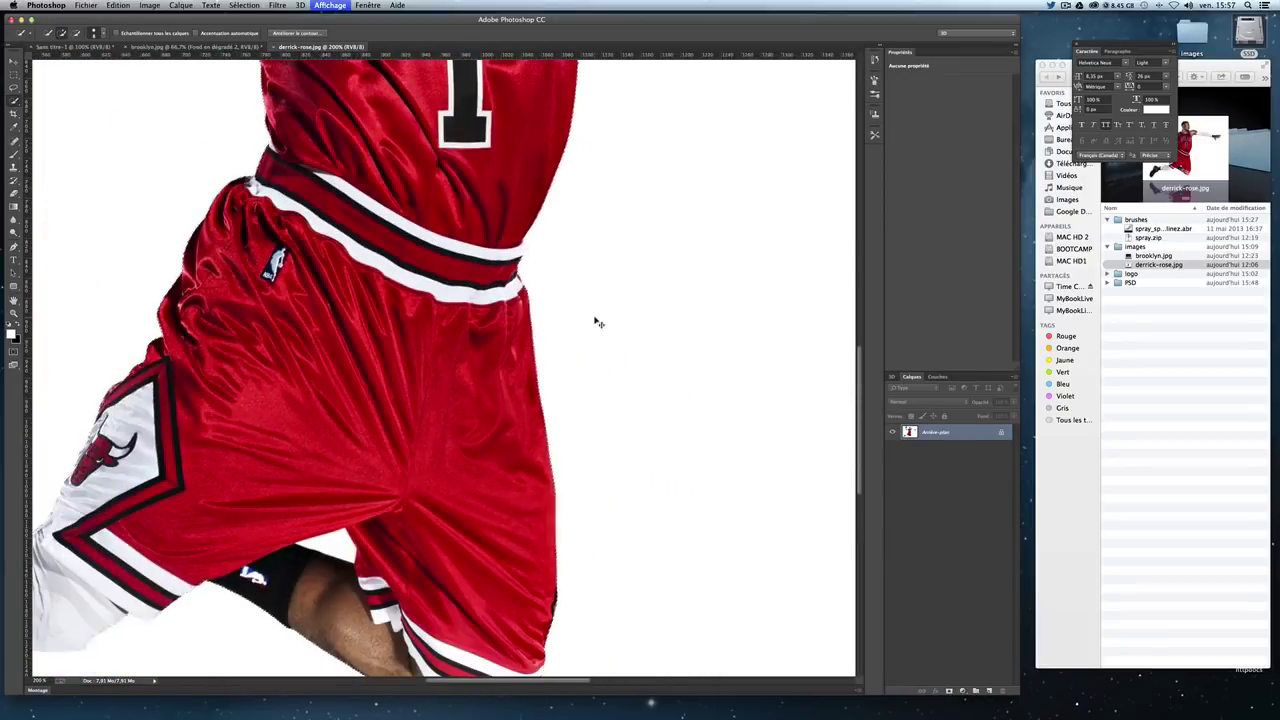
key("super+minus")
key("super+minus")
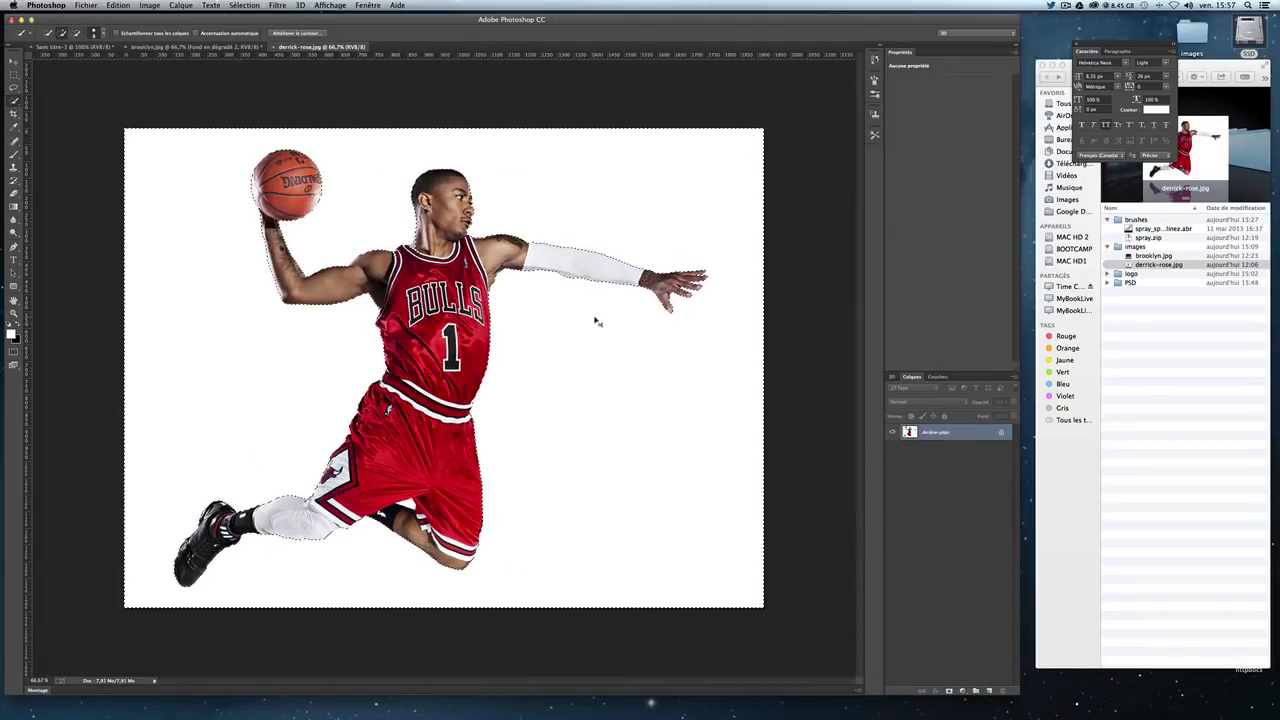
key("super+plus")
key("super+plus")
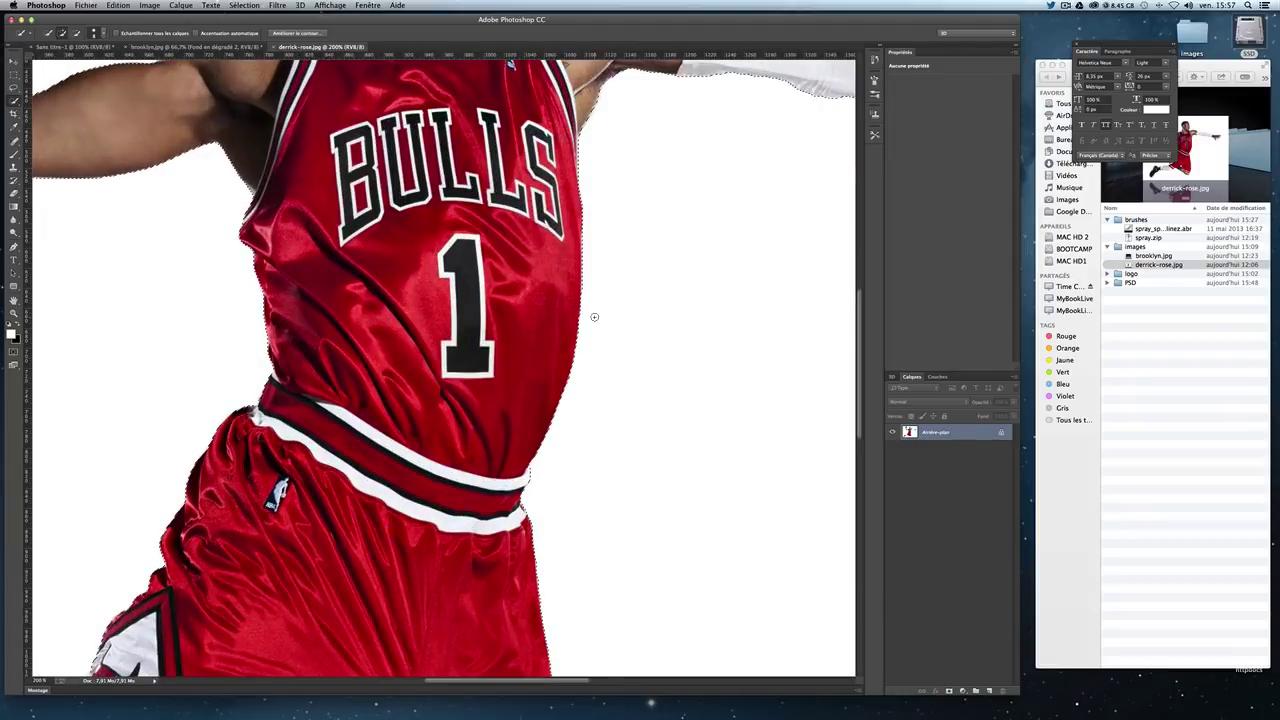
scroll(488, 383, "up", 3)
scroll(488, 383, "up", 3)
scroll(488, 383, "right", 2)
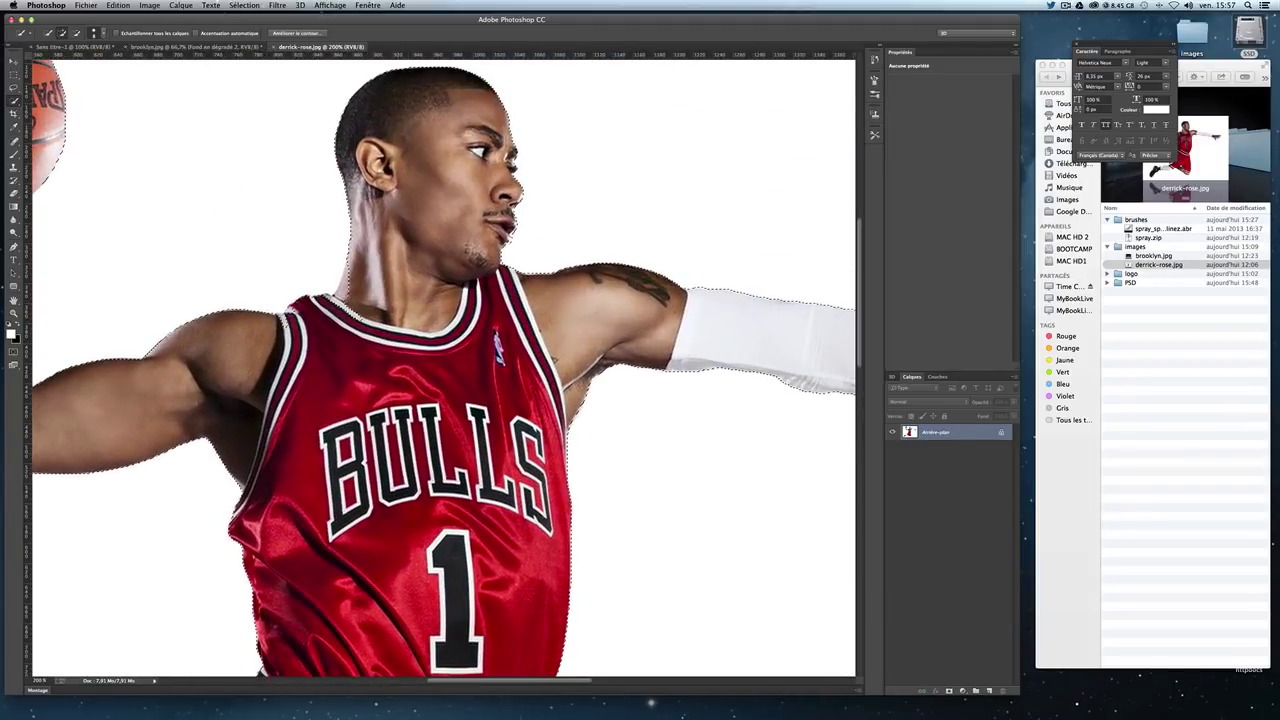
scroll(558, 405, "left", 1)
scroll(558, 405, "left", 3)
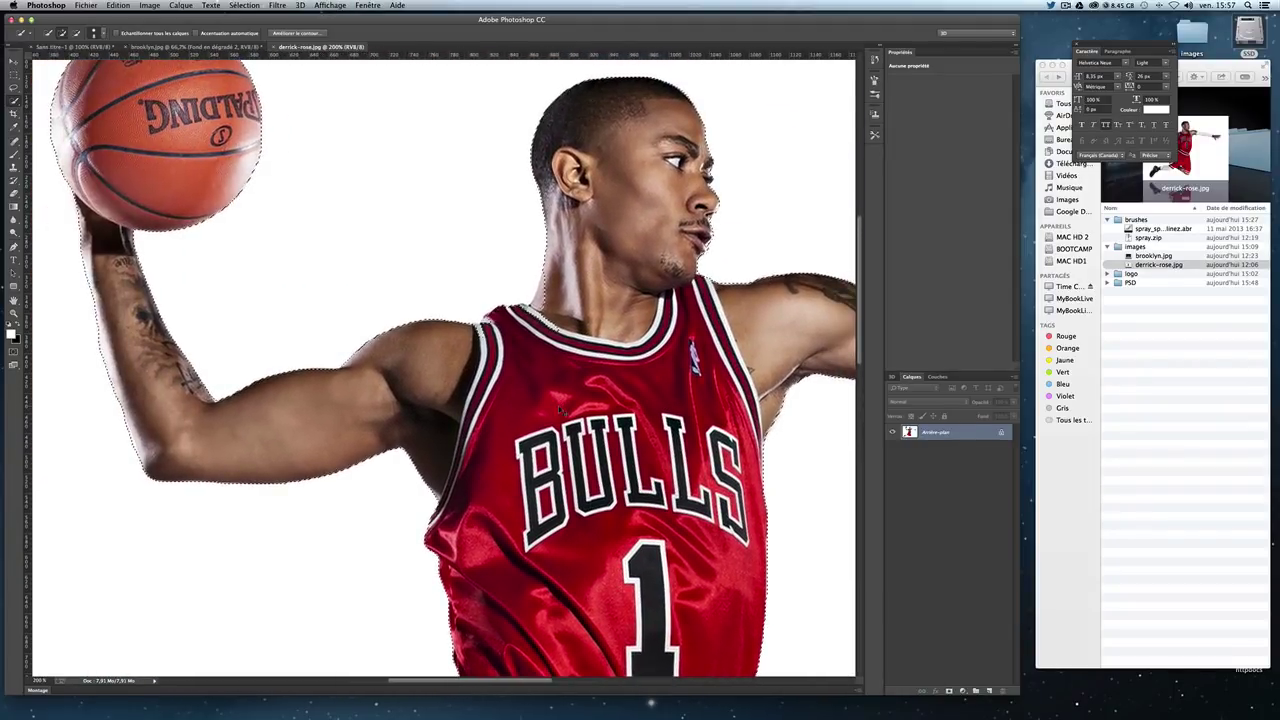
key("super+minus")
scroll(445, 417, "down", 3)
scroll(445, 417, "right", 1)
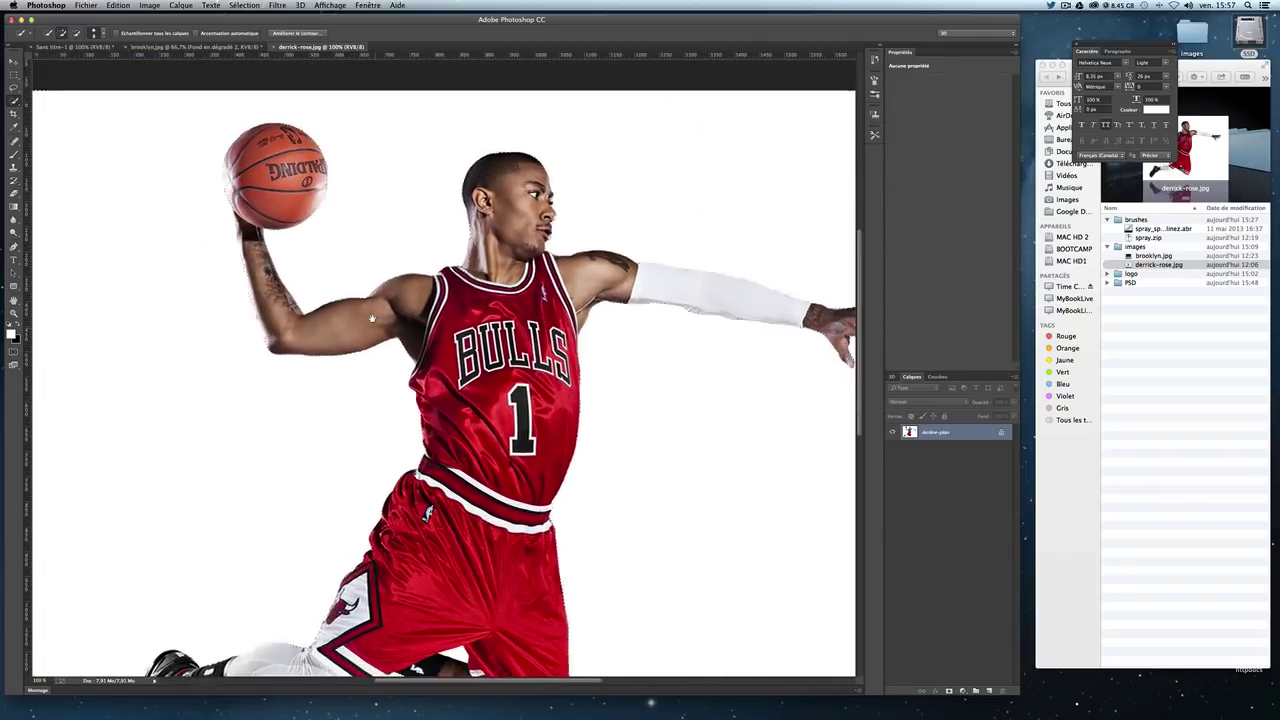
scroll(445, 417, "down", 2)
scroll(445, 417, "down", 1)
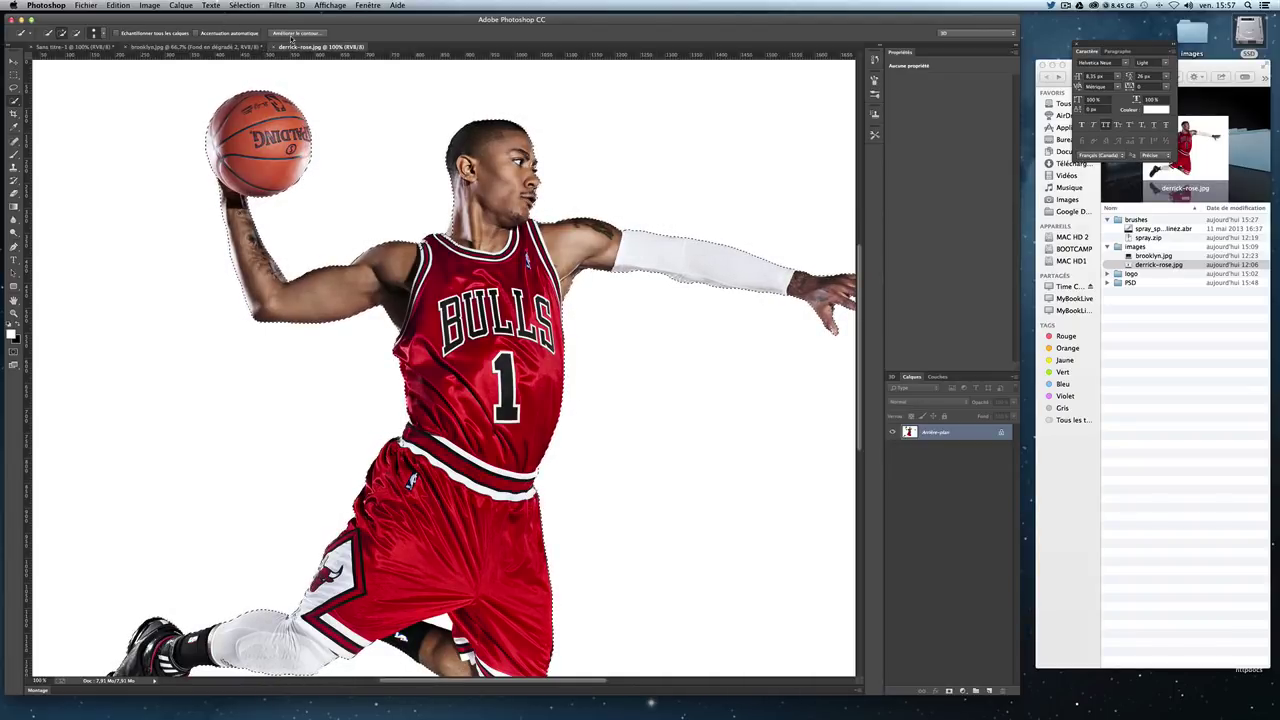
key("super+plus")
key("super+plus")
key("super+plus")
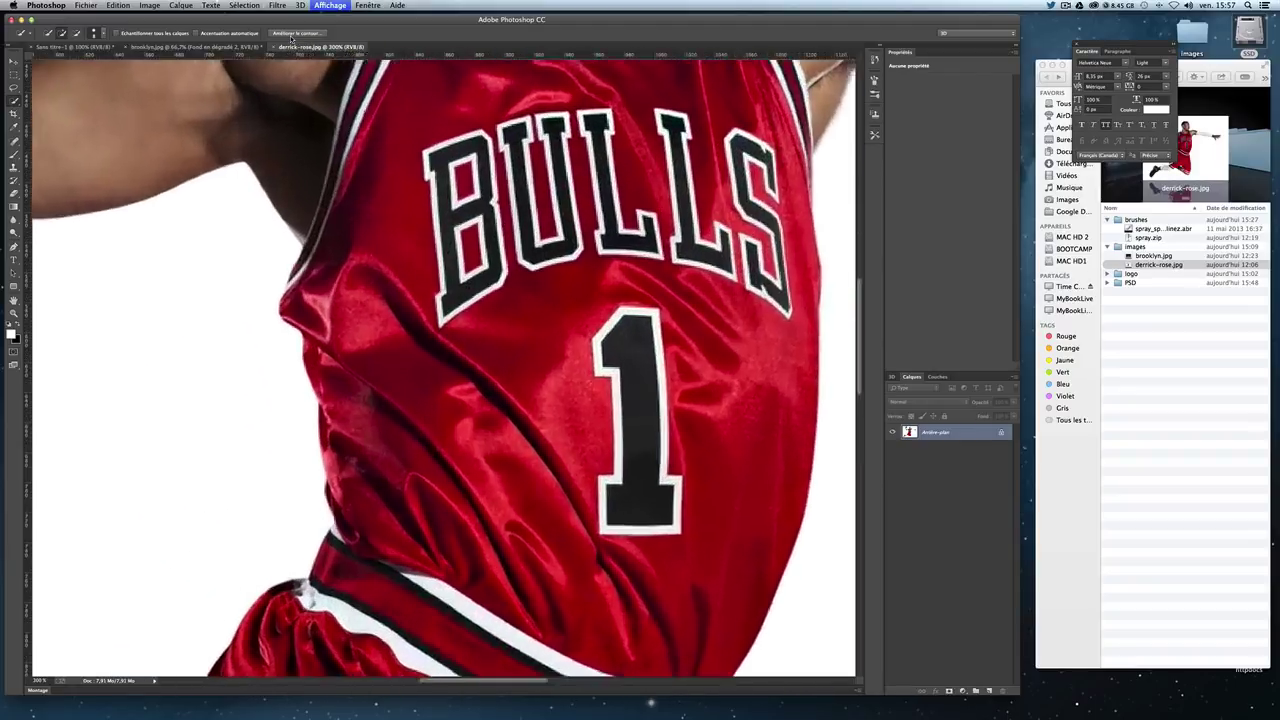
scroll(244, 240, "up", 10)
scroll(300, 350, "up", 5)
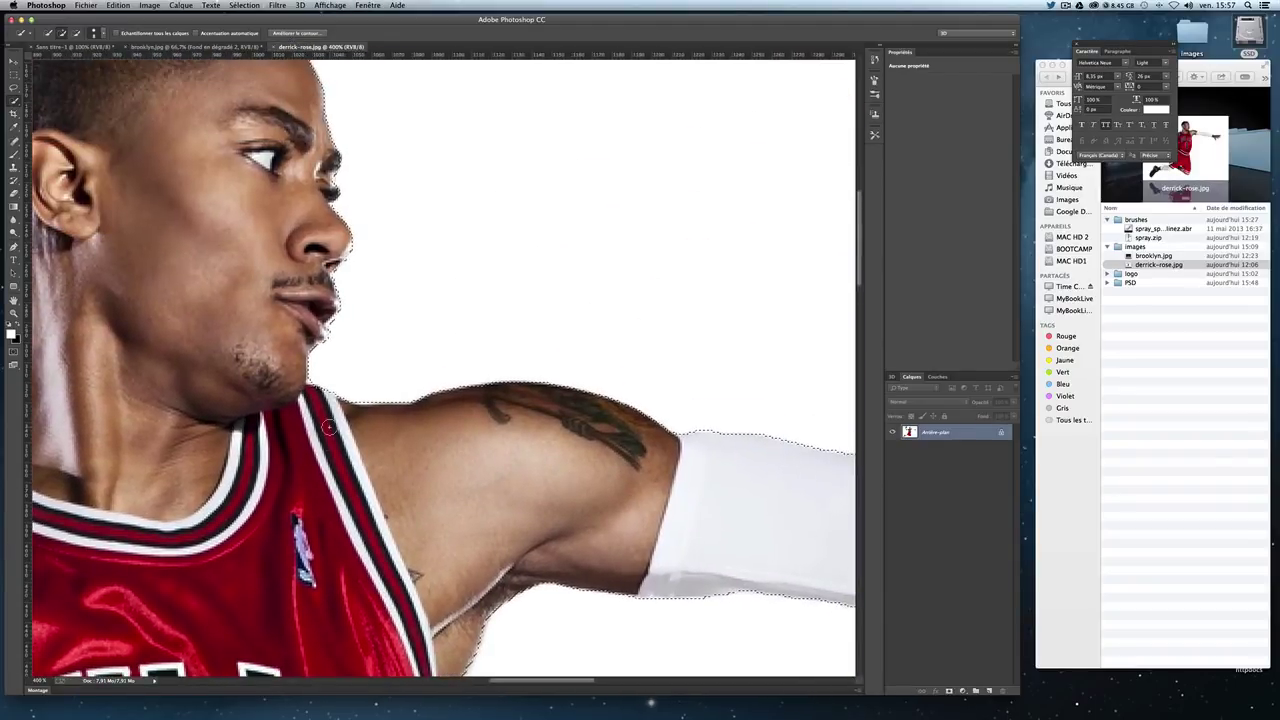
key("super+minus")
key("super+minus")
key("super+minus")
key("super+minus")
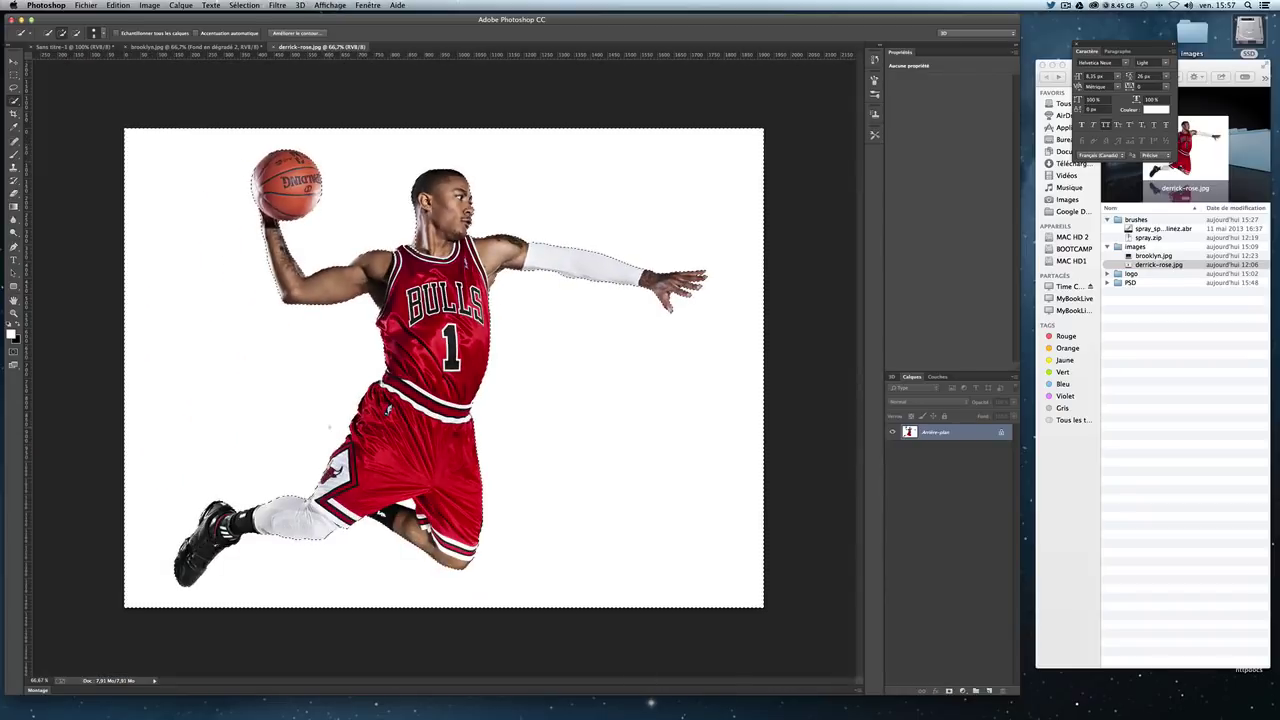
key("super+plus")
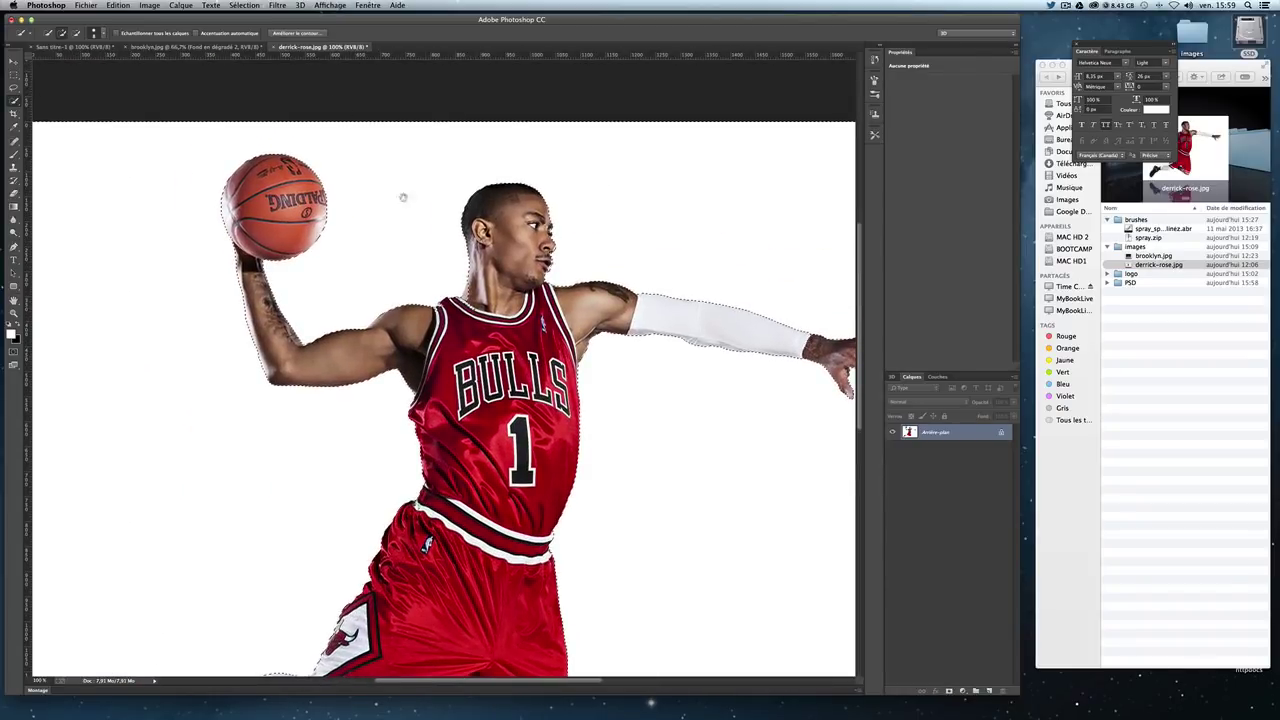
scroll(440, 365, "down", 3)
scroll(440, 365, "up", 2)
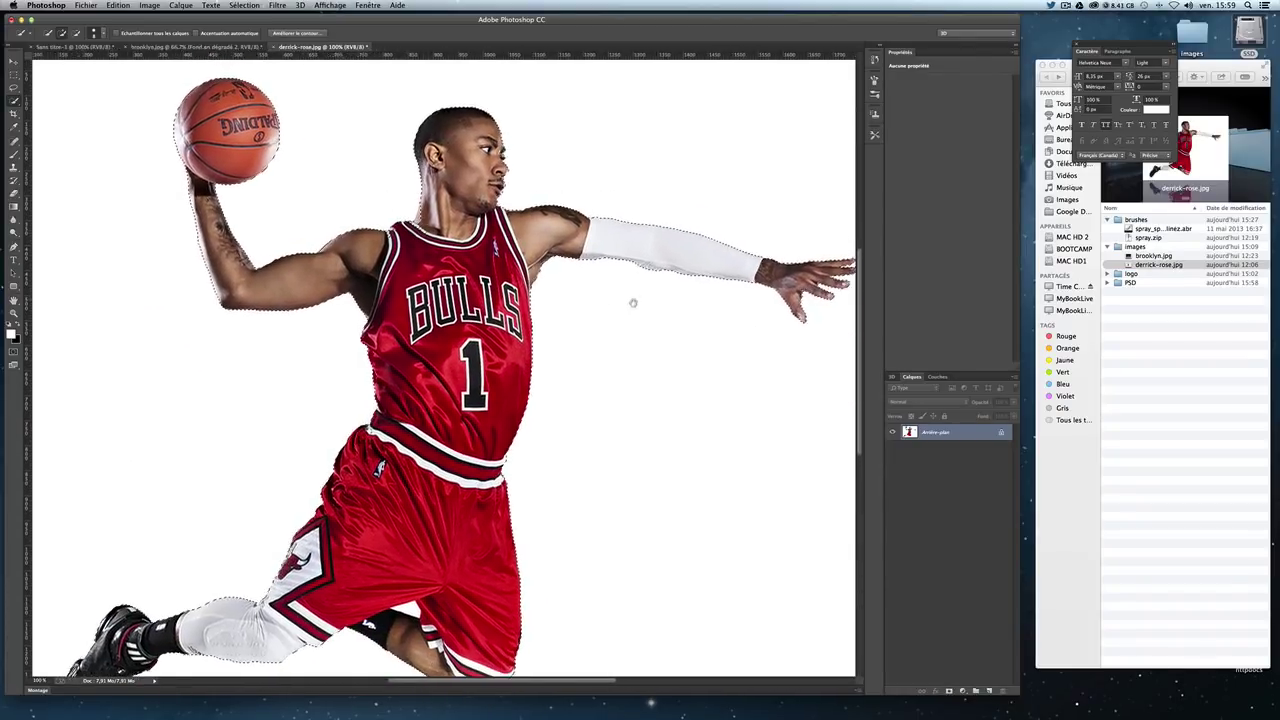
scroll(637, 303, "left", 2)
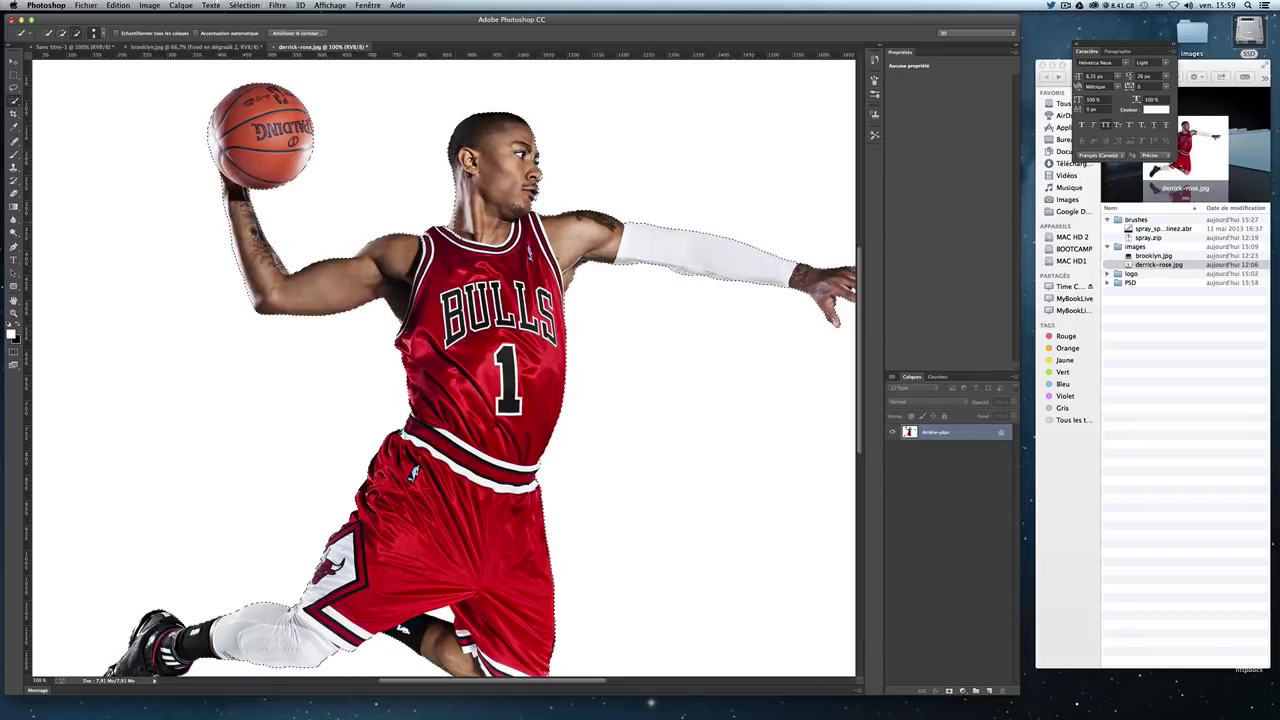
key("Return")
key("super+plus")
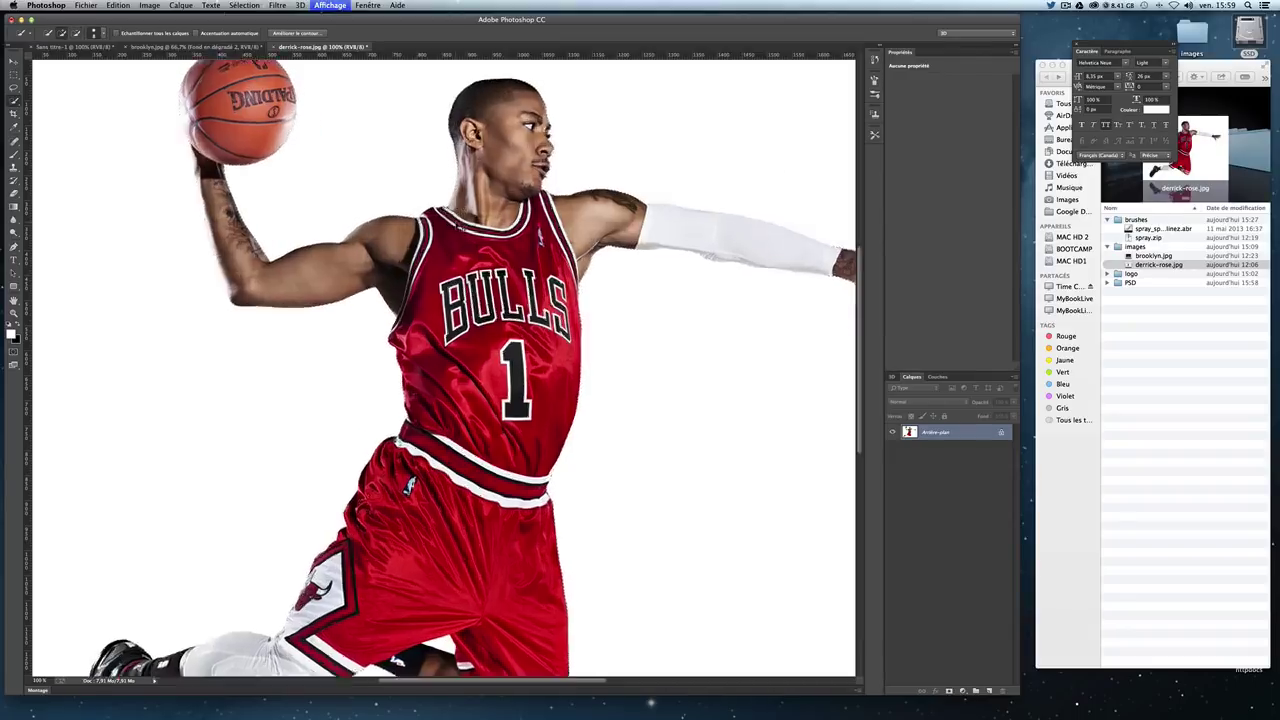
key("super+plus")
scroll(455, 222, "up", 3)
scroll(470, 250, "up", 5)
scroll(490, 300, "up", 1)
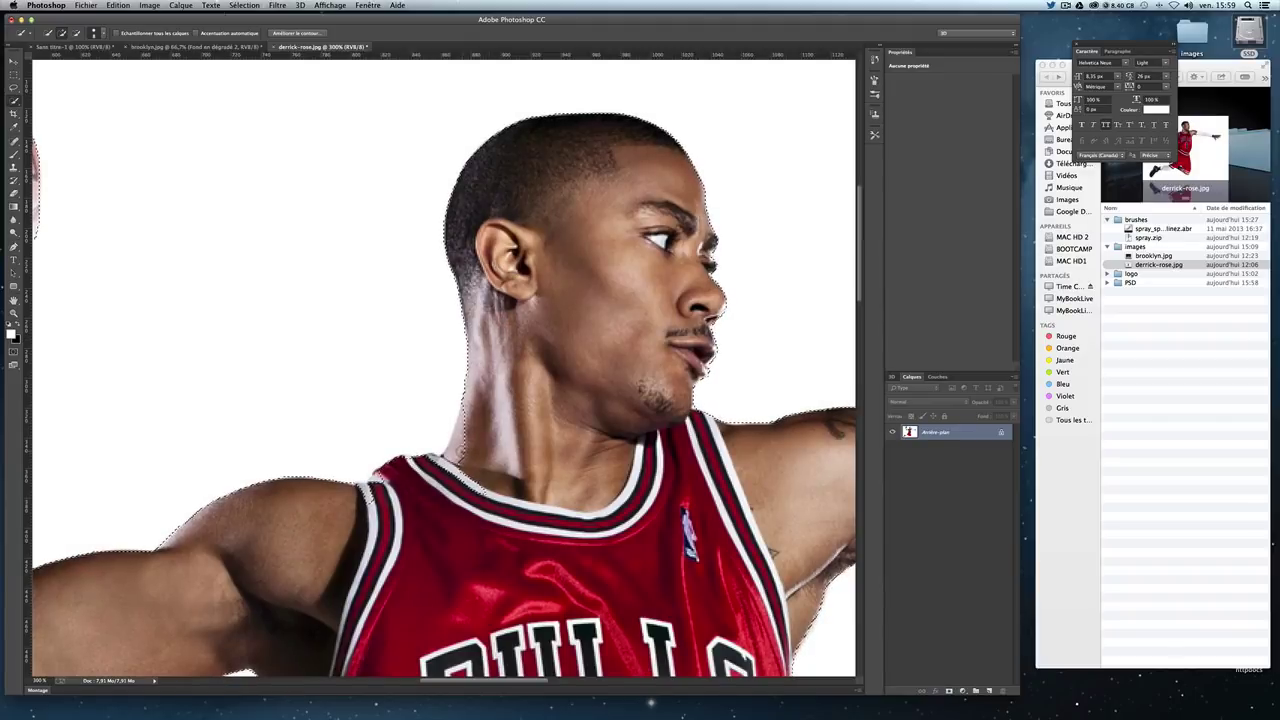
key("alt")
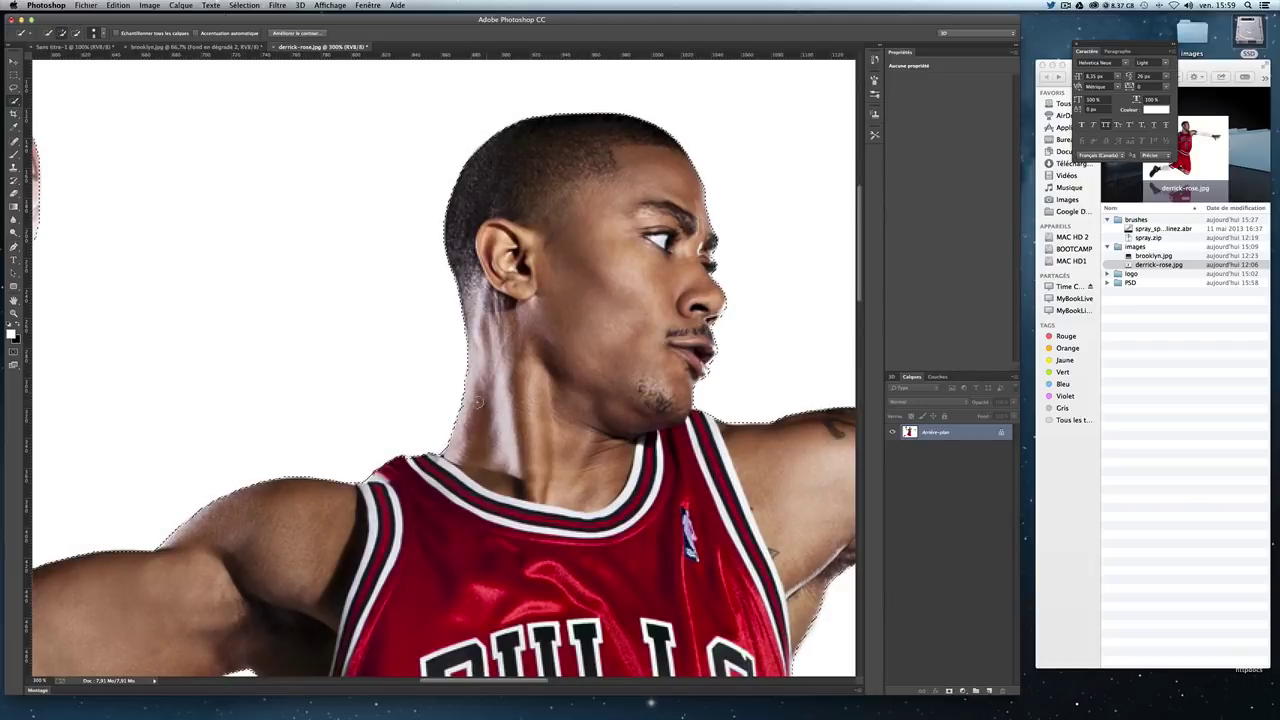
key("super+minus")
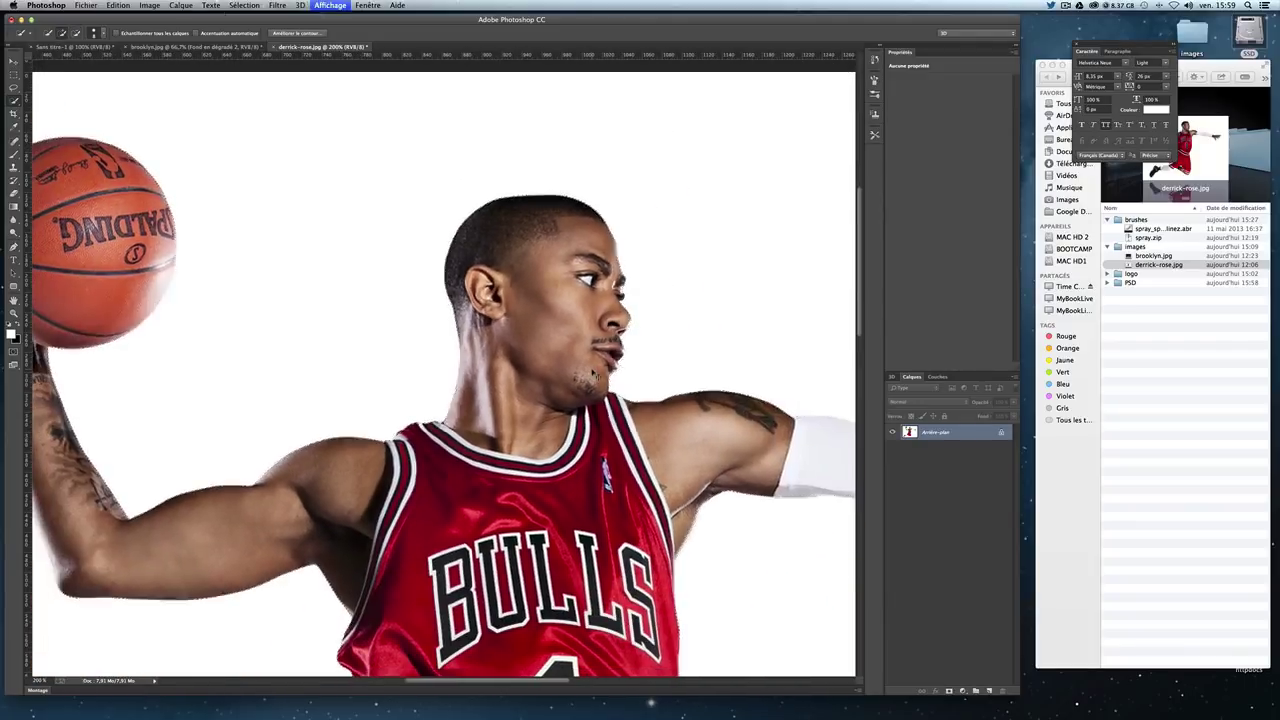
key("super+minus")
scroll(591, 369, "down", 4)
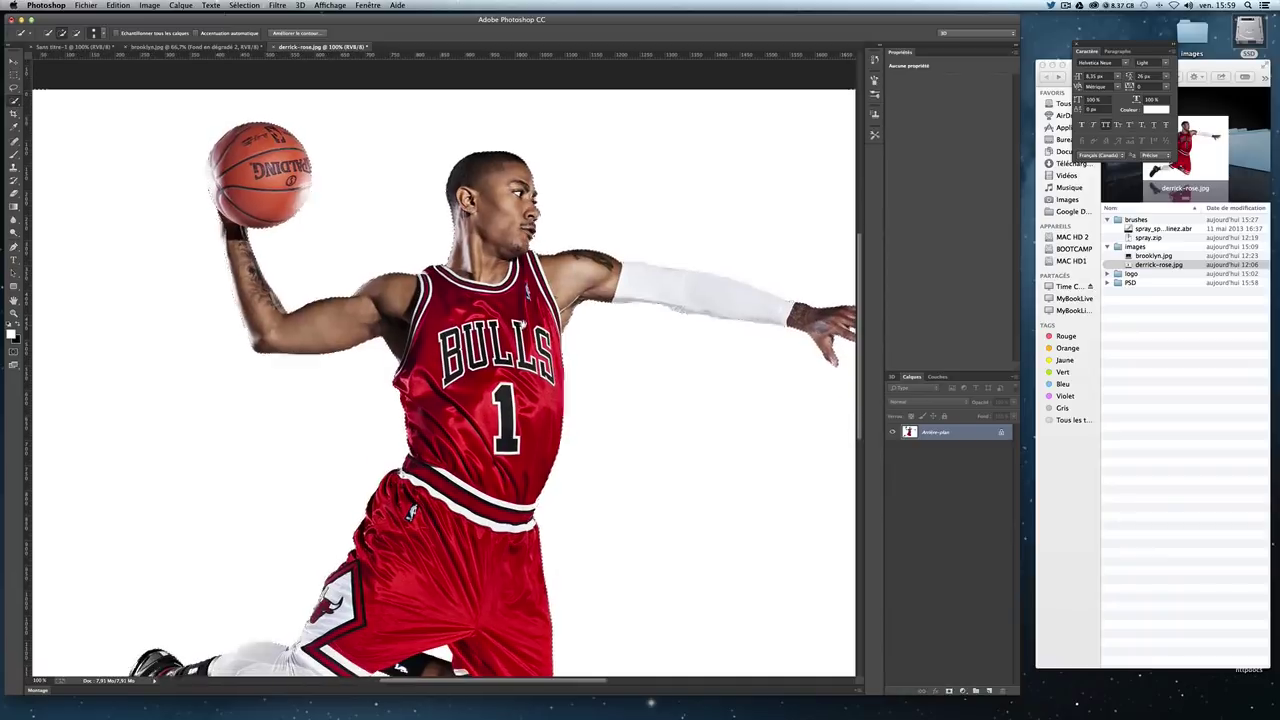
scroll(591, 369, "down", 1)
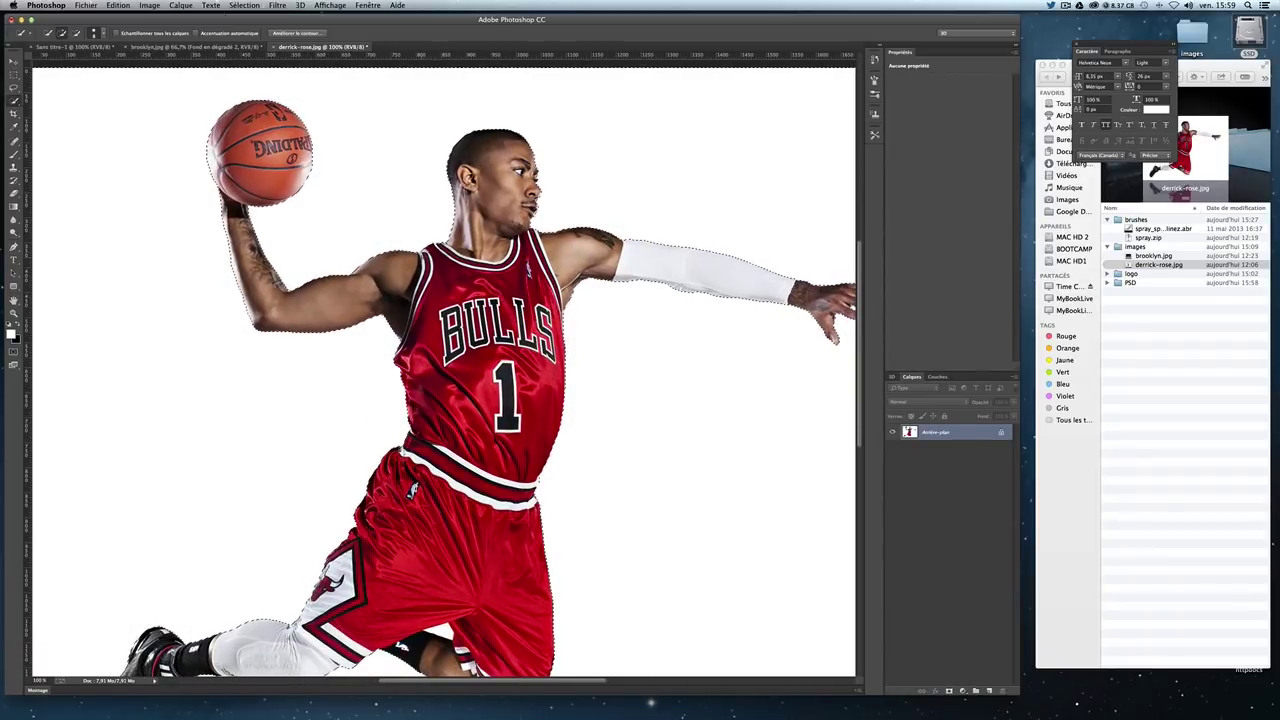
Step: Convert Arrière-plan into layer Calque 0, delete the white backdrop, then restore it
key("shift+BackSpace")
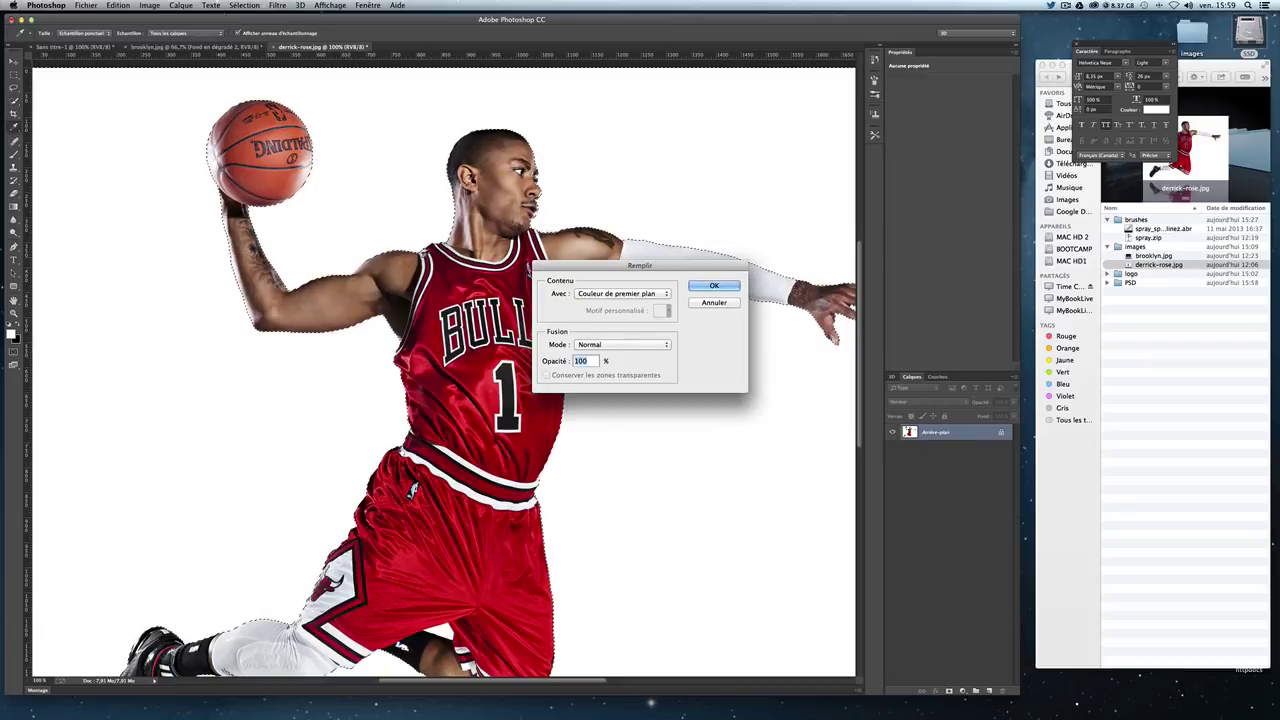
key("Return")
double_click(967, 437)
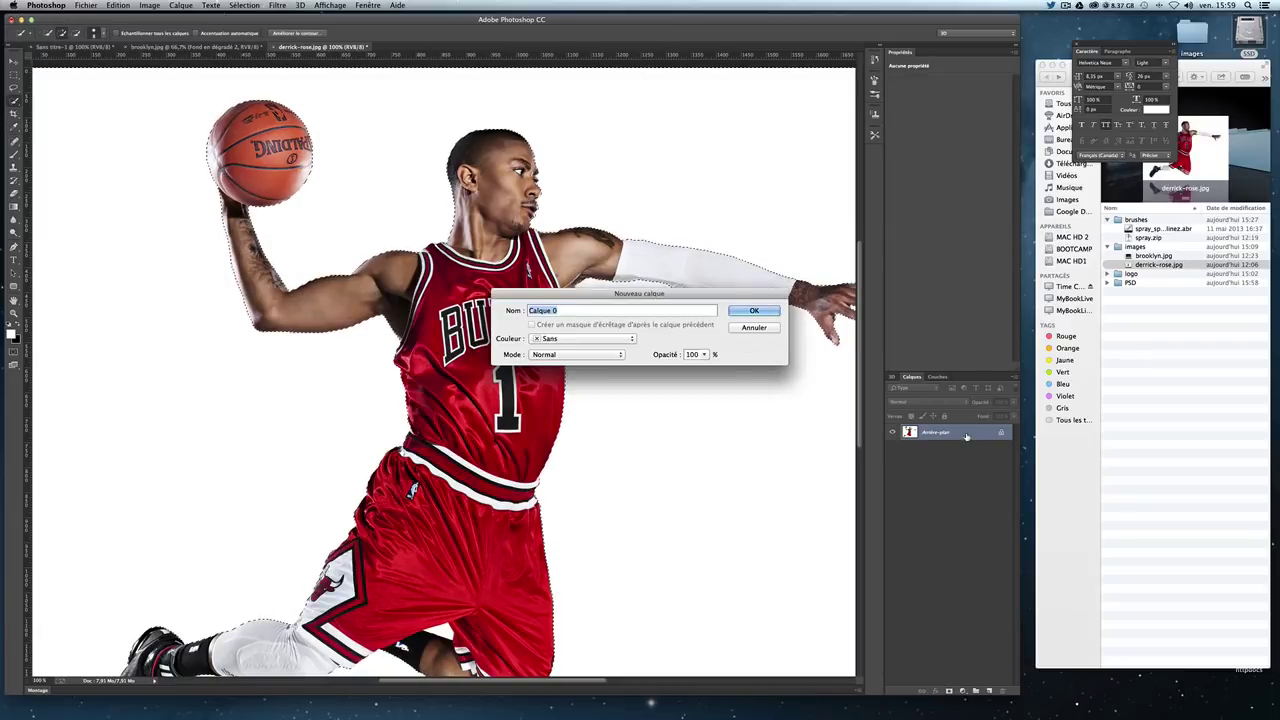
key("Return")
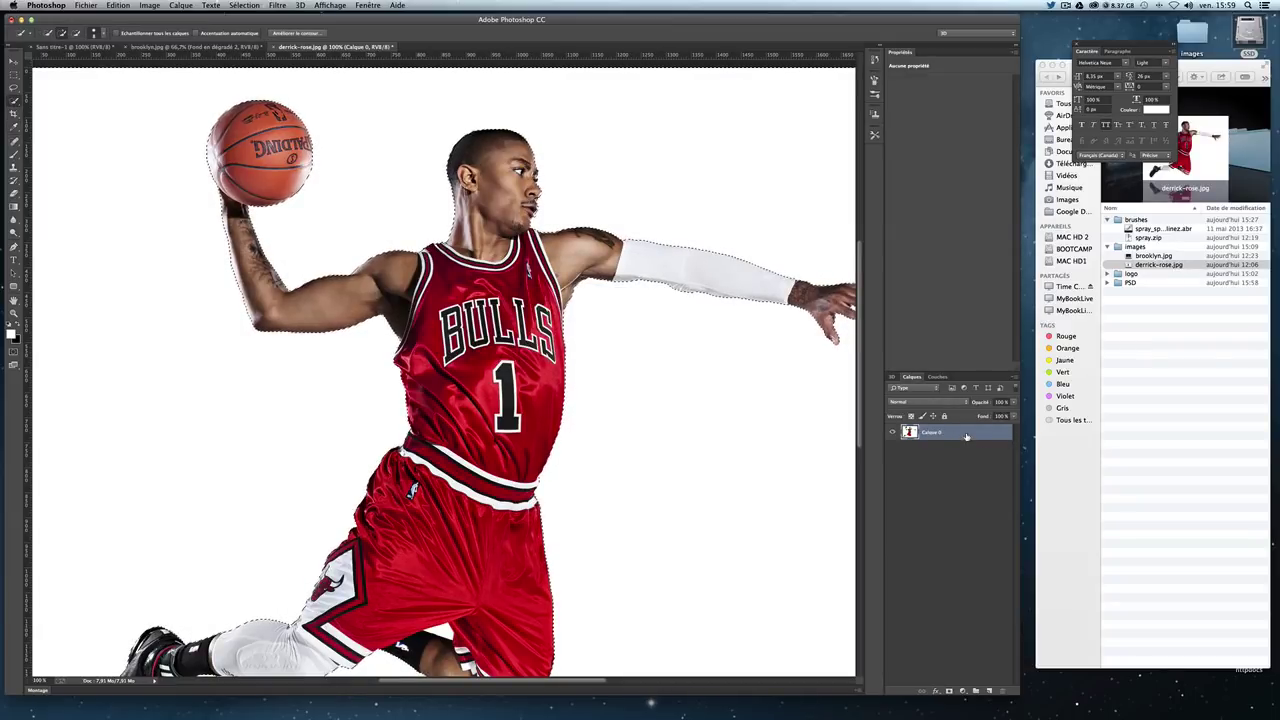
key("Delete")
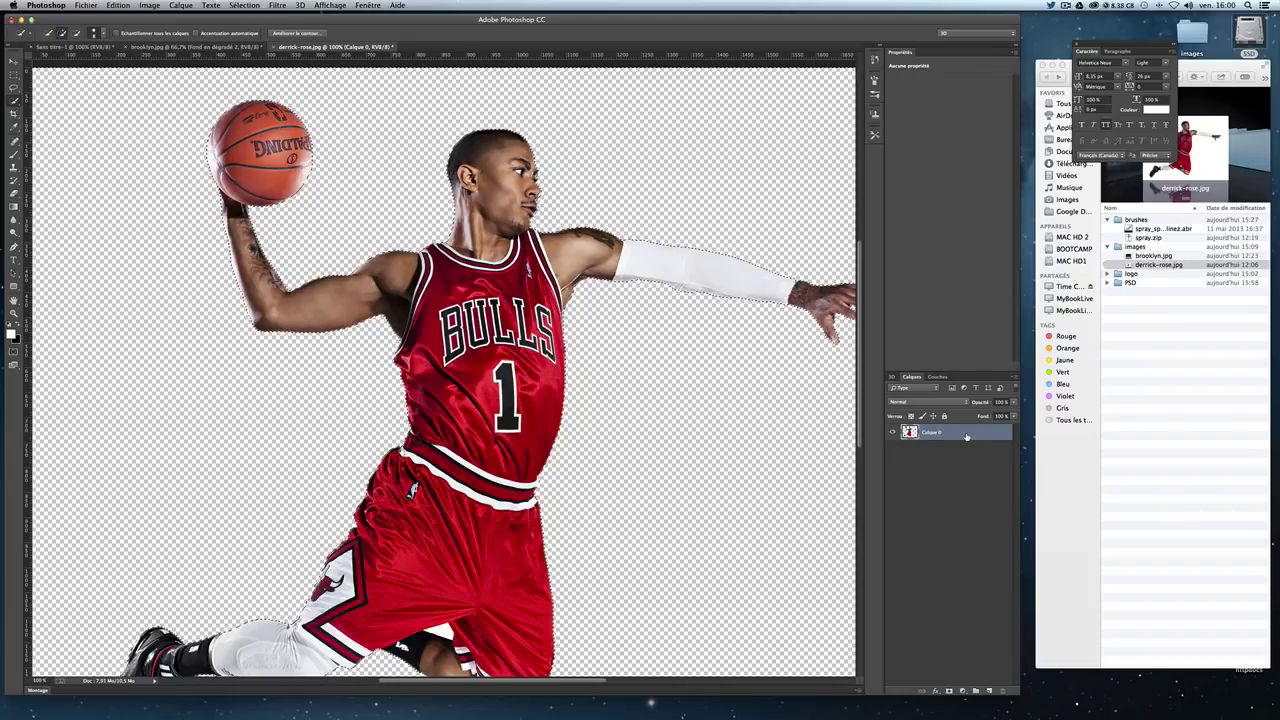
key("ctrl+BackSpace")
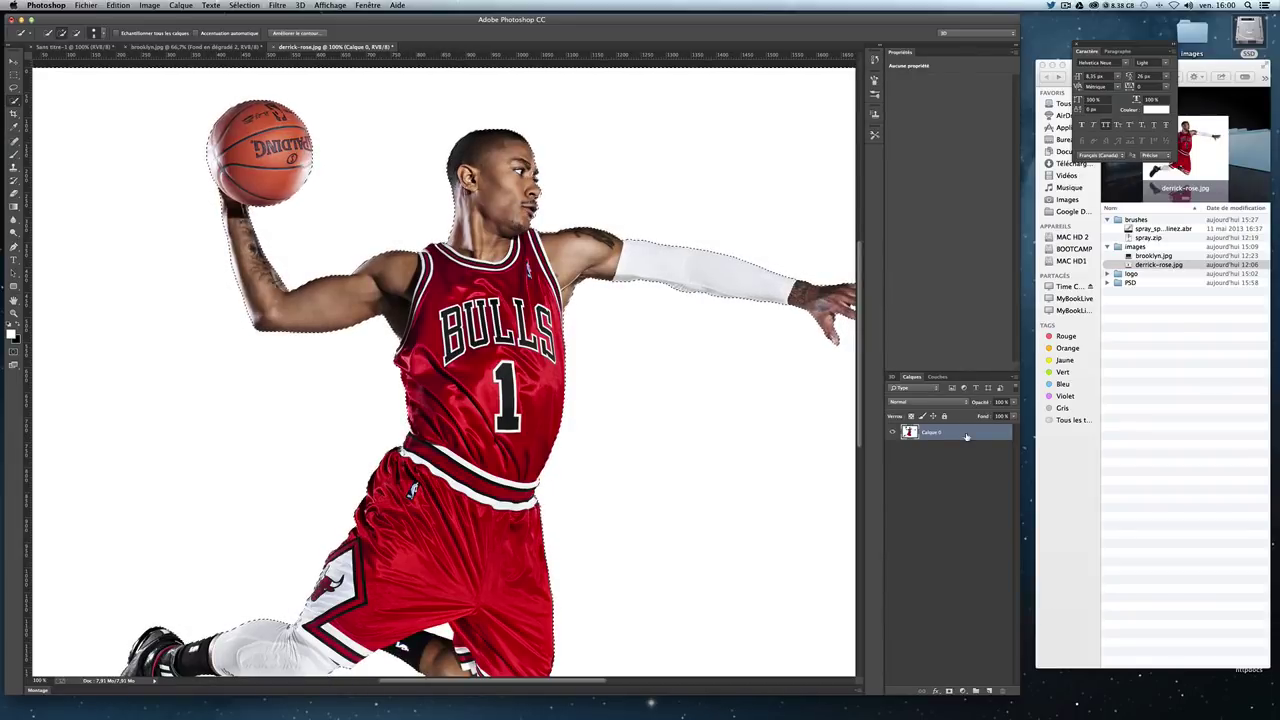
Step: Invert the selection onto the player and open Améliorer le contour in Incrustation view
left_click(244, 5)
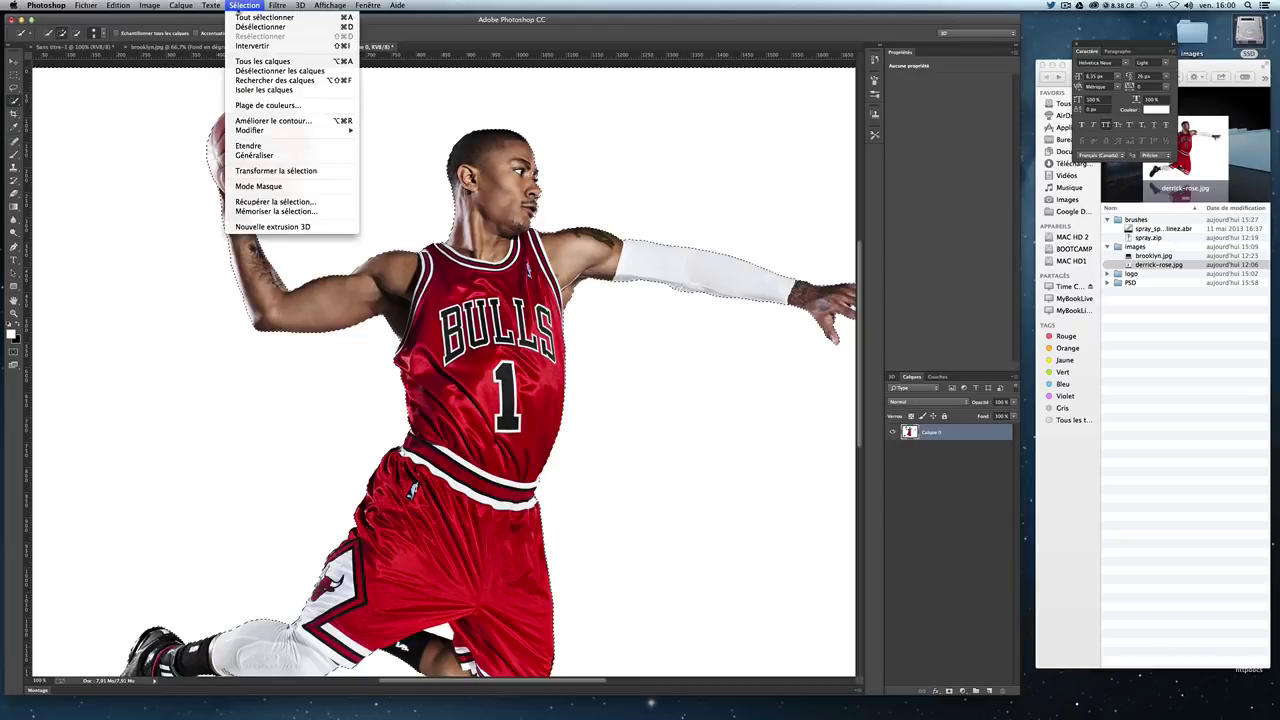
left_click(262, 46)
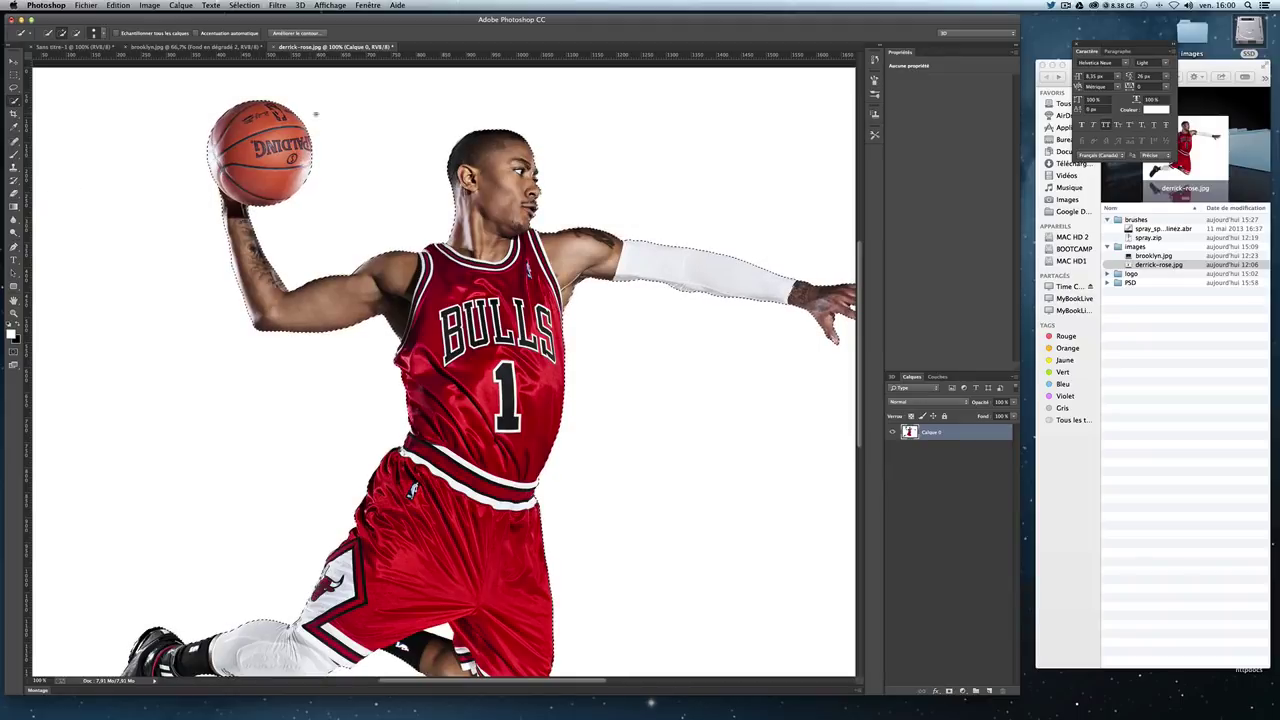
left_click(308, 33)
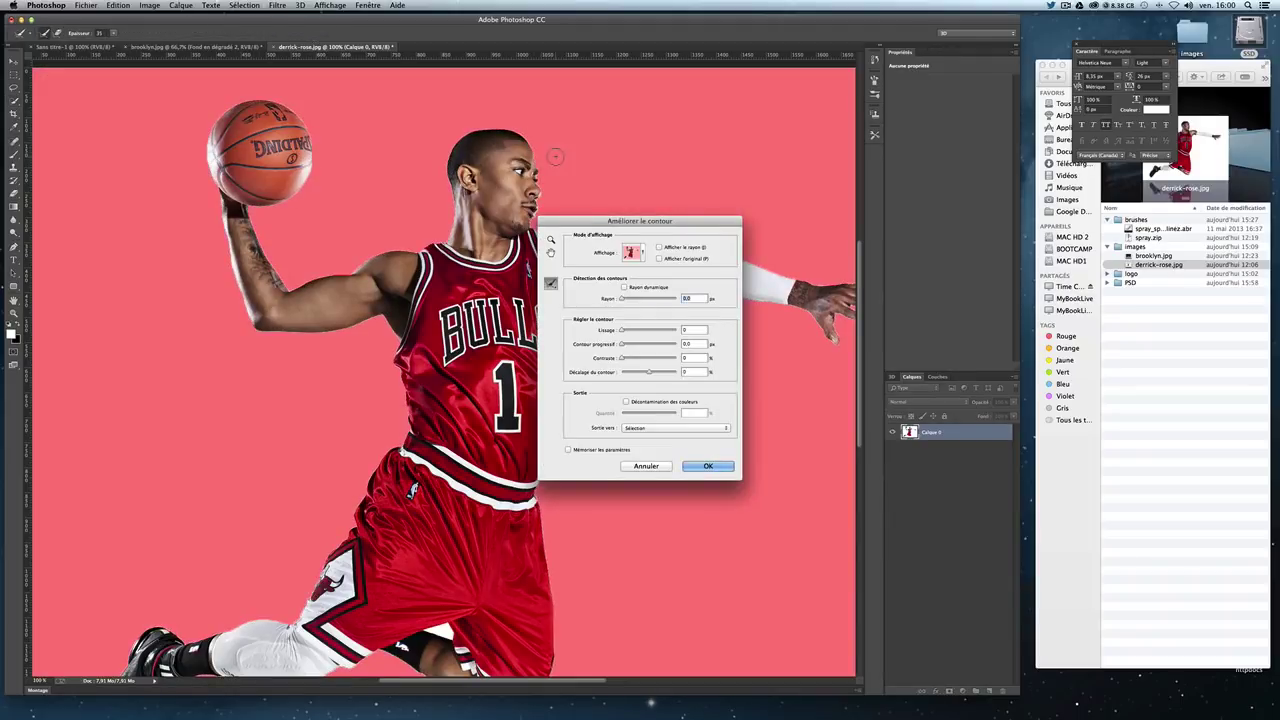
left_click_drag(642, 221, 992, 189)
left_click(963, 215)
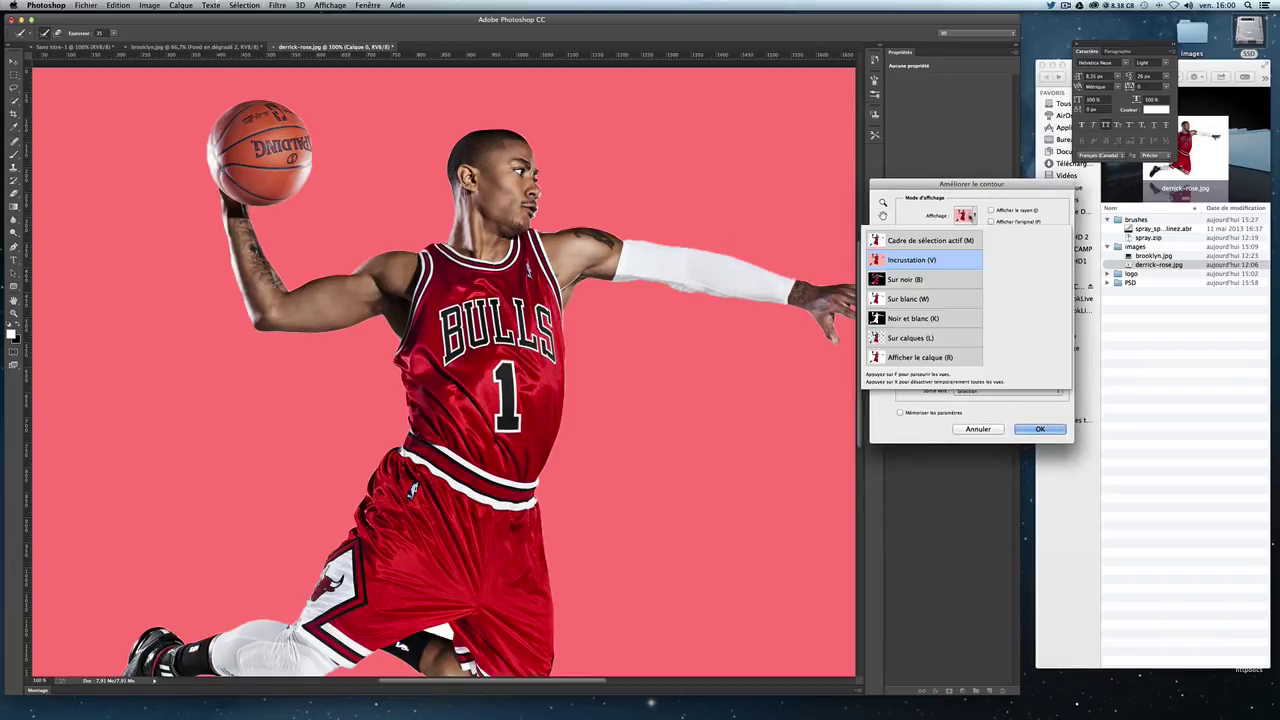
left_click(954, 194)
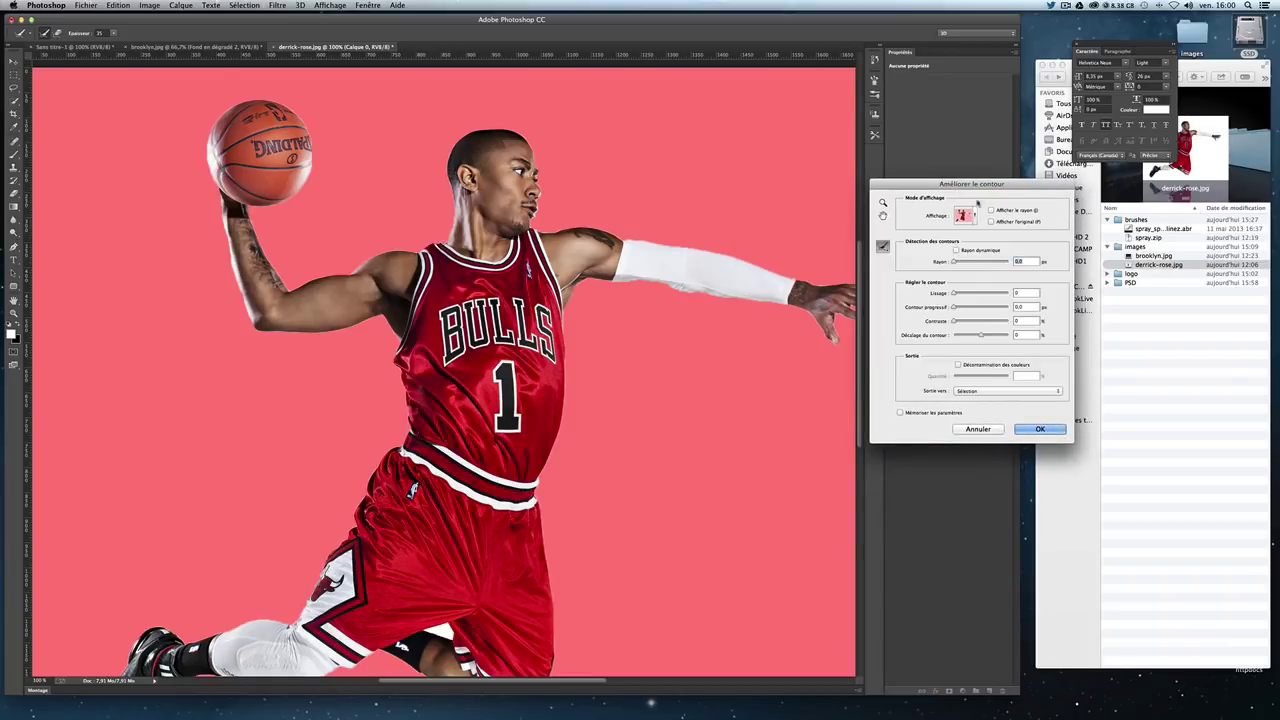
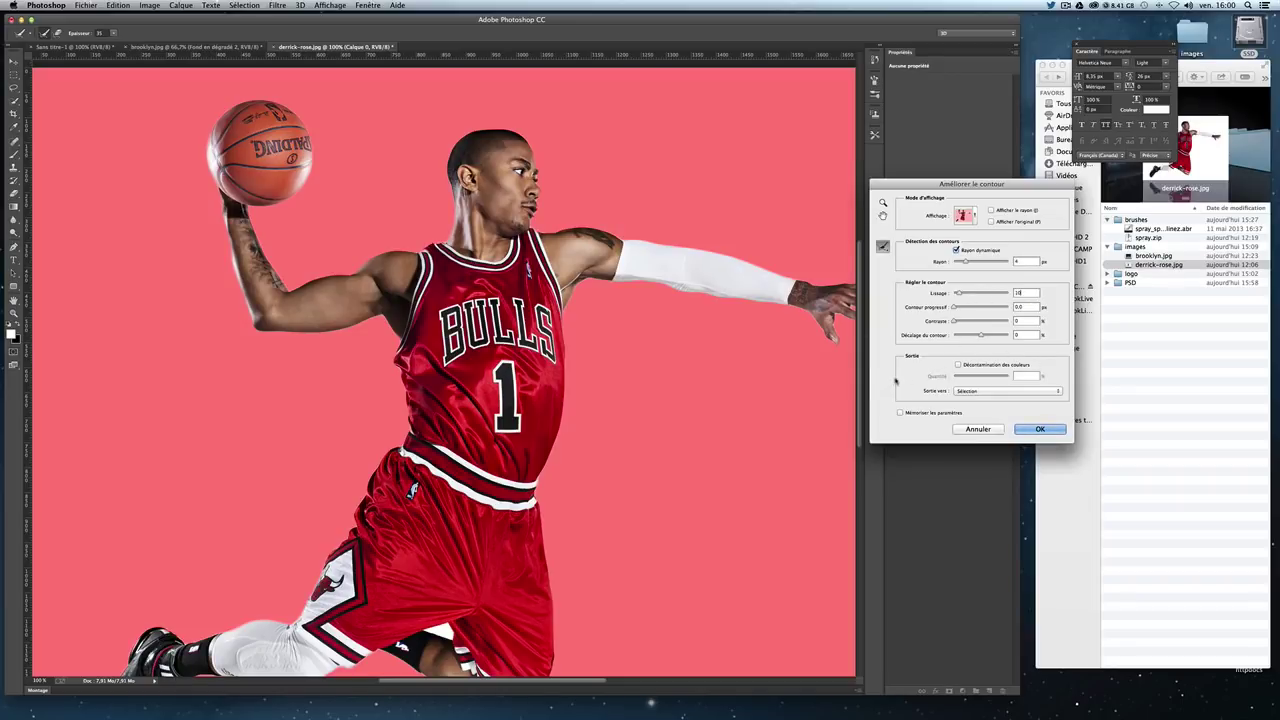
Step: Keep the refined player selection and switch to the brooklyn.jpg composite
left_click(1038, 429)
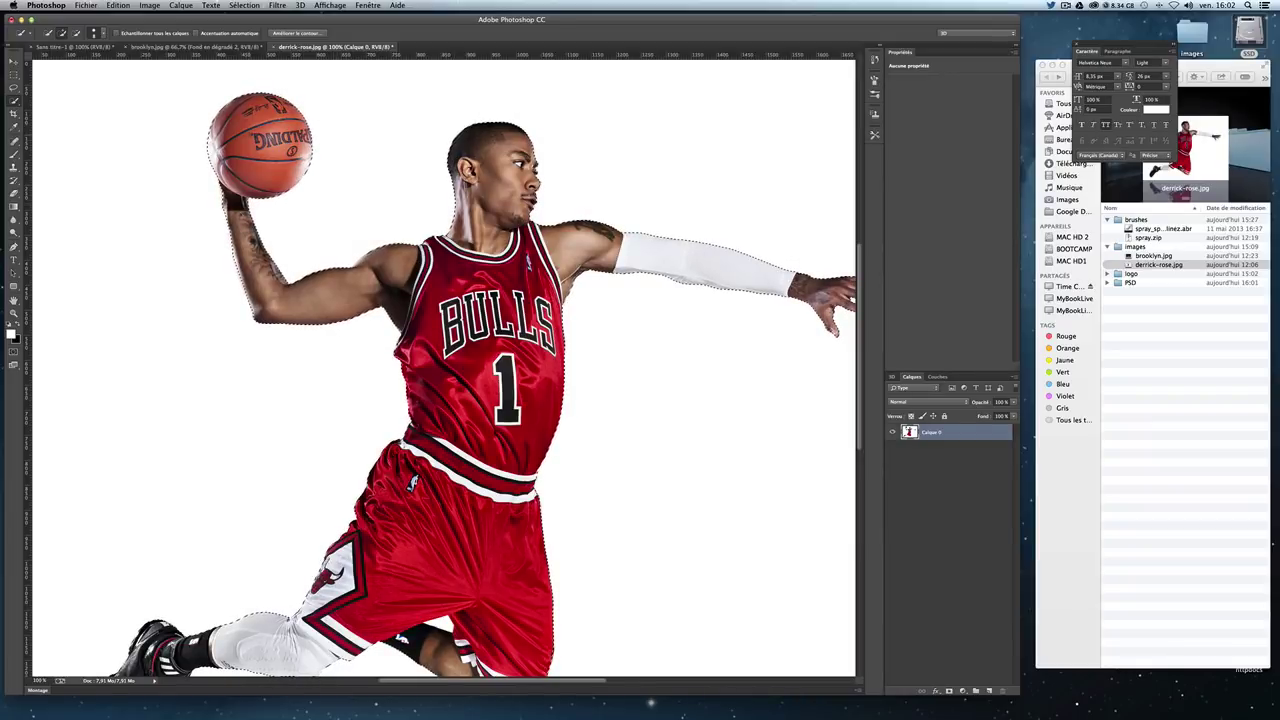
left_click(195, 48)
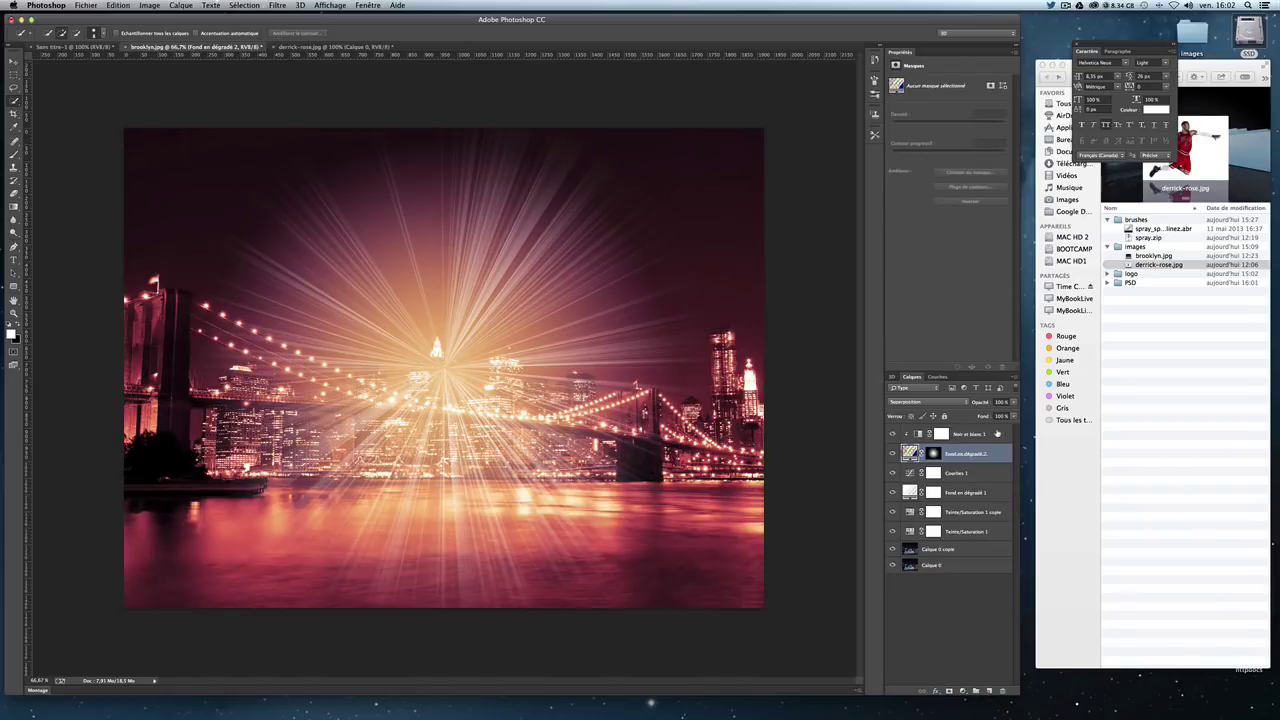
Step: Paste the cut-out player above the top layer, shrink it slightly and centre it over the light rays
left_click(997, 433)
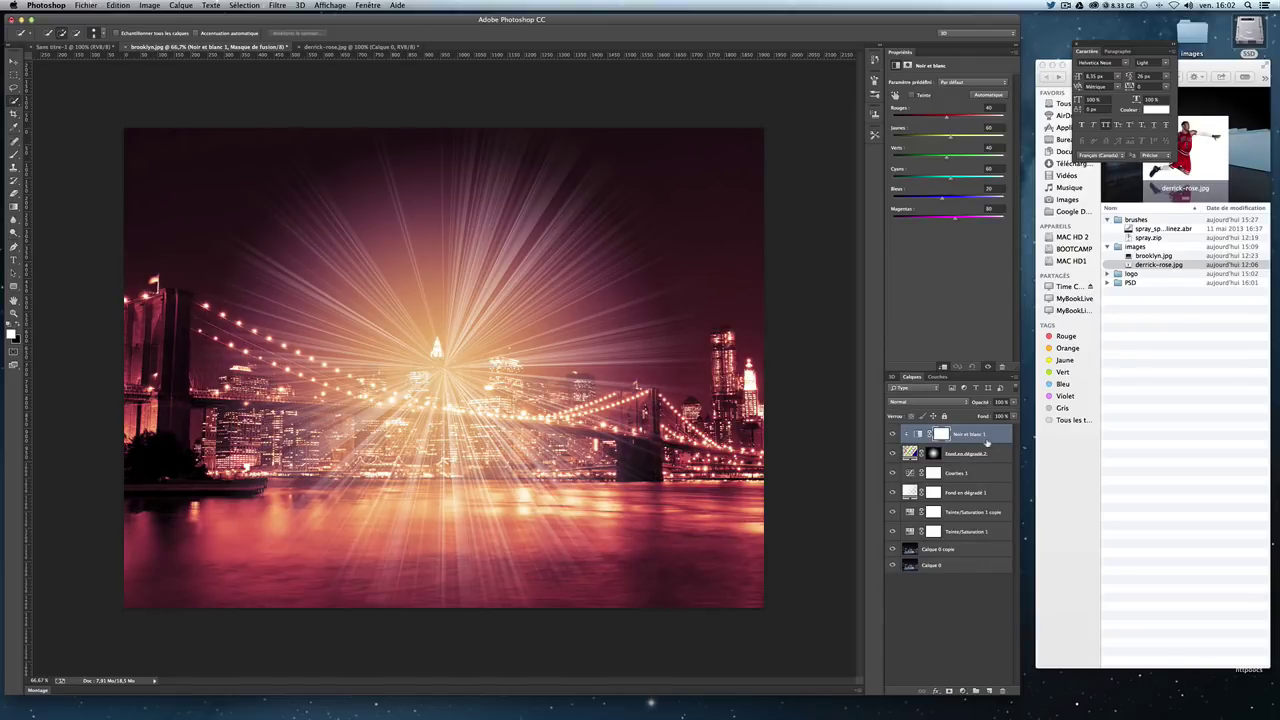
key("ctrl+v")
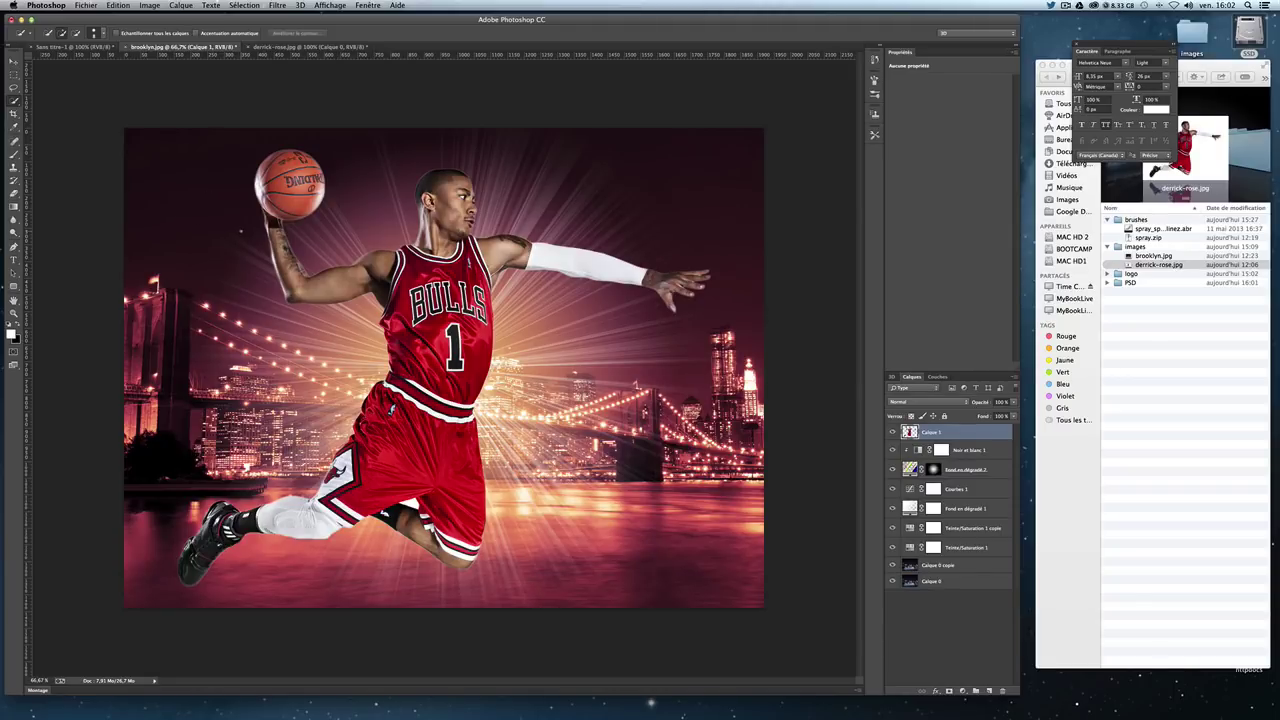
left_click(12, 64)
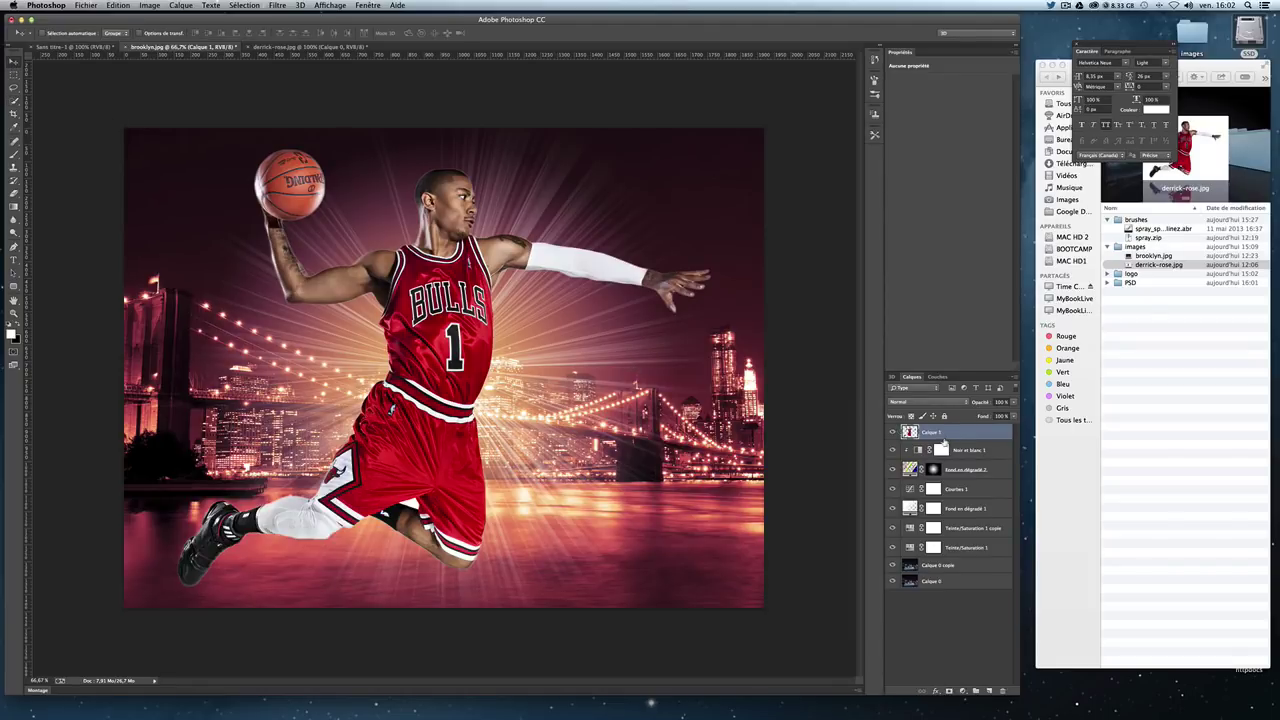
key("super+t")
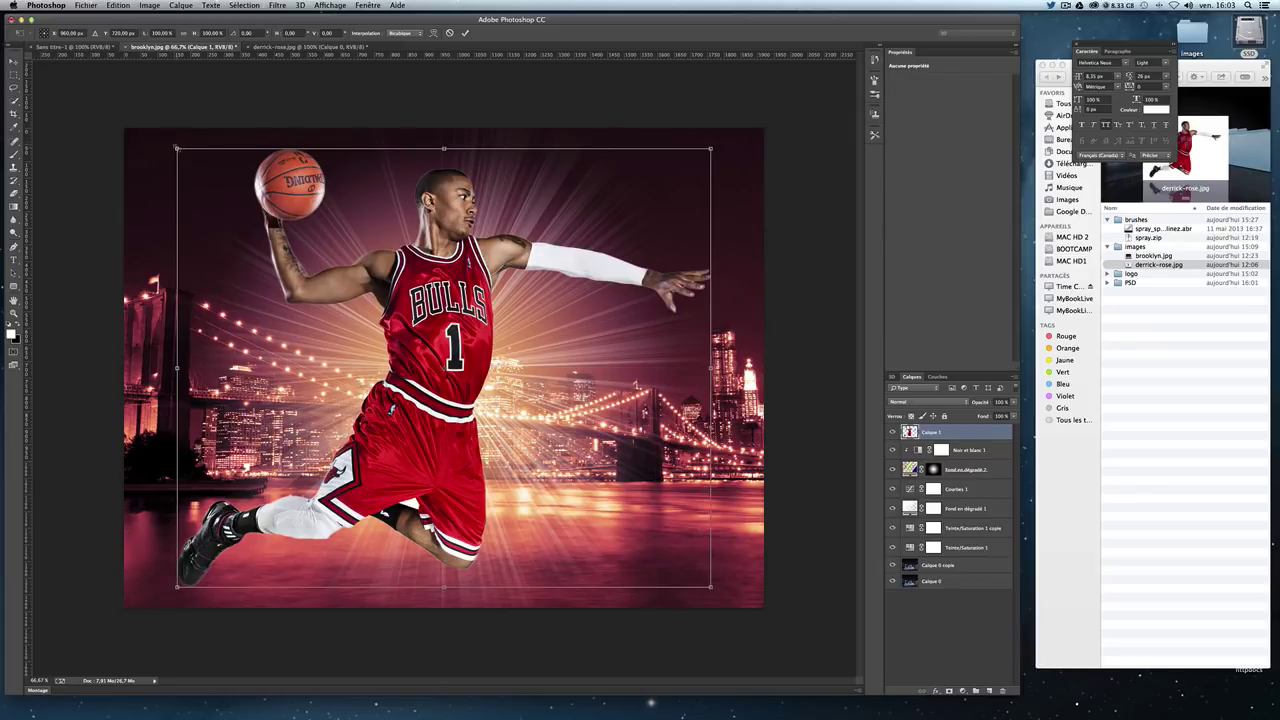
left_click_drag(177, 149, 243, 204)
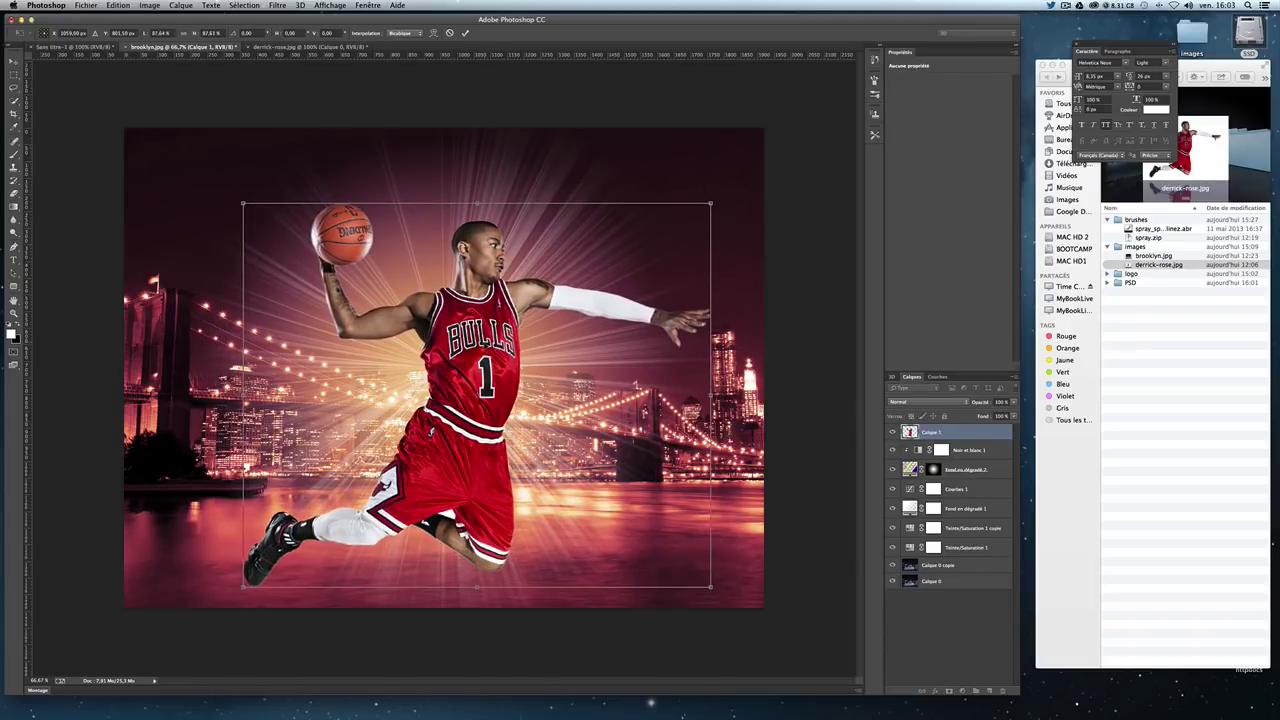
left_click_drag(503, 329, 488, 310)
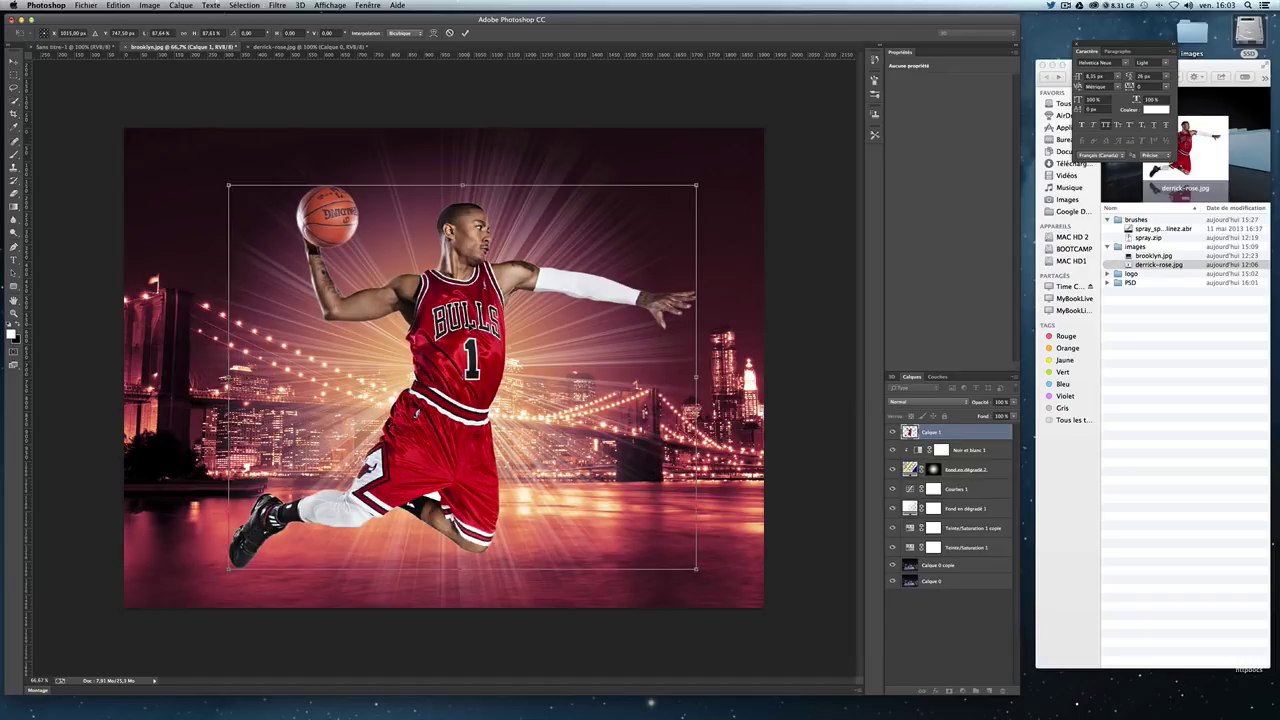
key("Return")
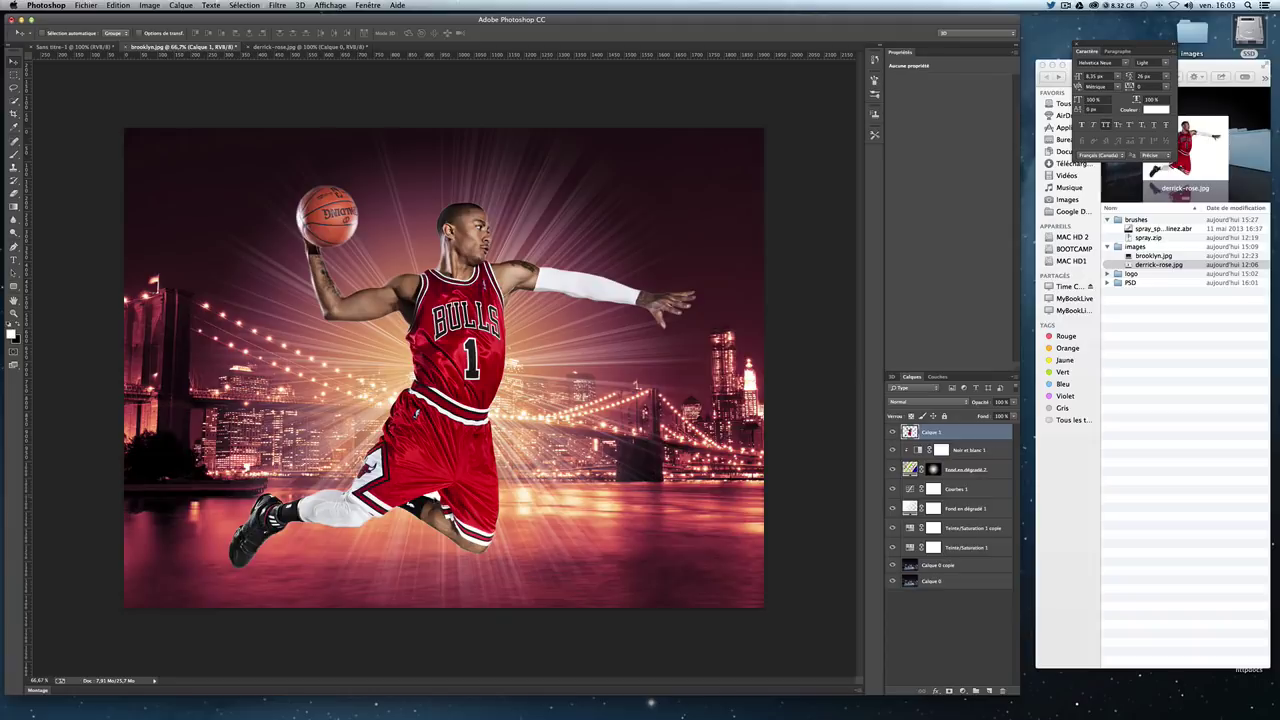
Step: Lasso and delete the white patch between the player's shorts, then zoom back out
key("super+plus")
key("super+plus")
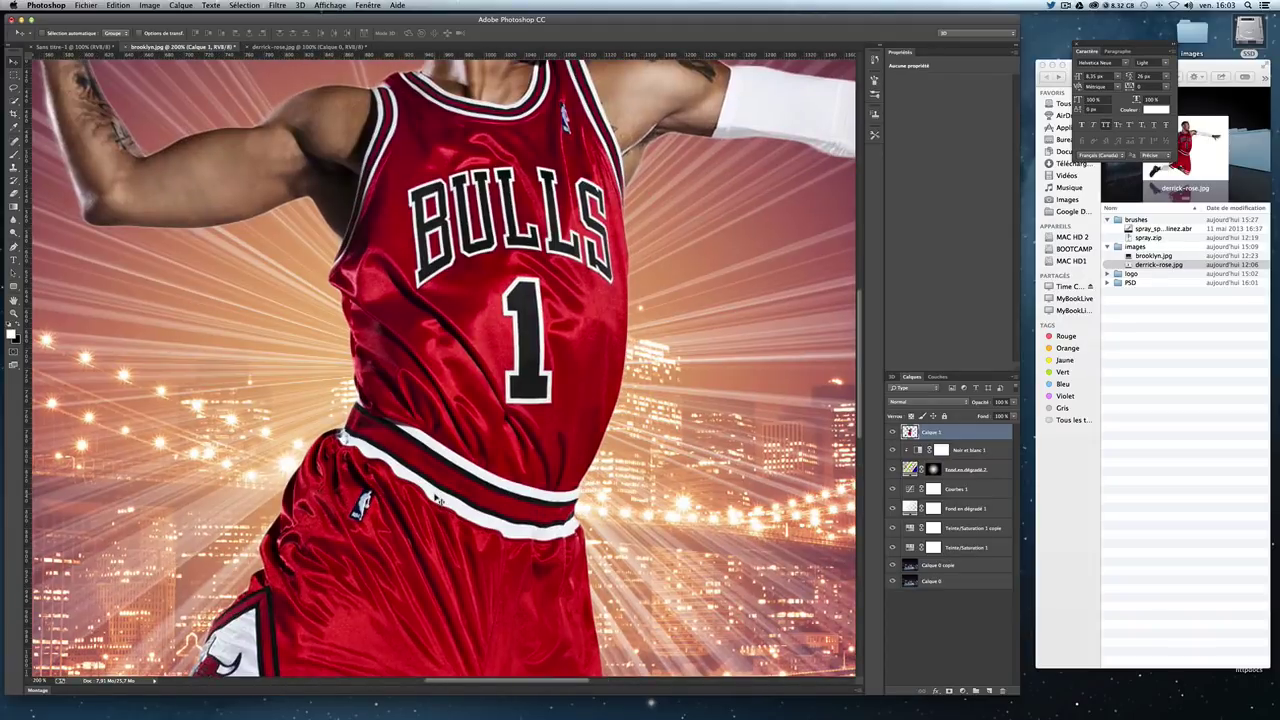
scroll(443, 364, "down", 5)
scroll(443, 364, "down", 4)
key("super+plus")
key("super+plus")
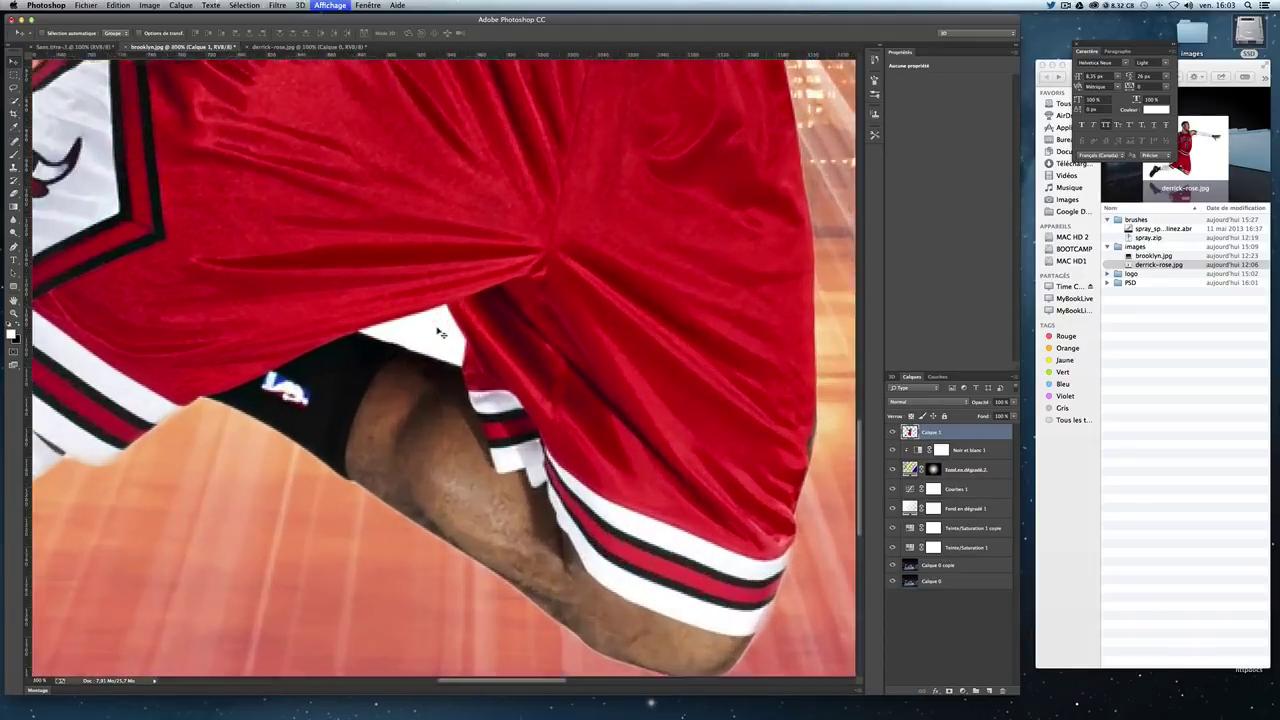
key("super+plus")
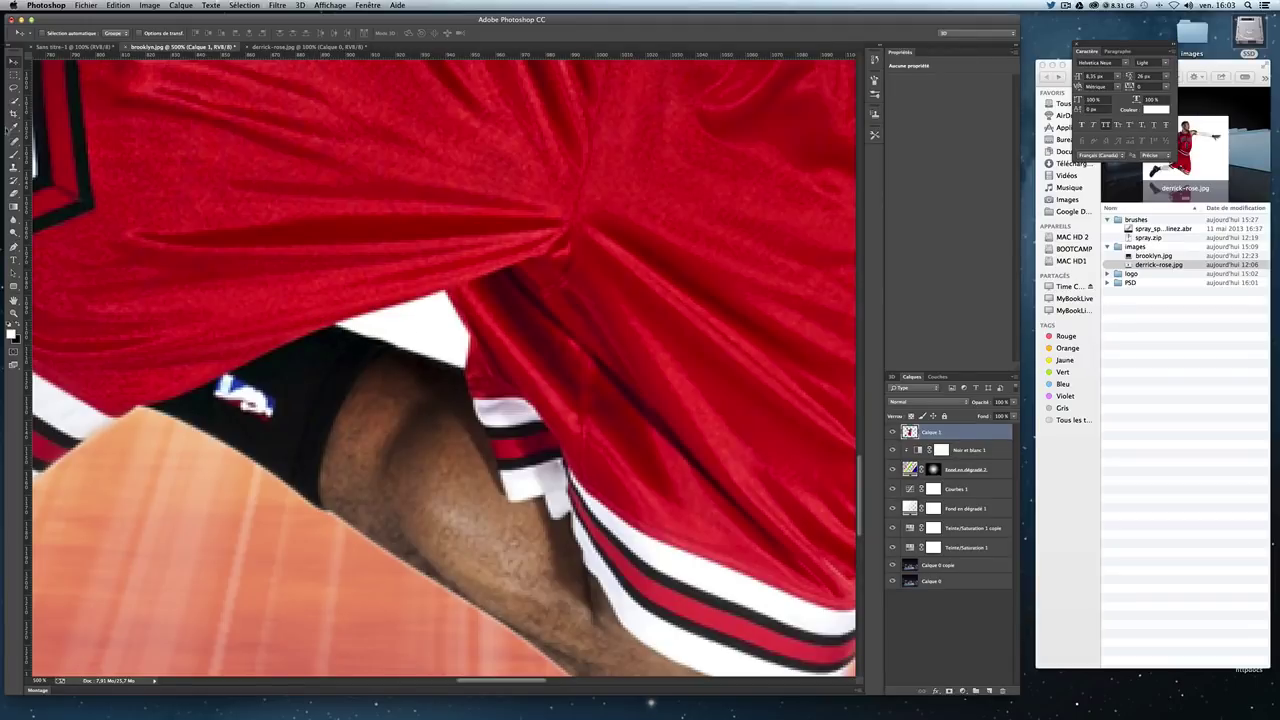
left_click(13, 76)
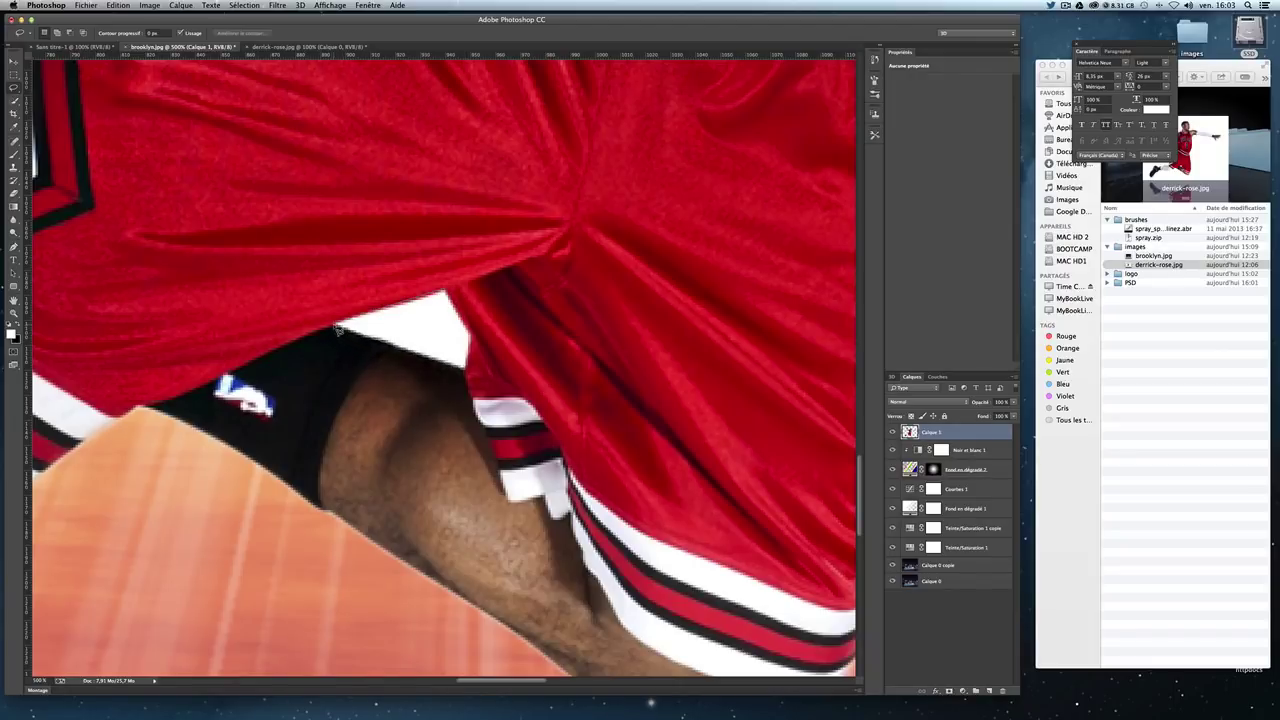
left_click(337, 330)
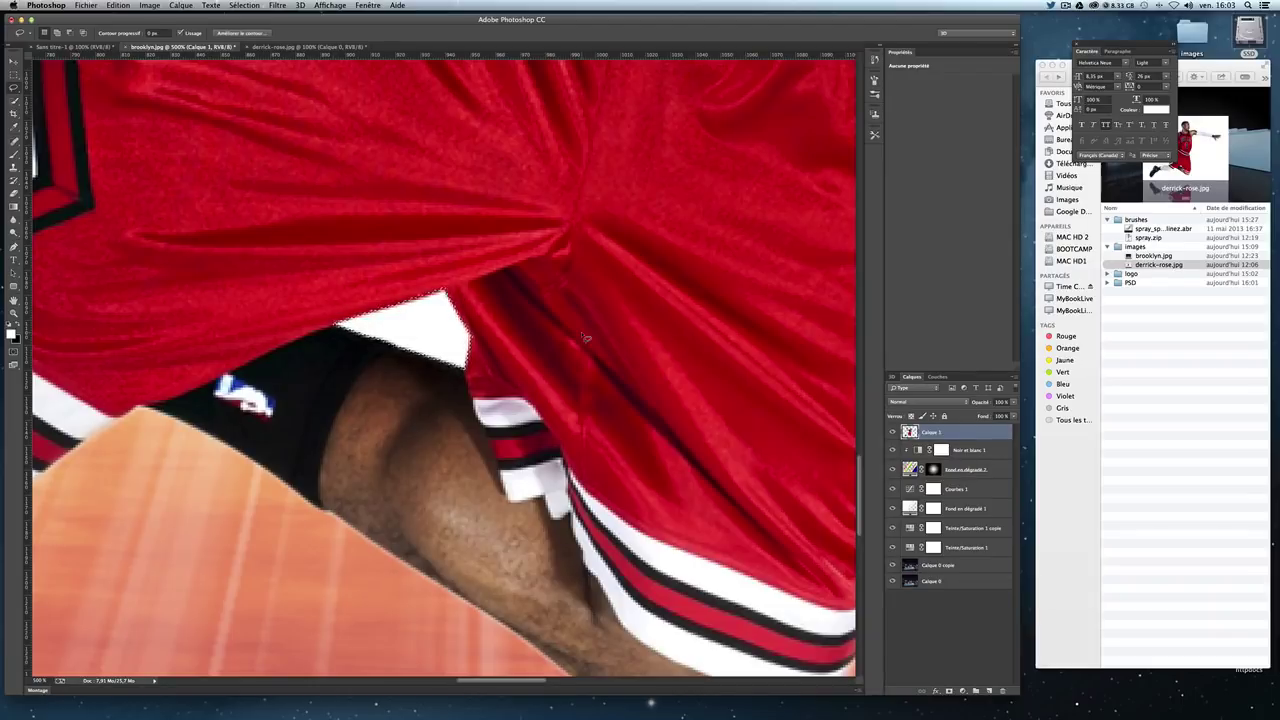
key("Delete")
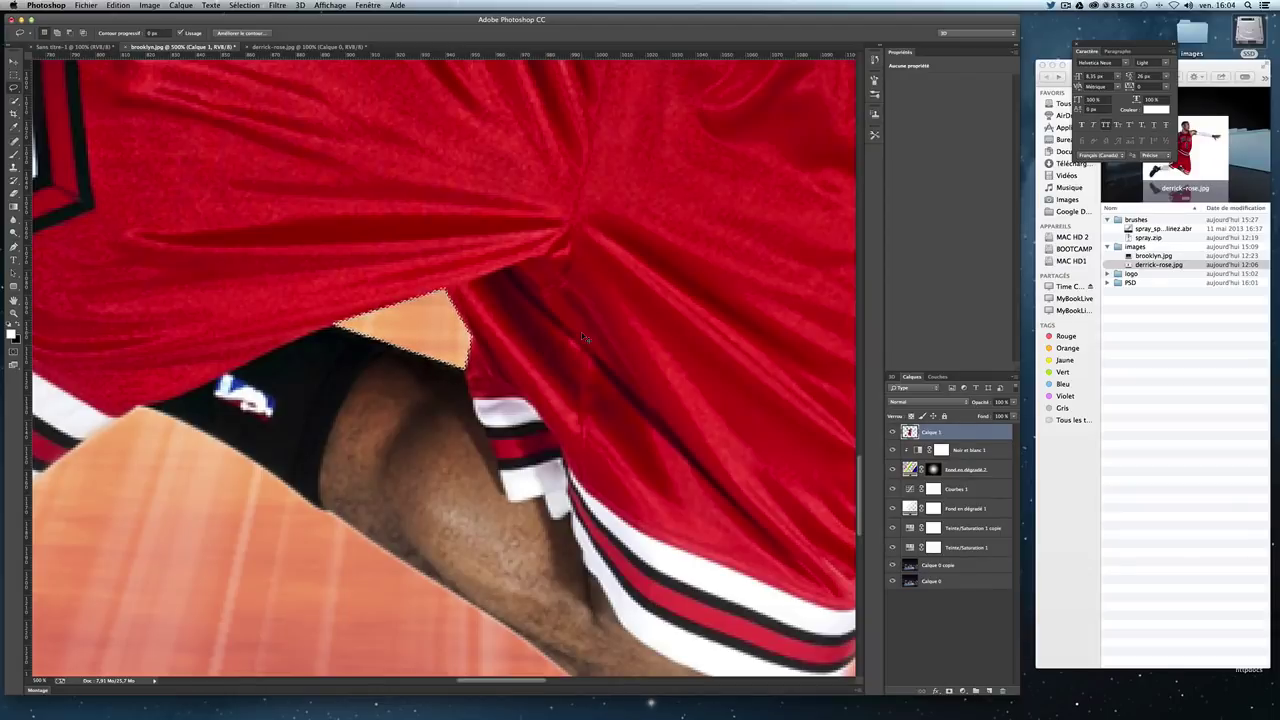
key("super+d")
key("super+0")
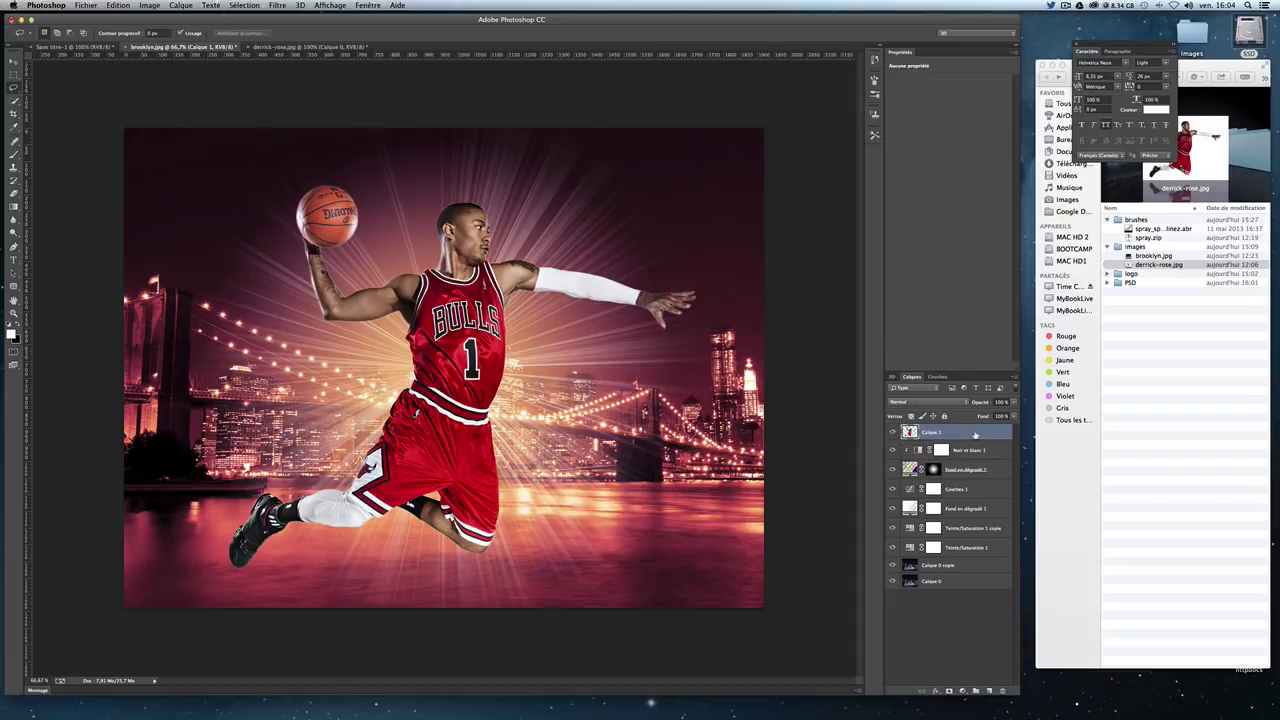
Step: Enable Drop Shadow on Calque 1 and set its distance to about 50 px
double_click(975, 434)
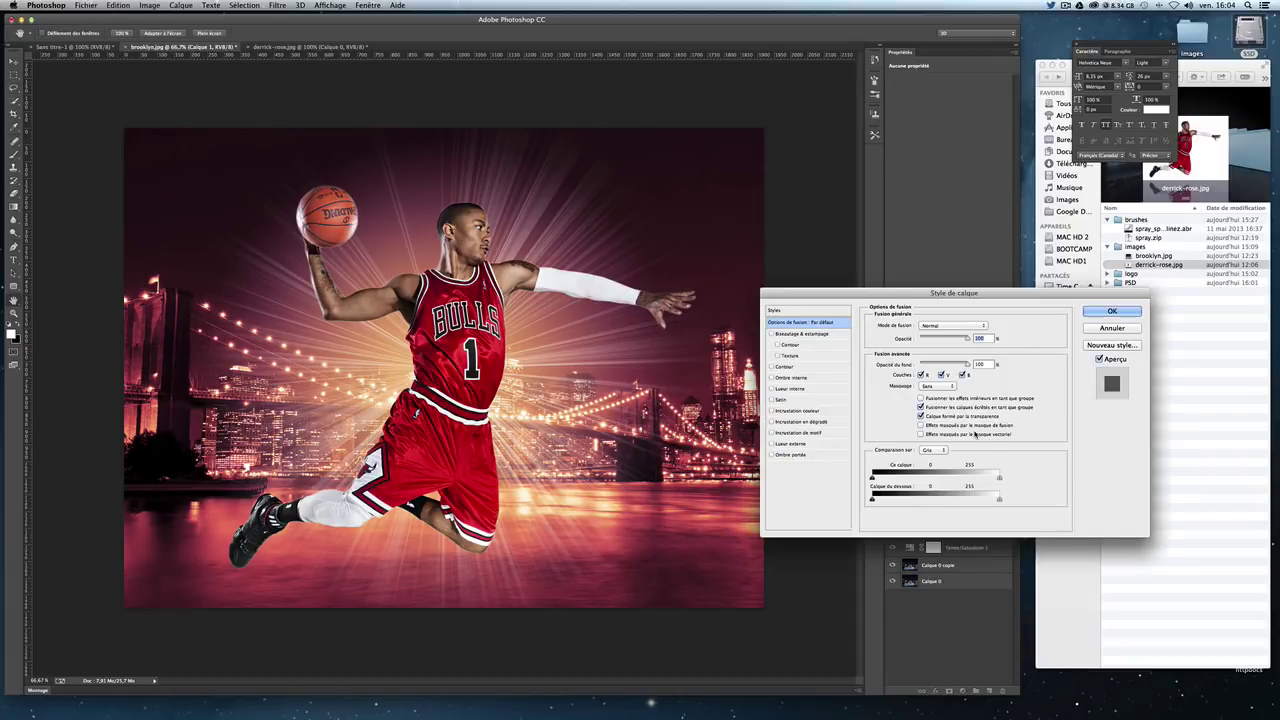
left_click(789, 455)
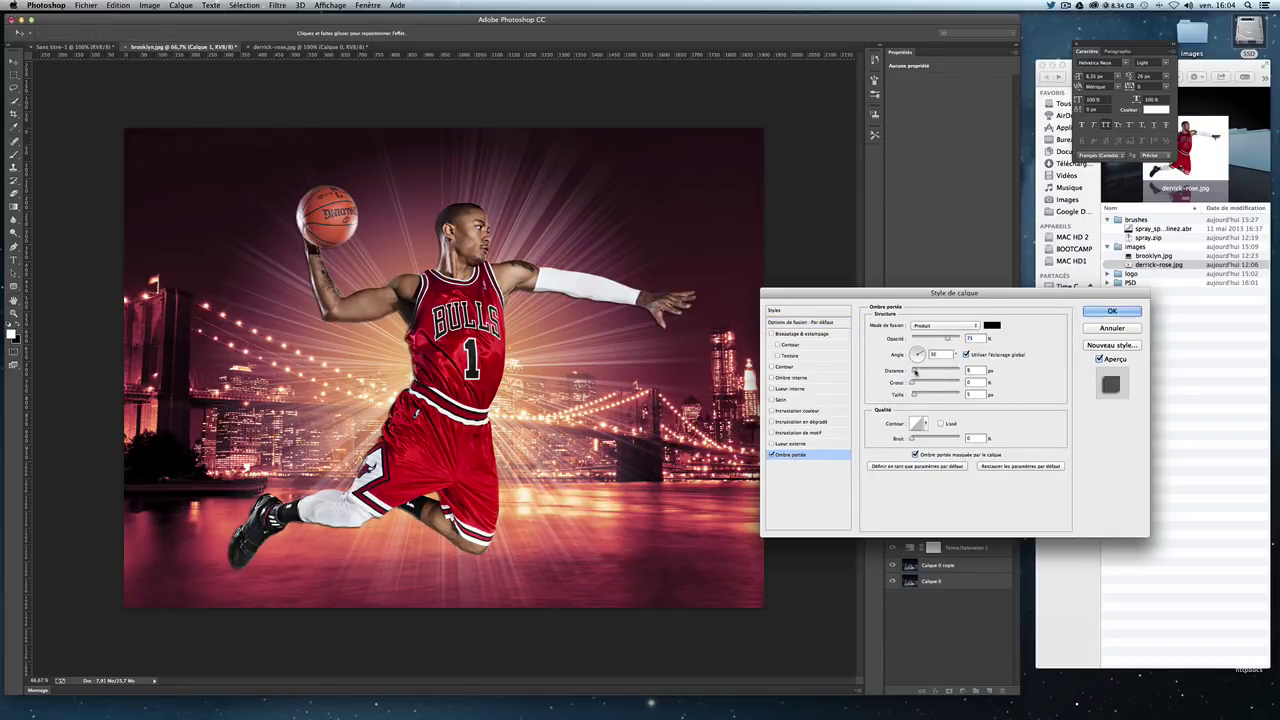
mouse_move(915, 371)
left_mouse_down()
mouse_move(937, 373)
mouse_move(924, 374)
left_mouse_up()
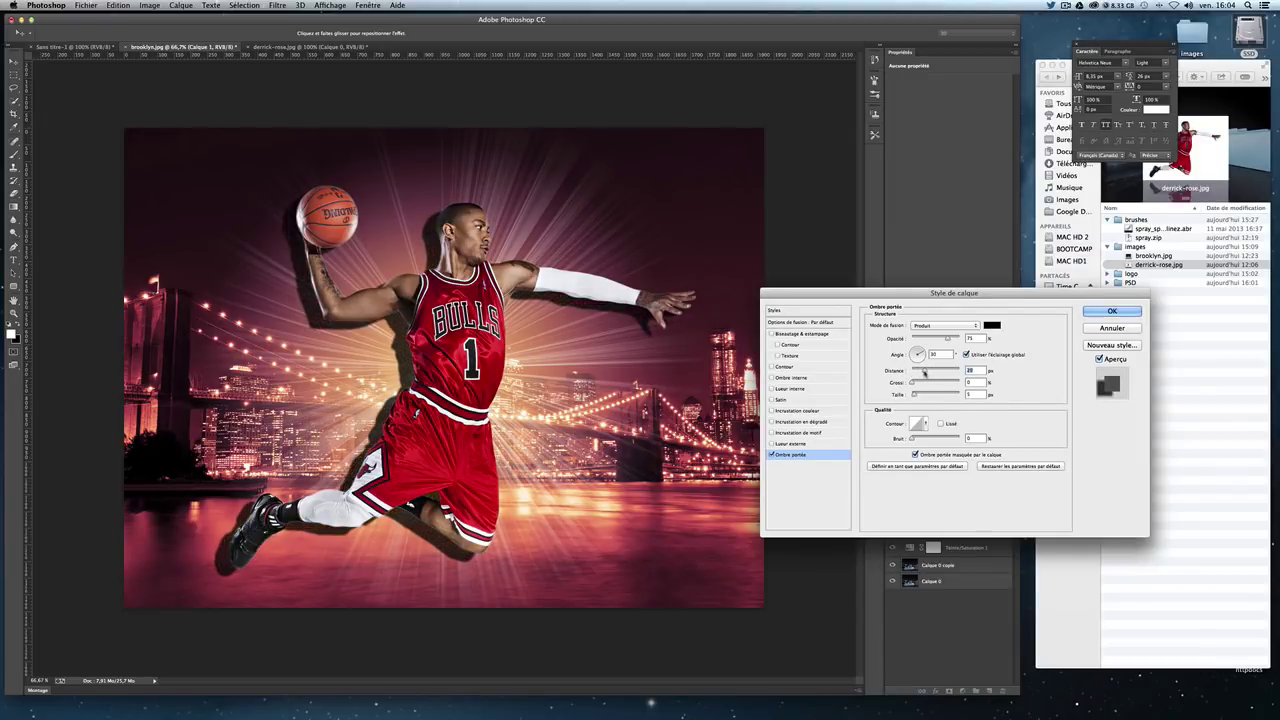
mouse_move(914, 383)
left_mouse_down()
mouse_move(935, 384)
mouse_move(914, 384)
mouse_move(931, 395)
mouse_move(920, 395)
left_mouse_up()
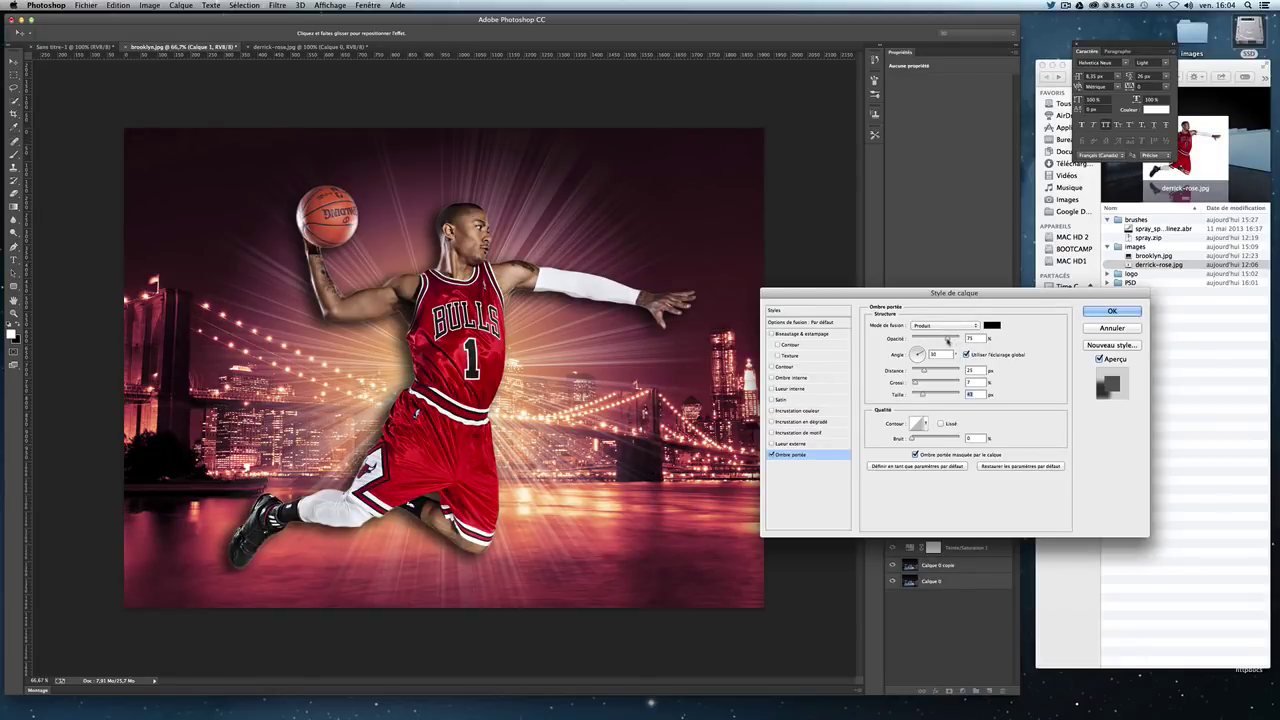
left_click_drag(948, 341, 926, 340)
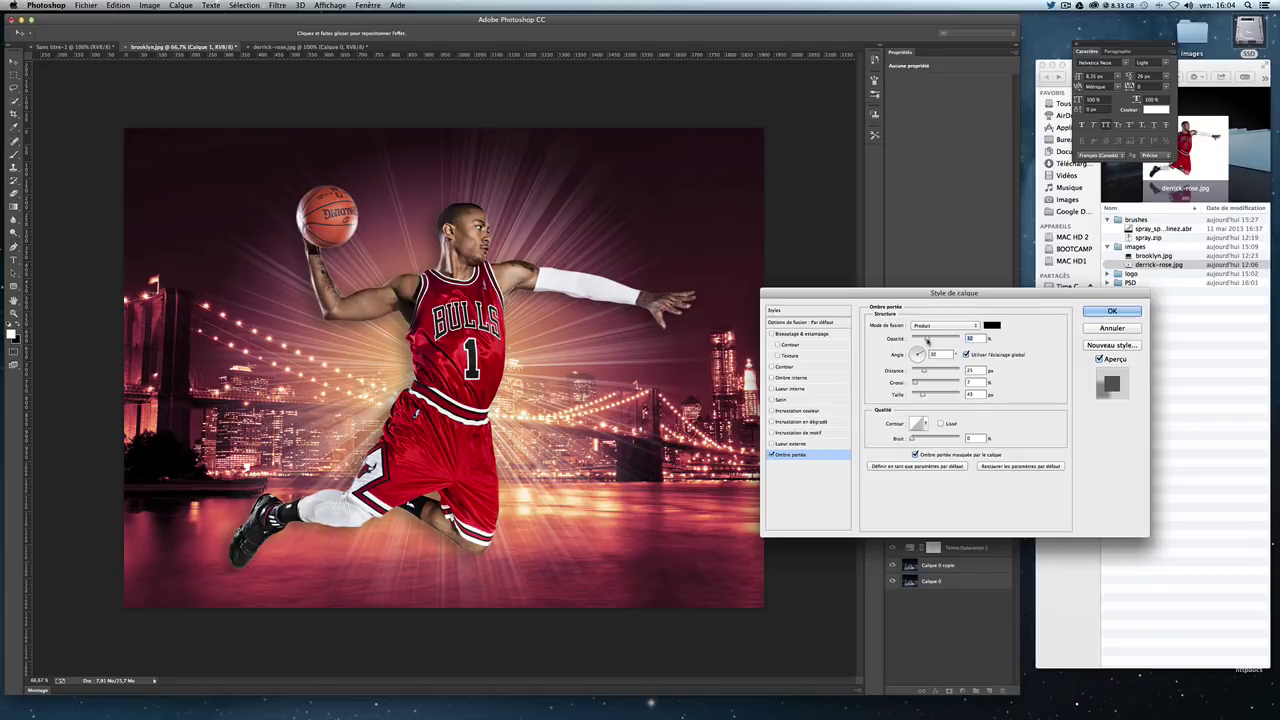
left_click_drag(927, 341, 916, 371)
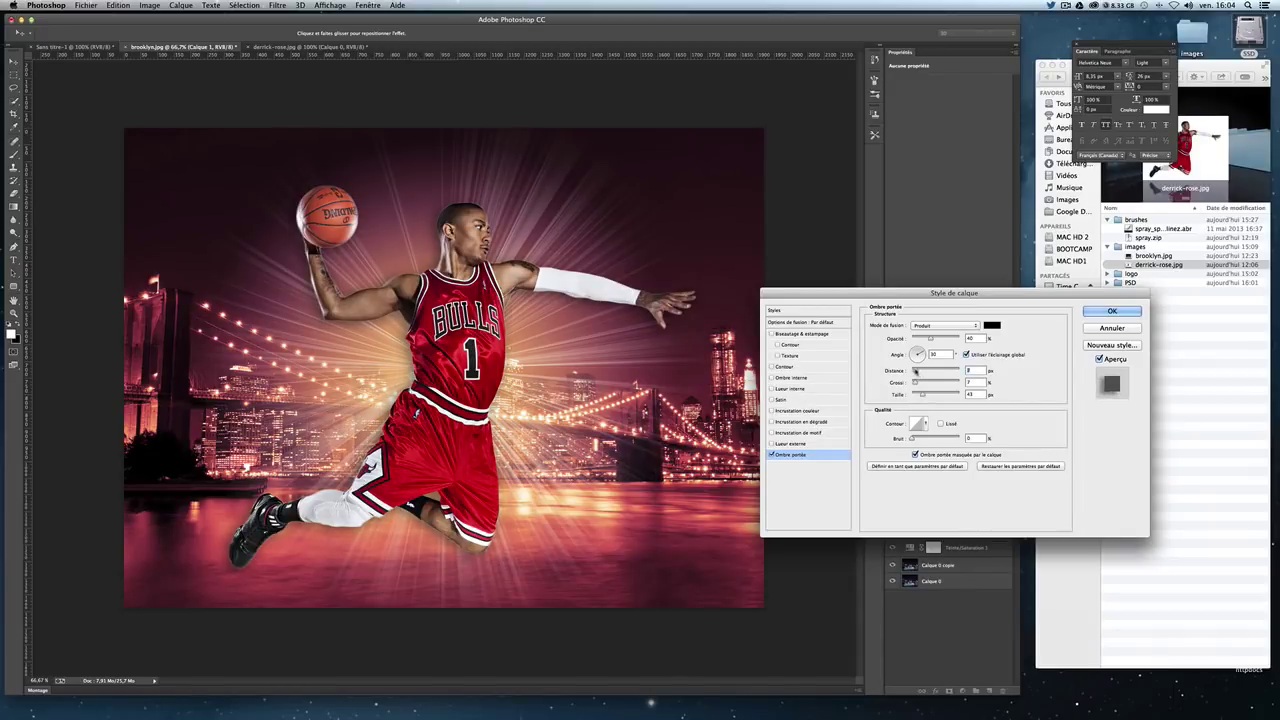
left_click_drag(916, 371, 940, 372)
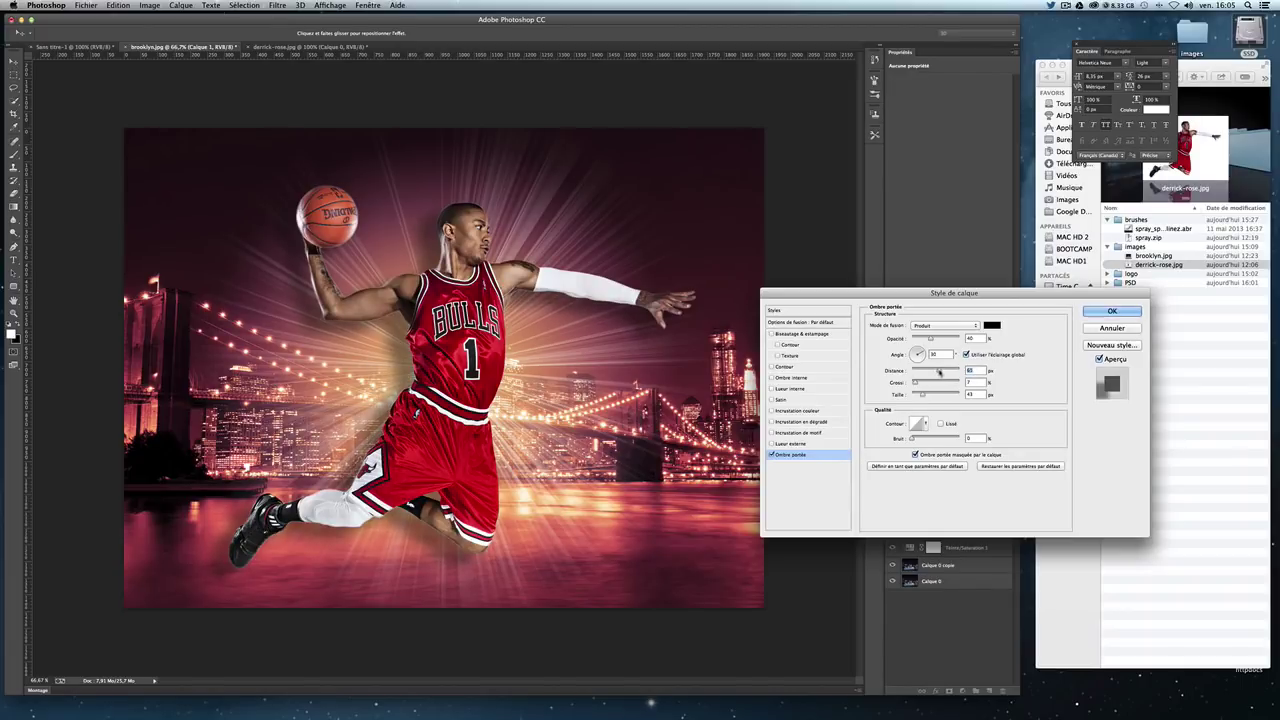
left_click_drag(938, 372, 935, 371)
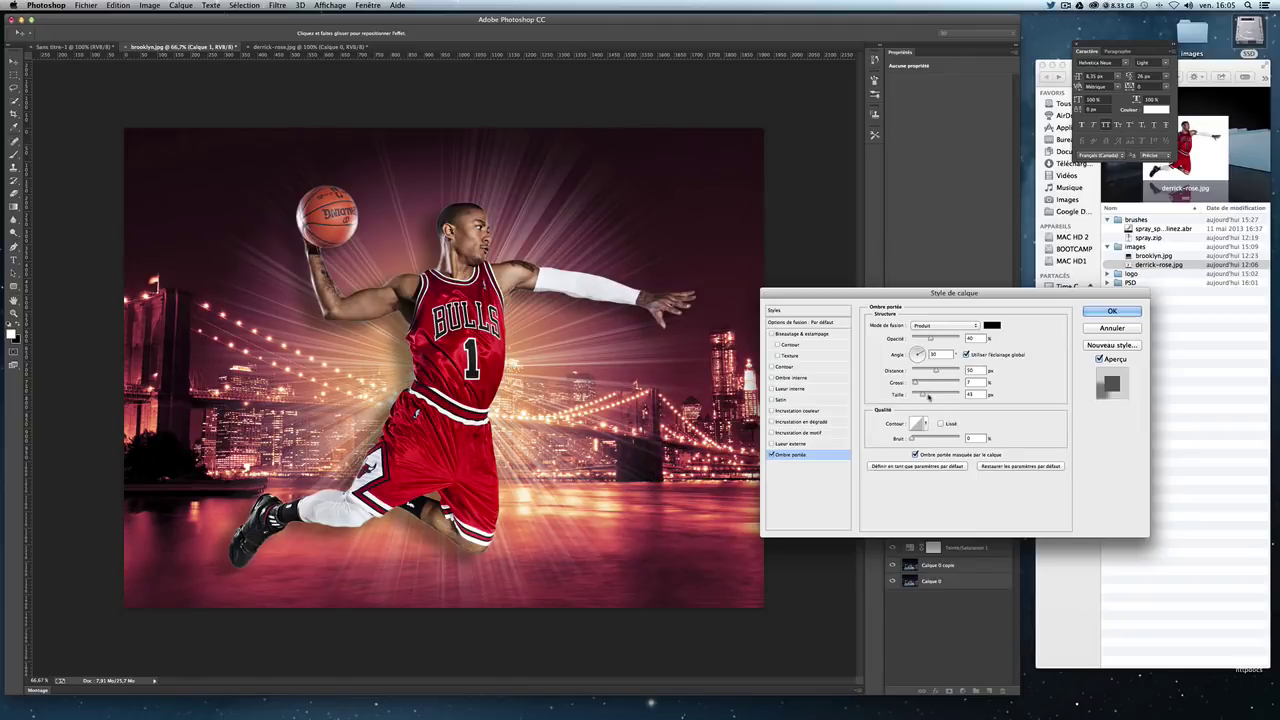
Step: Set the shadow size to 60 px and opacity to 75%, then confirm
left_click_drag(922, 395, 910, 396)
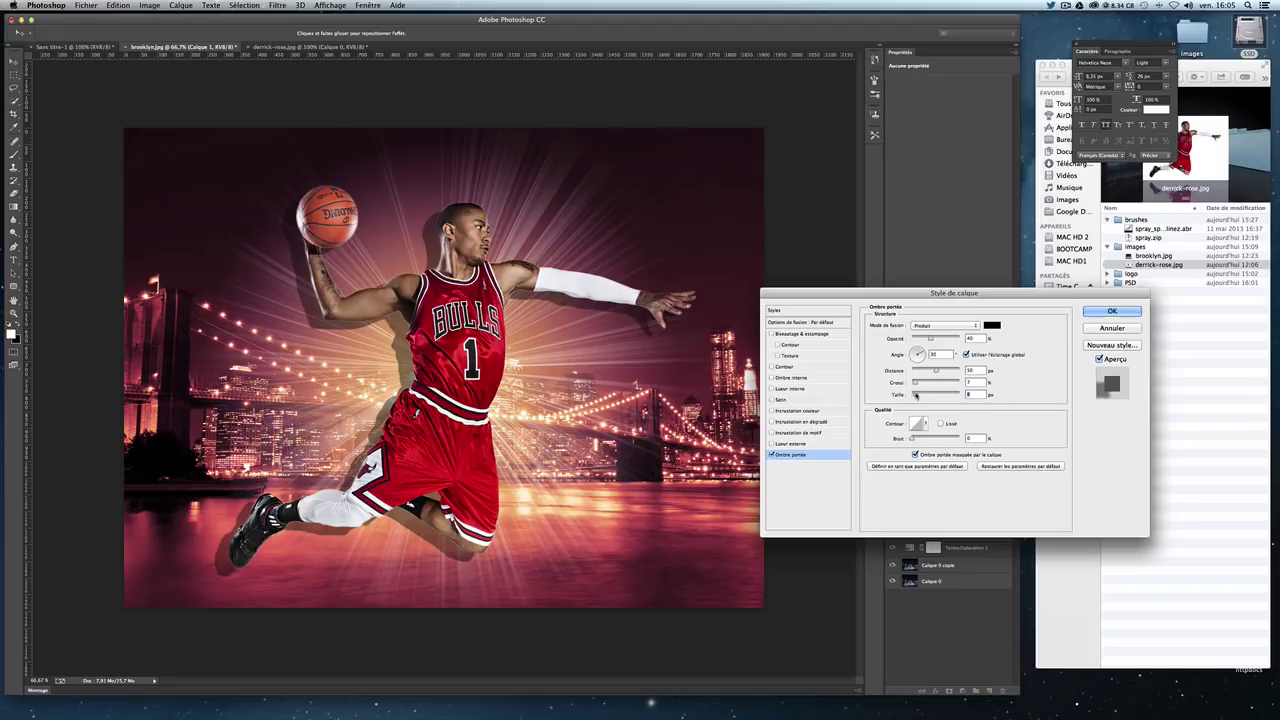
left_click_drag(910, 396, 925, 396)
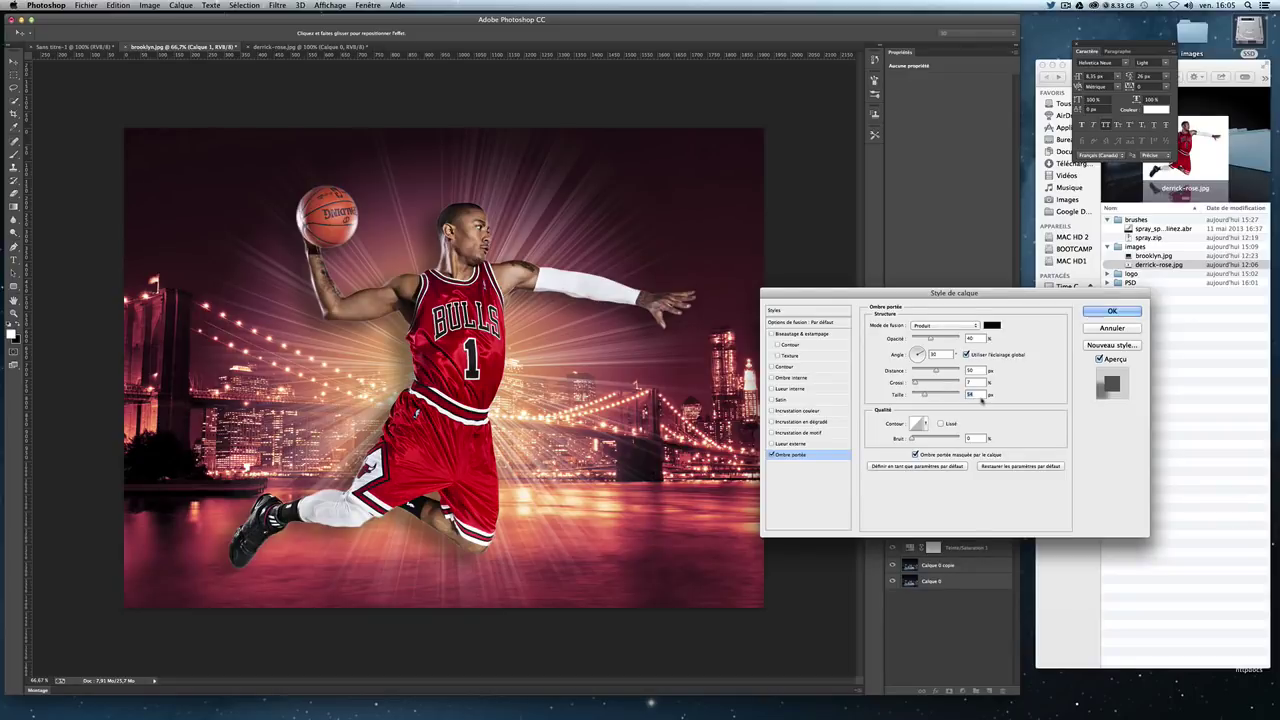
type("60")
left_click_drag(931, 340, 931, 341)
left_click(970, 339)
key("BackSpace")
type("75")
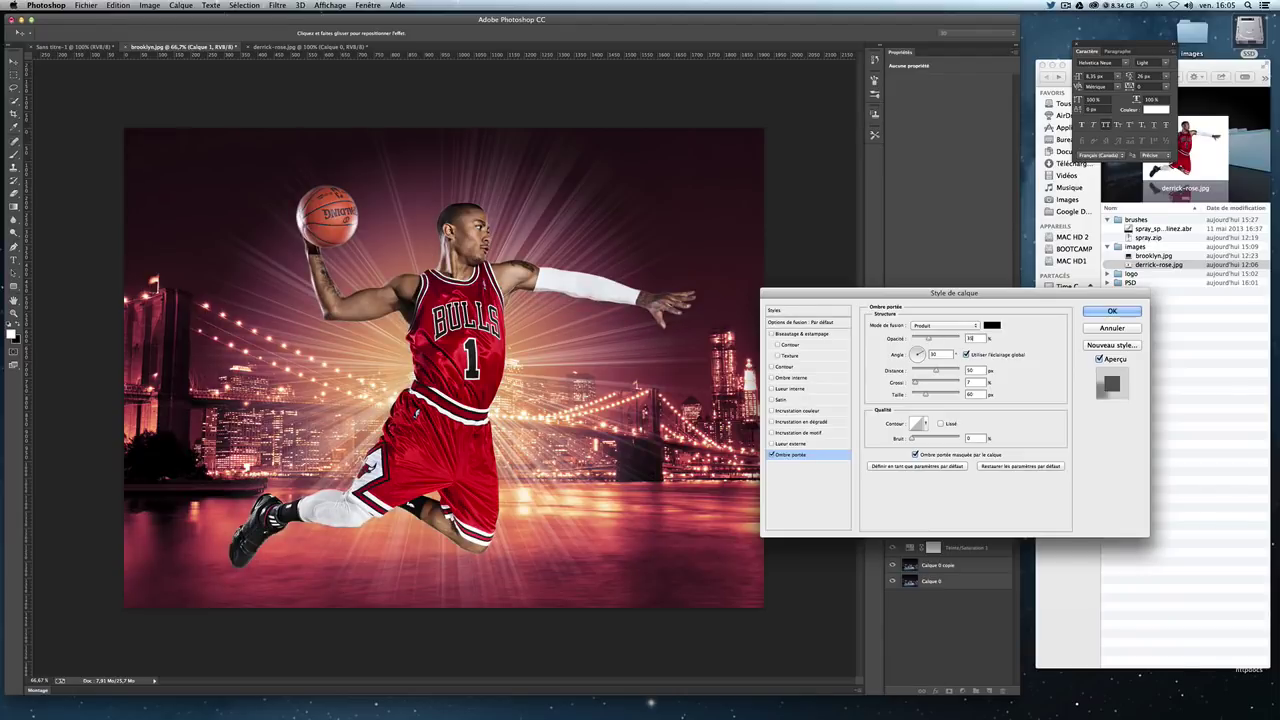
key("Return")
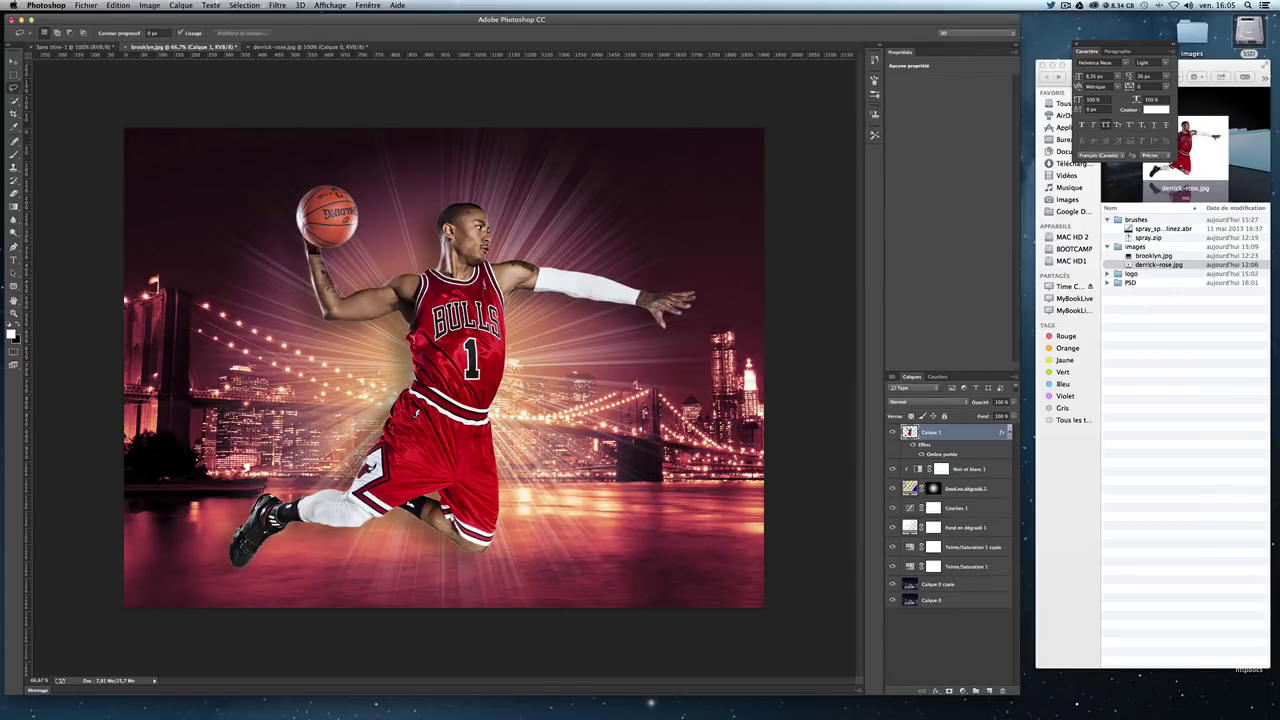
Step: Open Lens Flare on the city copy layer and settle on the Movie Prime lens type
left_click(970, 587)
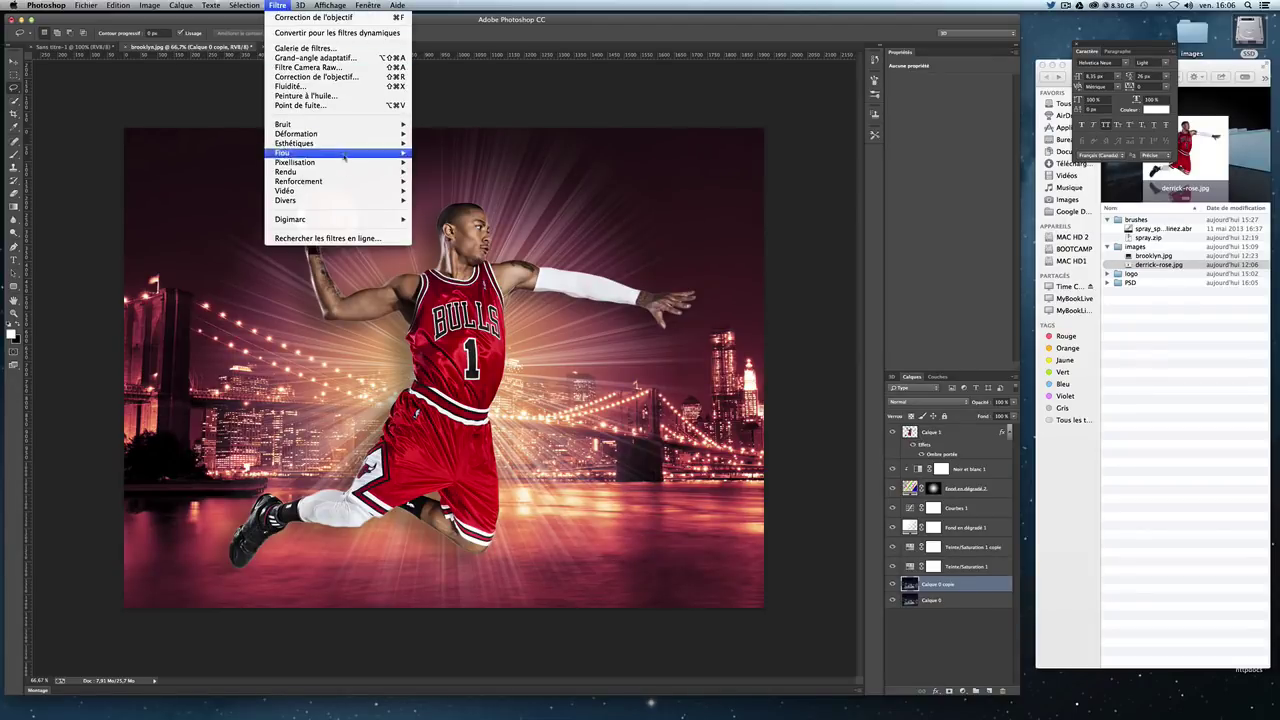
left_click(472, 191)
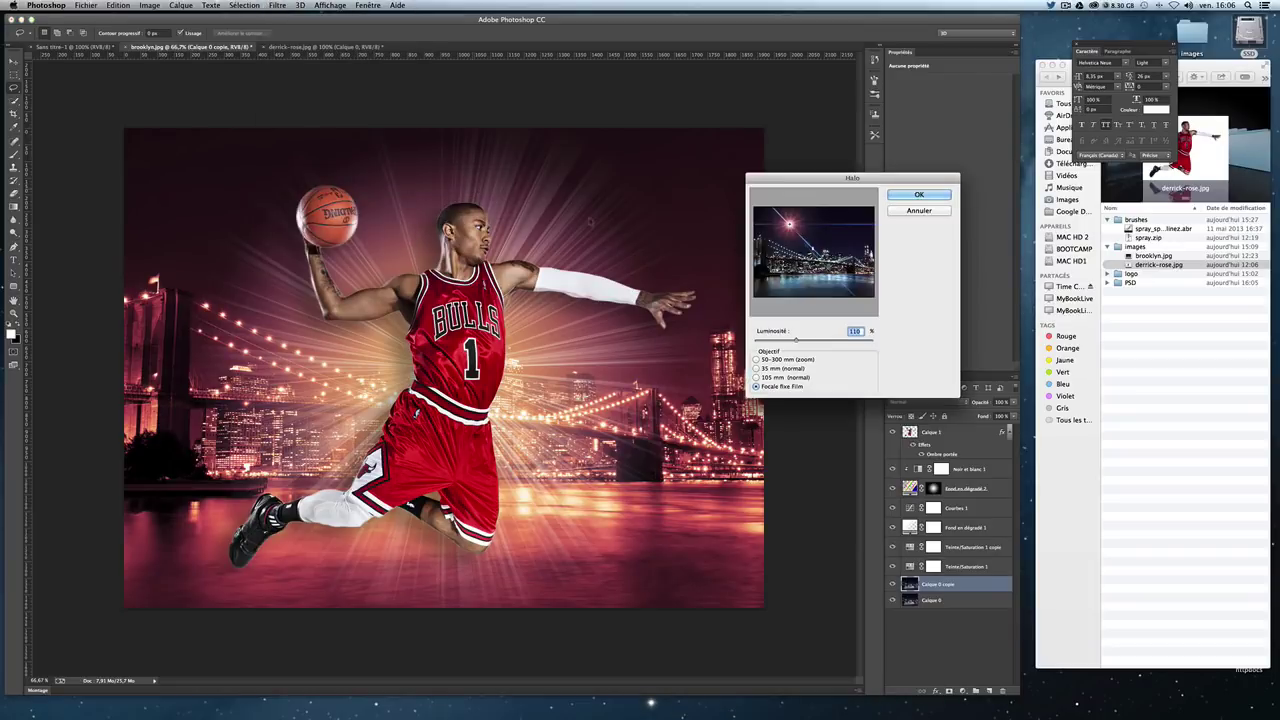
mouse_move(790, 224)
left_mouse_down()
mouse_move(846, 234)
mouse_move(826, 240)
left_mouse_up()
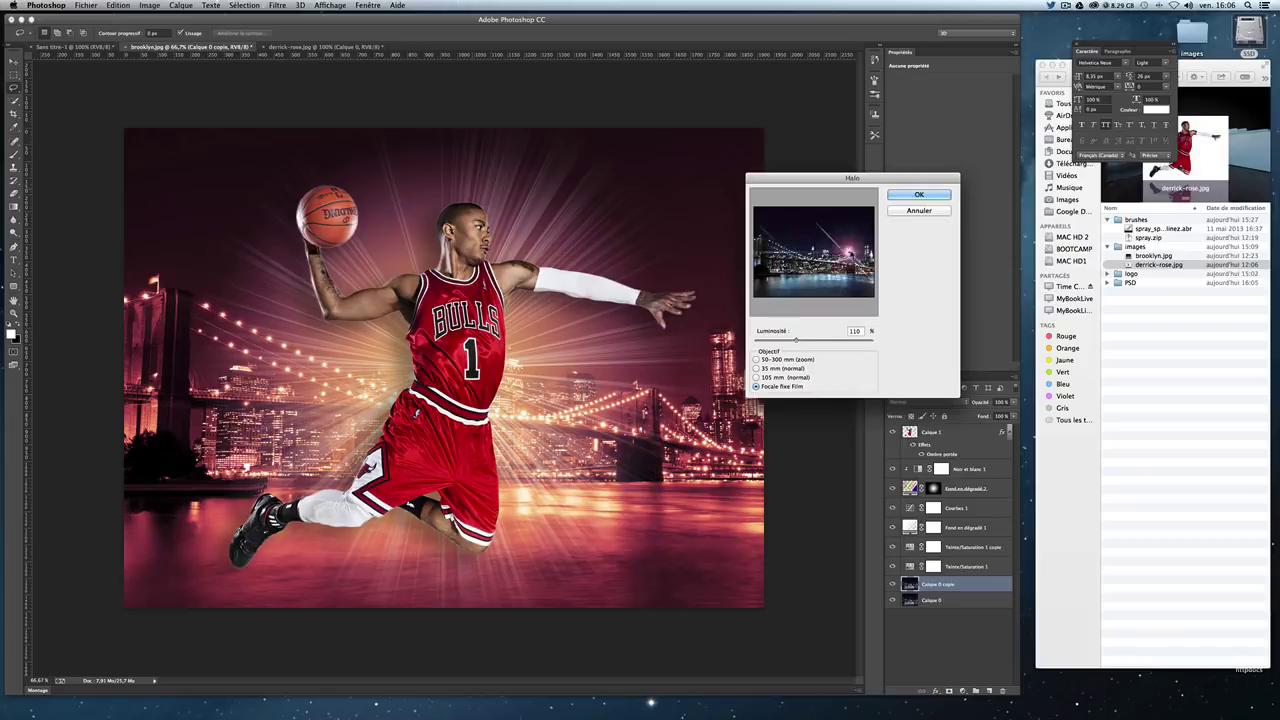
left_click(783, 359)
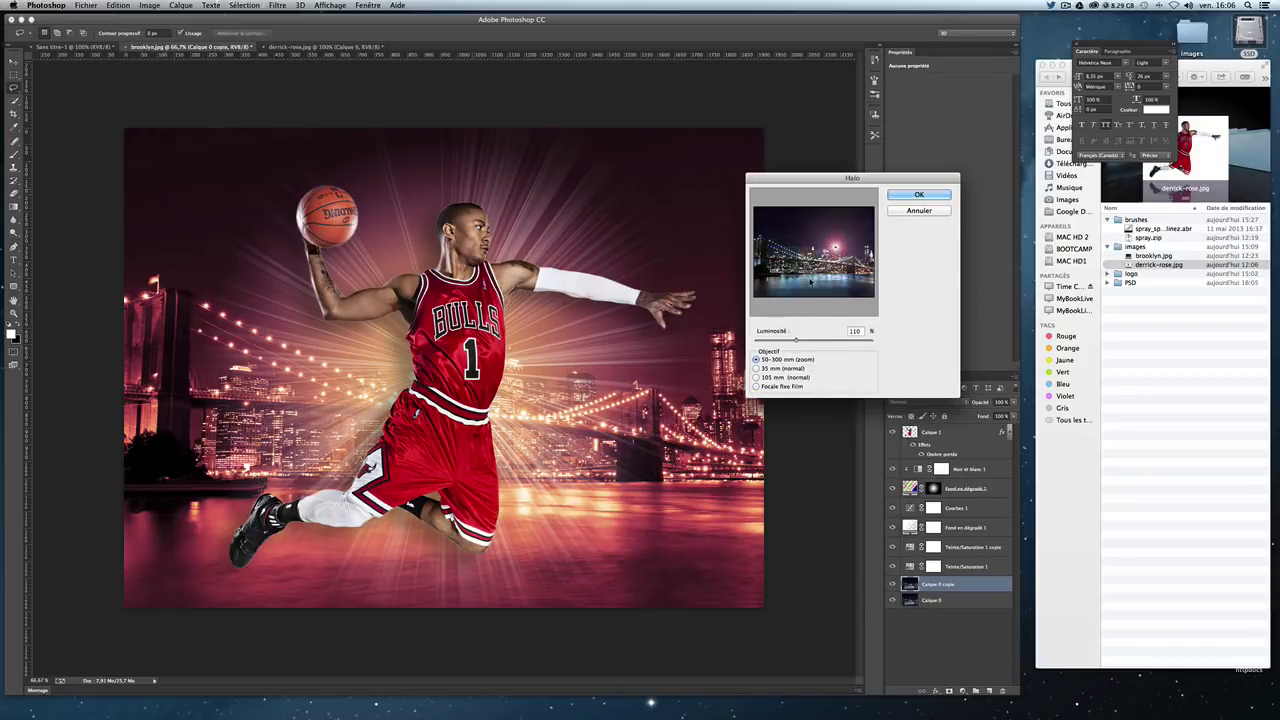
mouse_move(833, 243)
left_mouse_down()
mouse_move(849, 218)
mouse_move(828, 247)
left_mouse_up()
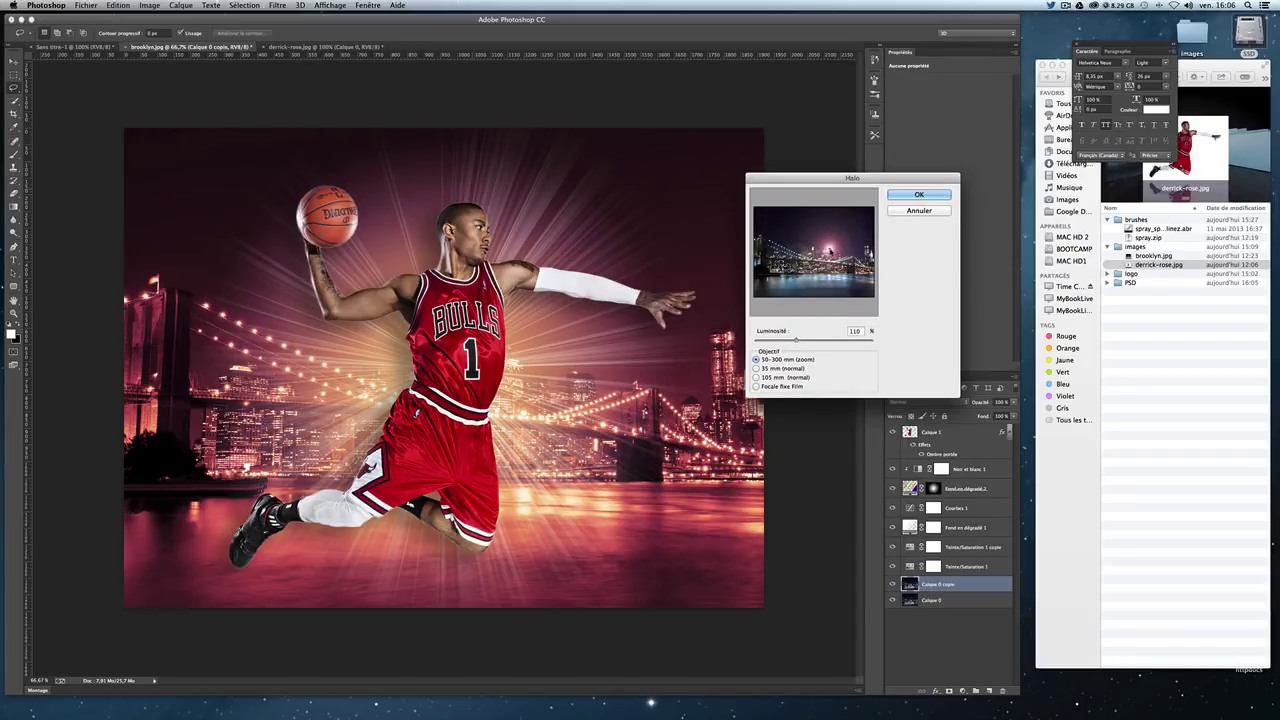
left_click(779, 369)
left_click(831, 247)
left_click(777, 378)
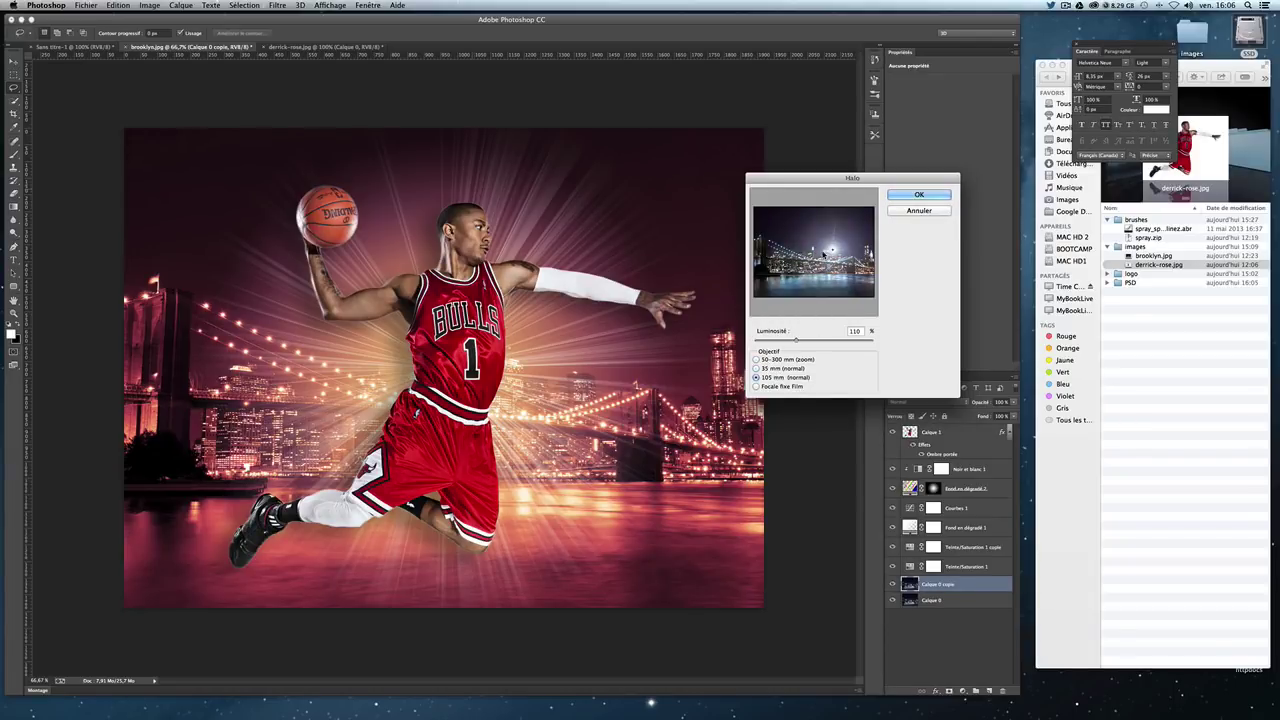
left_click(772, 387)
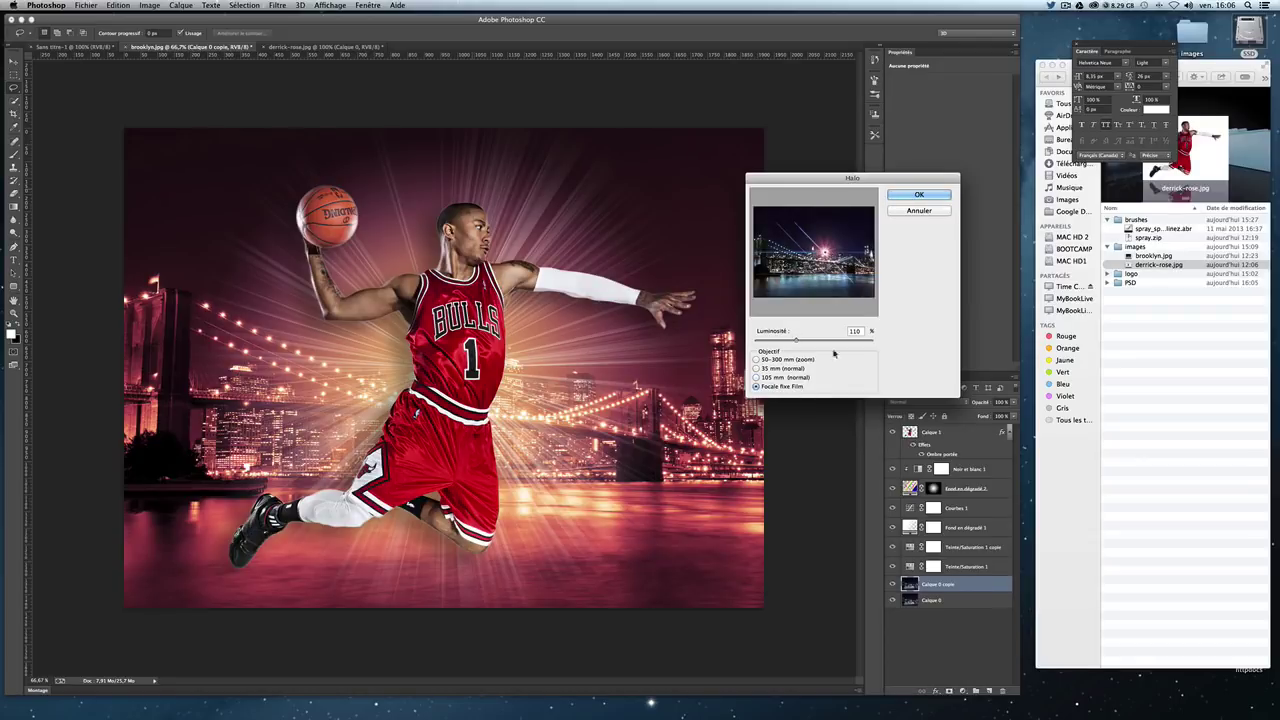
Step: Position the flare centre behind the player and apply it at 120% brightness
left_click(826, 245)
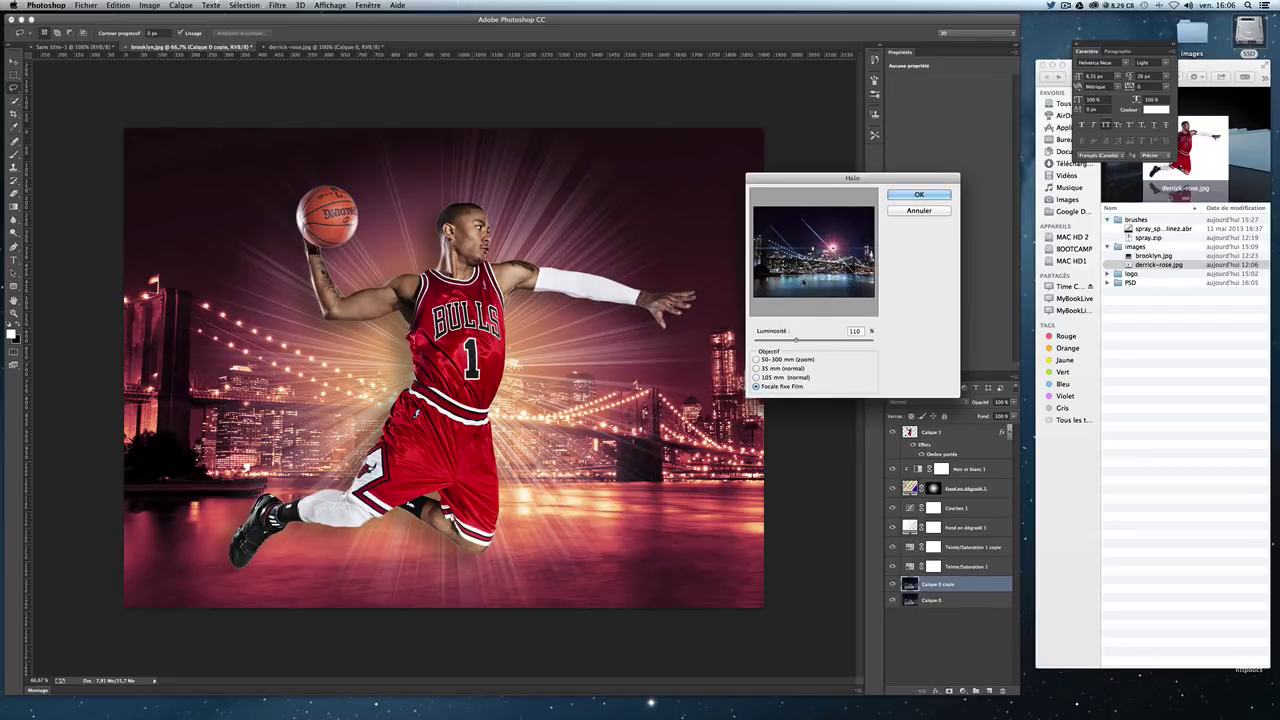
mouse_move(838, 242)
left_mouse_down()
mouse_move(810, 242)
mouse_move(838, 240)
left_mouse_up()
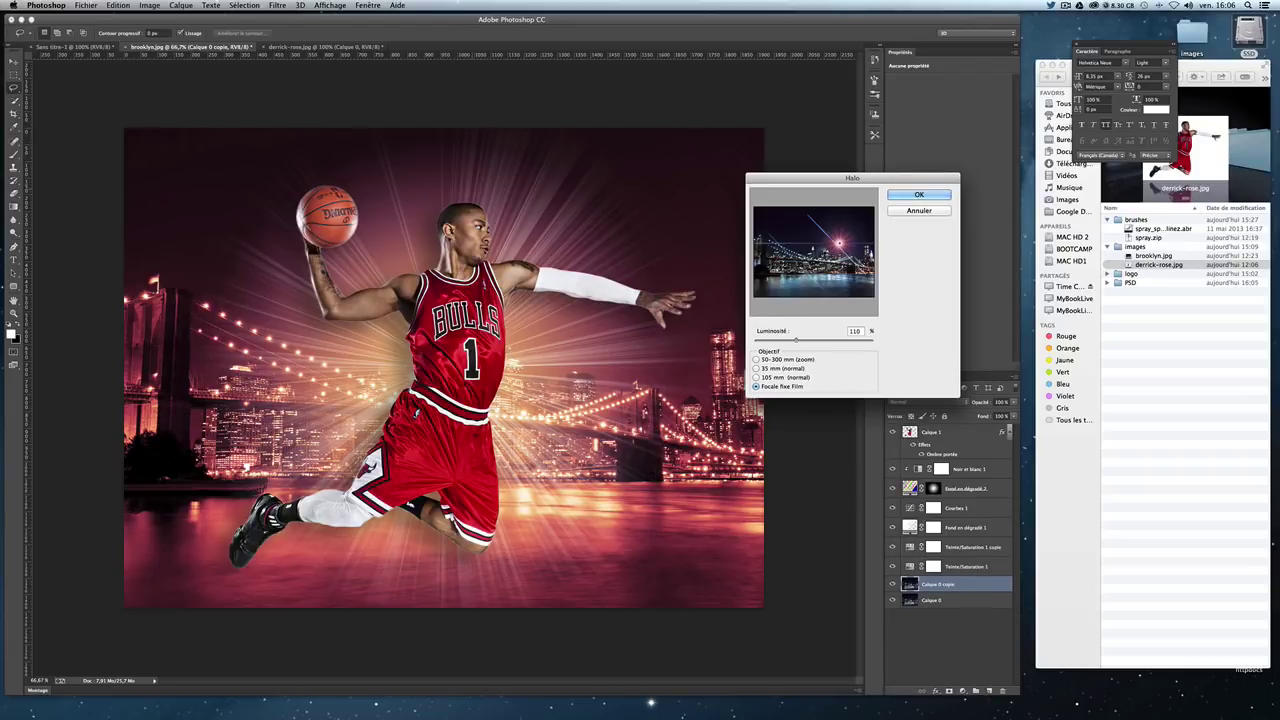
left_click_drag(838, 242, 819, 250)
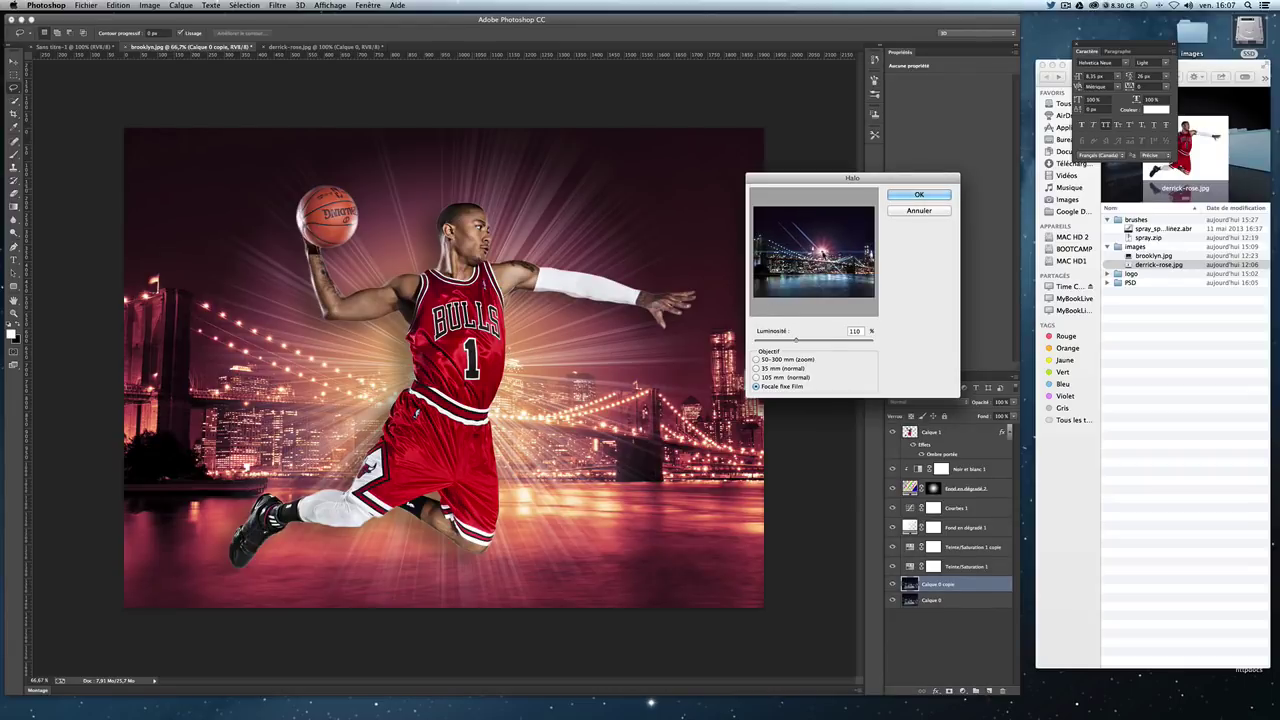
left_click_drag(819, 250, 819, 247)
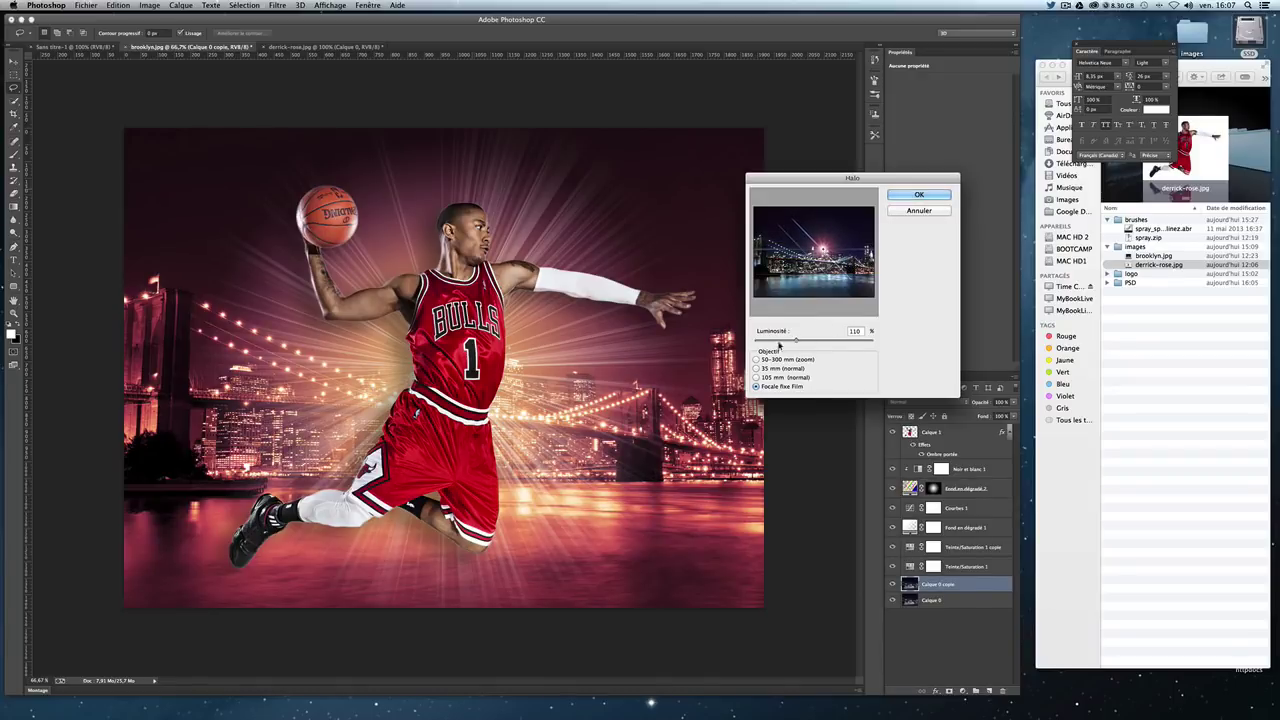
mouse_move(779, 345)
left_mouse_down()
mouse_move(767, 341)
mouse_move(852, 340)
mouse_move(801, 338)
left_mouse_up()
left_click(920, 197)
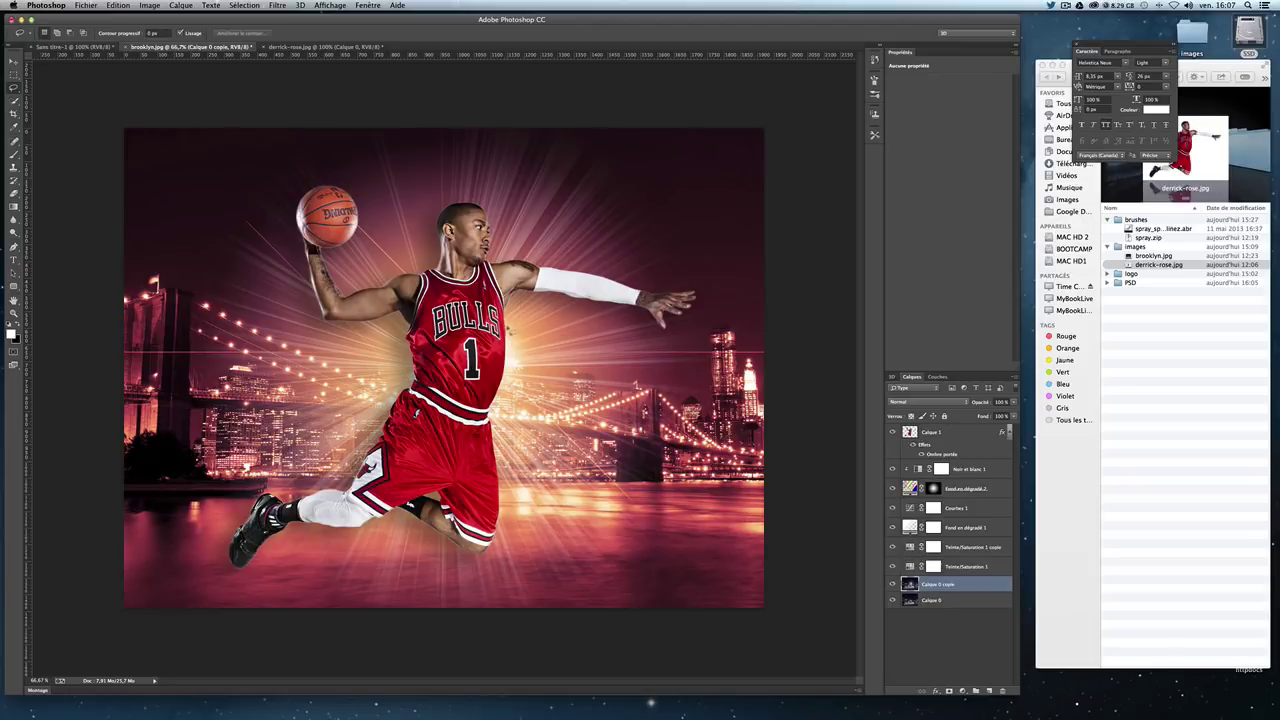
Step: Undo the flare and reapply it with the centre nudged slightly up and right
key("ctrl+z")
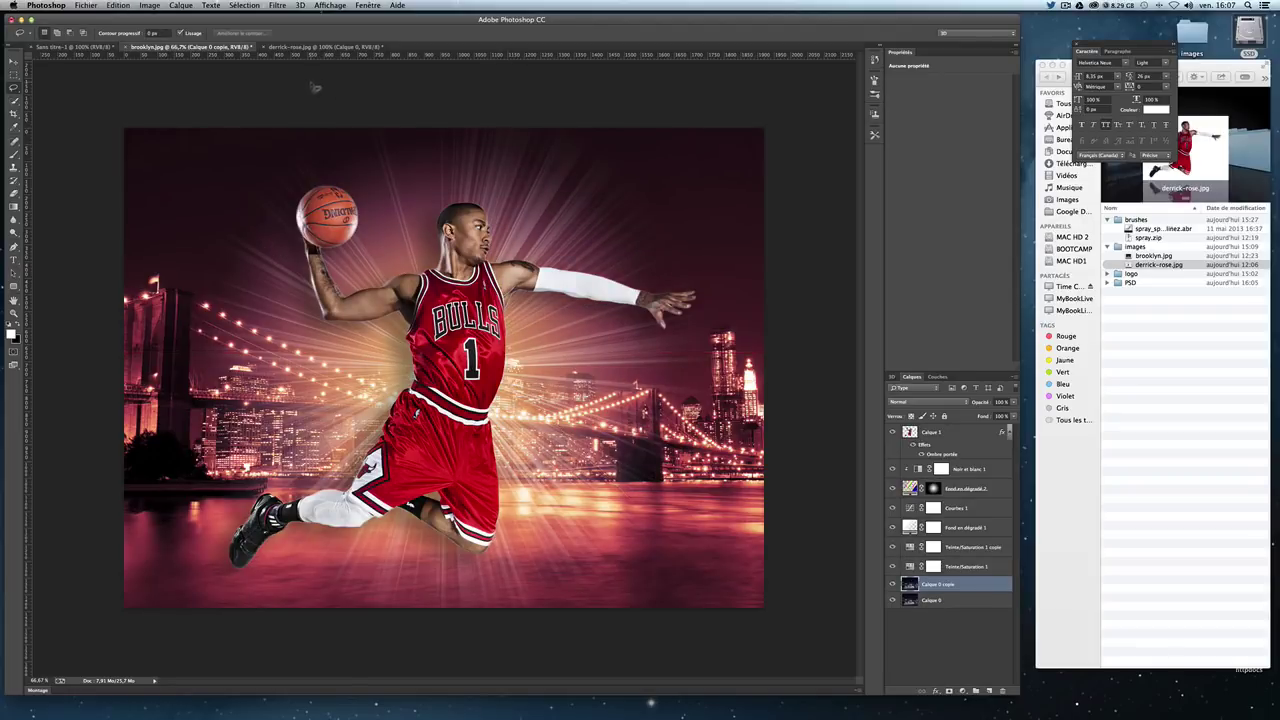
left_click(330, 6)
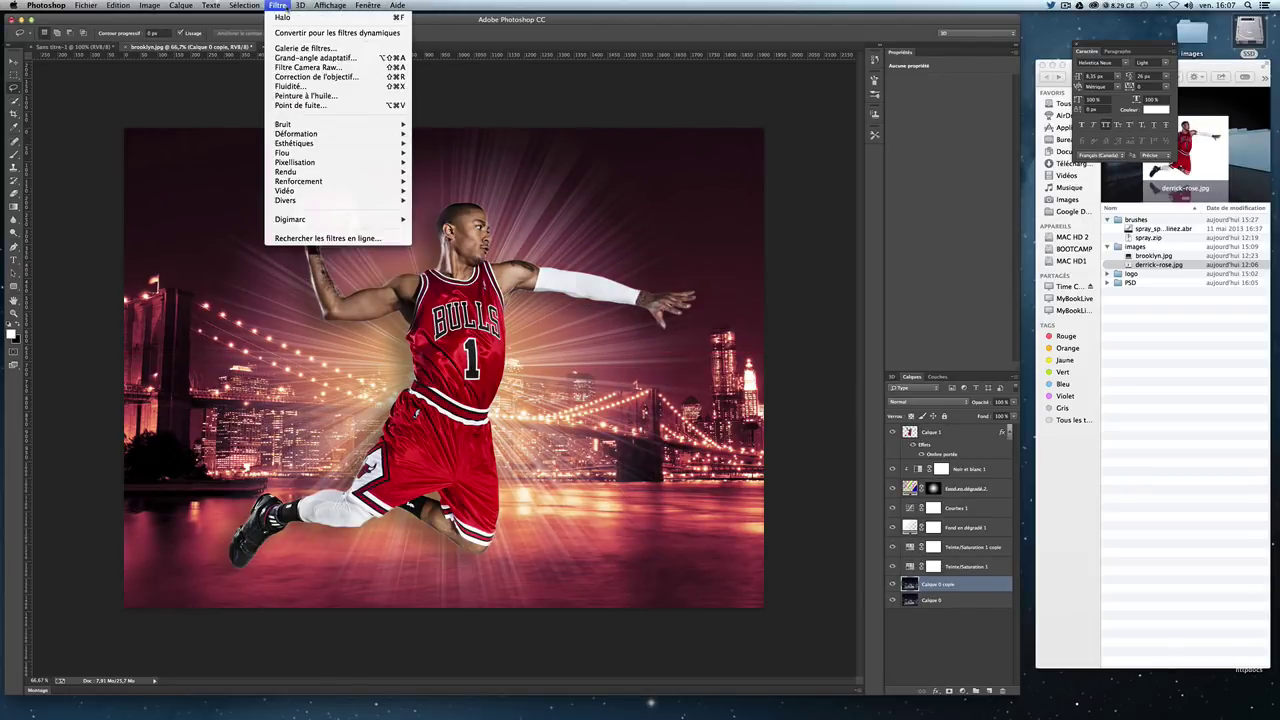
mouse_move(287, 172)
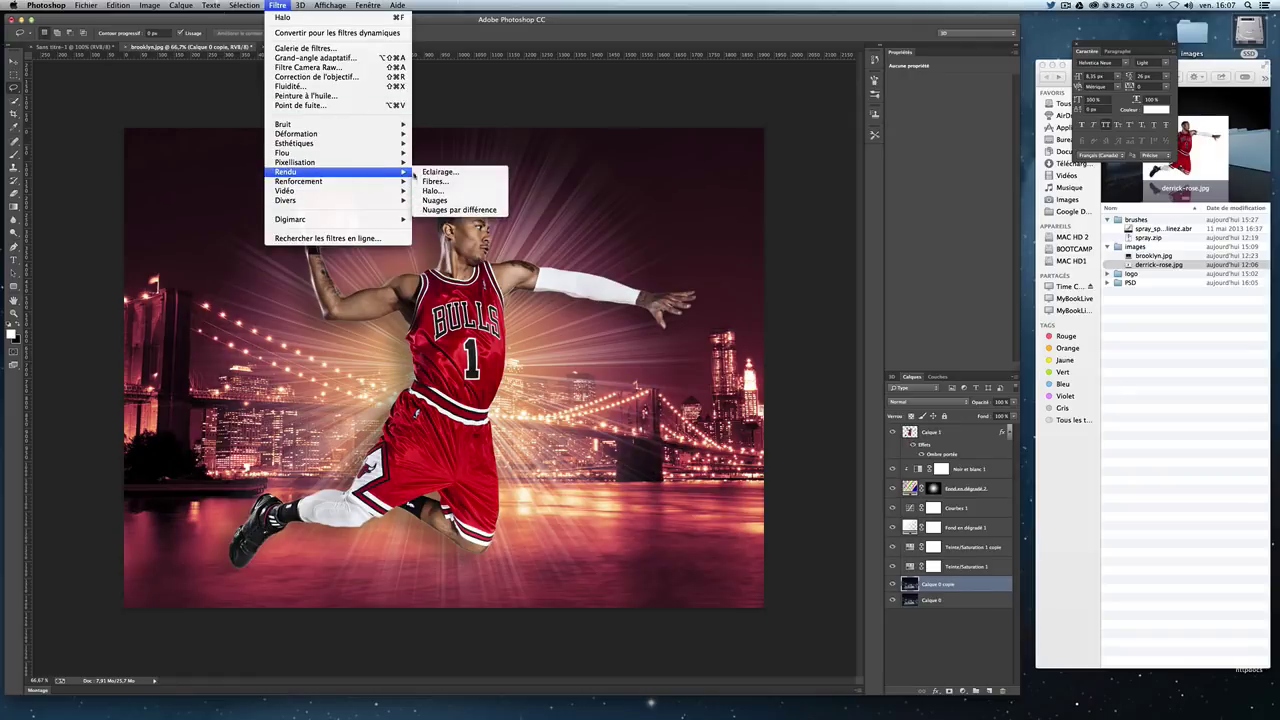
left_click(433, 190)
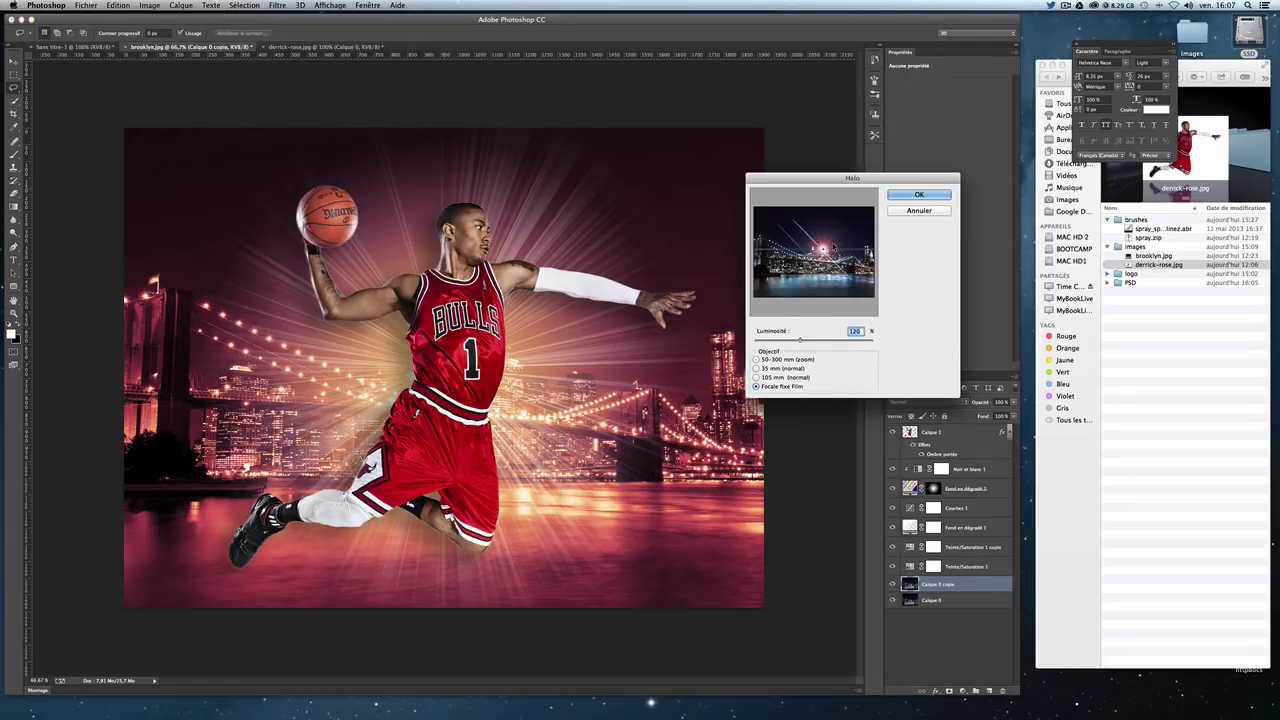
left_click_drag(816, 243, 822, 248)
left_click(826, 244)
left_click_drag(822, 245, 829, 241)
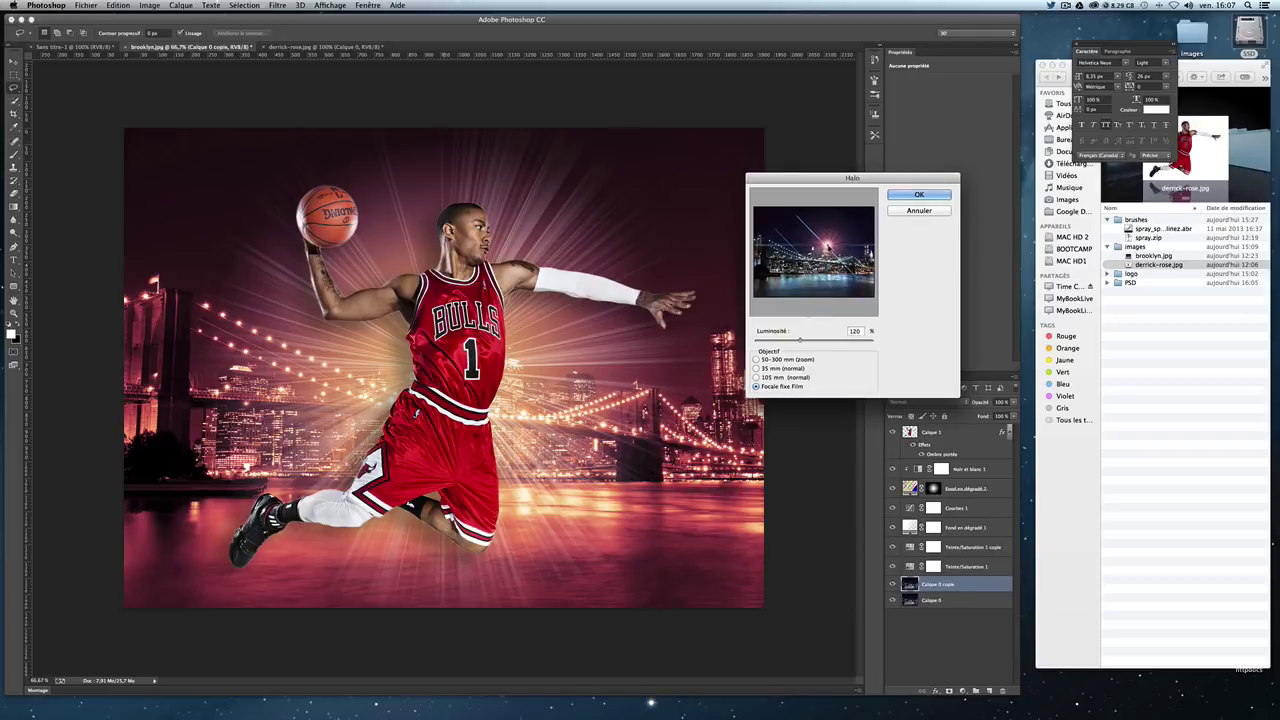
left_click(900, 195)
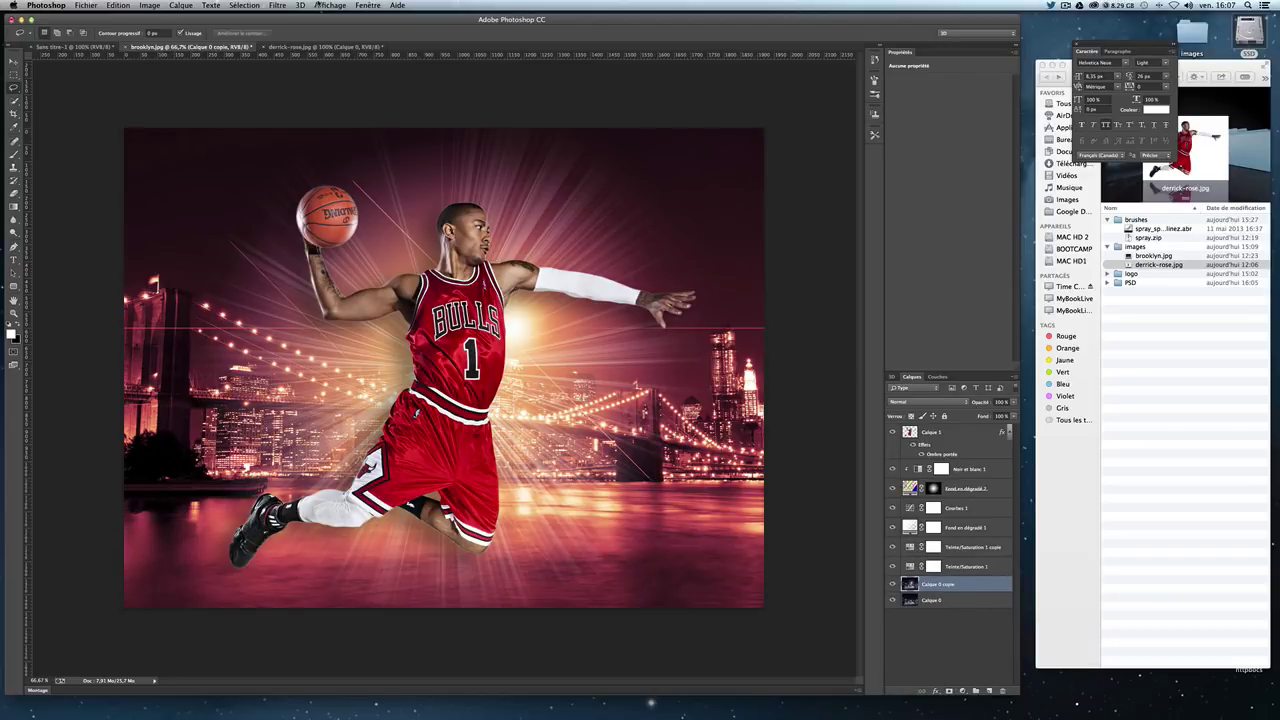
Step: Apply a second lens flare at the upper left, then undo it
left_click(279, 6)
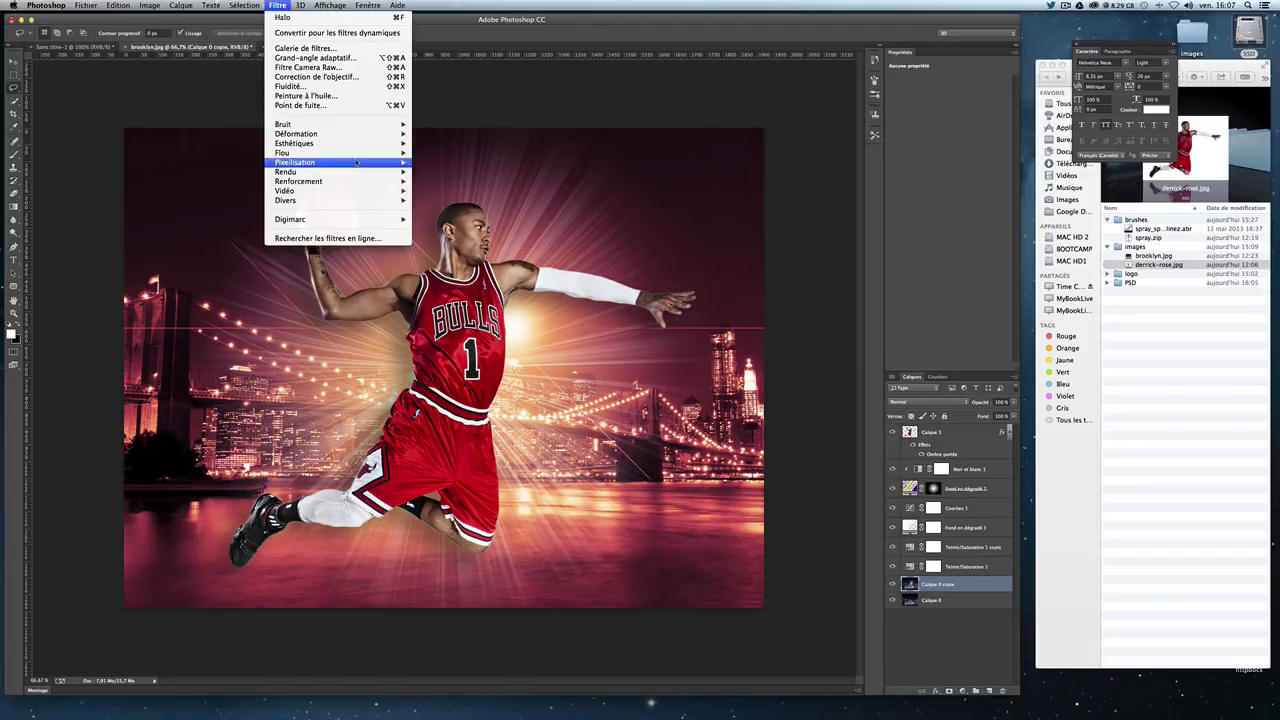
mouse_move(286, 172)
left_click(433, 191)
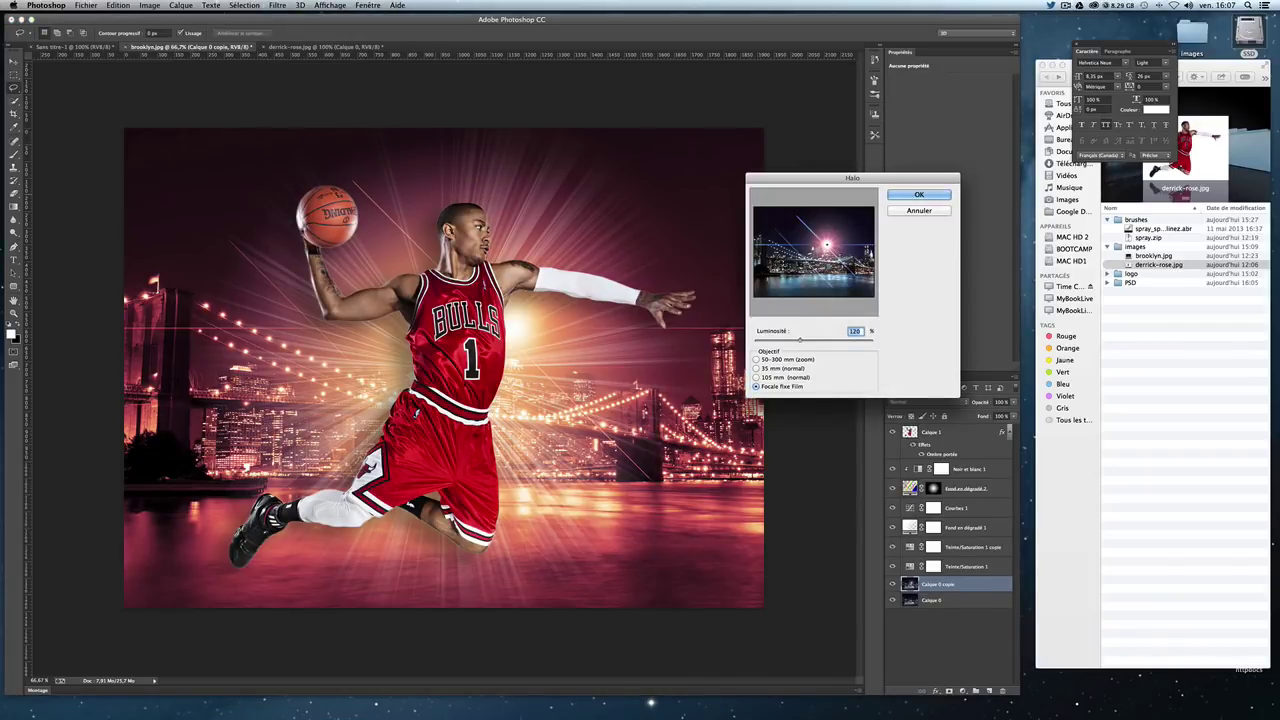
left_click_drag(826, 244, 791, 228)
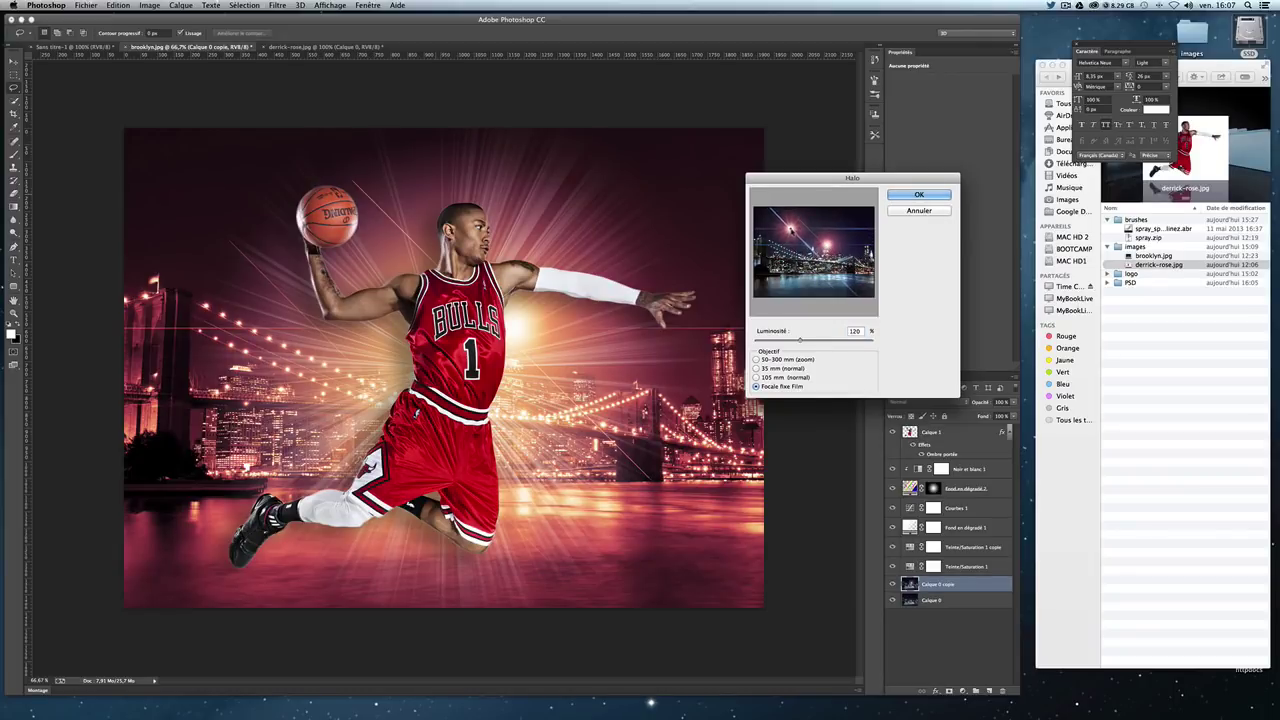
left_click(918, 196)
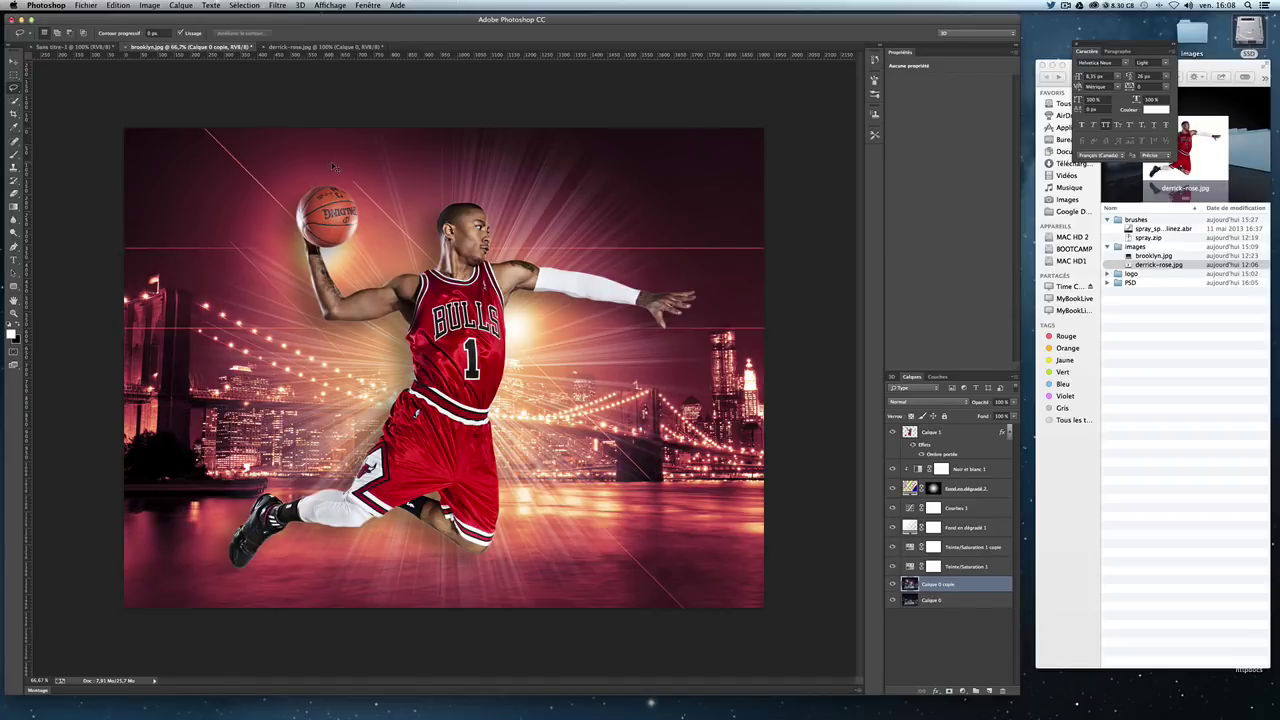
key("ctrl+z")
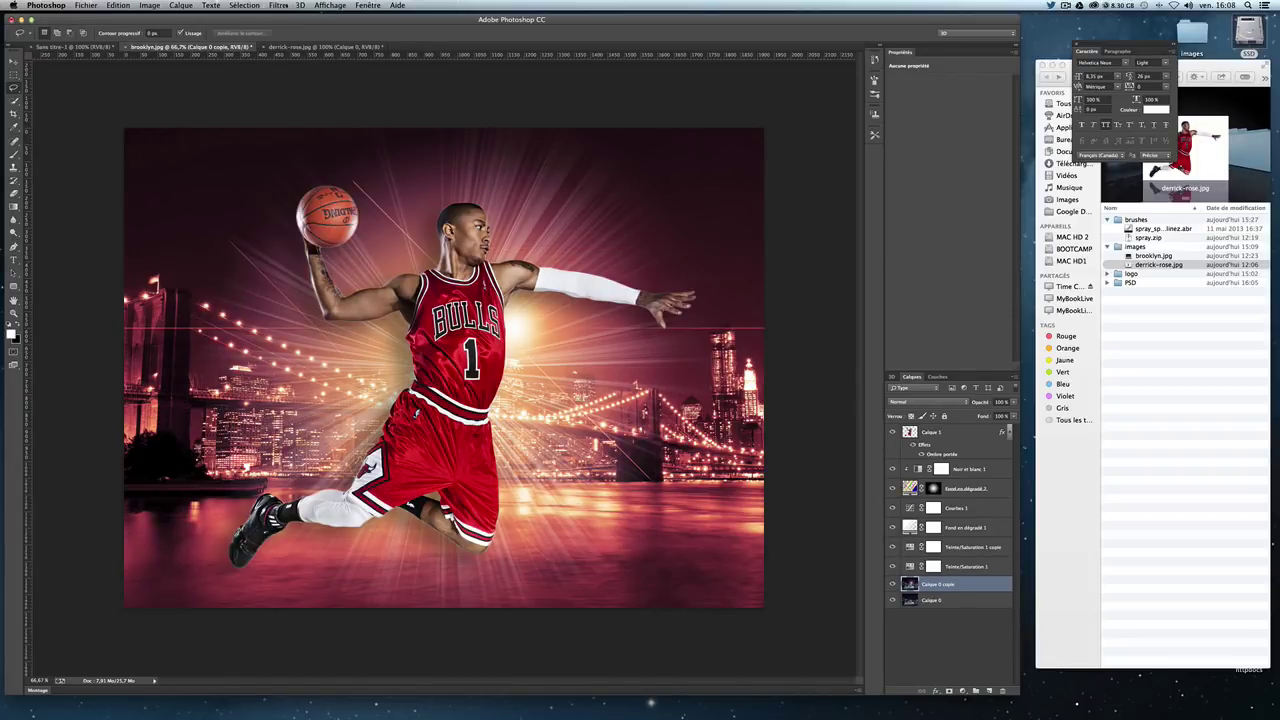
Step: Reapply the upper-left lens flare with increased brightness
left_click(280, 5)
mouse_move(295, 162)
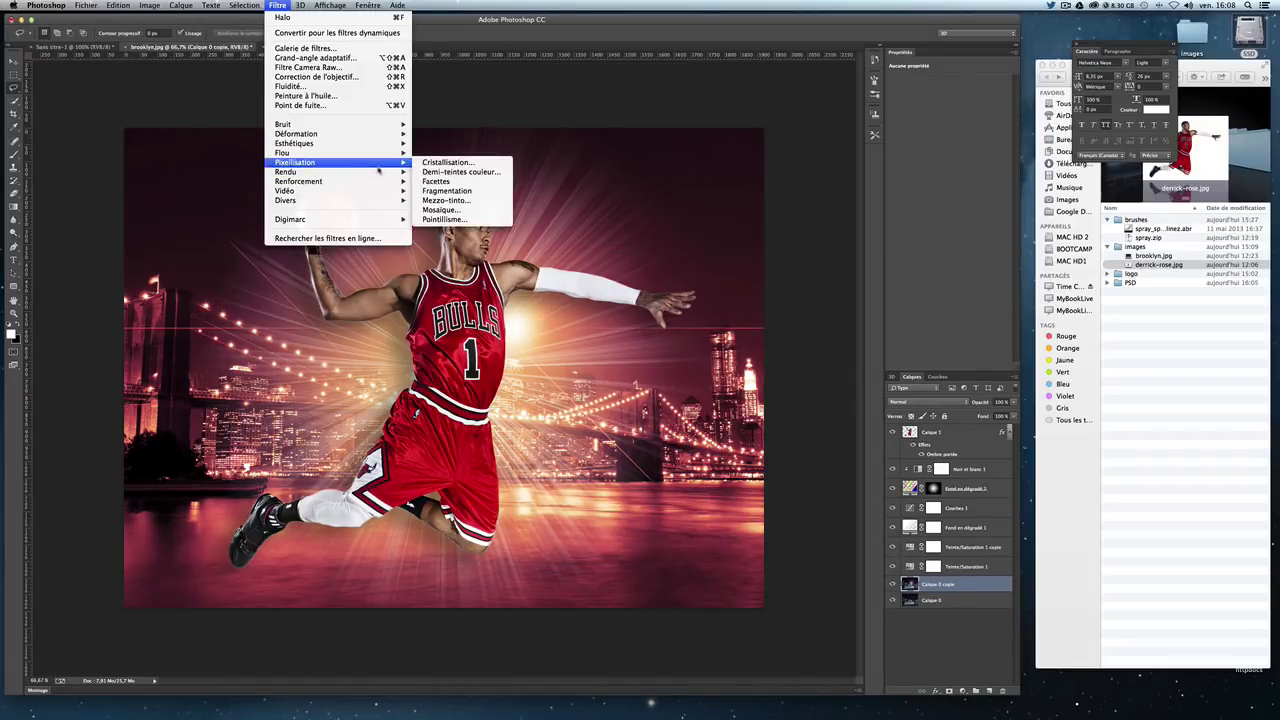
left_click(445, 193)
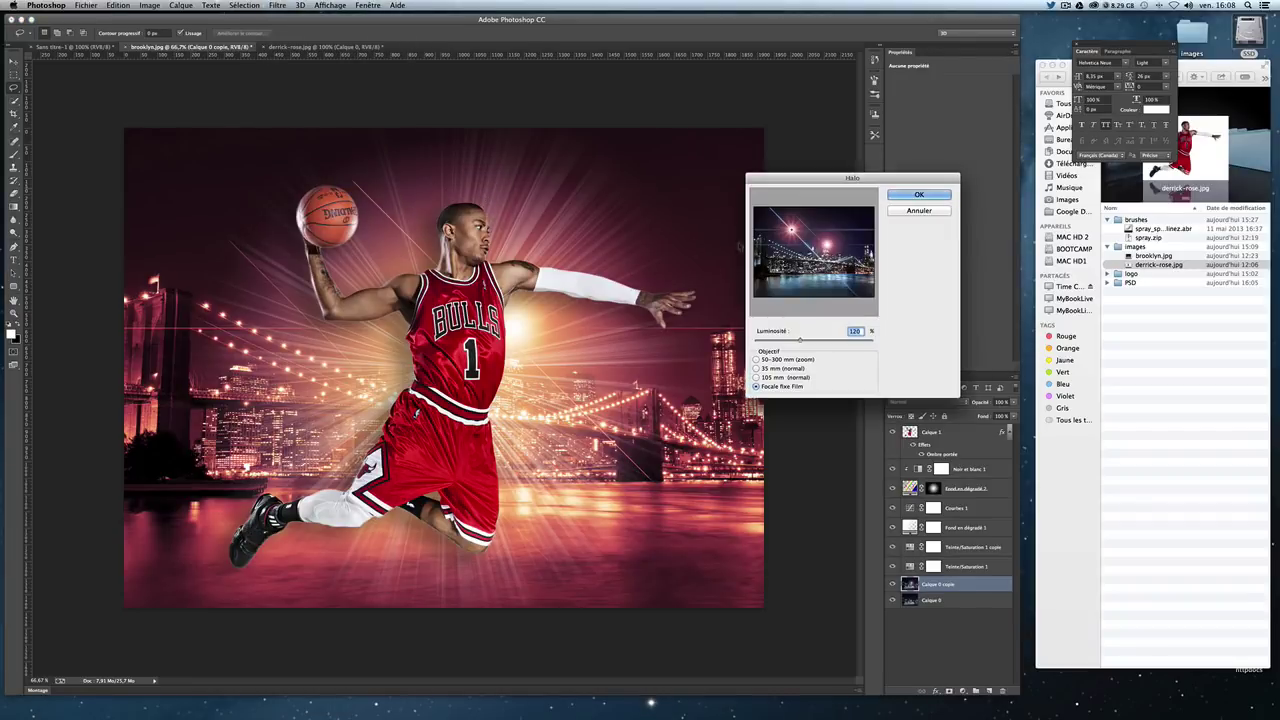
left_click(794, 228)
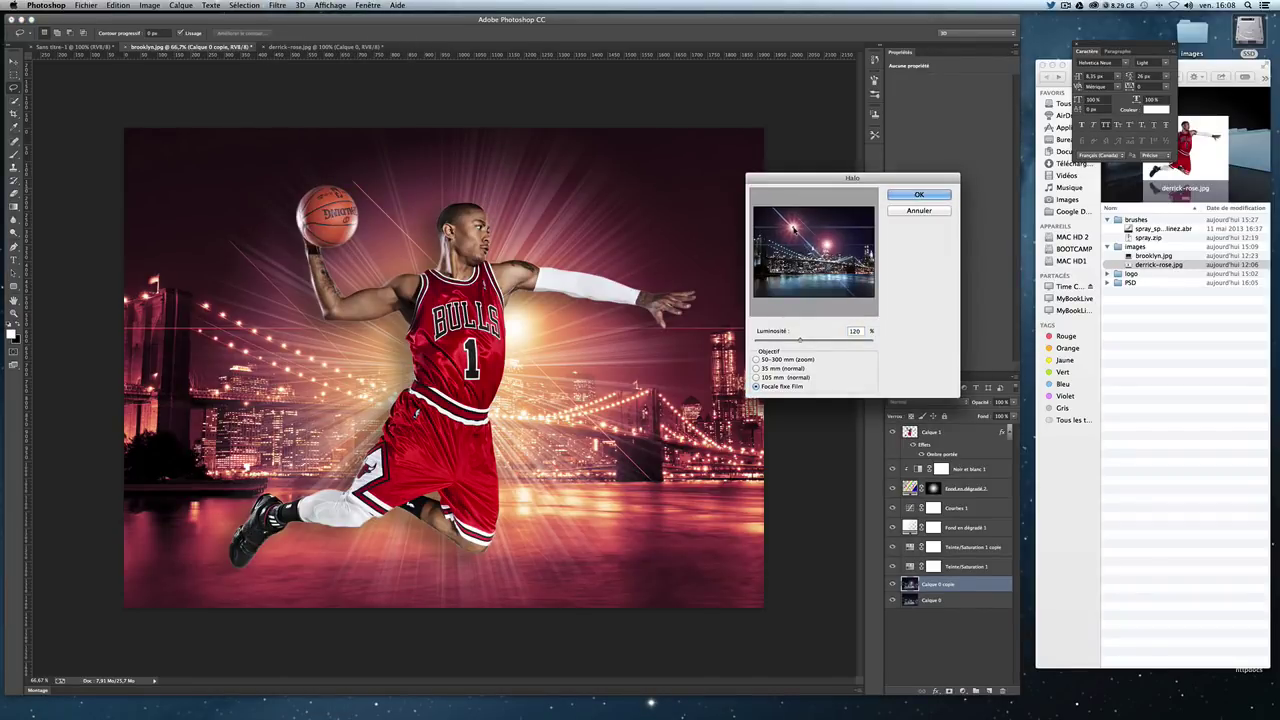
left_click_drag(799, 341, 806, 343)
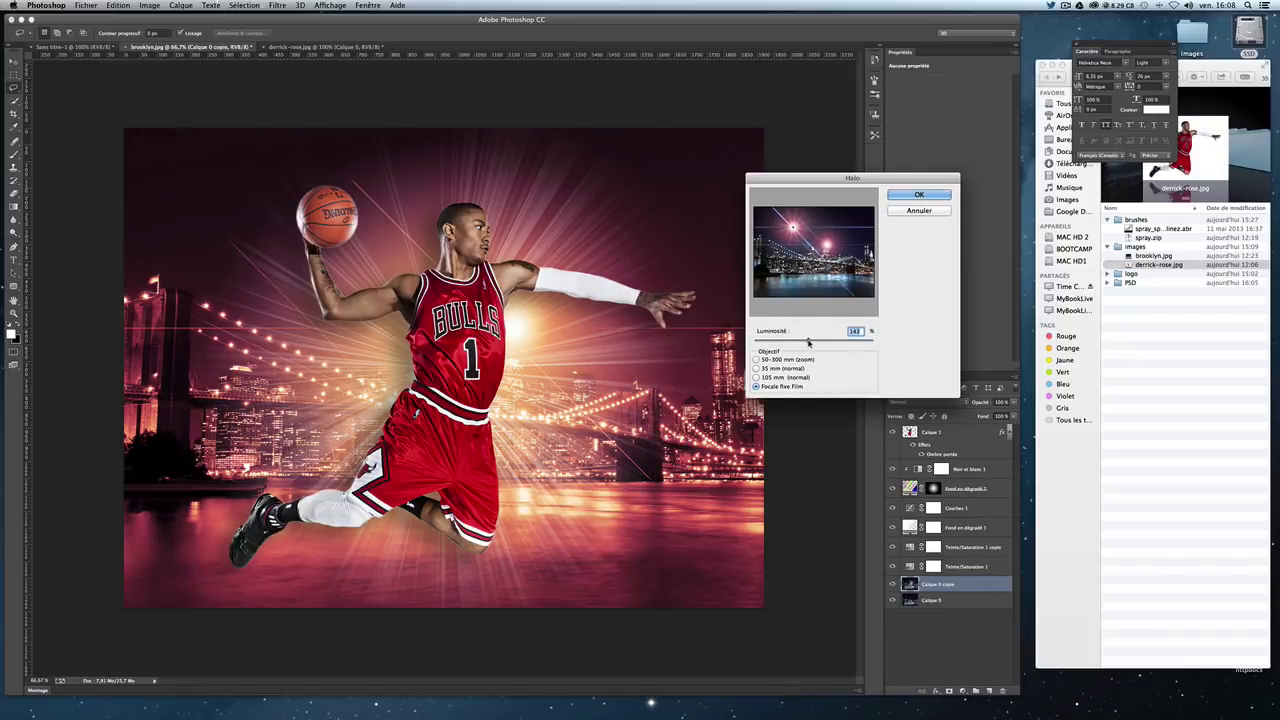
left_click(905, 195)
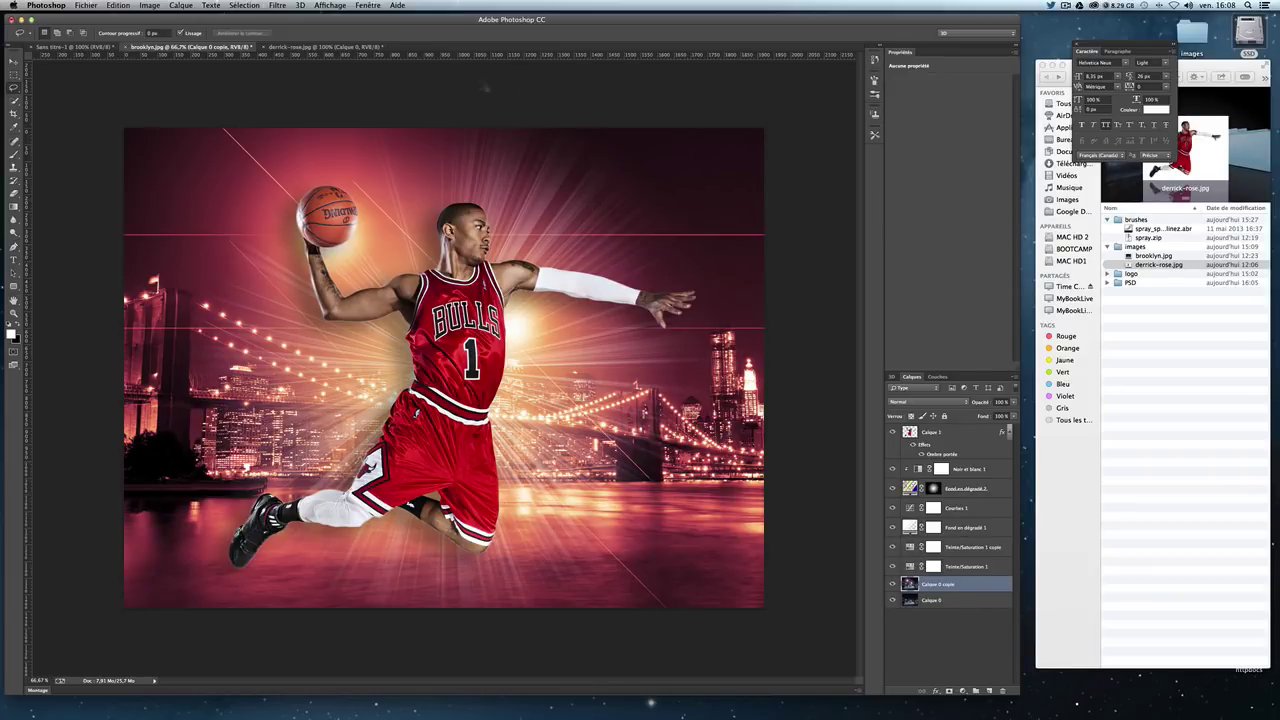
Step: Apply the 140% lens flare again, centred near the basketball
left_click(300, 5)
mouse_move(283, 152)
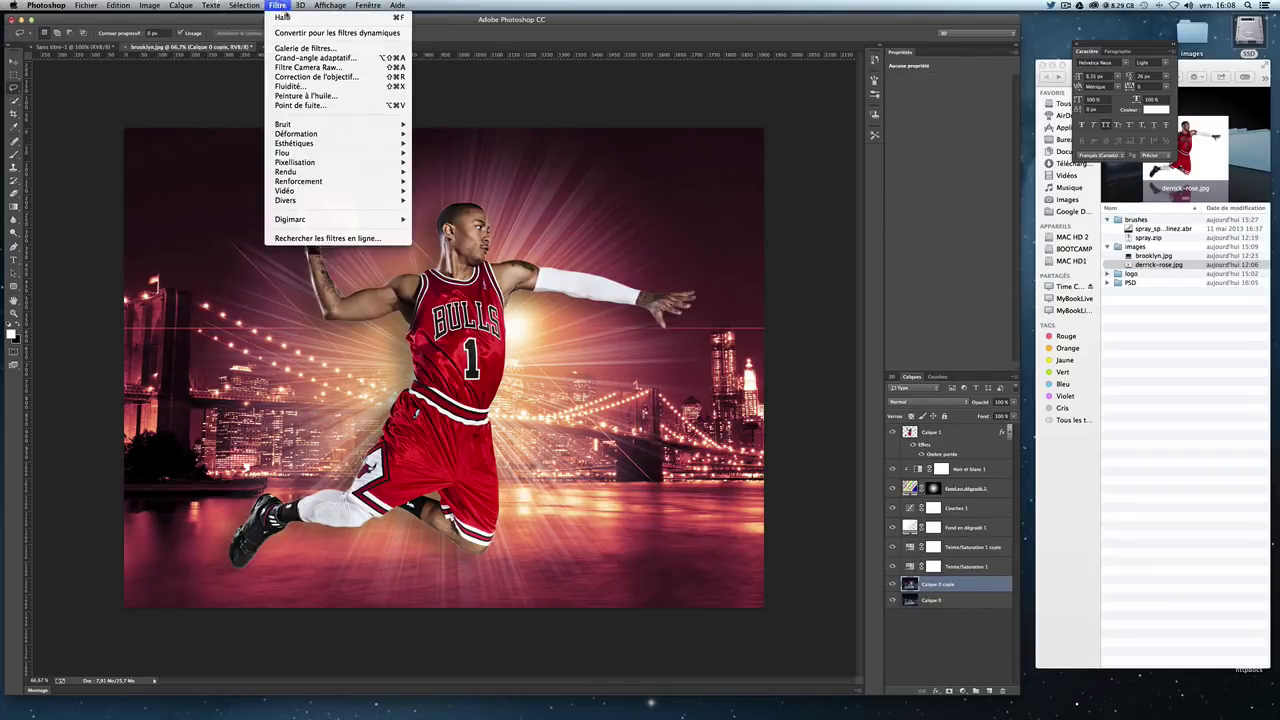
left_click(445, 194)
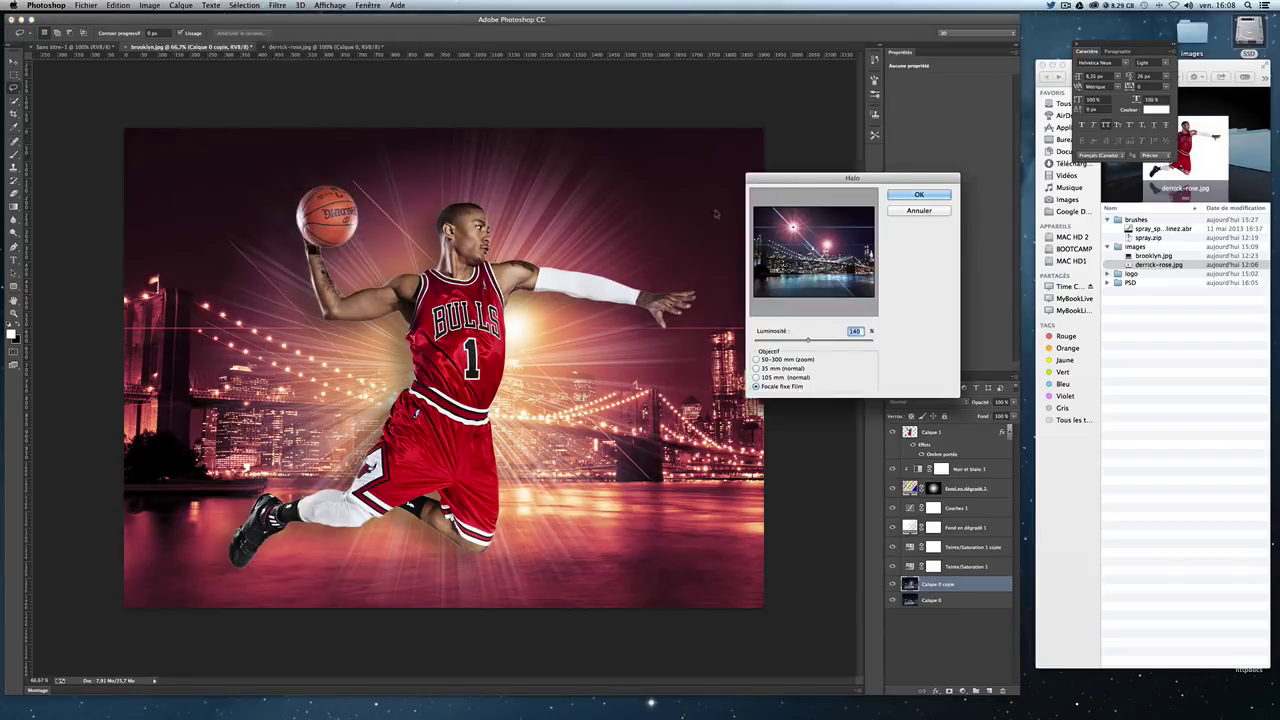
left_click(793, 226)
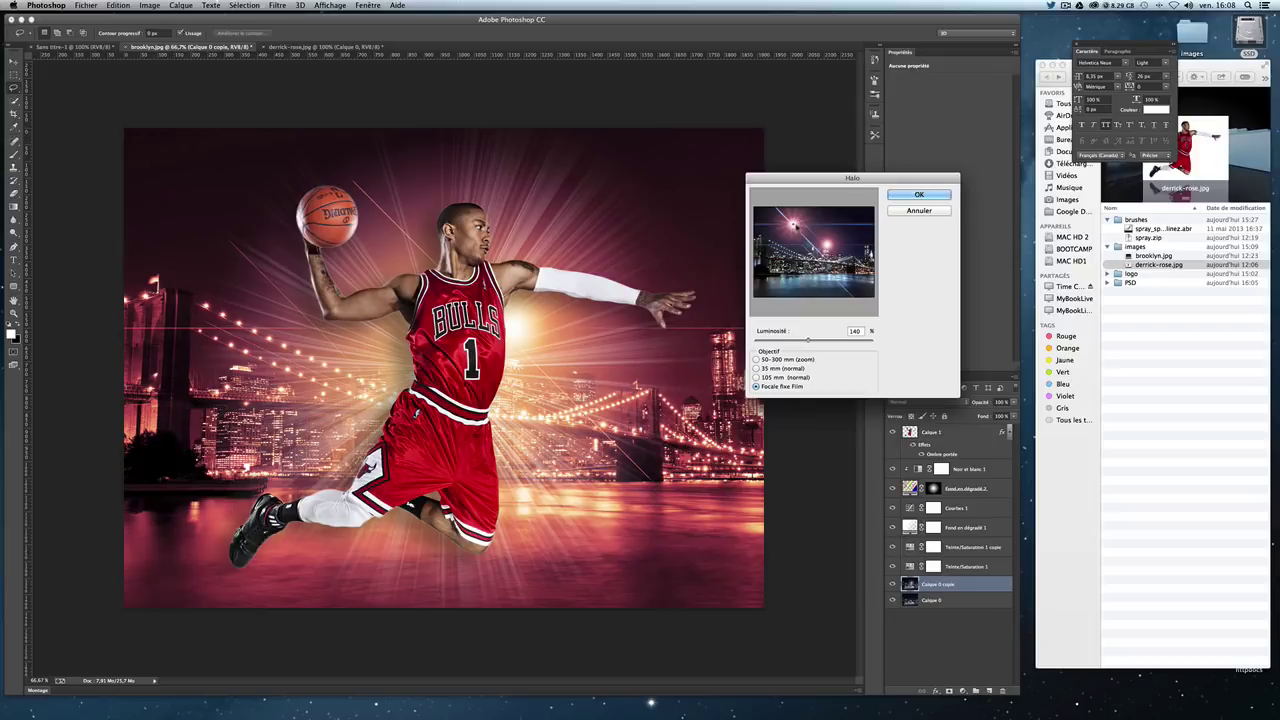
left_click(903, 199)
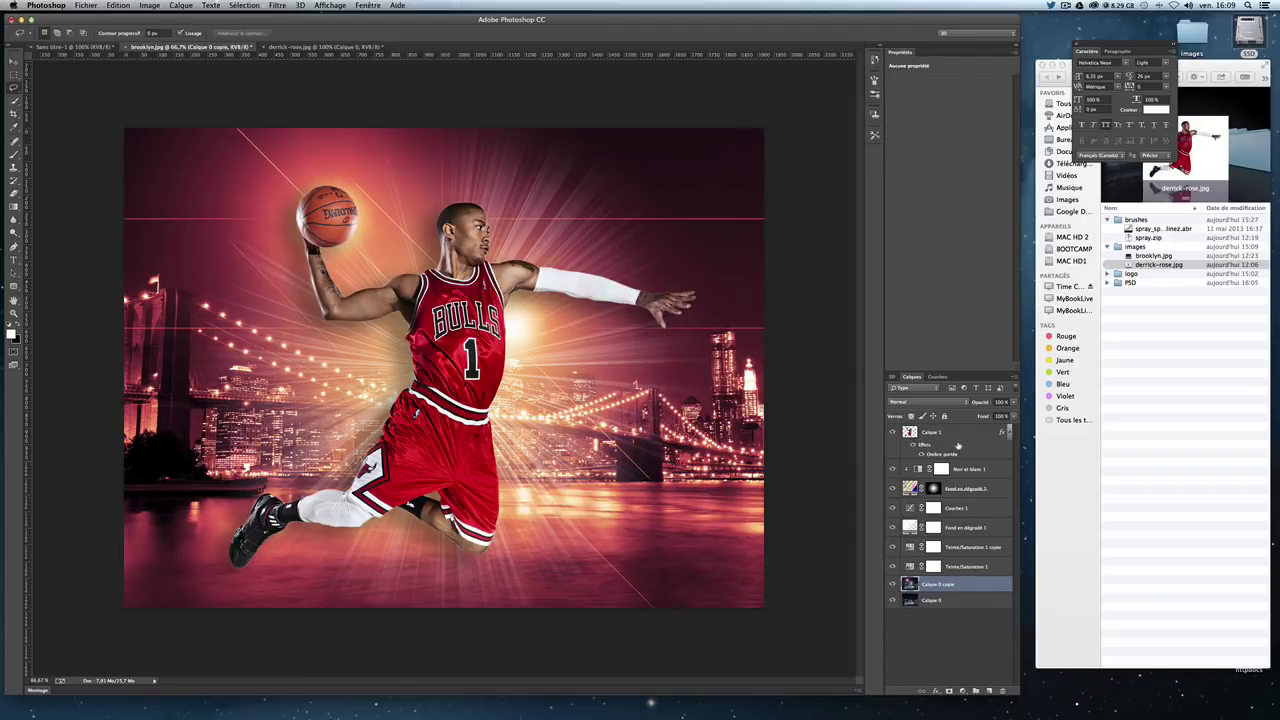
Step: Add a new empty layer above Calque 1 named particules
left_click(958, 438)
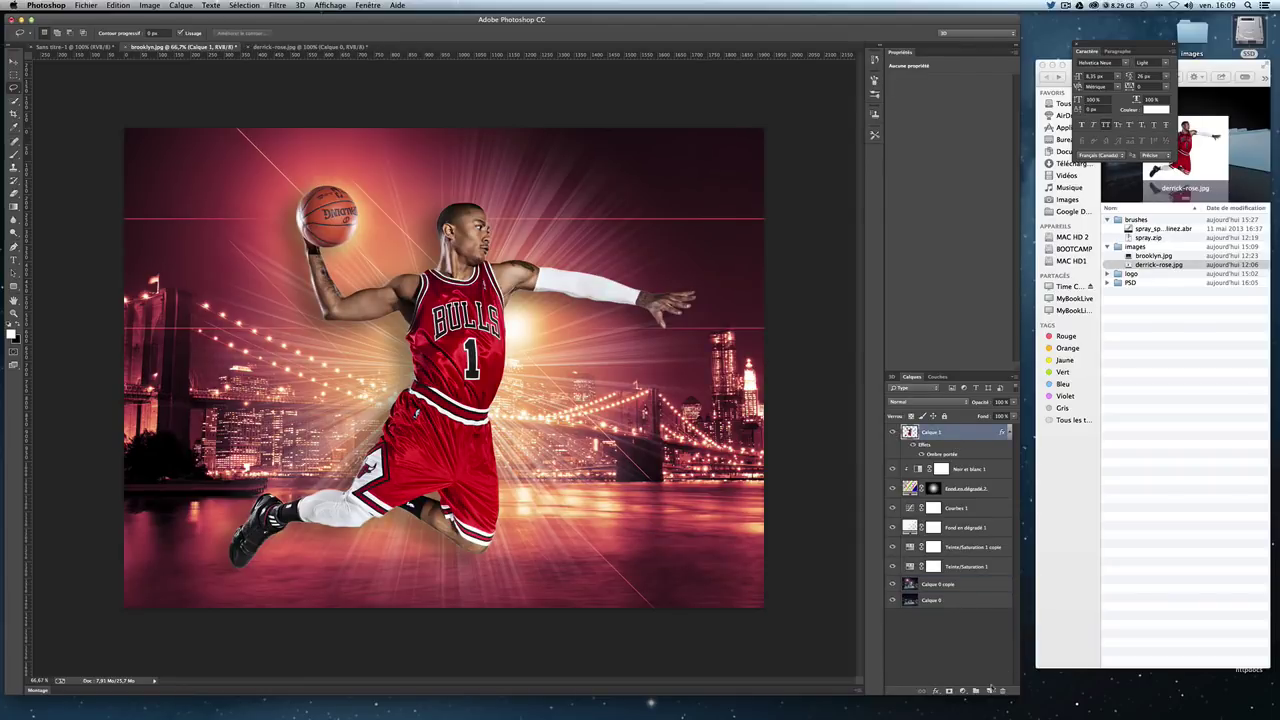
left_click(989, 690)
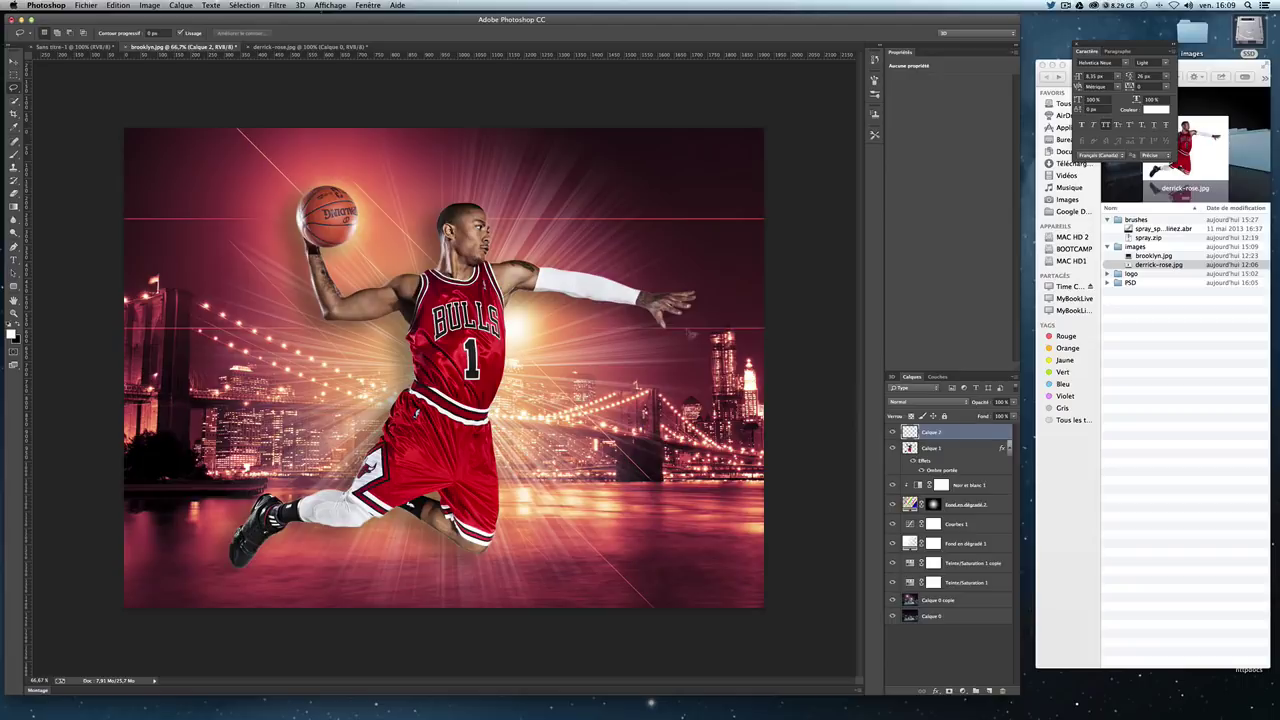
double_click(929, 432)
type("S")
type("es")
key("Return")
Step: Select the Brush tool and append the spray_splatter_brush_pack_by_outlinez brush set
left_click(14, 155)
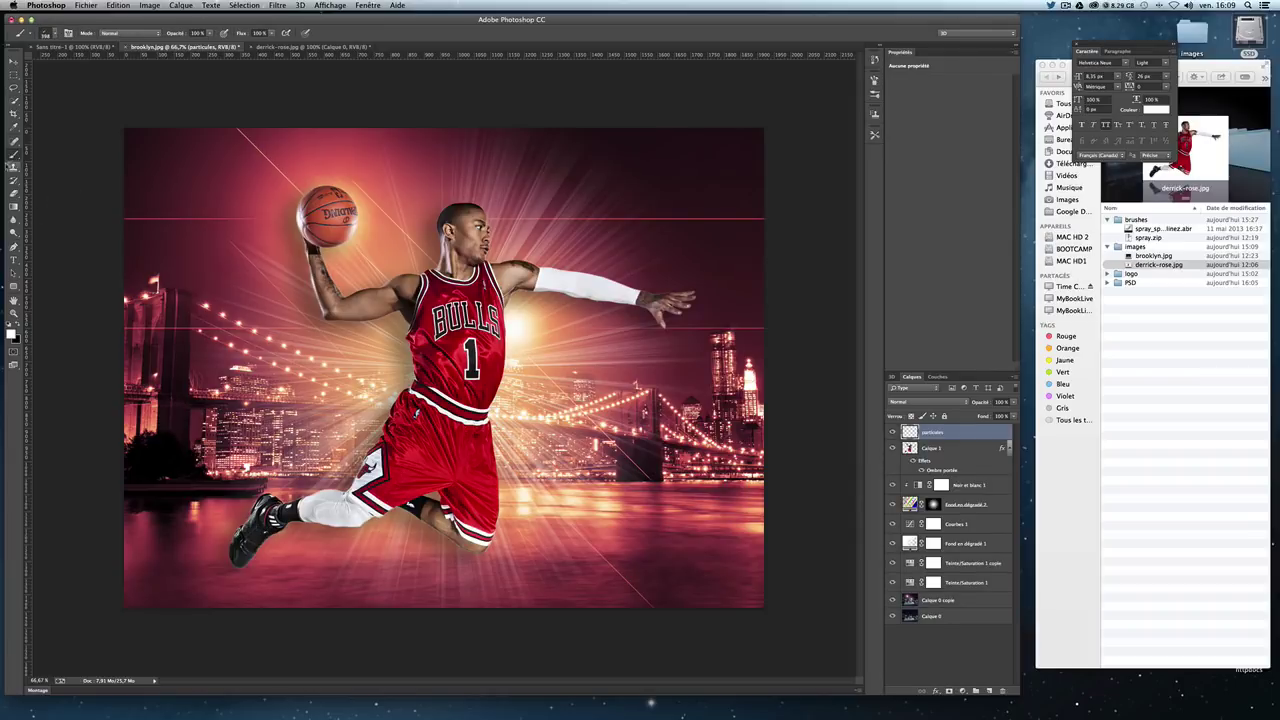
right_click(14, 157)
left_click(14, 157)
left_click(57, 35)
left_click(57, 35)
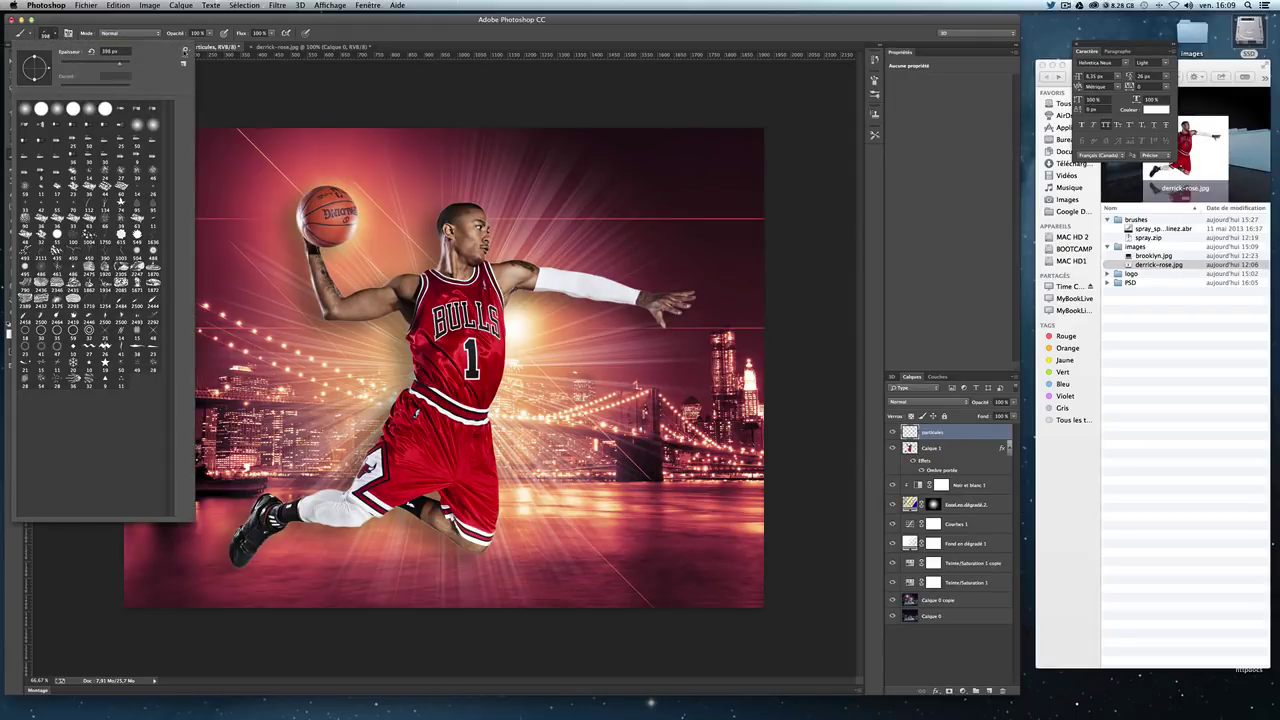
left_click(186, 49)
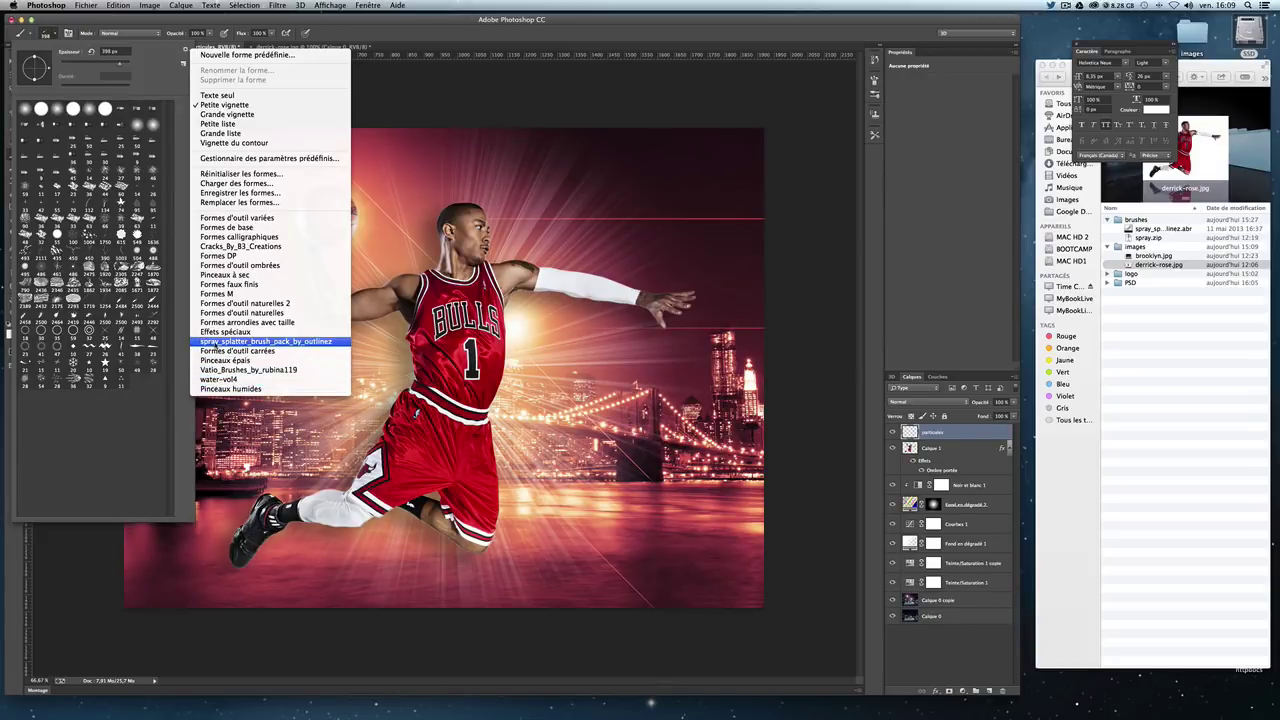
left_click(212, 343)
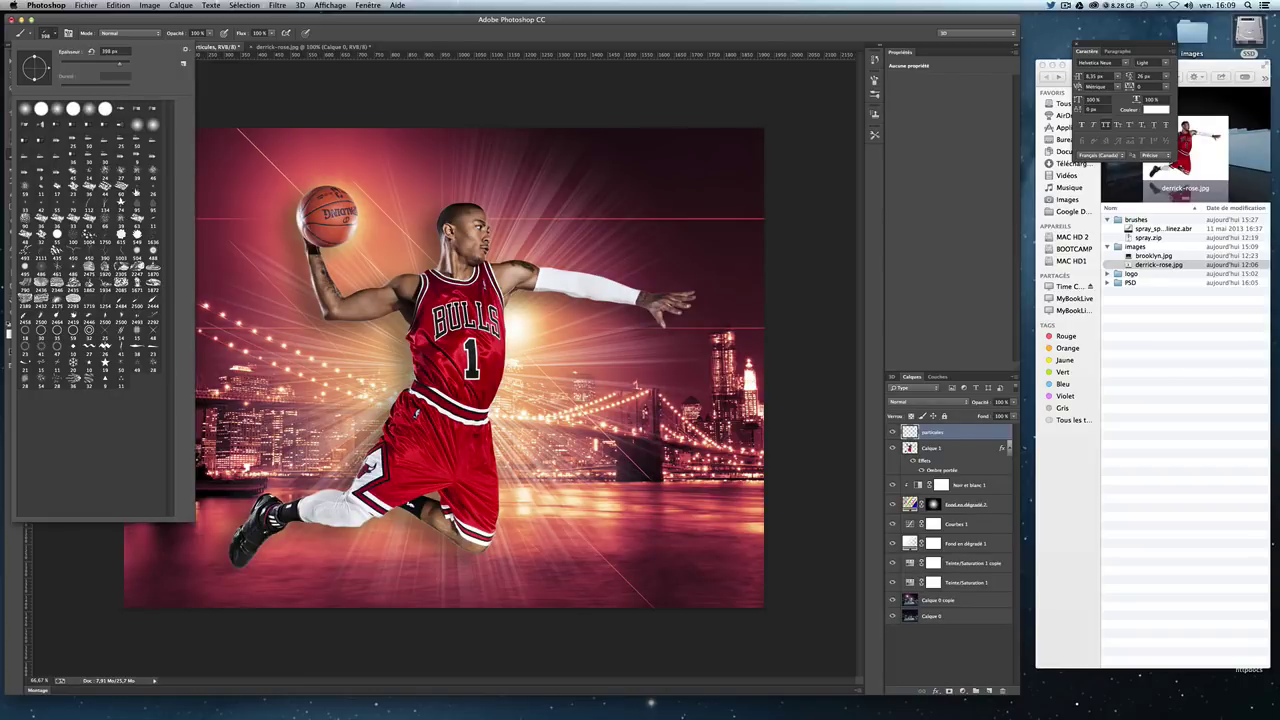
left_click(184, 50)
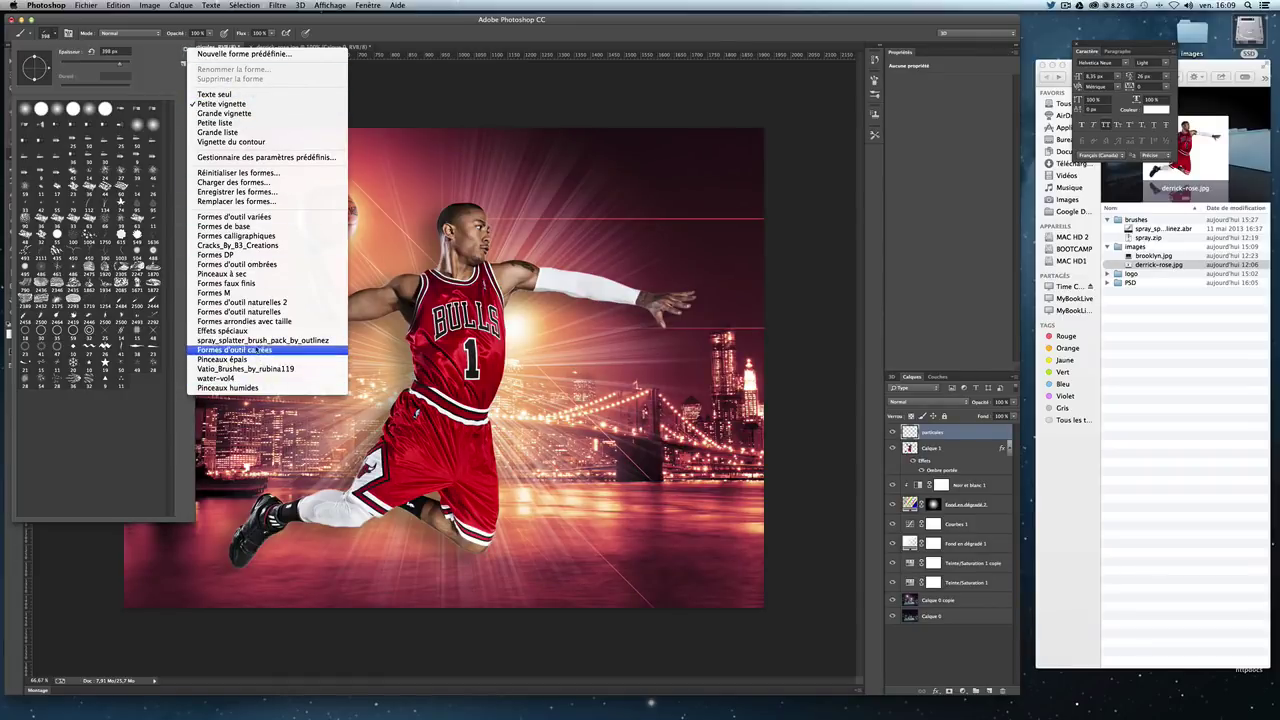
left_click(258, 350)
left_click(605, 238)
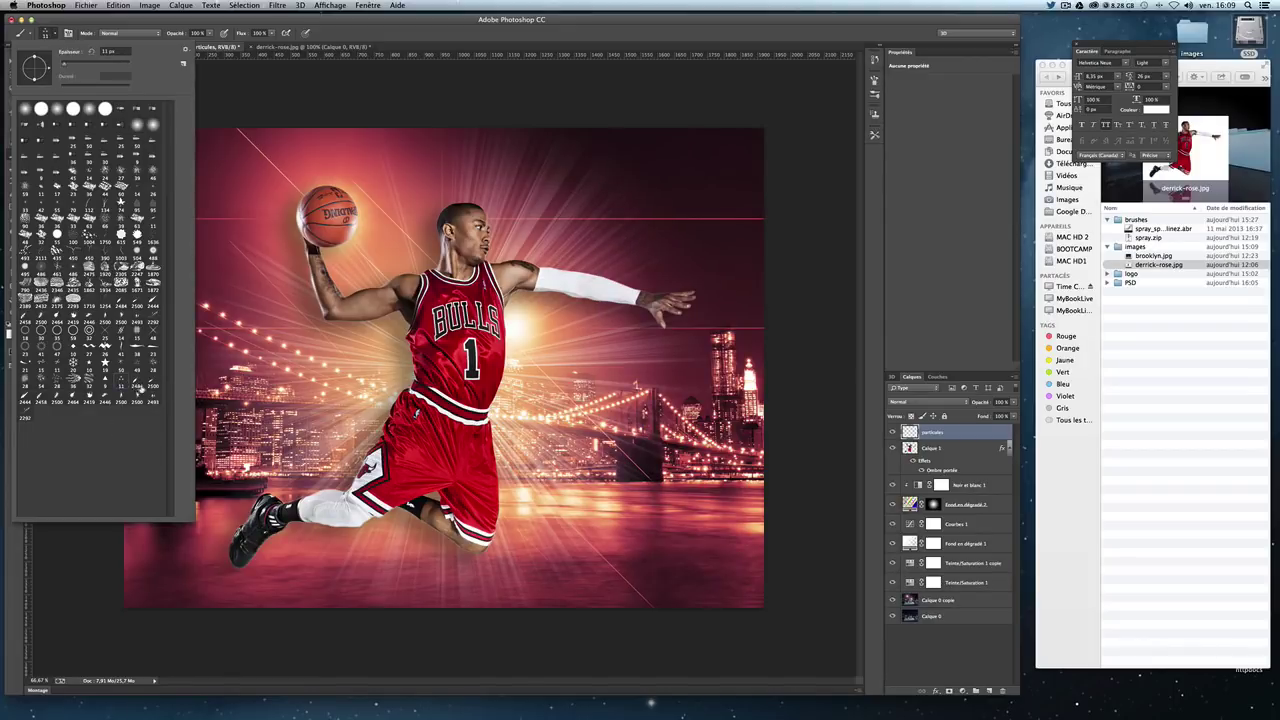
Step: Choose the 2500 px splatter tip, shrink it, and paint particles around the basketball
left_click(25, 398)
left_click(41, 397)
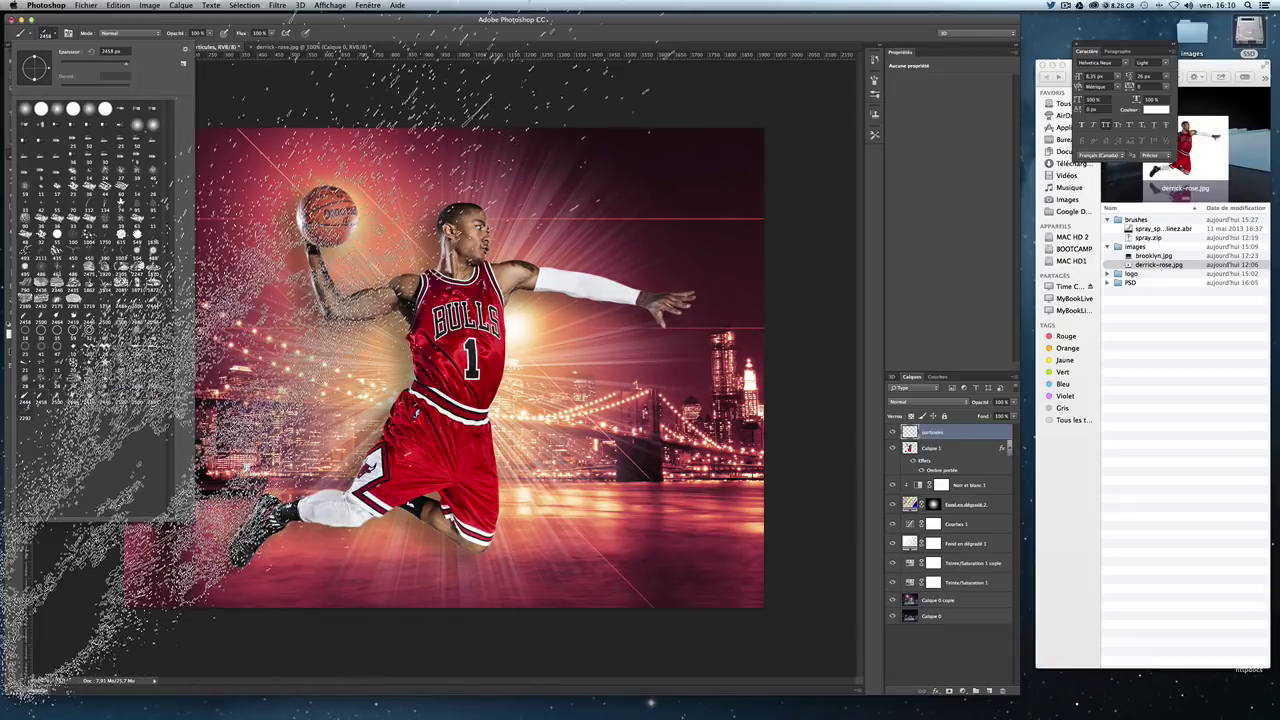
left_click(77, 399)
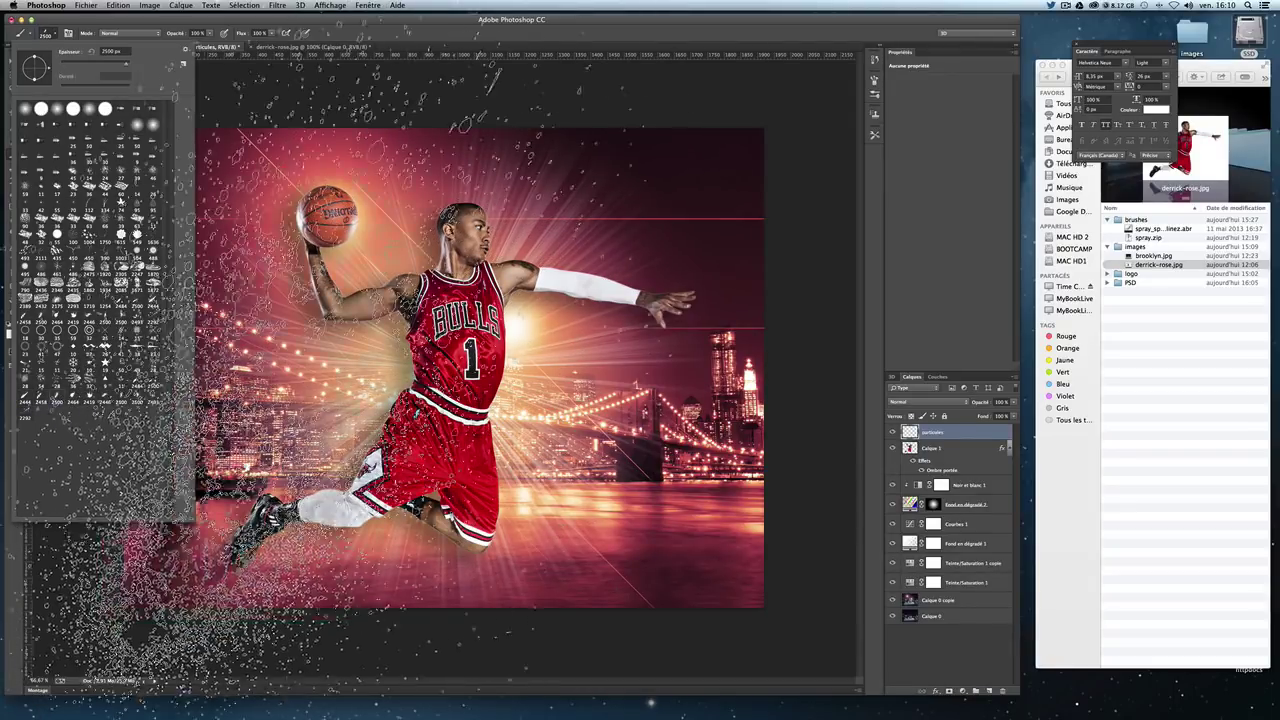
left_click(140, 397)
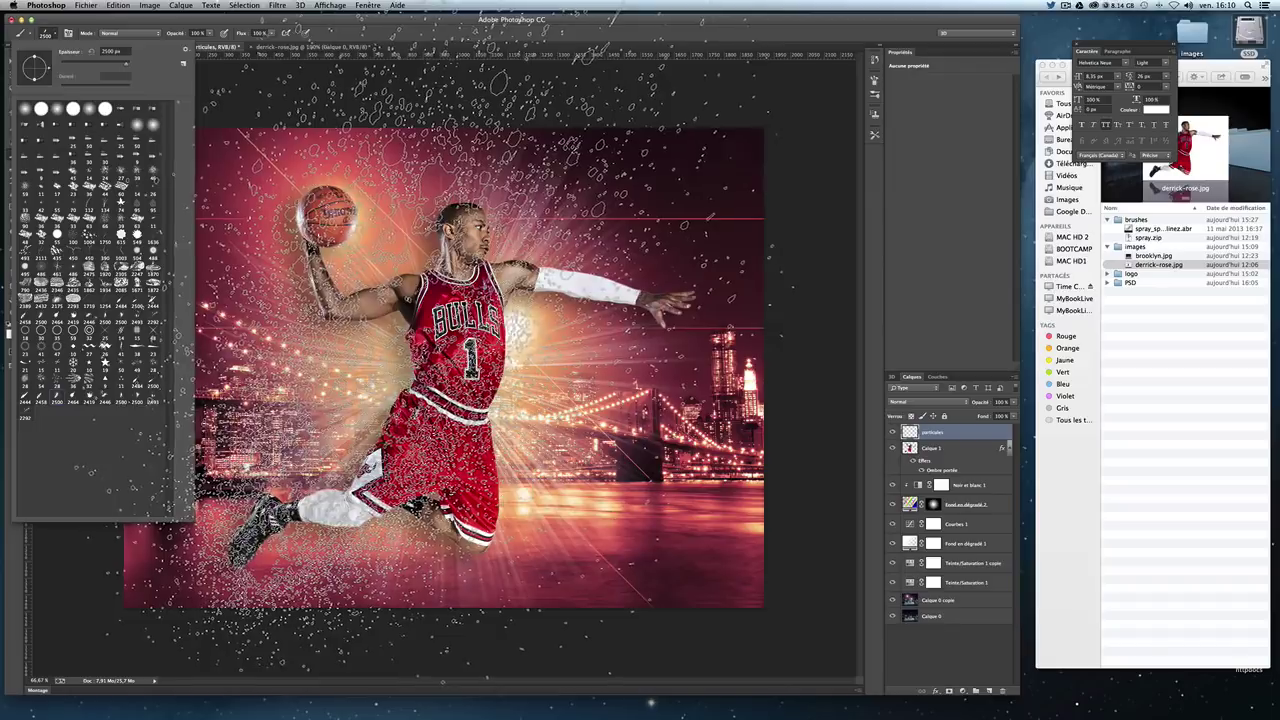
left_click(121, 56)
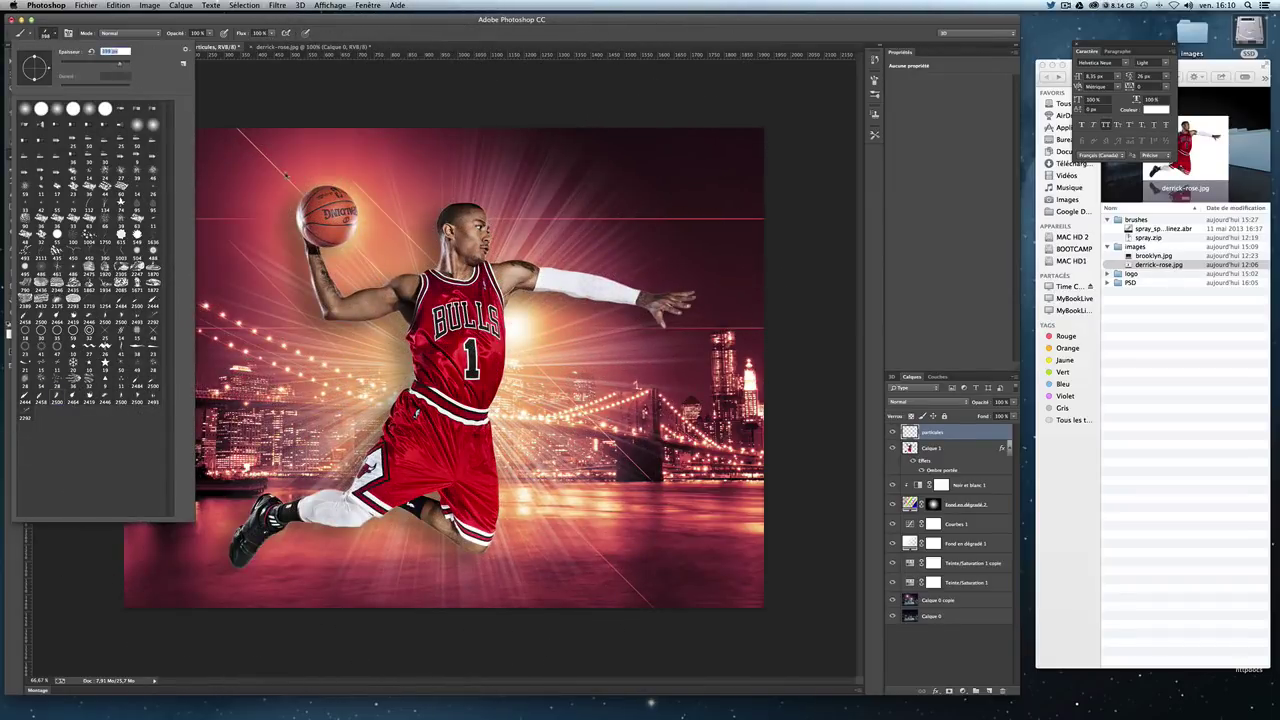
left_click_drag(121, 67, 121, 64)
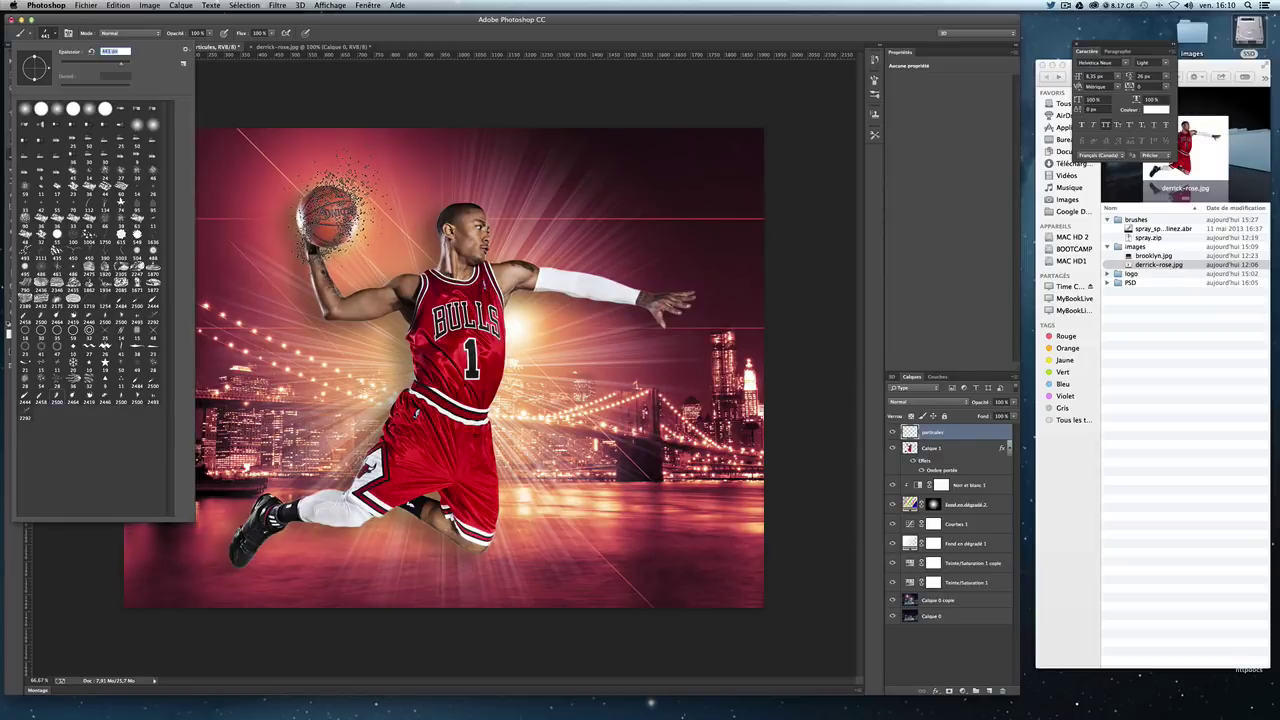
key("Return")
left_click(335, 215)
left_click(420, 255)
left_click(400, 275)
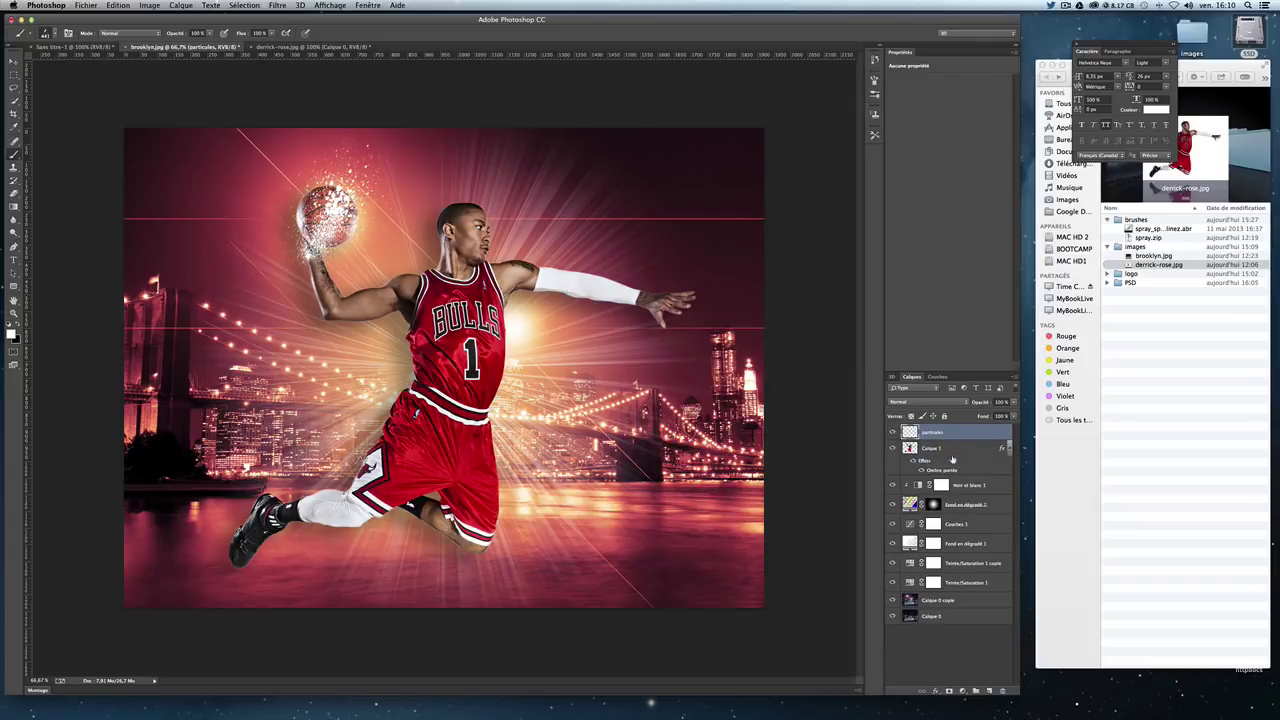
Step: Move particules below Calque 1, paint more splatter at about 583 px, and add a new layer
left_click_drag(950, 432, 948, 468)
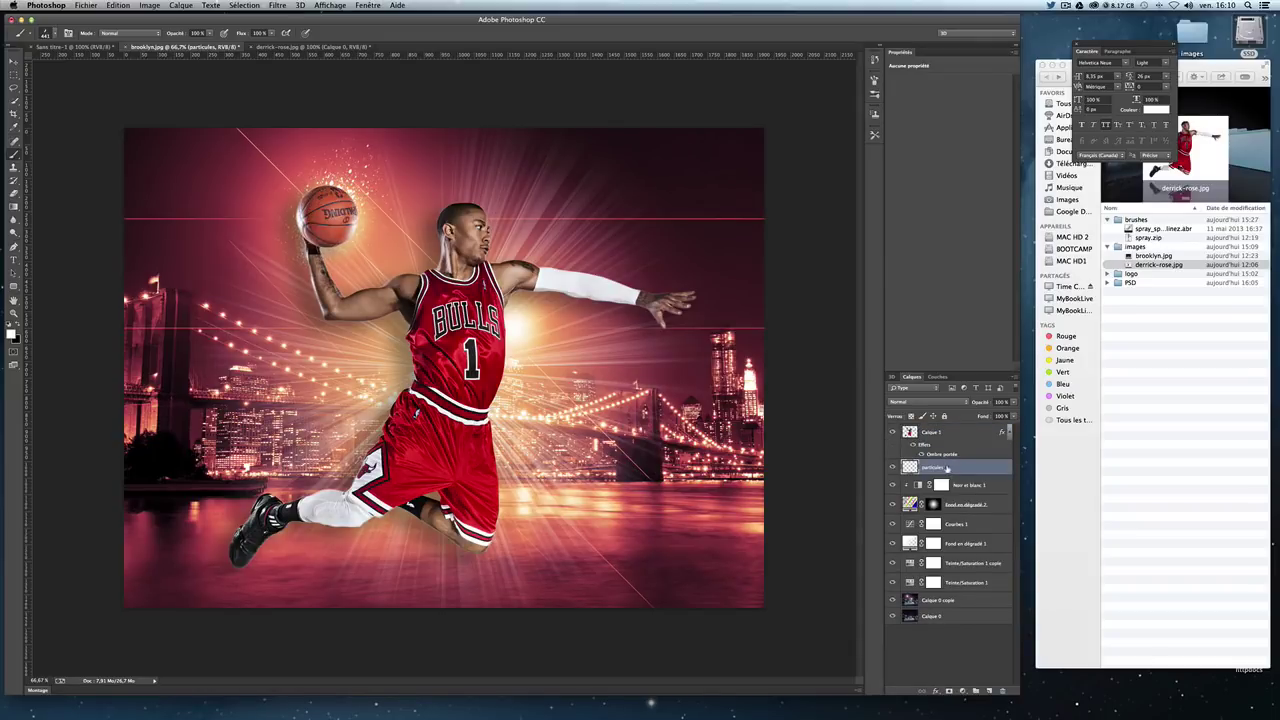
left_click_drag(378, 350, 438, 362)
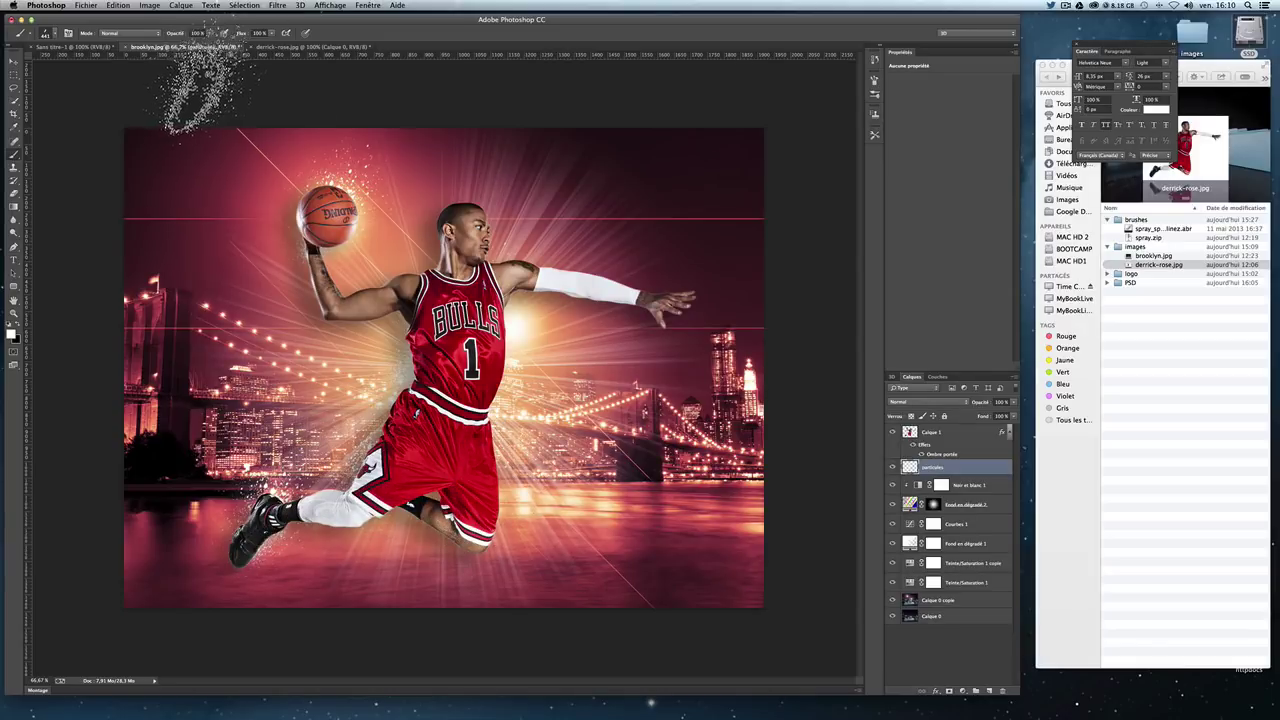
left_click(55, 33)
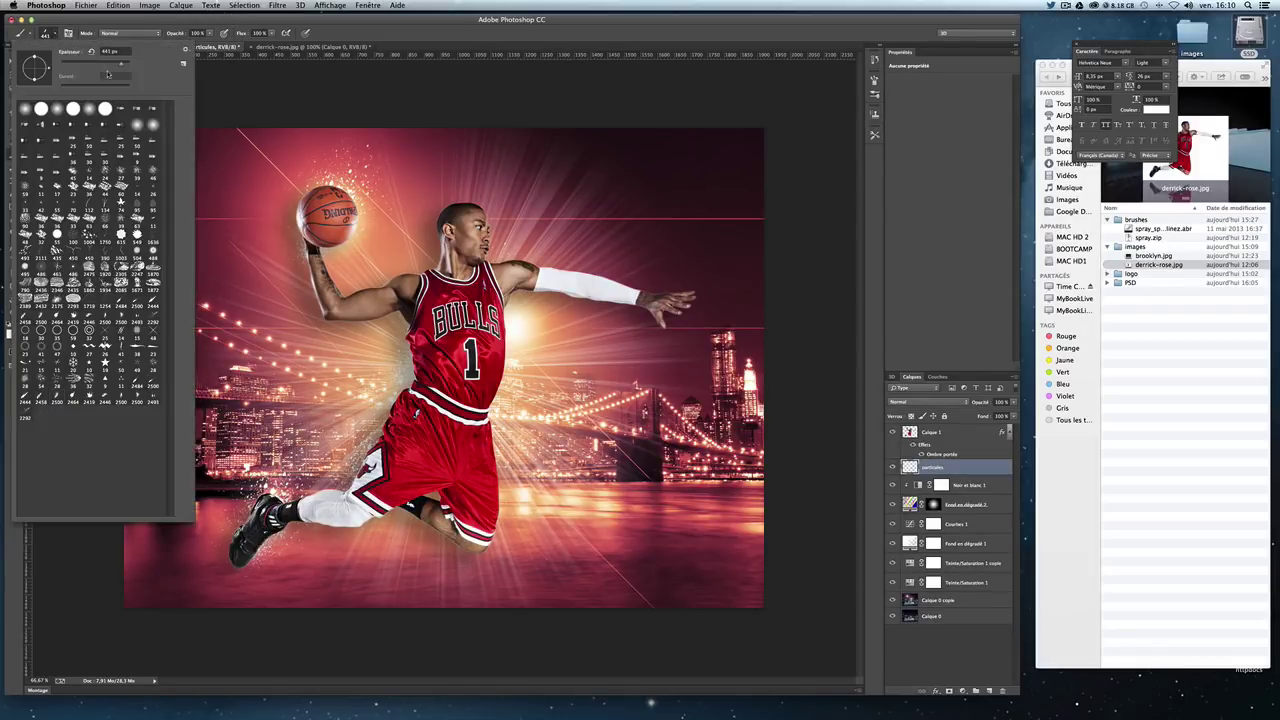
left_click_drag(112, 68, 108, 68)
left_click(314, 195)
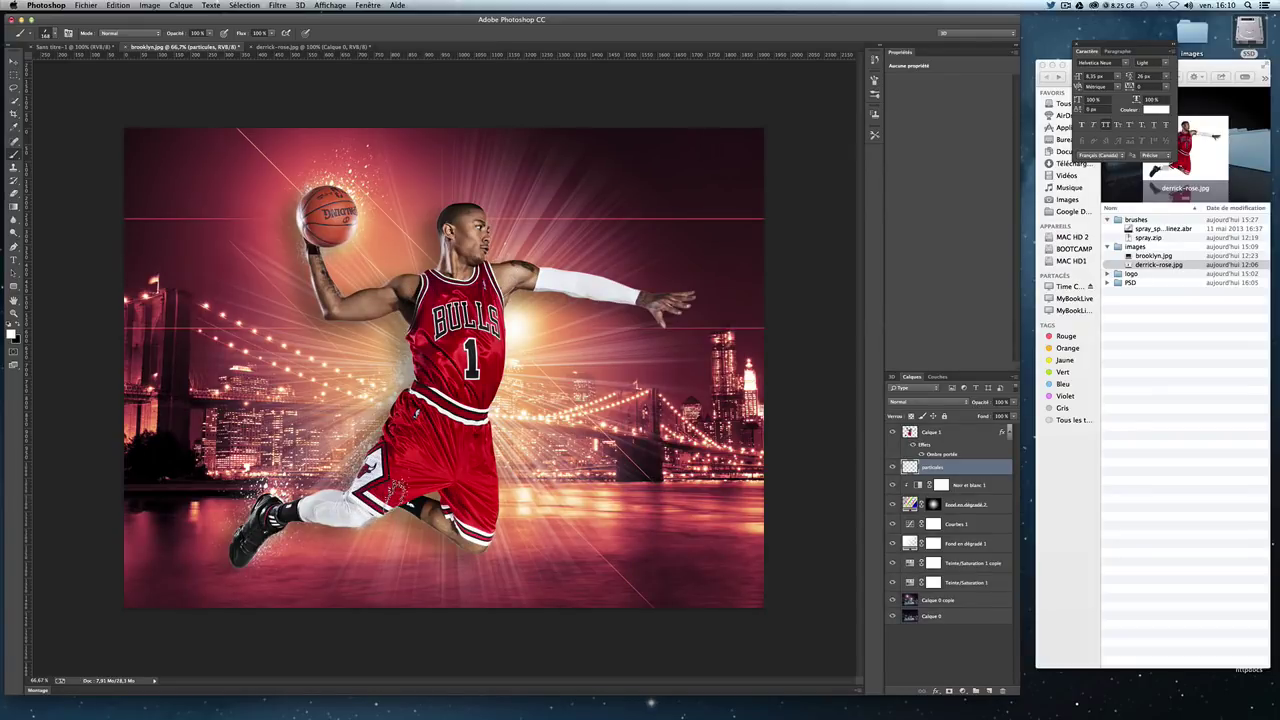
left_click(50, 34)
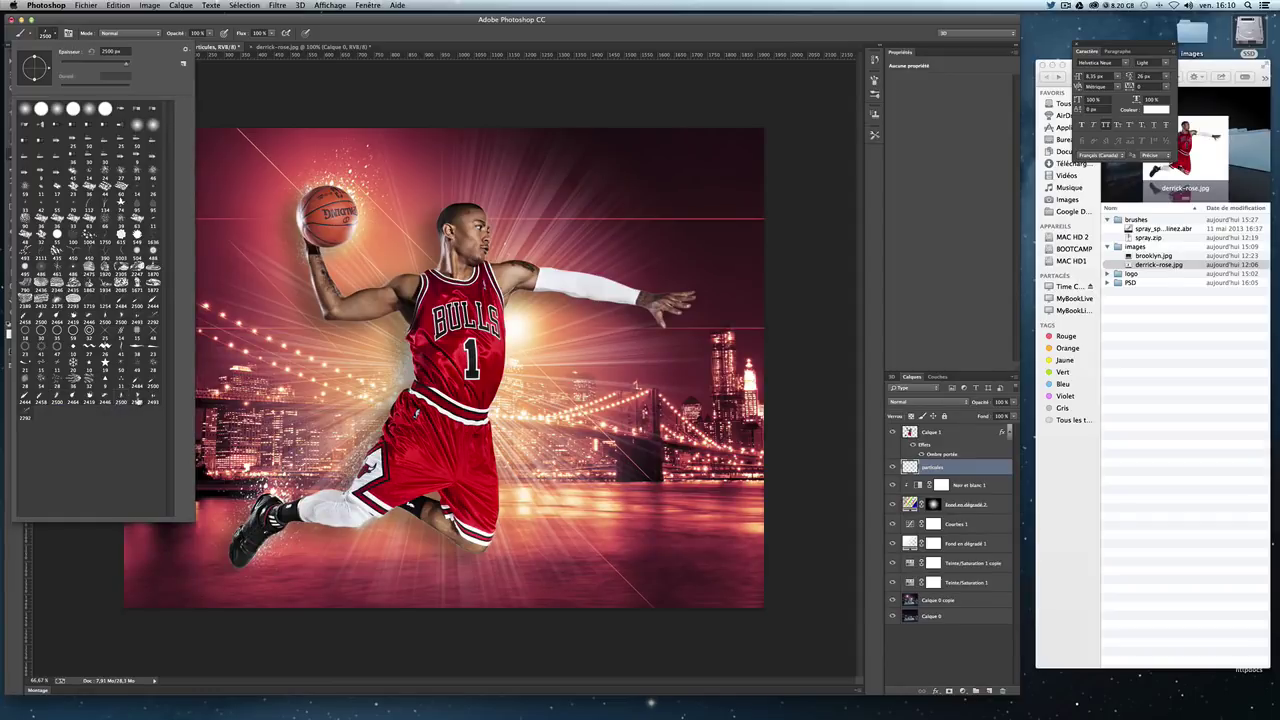
left_click_drag(120, 65, 103, 65)
left_click_drag(340, 250, 300, 200)
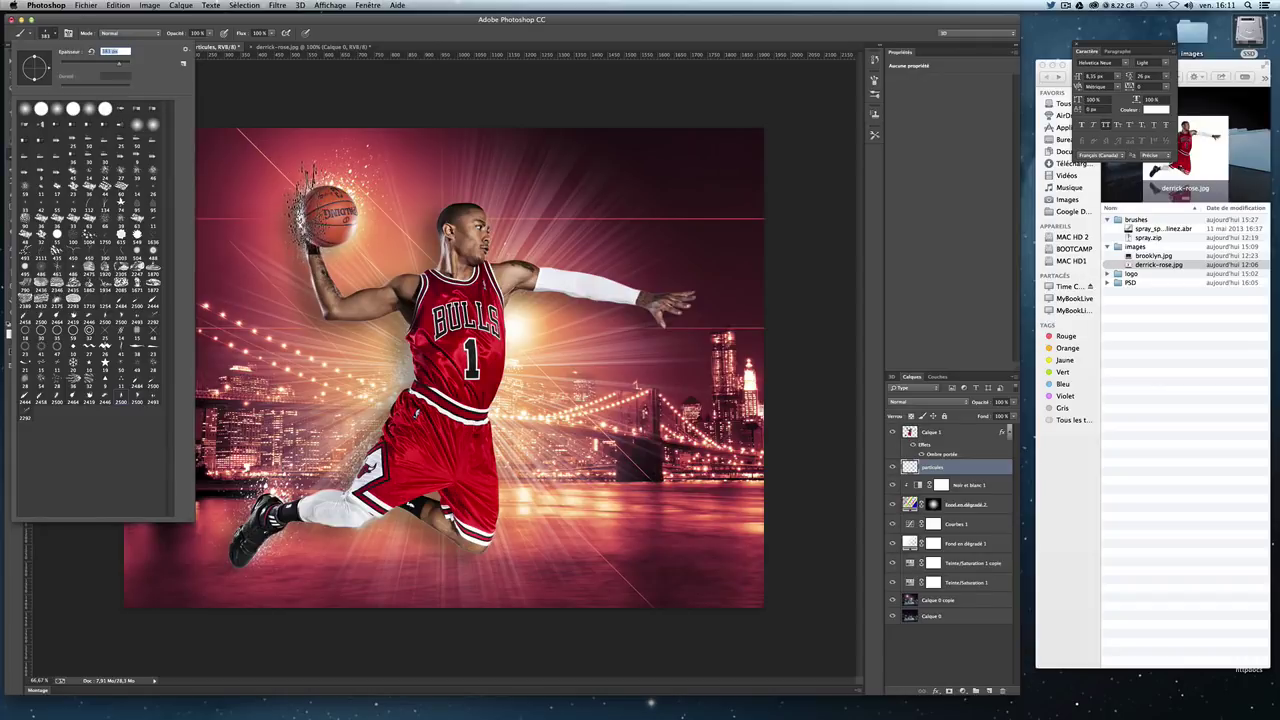
key("Return")
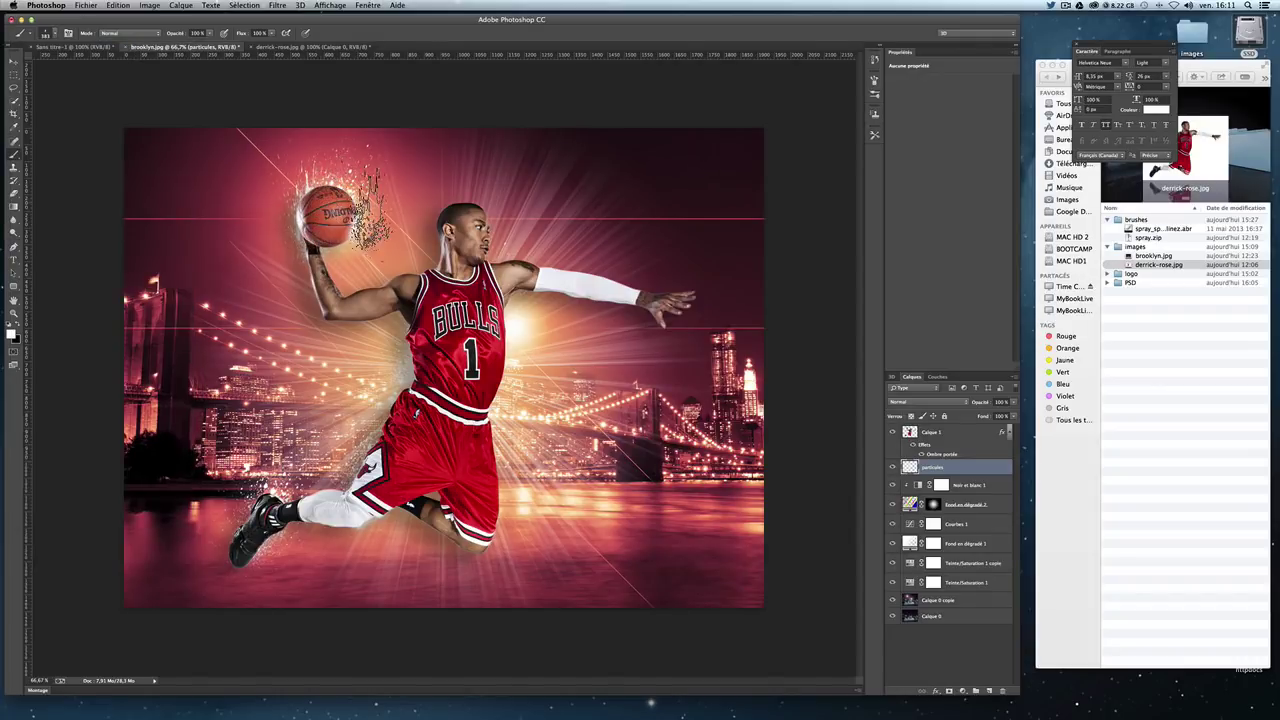
left_click(988, 692)
Step: Stamp a white splatter, rotate it about -33° and place it behind the basketball
left_click(215, 235)
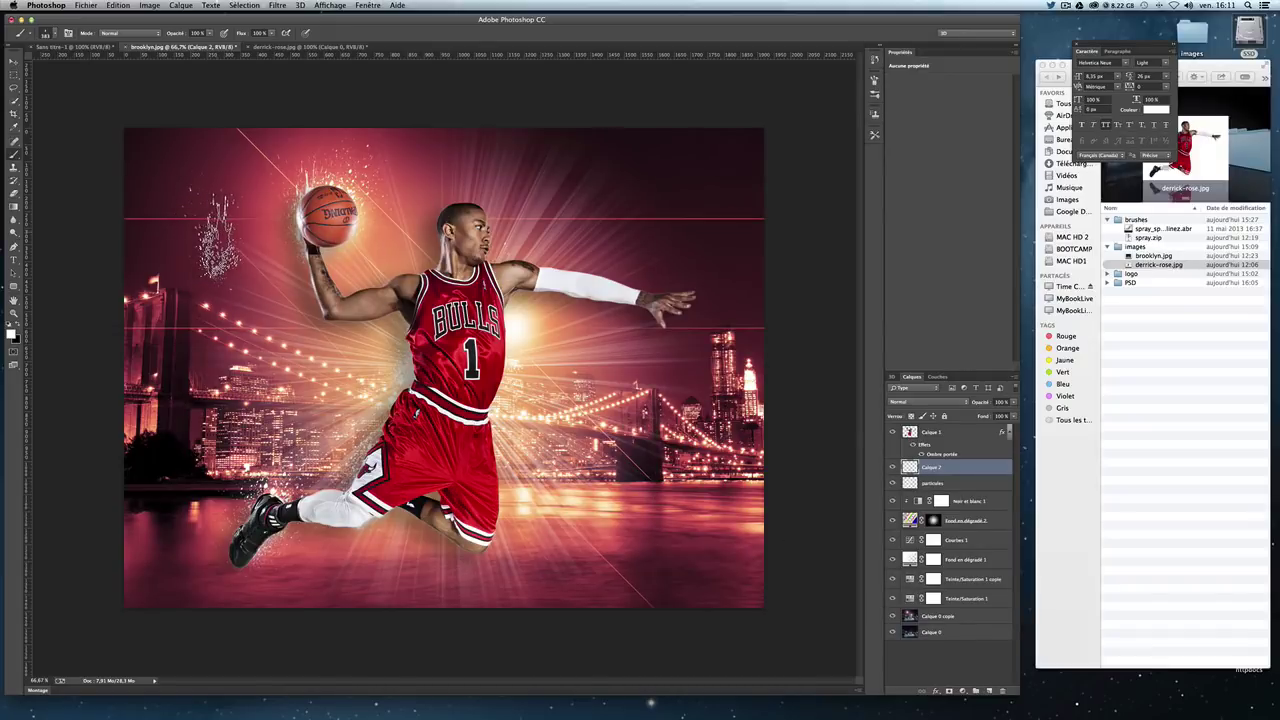
key("v")
left_click_drag(252, 353, 311, 329)
key("ctrl+t")
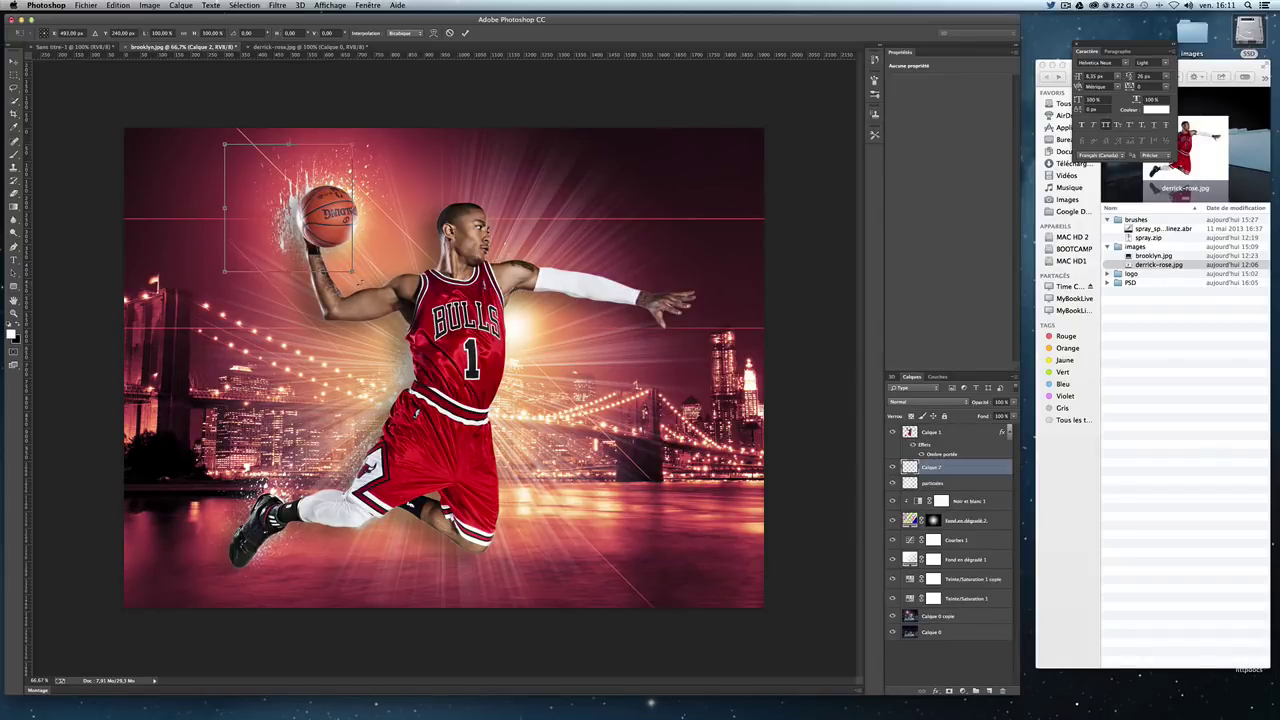
left_click_drag(362, 277, 398, 228)
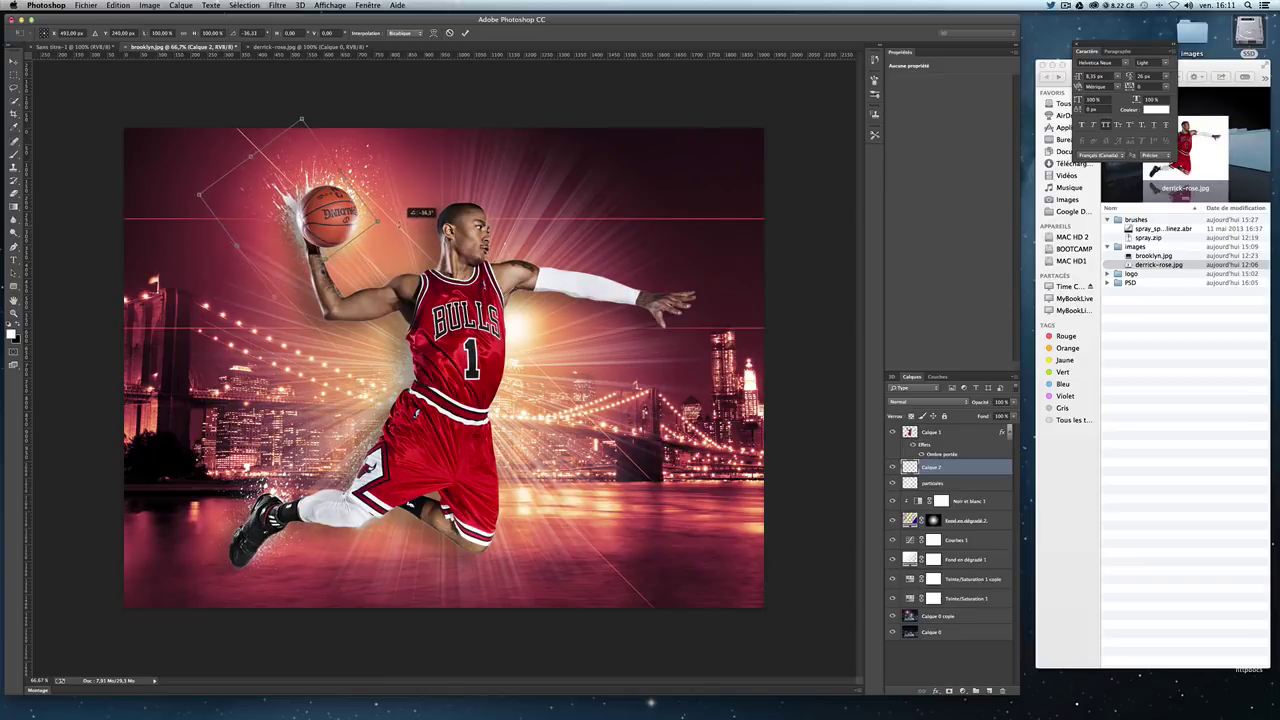
key("Return")
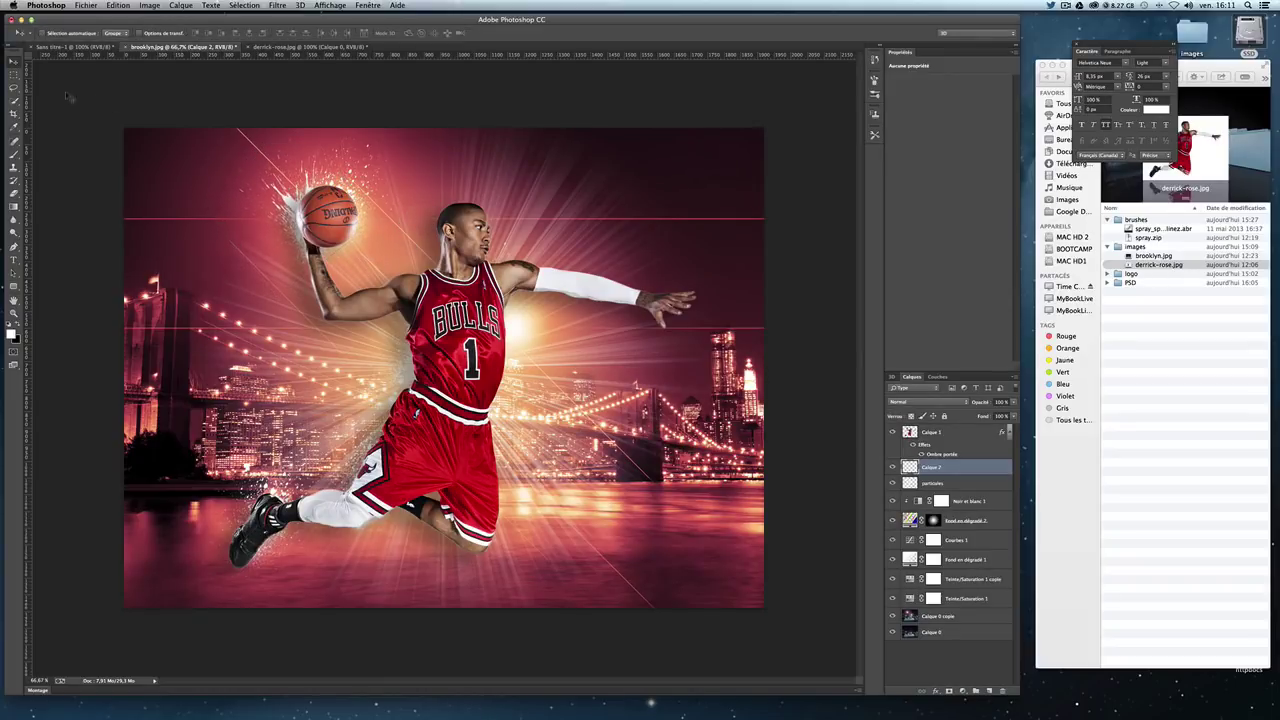
left_click_drag(350, 250, 348, 247)
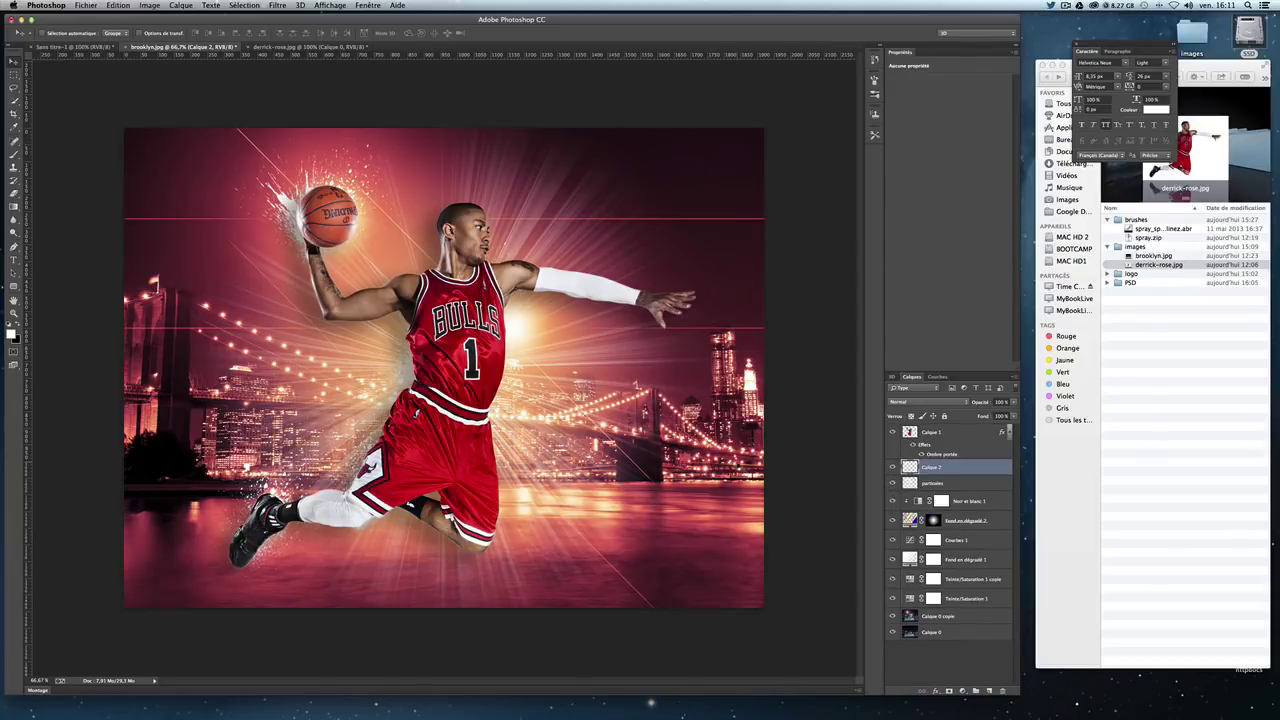
left_click_drag(470, 342, 442, 277)
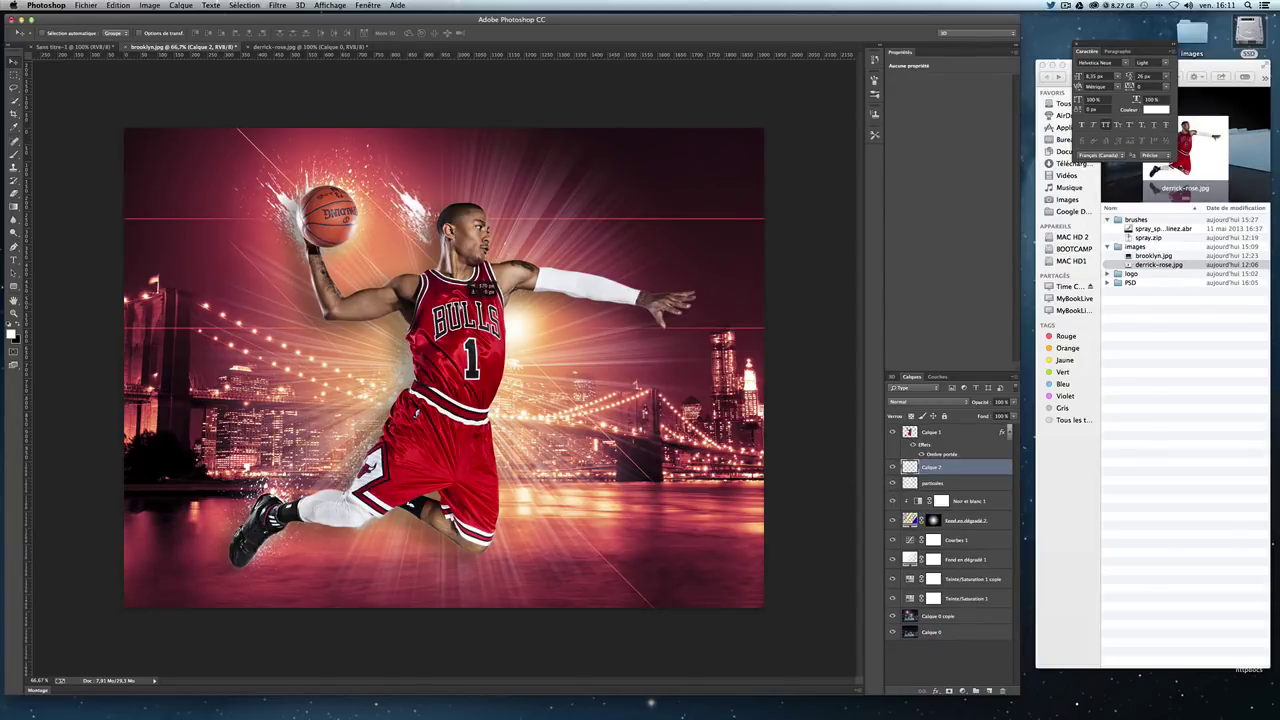
Step: Duplicate the white splatter layer and flip the copy horizontally
key("ctrl+j")
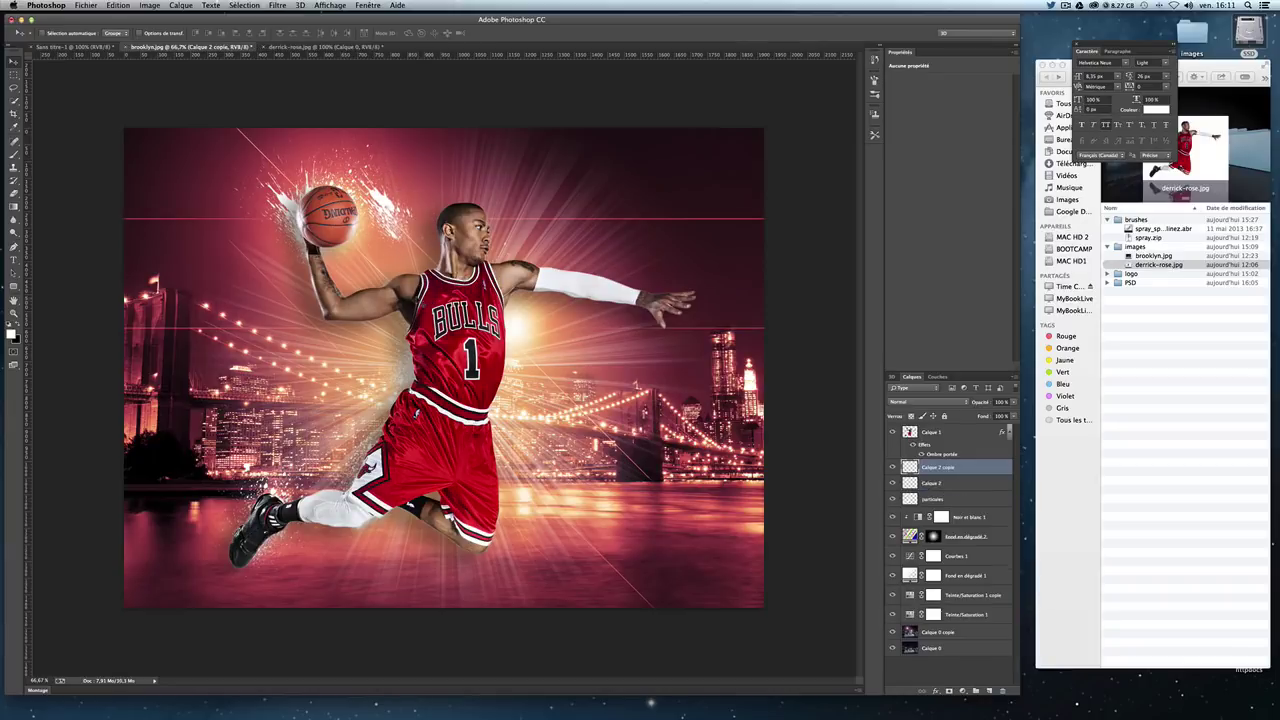
key("ctrl+t")
right_click(405, 256)
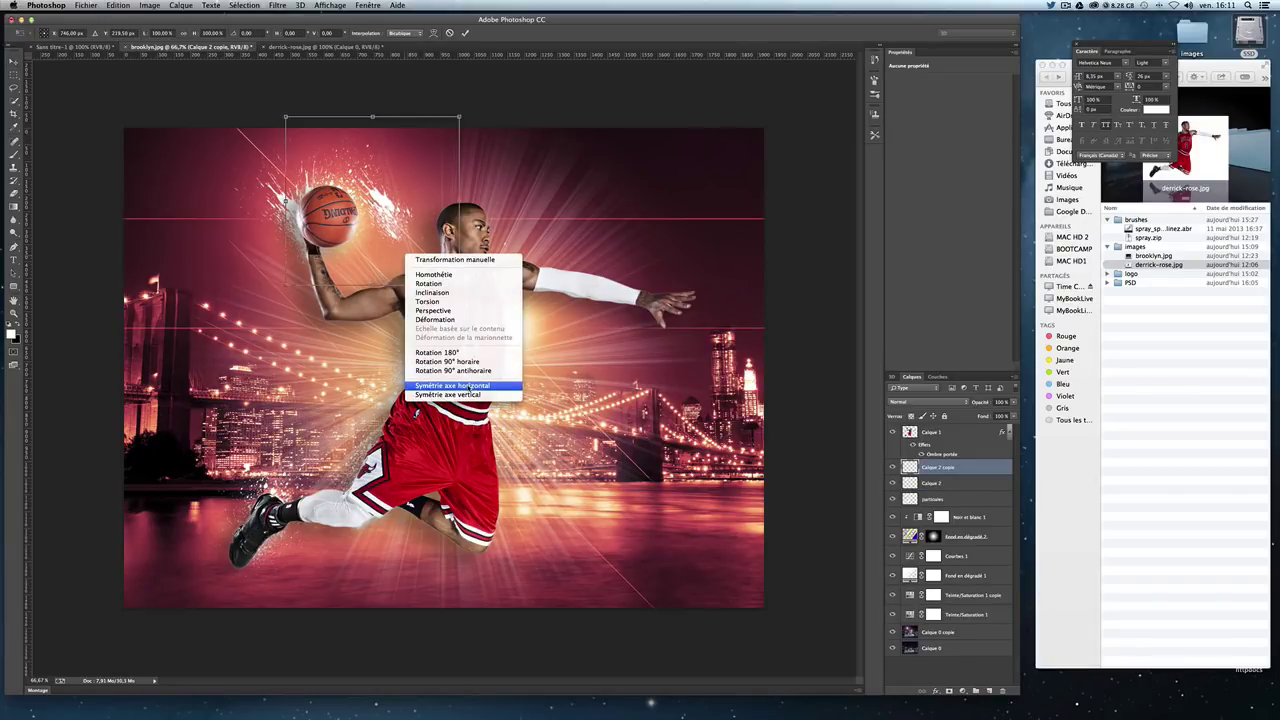
left_click(388, 207)
right_click(406, 210)
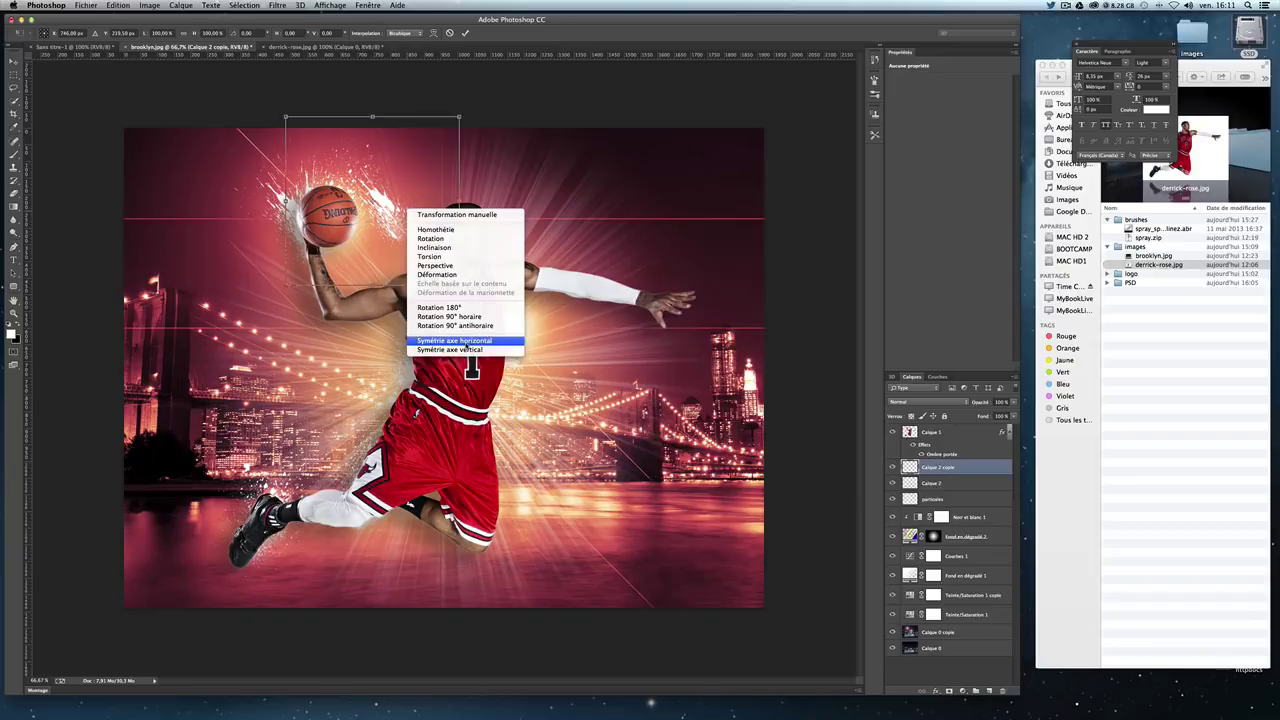
left_click(455, 342)
key("Return")
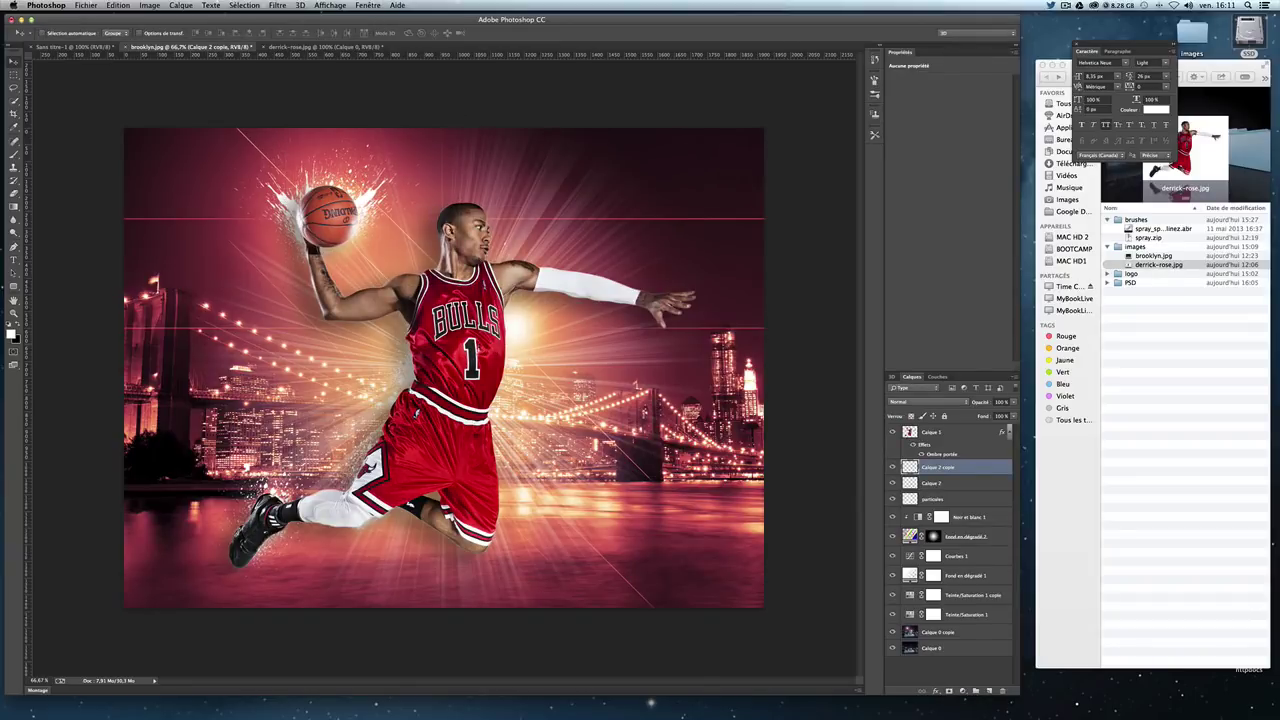
Step: Move the flipped splatter down to the player's leg and place another copy nearby
left_click_drag(474, 346, 475, 334)
left_click_drag(405, 260, 398, 497)
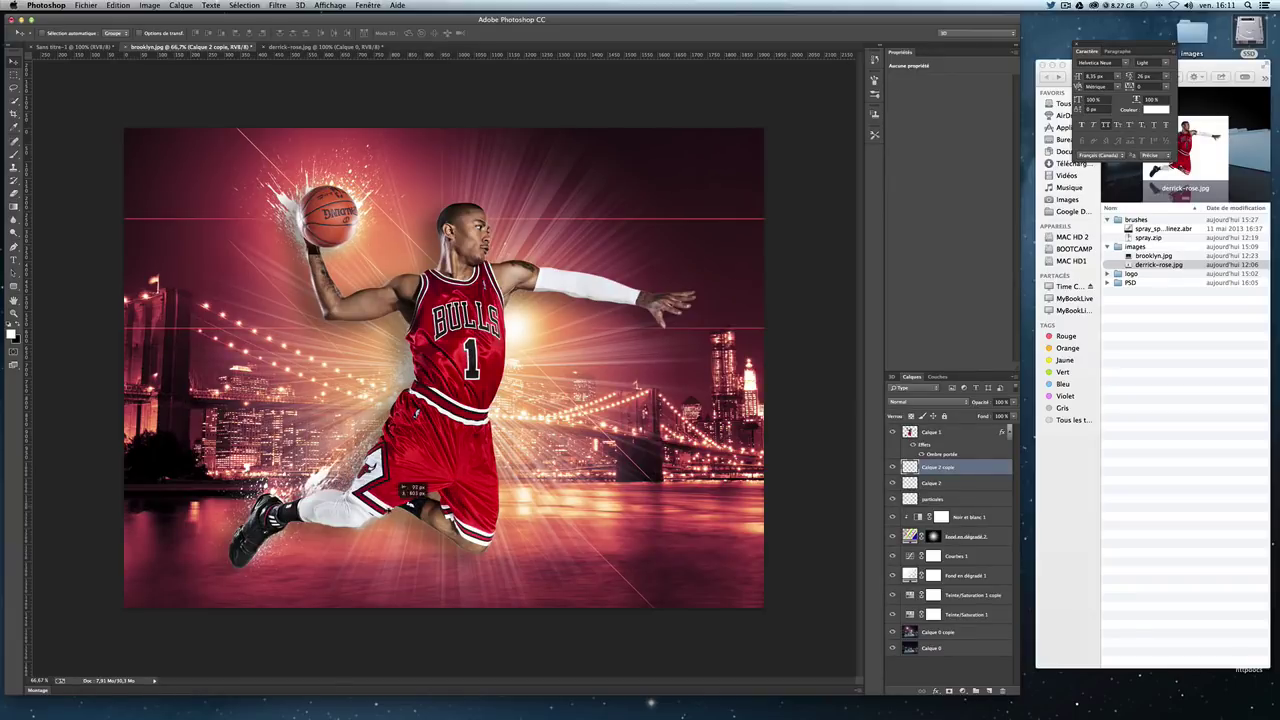
mouse_move(398, 497)
left_mouse_down()
mouse_move(446, 572)
mouse_move(404, 482)
mouse_move(387, 482)
left_mouse_up()
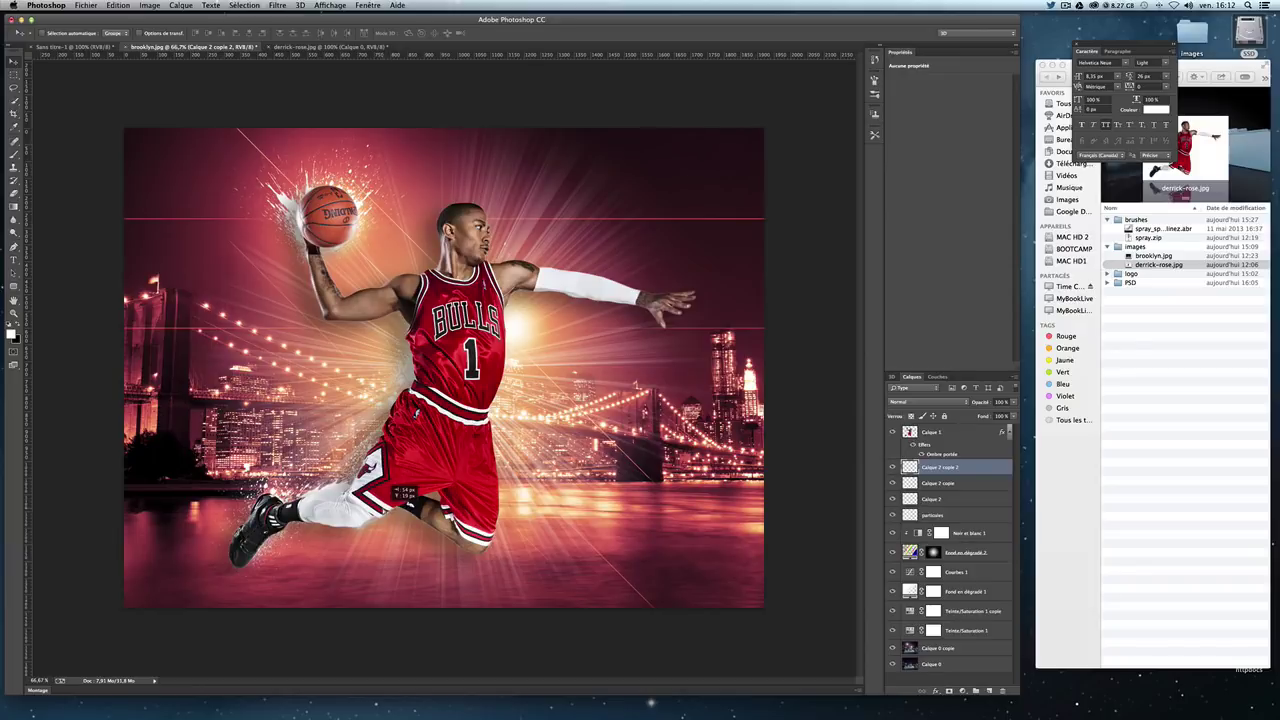
Step: Duplicate the white splash twice, placing the copies by the arm with one rotated about 13°
key("ctrl+j")
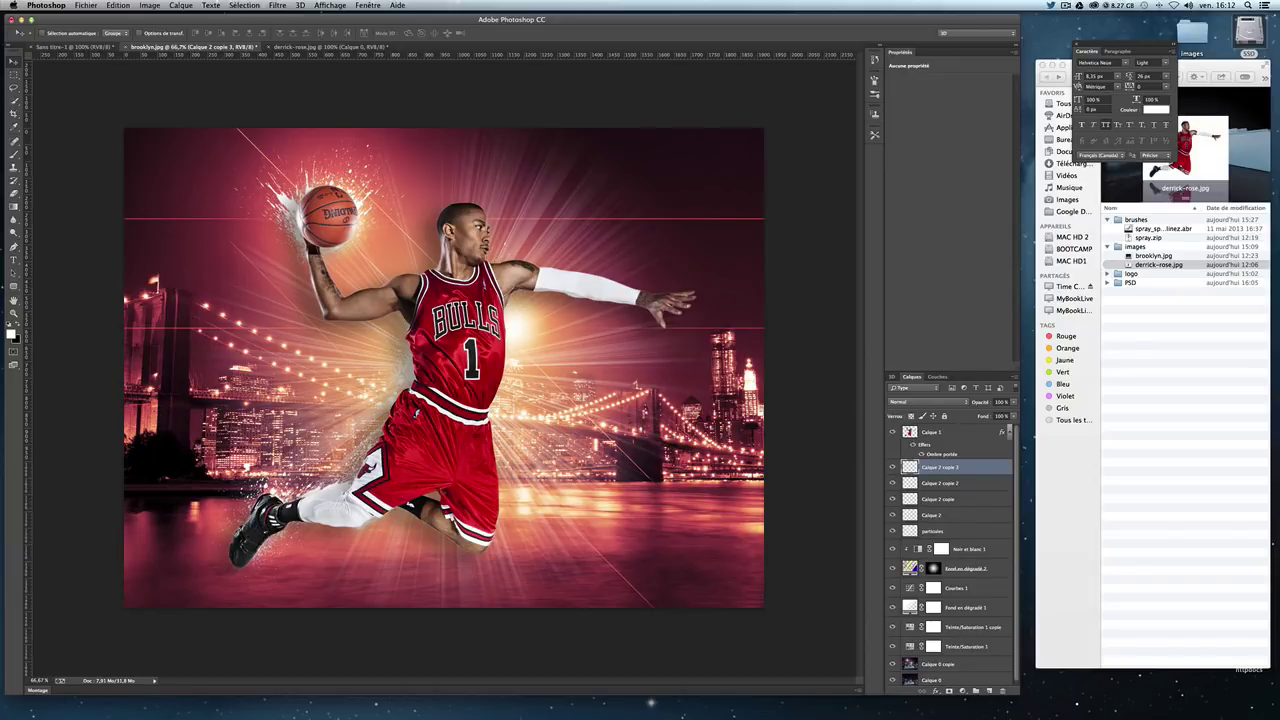
left_click_drag(352, 512, 611, 290)
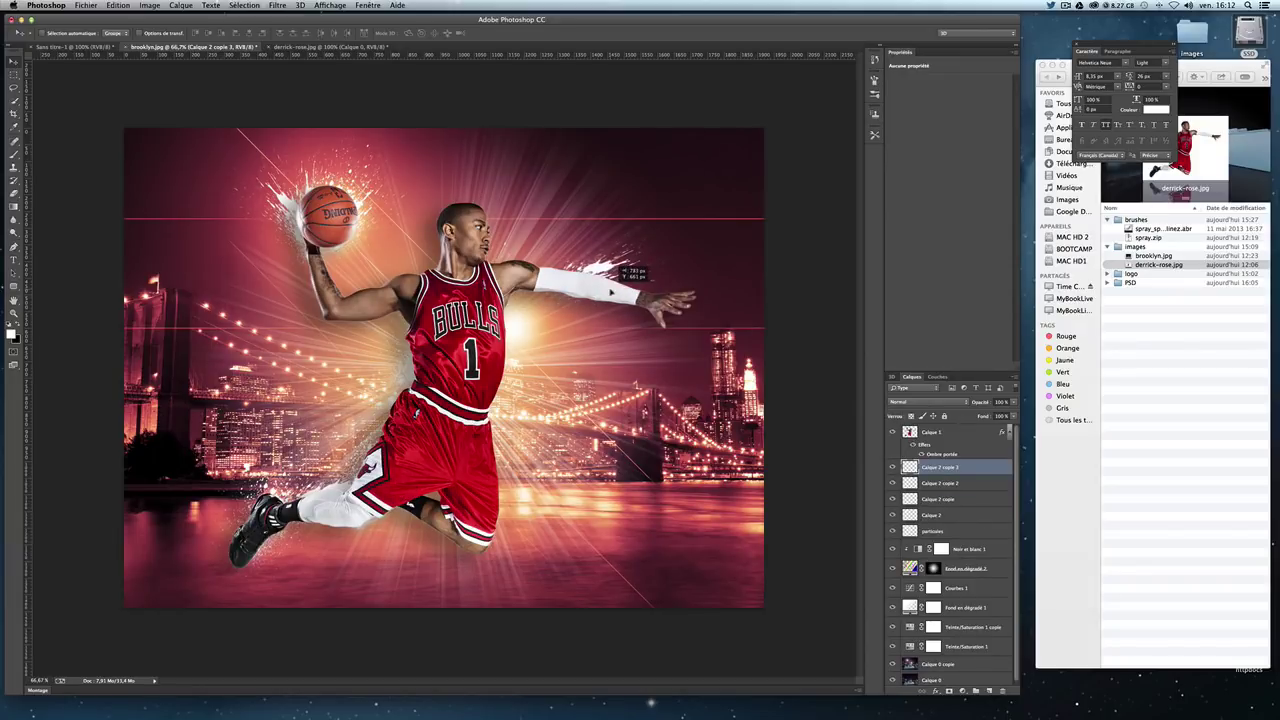
key("ctrl+j")
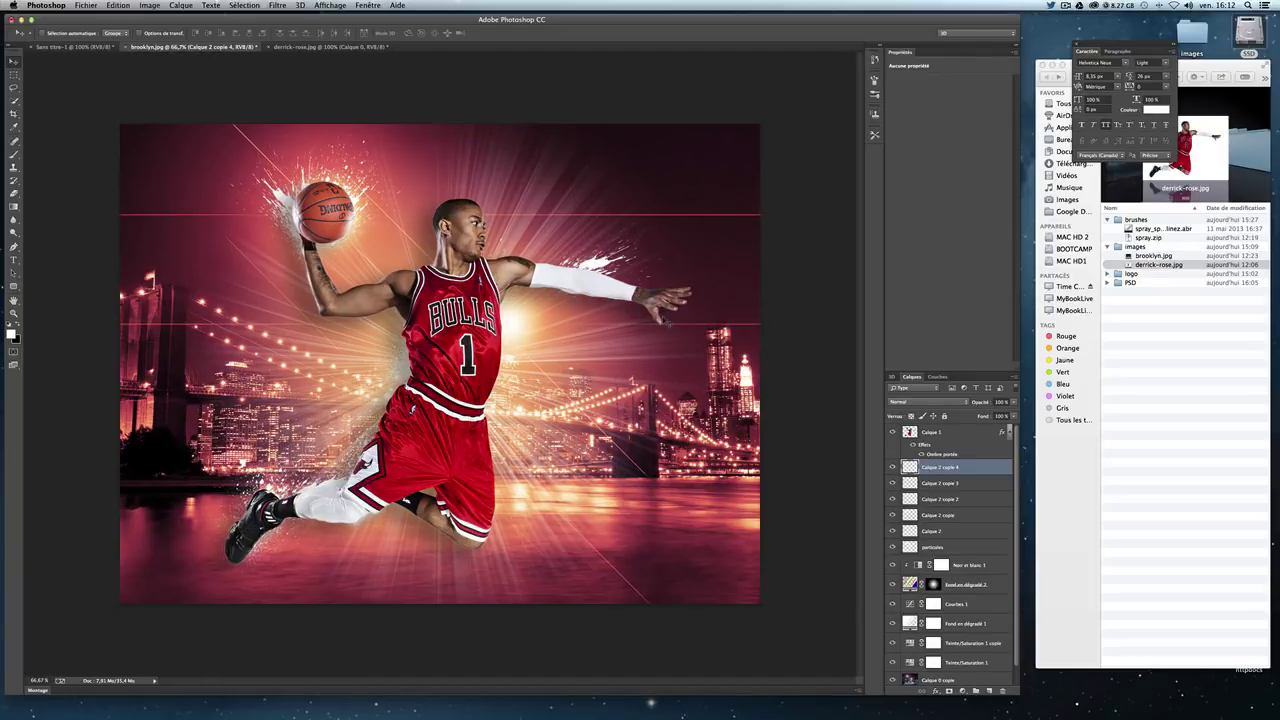
key("ctrl+t")
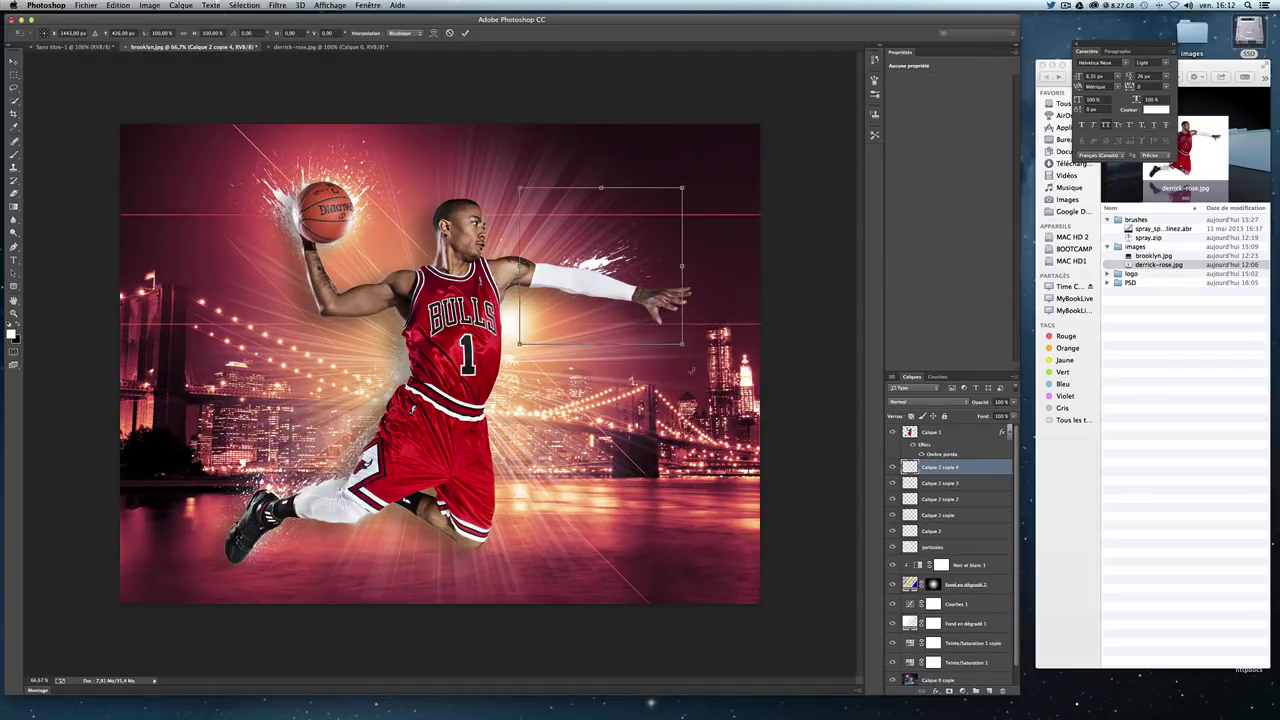
left_click_drag(691, 369, 672, 373)
key("Return")
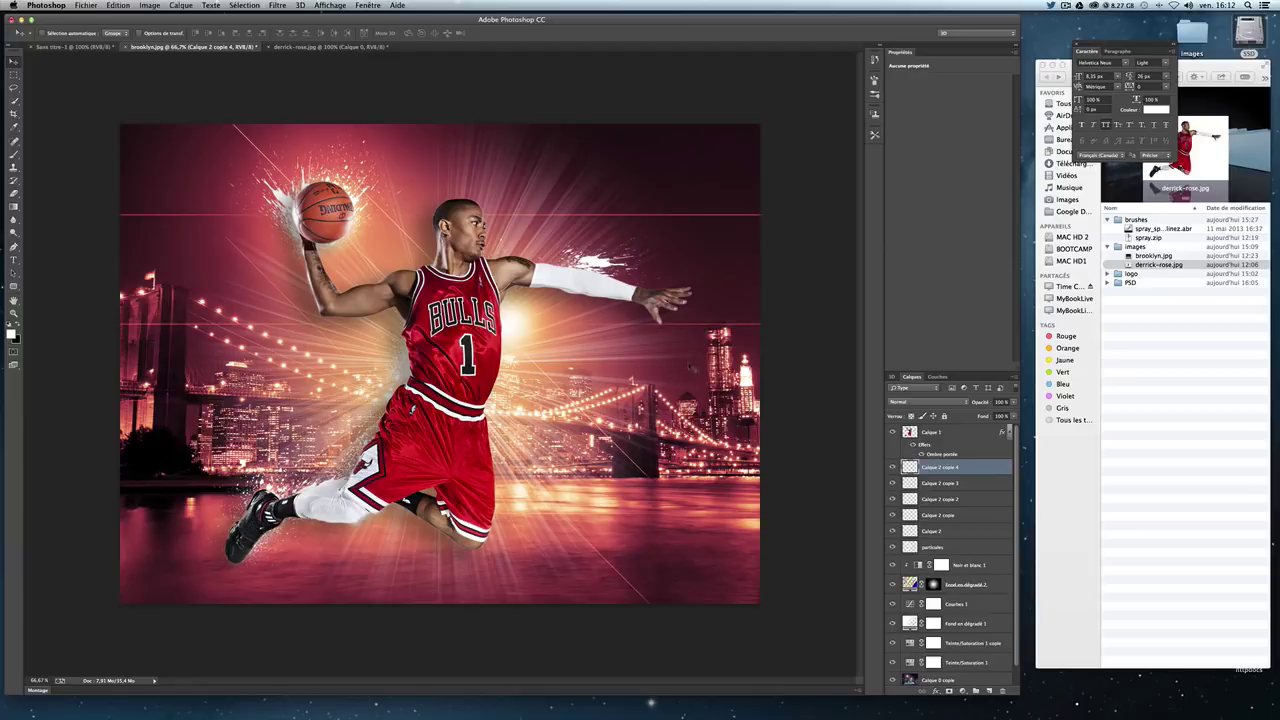
left_click_drag(636, 391, 634, 394)
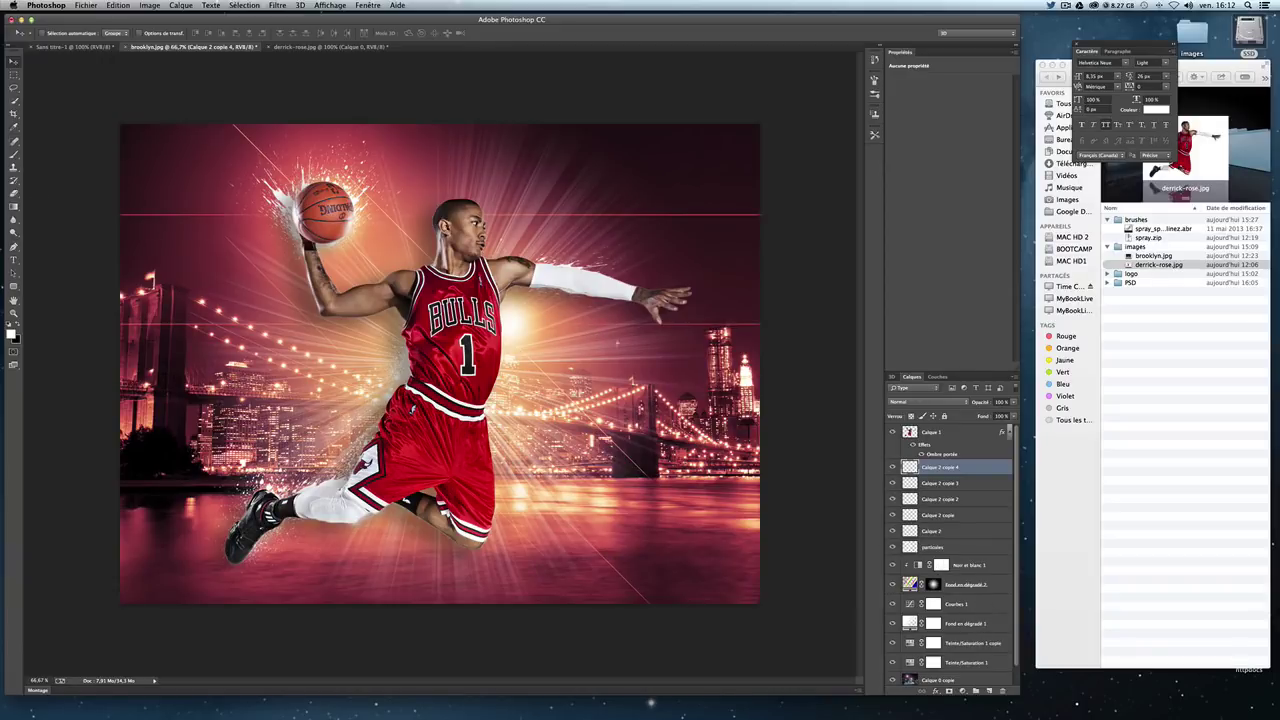
Step: Add another reshaped splash copy further right along the arm, then create a new empty layer
key("ctrl+j")
key("ctrl+t")
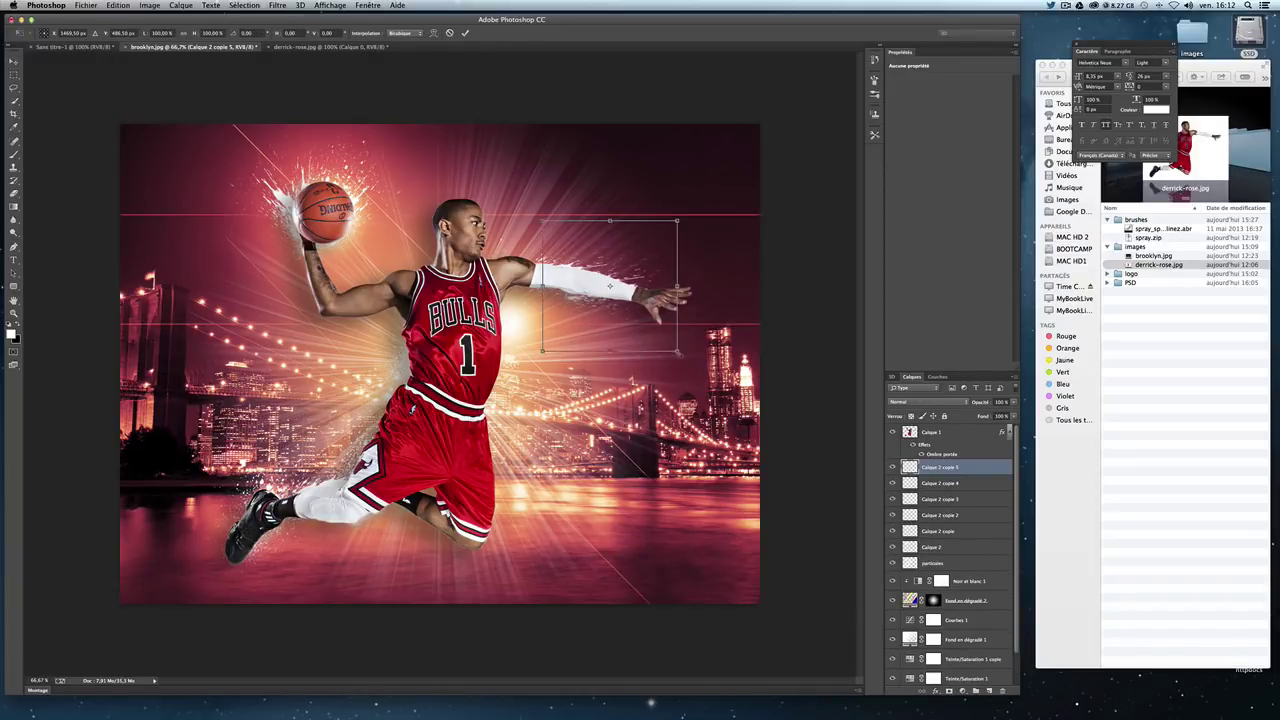
left_click_drag(647, 335, 611, 332)
key("Return")
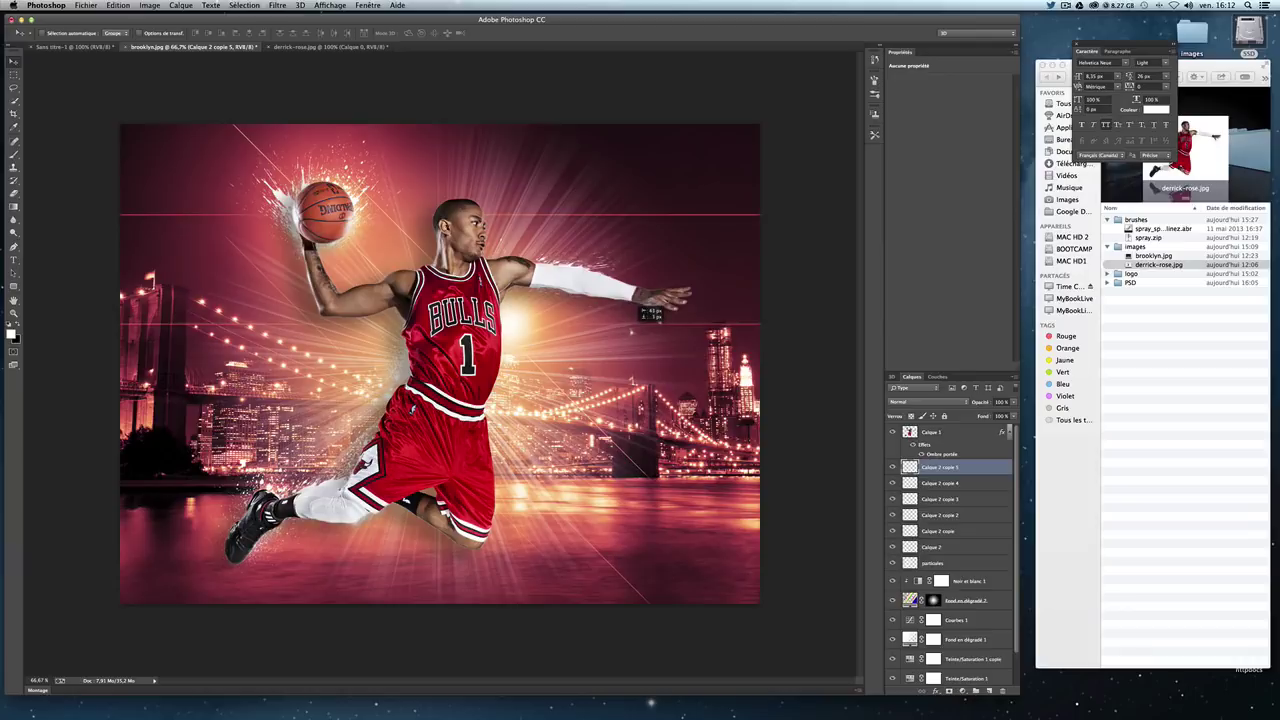
left_click_drag(612, 330, 633, 331)
left_click(991, 689)
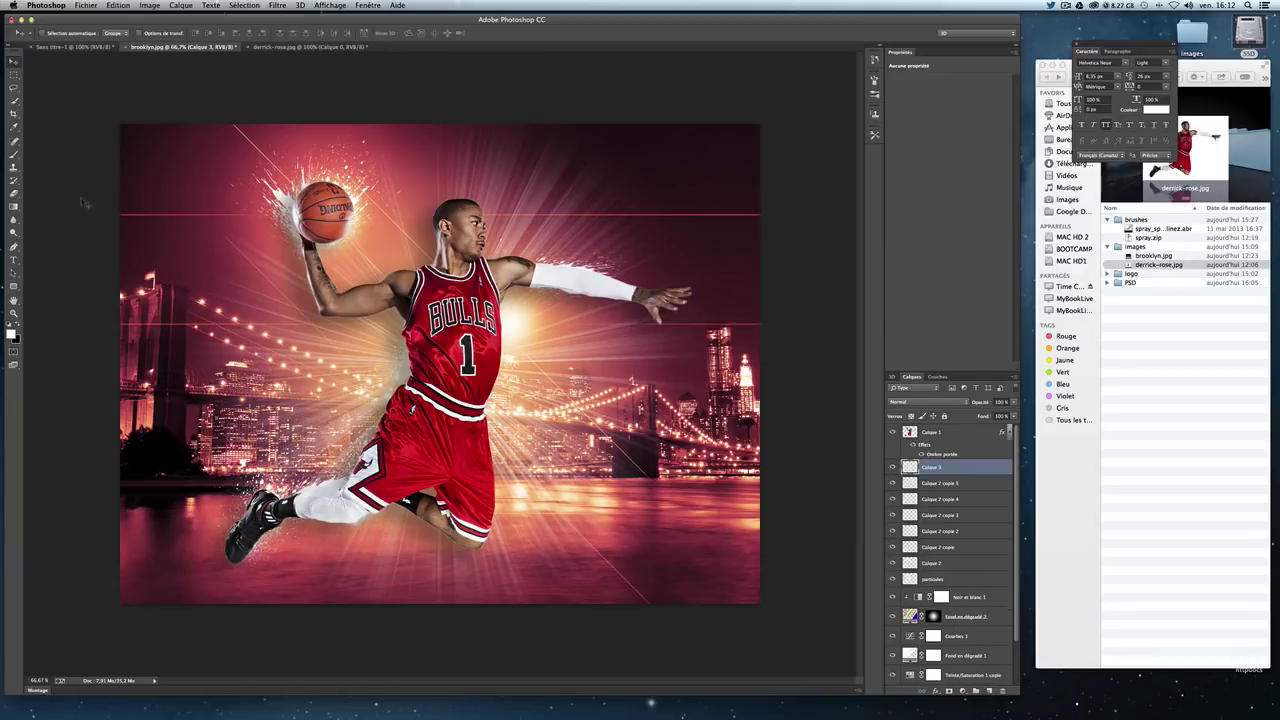
Step: Paint a white spray splatter on the new layer with a 457 px spray brush
left_click(13, 153)
left_click(48, 35)
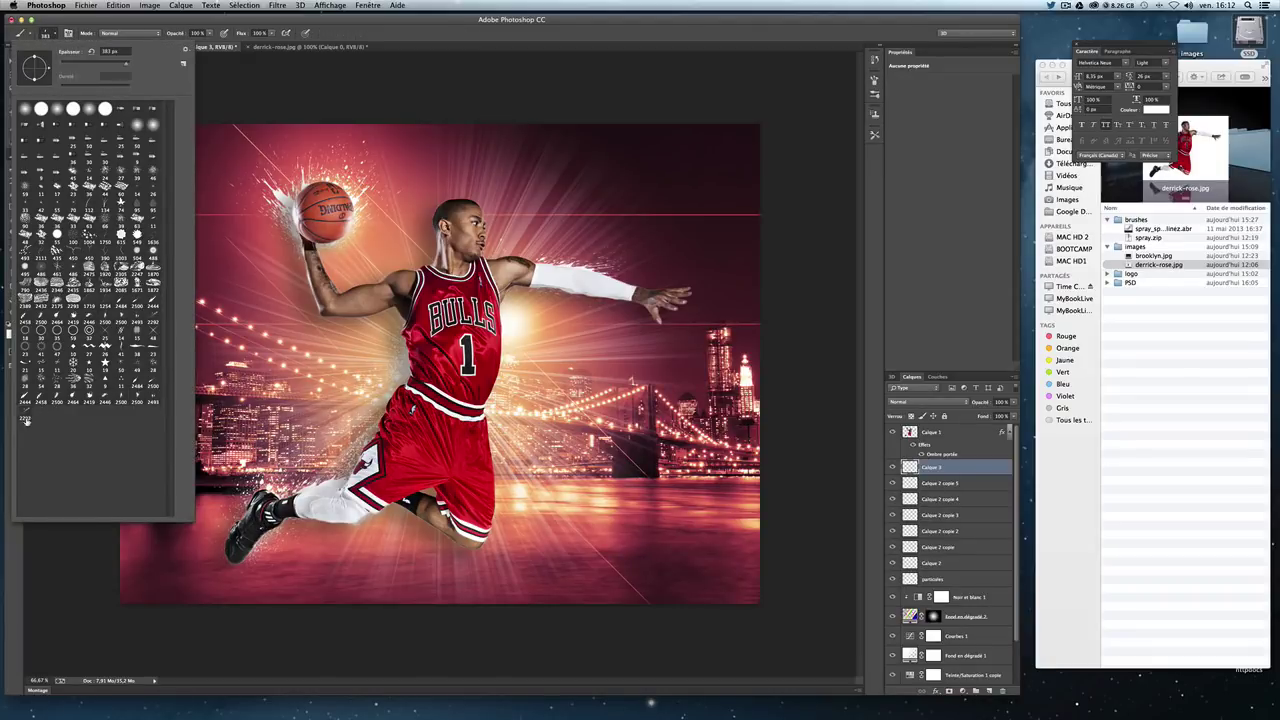
left_click_drag(123, 66, 100, 66)
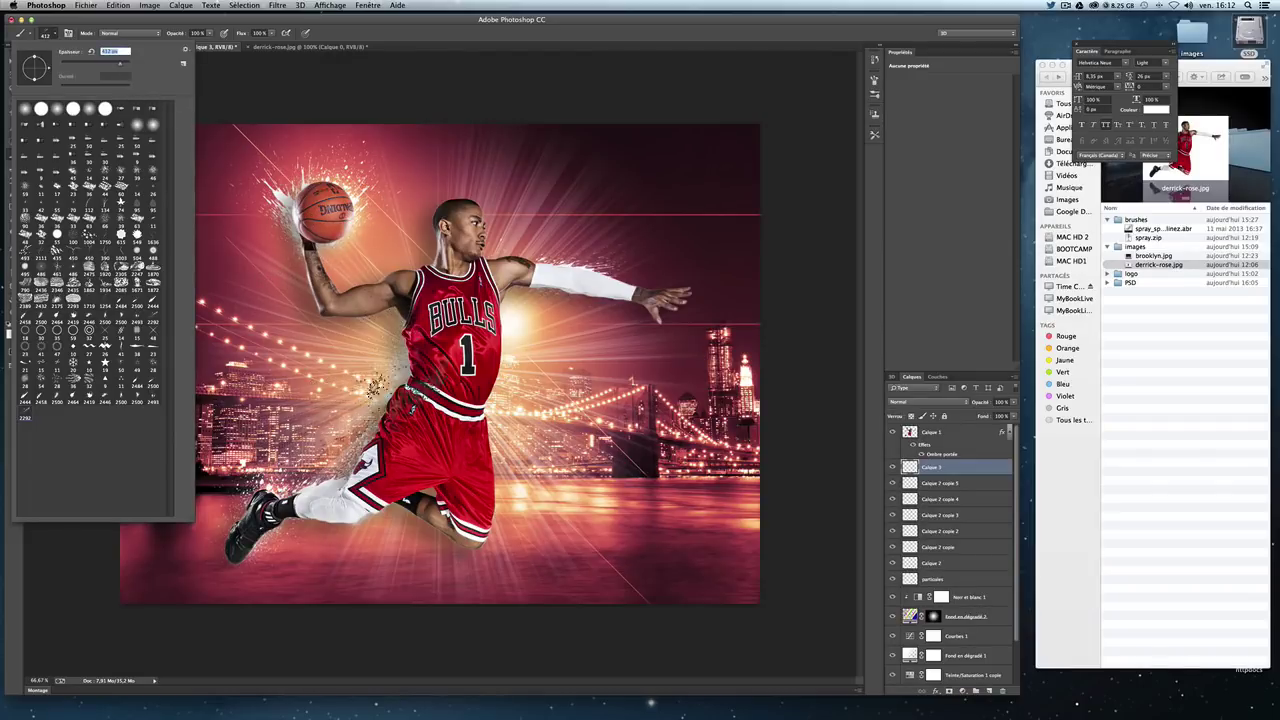
left_click_drag(380, 440, 300, 480)
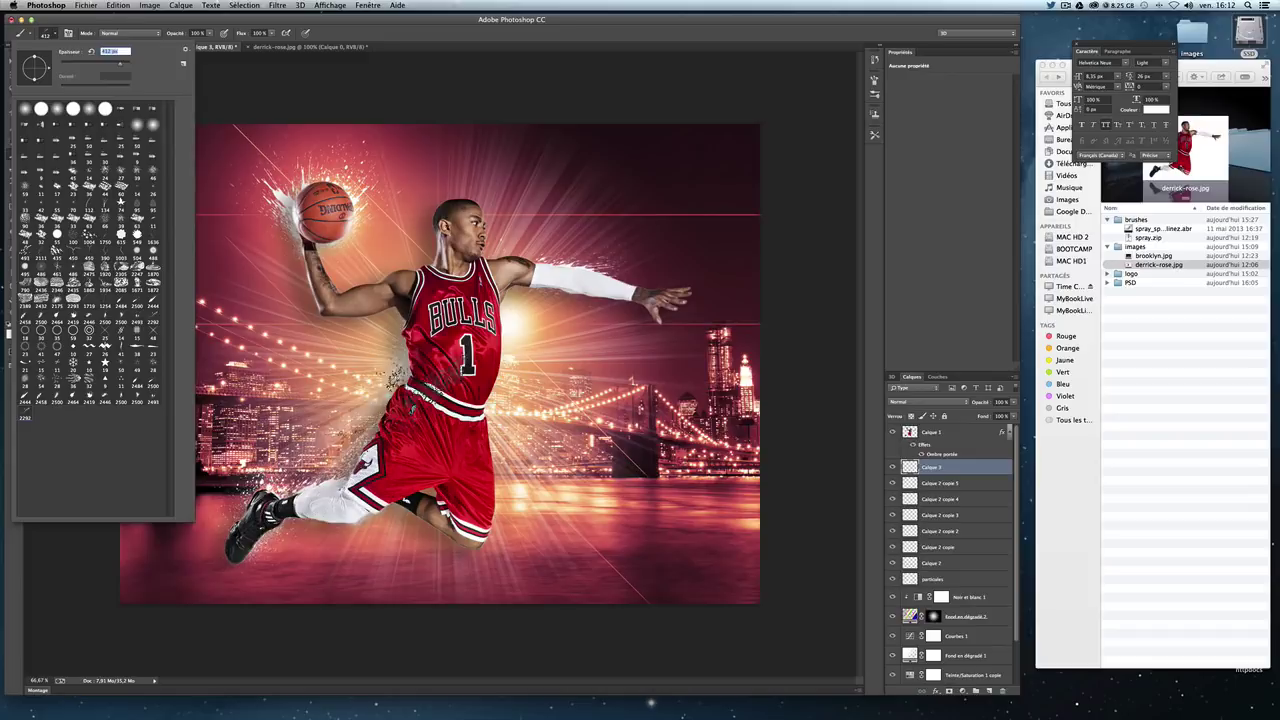
left_click(610, 400)
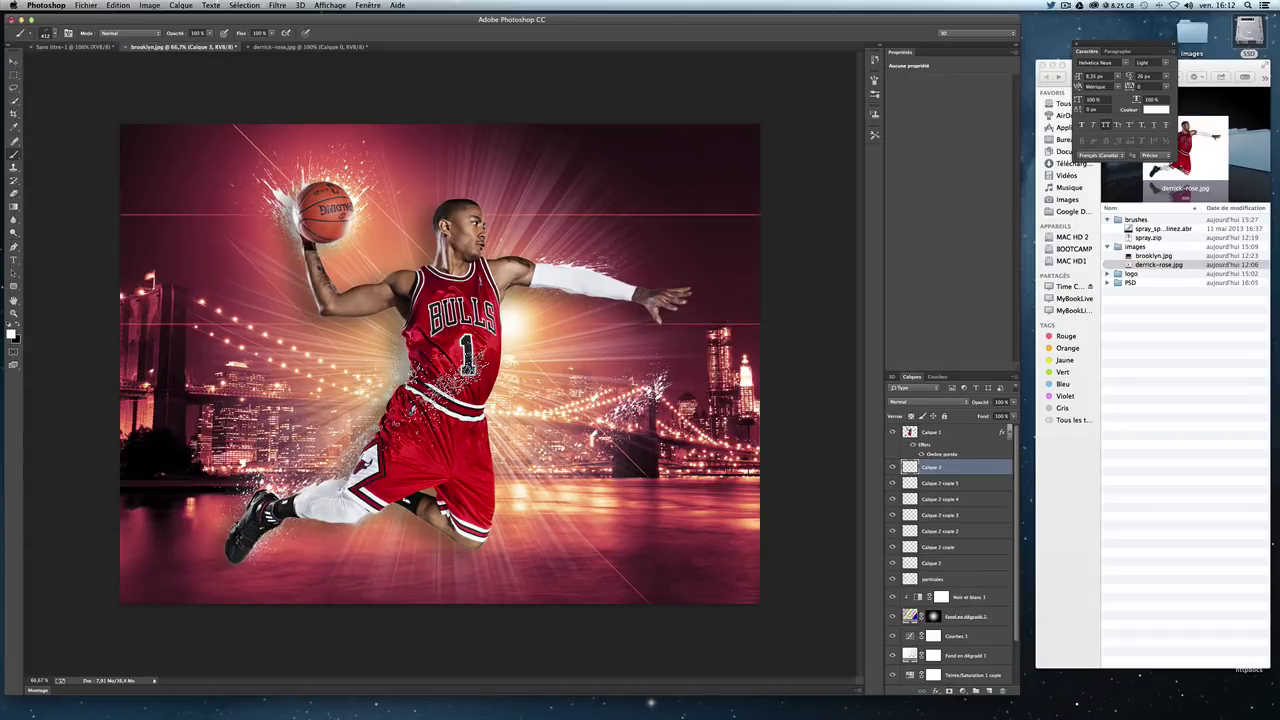
Step: Move the splatter into the sky, rotate it about 43°, and place a copy on the left
left_click(13, 61)
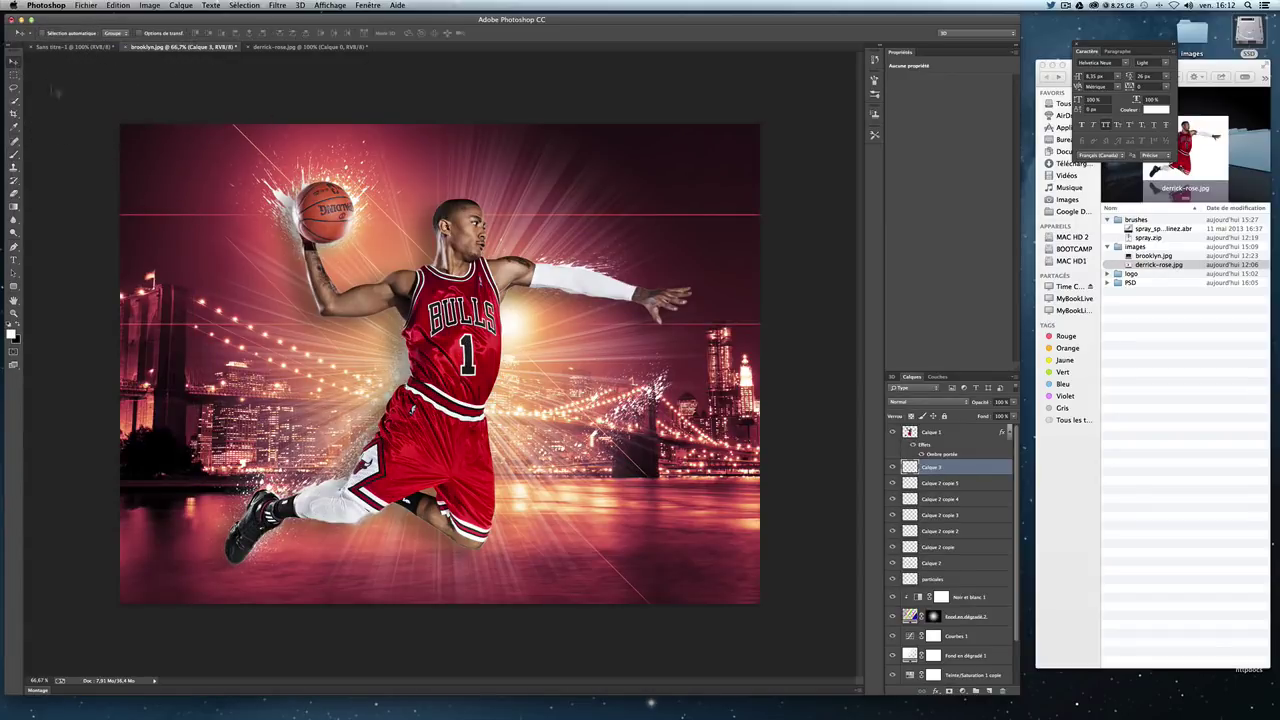
left_click_drag(600, 420, 585, 235)
key("ctrl+t")
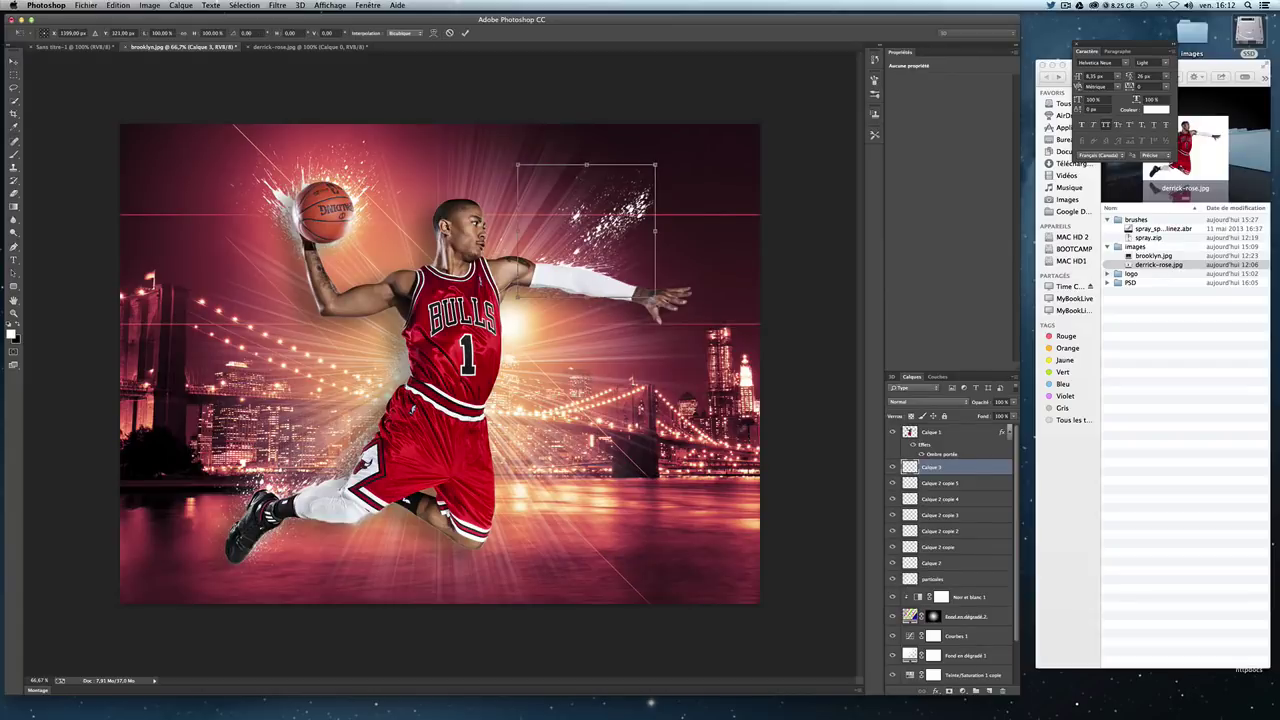
left_click_drag(743, 429, 552, 434)
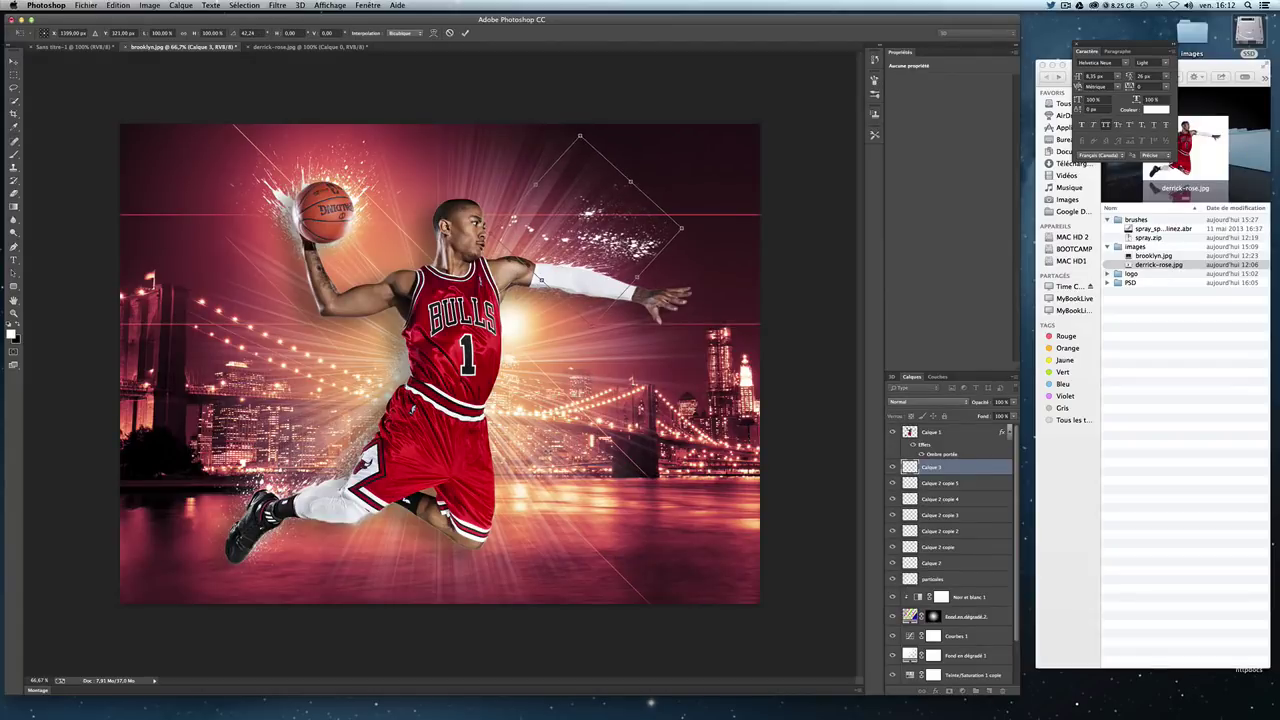
key("Return")
left_click_drag(683, 298, 697, 312)
left_click_drag(692, 321, 689, 326)
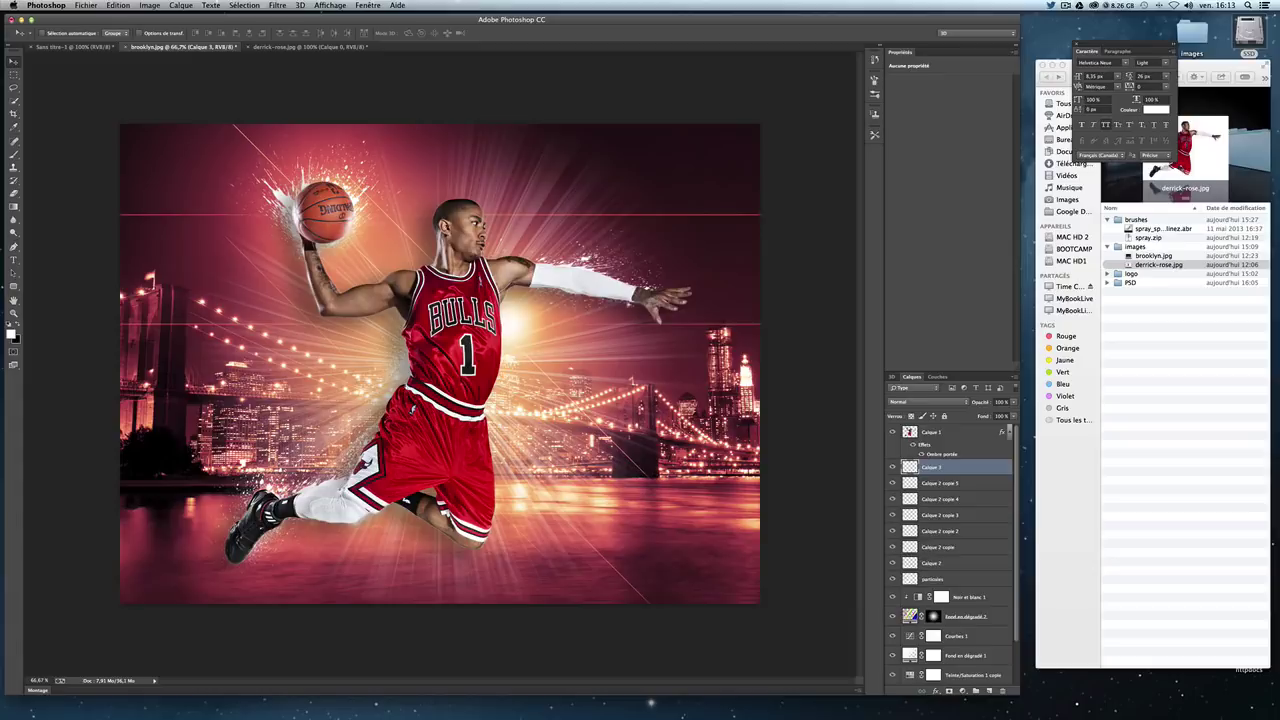
left_click_drag(460, 298, 341, 336)
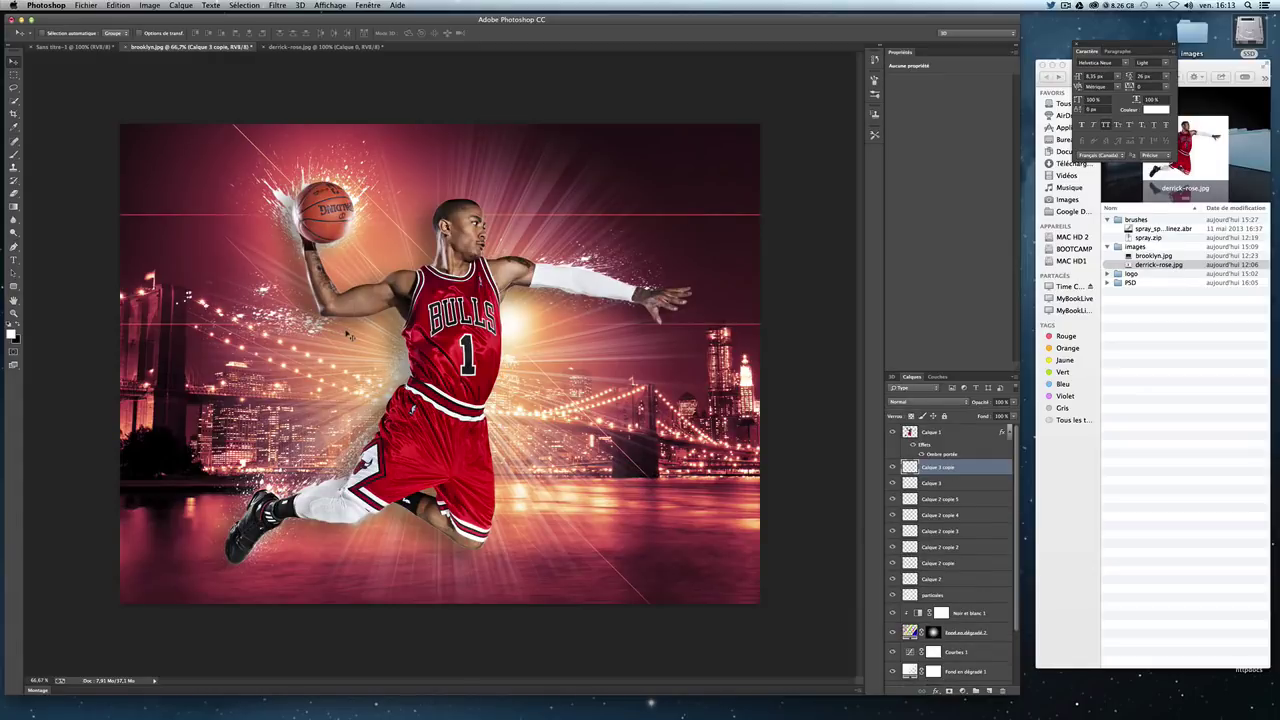
Step: Rotate the spray copy to about 63°, scale it to 68% by the ball, duplicate it, and add a layer
key("ctrl+t")
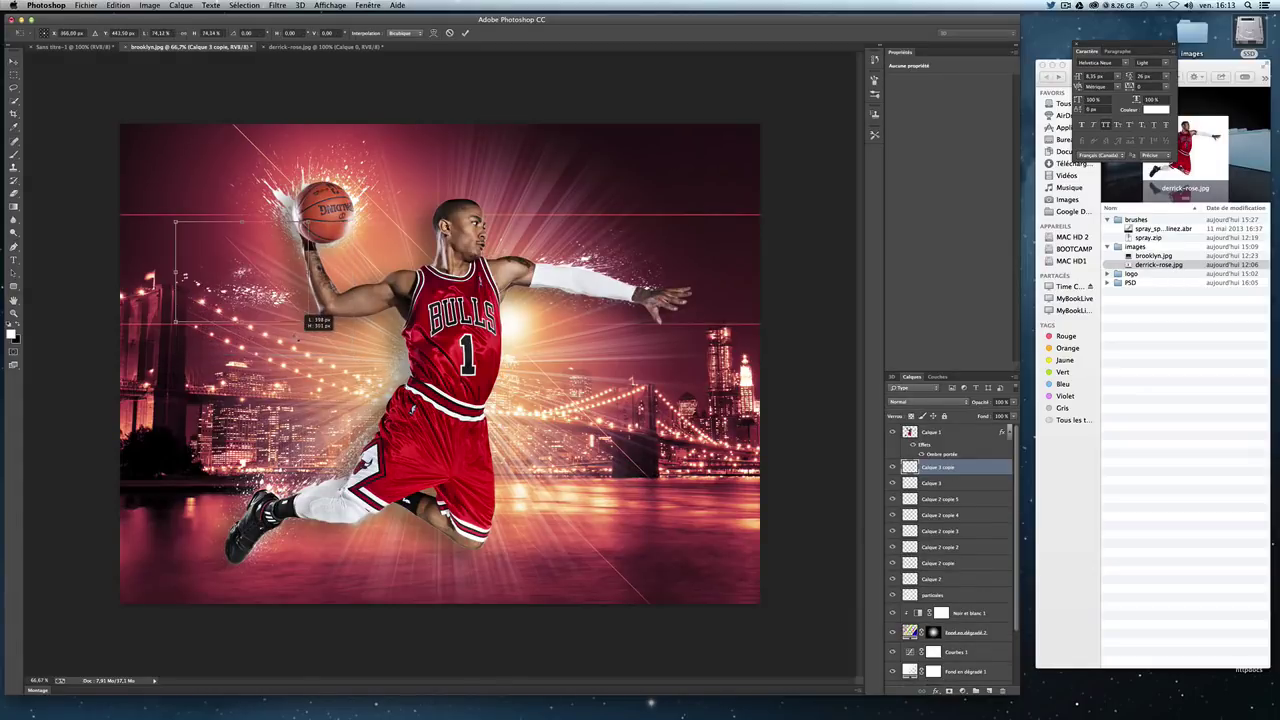
left_click_drag(322, 348, 300, 362)
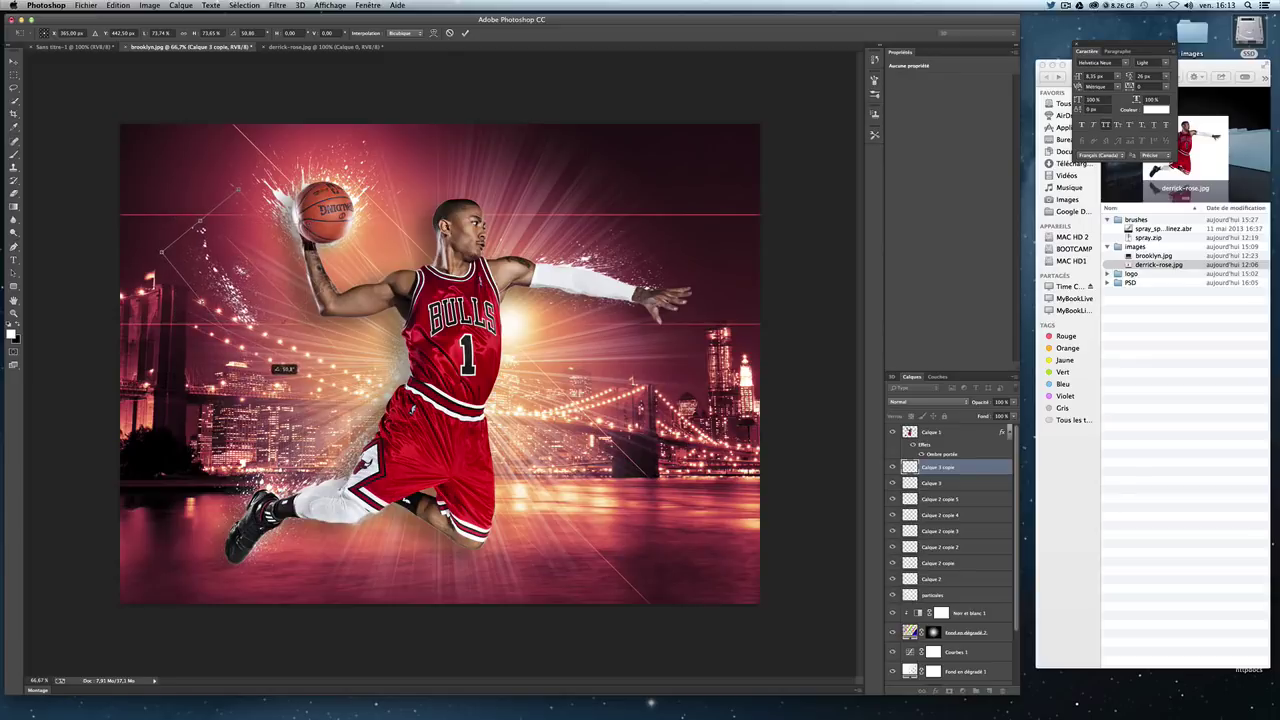
left_click_drag(248, 298, 354, 262)
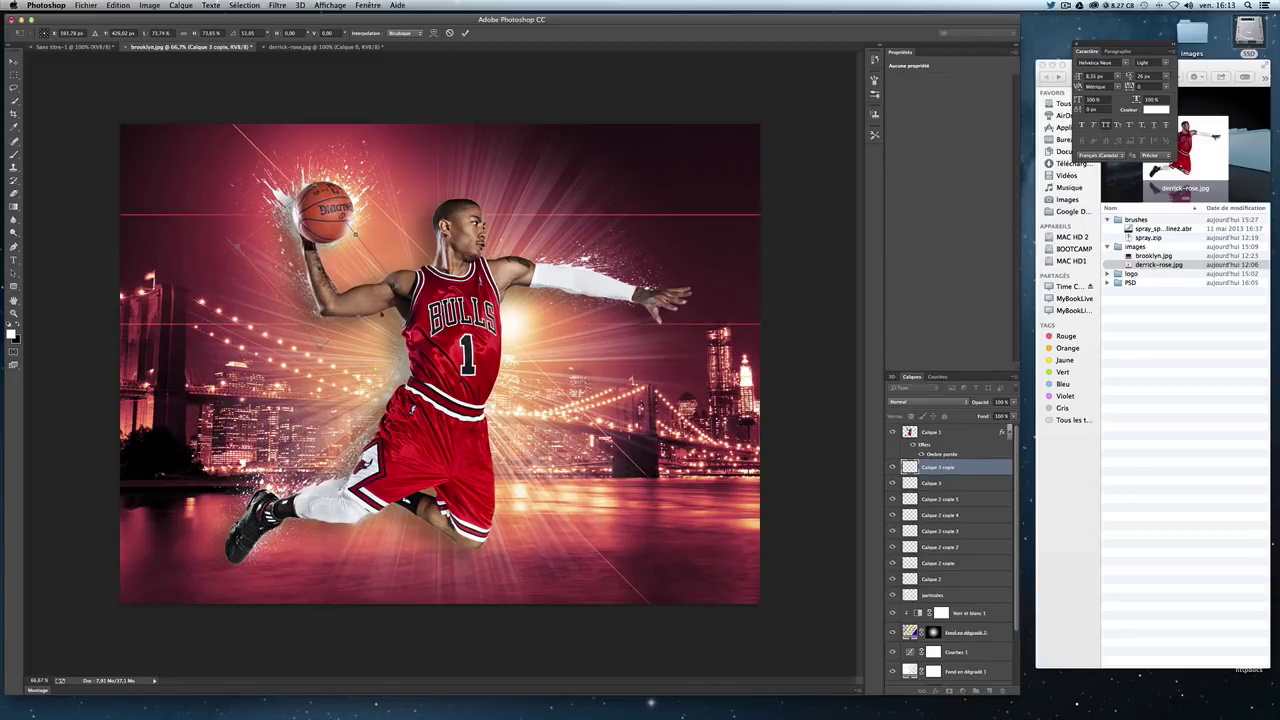
left_click_drag(418, 350, 420, 343)
left_click_drag(239, 228, 257, 233)
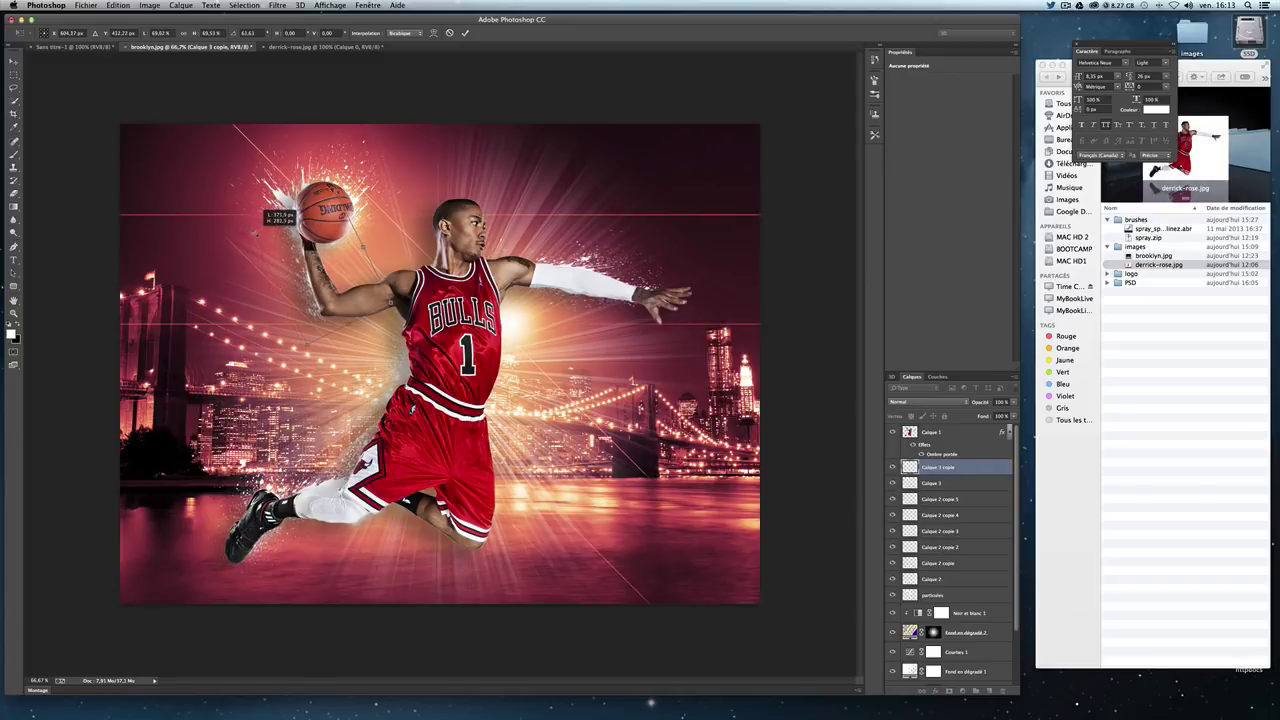
key("Return")
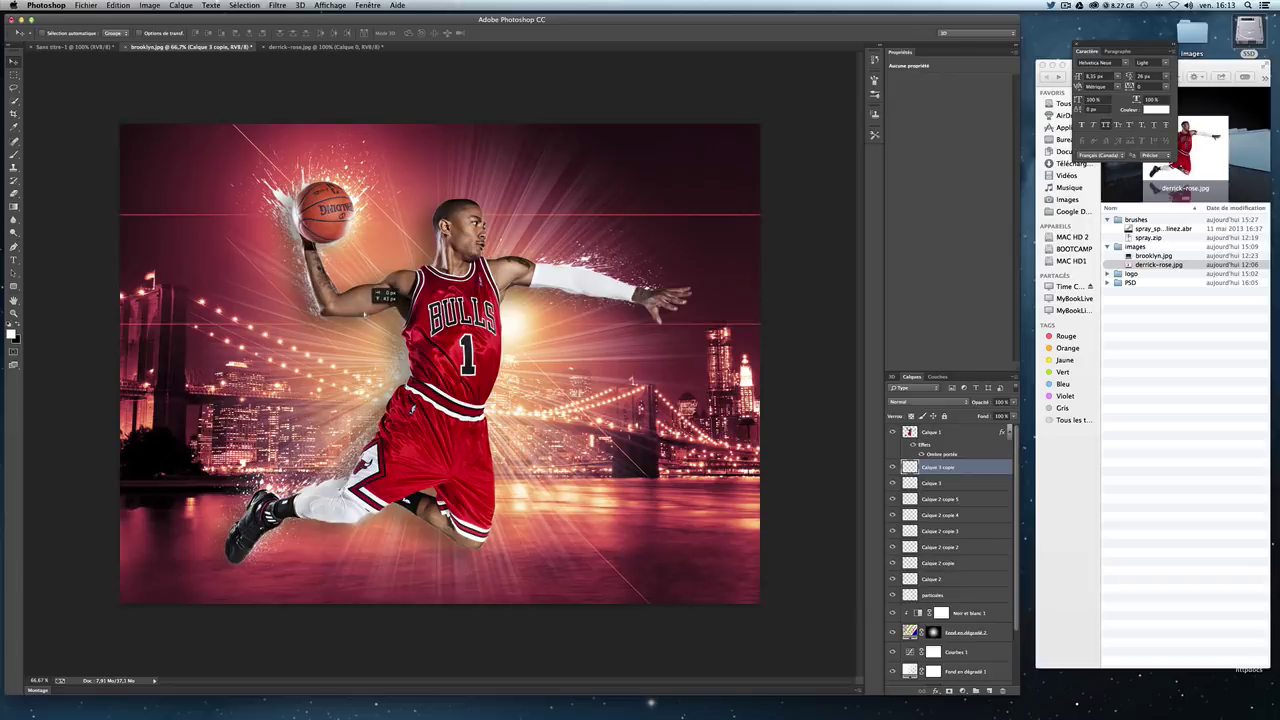
key("super+j")
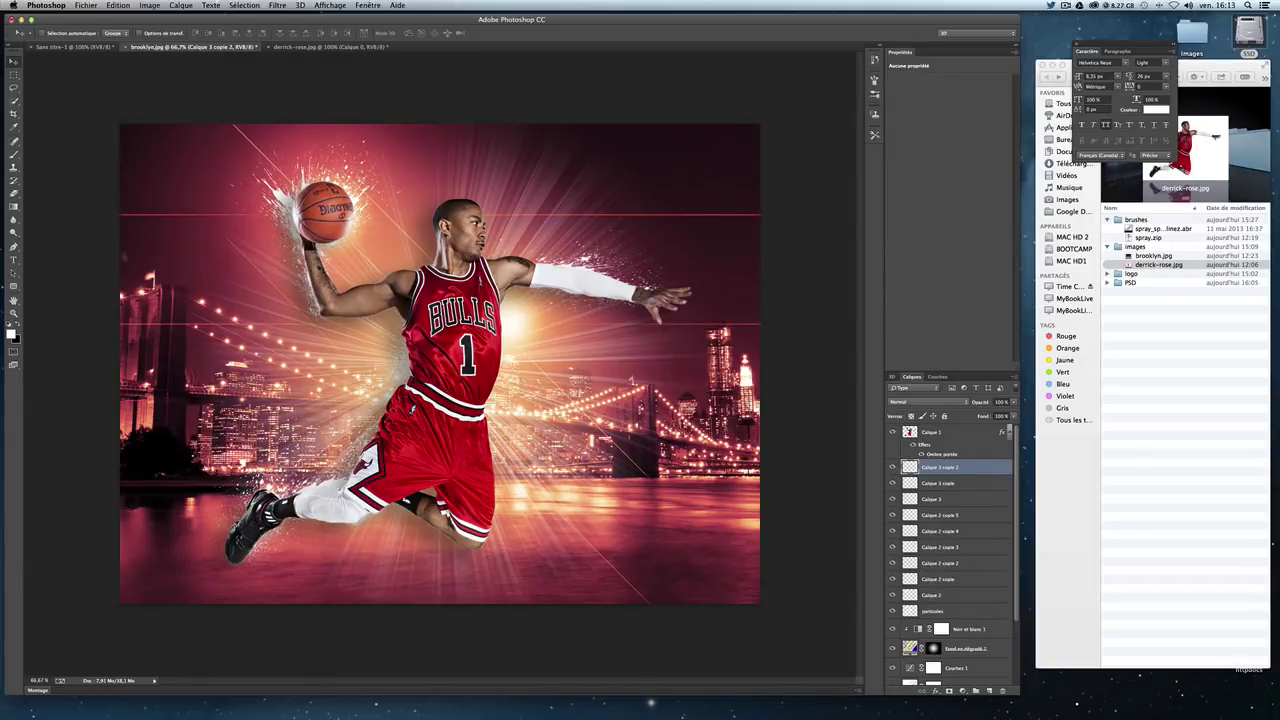
left_click(988, 690)
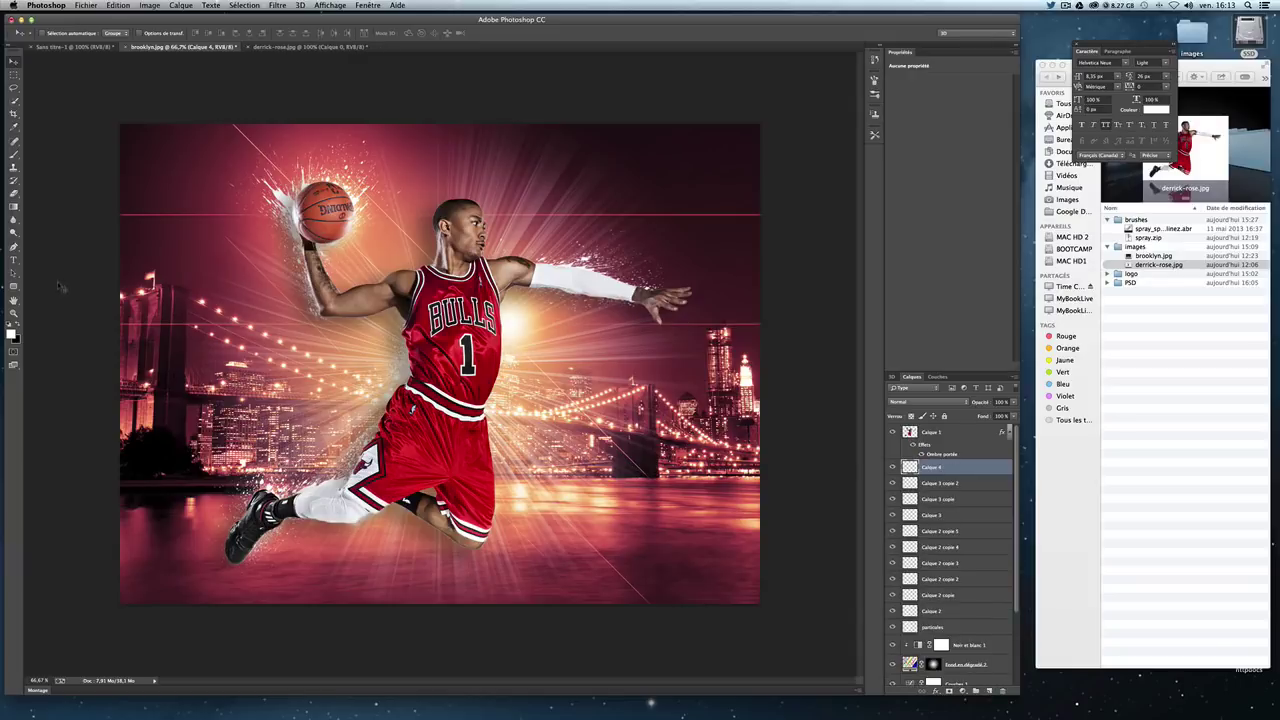
Step: Paint white spray around the basketball and white speckles over the sock and leg
left_click(13, 153)
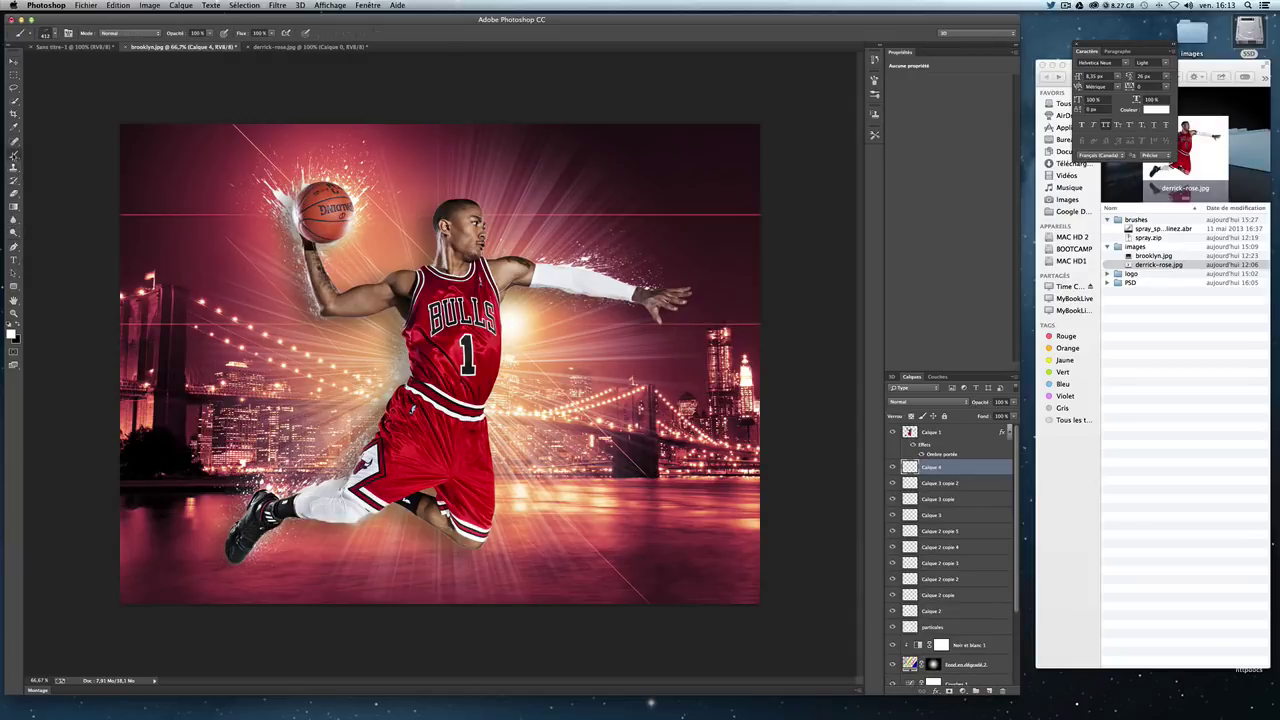
left_click(45, 33)
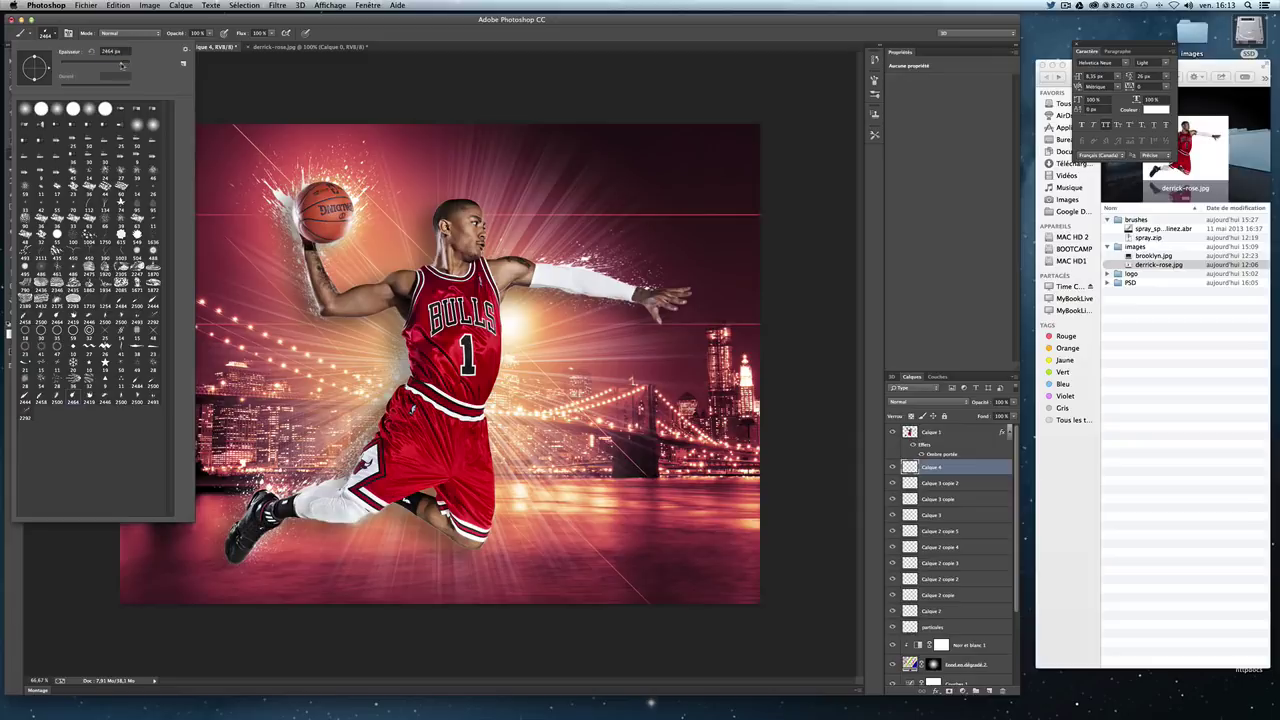
left_click_drag(122, 65, 119, 66)
left_click_drag(395, 255, 312, 220)
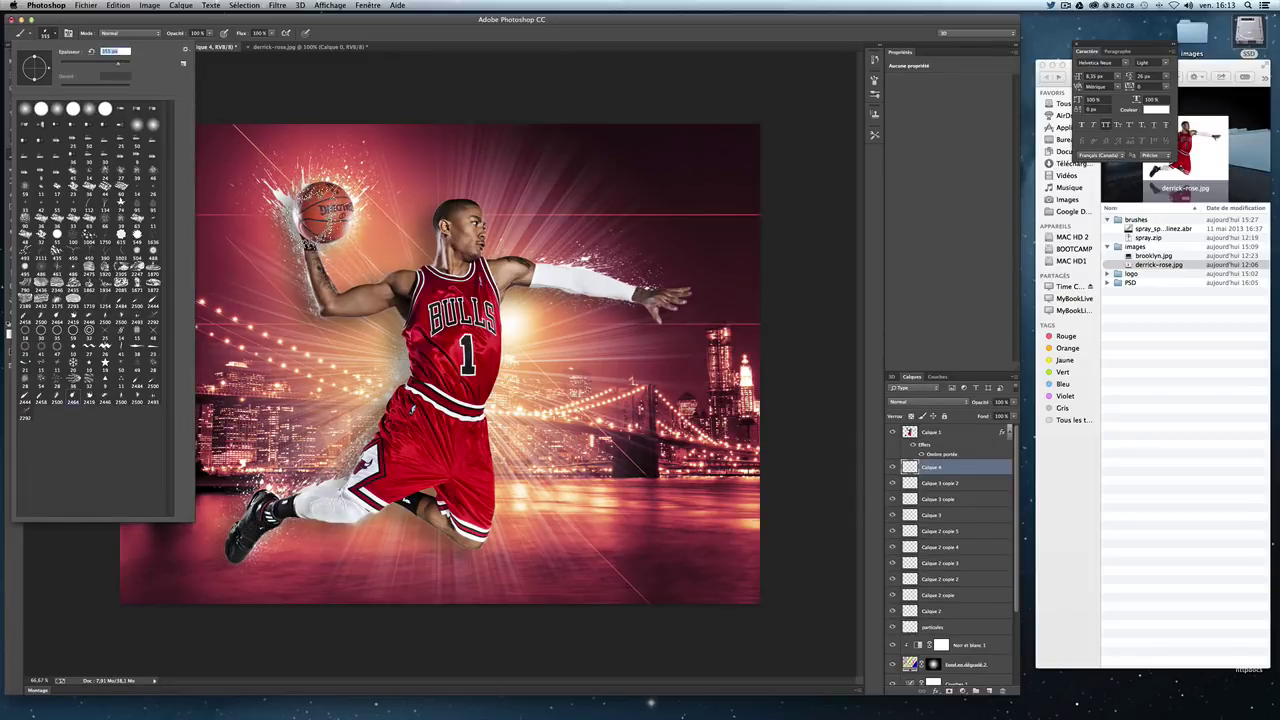
key("Return")
left_click_drag(358, 513, 352, 502)
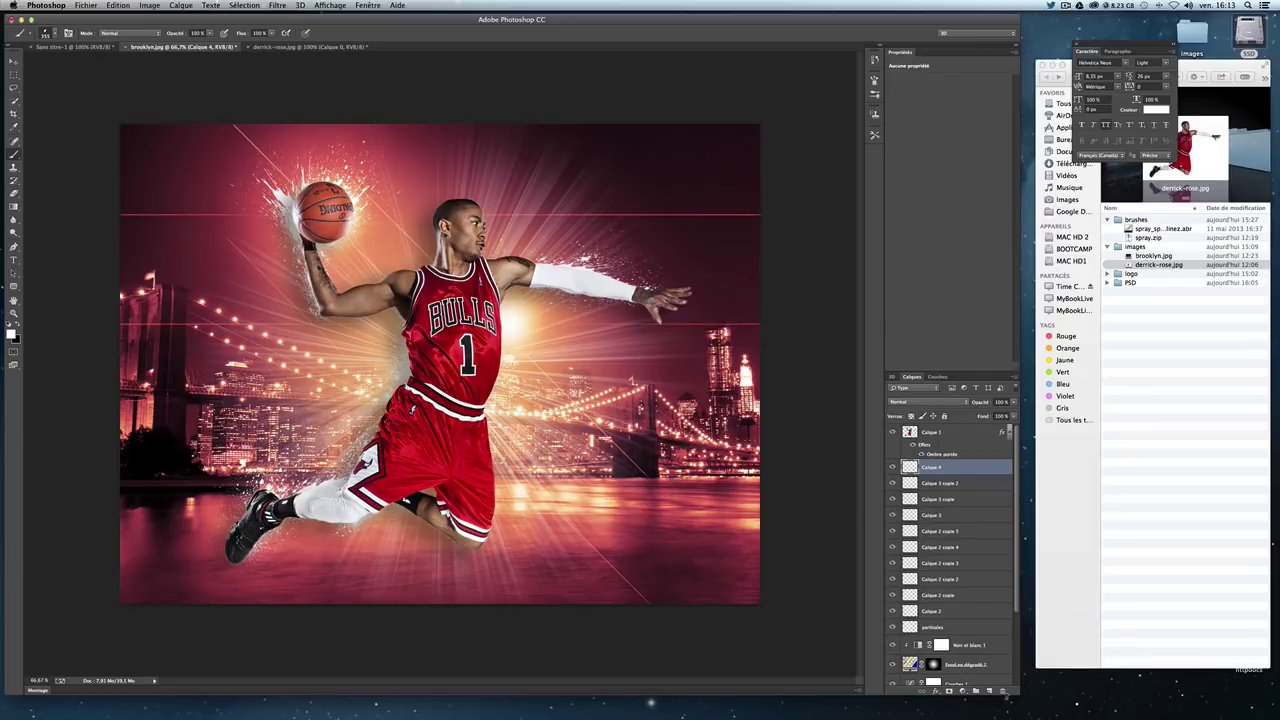
Step: Create a new layer and paint a white spray blob on it
left_click(988, 691)
mouse_move(645, 425)
left_mouse_down()
mouse_move(640, 445)
mouse_move(672, 375)
mouse_move(398, 488)
mouse_move(492, 313)
mouse_move(557, 318)
left_mouse_up()
left_click(13, 60)
Step: Rotate, reposition and shrink the spray blob to about 87% so it follows the arm
key("ctrl+t")
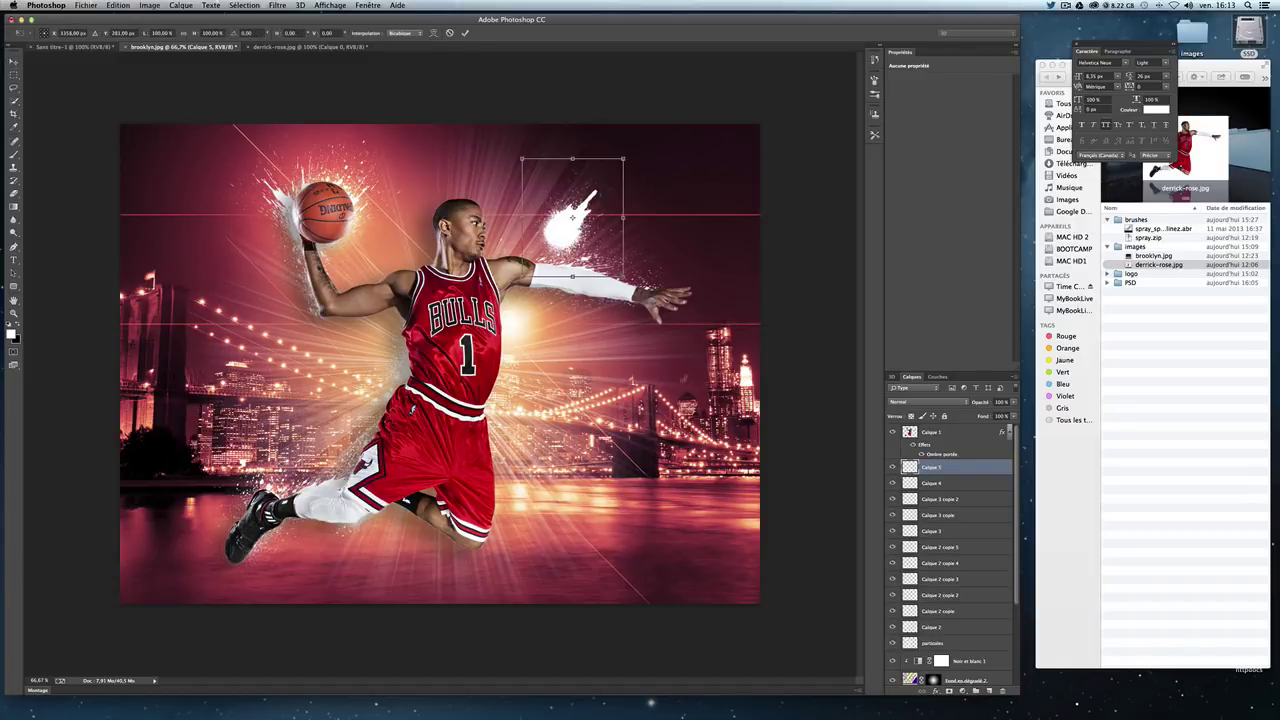
mouse_move(646, 202)
left_mouse_down()
mouse_move(500, 195)
mouse_move(535, 150)
left_mouse_up()
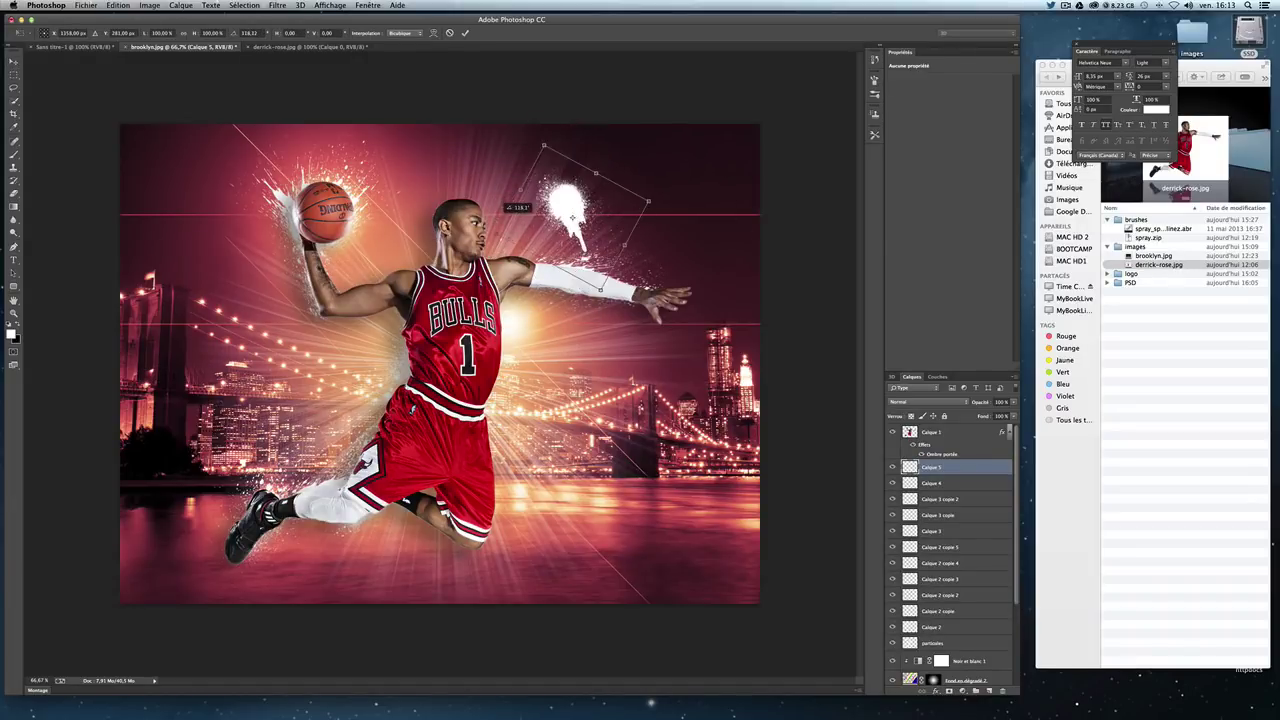
left_click_drag(577, 219, 573, 278)
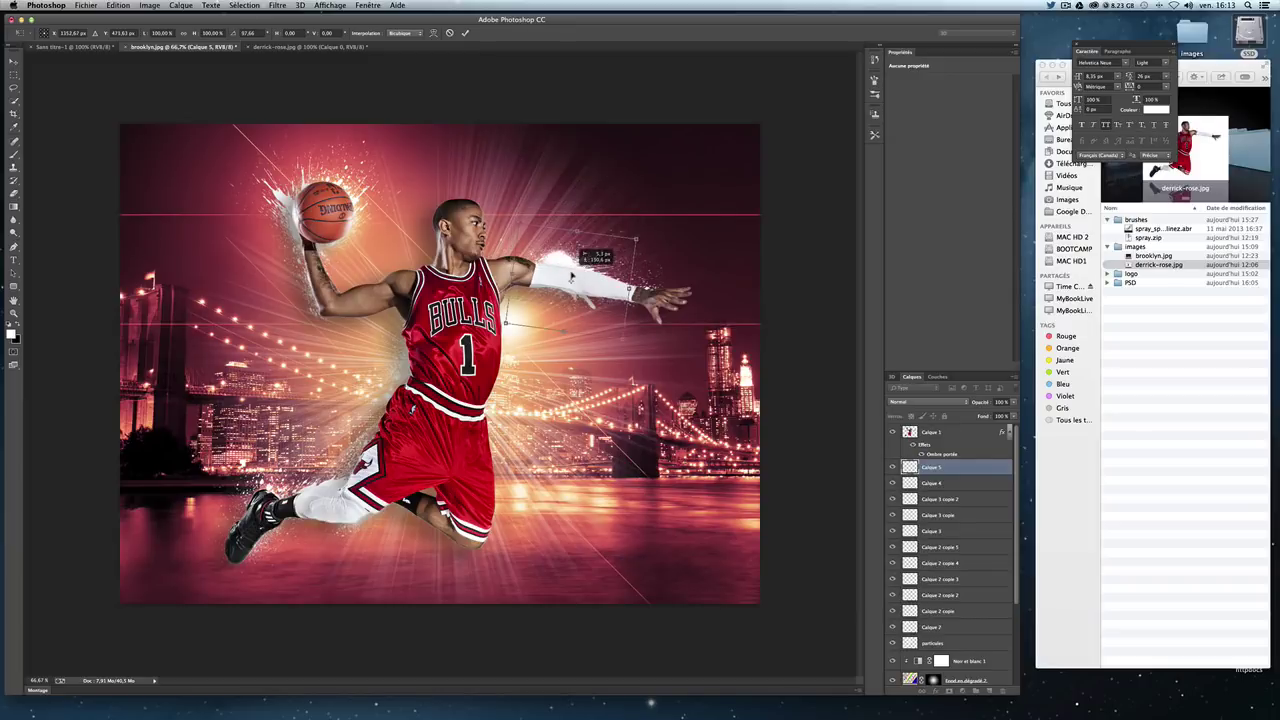
mouse_move(708, 405)
left_mouse_down()
mouse_move(770, 333)
mouse_move(750, 338)
left_mouse_up()
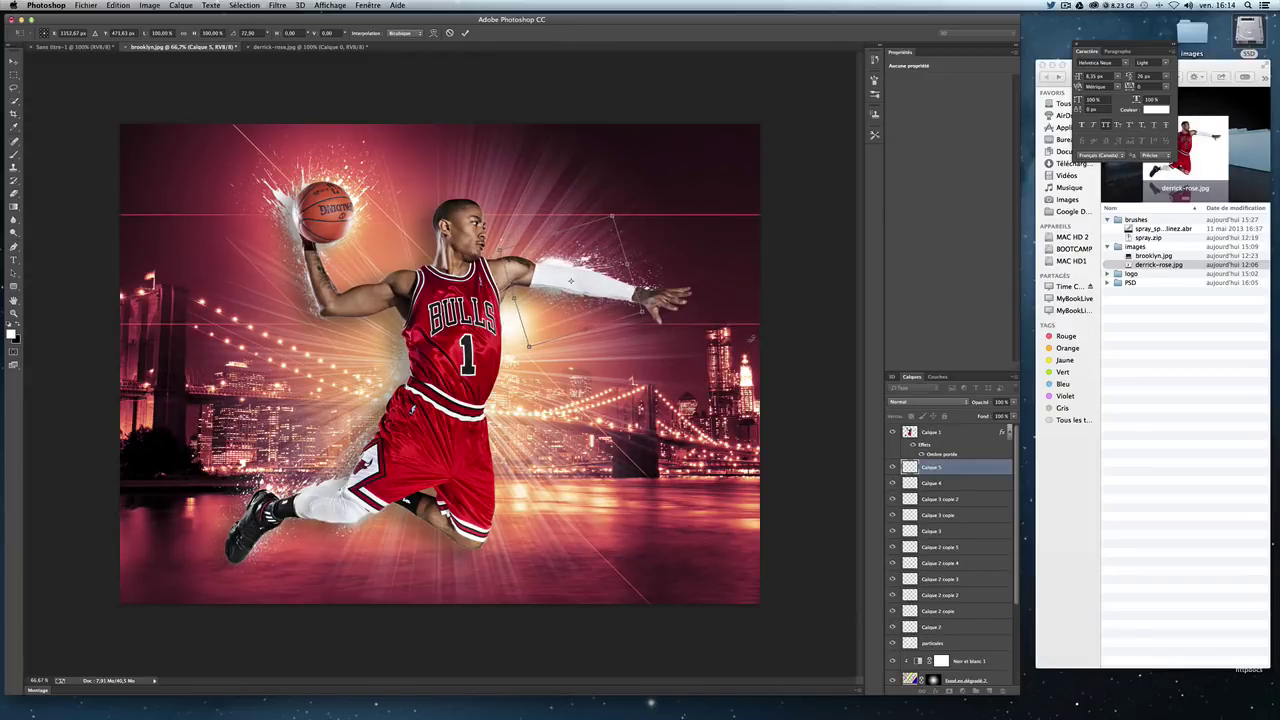
left_click_drag(576, 320, 578, 326)
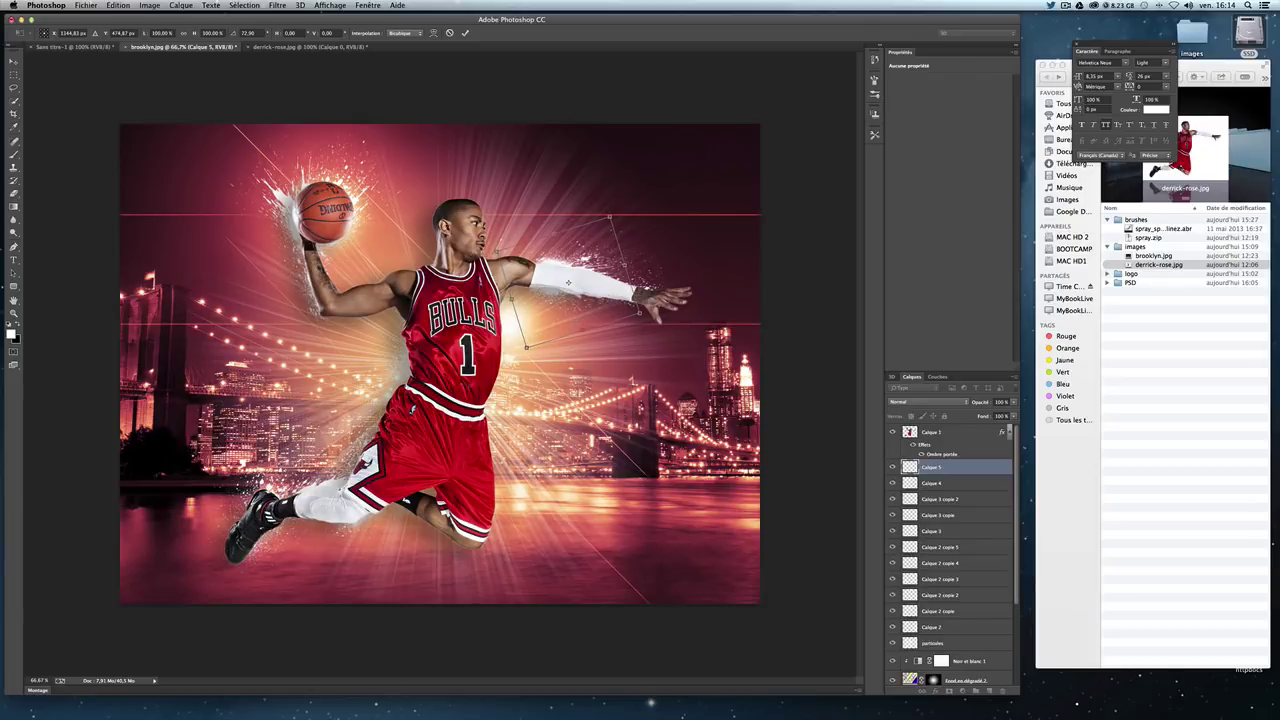
mouse_move(546, 377)
left_mouse_down()
mouse_move(290, 194)
mouse_move(286, 208)
left_mouse_up()
left_click_drag(568, 283, 598, 286)
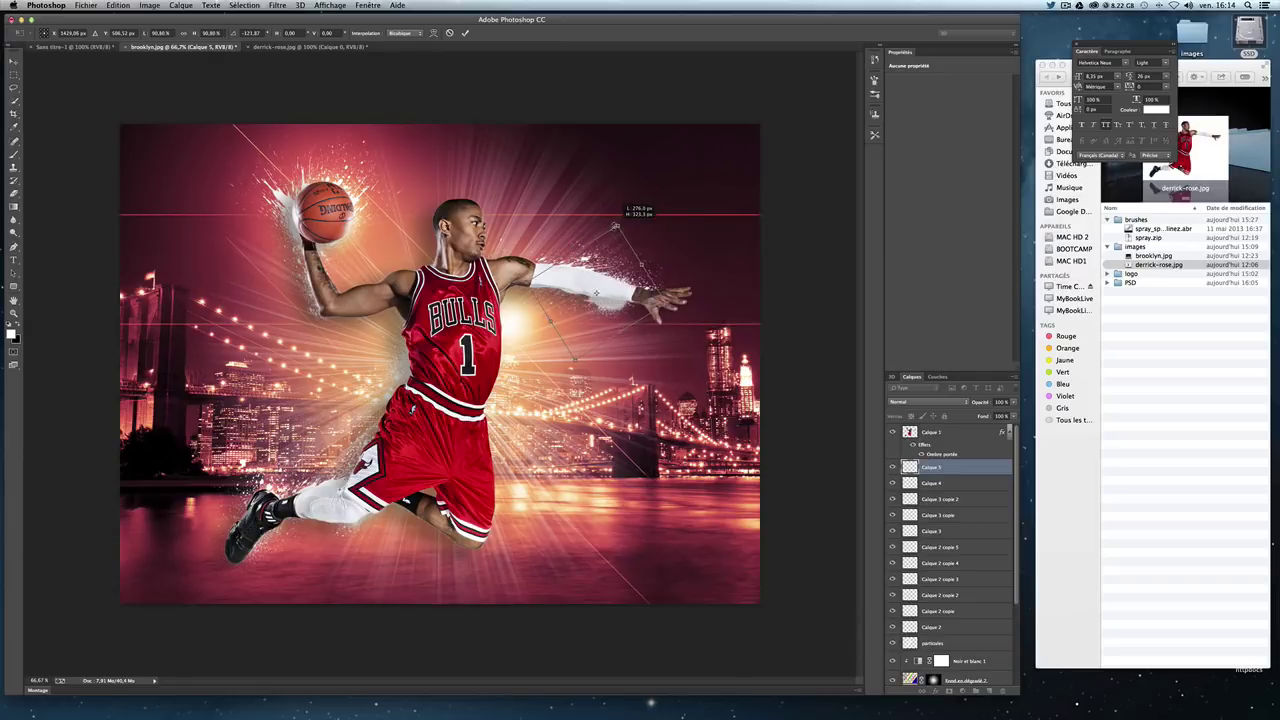
left_click_drag(598, 286, 568, 321)
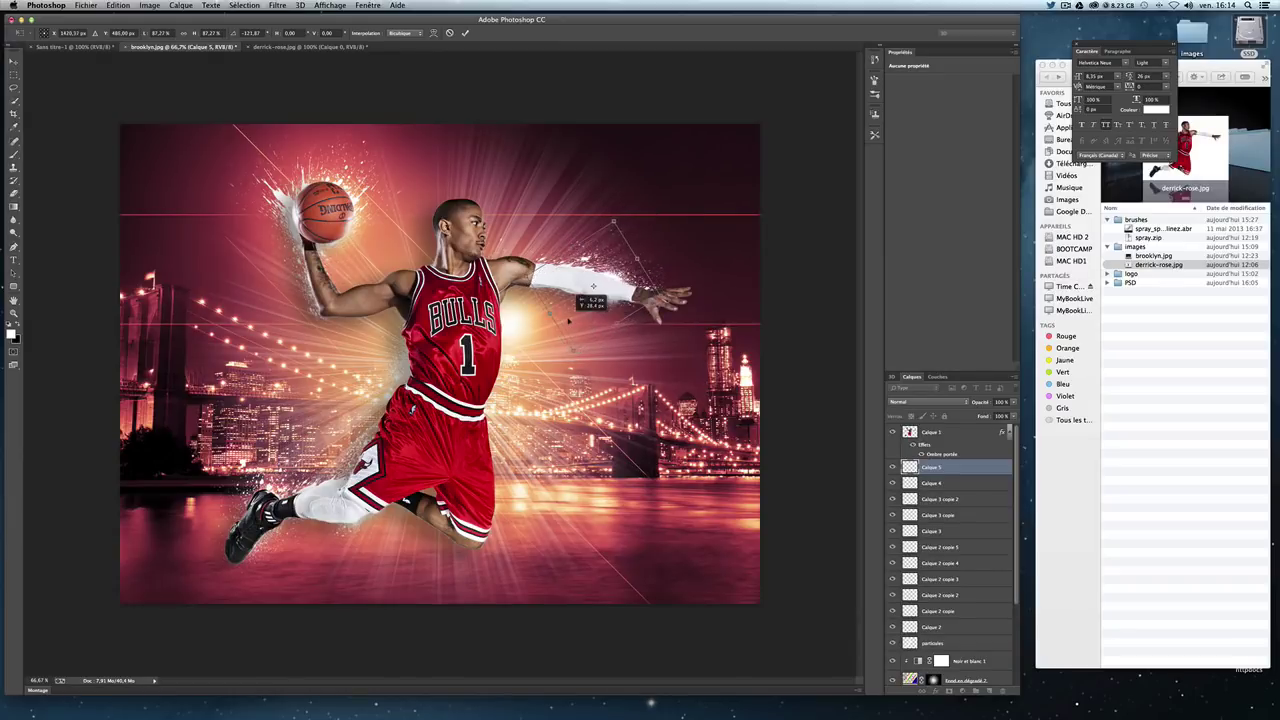
key("Return")
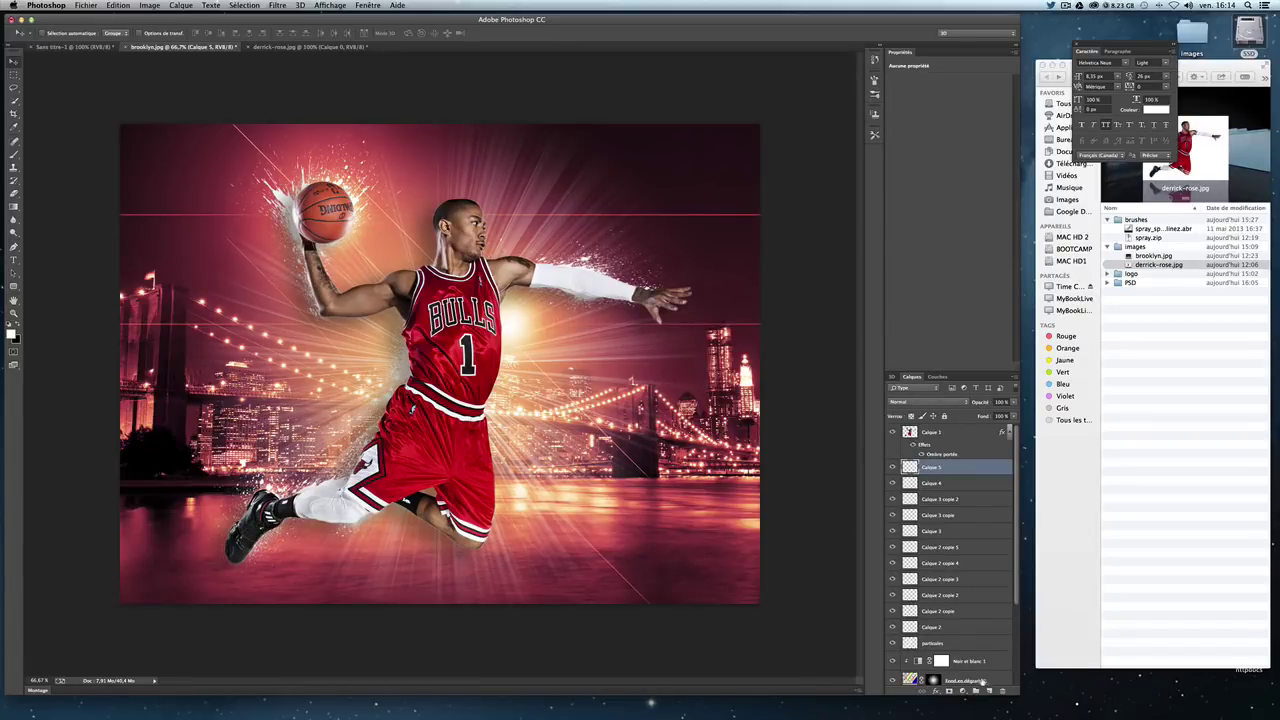
Step: On a new layer above Calque 5, stamp large white splatters with a spray brush
left_click(990, 692)
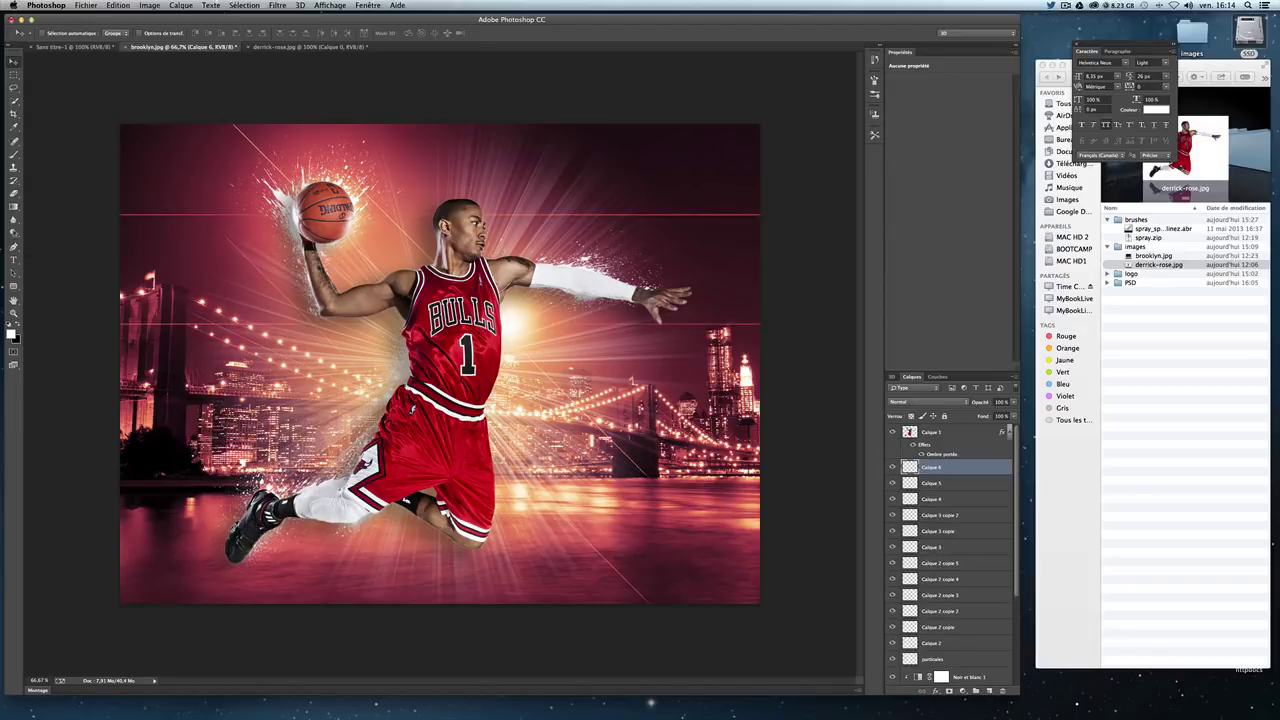
left_click(13, 155)
left_click(45, 33)
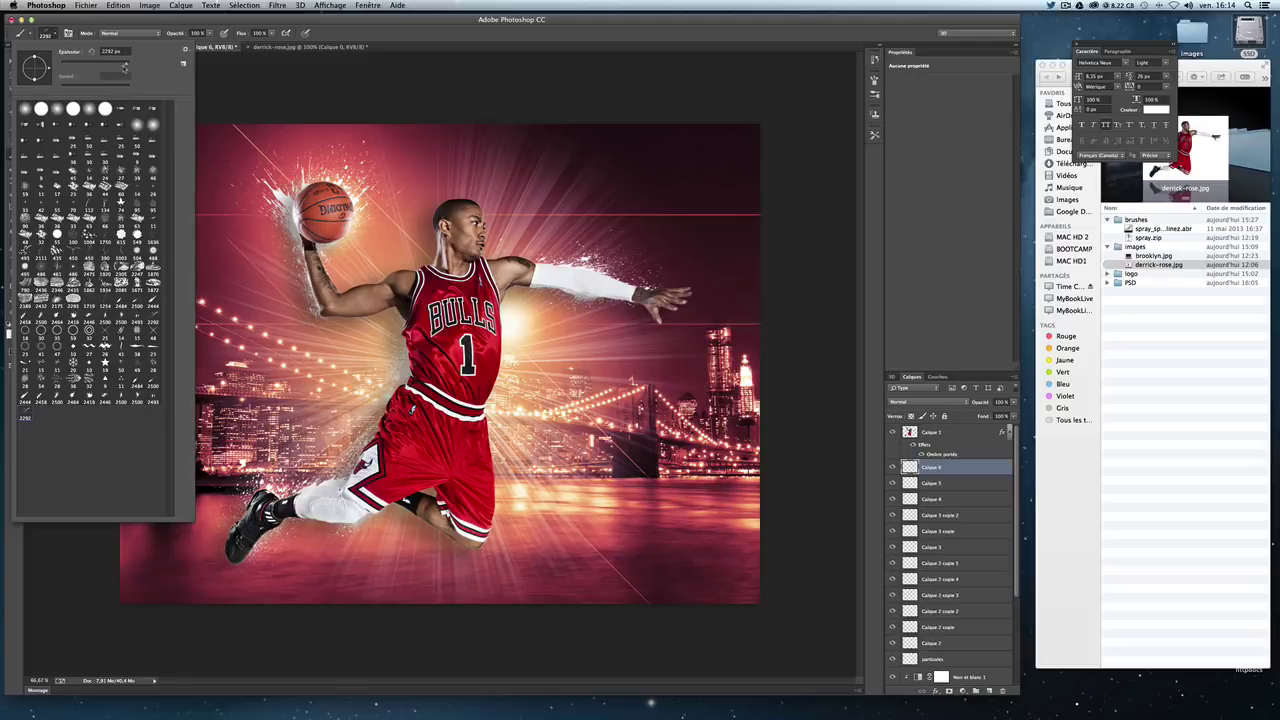
left_click(440, 560)
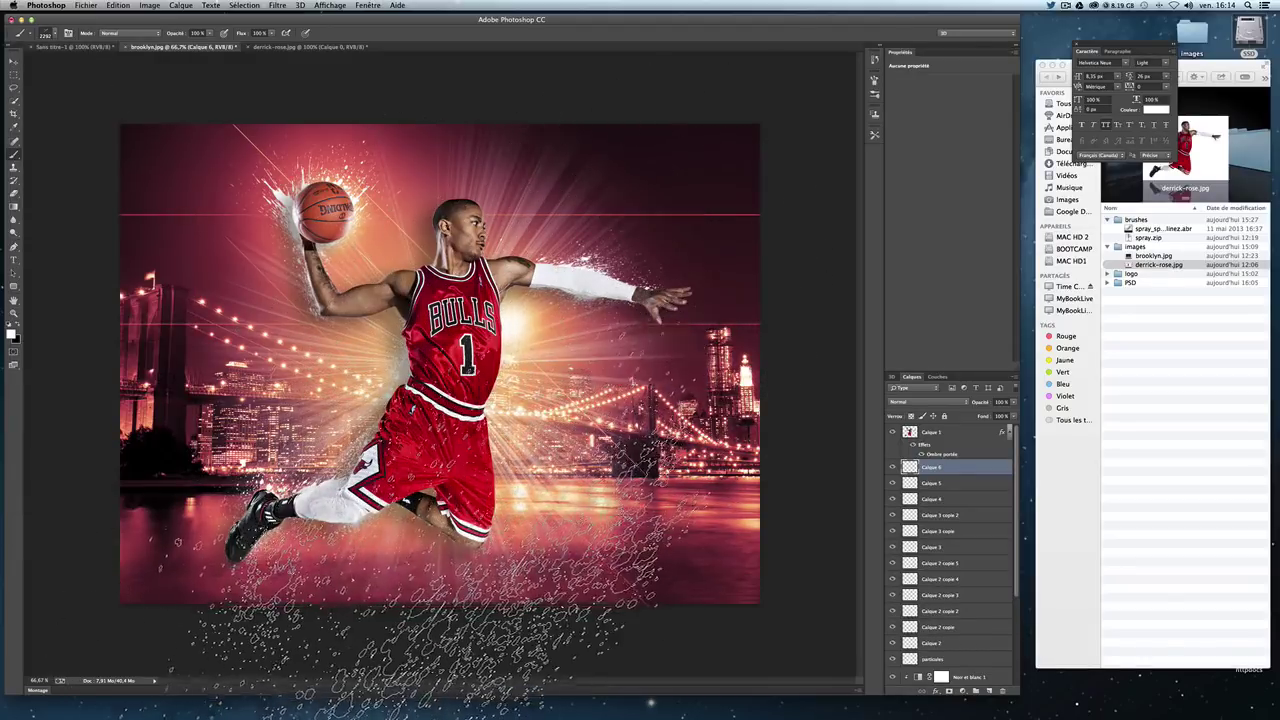
left_click(440, 400)
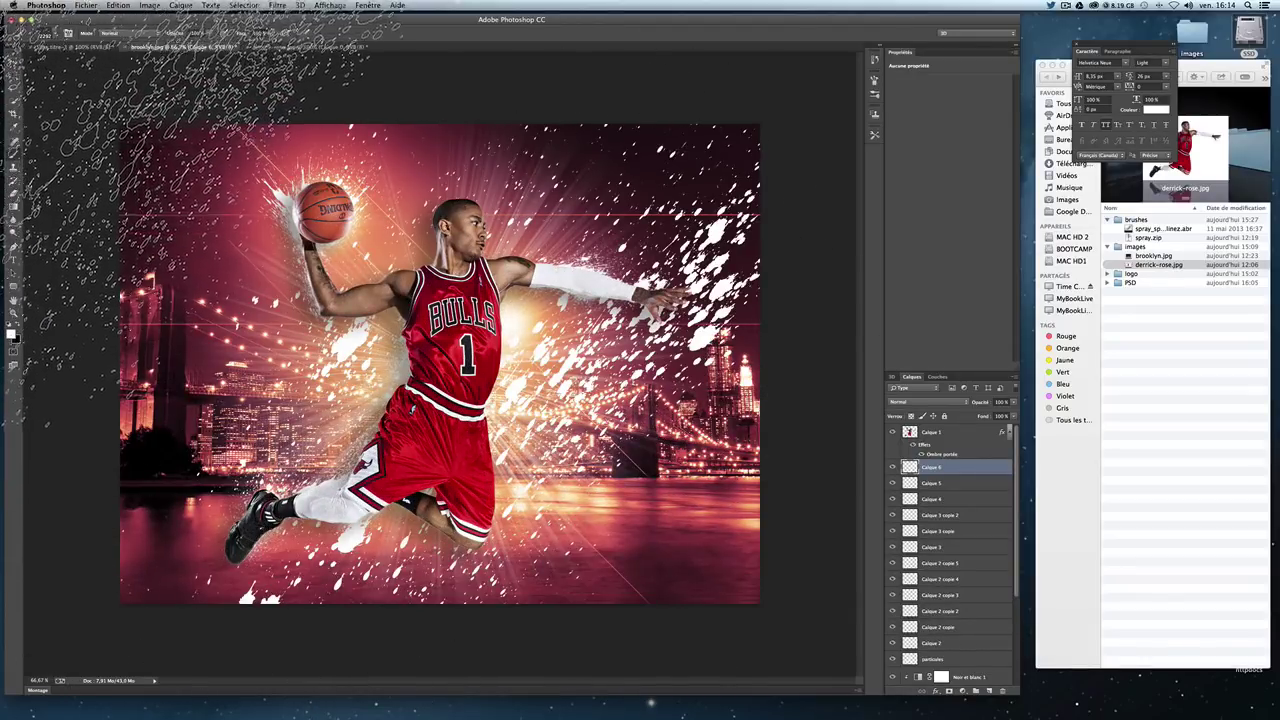
Step: Scale the splatter layer down to about 76% and position it around the outstretched arm
key("v")
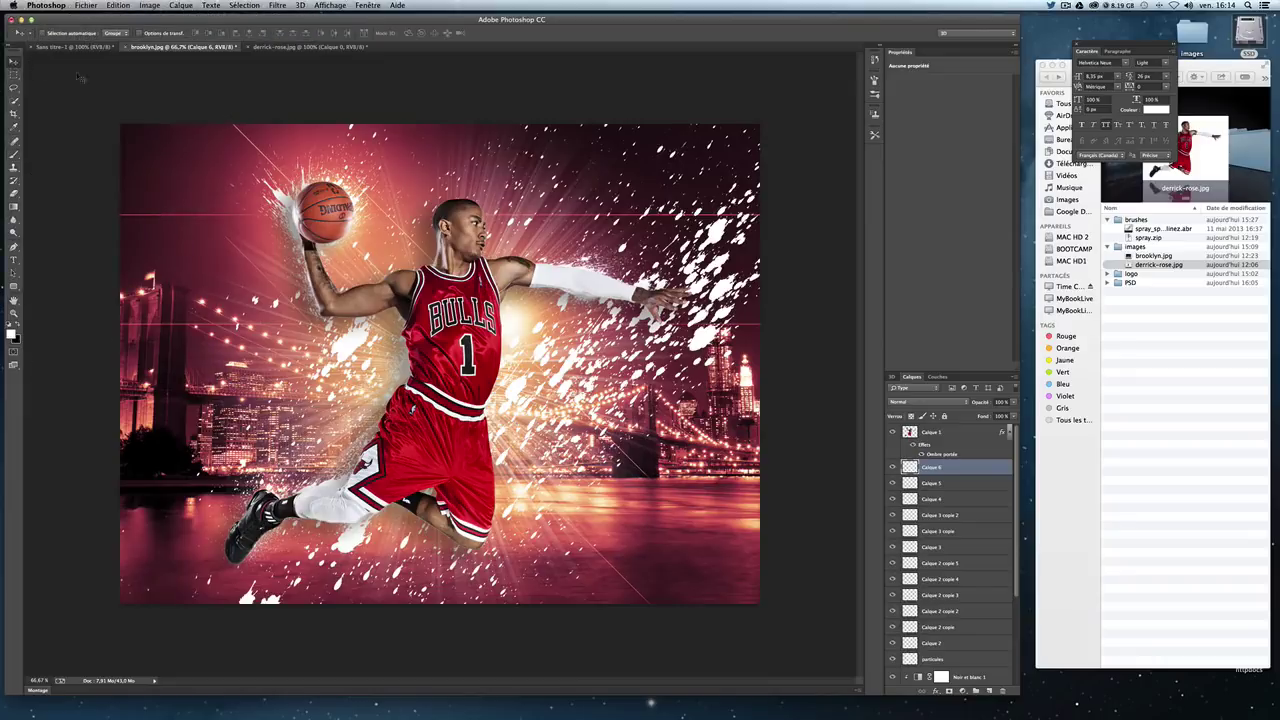
key("ctrl+t")
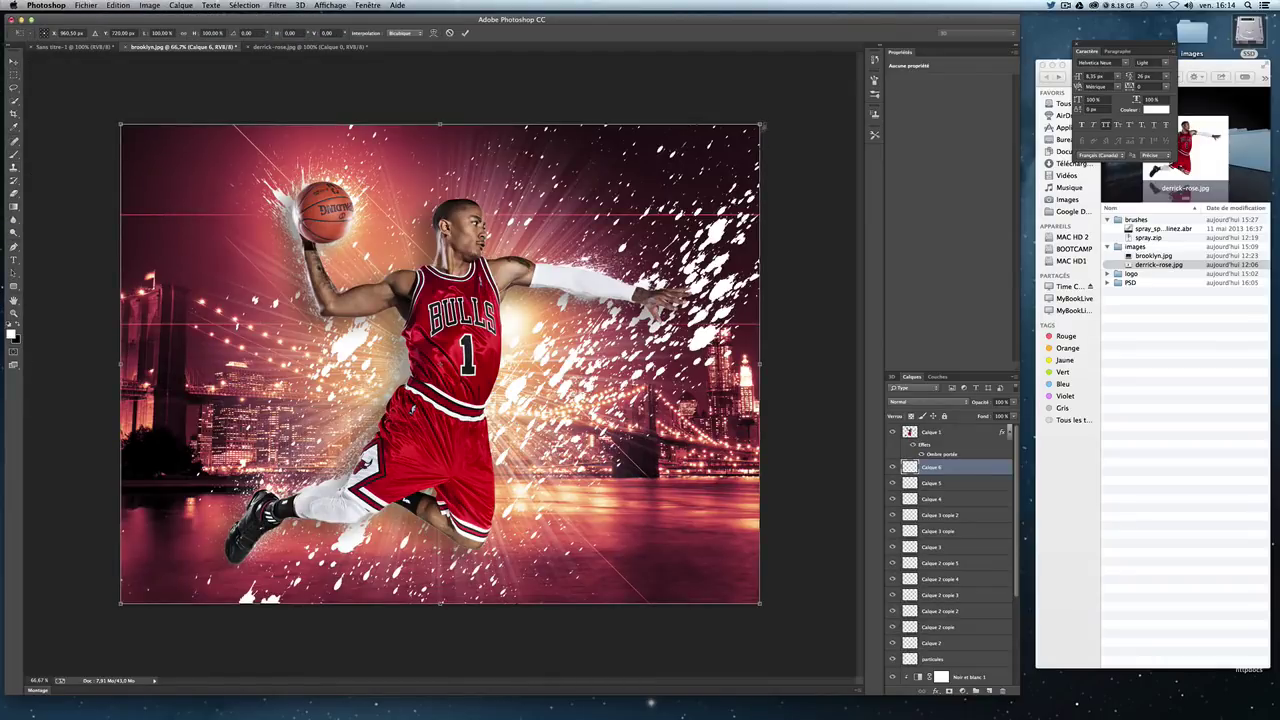
left_click_drag(760, 125, 626, 222)
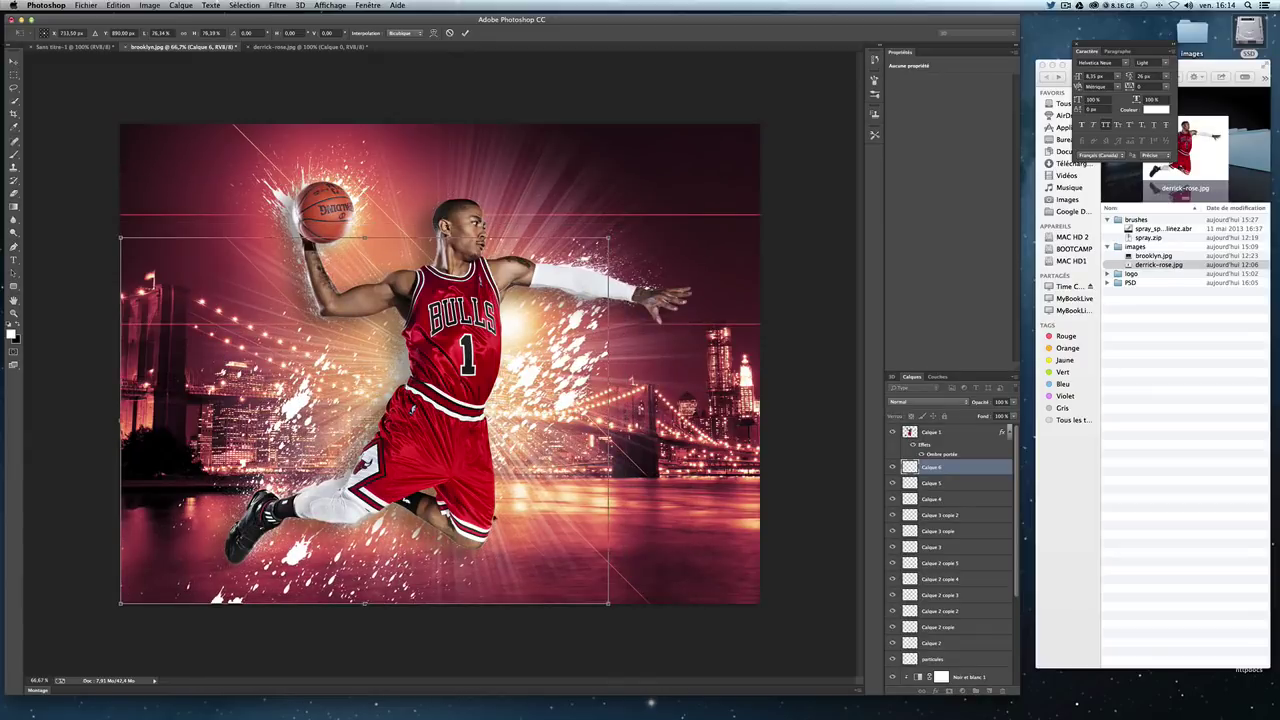
mouse_move(516, 498)
left_mouse_down()
mouse_move(533, 438)
mouse_move(560, 427)
left_mouse_up()
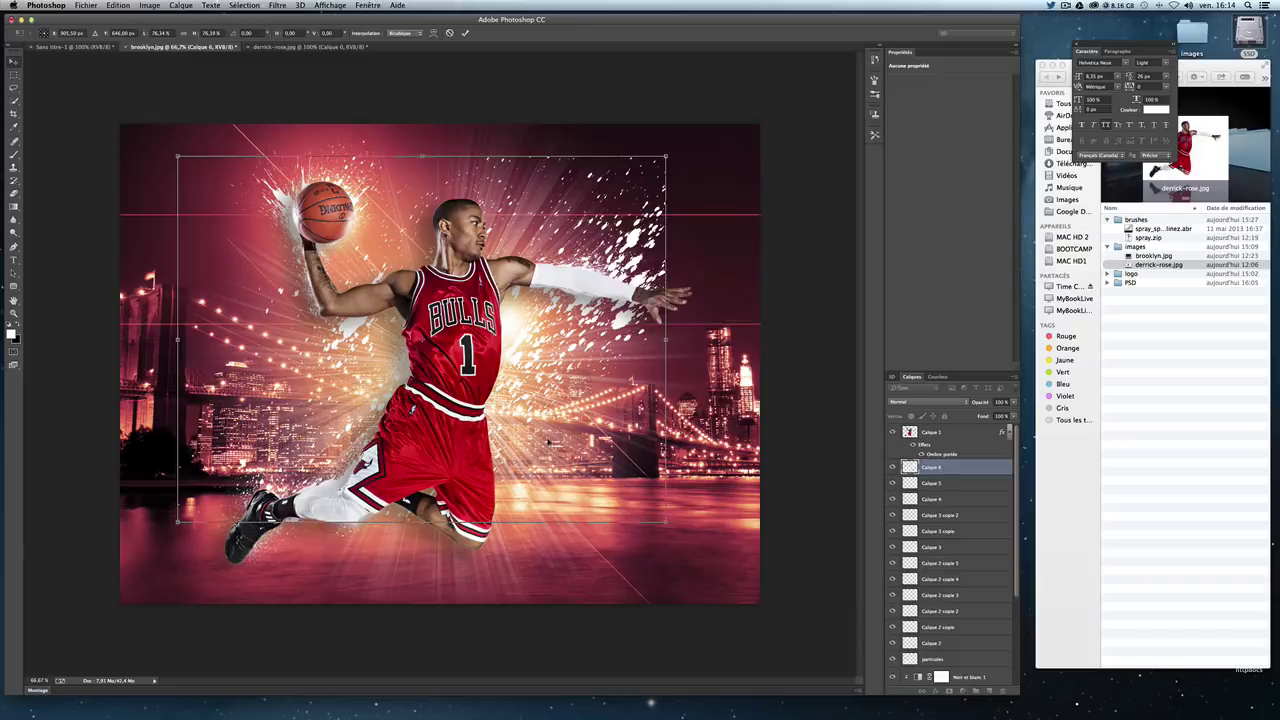
key("Return")
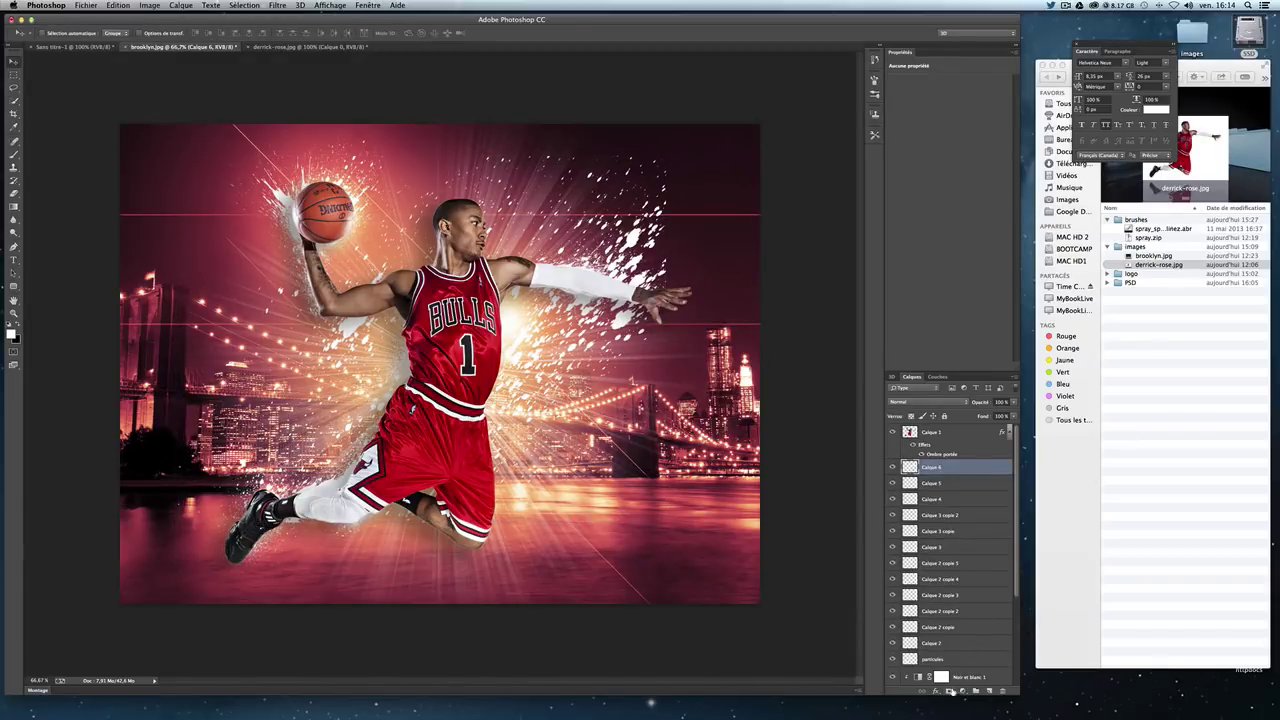
Step: Add a layer mask and paint black with a 326 px brush around the arm and knee
left_click(949, 692)
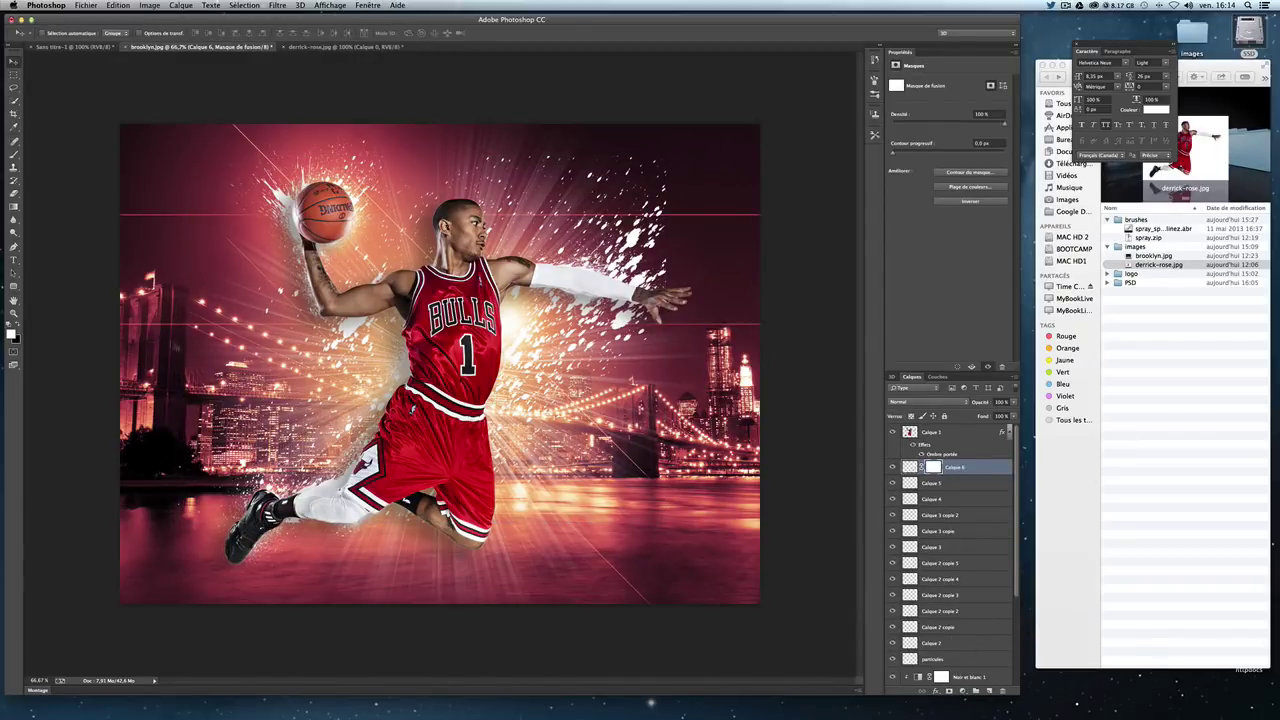
left_click(18, 331)
left_click(13, 233)
key("b")
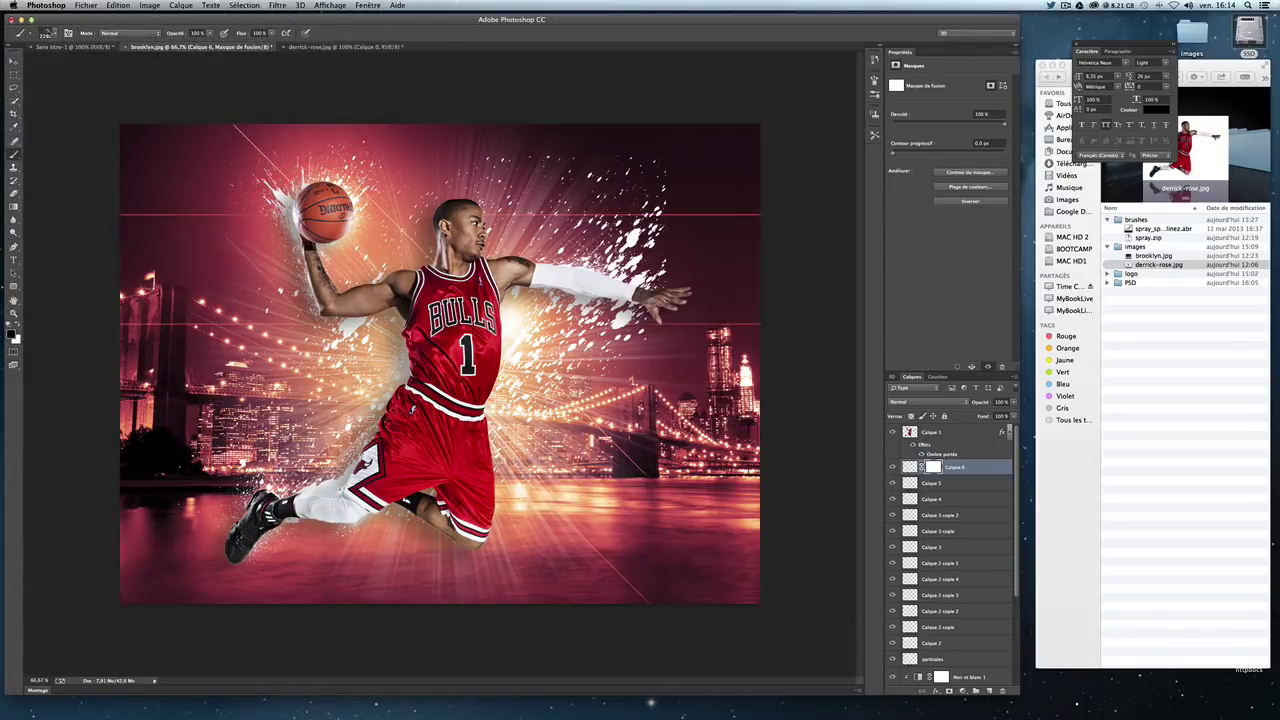
left_click(50, 34)
left_click_drag(121, 65, 118, 65)
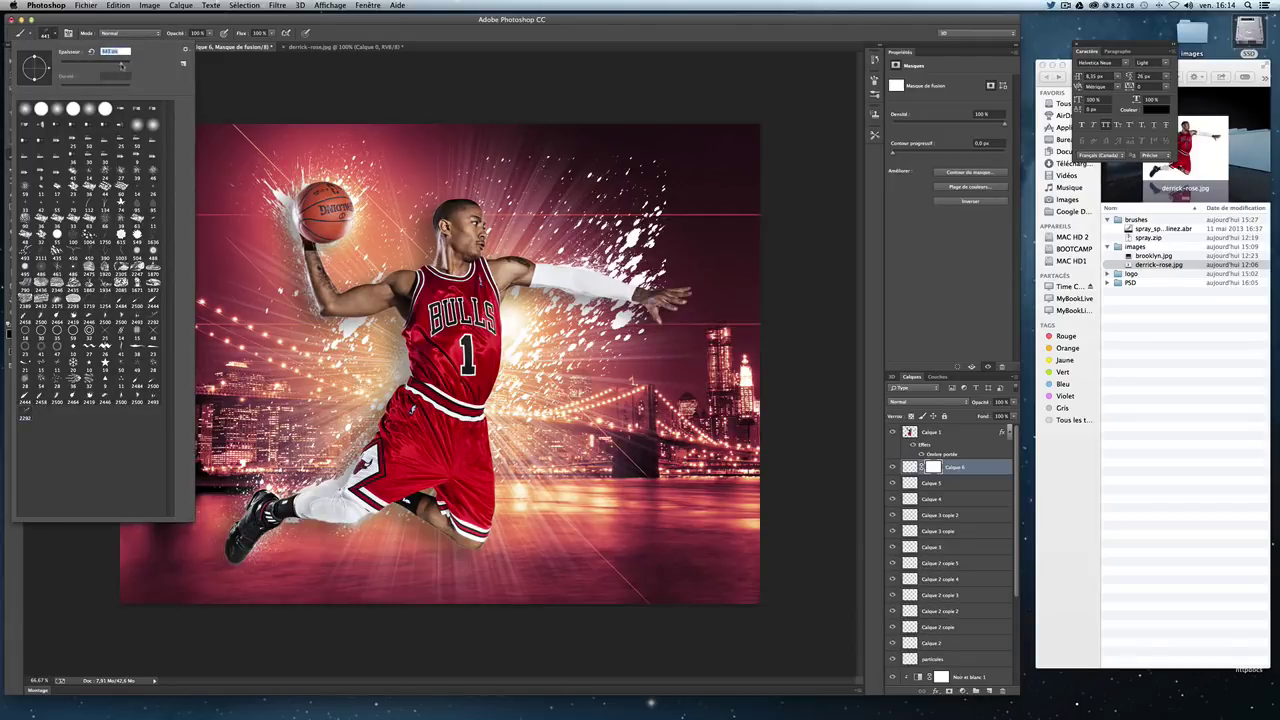
key("Return")
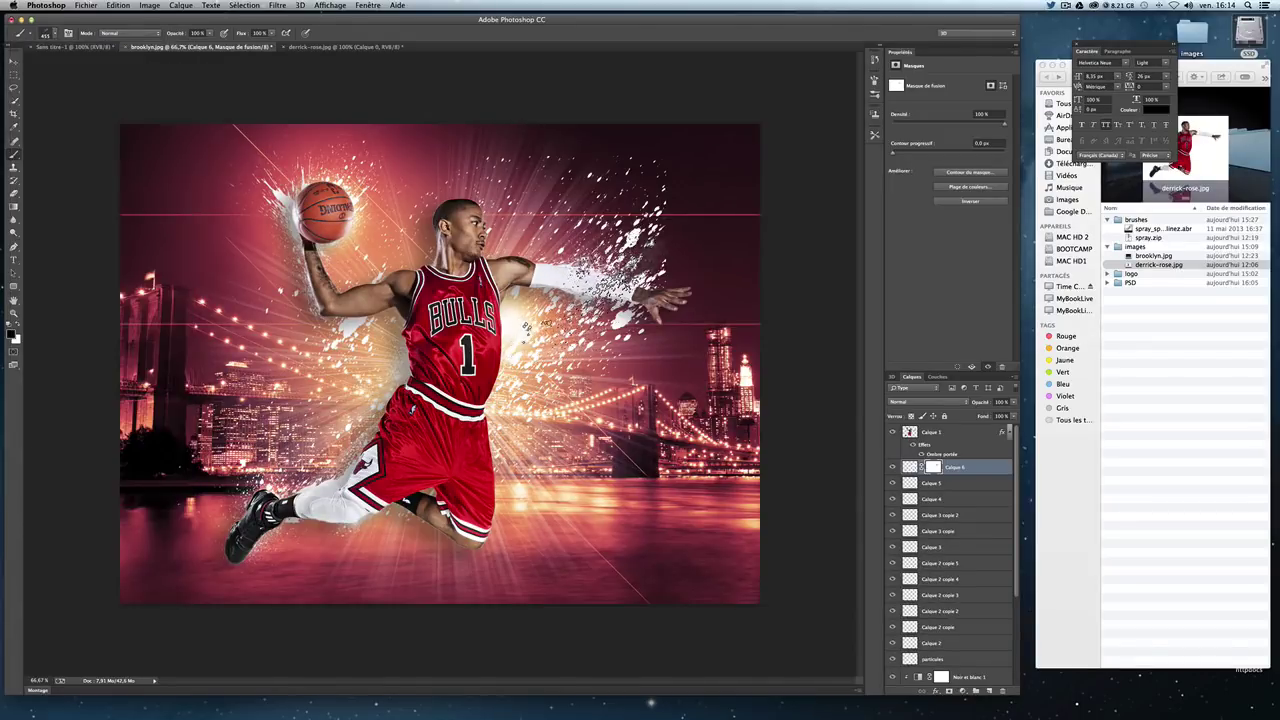
mouse_move(555, 268)
left_mouse_down()
mouse_move(640, 230)
mouse_move(690, 290)
mouse_move(590, 300)
mouse_move(540, 340)
mouse_move(500, 290)
mouse_move(515, 228)
mouse_move(600, 175)
mouse_move(450, 280)
mouse_move(640, 150)
mouse_move(704, 301)
left_mouse_up()
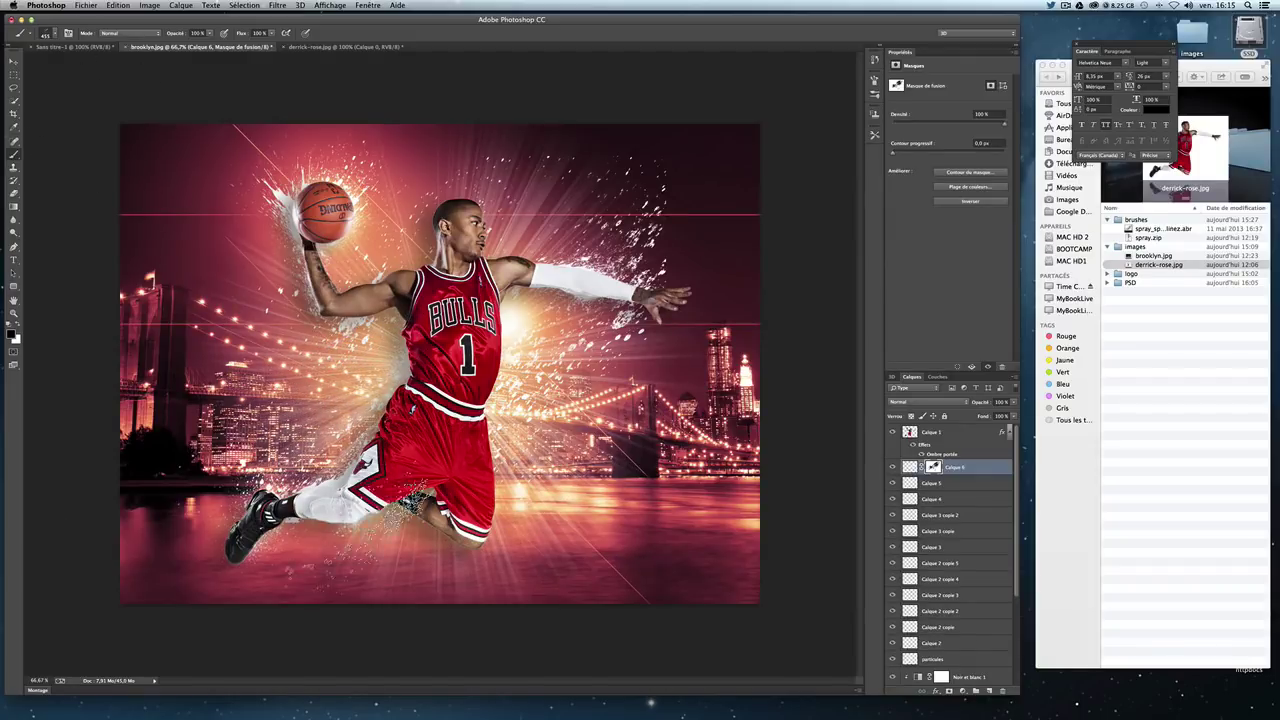
left_click_drag(407, 504, 366, 541)
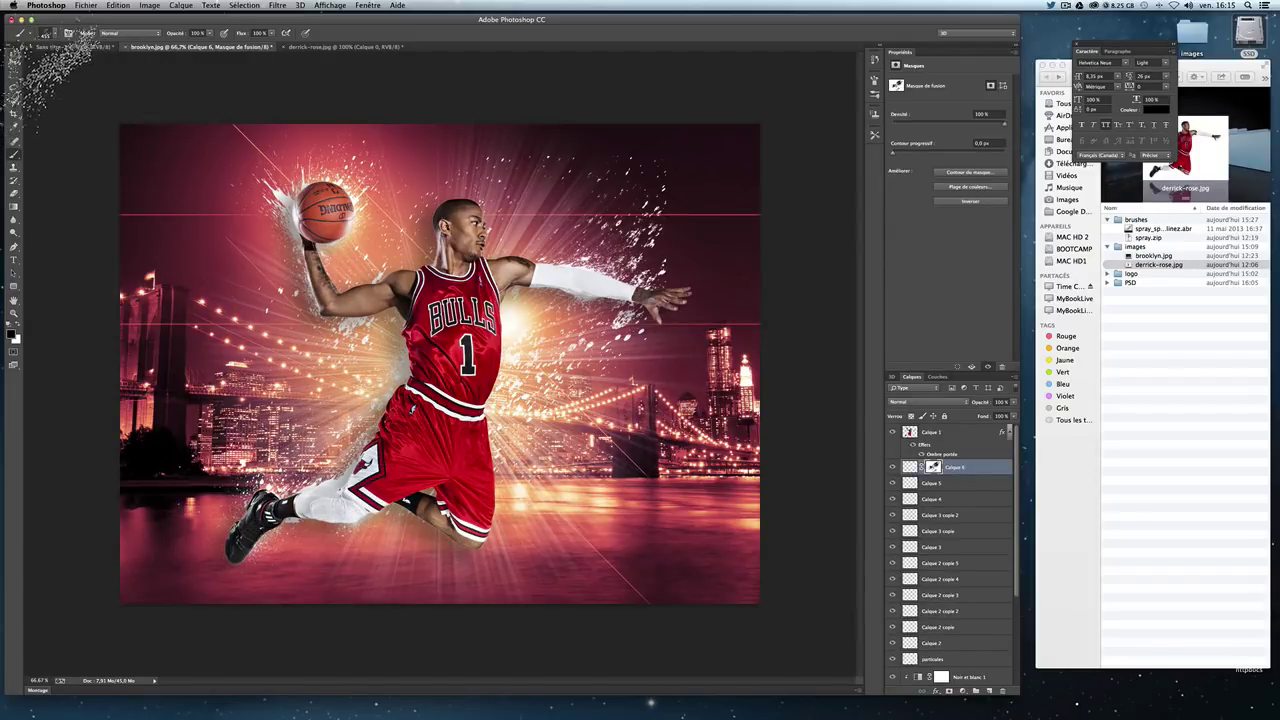
Step: Move the splatter layer down-right, mask the trail below the sneaker, and reset brush size to 326
left_click(14, 62)
mouse_move(483, 188)
left_mouse_down()
mouse_move(561, 283)
mouse_move(566, 270)
left_mouse_up()
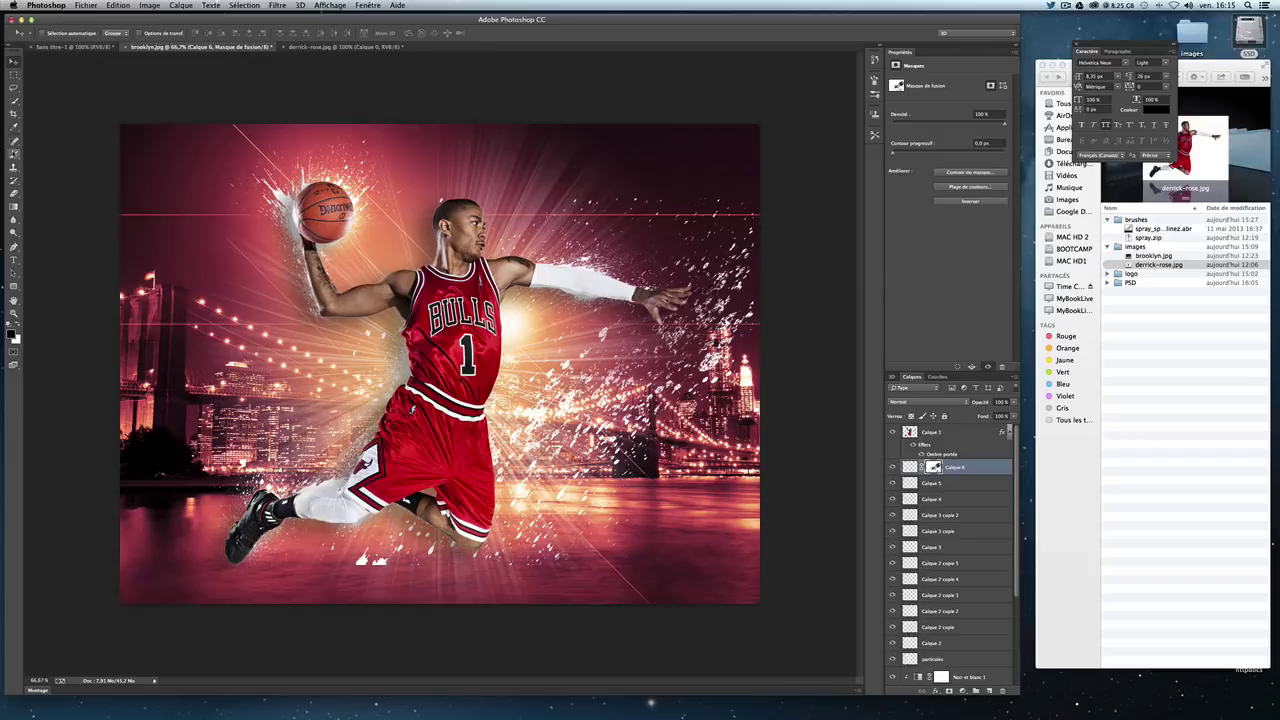
left_click(14, 153)
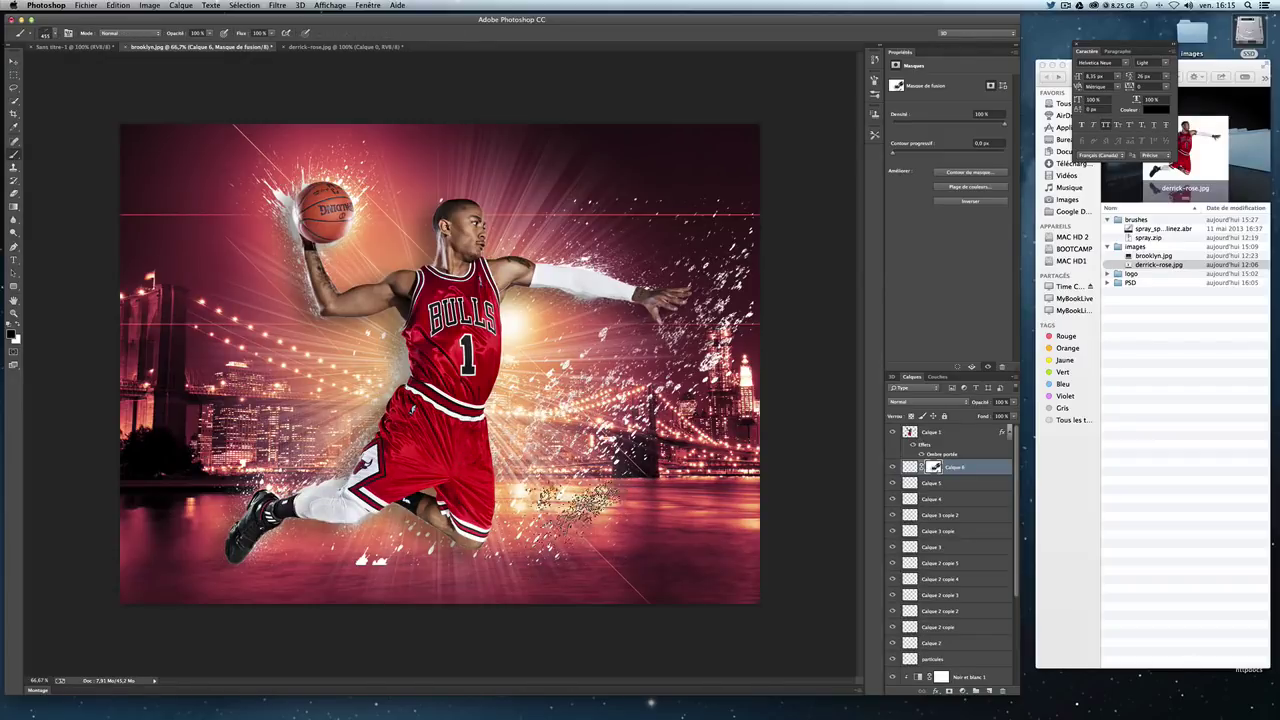
left_click_drag(365, 548, 255, 612)
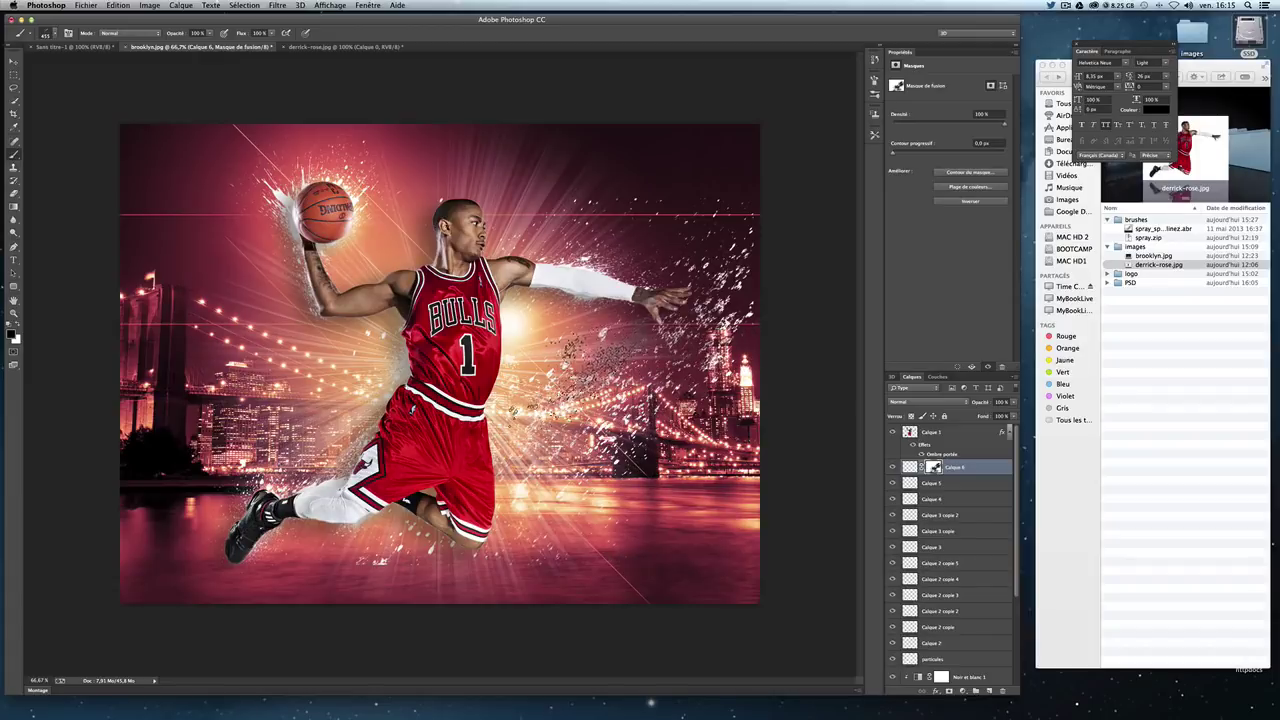
left_click(48, 38)
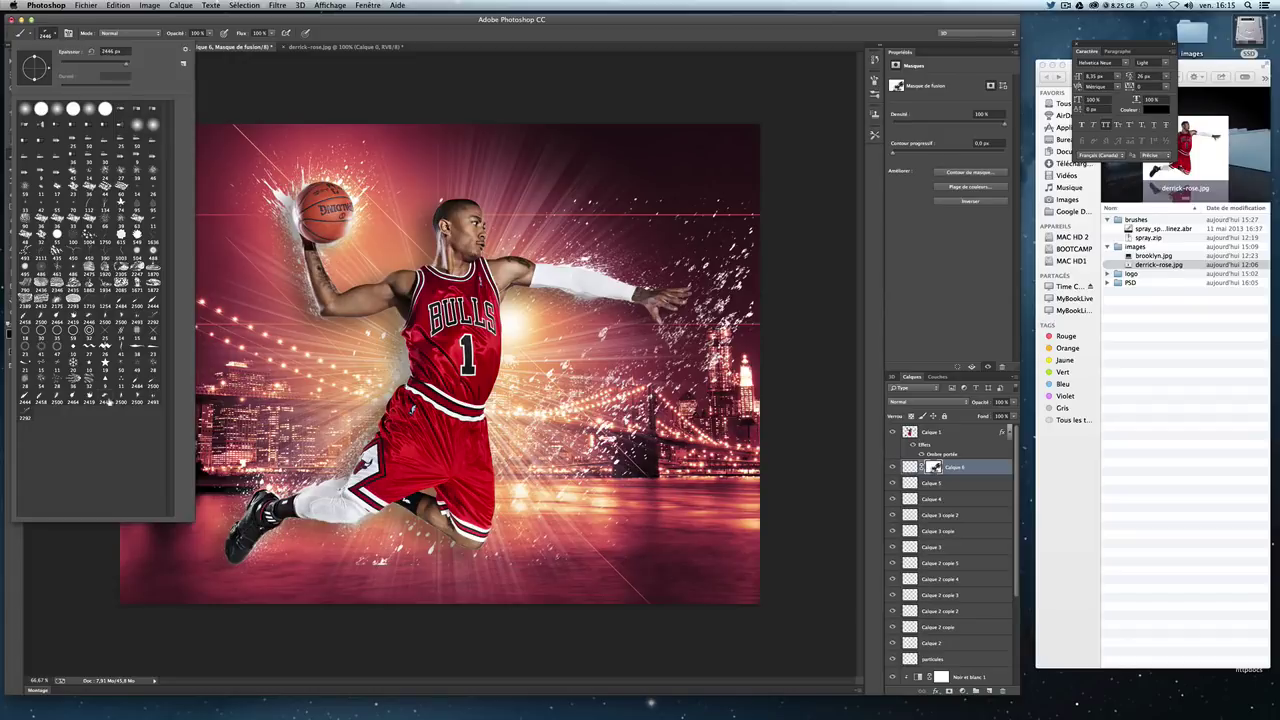
type("326")
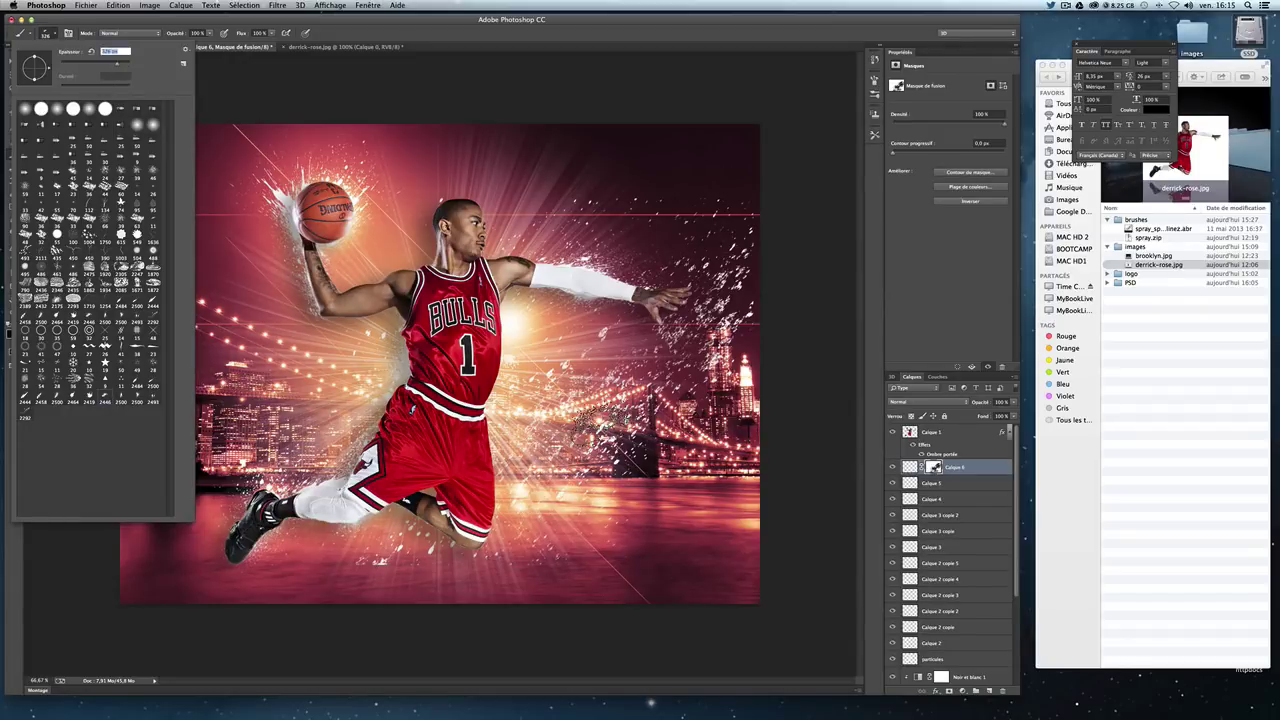
key("Return")
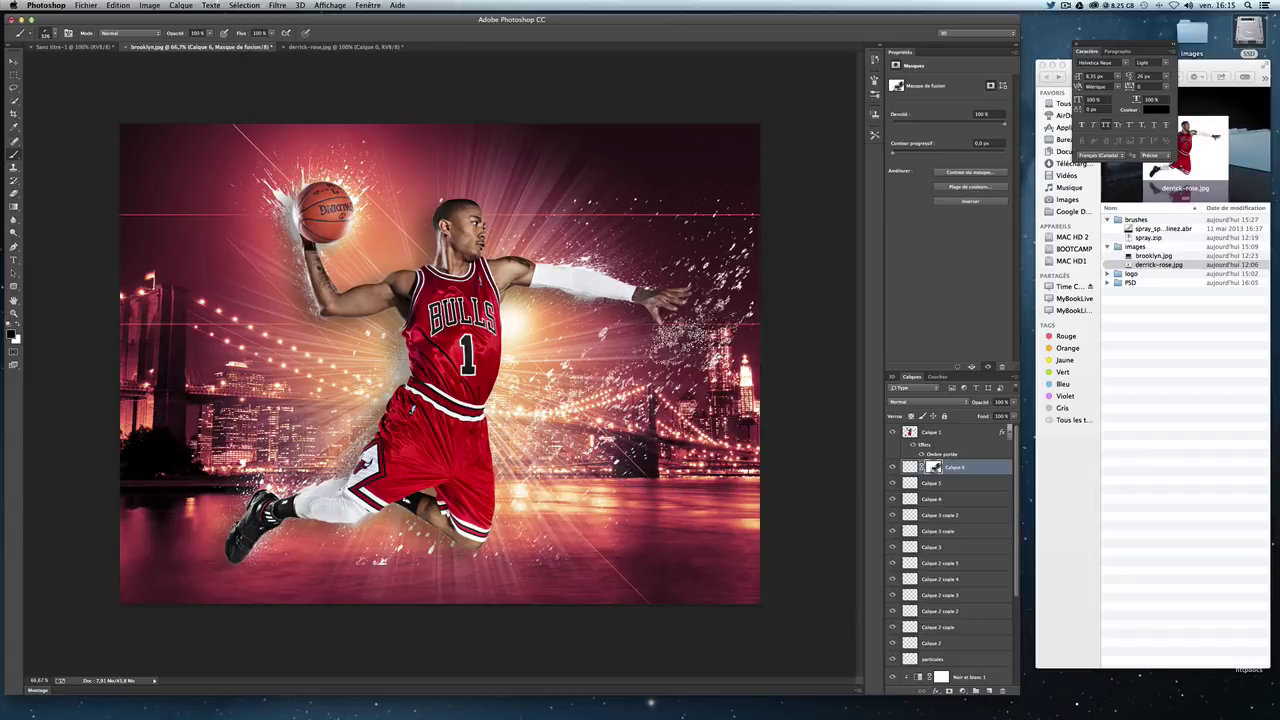
Step: Shift the splatter layer left and select the Calque 6 image instead of its mask
left_click(13, 61)
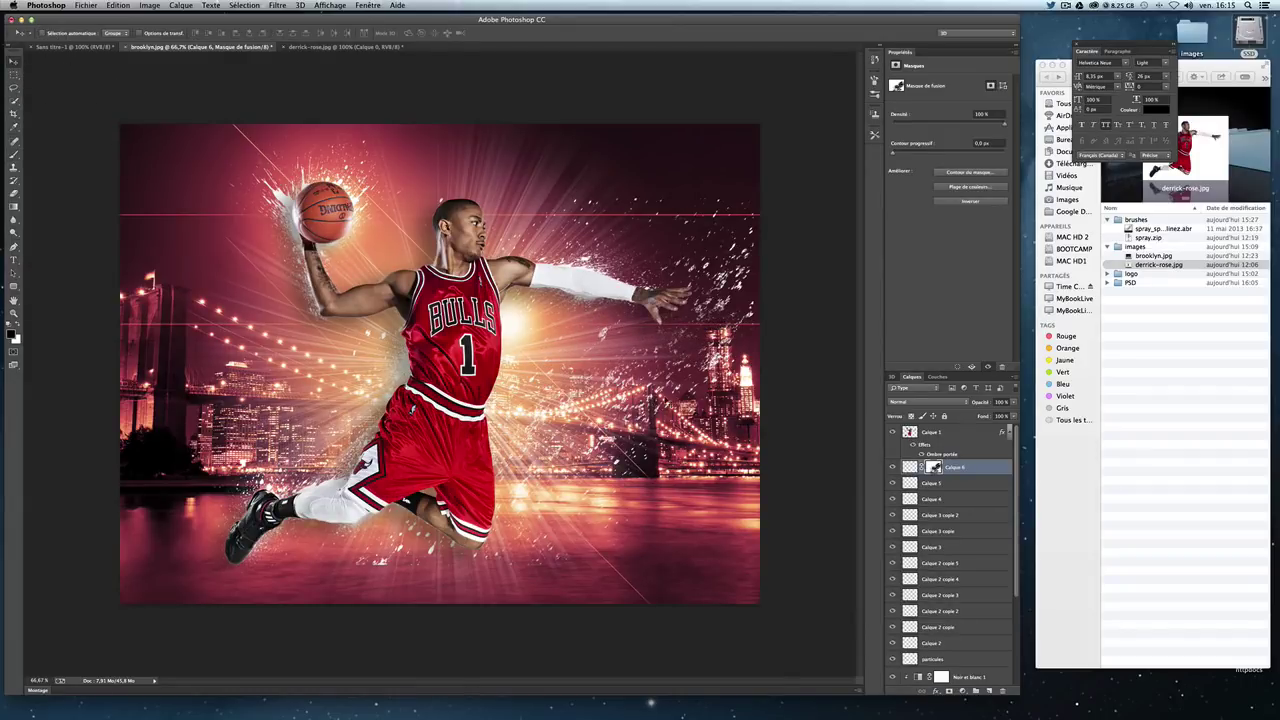
mouse_move(770, 393)
left_mouse_down()
mouse_move(556, 393)
mouse_move(472, 380)
mouse_move(450, 350)
mouse_move(425, 374)
left_mouse_up()
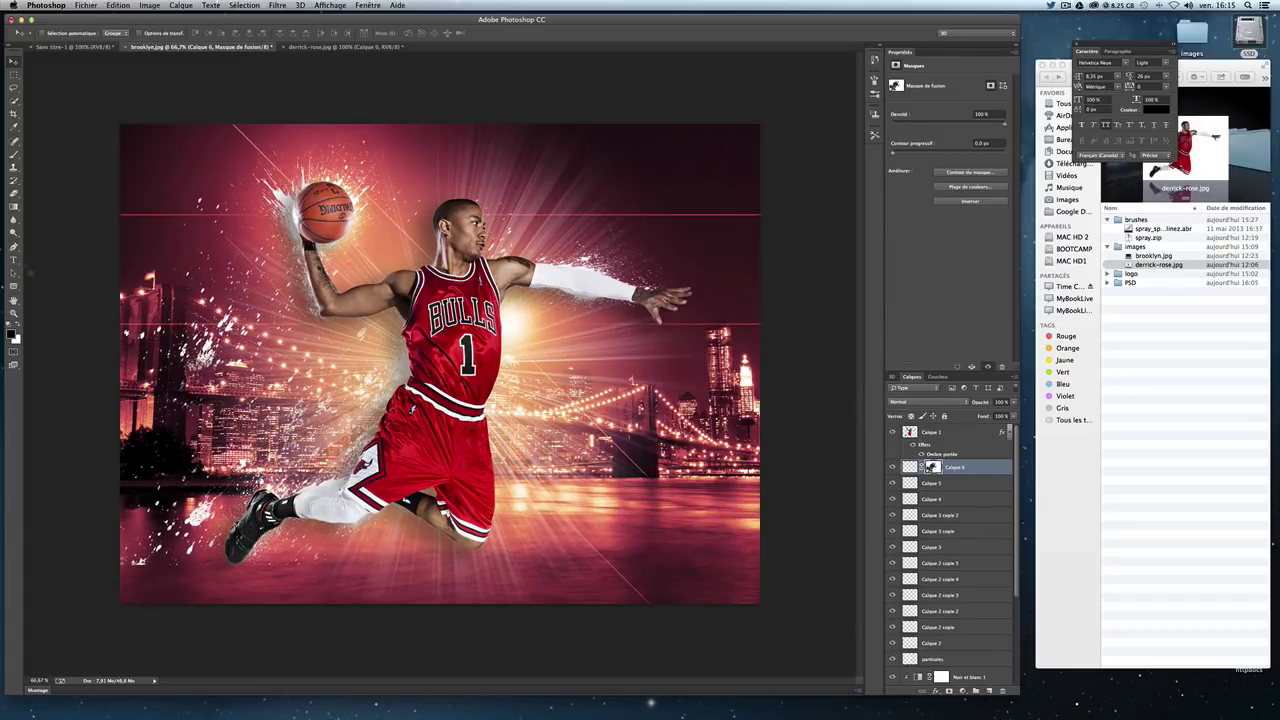
left_click(13, 153)
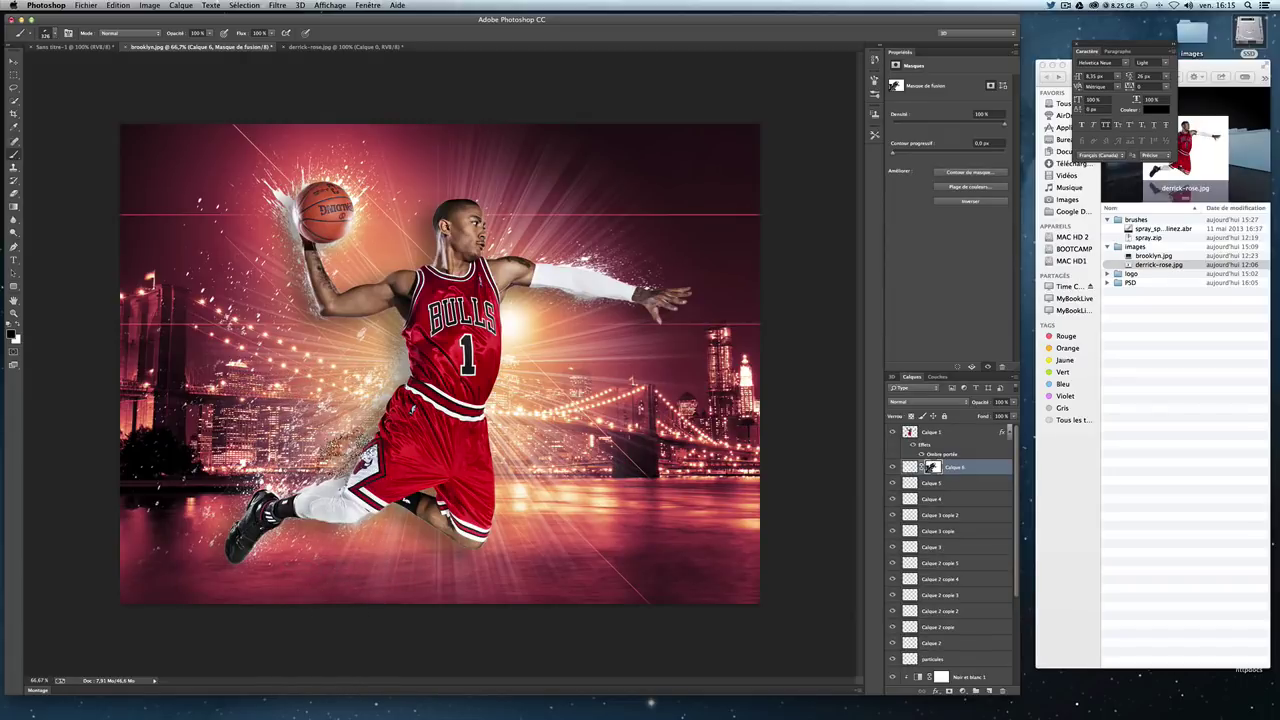
left_click(13, 63)
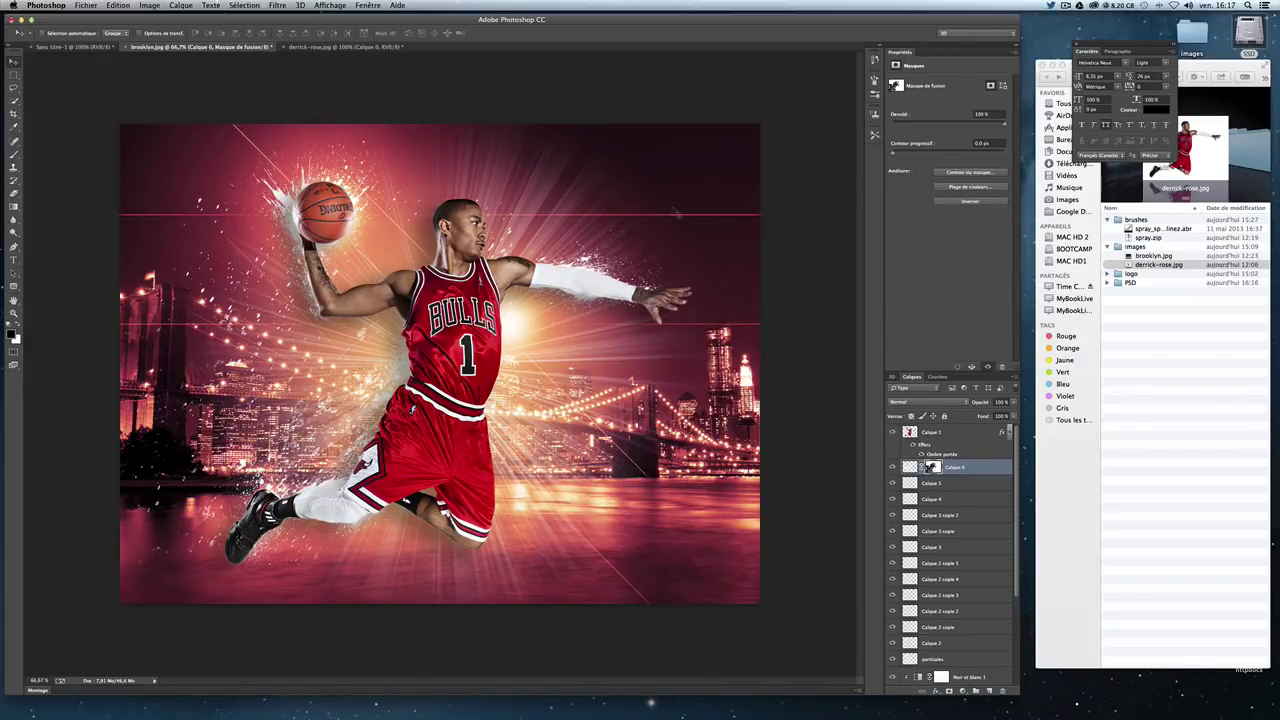
left_click(908, 467)
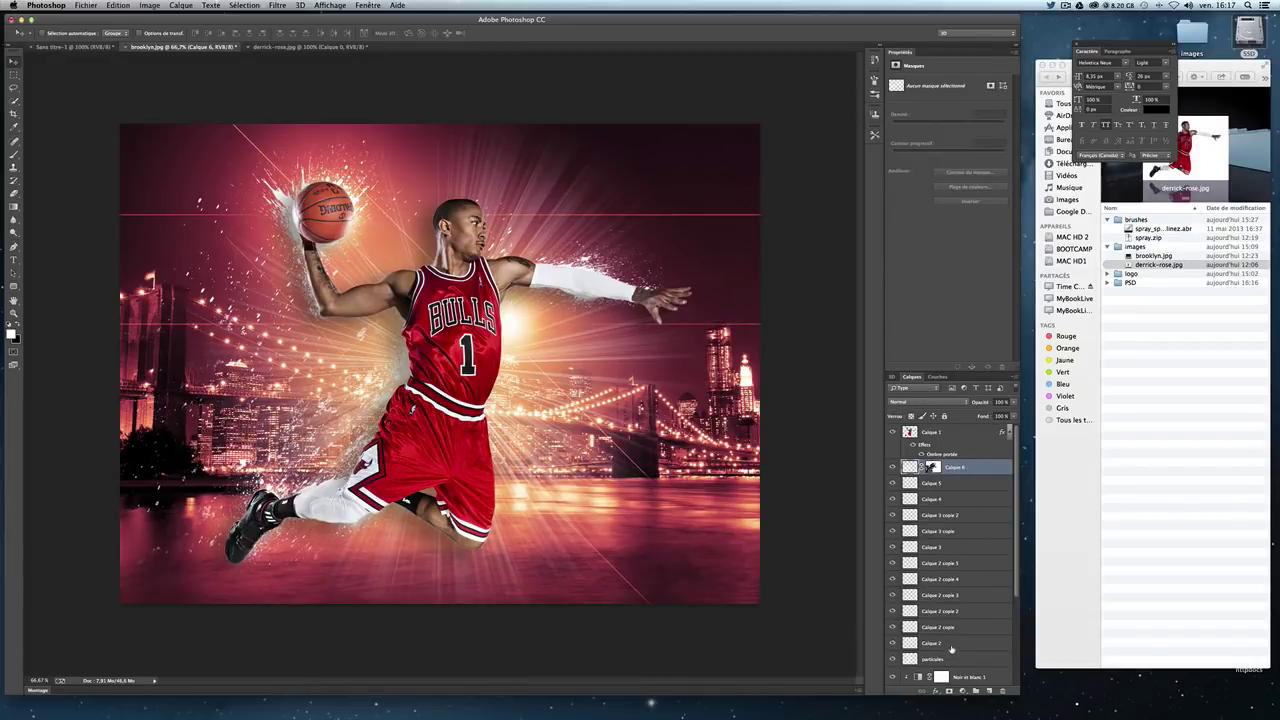
Step: Merge the layers from Calque 2 through particules into Calque 6 and toggle it to compare
left_click(951, 649, "shift")
left_click(965, 660, "shift")
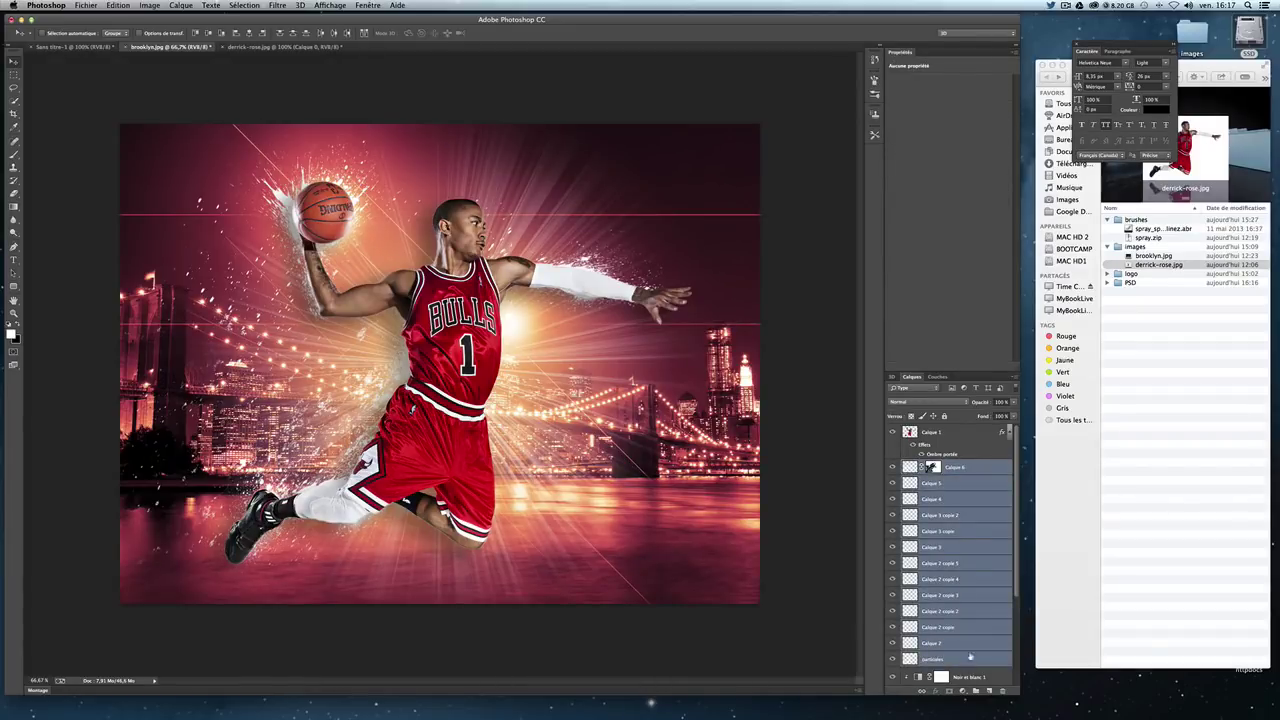
right_click(968, 534)
left_click(1012, 579)
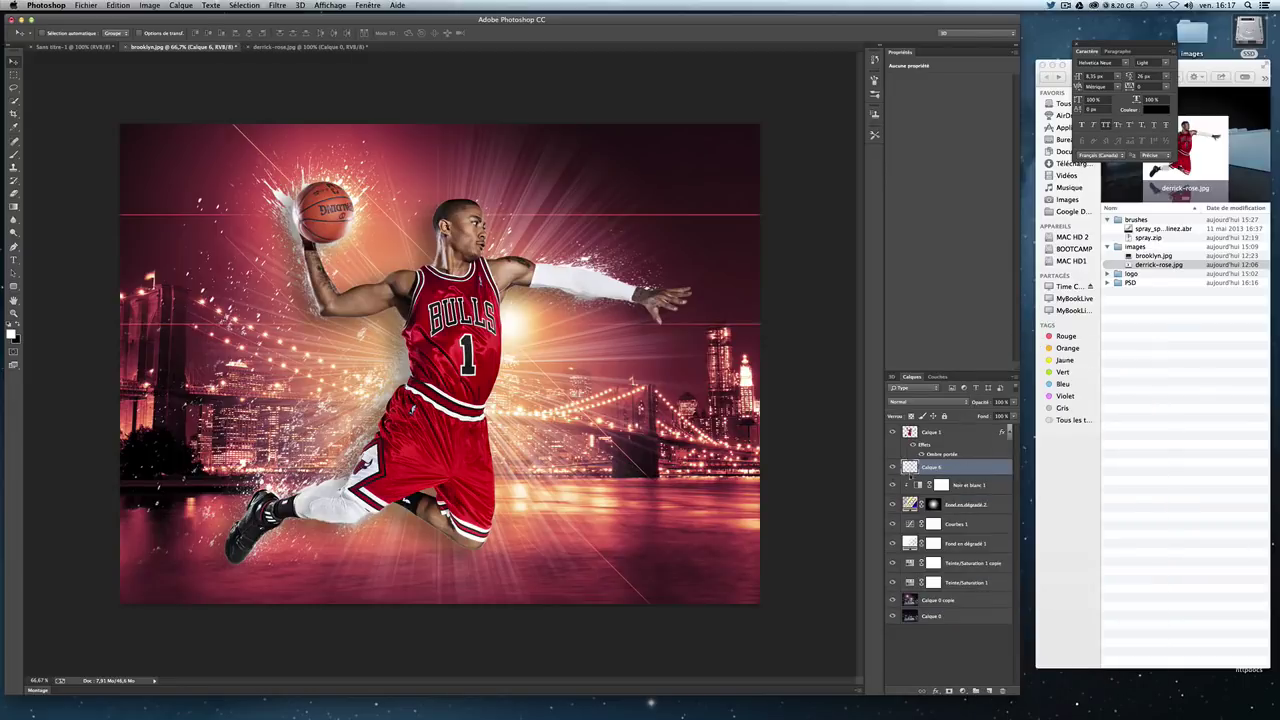
left_click(893, 468)
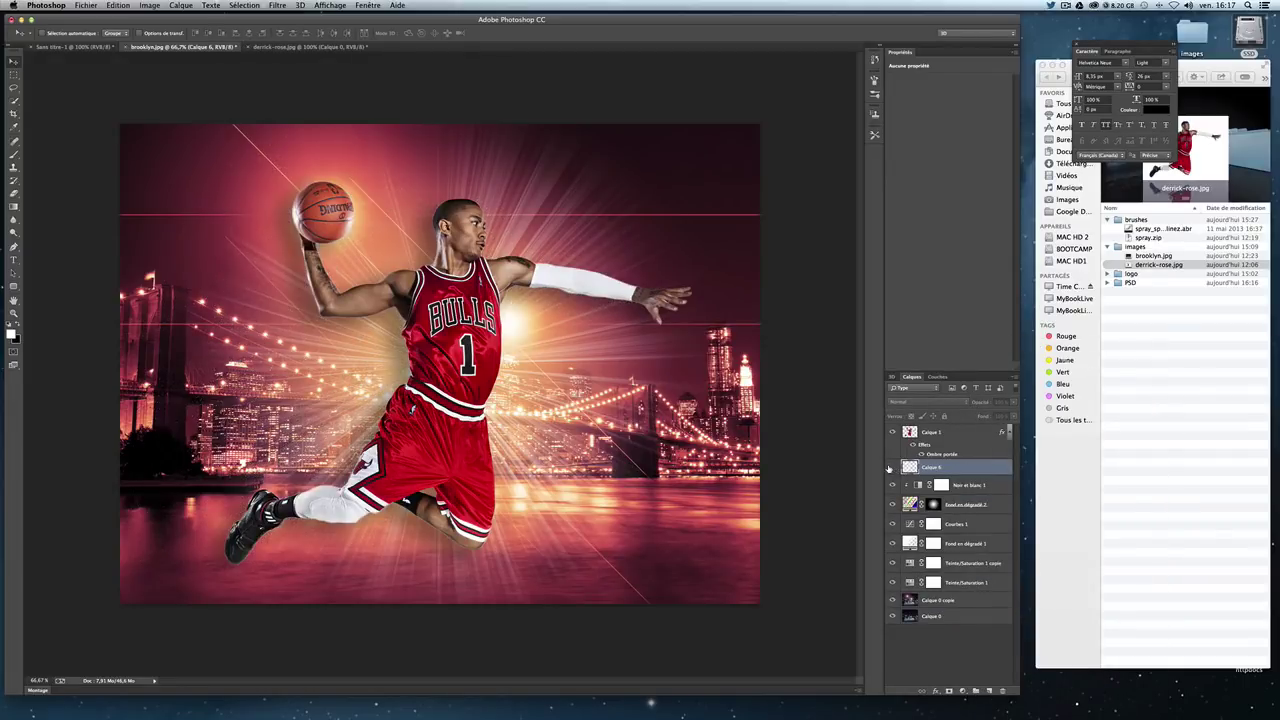
left_click(891, 468)
left_click(891, 468)
left_click(891, 468)
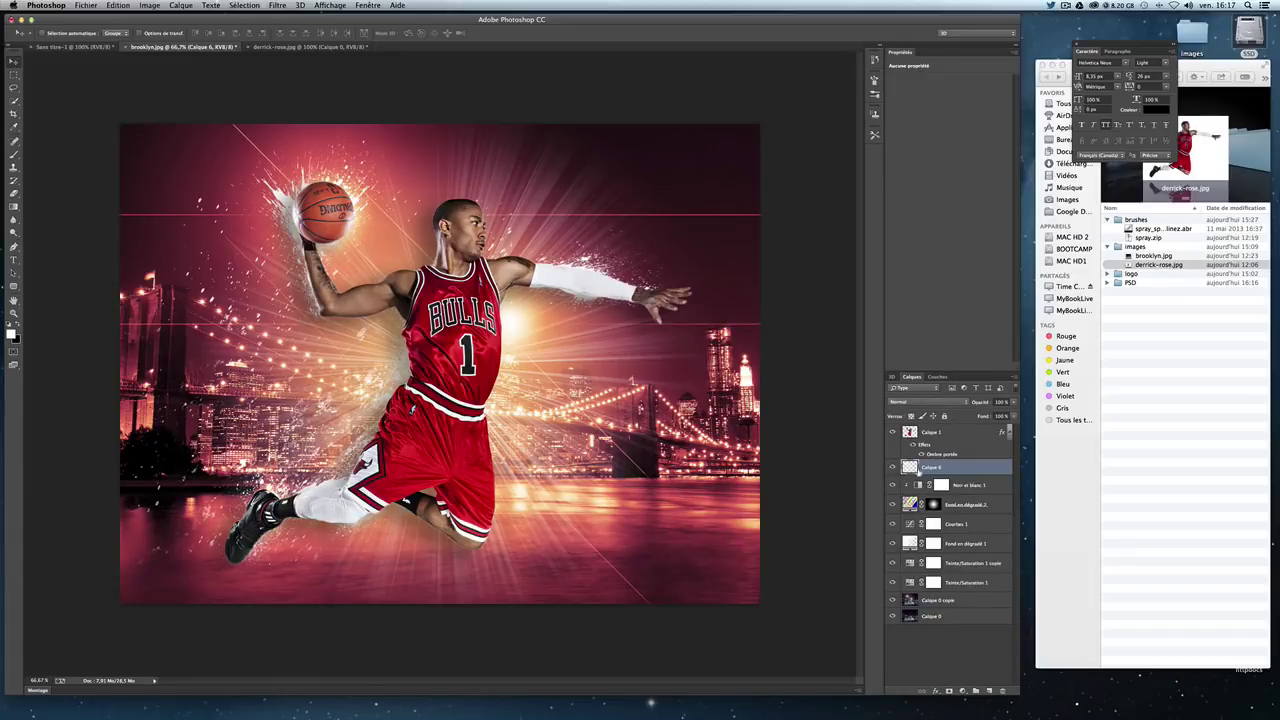
Step: Add a layer mask to Calque 6 and pick a slightly smaller soft round brush at 0% hardness
left_click(949, 692)
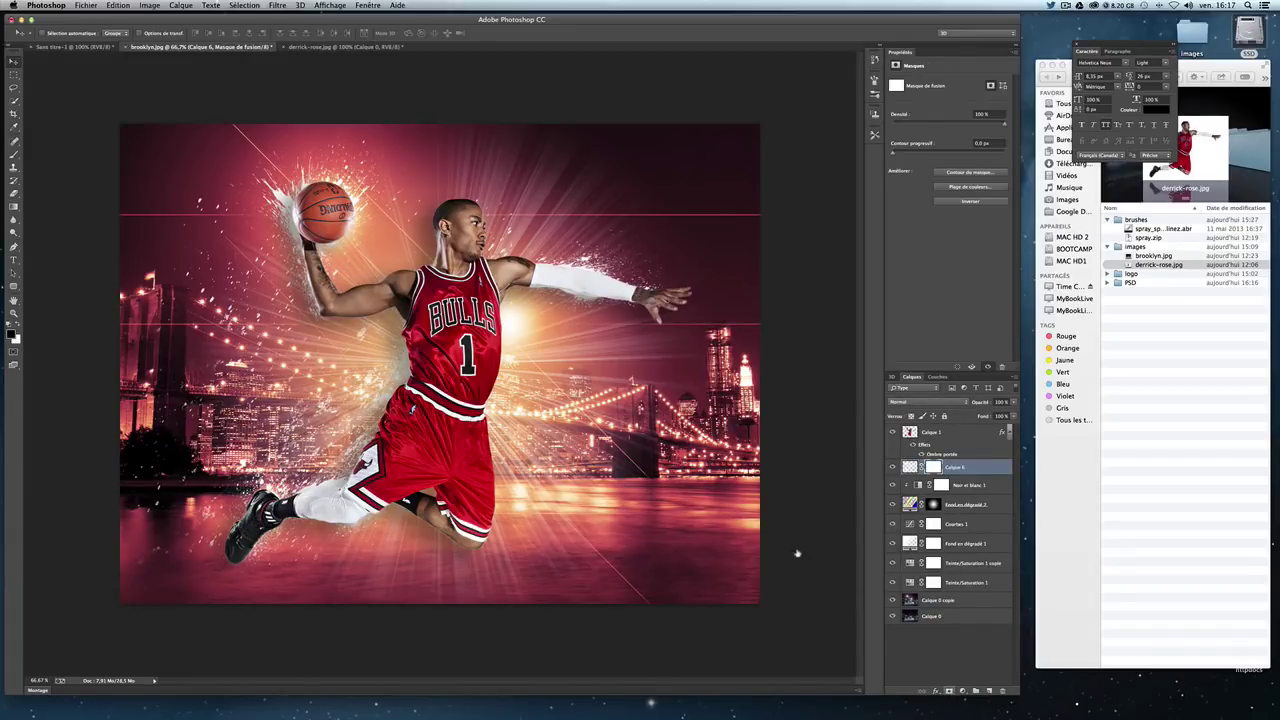
left_click(14, 154)
left_click(46, 34)
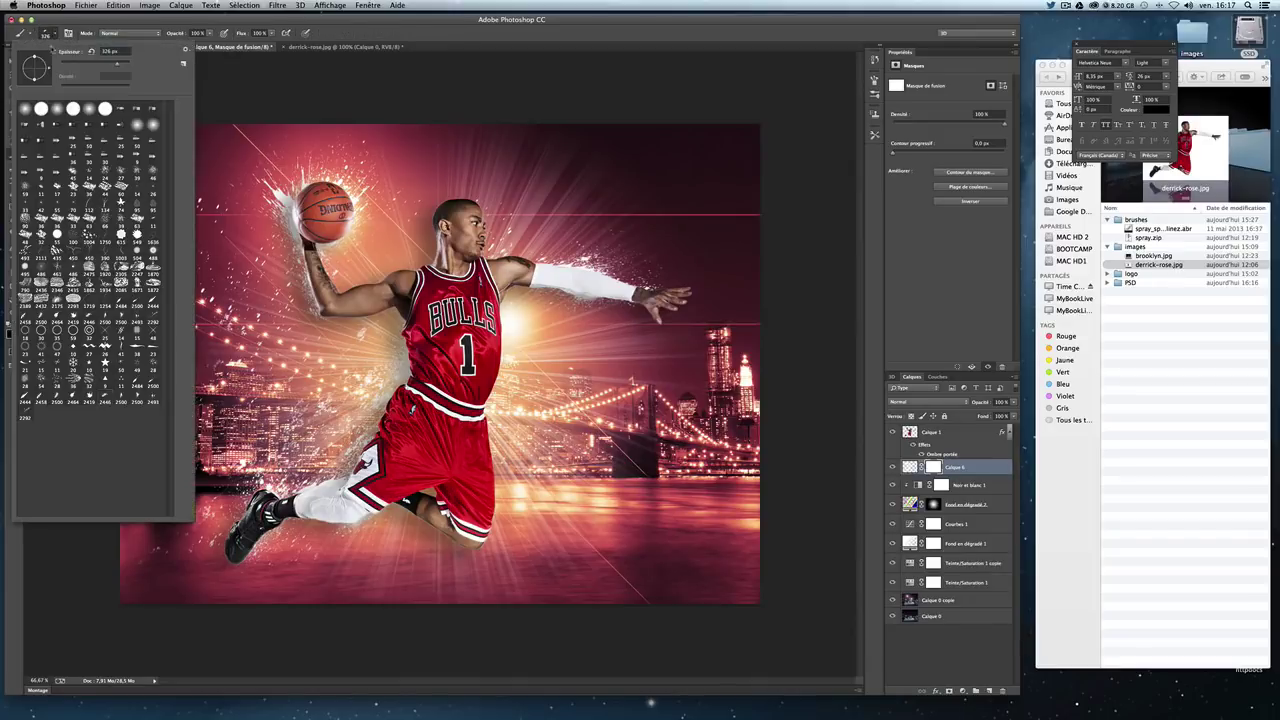
left_click(22, 113)
left_click_drag(95, 65, 89, 65)
left_click(220, 249)
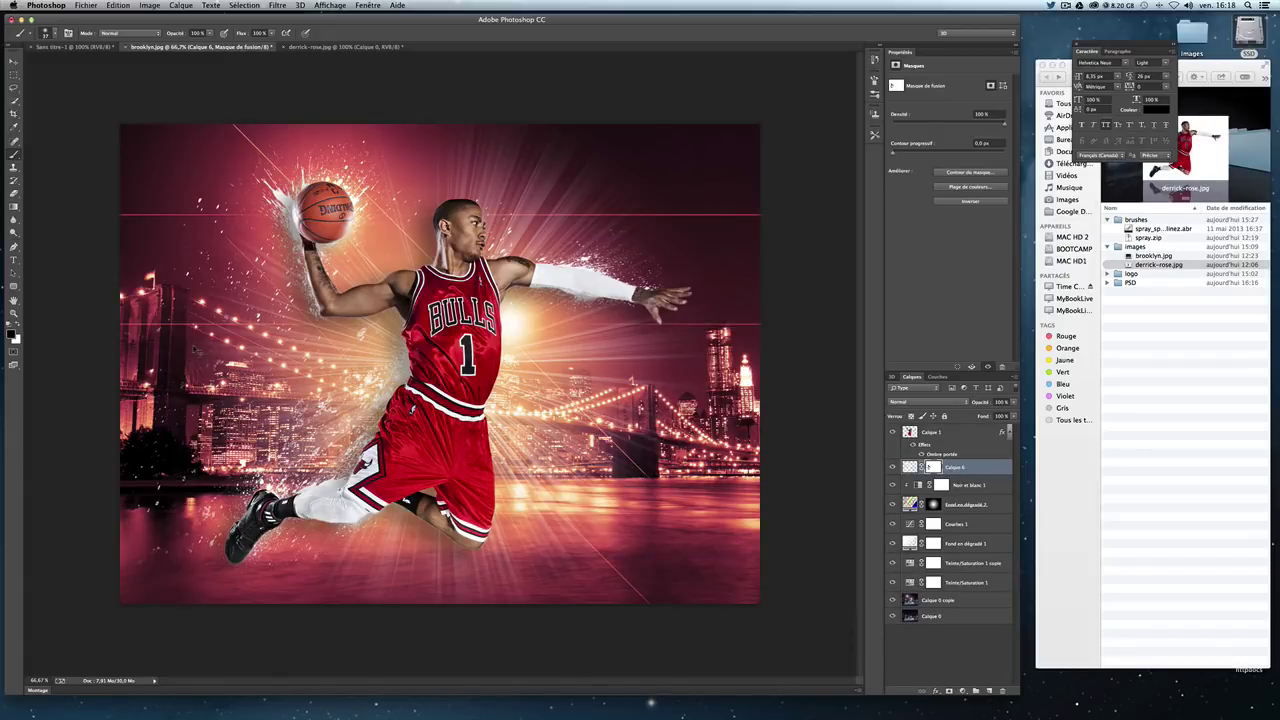
Step: Save as brooklyn.psd in tuto-basket with maximum compatibility, select all, and start a new document
key("ctrl+shift+s")
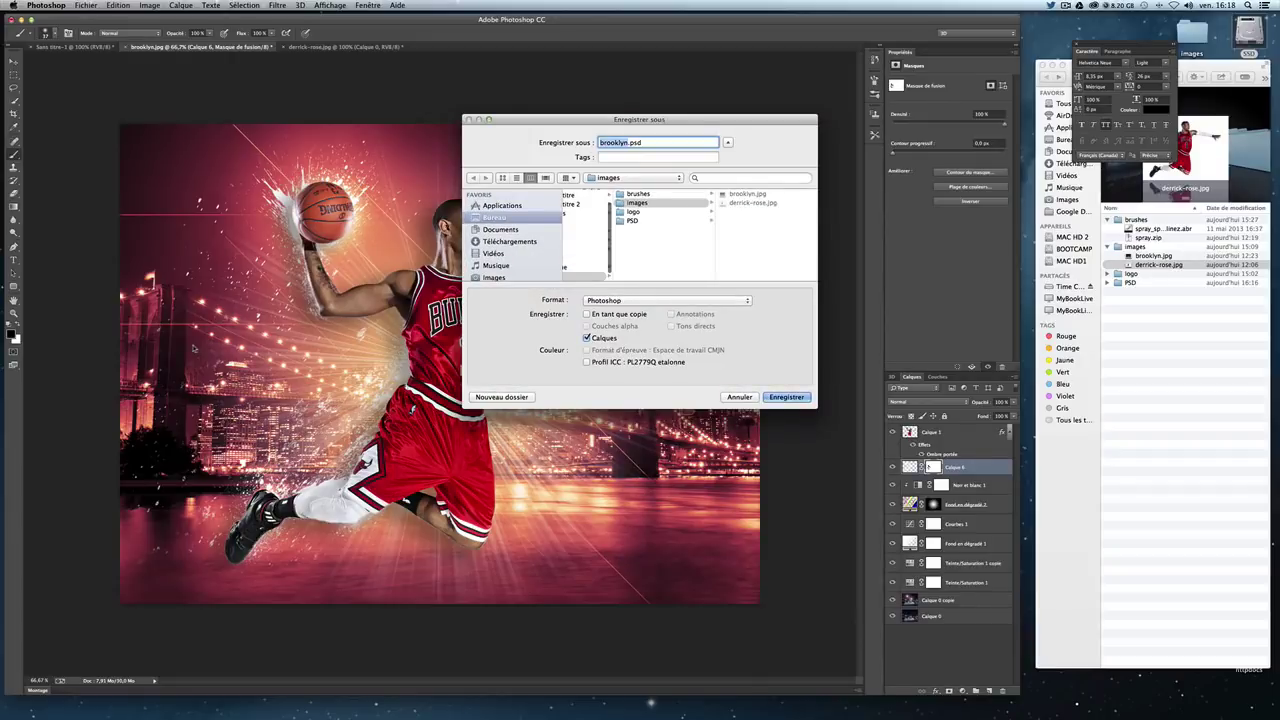
left_click(651, 243)
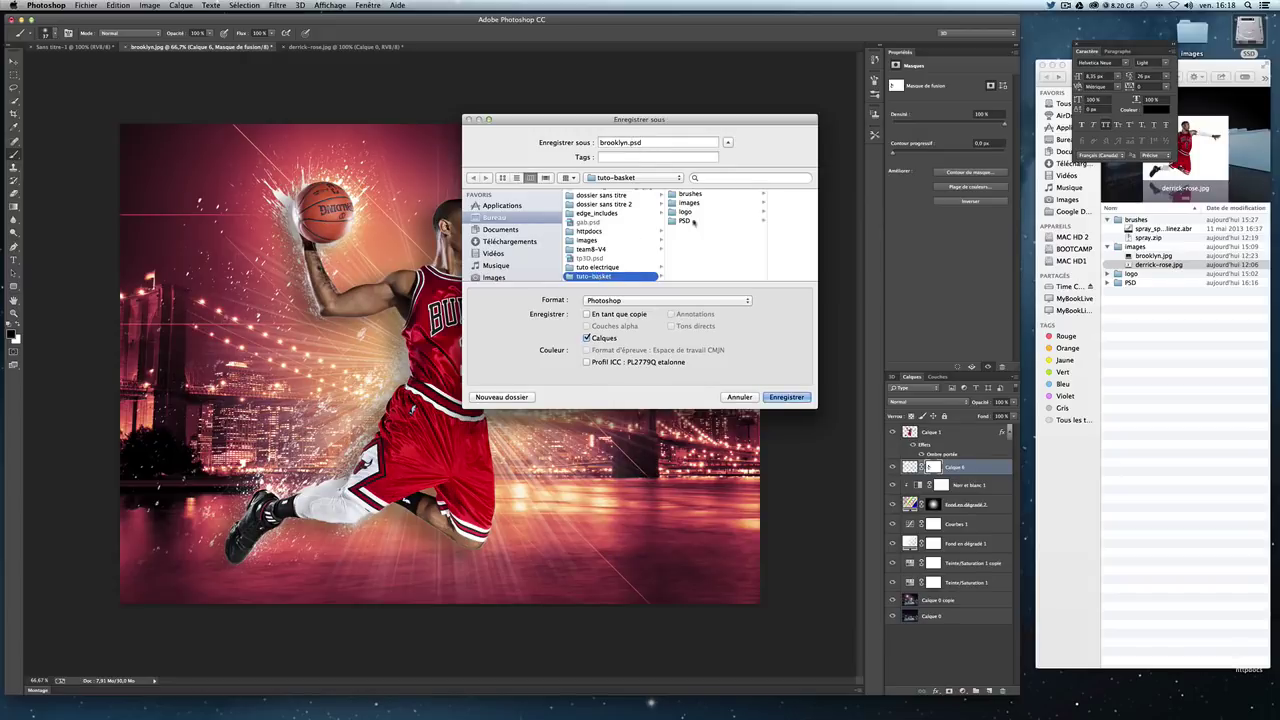
left_click(790, 397)
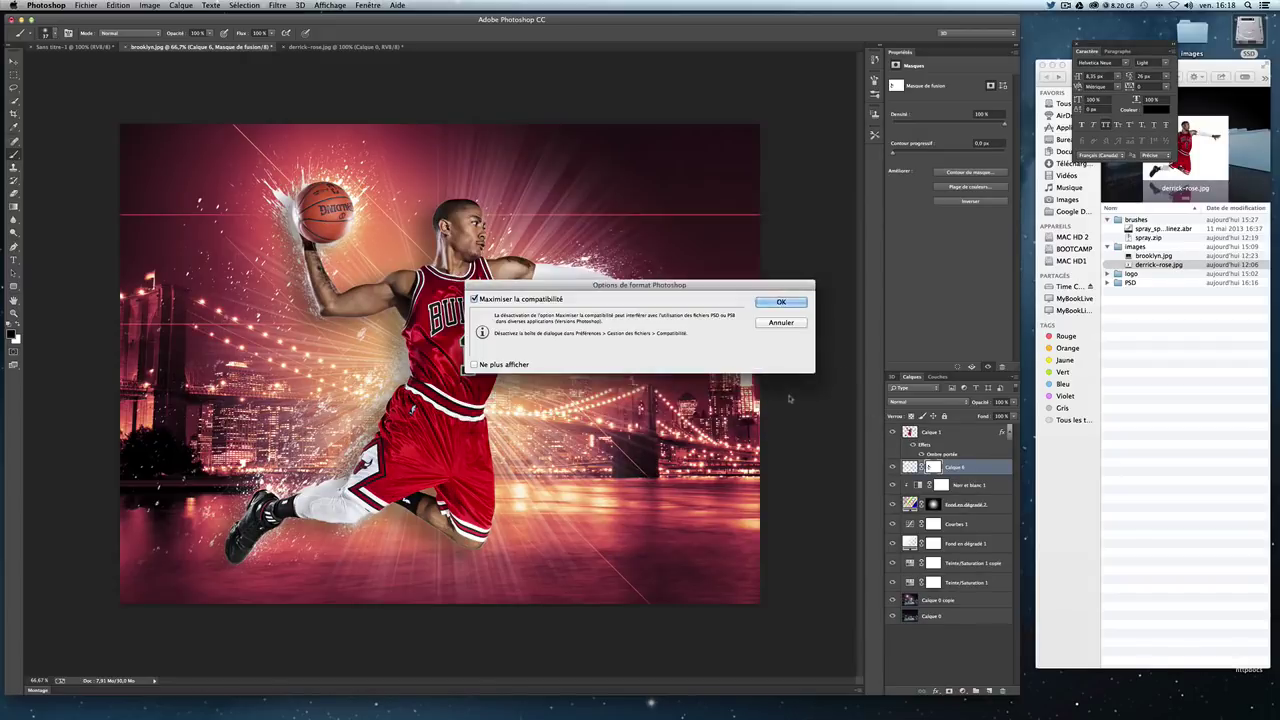
left_click(783, 304)
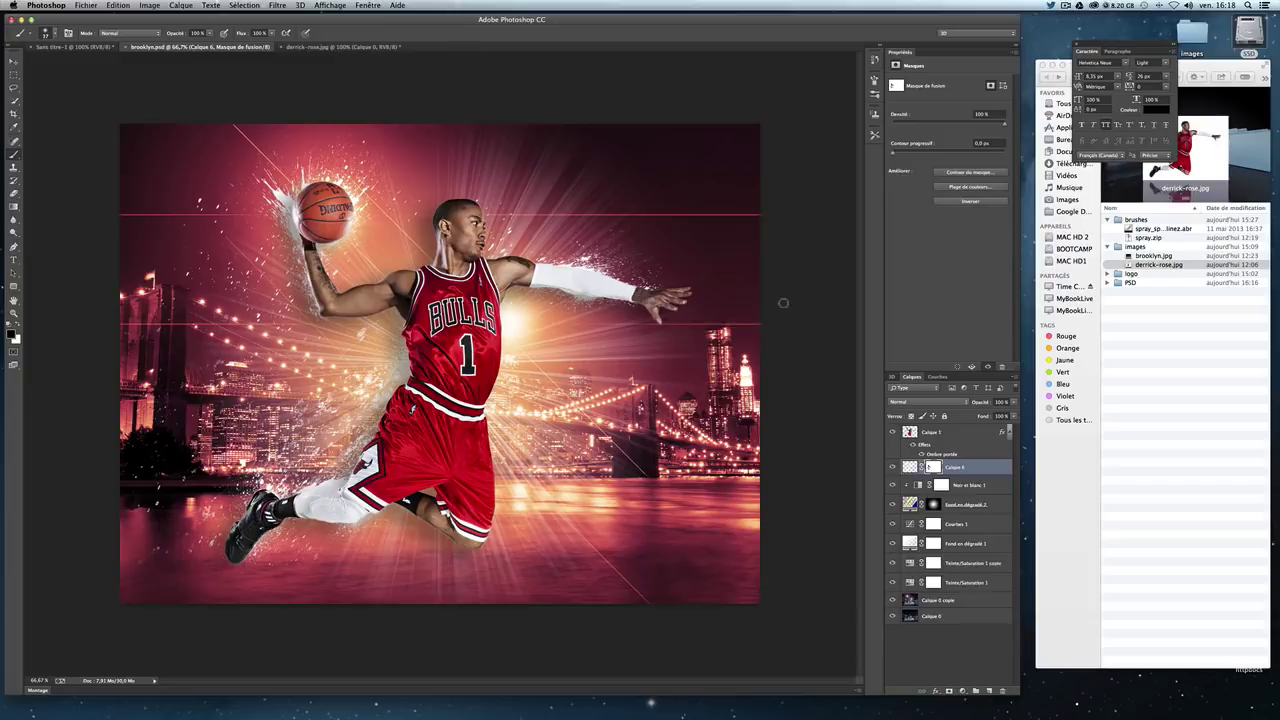
key("ctrl+a")
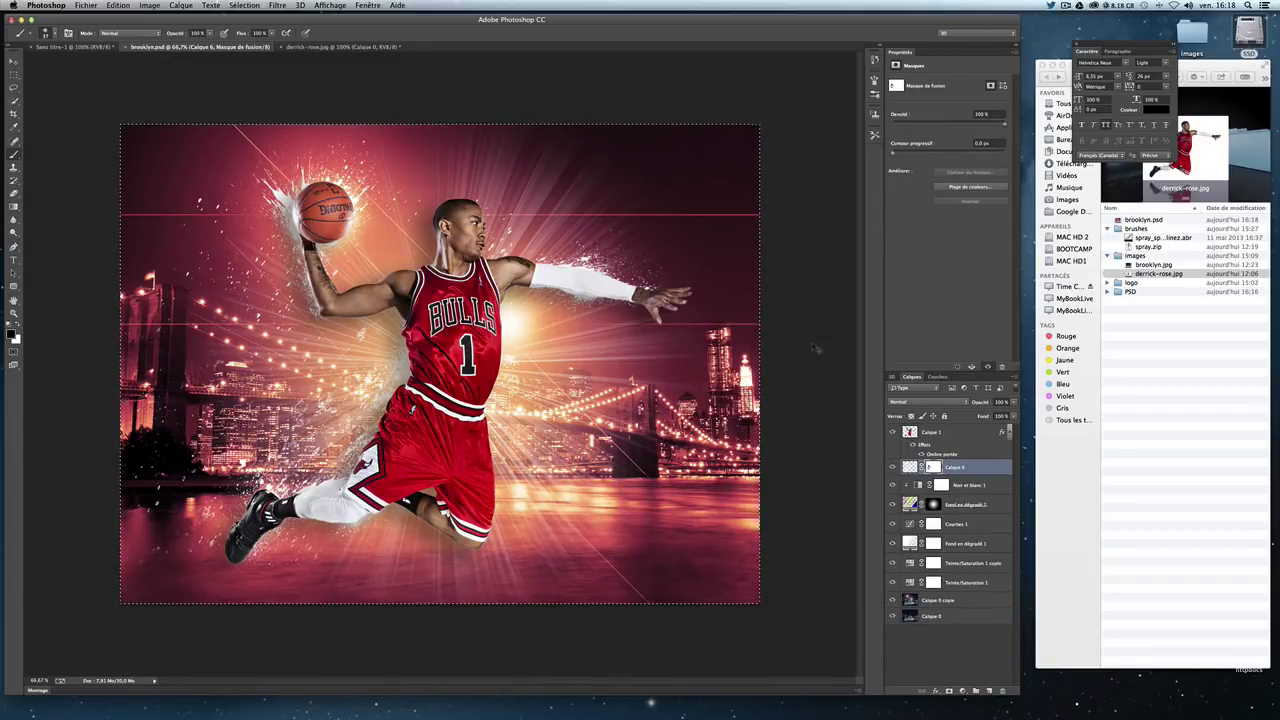
key("ctrl+n")
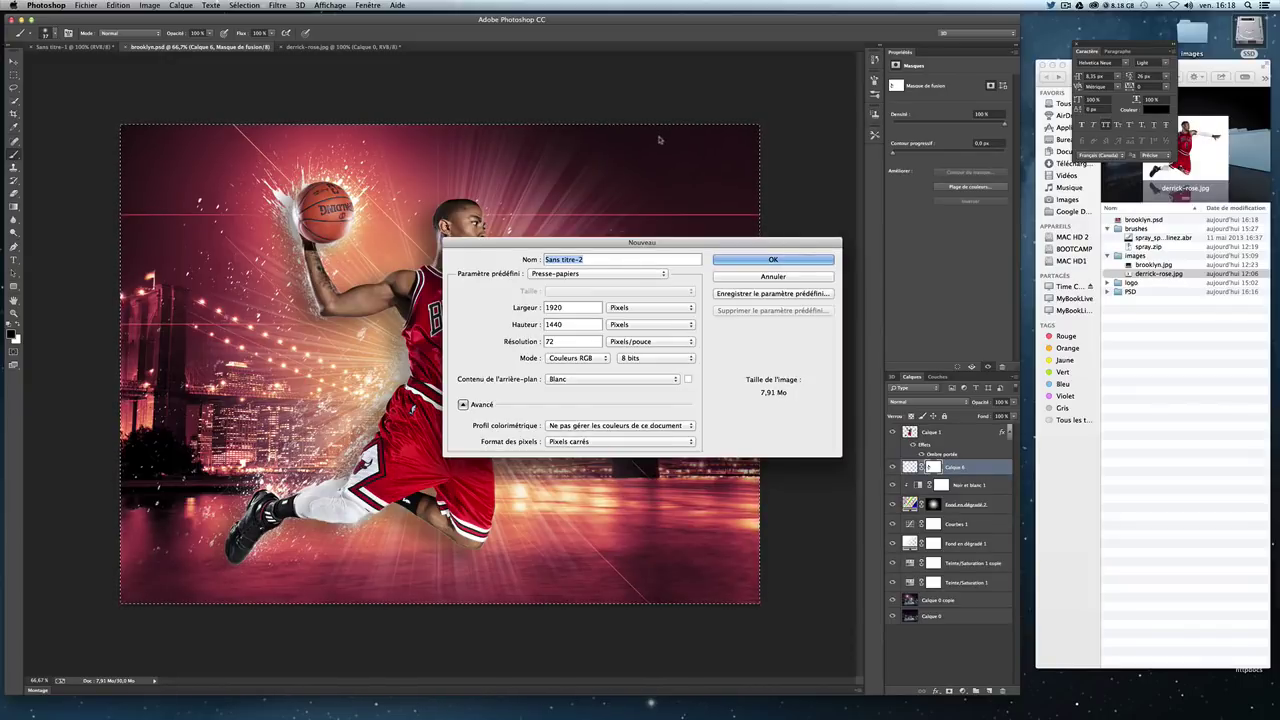
Step: Create the 1920 × 1440 document, paste the composite as Calque 1, and browse the Filter menu
left_click(778, 258)
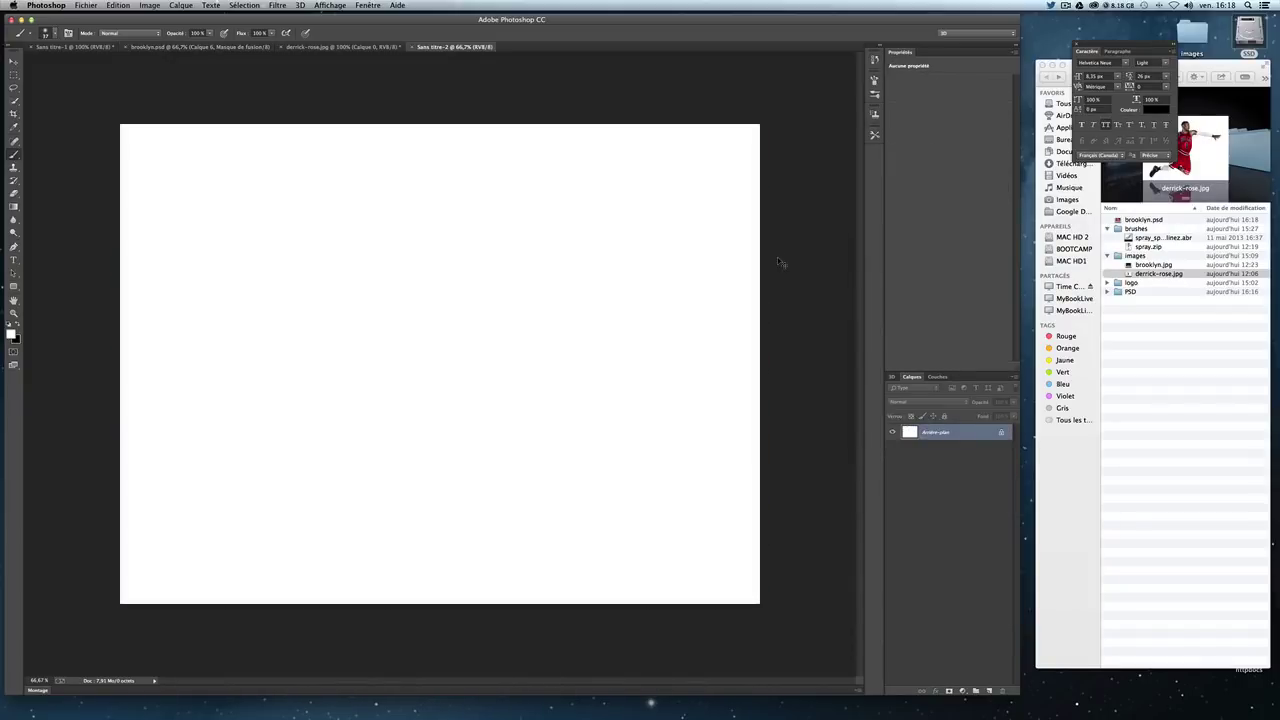
key("ctrl+v")
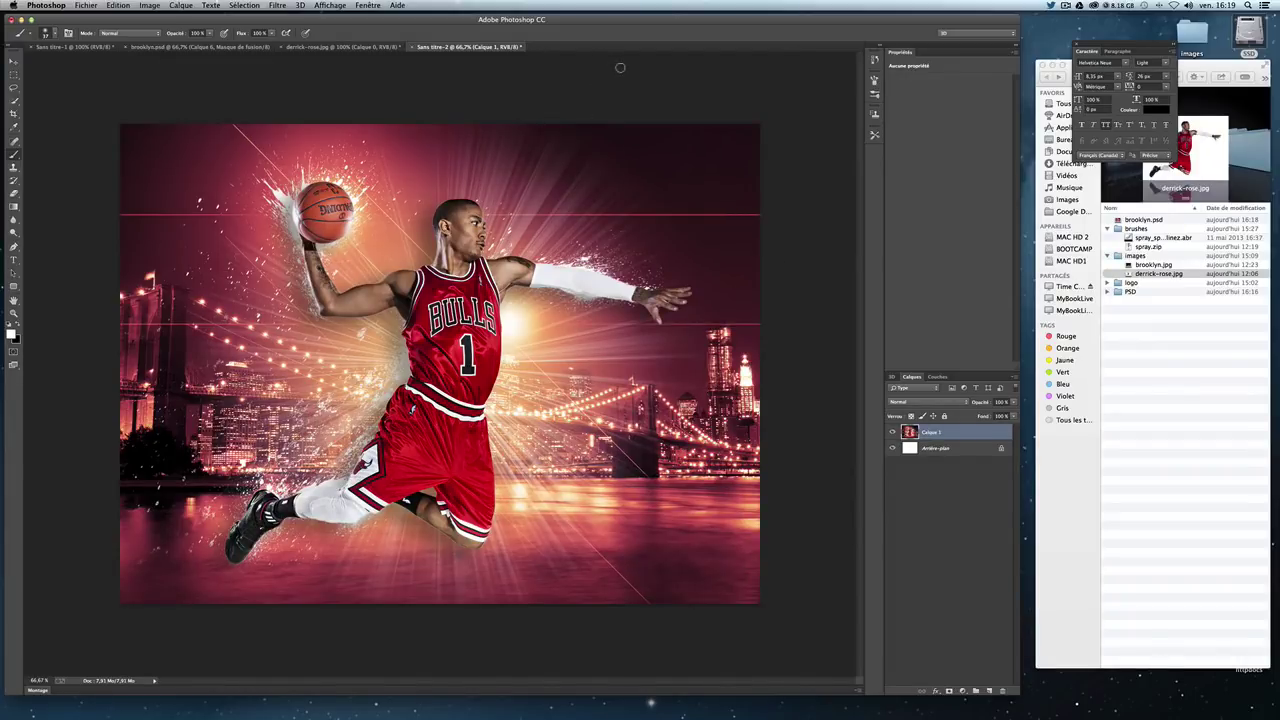
left_click(277, 5)
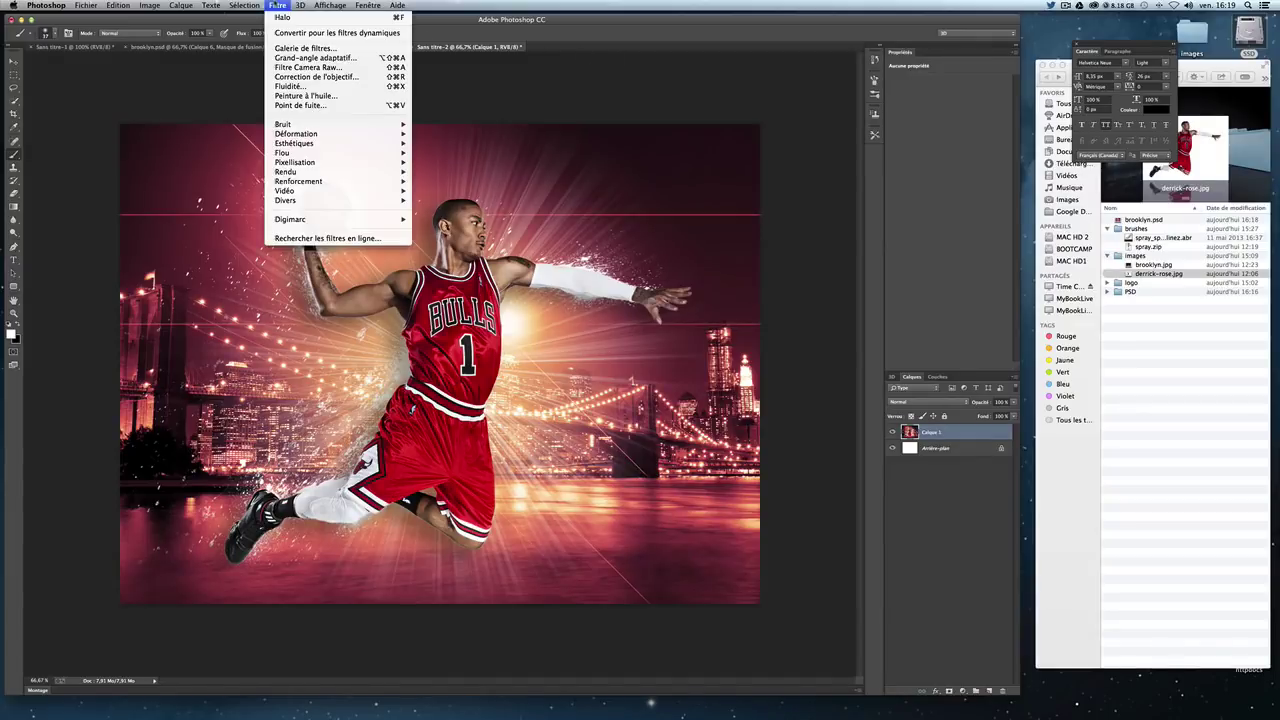
left_click(277, 5)
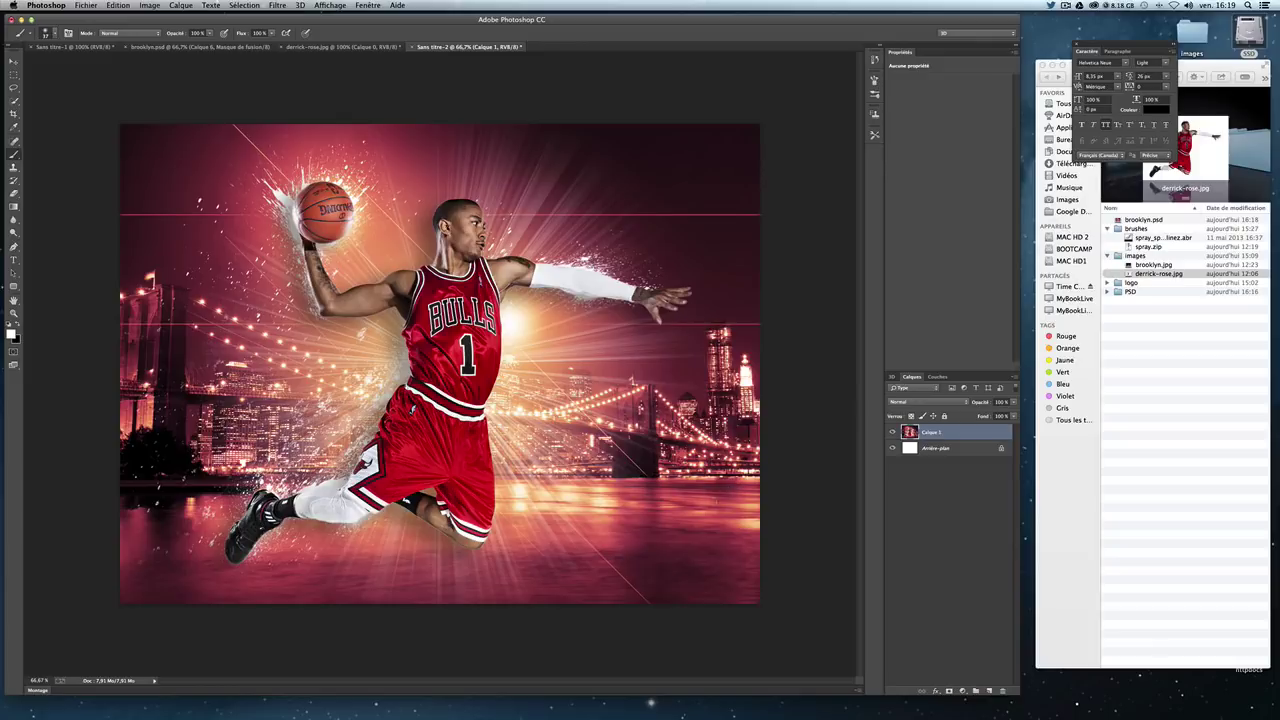
left_click(277, 5)
mouse_move(286, 172)
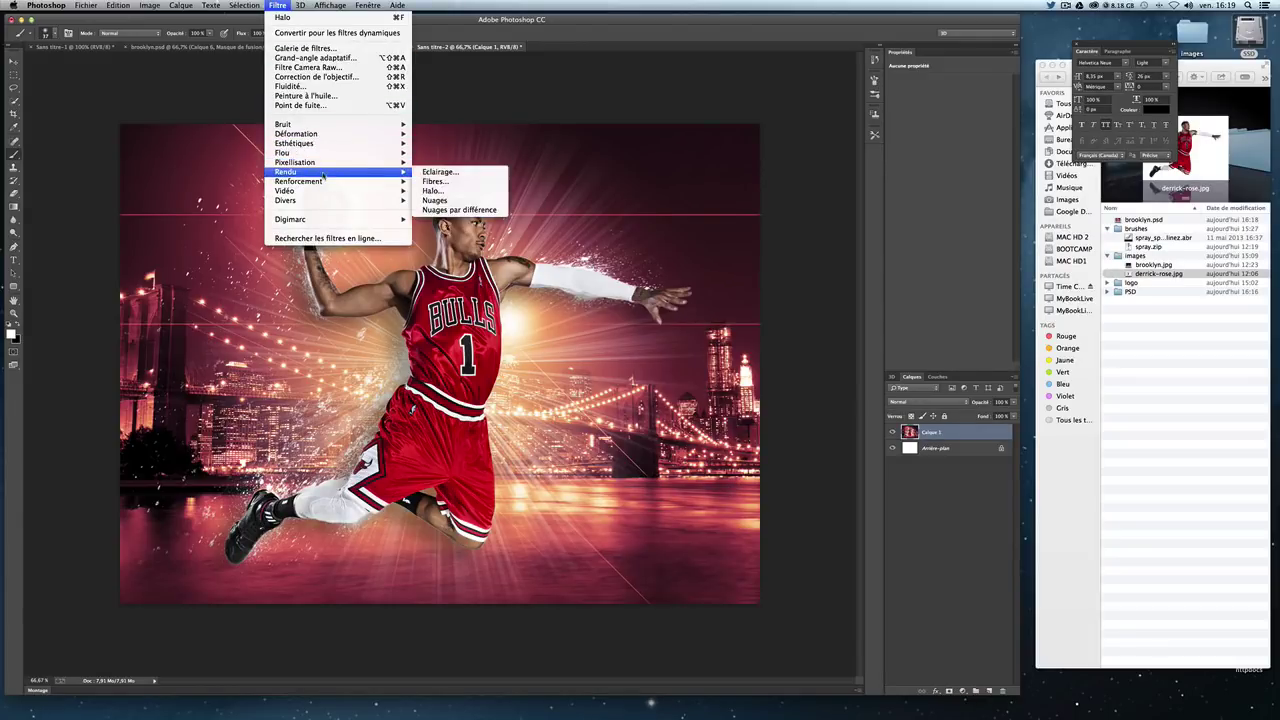
Step: Apply a Lens Correction vignette with amount -75 and midpoint +15
left_click(320, 77)
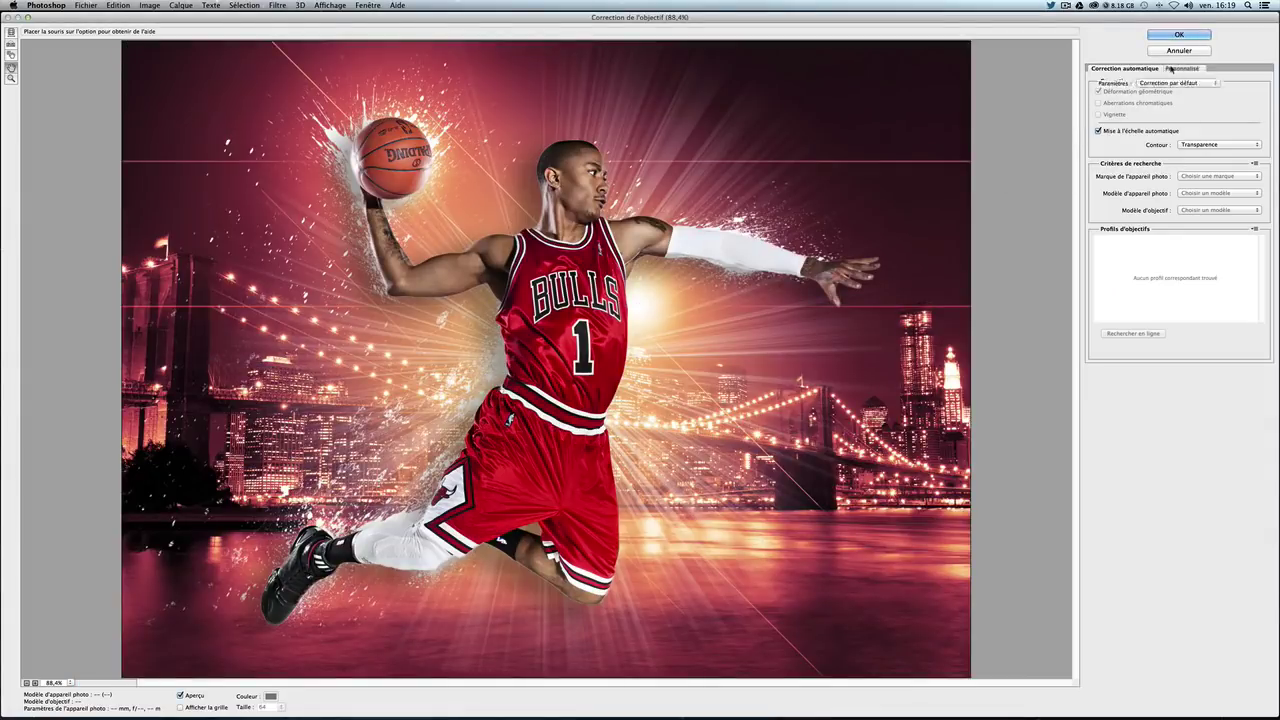
left_click(1171, 68)
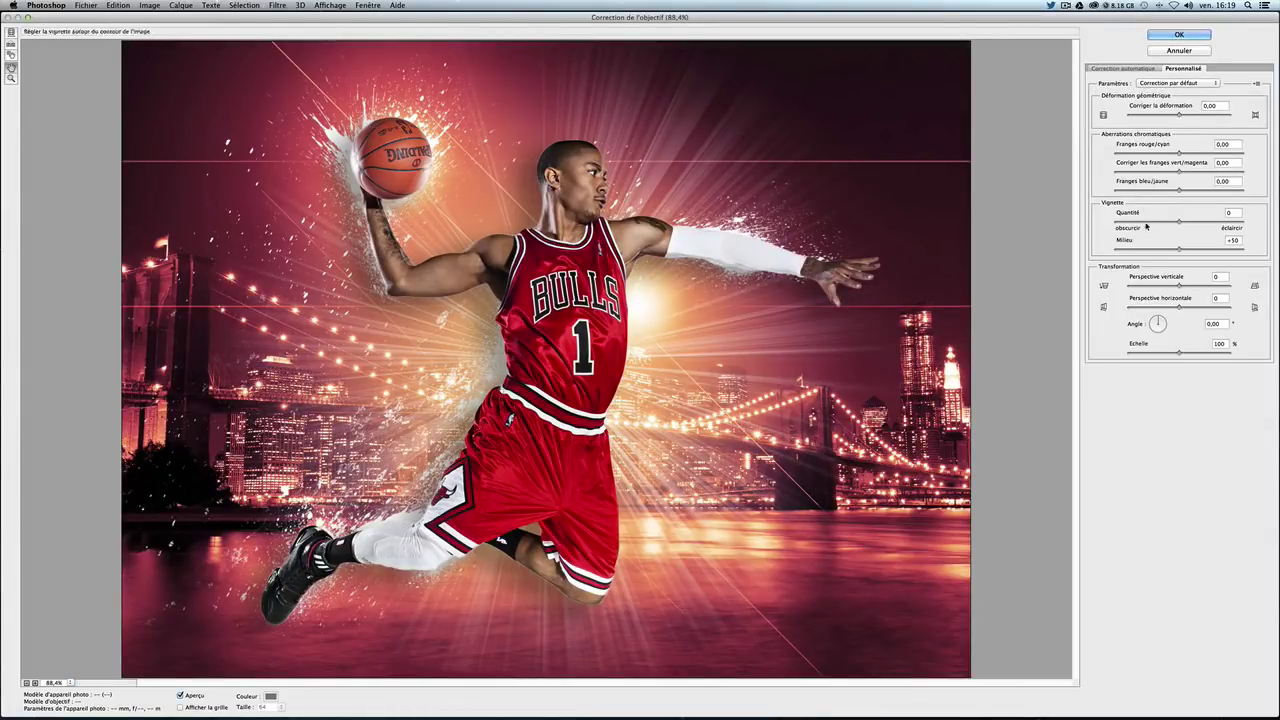
left_click_drag(1156, 222, 1143, 221)
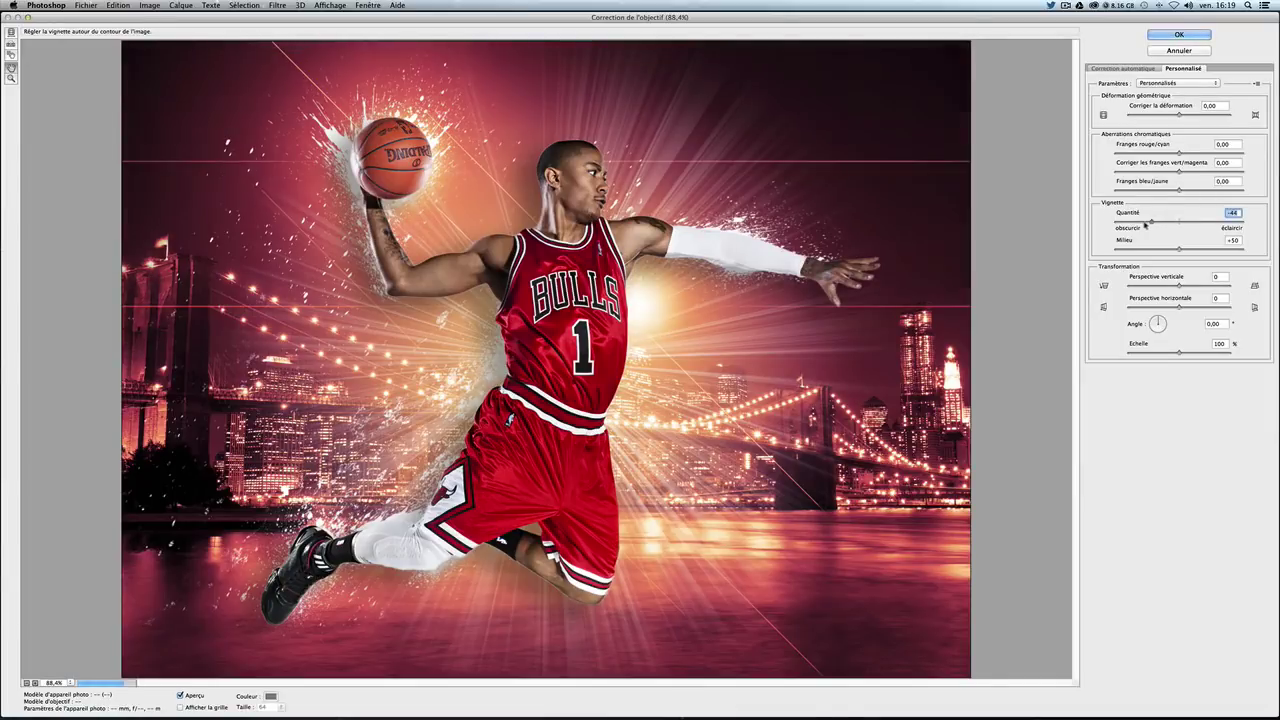
left_click_drag(1203, 251, 1219, 250)
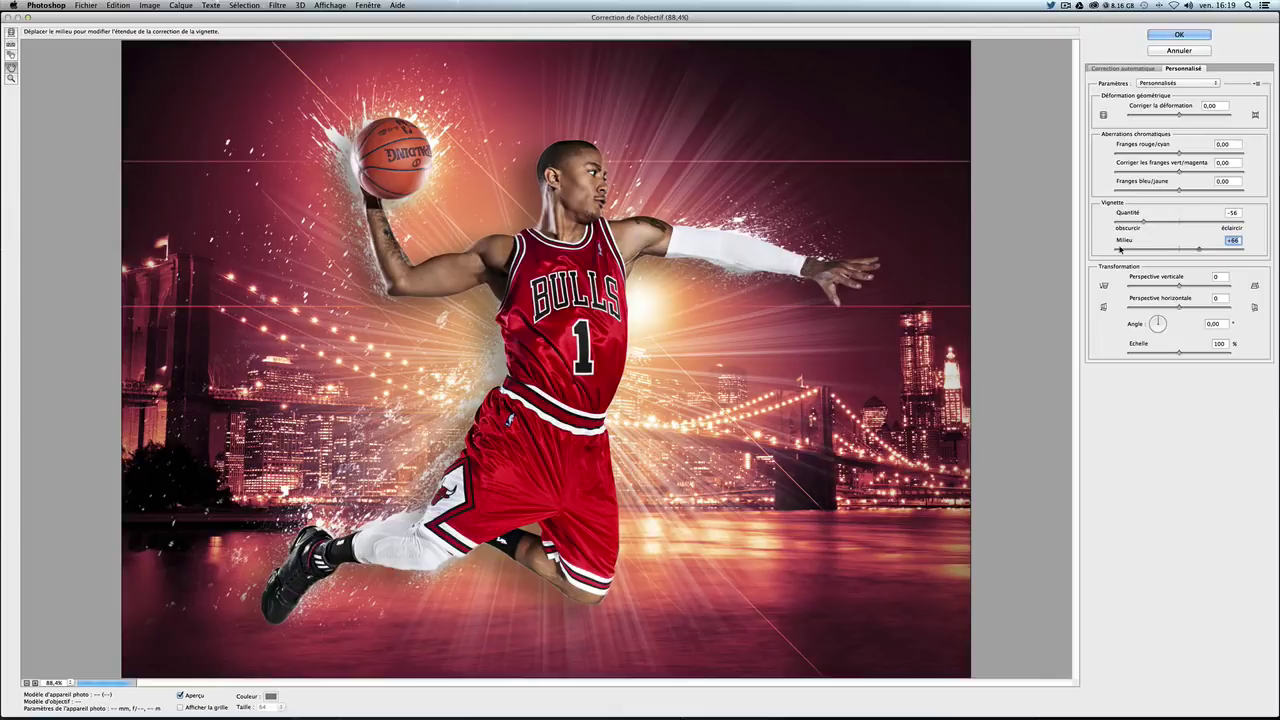
mouse_move(1118, 250)
left_mouse_down()
mouse_move(1150, 250)
mouse_move(1131, 252)
left_mouse_up()
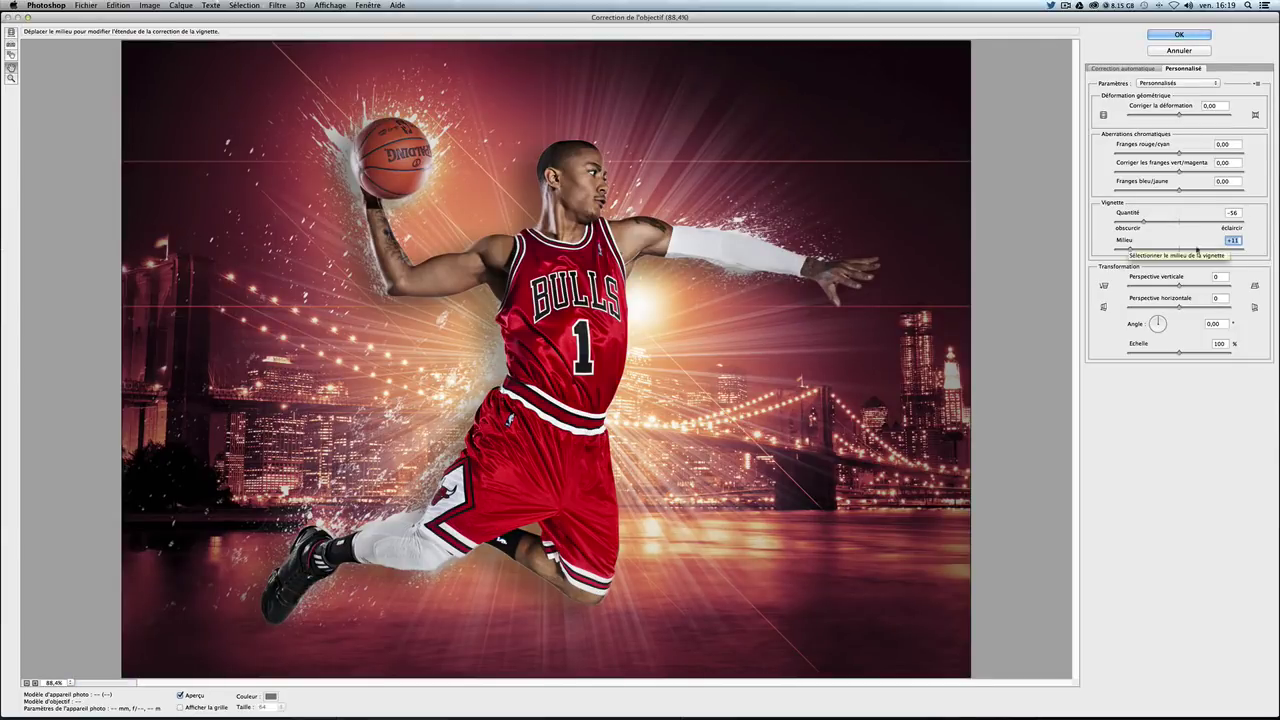
left_click_drag(1144, 221, 1132, 222)
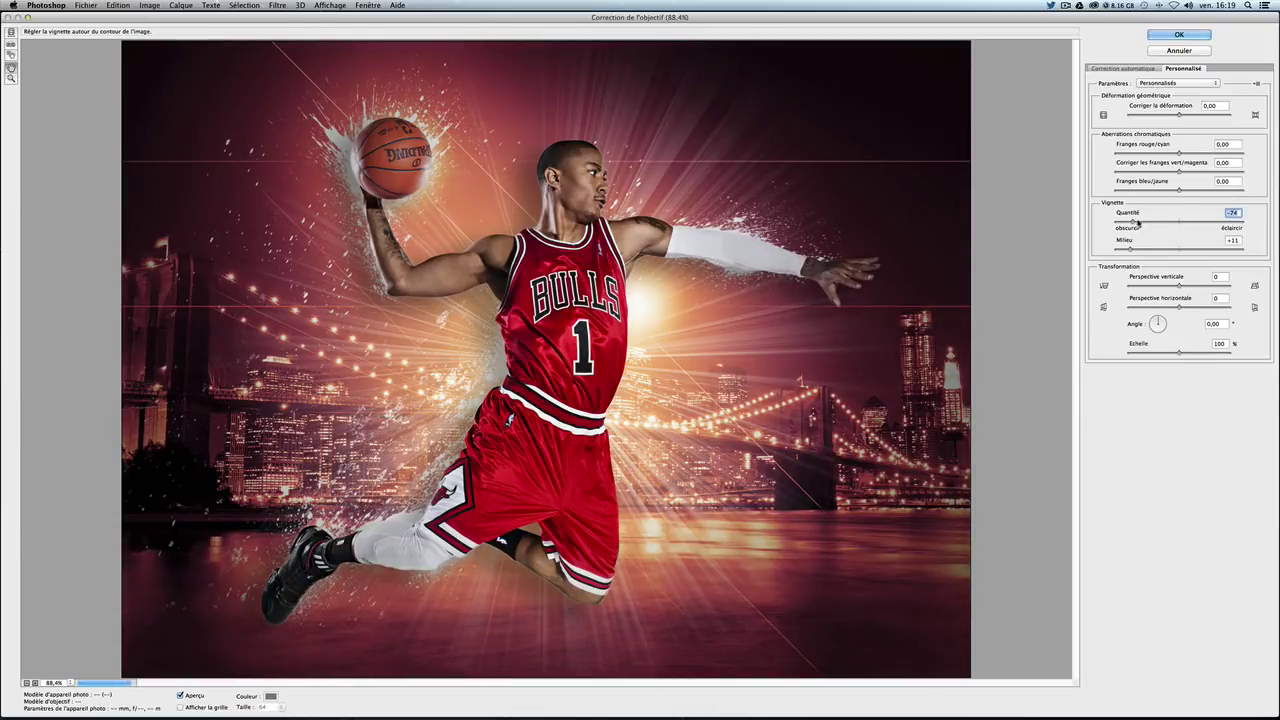
type("-75")
key("Tab")
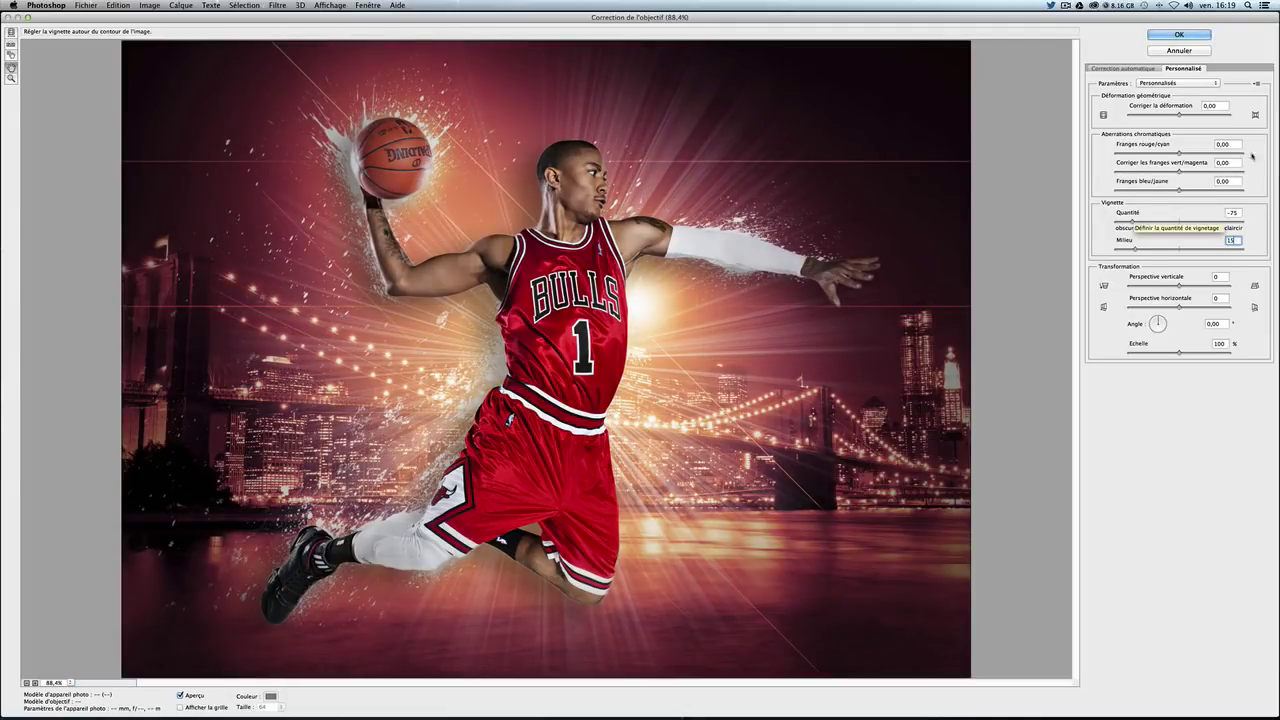
left_click(1157, 40)
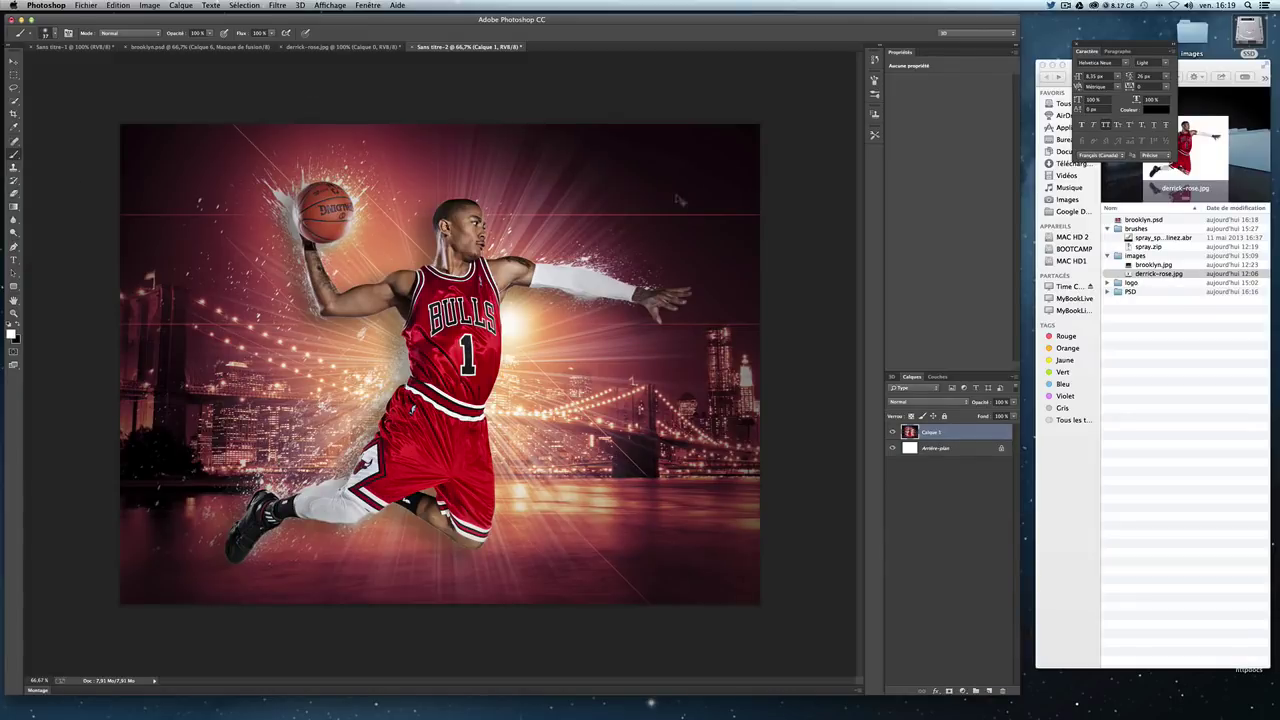
Step: Undo and redo the vignette to compare, then reopen the Filter menu
key("ctrl+z")
key("ctrl+z")
key("ctrl+z")
key("ctrl+z")
key("ctrl+z")
key("ctrl+z")
key("ctrl+z")
key("ctrl+z")
key("ctrl+z")
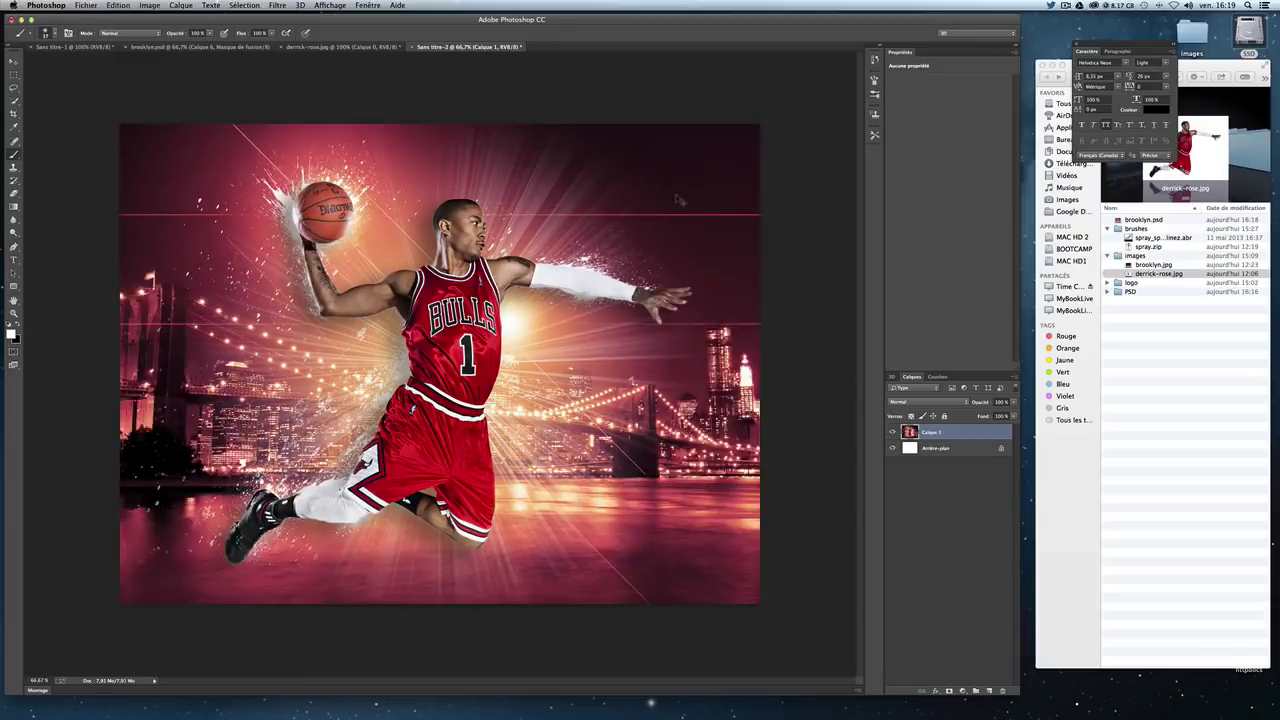
key("ctrl+z")
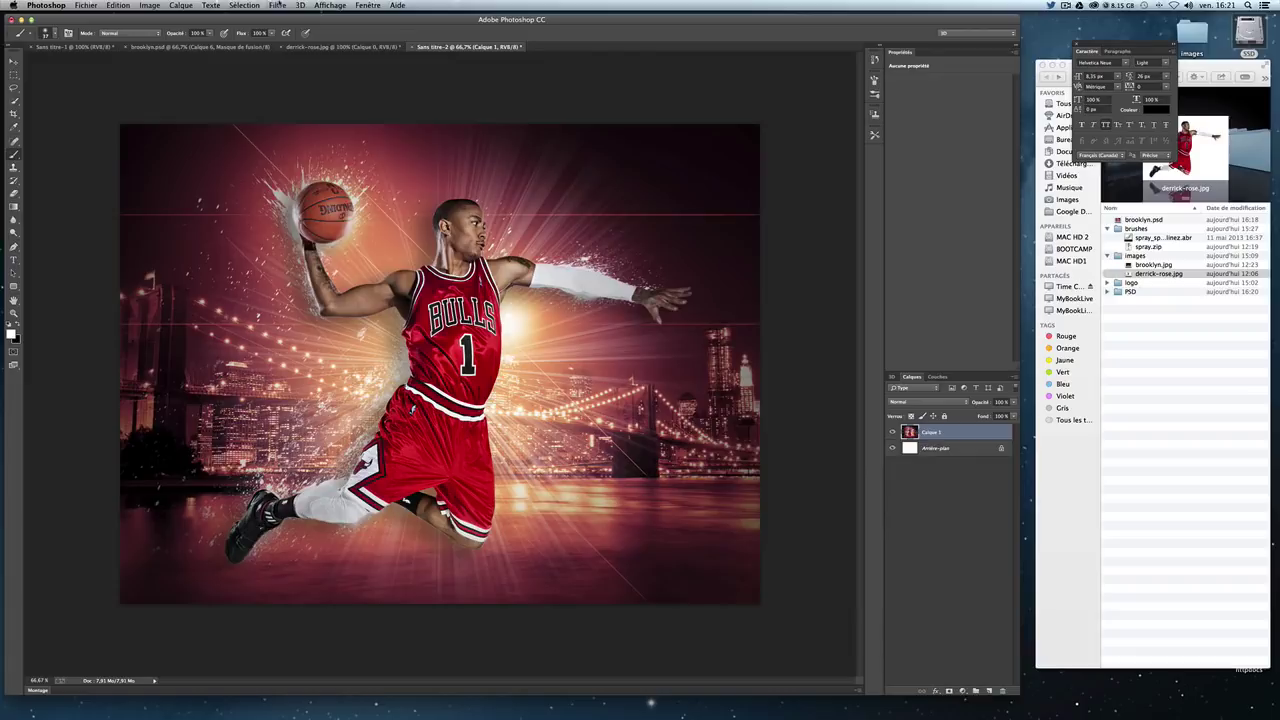
left_click(279, 4)
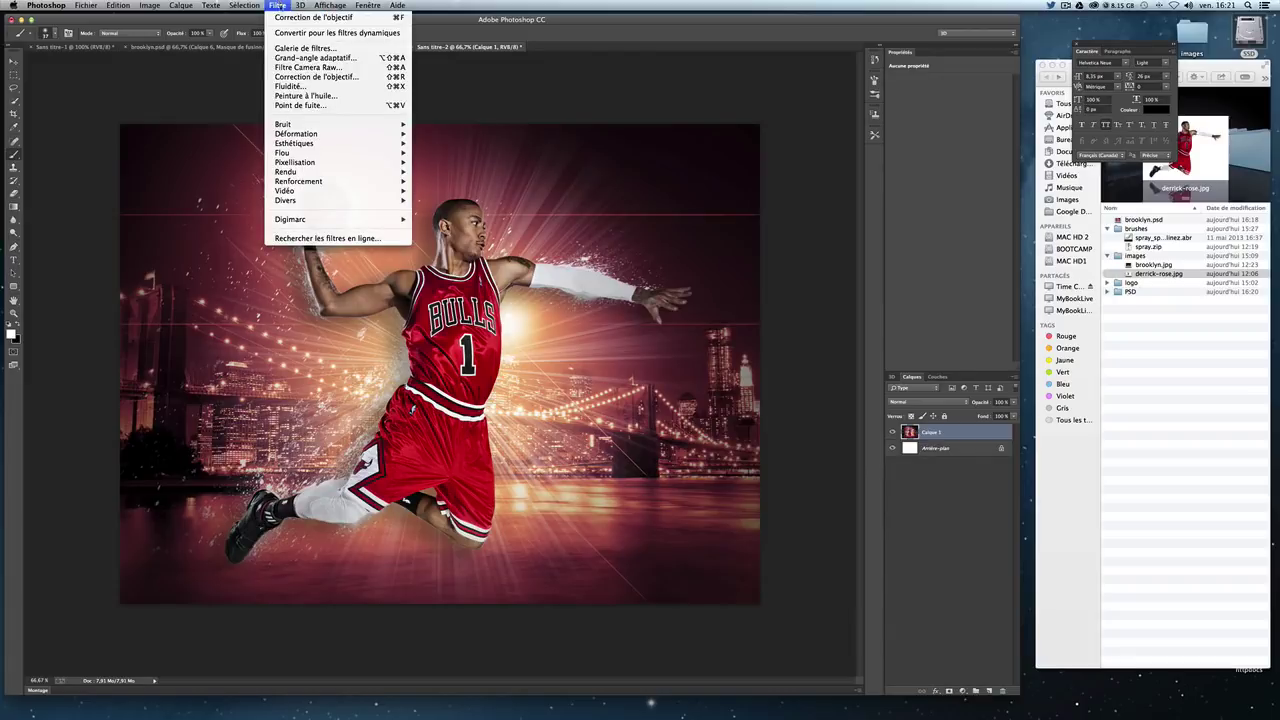
Step: In Camera Raw, set Temperature to +15 and Tint to 0, nudging Exposure toward +1.05
left_click(316, 68)
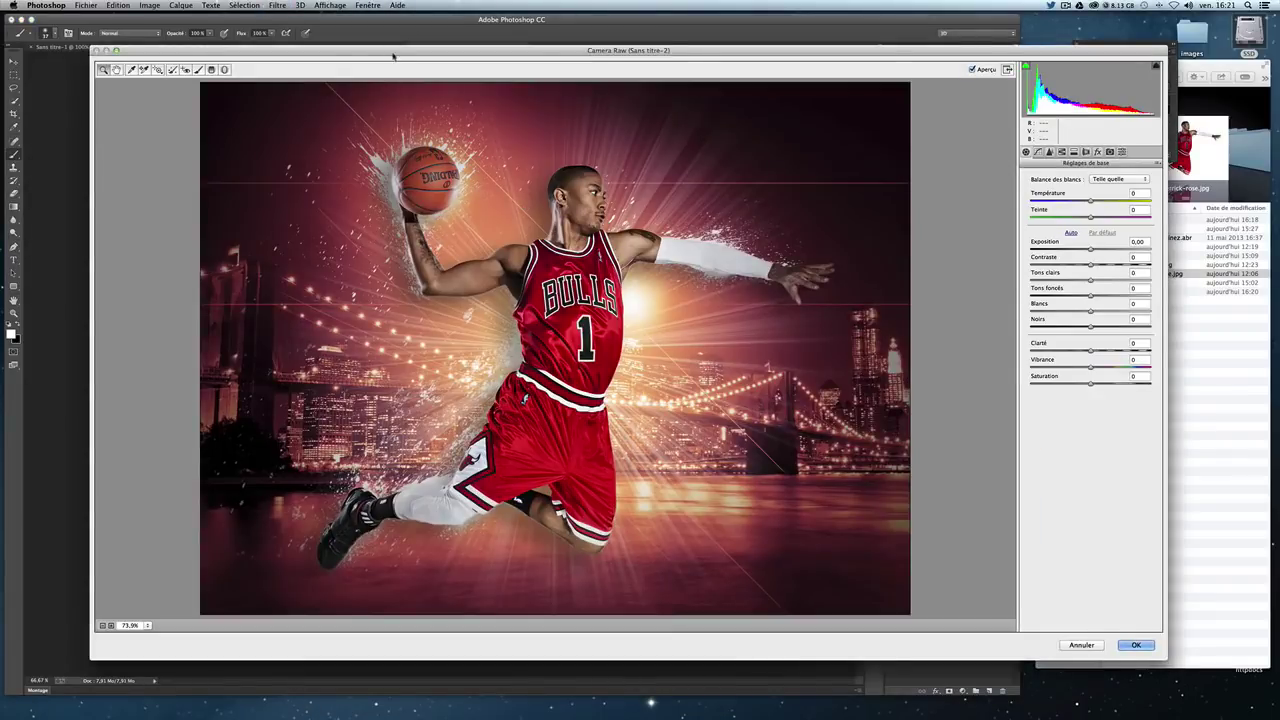
left_click_drag(393, 56, 353, 50)
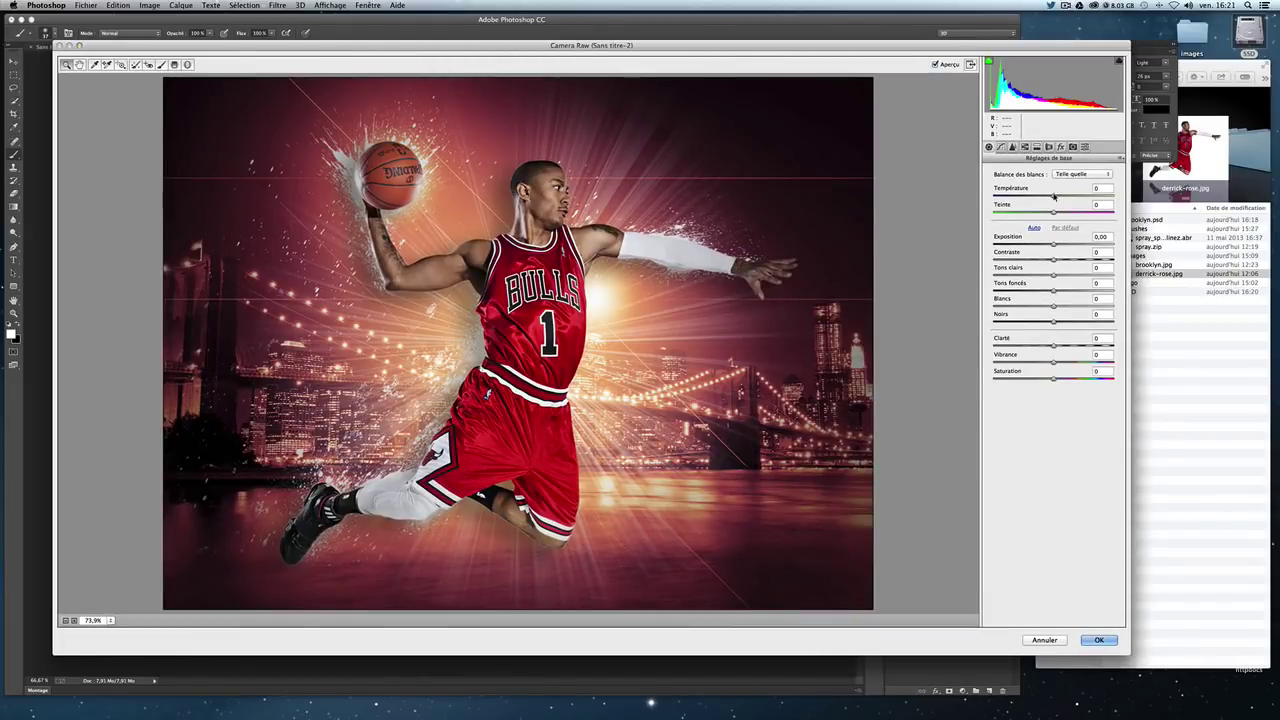
mouse_move(1055, 197)
left_mouse_down()
mouse_move(1025, 197)
mouse_move(1062, 199)
left_mouse_up()
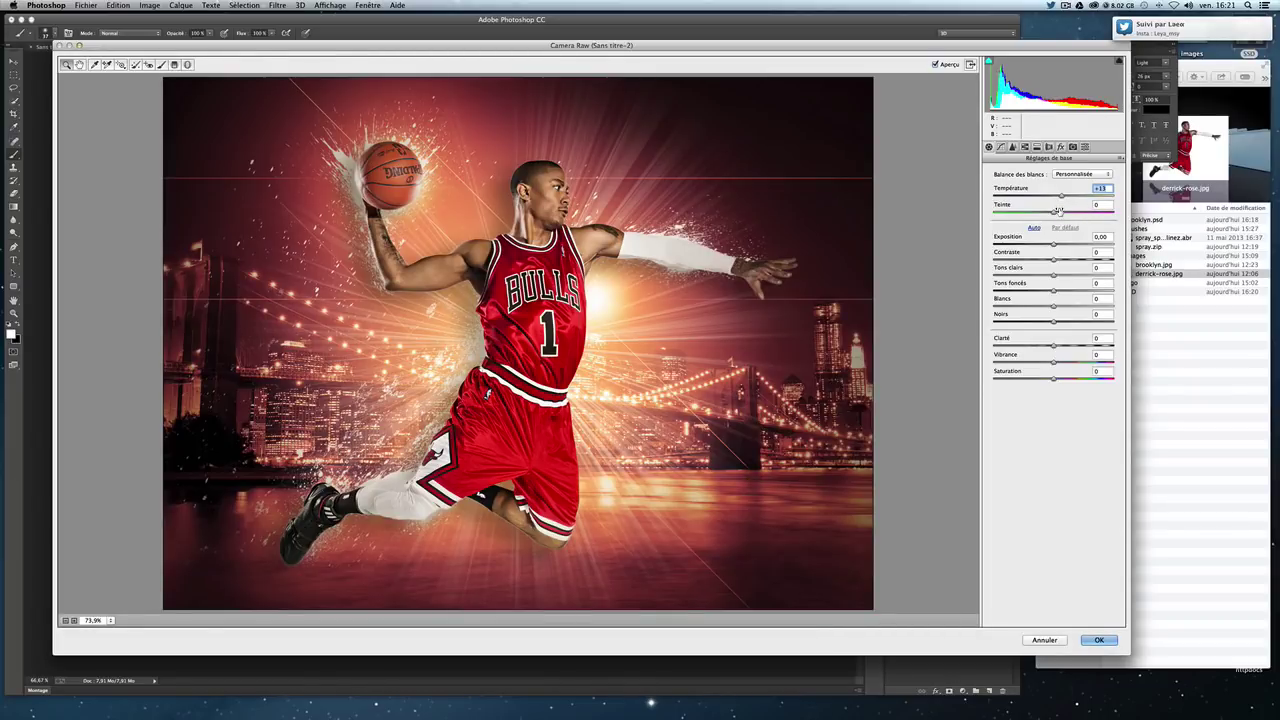
type("15")
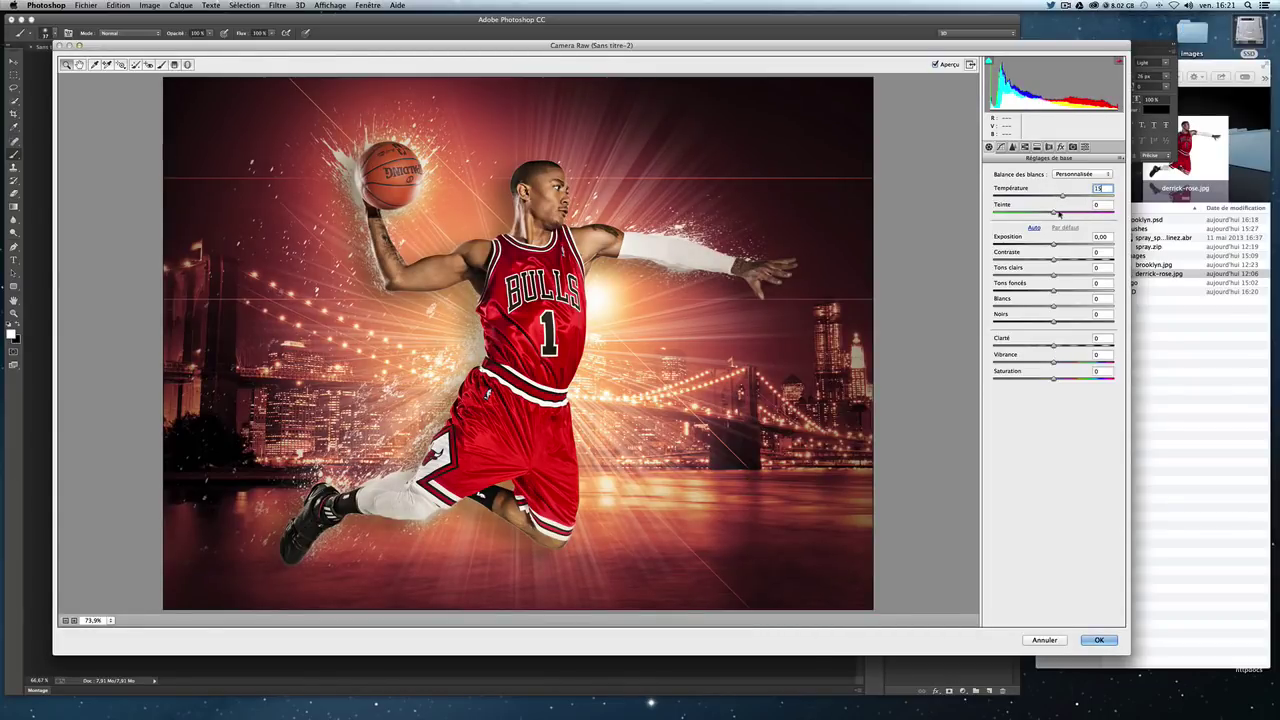
key("Tab")
mouse_move(1052, 213)
left_mouse_down()
mouse_move(1015, 213)
mouse_move(1096, 214)
mouse_move(1065, 214)
left_mouse_up()
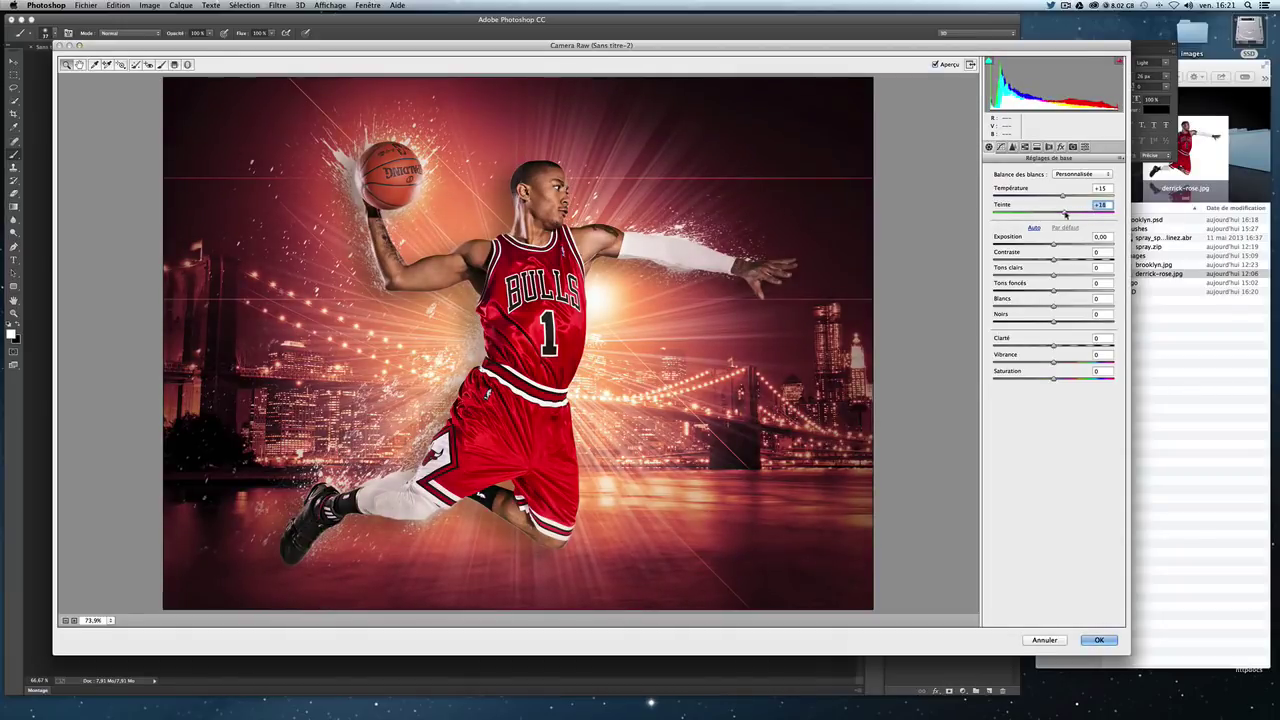
type("0")
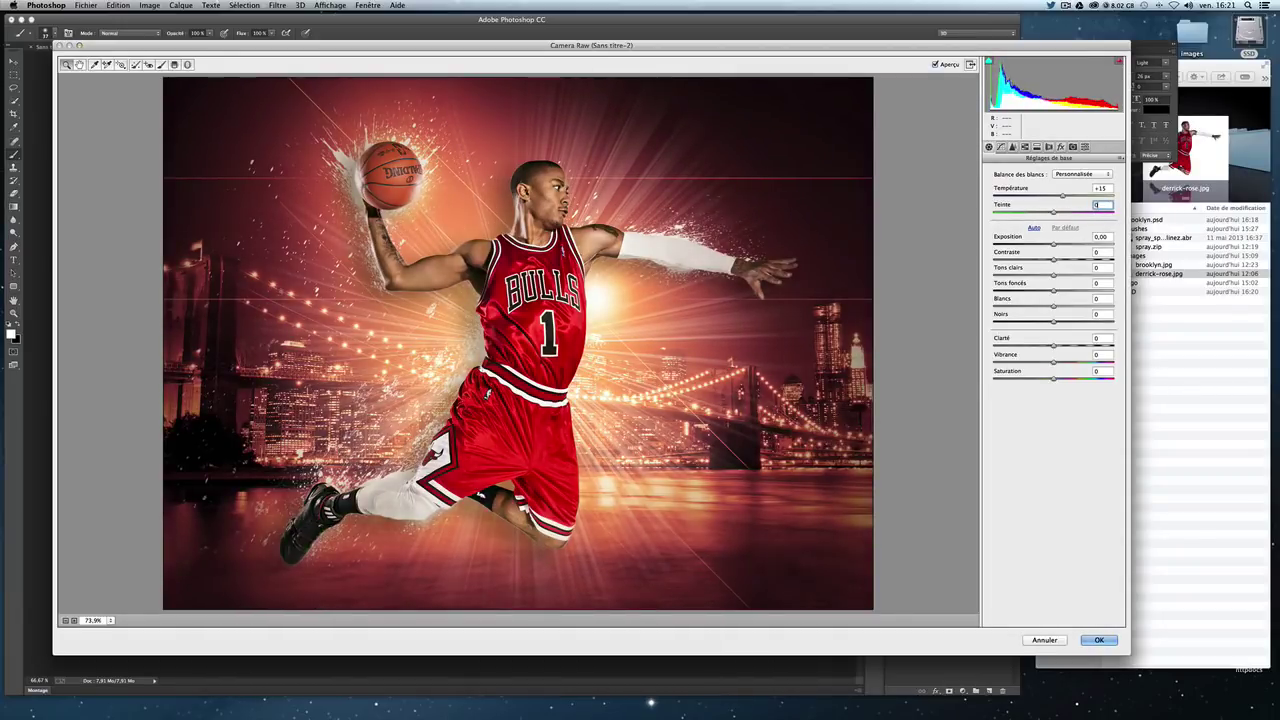
left_click_drag(1053, 244, 1061, 245)
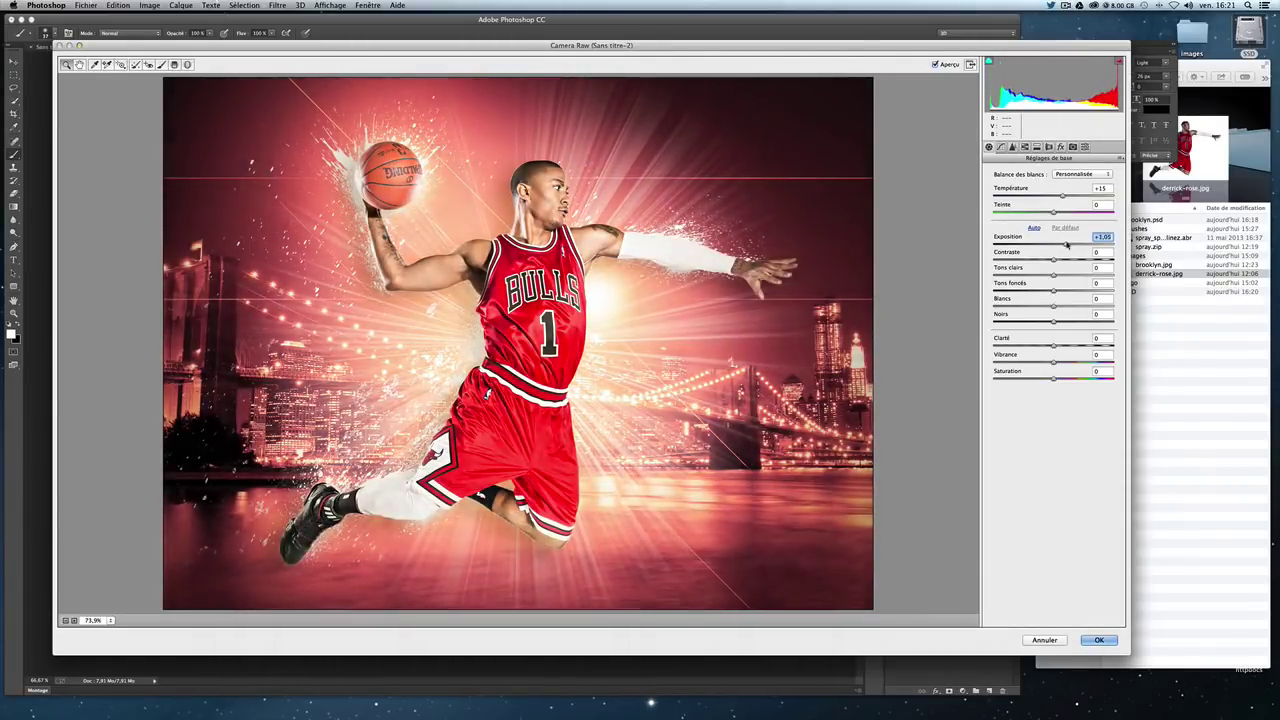
Step: Fine-tune Exposure to +0.30 and raise Contrast to +15
left_click_drag(1061, 245, 1058, 245)
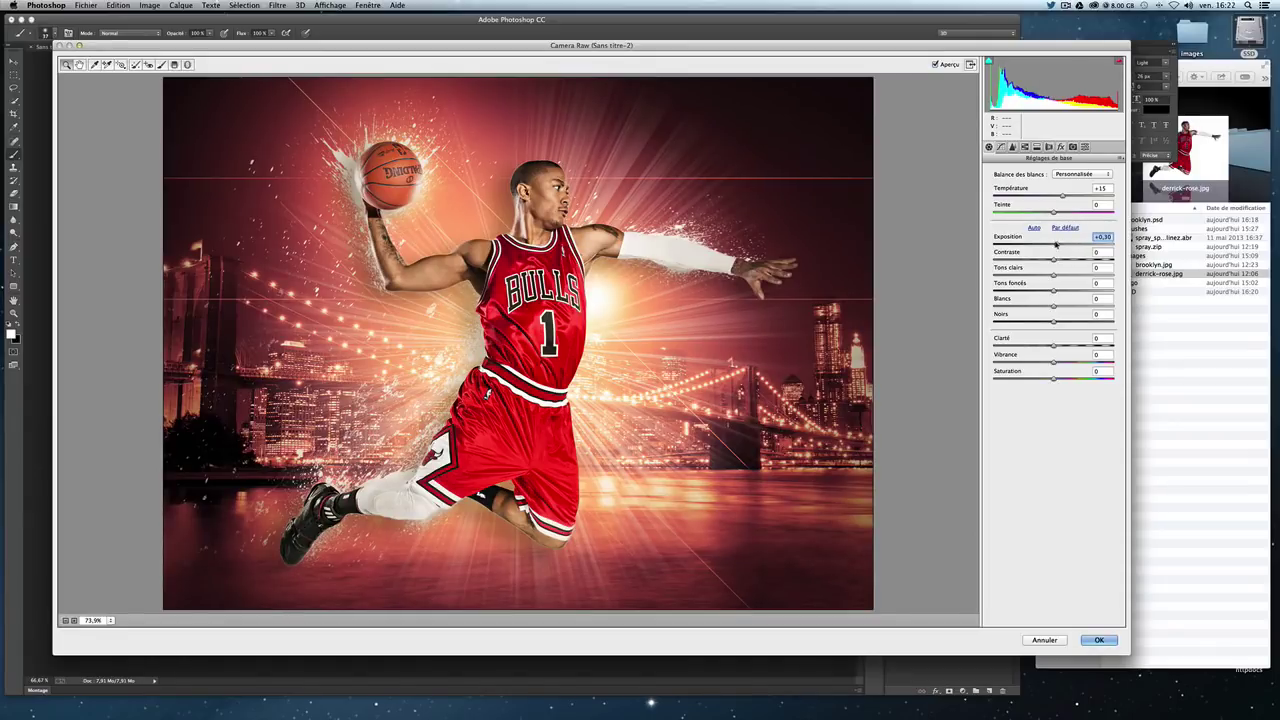
left_click_drag(1056, 244, 1057, 244)
mouse_move(1053, 260)
left_mouse_down()
mouse_move(1037, 260)
mouse_move(1062, 262)
left_mouse_up()
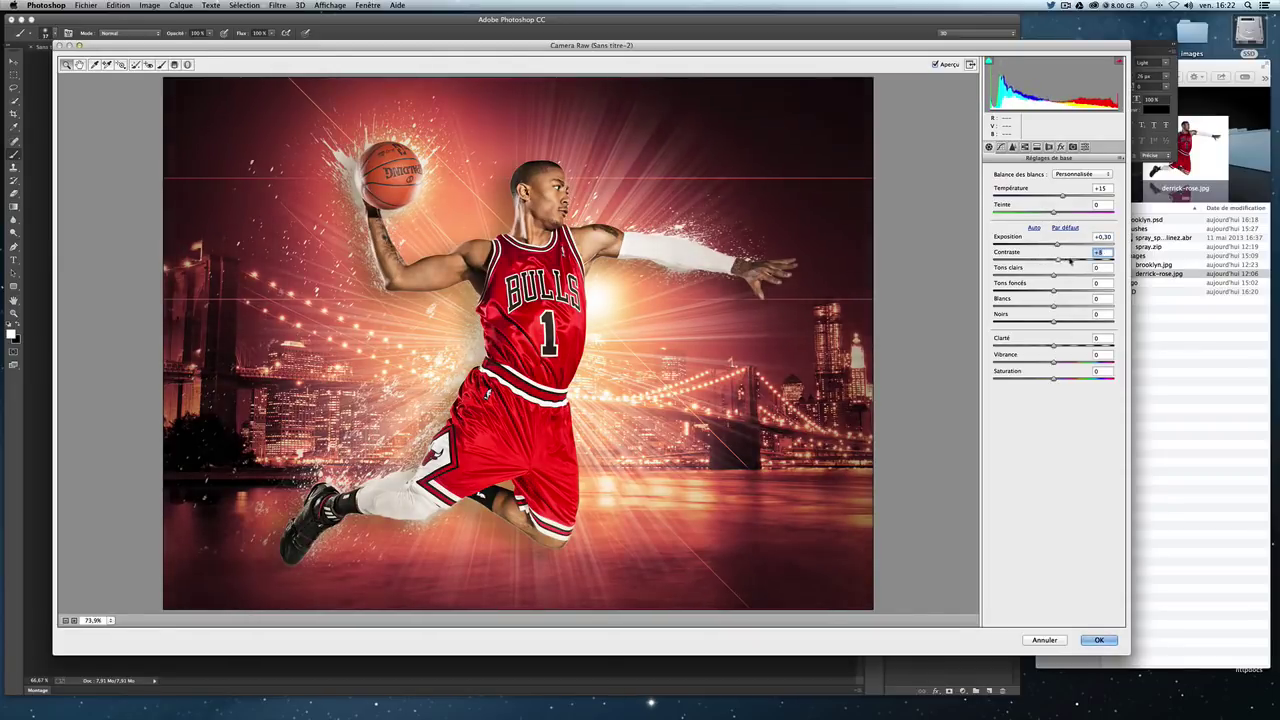
left_click_drag(1056, 260, 1064, 261)
Step: Reset Highlights and Shadows to 0, raise Whites to +30, and try Clarity
mouse_move(1040, 278)
left_mouse_down()
mouse_move(1095, 280)
mouse_move(993, 276)
mouse_move(1037, 271)
left_mouse_up()
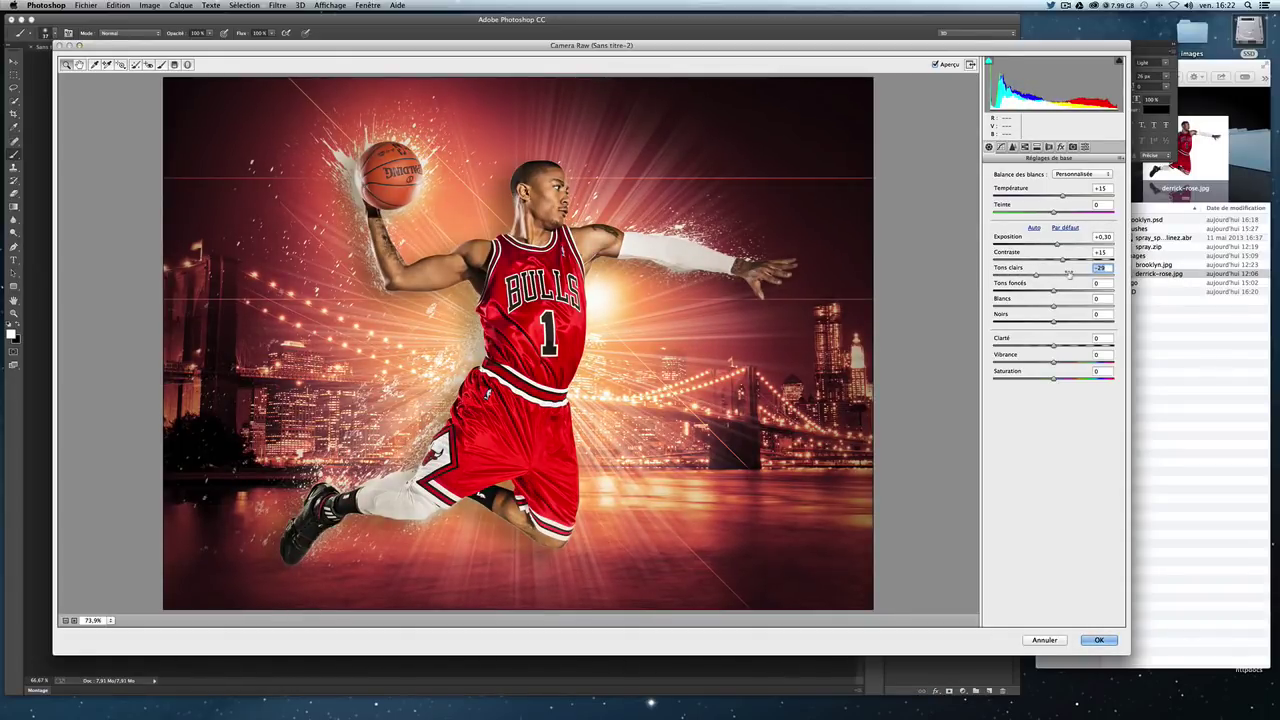
type("0")
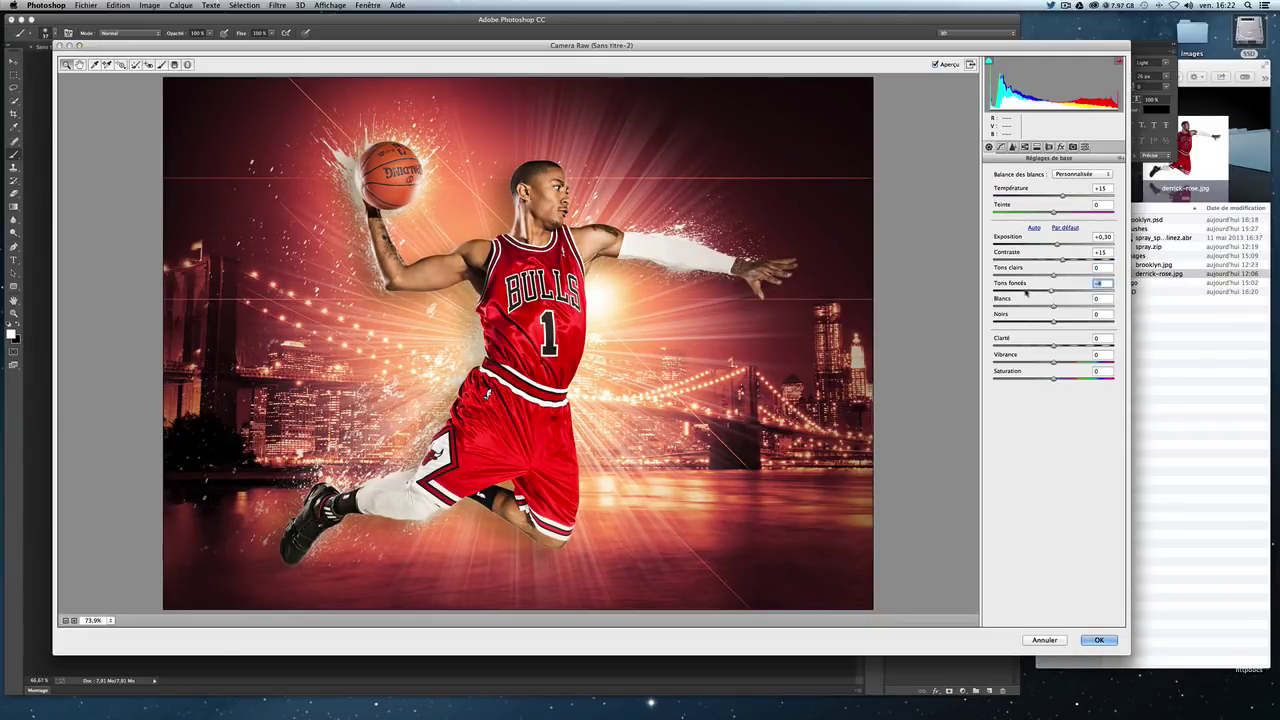
mouse_move(1050, 290)
left_mouse_down()
mouse_move(1094, 290)
mouse_move(1048, 289)
mouse_move(1015, 309)
mouse_move(1073, 306)
left_mouse_up()
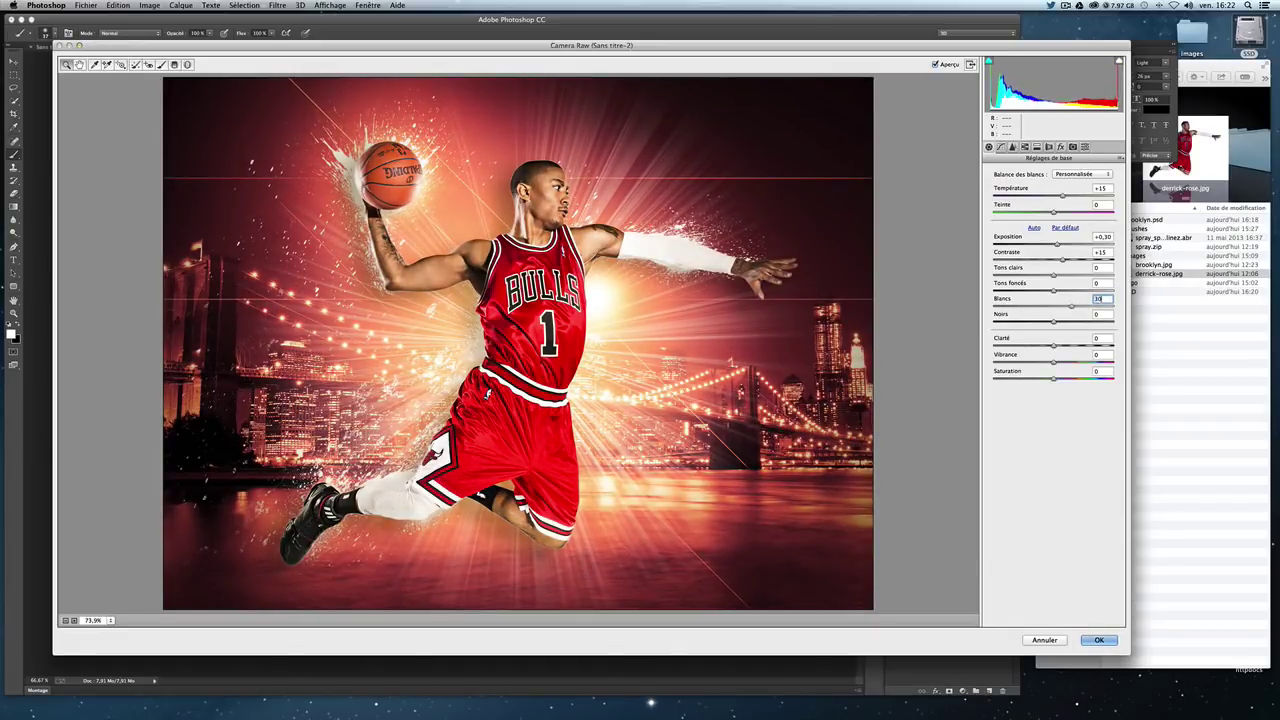
mouse_move(1055, 322)
left_mouse_down()
mouse_move(1083, 323)
mouse_move(1055, 323)
left_mouse_up()
mouse_move(1053, 347)
left_mouse_down()
mouse_move(1085, 347)
mouse_move(996, 345)
left_mouse_up()
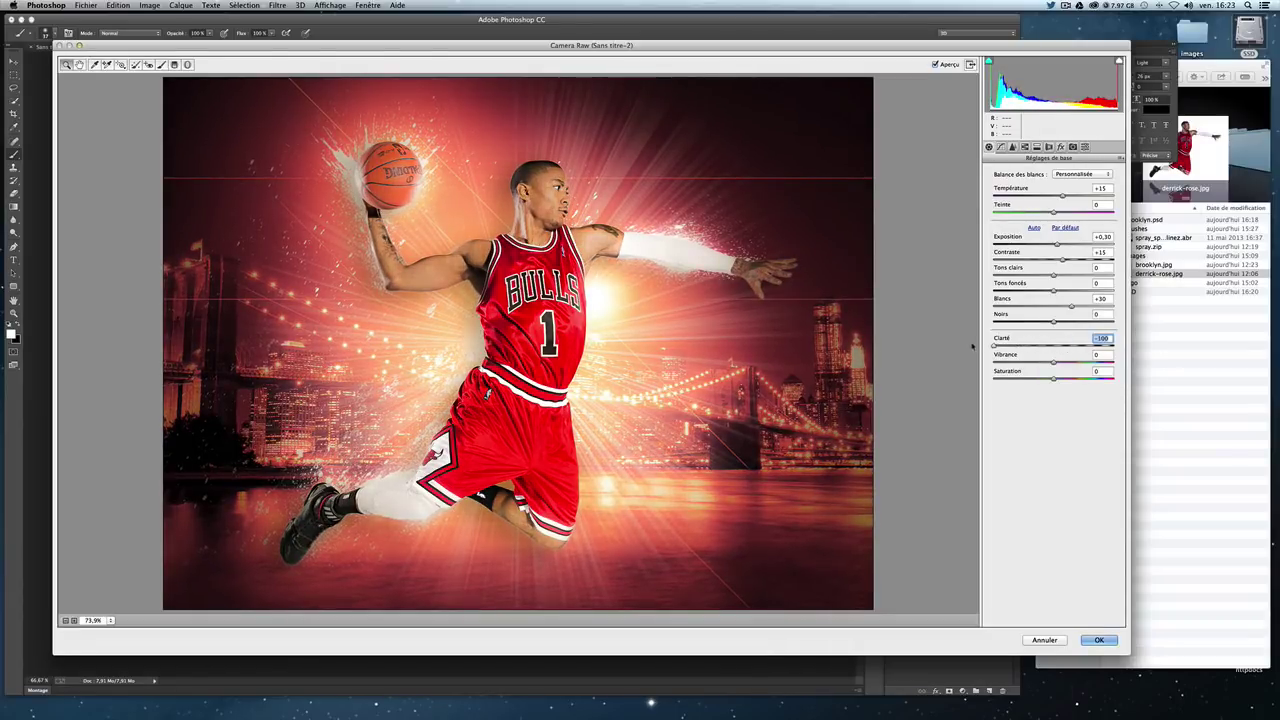
Step: Set Clarity to +20
left_click_drag(1001, 345, 1049, 345)
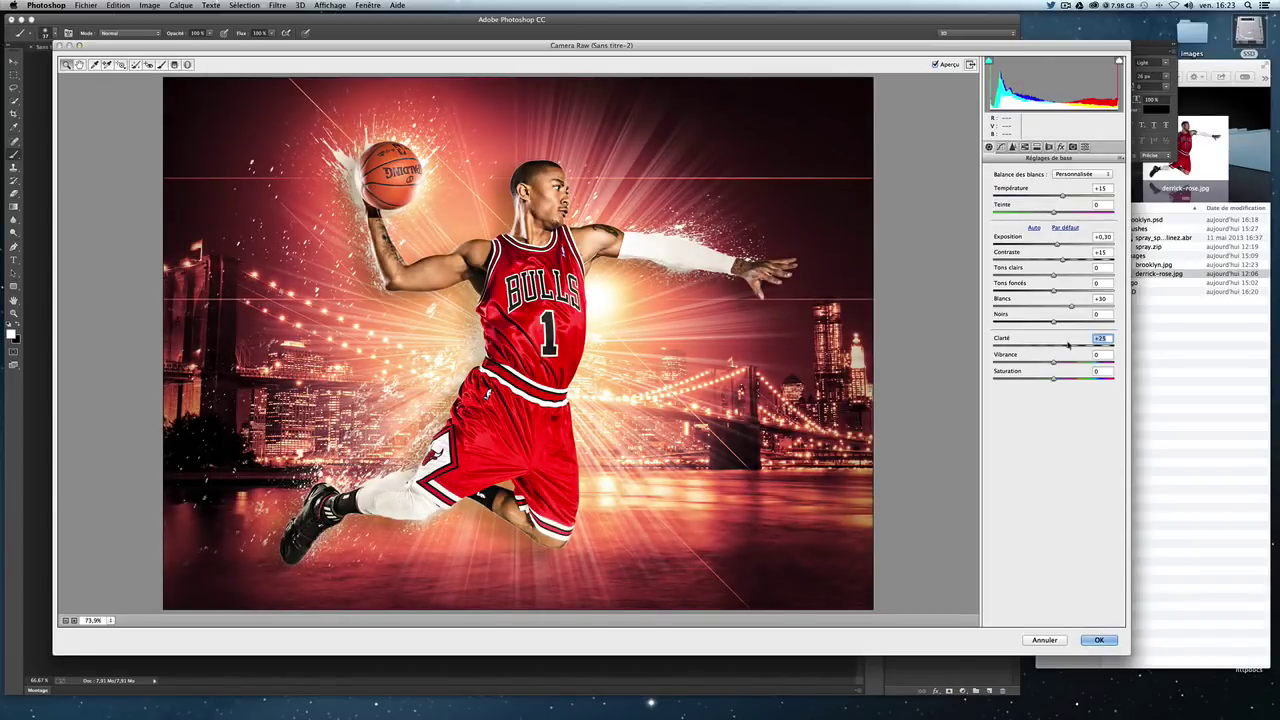
mouse_move(1077, 345)
left_mouse_down()
mouse_move(1030, 344)
mouse_move(1109, 341)
mouse_move(1063, 344)
left_mouse_up()
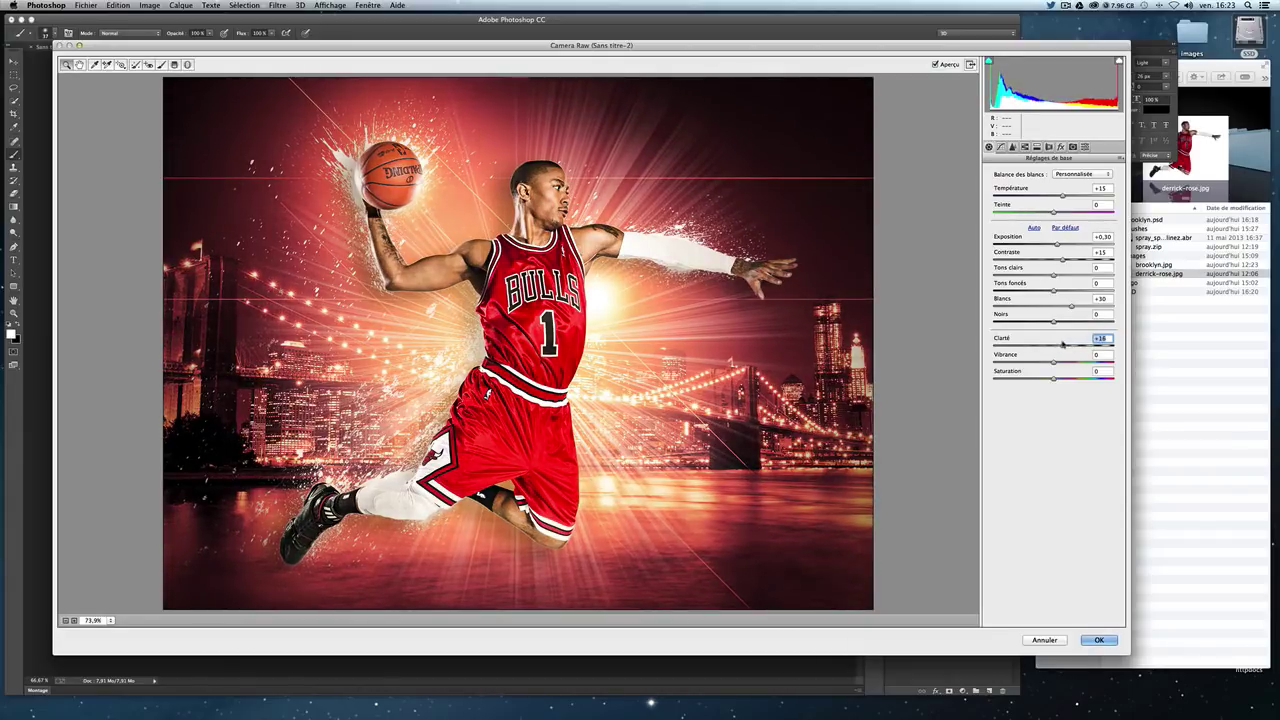
type("20")
key("Tab")
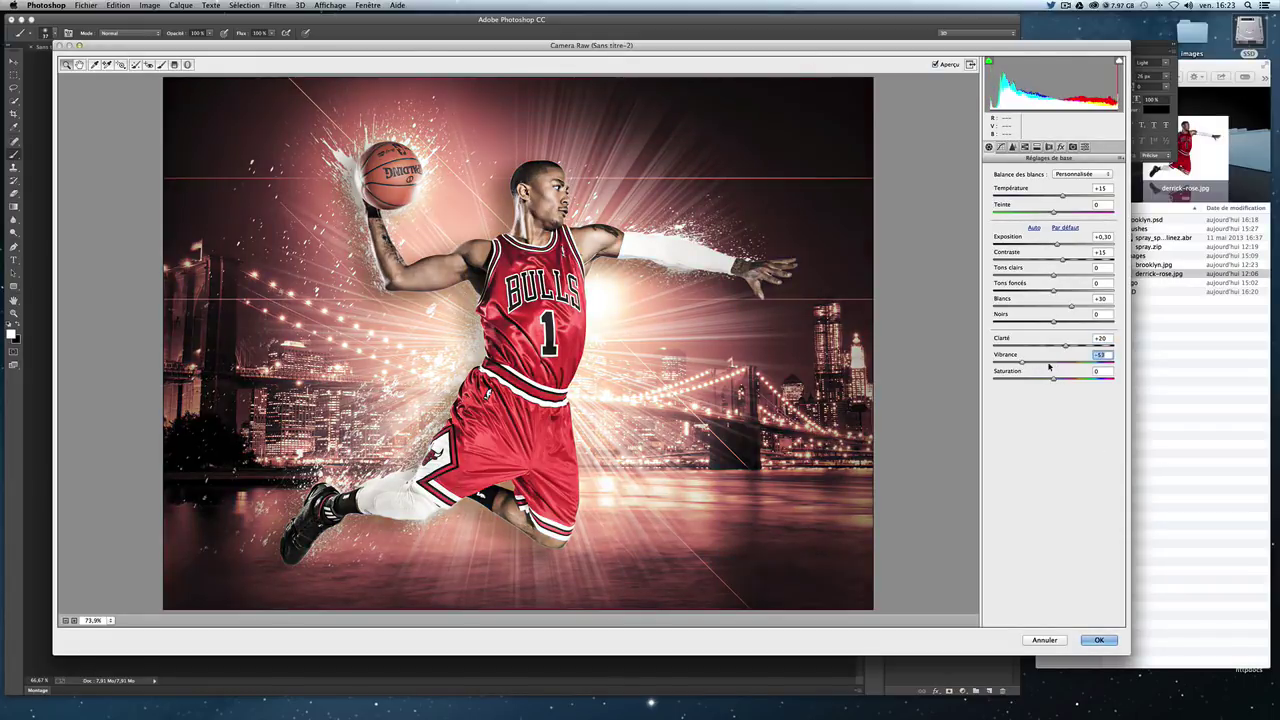
Step: Test Vibrance and Saturation, leaving both at 0
mouse_move(1053, 378)
left_mouse_down()
mouse_move(1048, 362)
mouse_move(1027, 365)
mouse_move(1040, 379)
left_mouse_up()
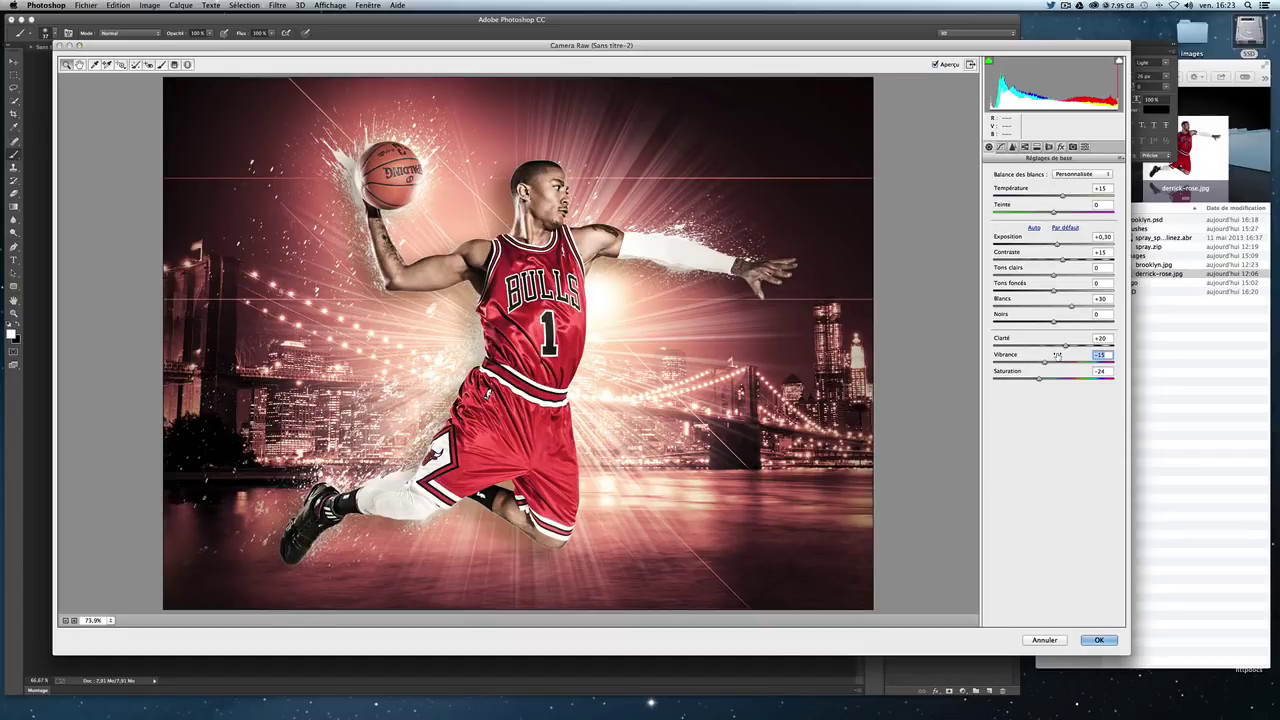
type("0")
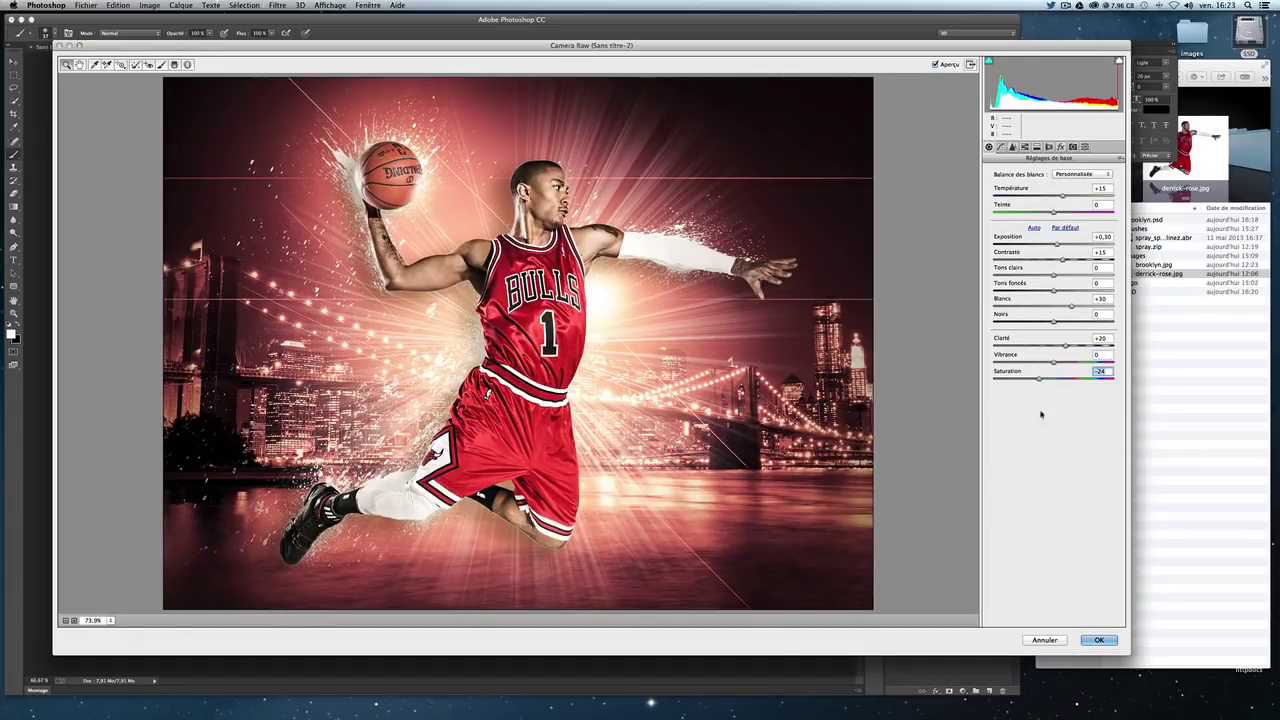
mouse_move(1038, 380)
left_mouse_down()
mouse_move(1051, 380)
mouse_move(966, 379)
left_mouse_up()
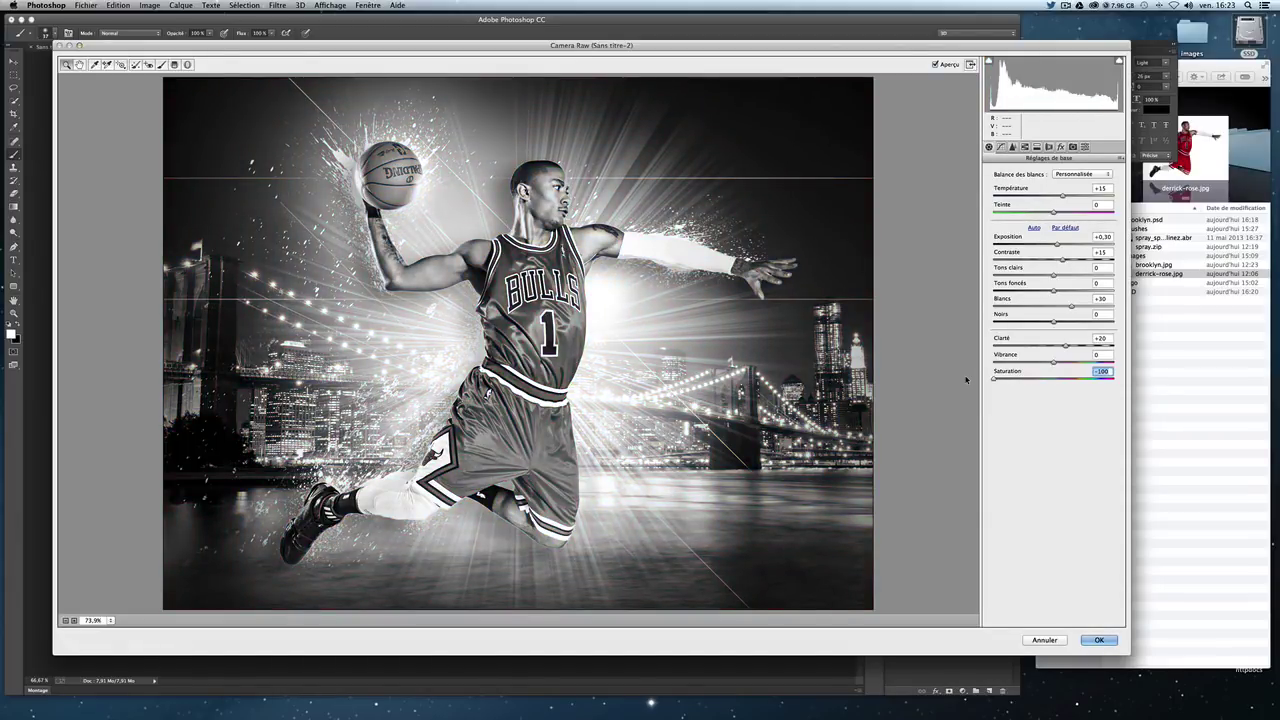
mouse_move(966, 379)
left_mouse_down()
mouse_move(1073, 380)
mouse_move(1053, 381)
left_mouse_up()
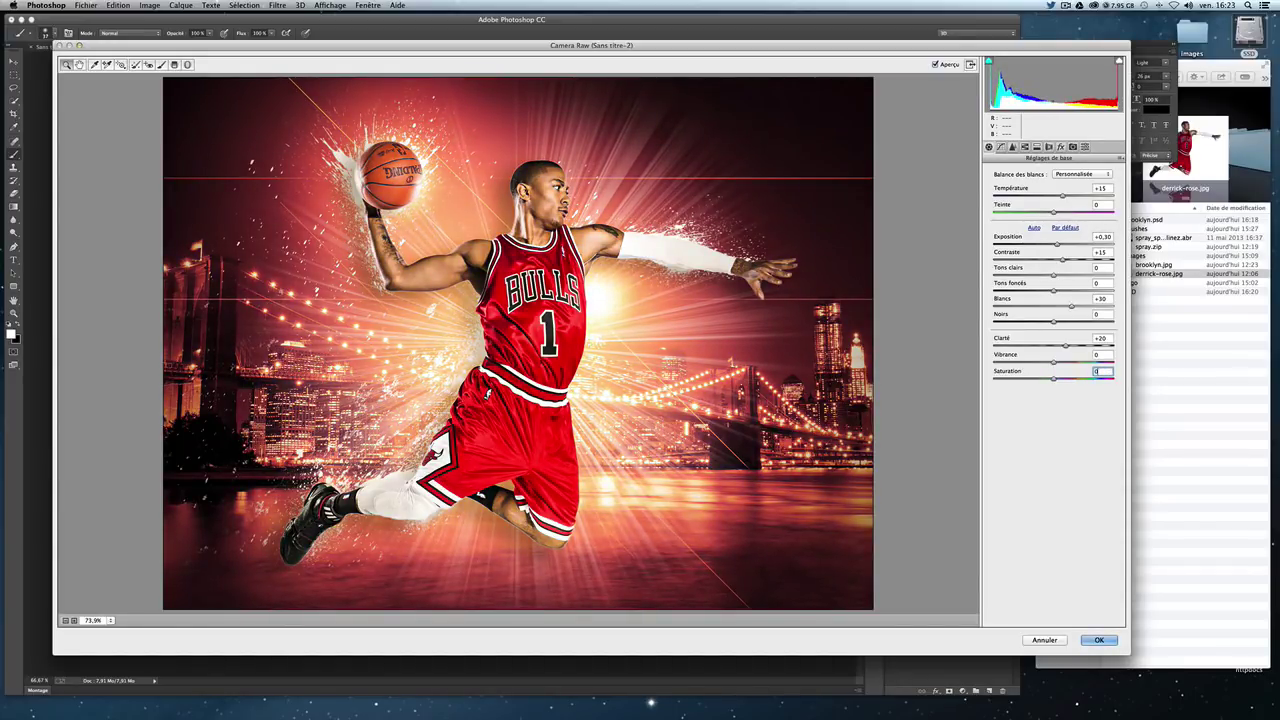
Step: Apply the Camera Raw adjustments, compare before and after, and add a Gradient fill layer
left_click(1099, 640)
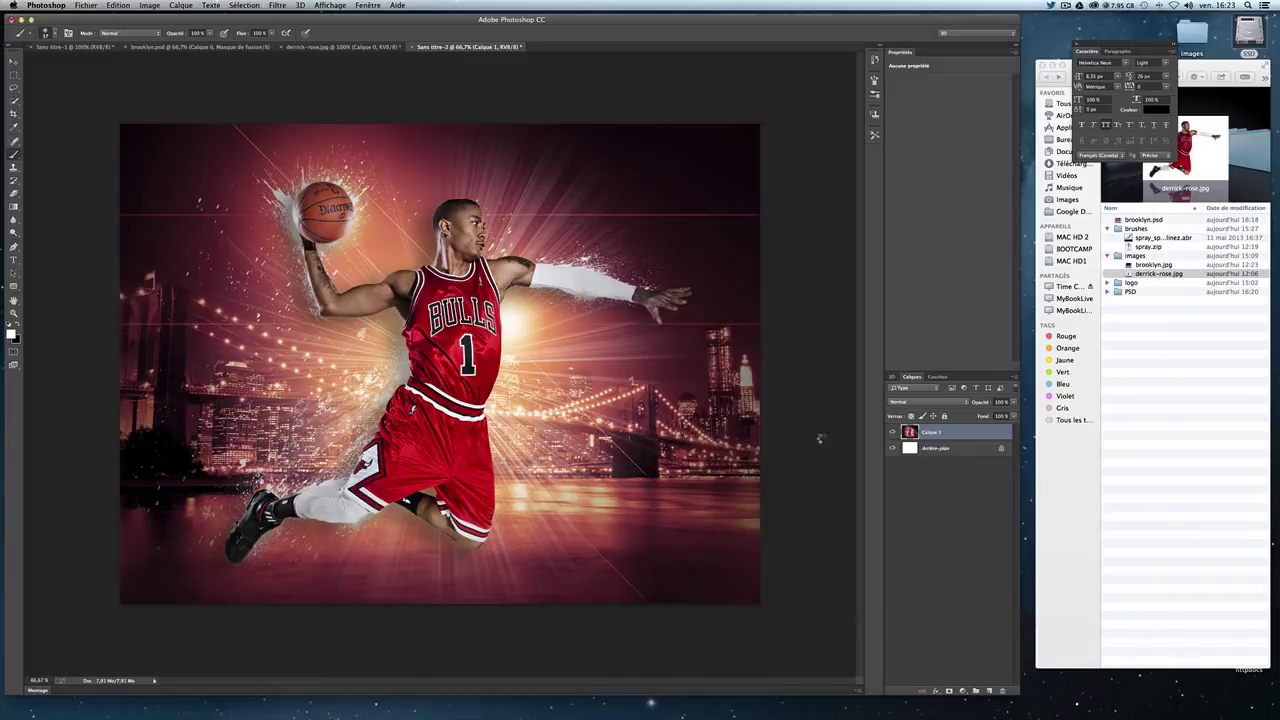
key("ctrl+z")
key("ctrl+z")
key("ctrl+z")
key("ctrl+z")
key("ctrl+z")
key("ctrl+z")
key("ctrl+z")
key("ctrl+z")
key("ctrl+z")
key("ctrl+z")
key("ctrl+z")
key("ctrl+z")
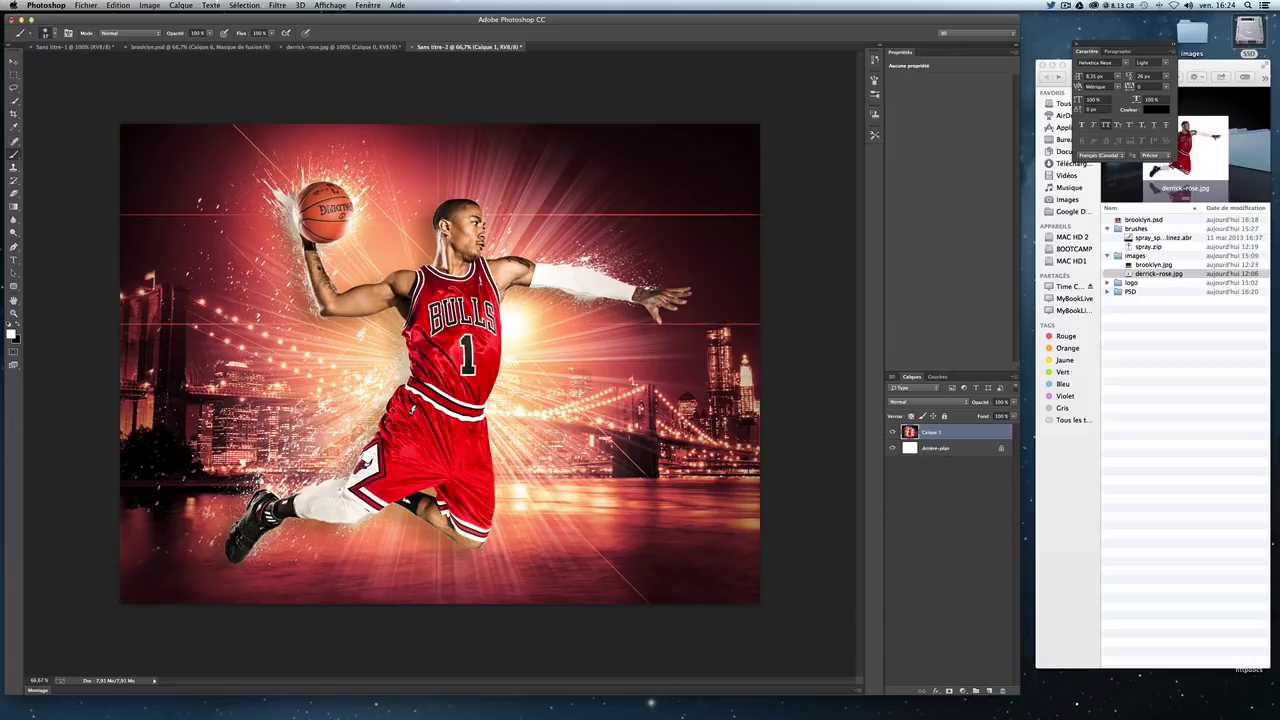
left_click(963, 690)
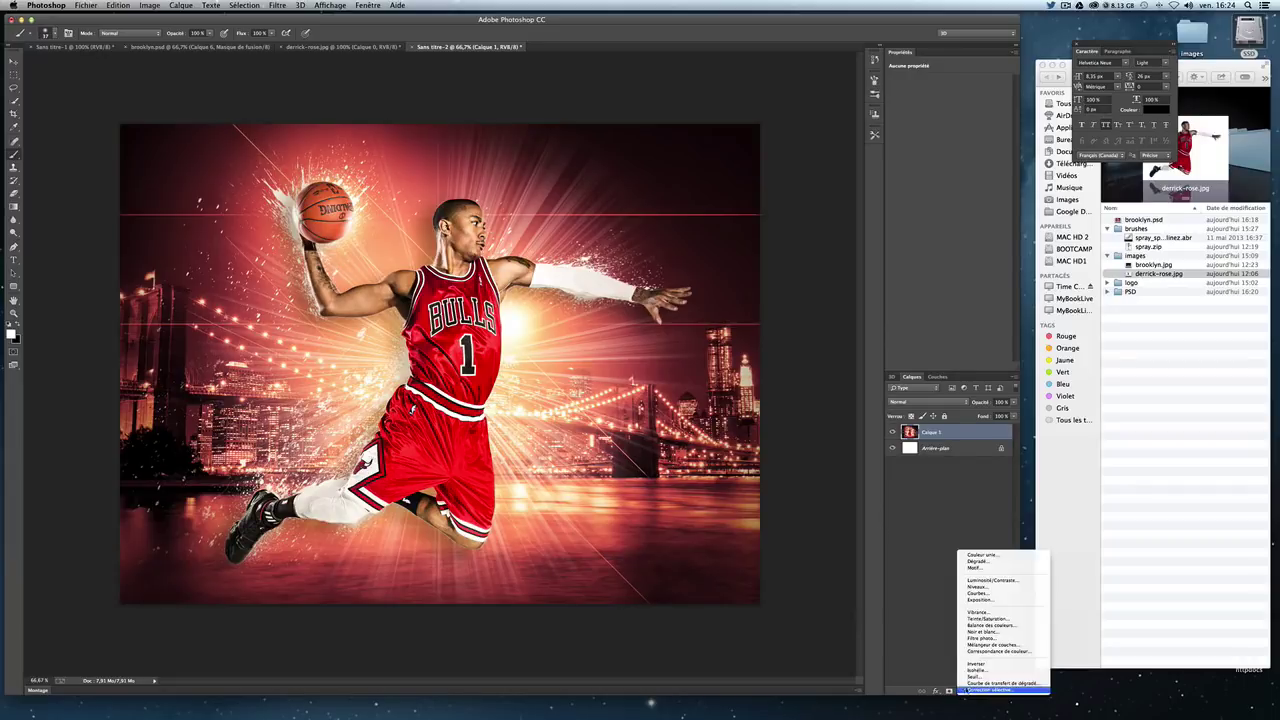
left_click(977, 561)
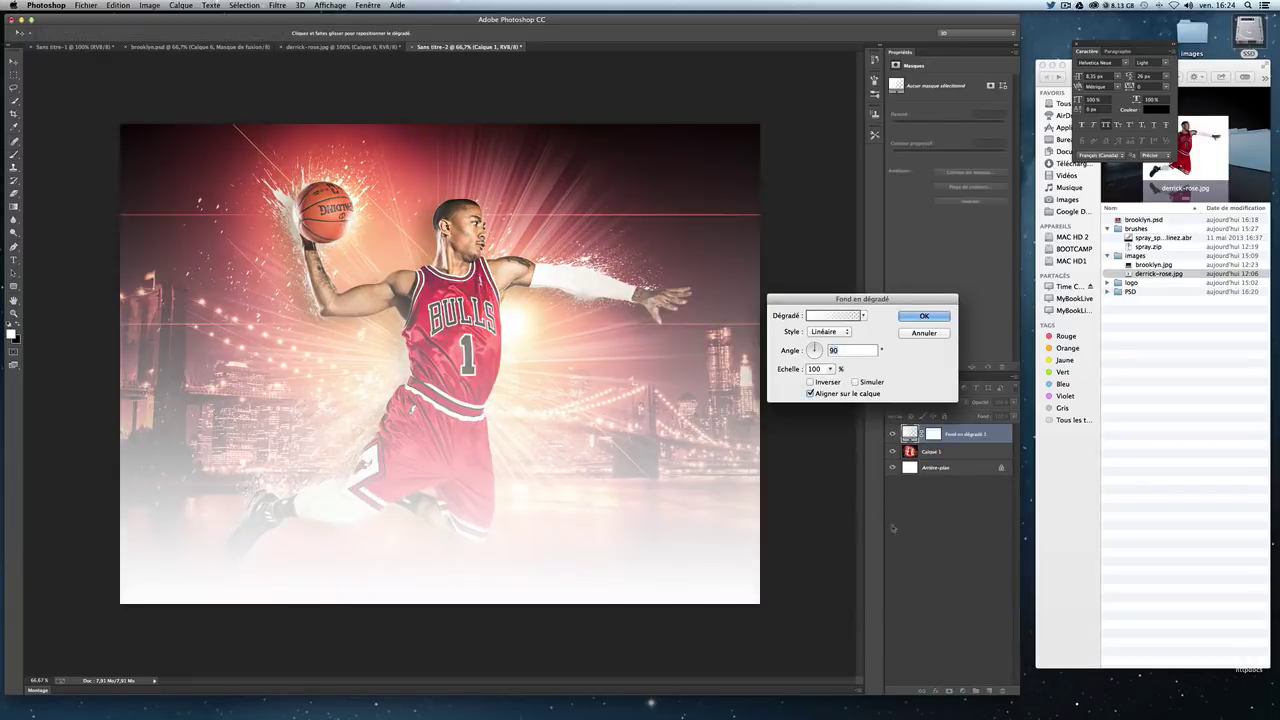
Step: Set both gradient stops to black for a black-to-transparent gradient
left_click(824, 316)
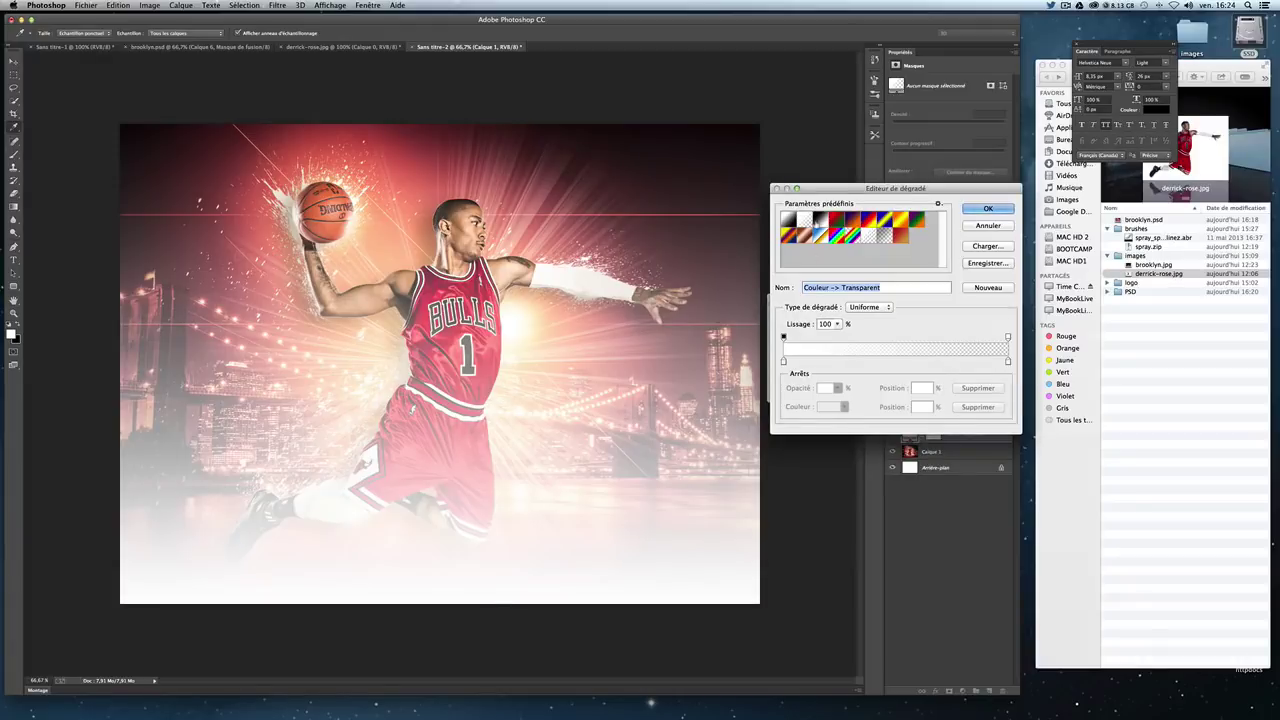
double_click(784, 362)
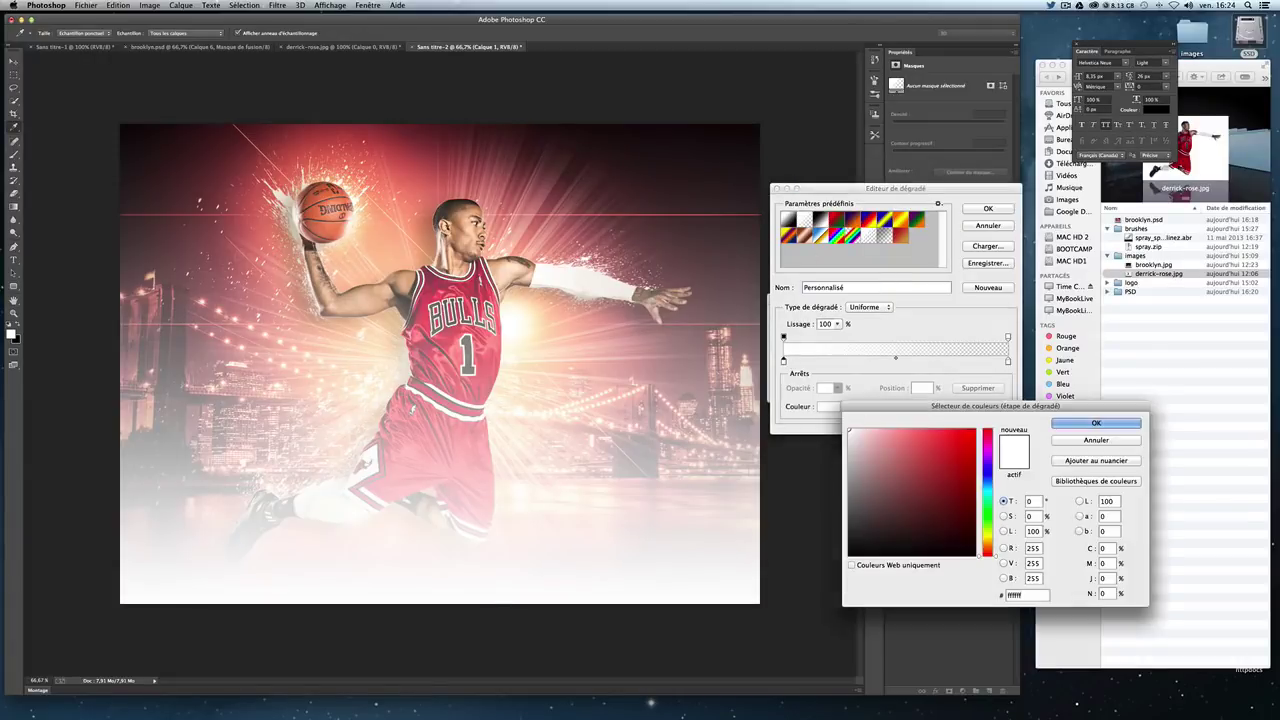
left_click(850, 555)
left_click(1096, 423)
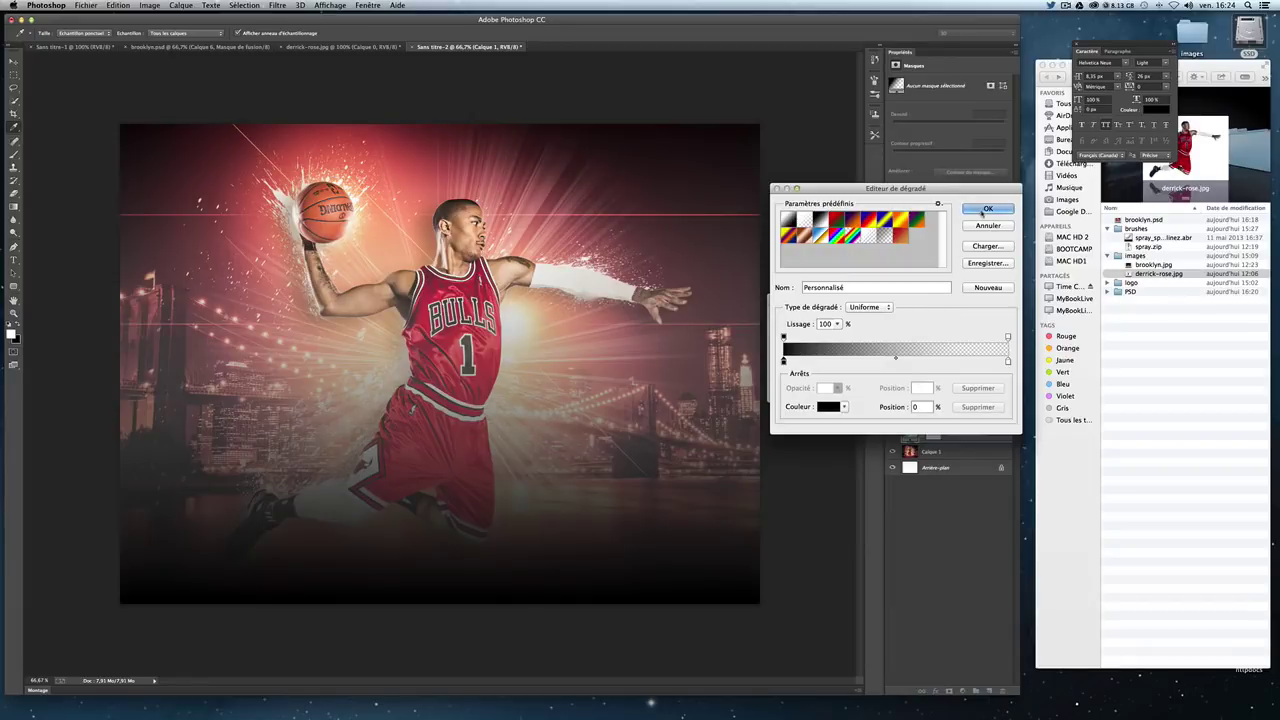
double_click(1007, 362)
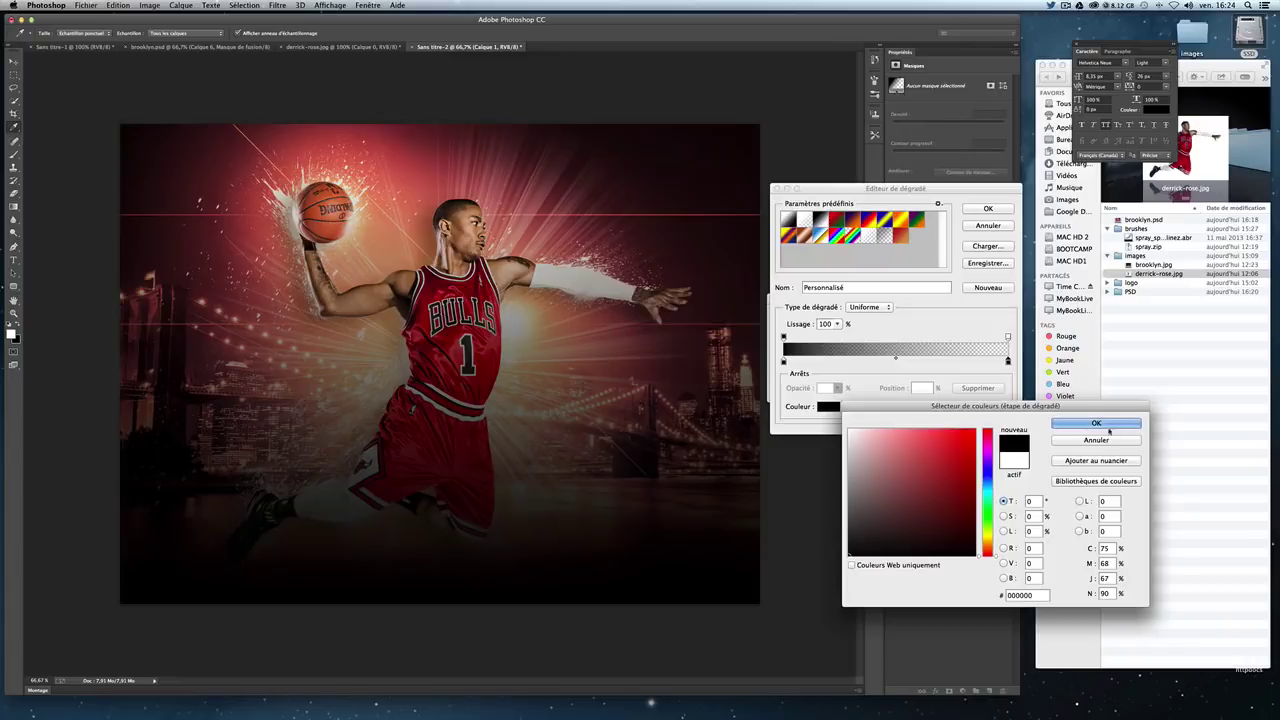
left_click(1096, 423)
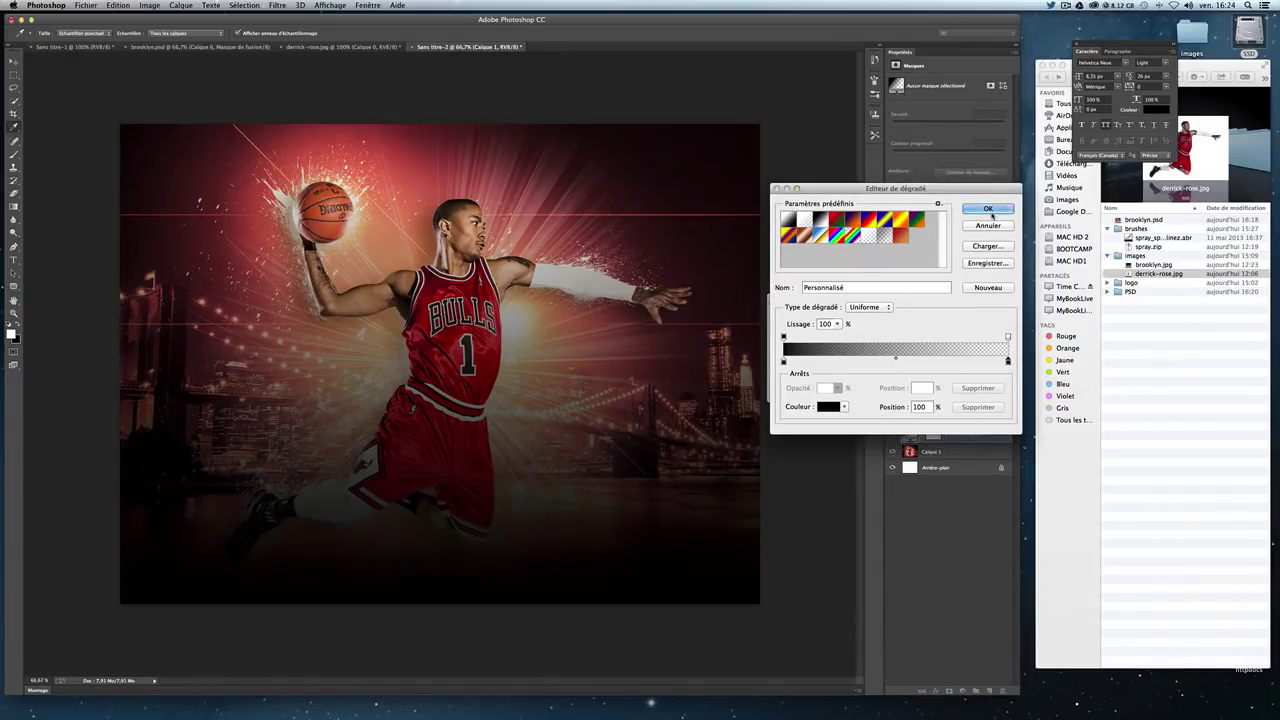
left_click(990, 212)
left_click(826, 333)
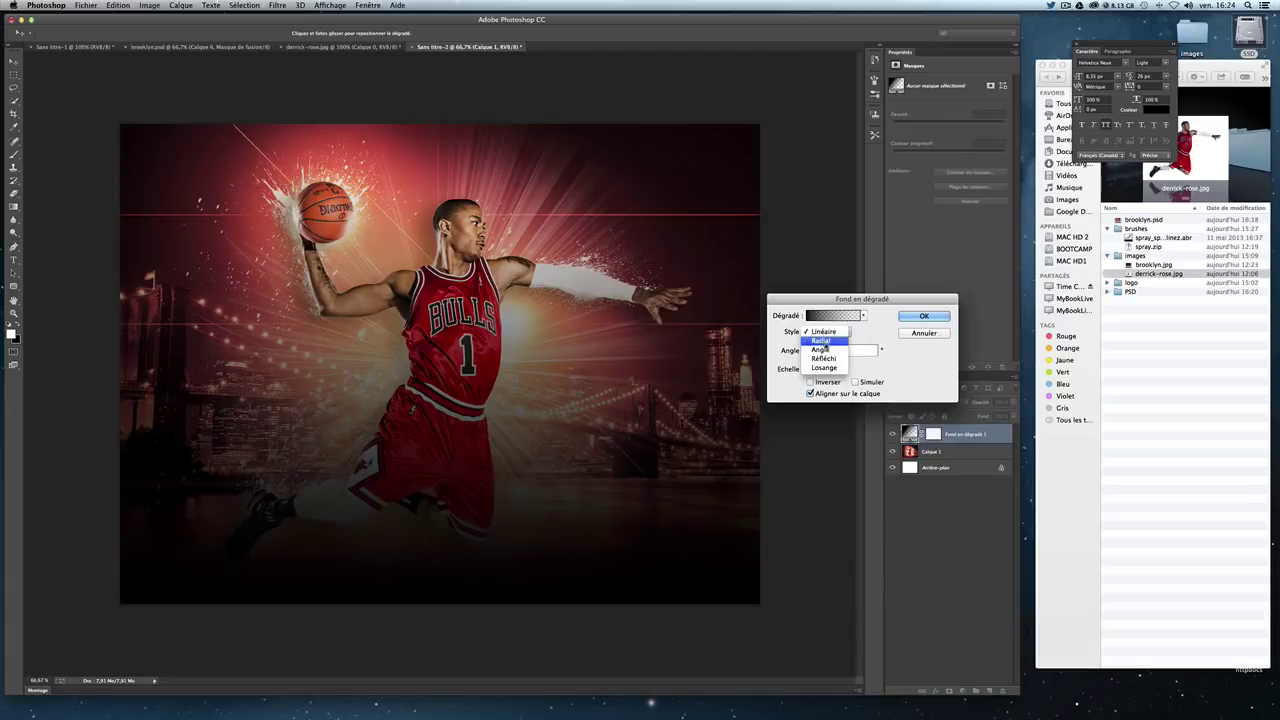
Step: Make the gradient fill radial and reversed at about 331% scale to darken the edges
left_click(828, 342)
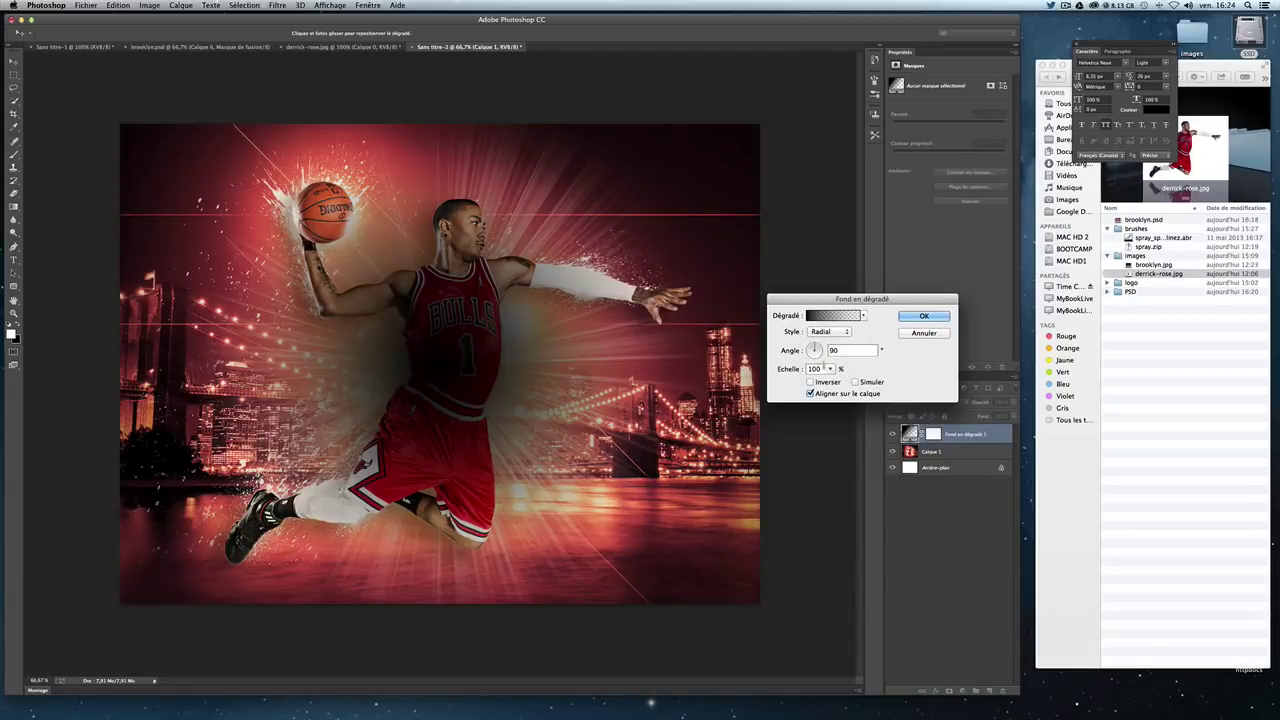
left_click(814, 383)
type("0")
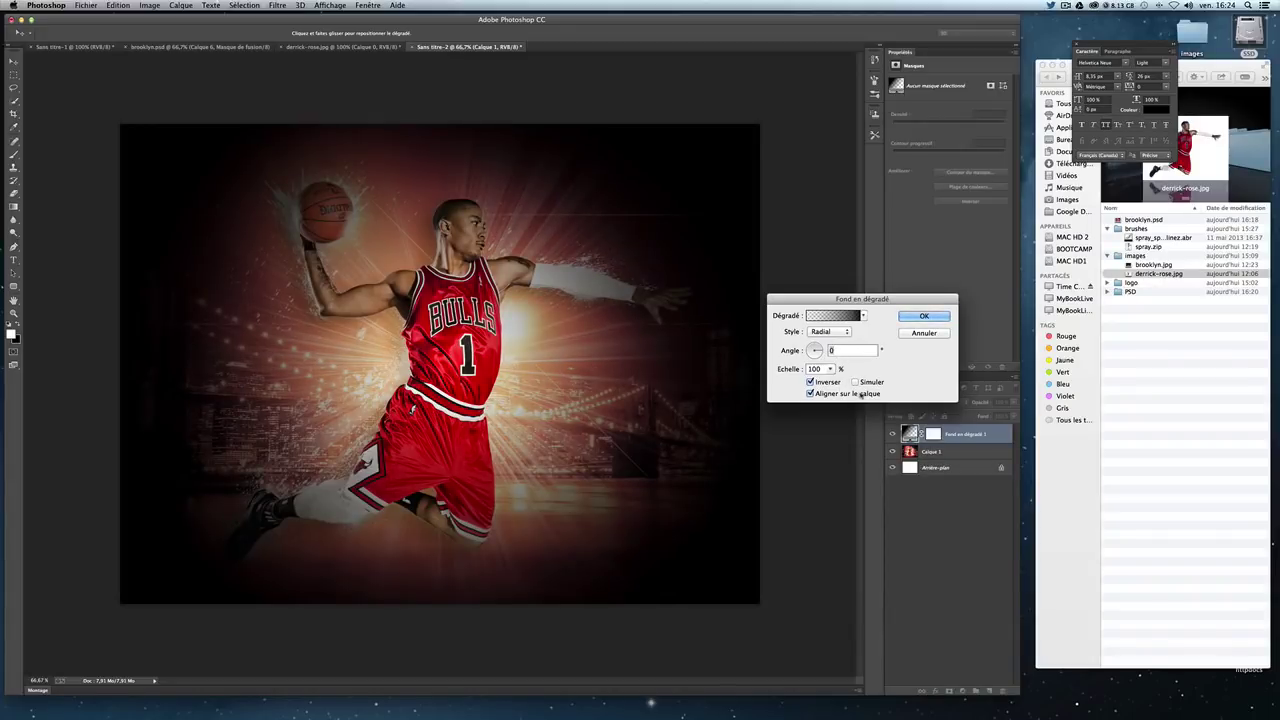
left_click_drag(829, 369, 840, 382)
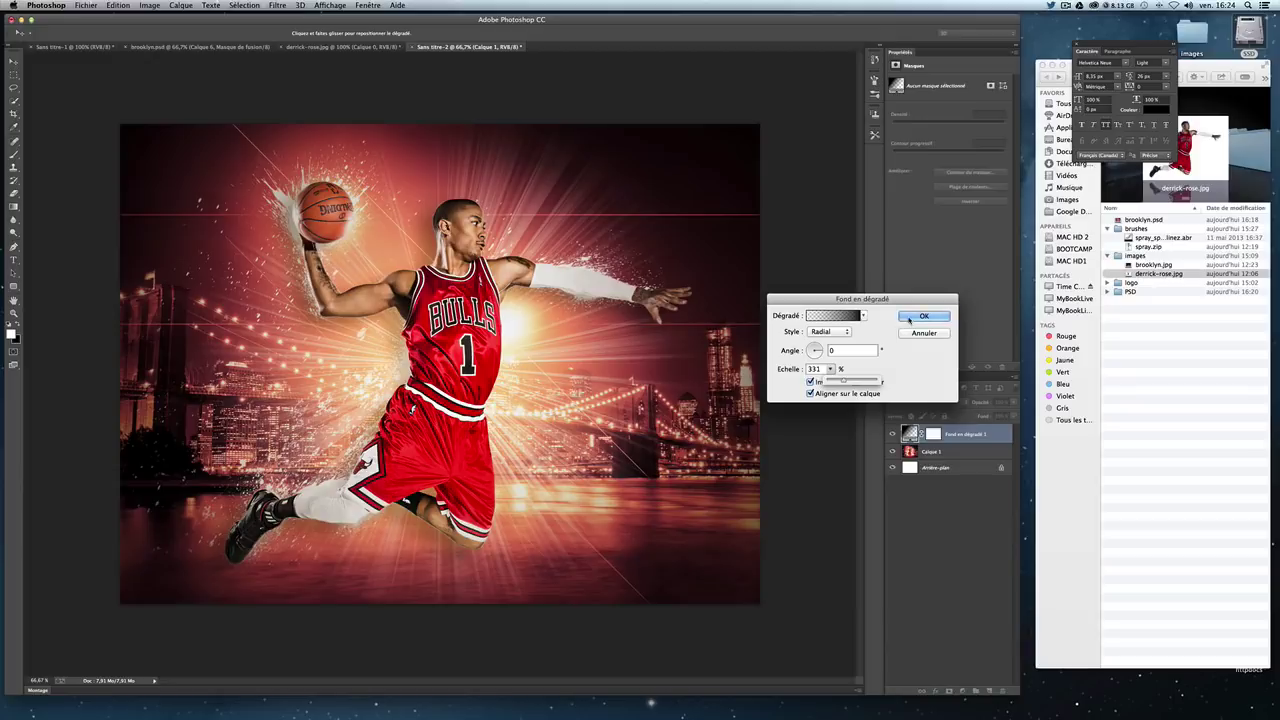
left_click_drag(821, 354, 820, 352)
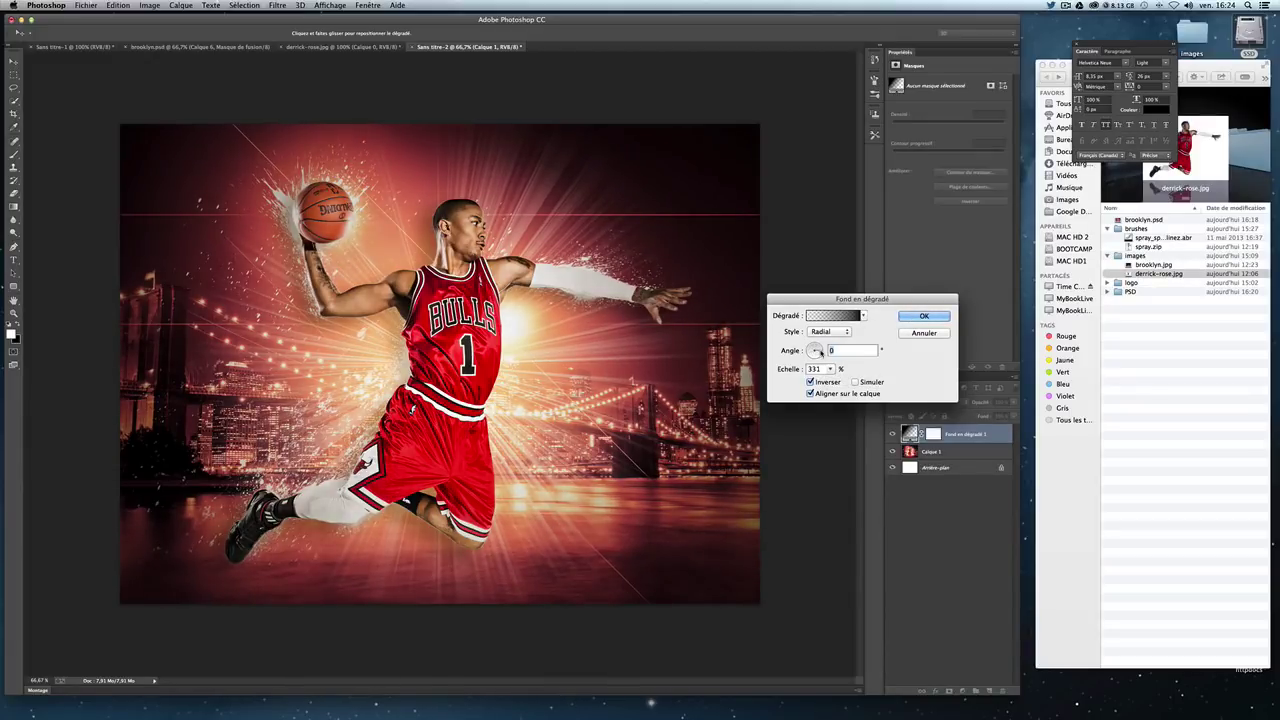
left_click(830, 369)
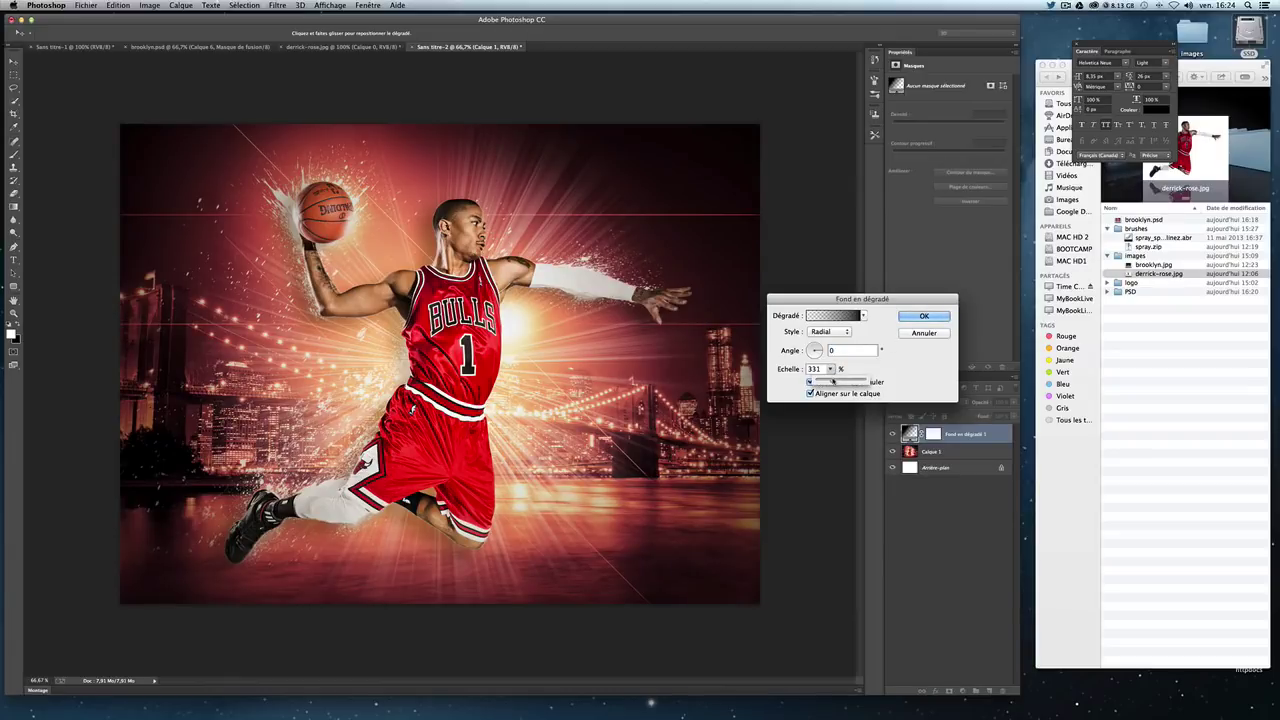
left_click(914, 318)
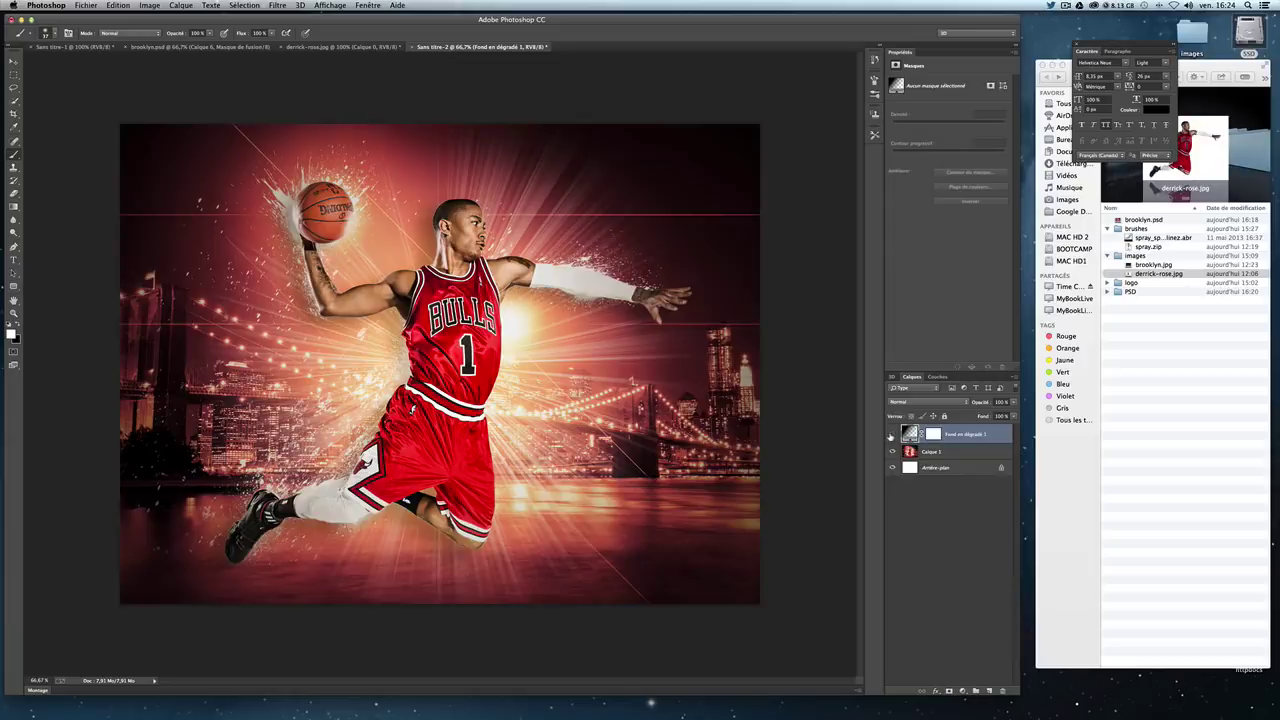
Step: Toggle the gradient layer to compare, then set its opacity to 75%
left_click(892, 434)
left_click(892, 434)
left_click(892, 434)
left_click(892, 434)
left_click(892, 434)
left_click(1000, 401)
type("75")
key("Return")
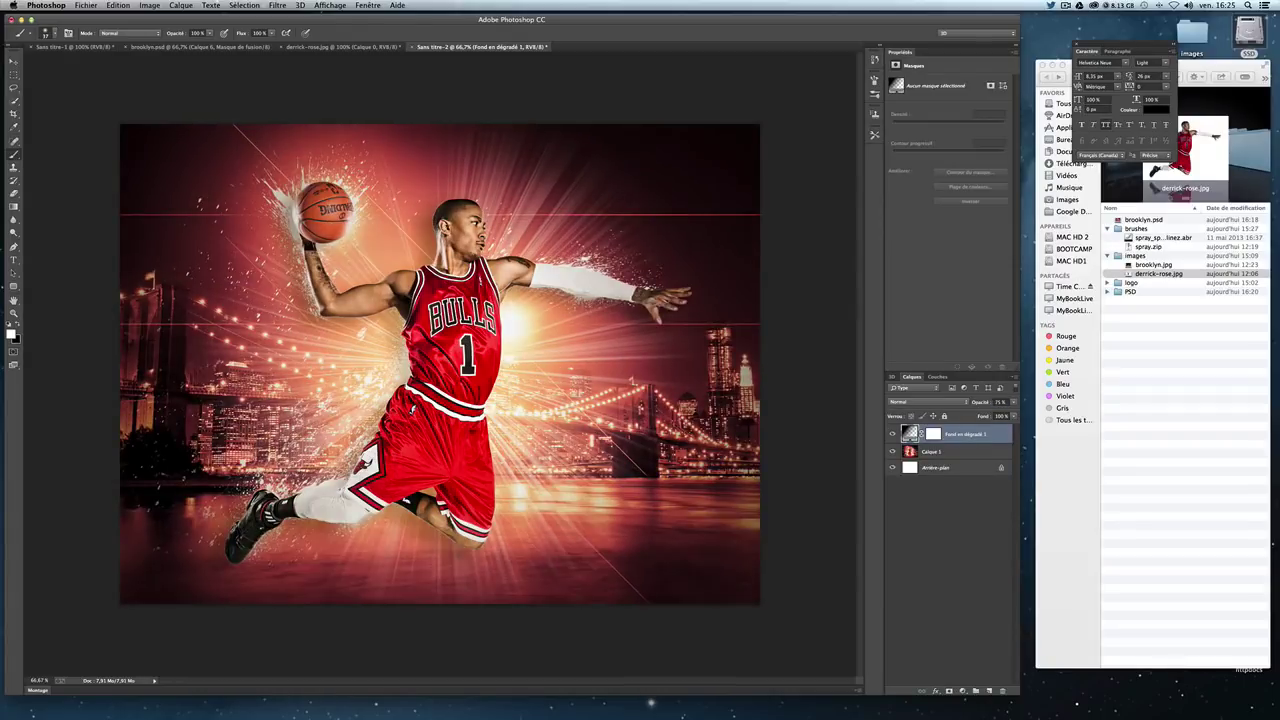
left_click(14, 62)
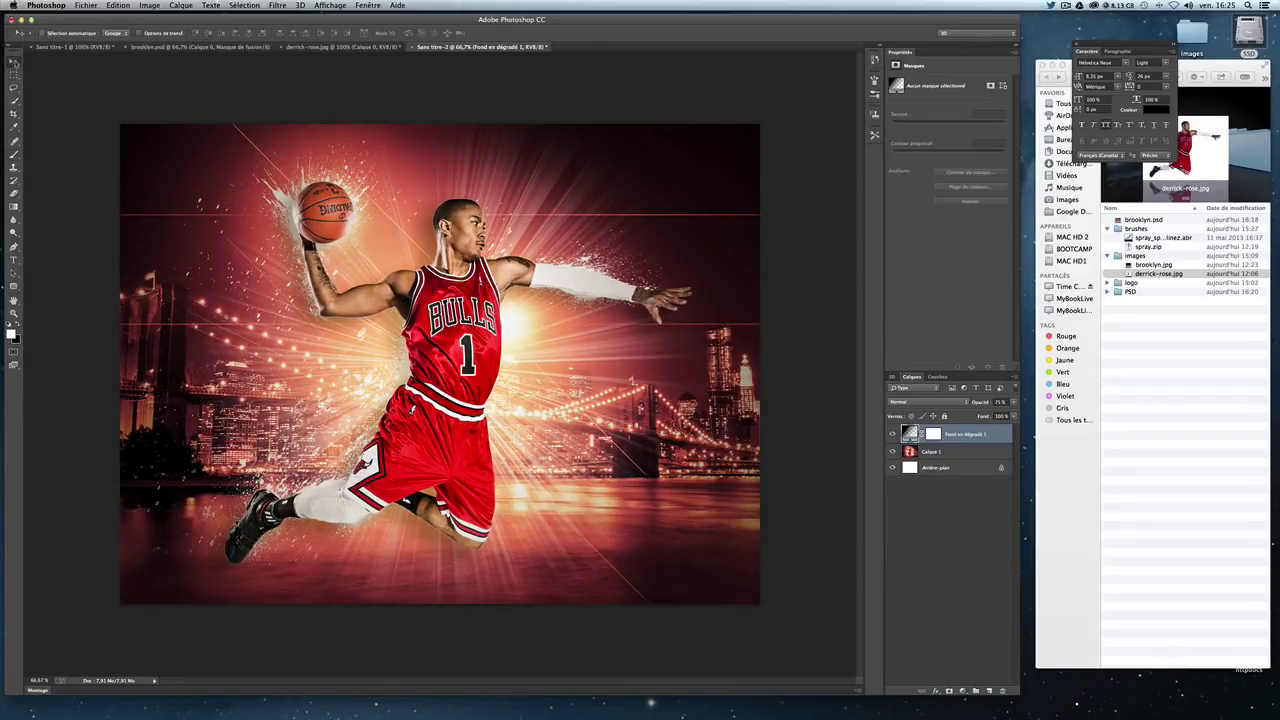
Step: In Finder, select Chicago_Bulls.png inside the tuto-basket logo folder
left_click(1146, 359)
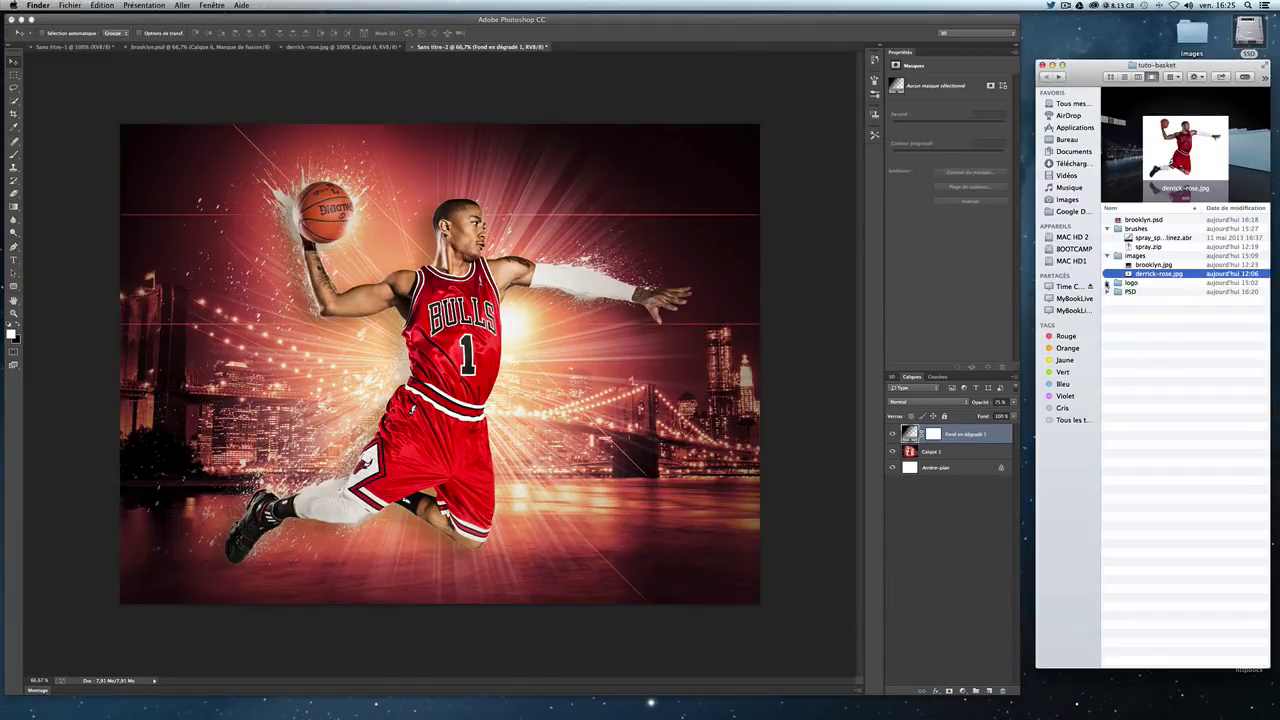
left_click(1107, 283)
left_click(1160, 292)
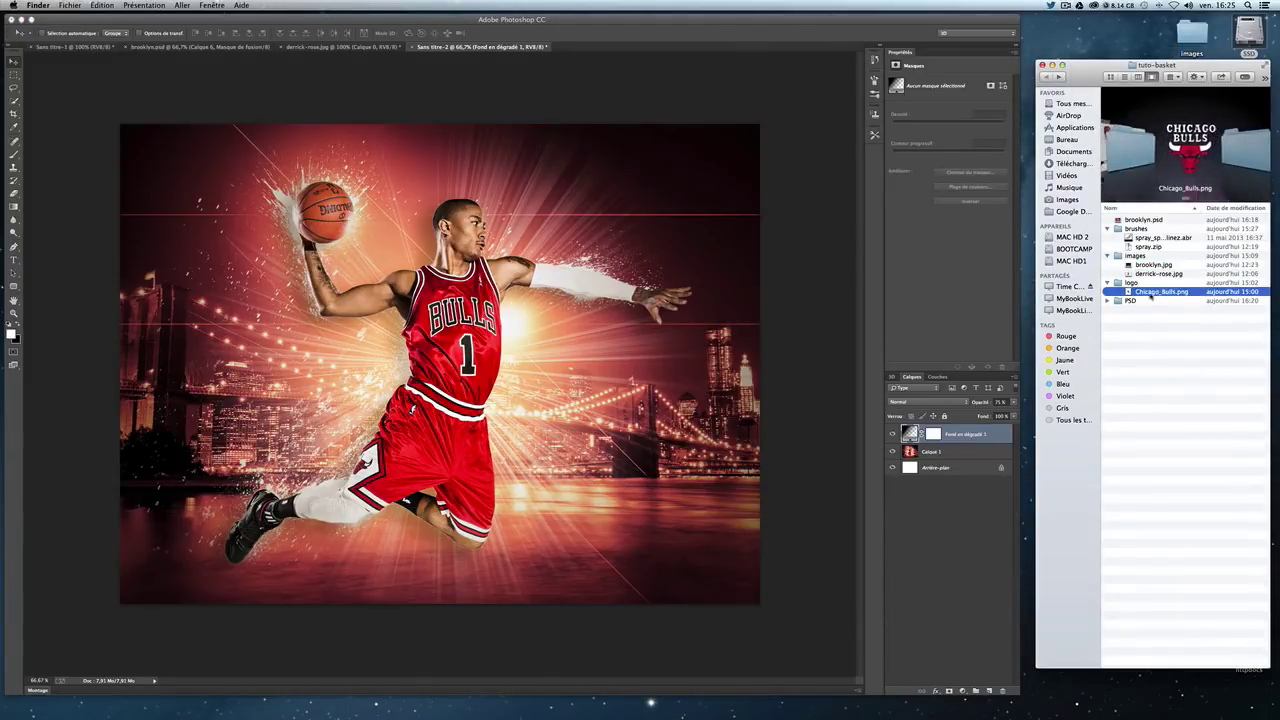
double_click(1113, 284)
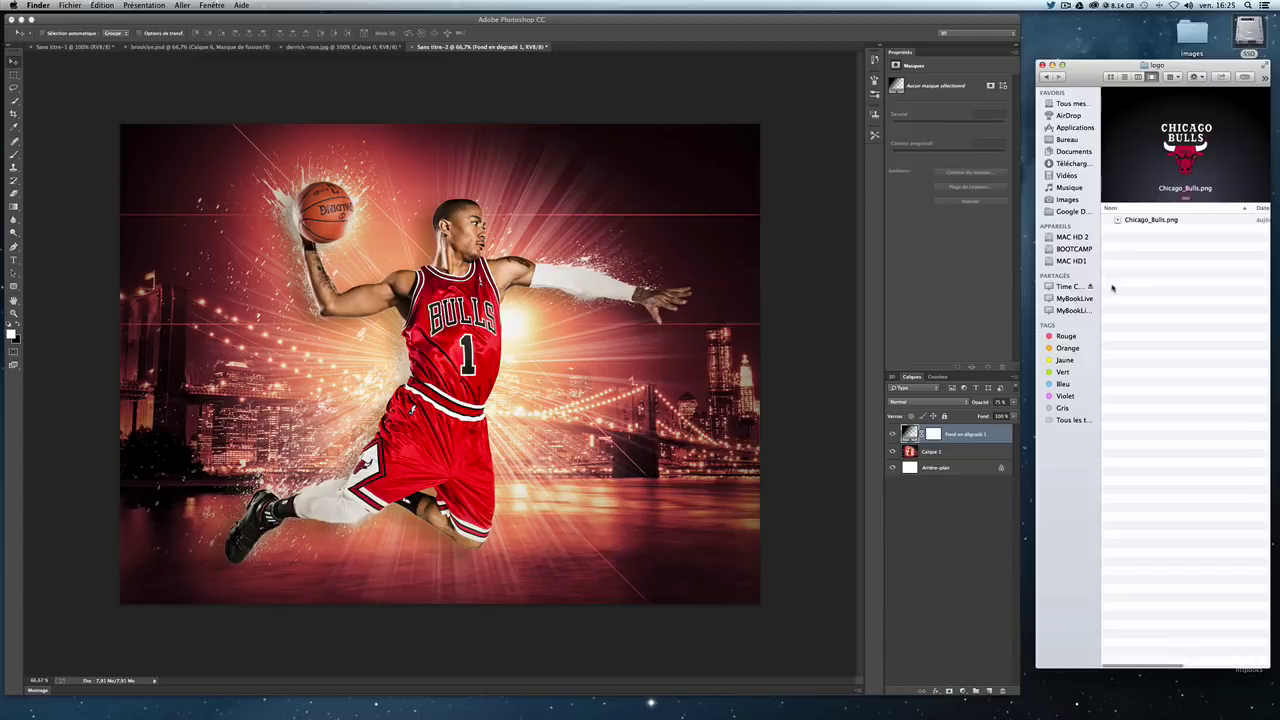
left_click(1047, 77)
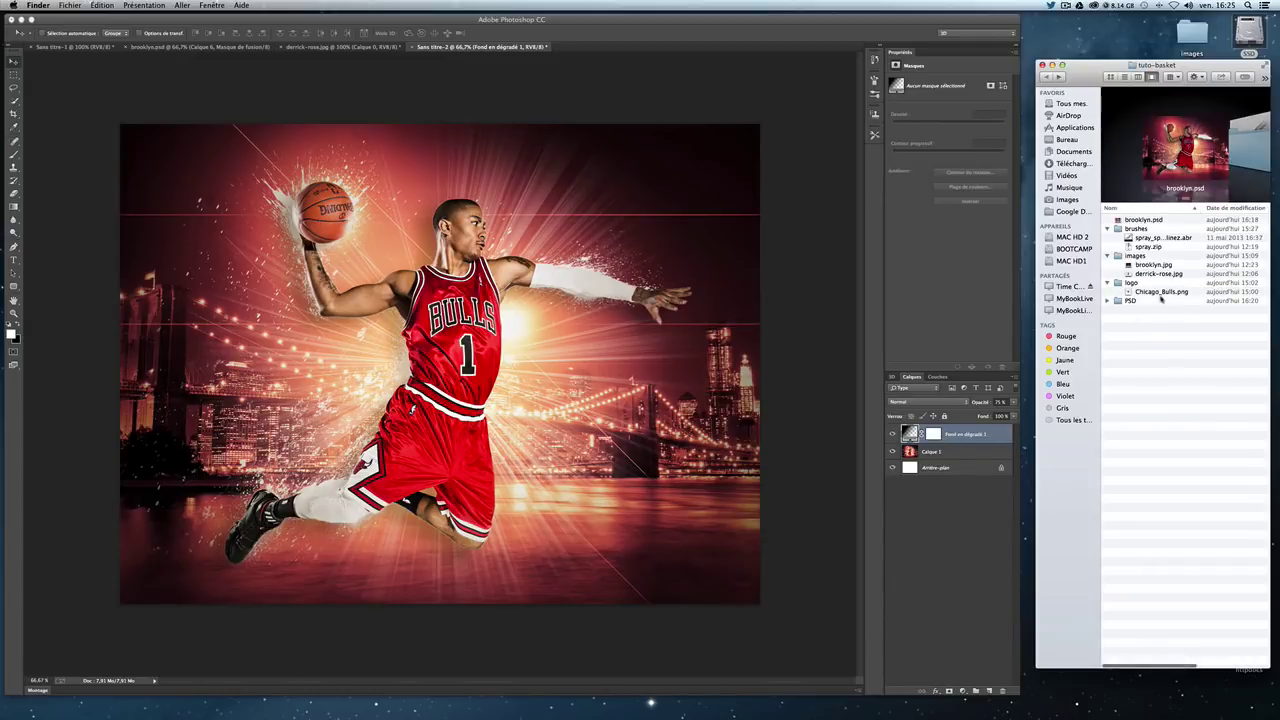
left_click(1160, 292)
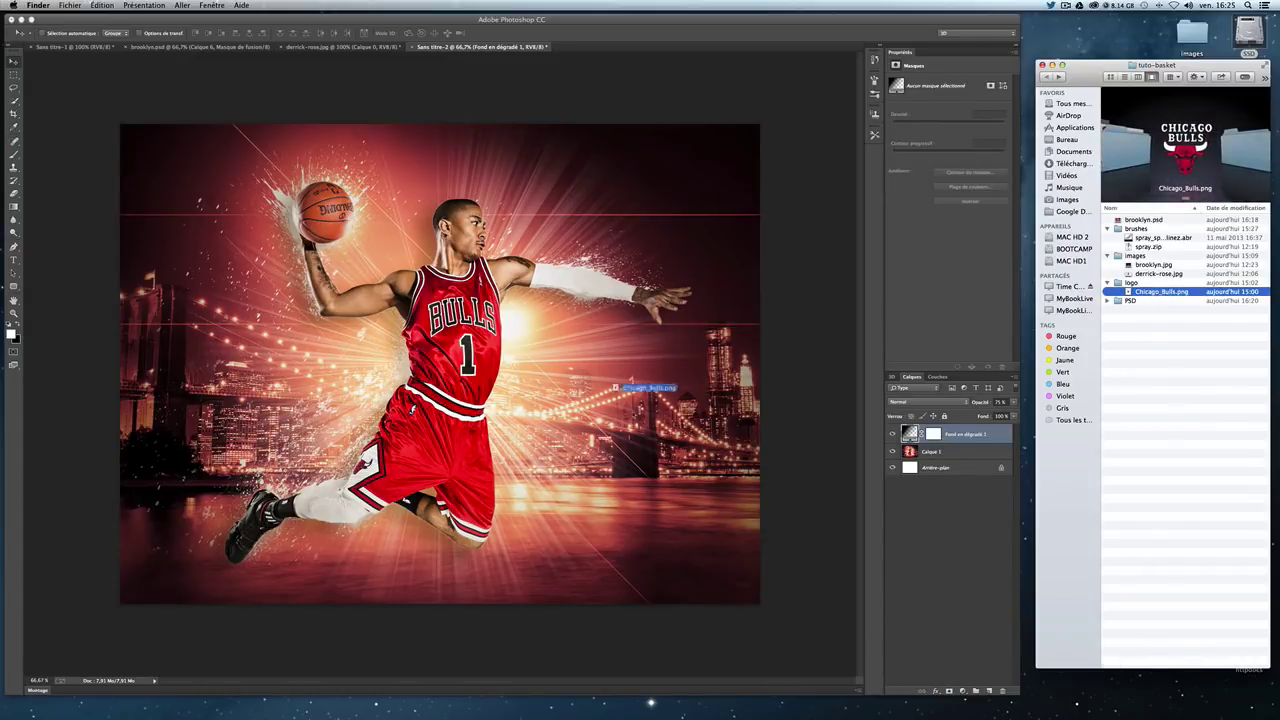
Step: Place Chicago_Bulls.png into the composite and scale it down
left_click_drag(1152, 295, 613, 411)
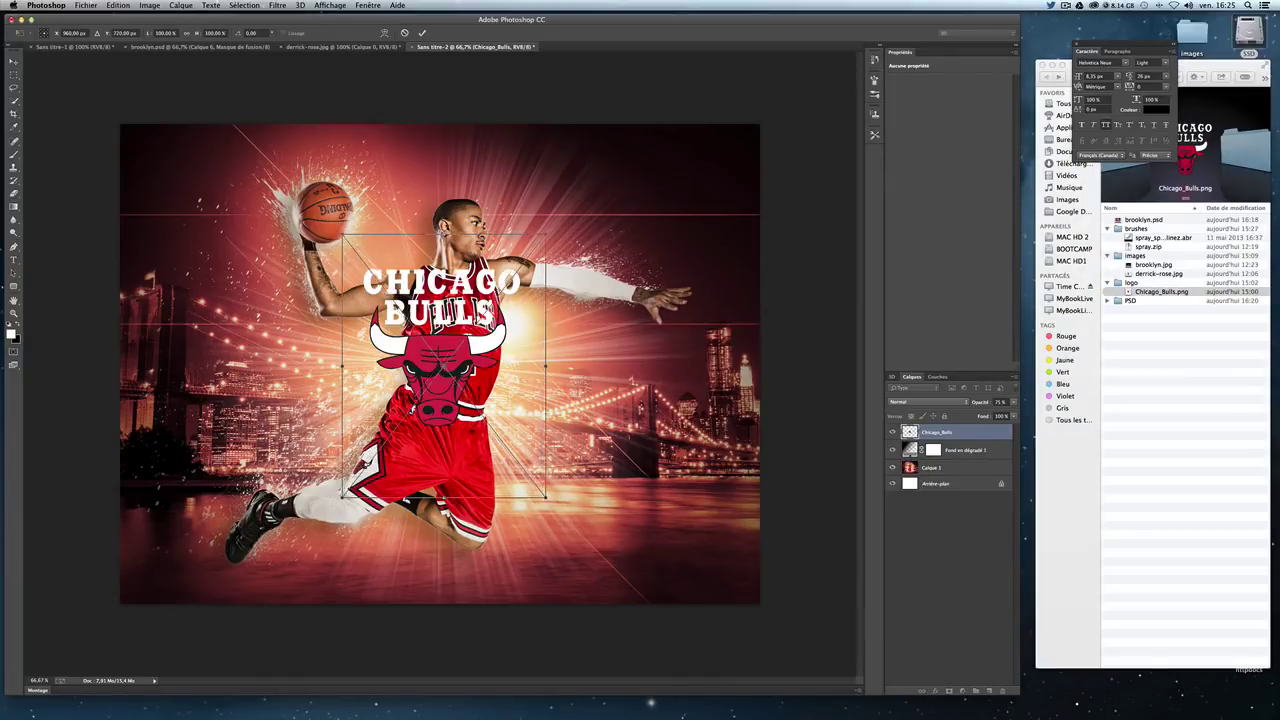
left_click_drag(453, 278, 653, 371)
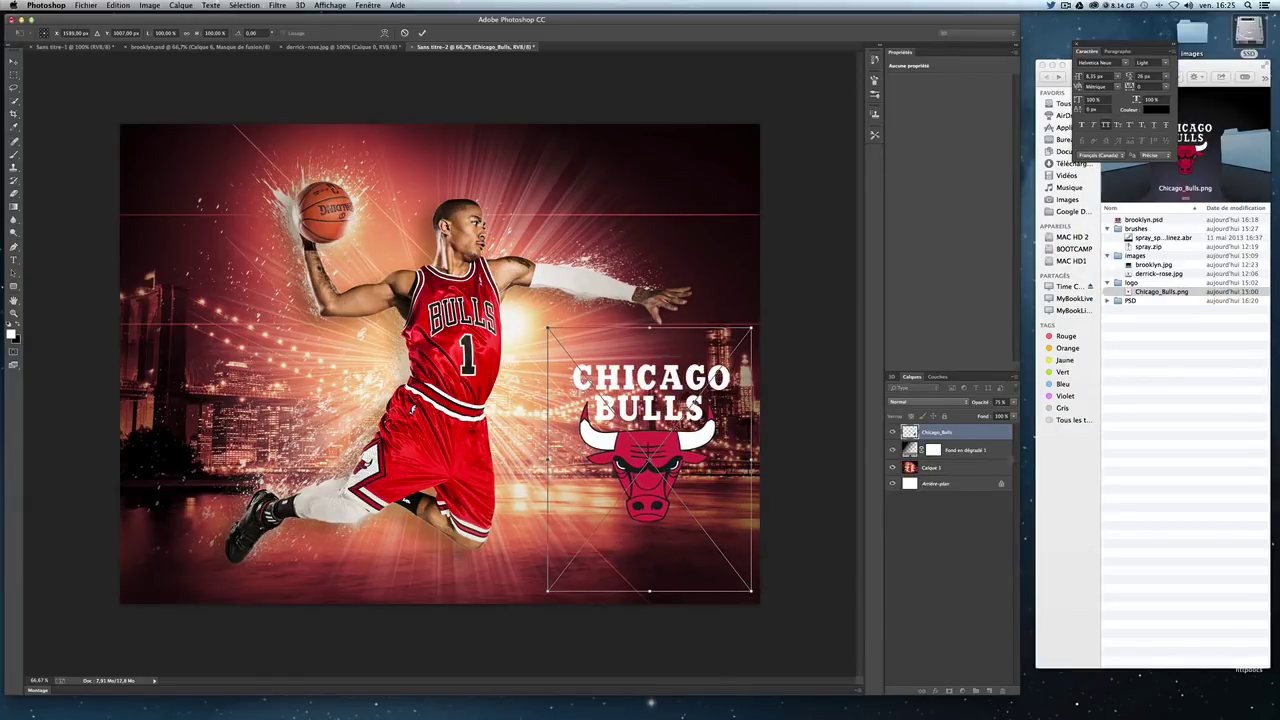
key("Return")
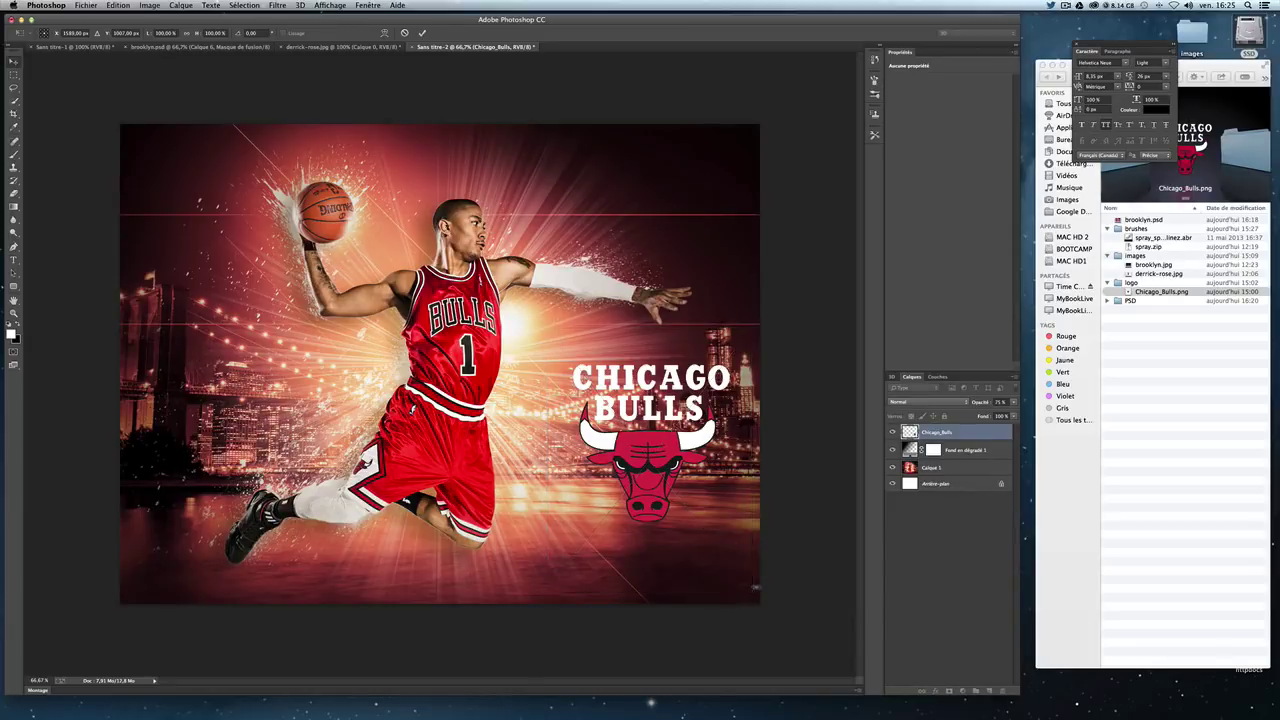
left_click_drag(687, 506, 669, 537)
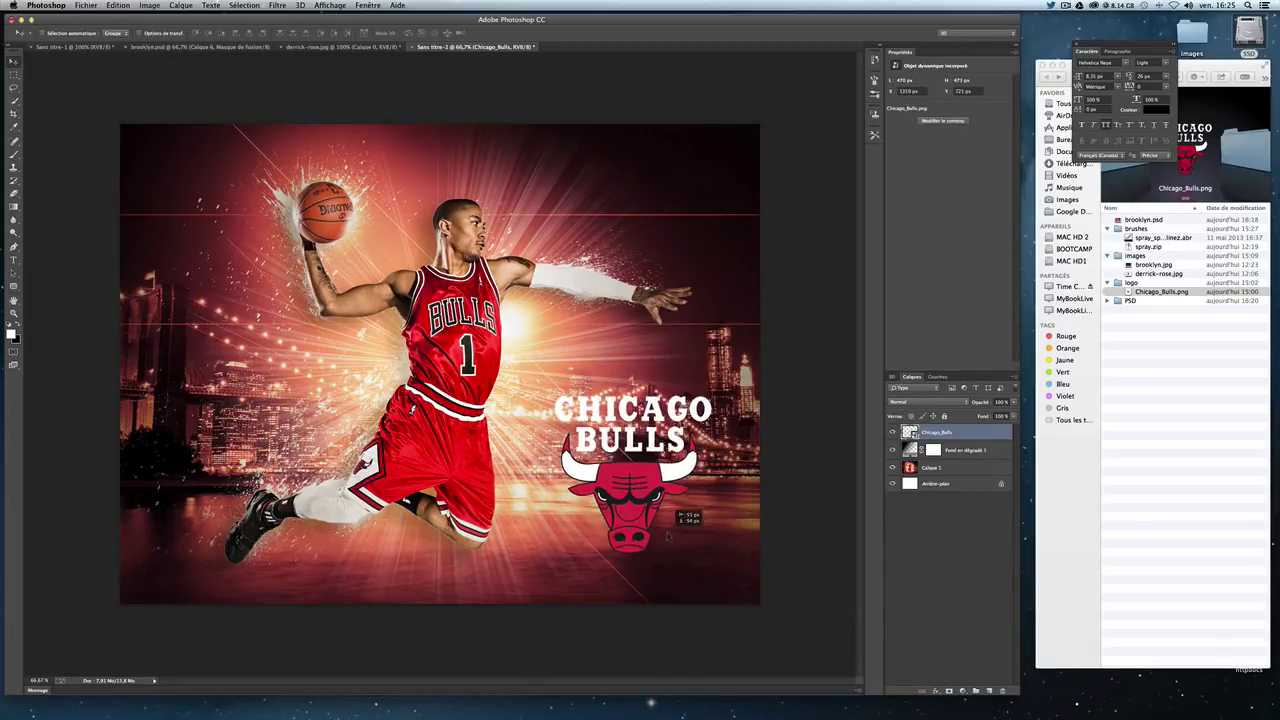
key("ctrl+t")
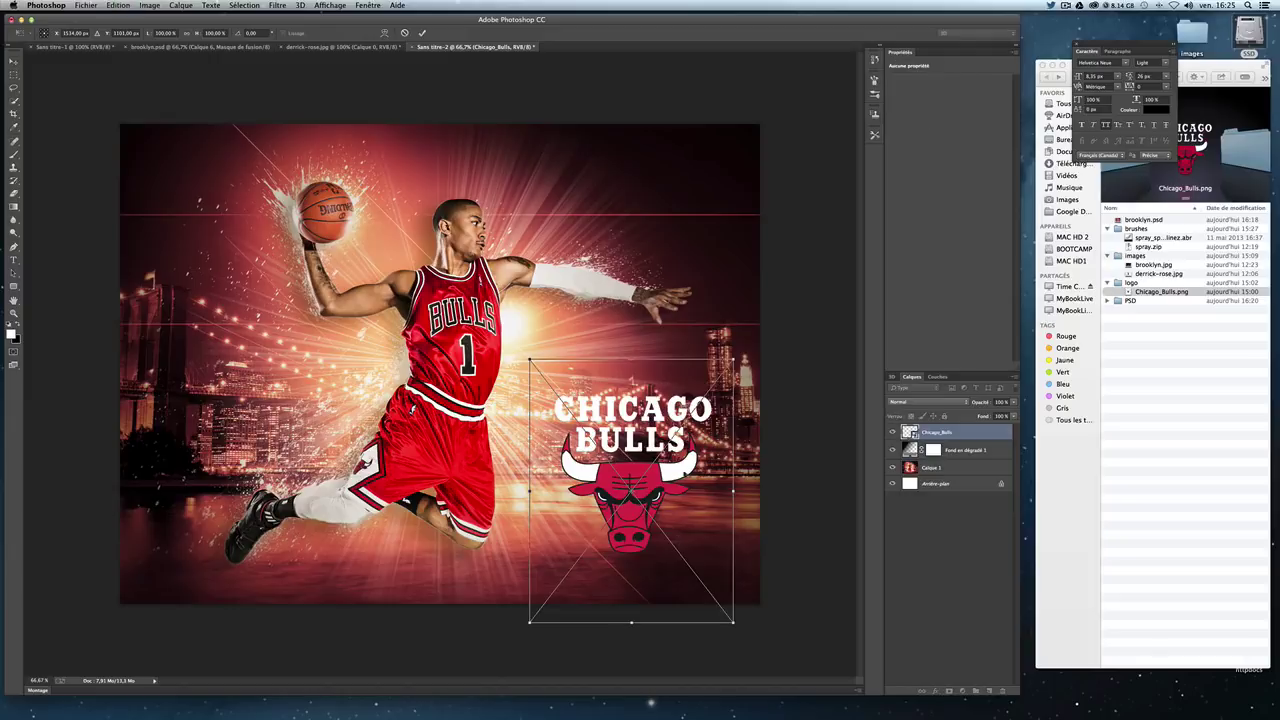
left_click_drag(703, 398, 686, 420)
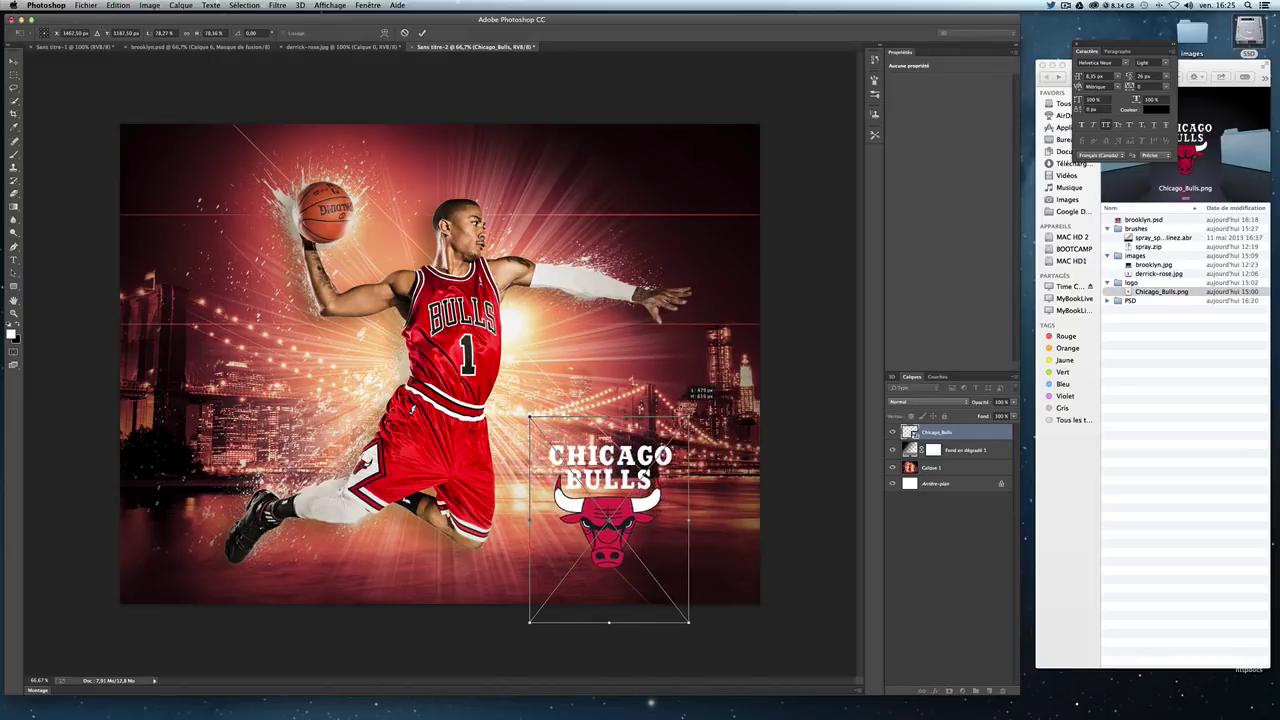
key("Return")
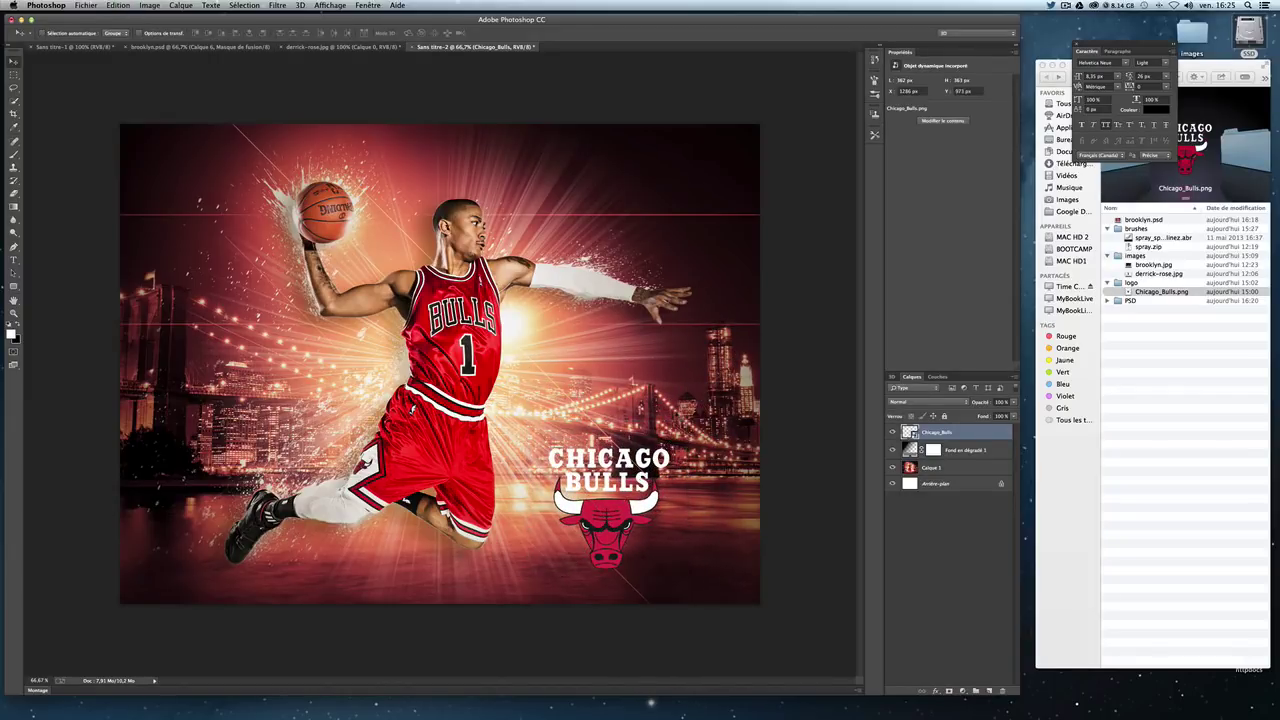
Step: Shrink the logo further and position it at lower right beside the player's legs
mouse_move(659, 478)
left_mouse_down()
mouse_move(683, 468)
mouse_move(308, 480)
left_mouse_up()
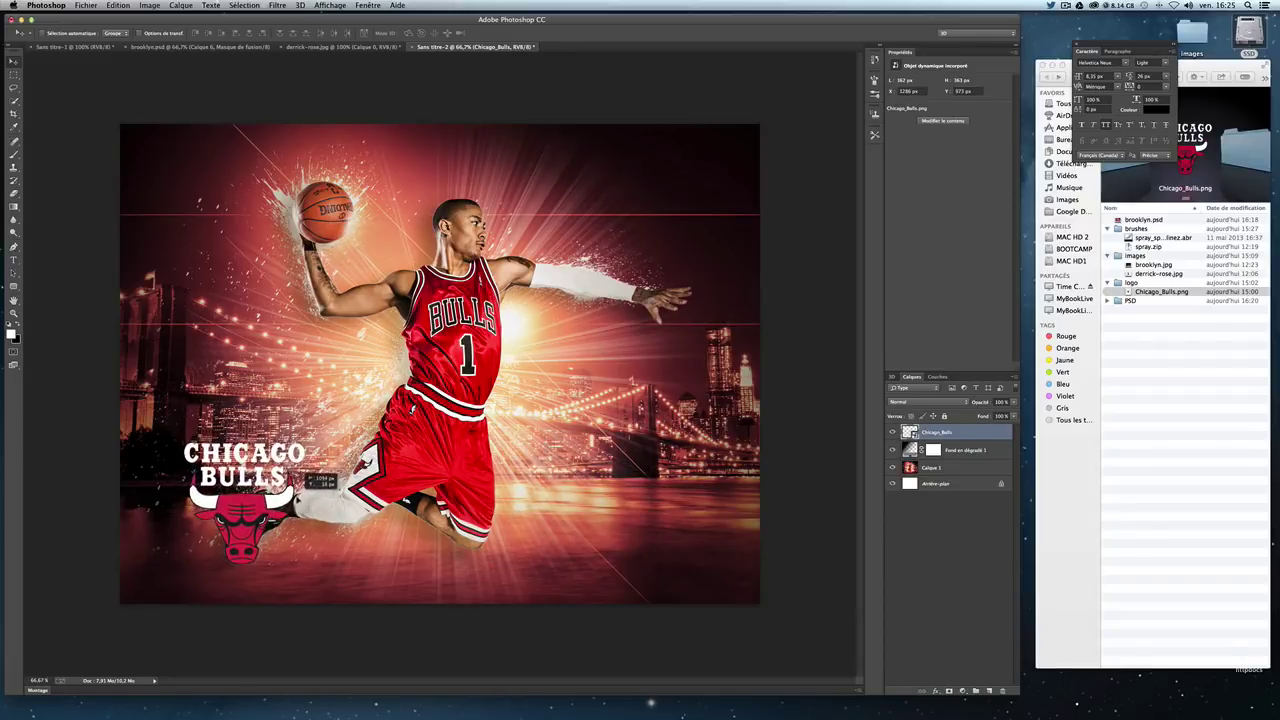
left_click_drag(308, 480, 684, 457)
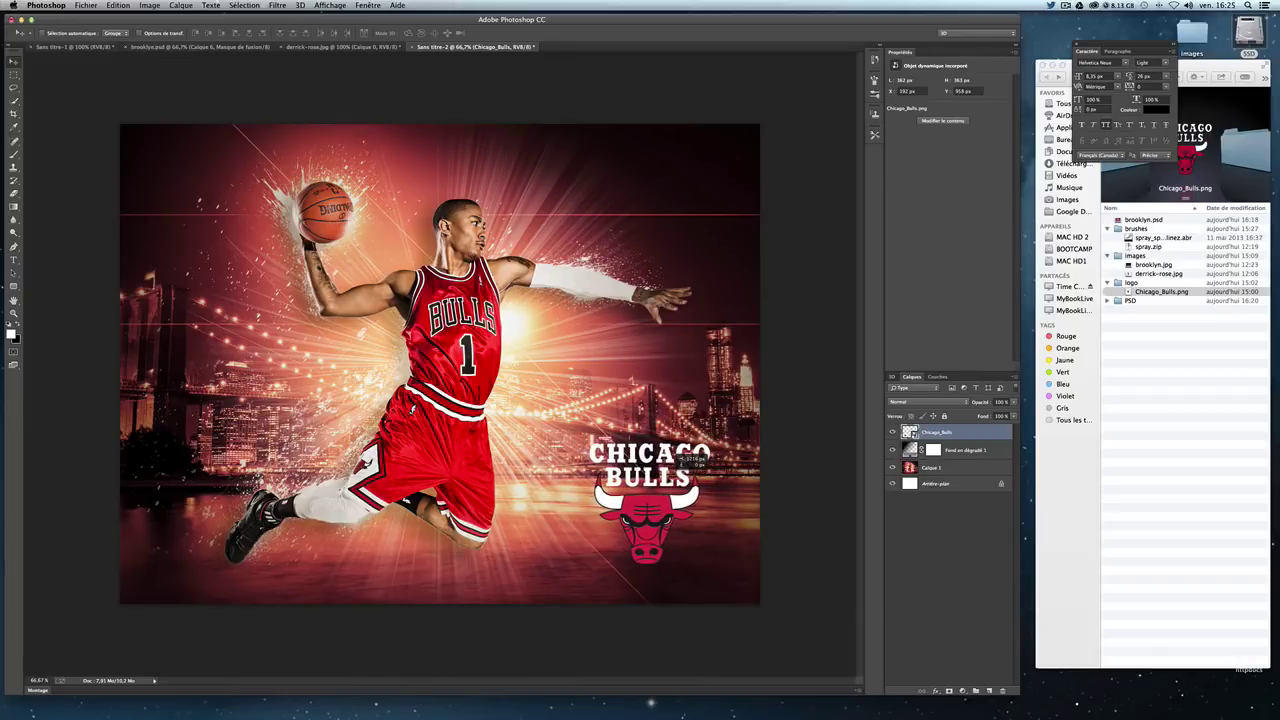
key("shift+Left")
key("shift+Left")
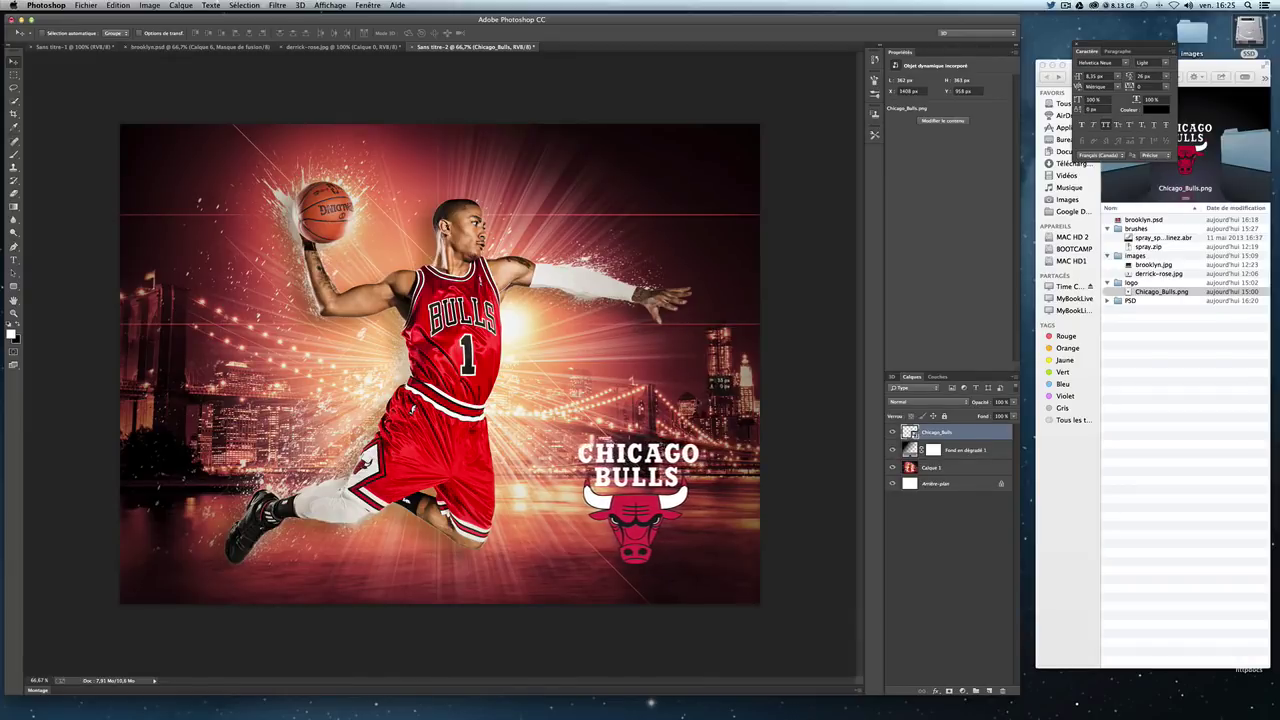
left_click_drag(712, 372, 694, 376)
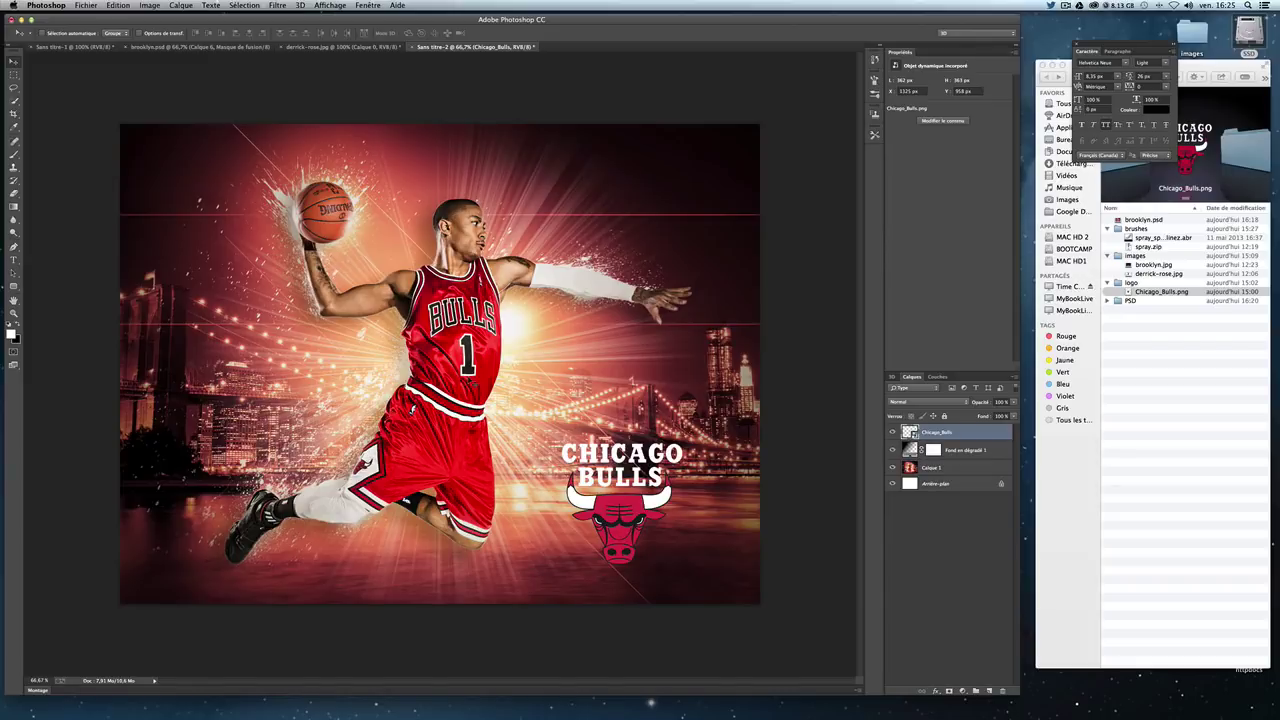
key("ctrl+t")
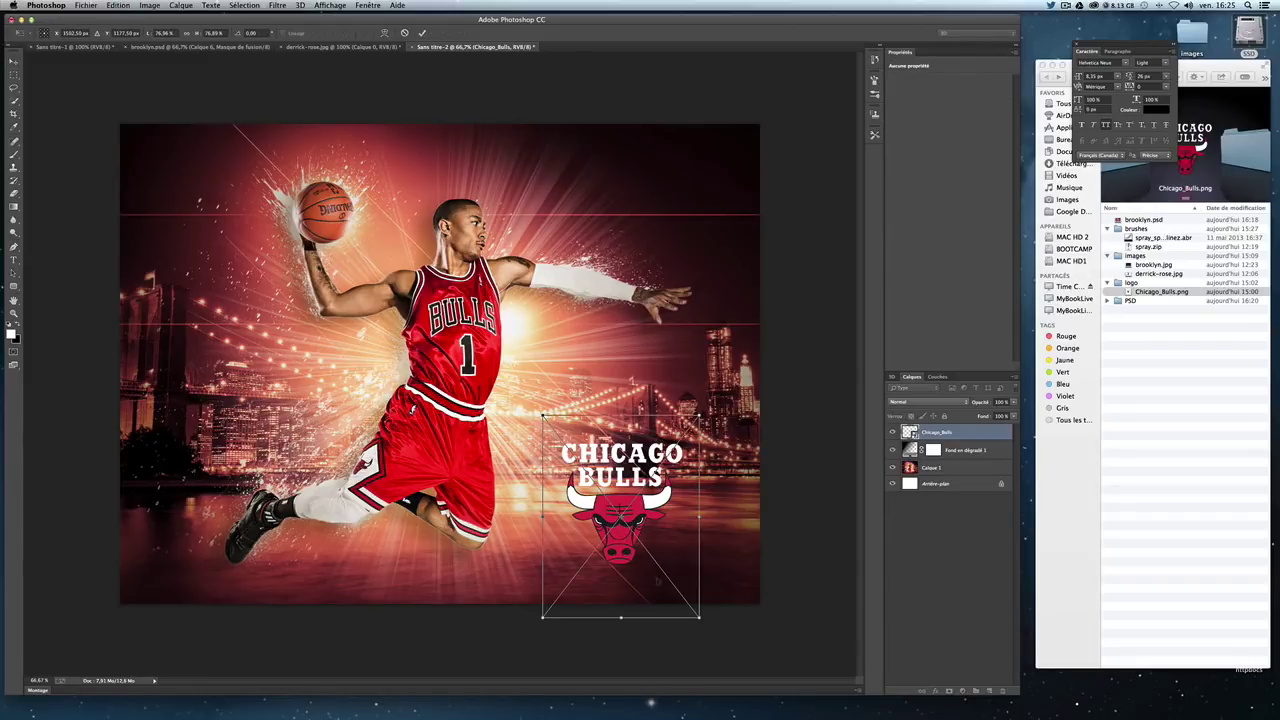
mouse_move(699, 616)
left_mouse_down()
mouse_move(657, 551)
mouse_move(305, 593)
left_mouse_up()
key("Return")
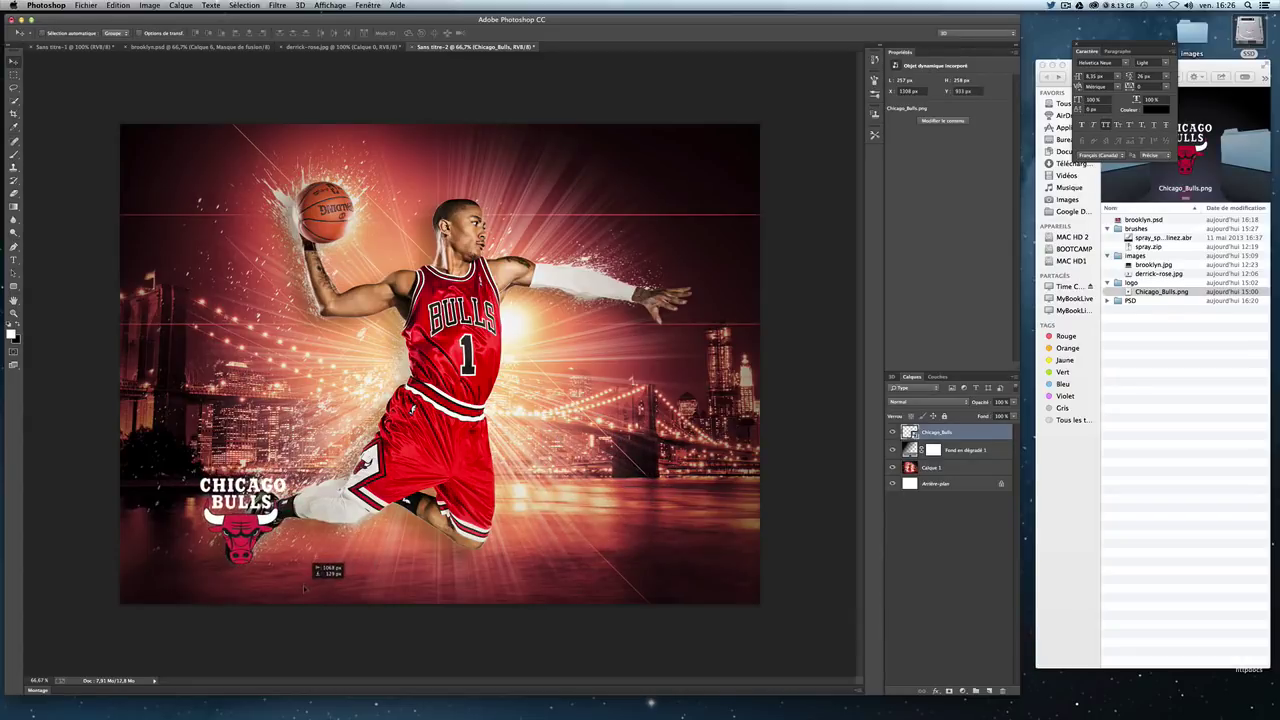
left_click_drag(243, 505, 607, 505)
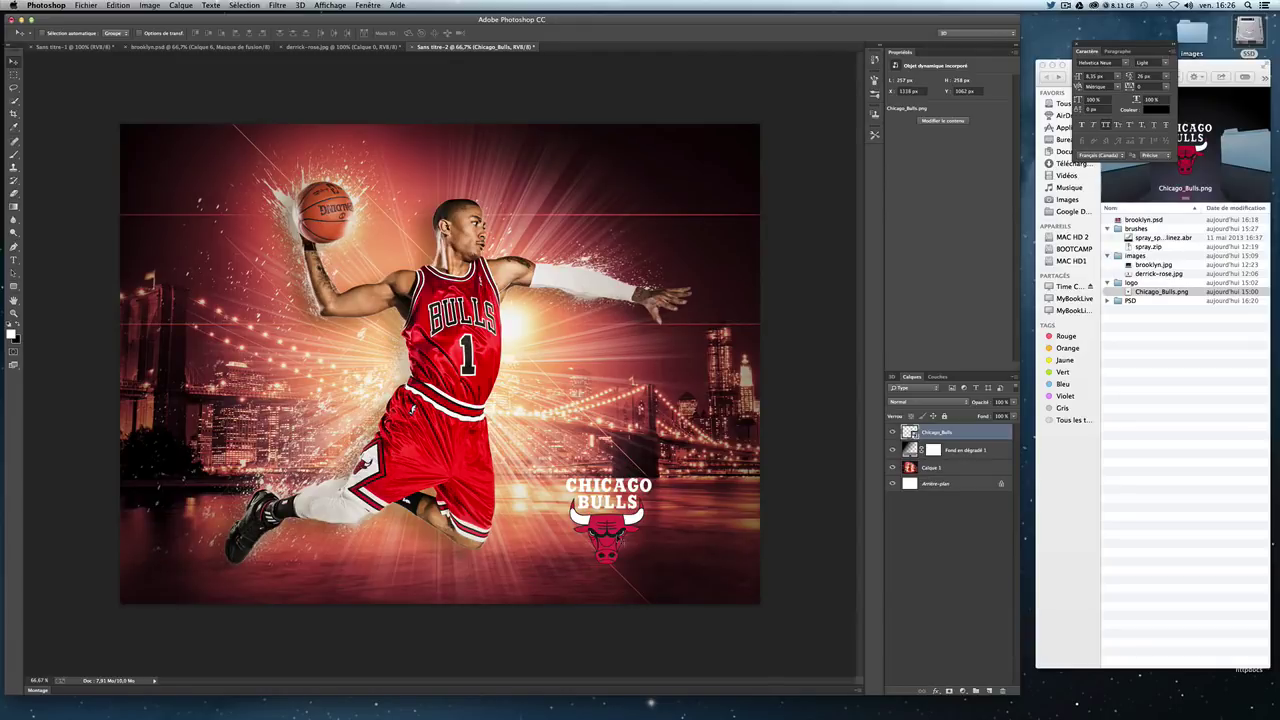
left_click_drag(620, 524, 620, 510)
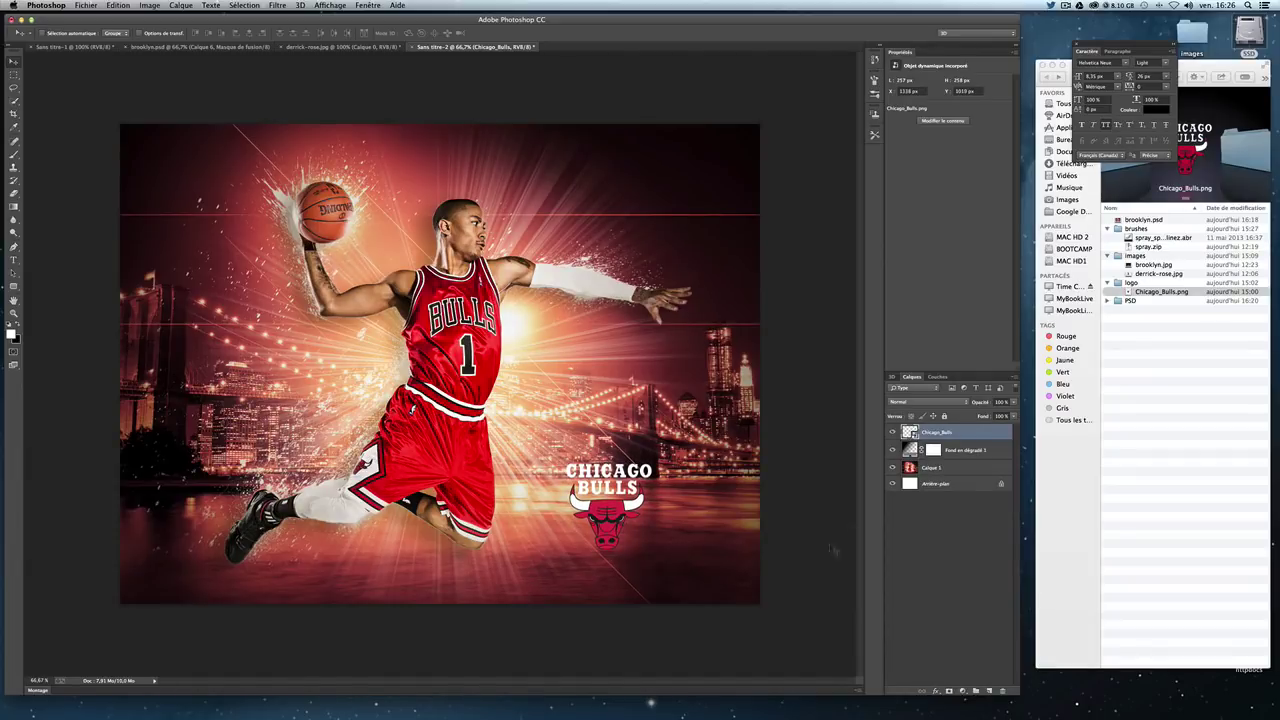
Step: Add a drop shadow to the Chicago_Bulls layer, opacity about 88 and size about 25
key("v")
double_click(969, 432)
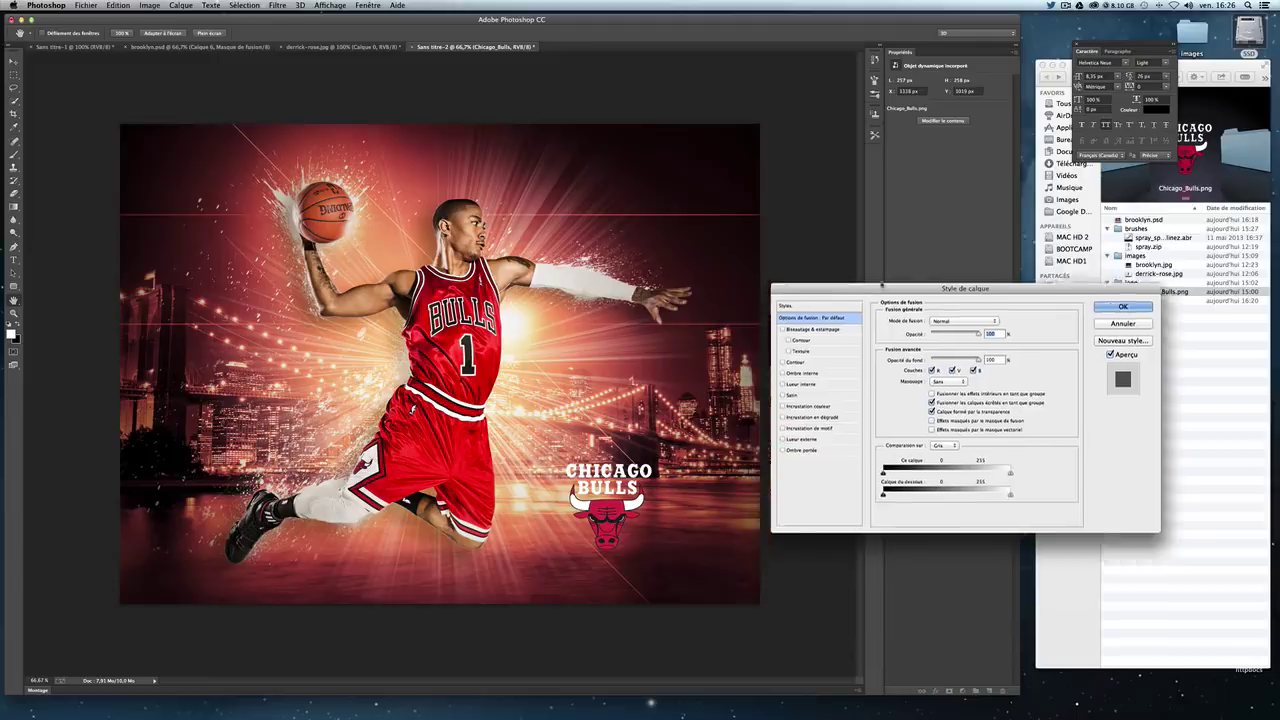
left_click_drag(843, 361, 895, 176)
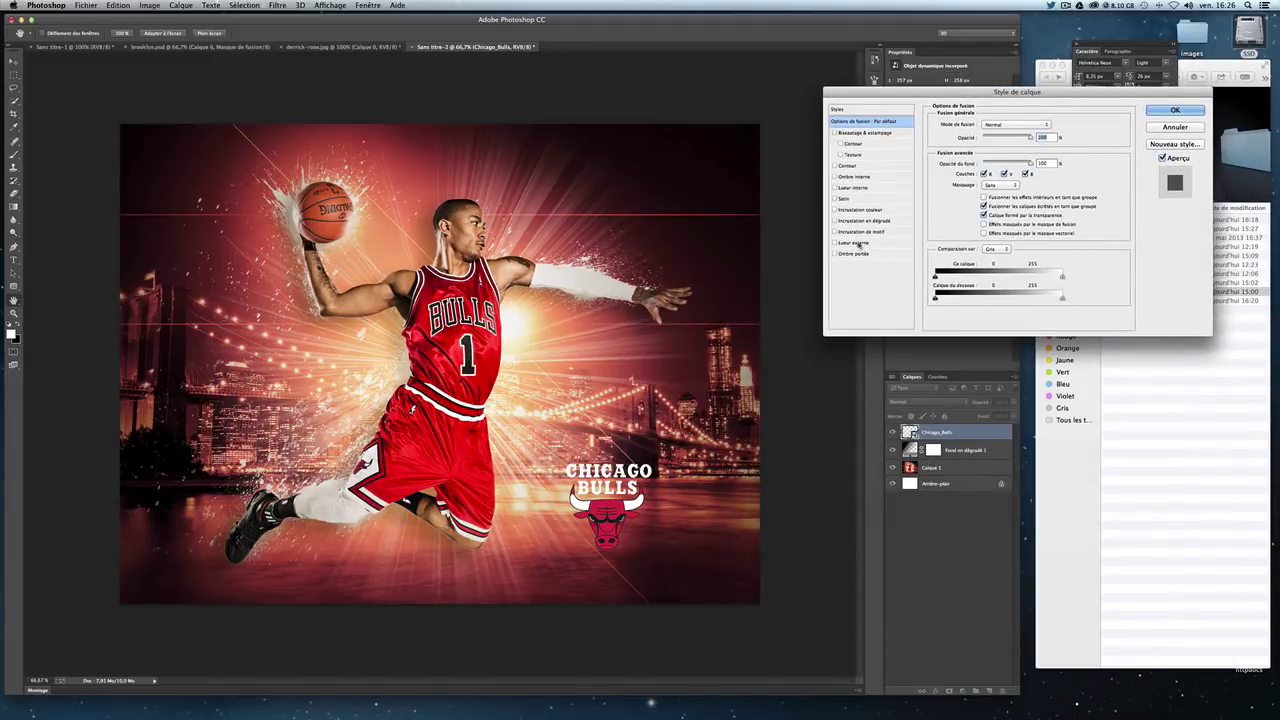
left_click(853, 254)
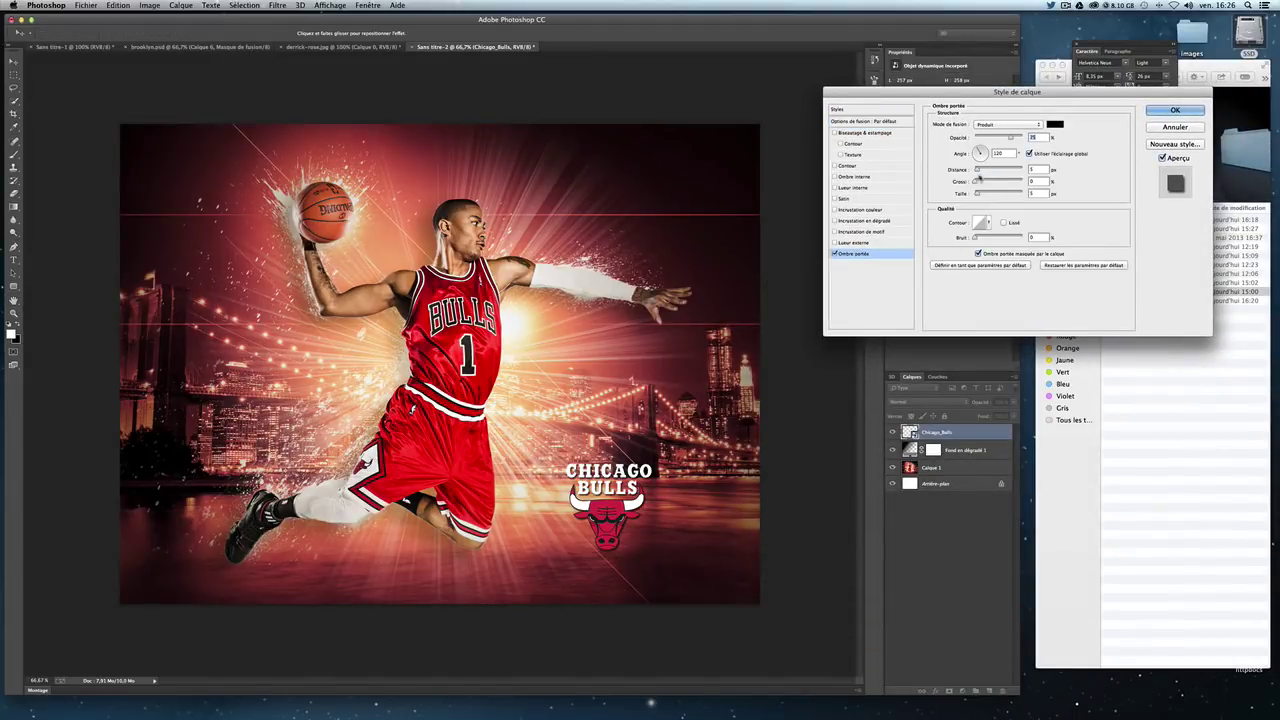
left_click_drag(977, 194, 976, 171)
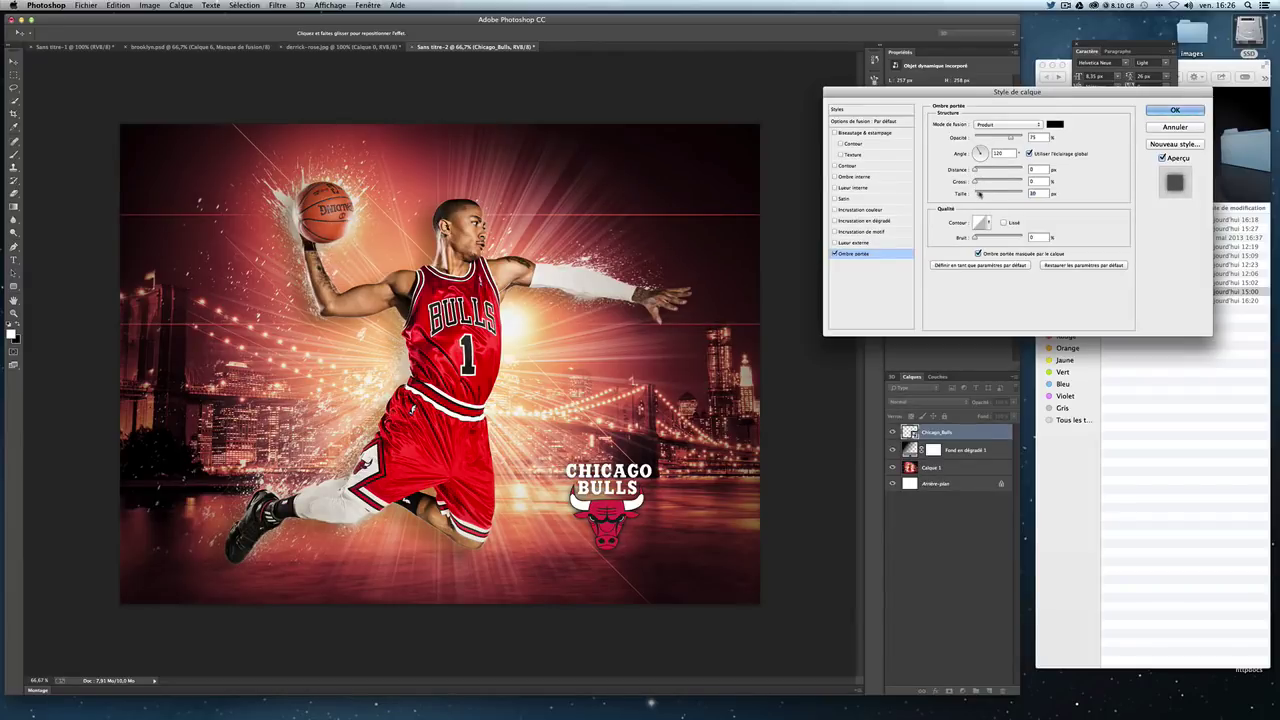
left_click_drag(981, 194, 978, 194)
left_click_drag(1008, 139, 999, 139)
left_click_drag(999, 139, 1003, 139)
left_click_drag(979, 192, 983, 193)
key("Return")
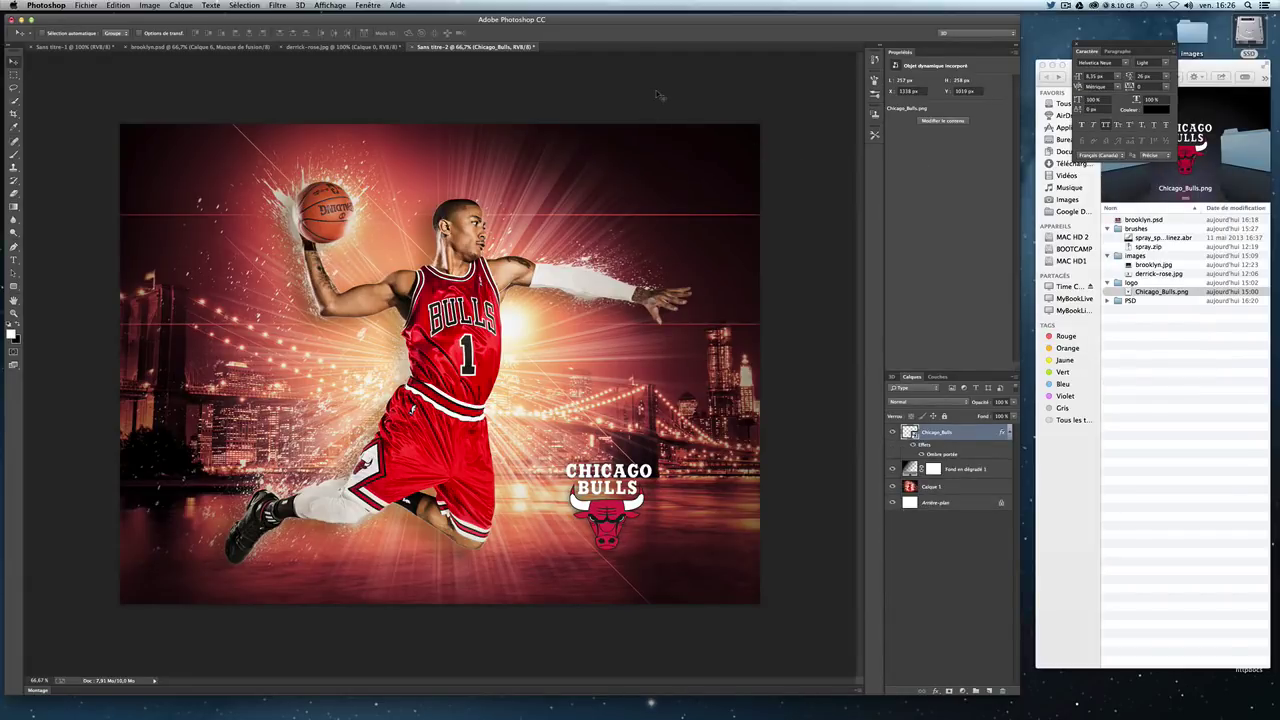